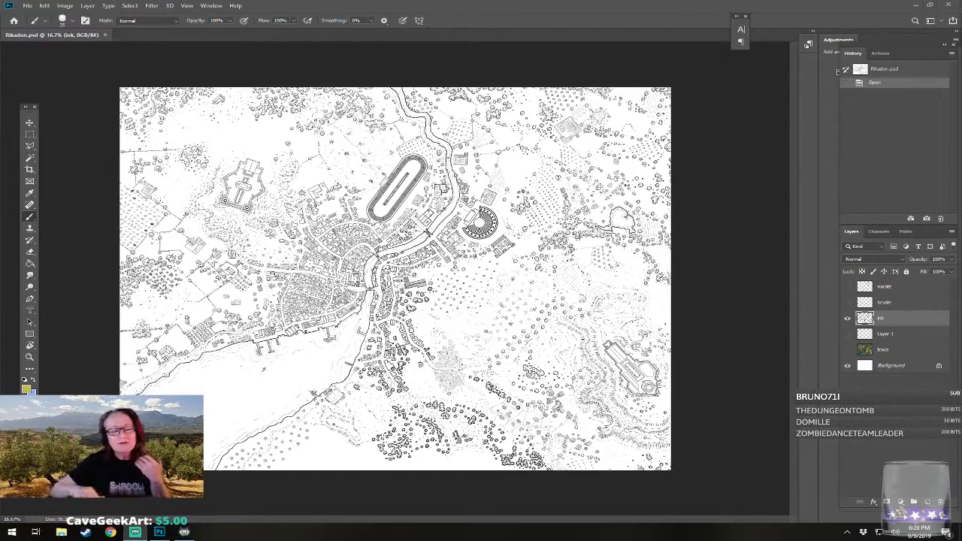
- Zoom in on the theatre east of the river and compare the ink with the trace layer, leaving the trace hidden
{"action": "scroll", "coordinate": [415, 290], "scroll_direction": "up", "scroll_amount": 2}
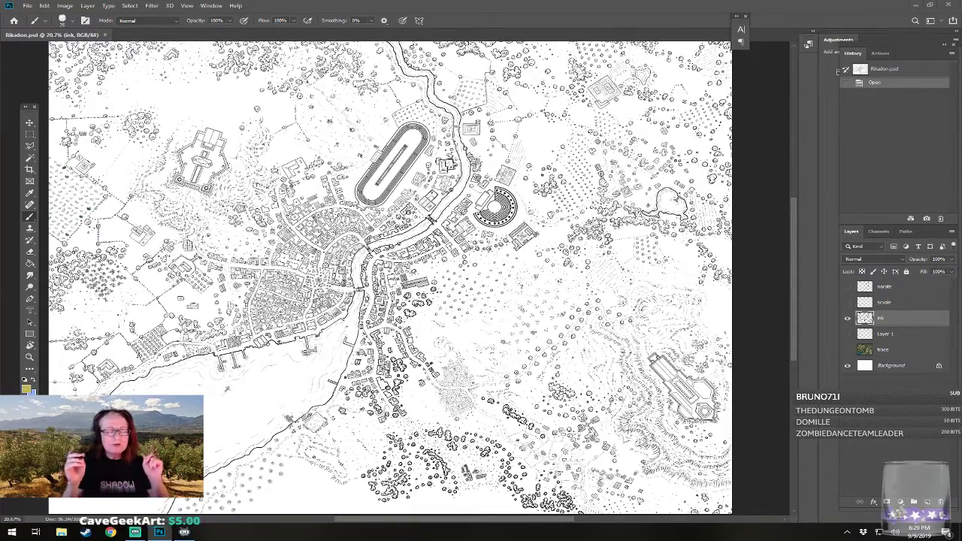
{"action": "scroll", "coordinate": [540, 213], "scroll_direction": "up", "scroll_amount": 7}
{"action": "left_click_drag", "start_coordinate": [446, 200], "coordinate": [460, 344]}
{"action": "scroll", "coordinate": [398, 278], "scroll_direction": "up", "scroll_amount": 2}
{"action": "scroll", "coordinate": [421, 384], "scroll_direction": "up", "scroll_amount": 2}
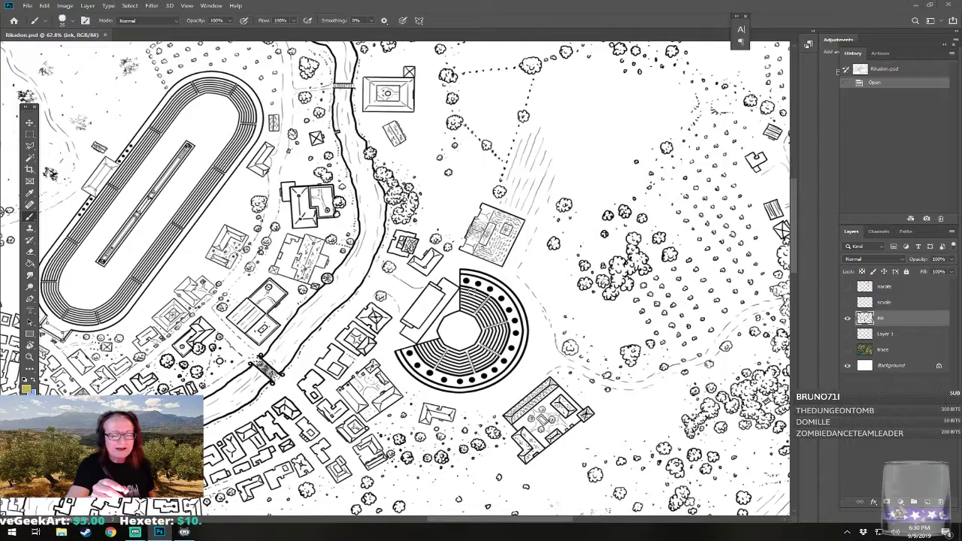
{"action": "left_click", "coordinate": [848, 350]}
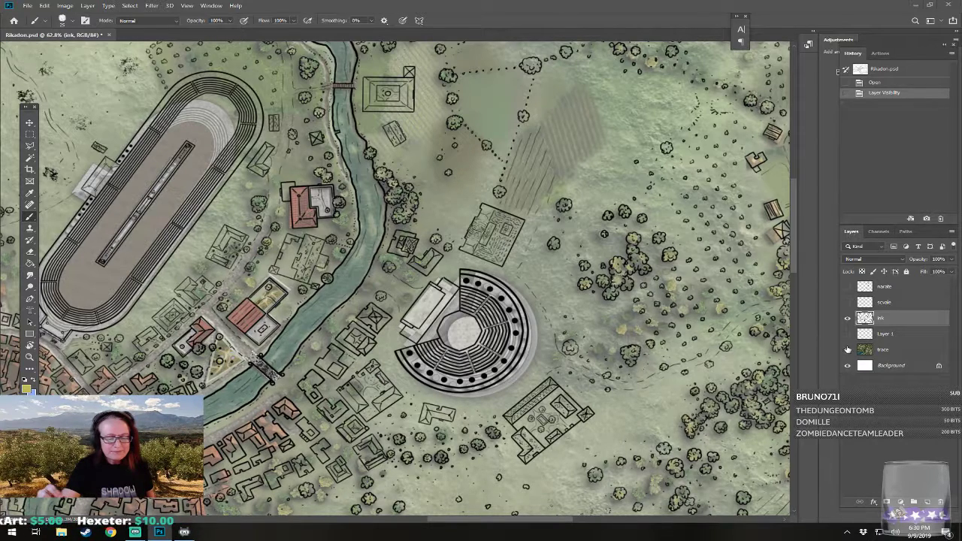
{"action": "left_click", "coordinate": [848, 349]}
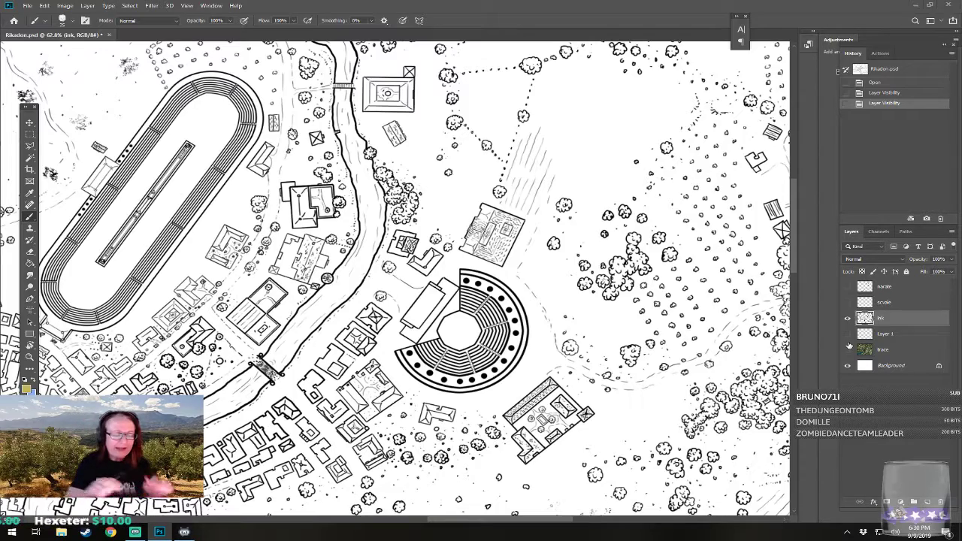
- Erase the black column dots around the theatre's outer ring on the ink layer, keeping only the dot at each end
{"action": "scroll", "coordinate": [427, 348], "scroll_direction": "up", "scroll_amount": 2}
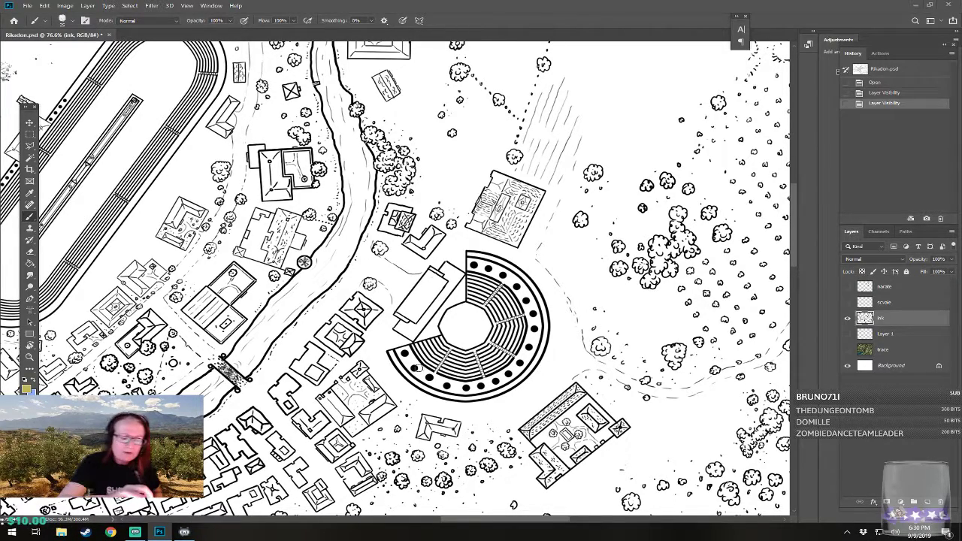
{"action": "left_click", "coordinate": [414, 368]}
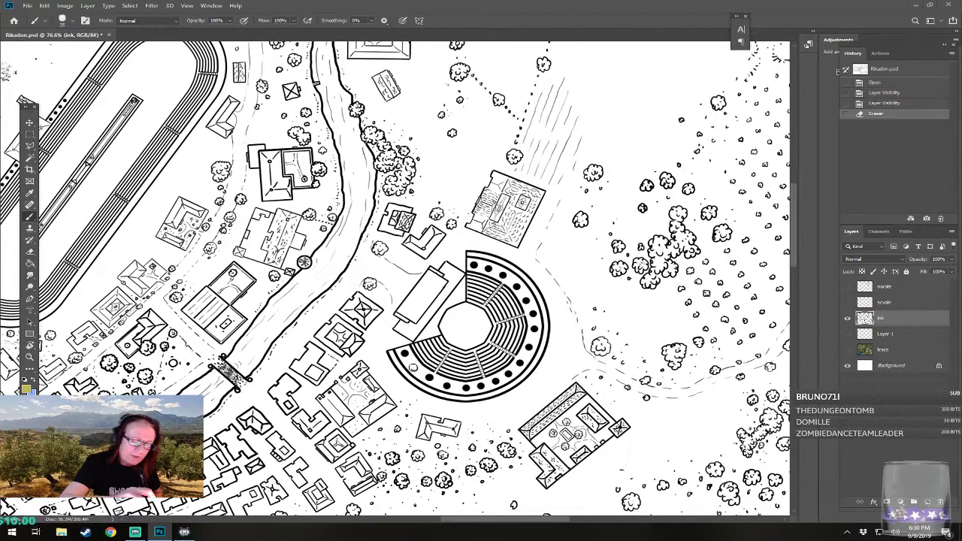
{"action": "left_click_drag", "start_coordinate": [416, 366], "coordinate": [422, 366]}
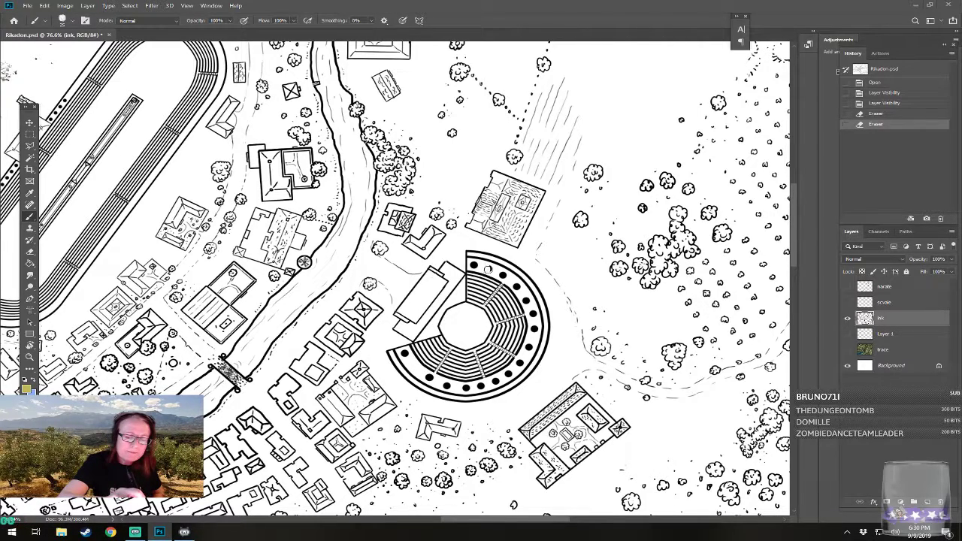
{"action": "left_click_drag", "start_coordinate": [487, 269], "coordinate": [490, 273]}
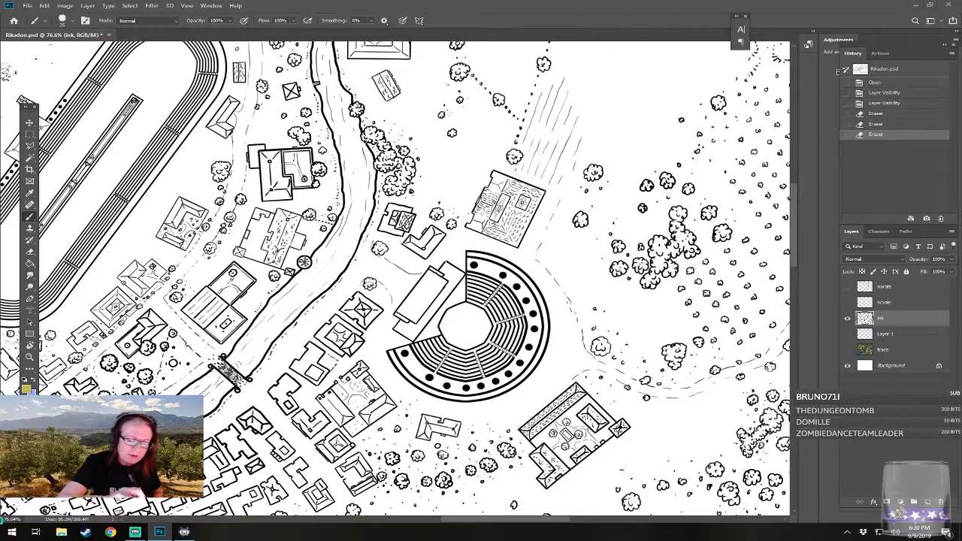
{"action": "left_click_drag", "start_coordinate": [450, 384], "coordinate": [456, 381]}
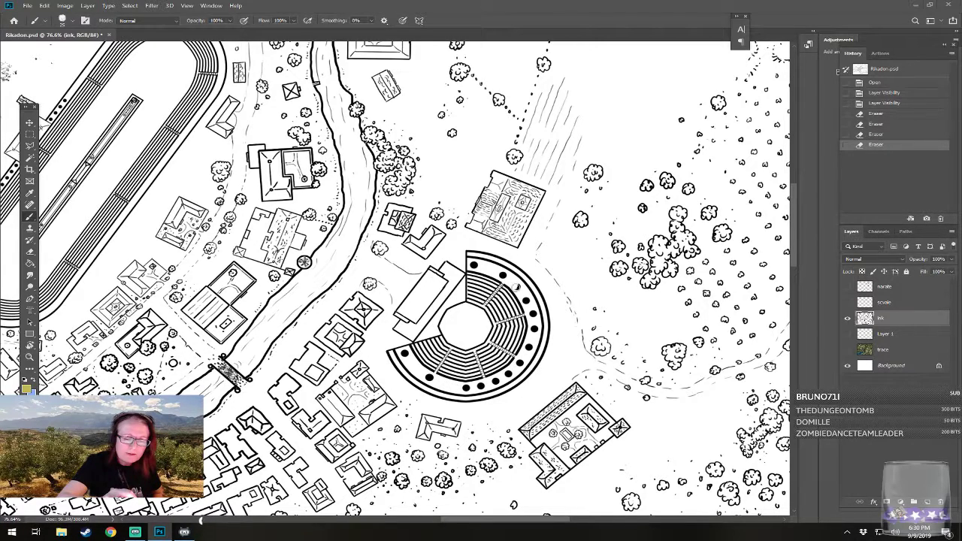
{"action": "left_click_drag", "start_coordinate": [520, 285], "coordinate": [519, 291]}
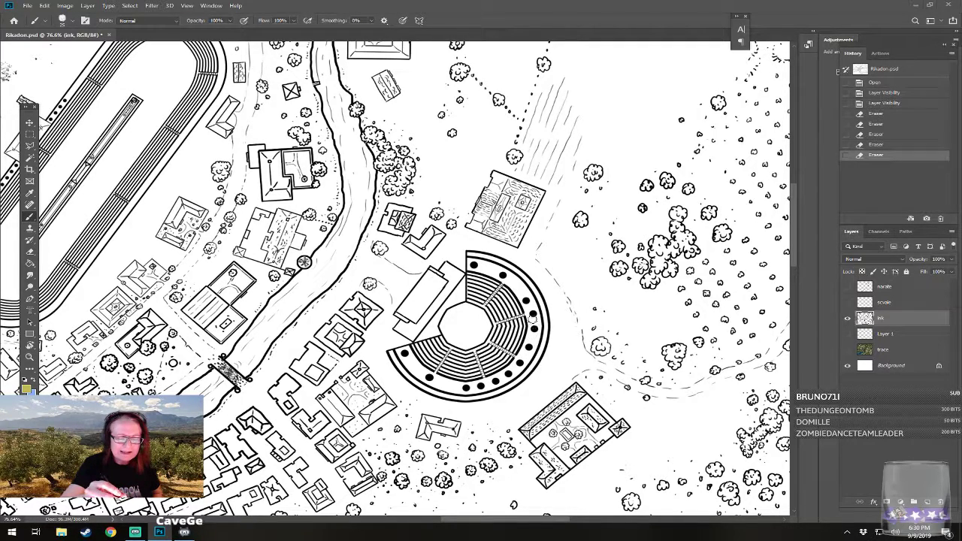
{"action": "left_click", "coordinate": [533, 321]}
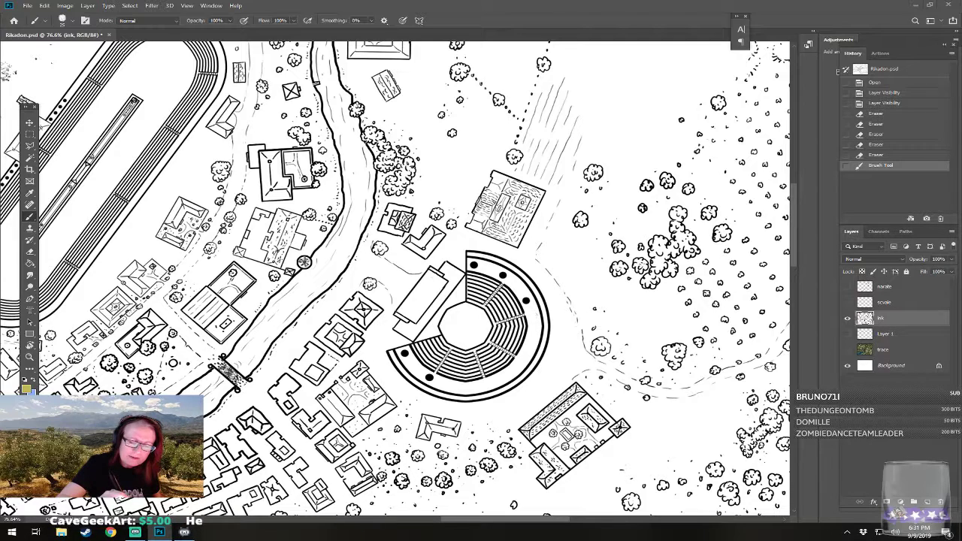
{"action": "left_click", "coordinate": [526, 301]}
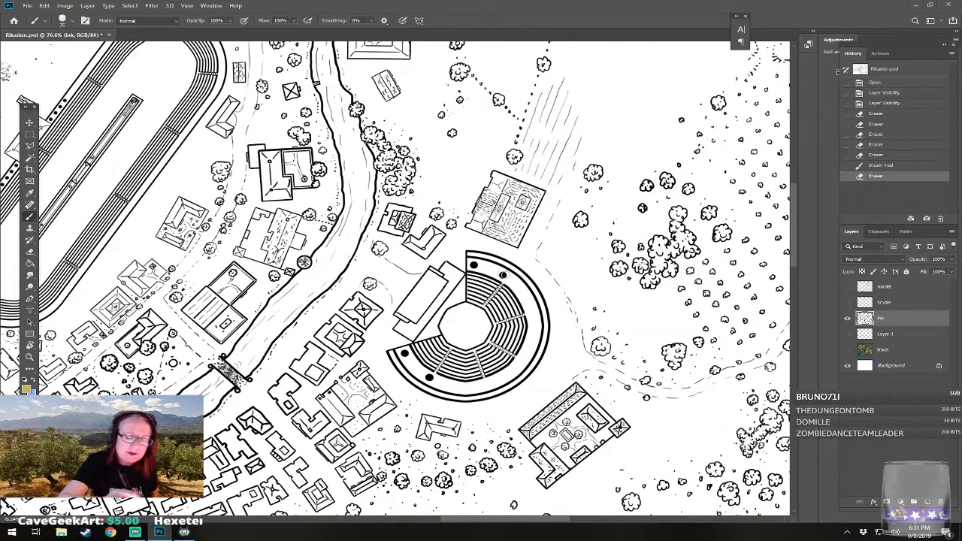
{"action": "left_click", "coordinate": [499, 280]}
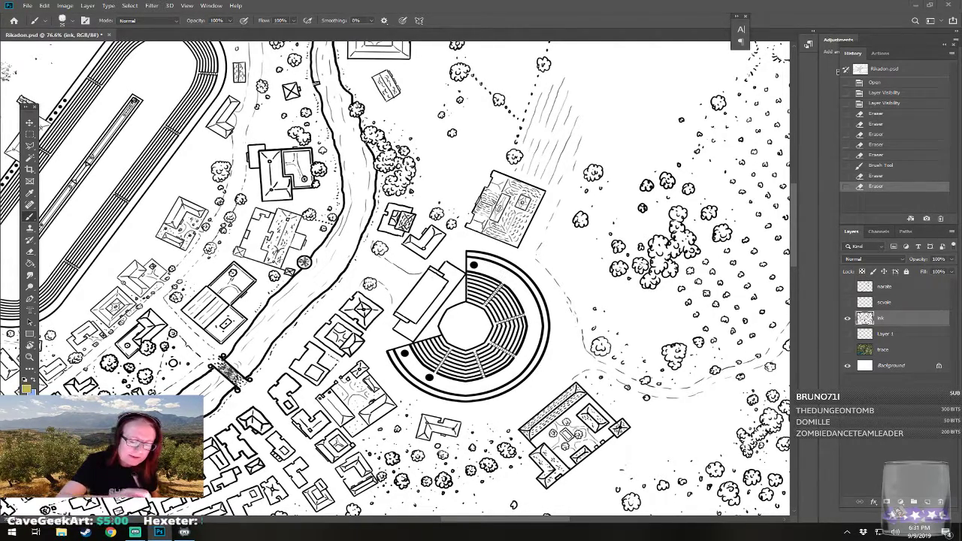
{"action": "left_click", "coordinate": [433, 376]}
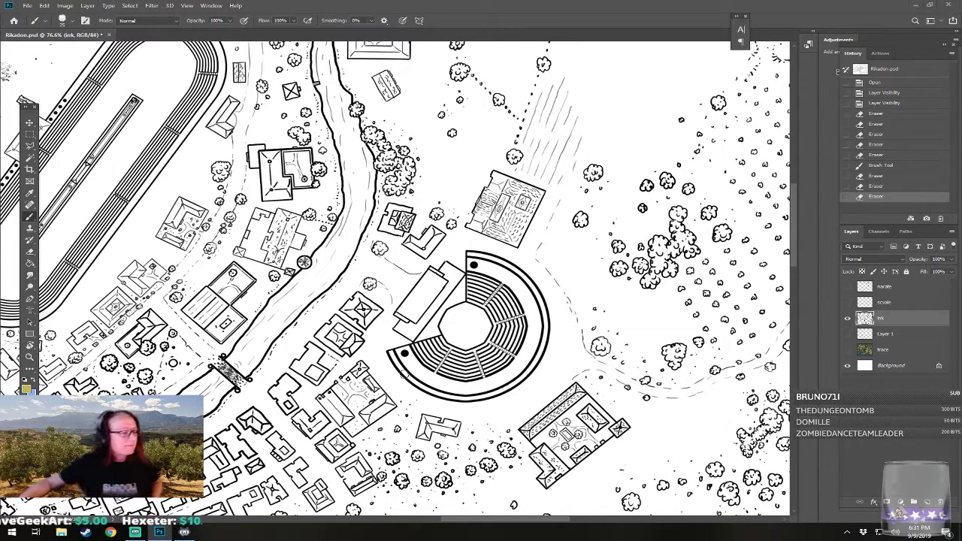
- Select the empty band of the theatre's outer ring with the Magic Wand and contract the selection by 10 pixels
{"action": "left_click", "coordinate": [30, 158]}
{"action": "left_click", "coordinate": [521, 369]}
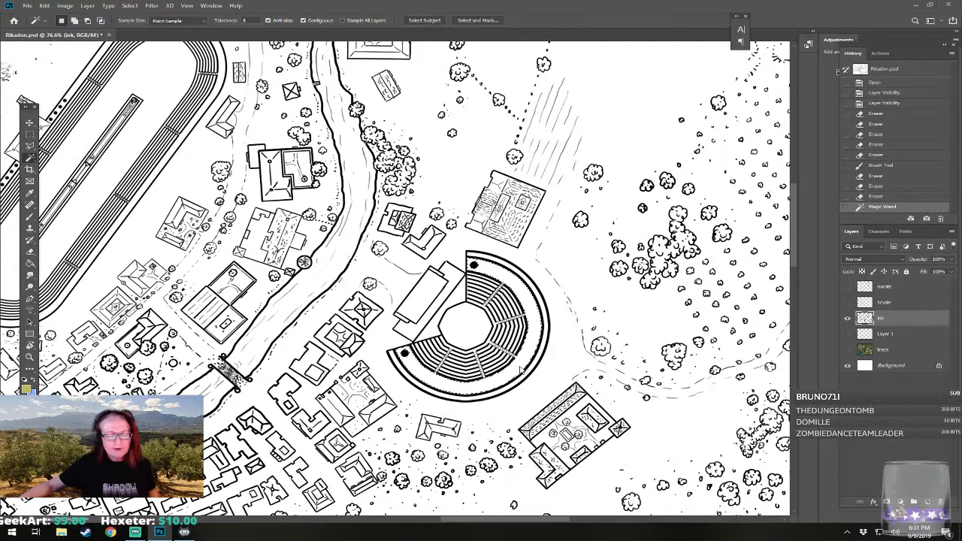
{"action": "left_click", "coordinate": [129, 5]}
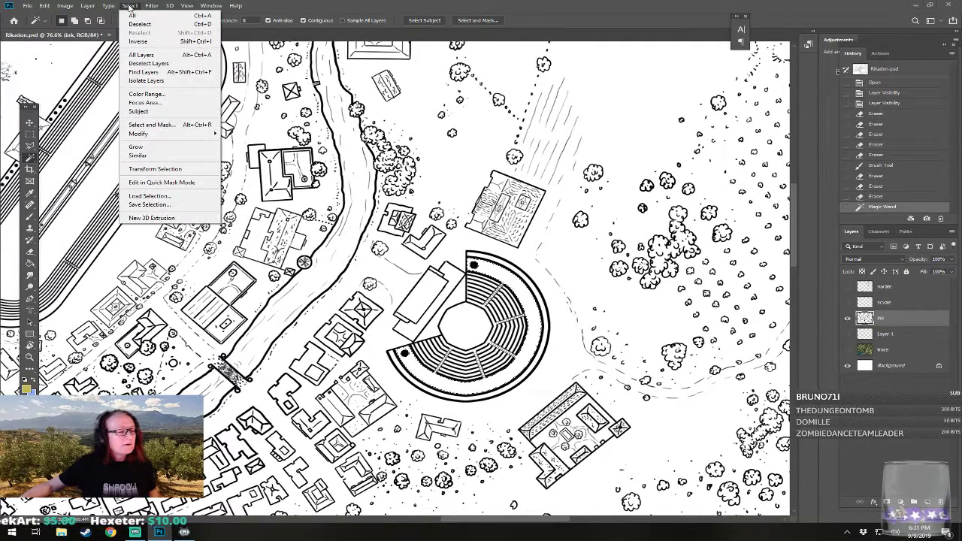
{"action": "mouse_move", "coordinate": [190, 134]}
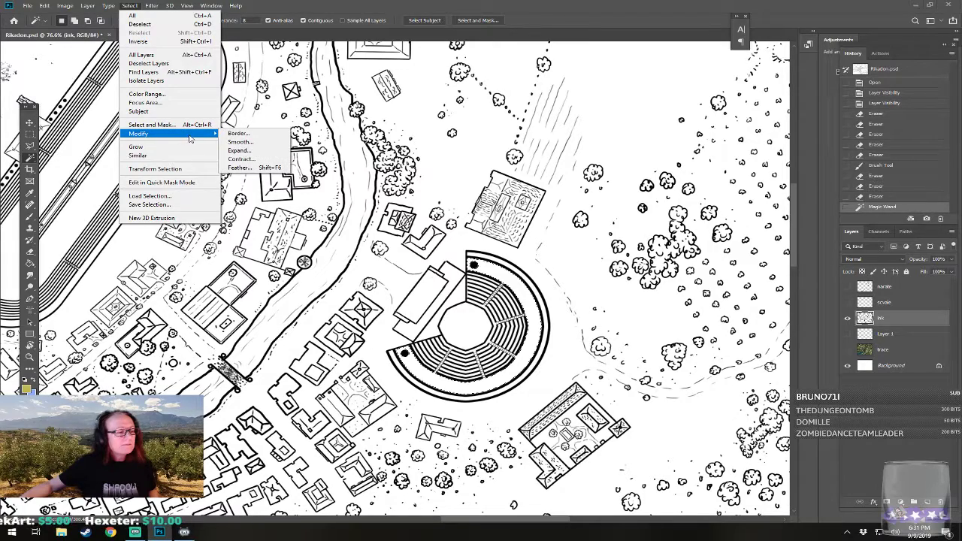
{"action": "left_click", "coordinate": [262, 161]}
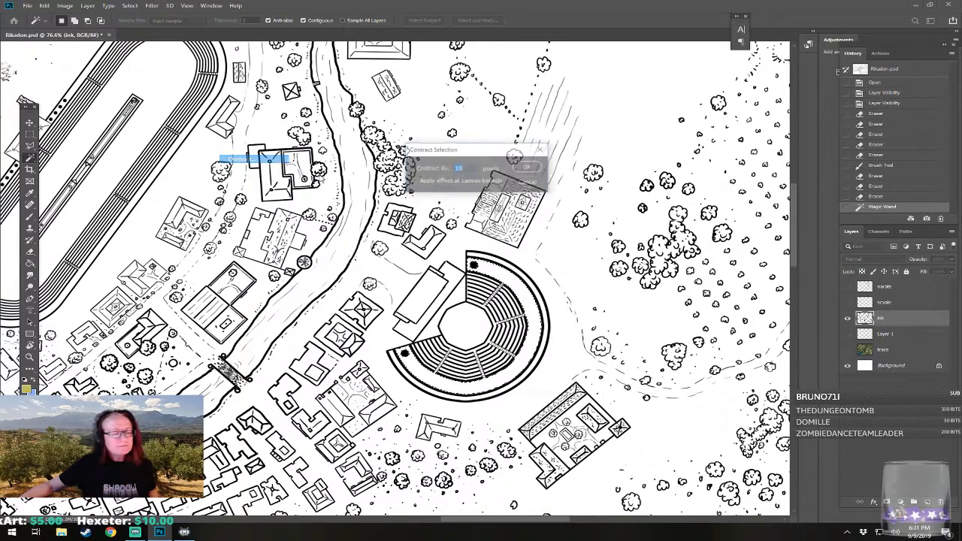
{"action": "left_click", "coordinate": [529, 169]}
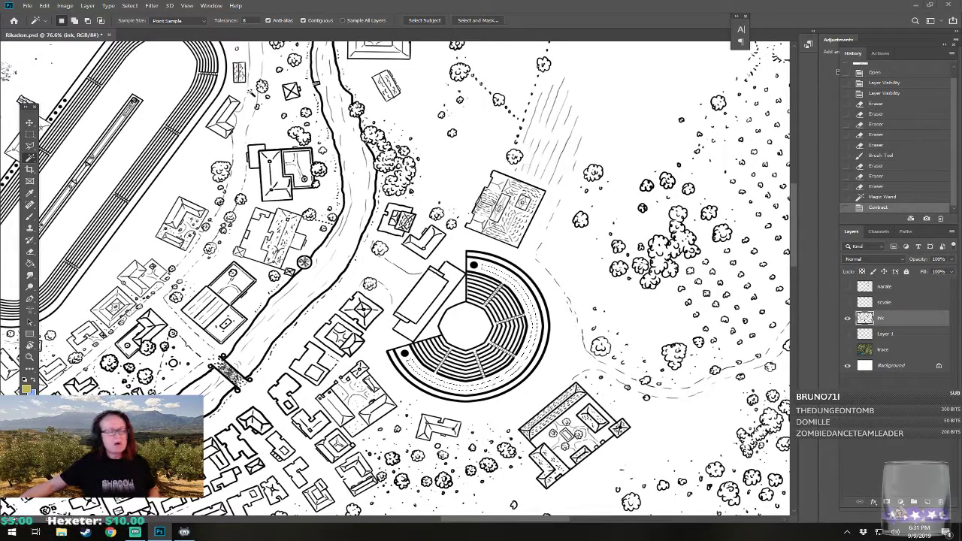
- Contract the outer-ring selection by a further 2 pixels
{"action": "left_click", "coordinate": [132, 8]}
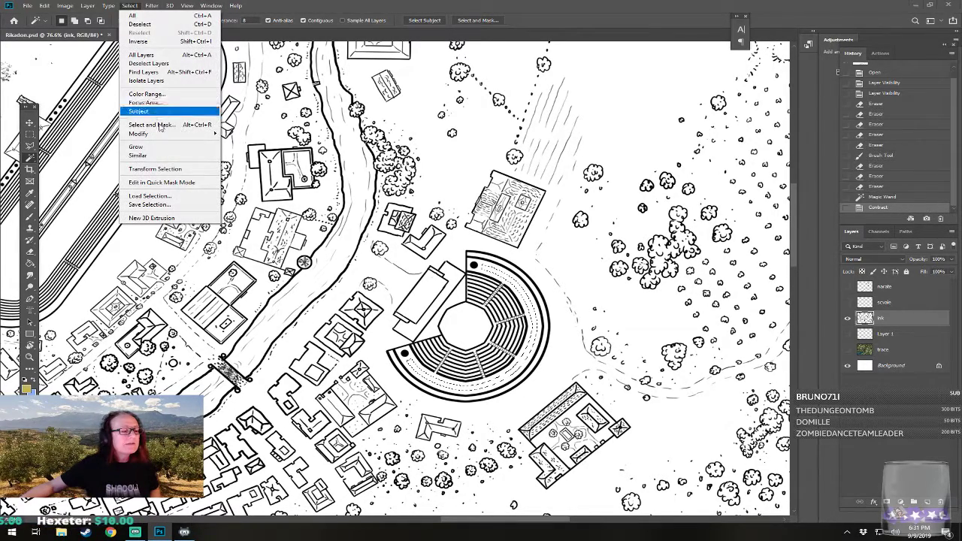
{"action": "mouse_move", "coordinate": [169, 133]}
{"action": "left_click", "coordinate": [239, 160]}
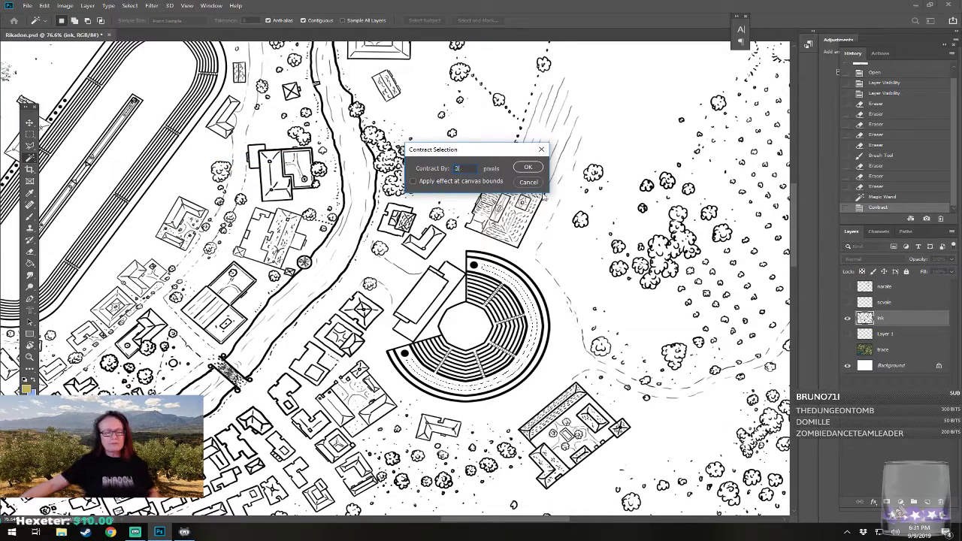
{"action": "left_click", "coordinate": [529, 169]}
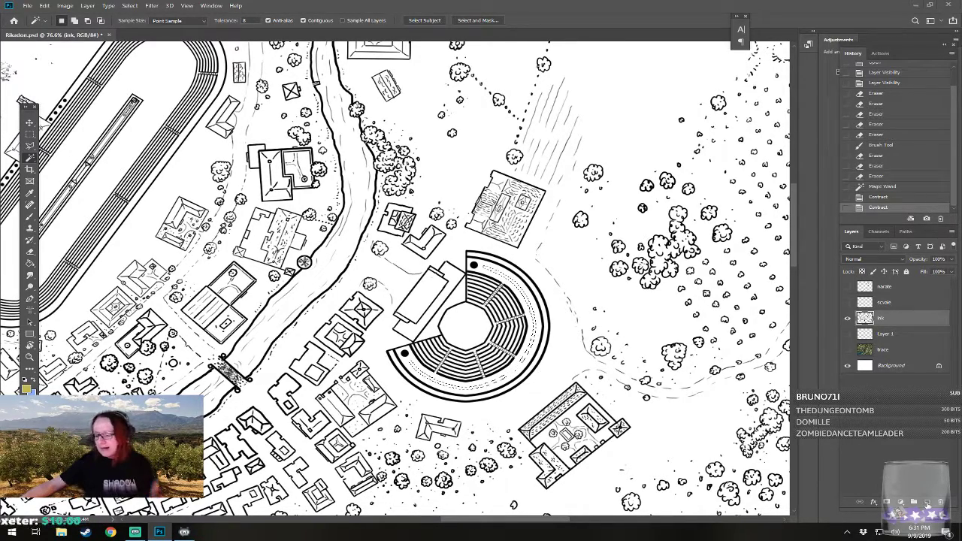
- Add a new layer above the ink layer and stroke the ring selection inside with the yellow foreground colour
{"action": "left_click", "coordinate": [928, 502]}
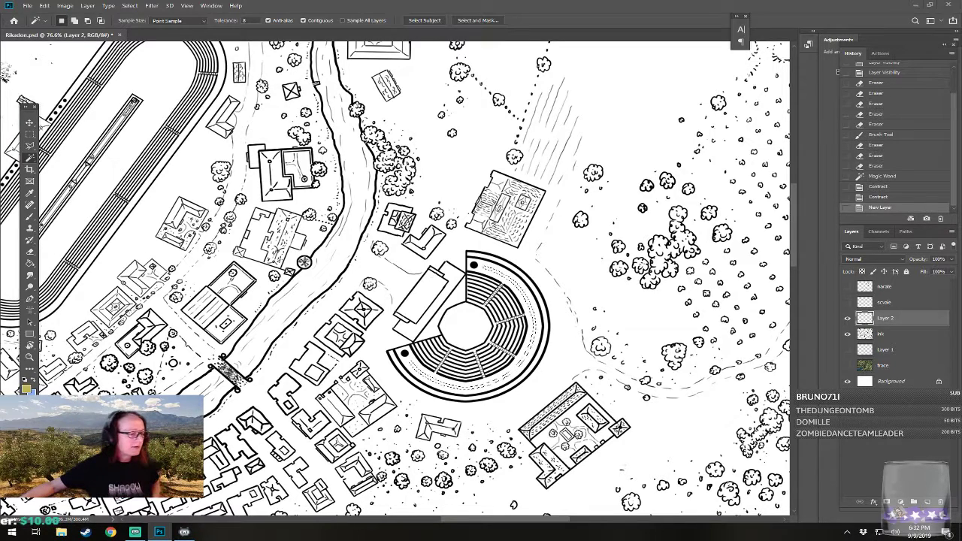
{"action": "left_click", "coordinate": [44, 5]}
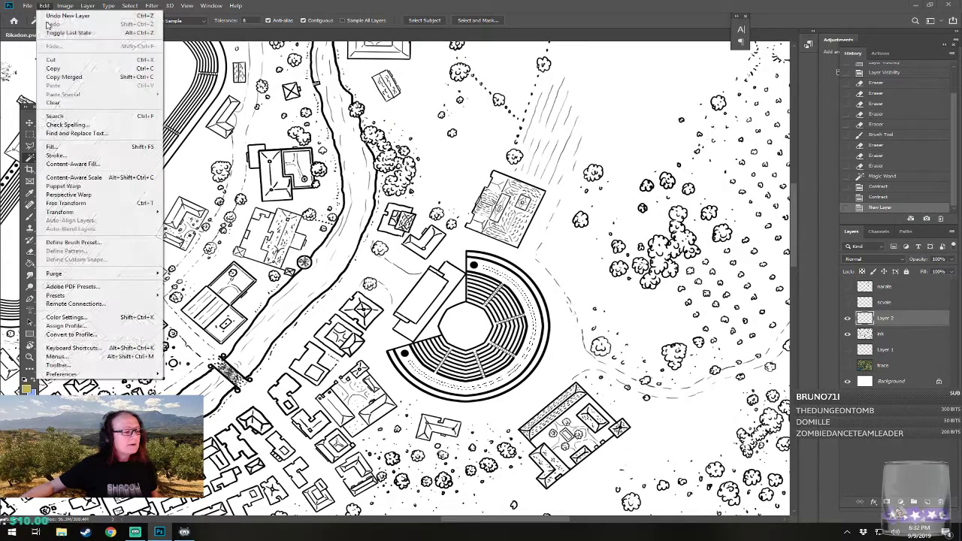
{"action": "left_click", "coordinate": [57, 155]}
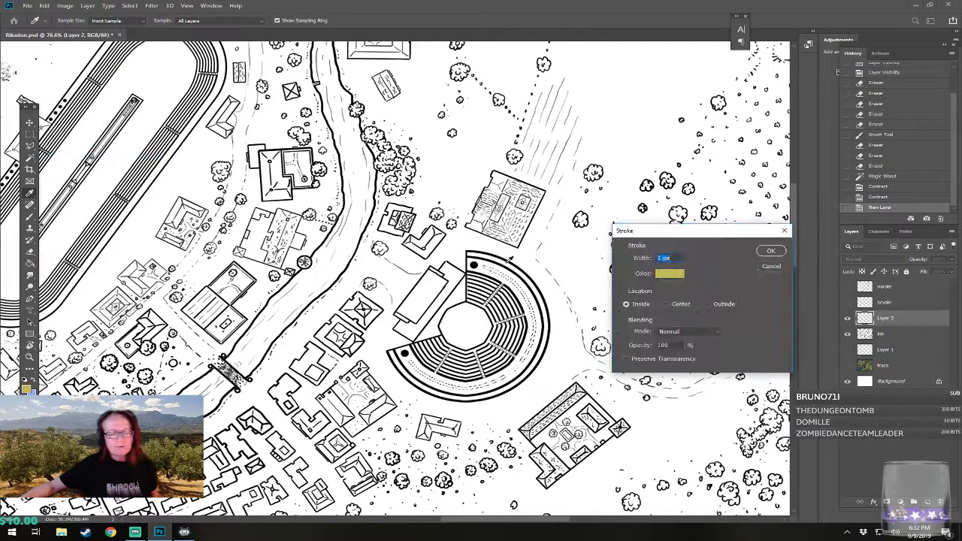
{"action": "left_click", "coordinate": [772, 251]}
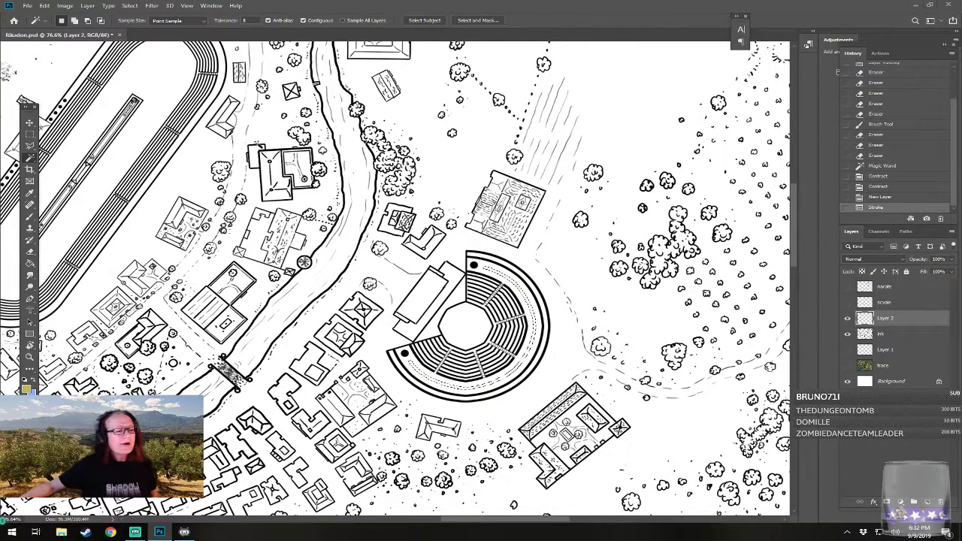
- Swap the foreground colour to blue and stroke the ring selection inside with a 4 px line
{"action": "left_click", "coordinate": [35, 381]}
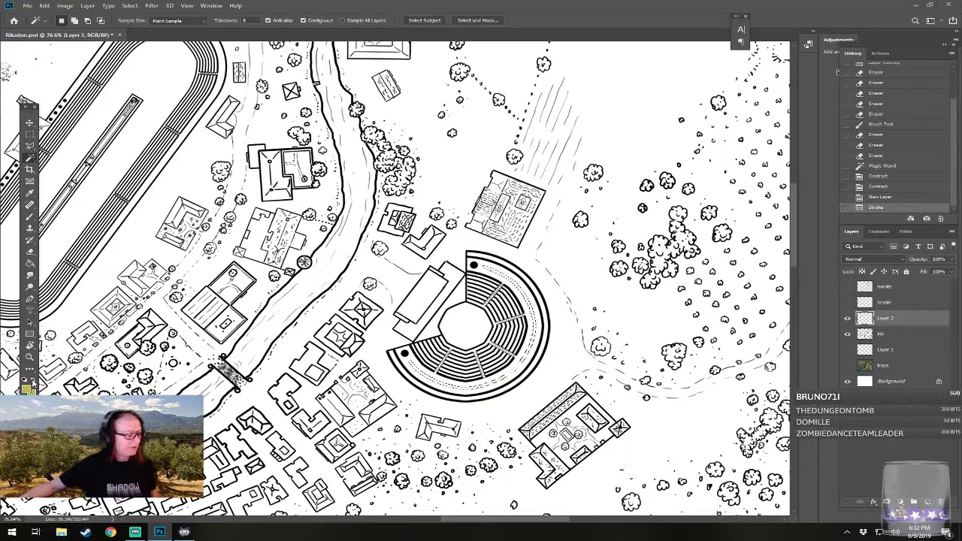
{"action": "left_click", "coordinate": [52, 6]}
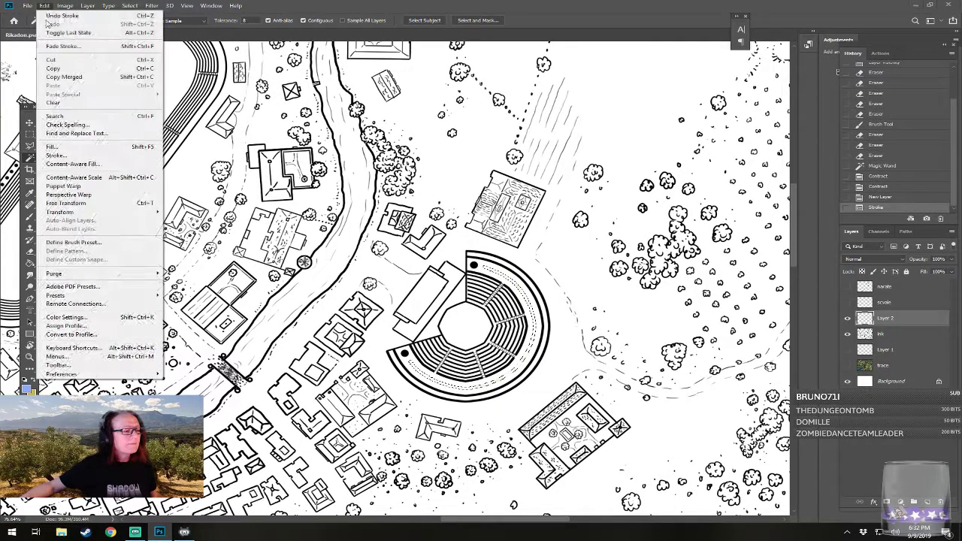
{"action": "left_click", "coordinate": [75, 160]}
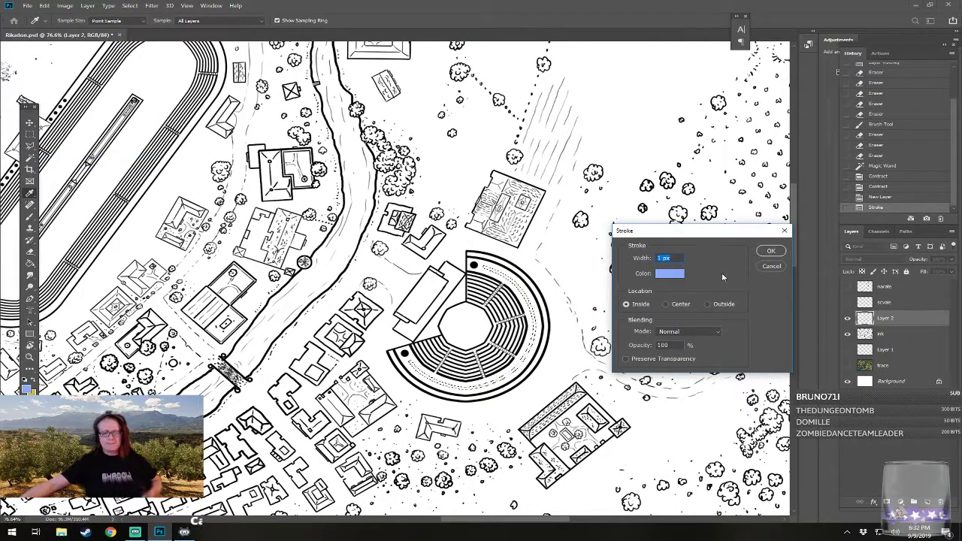
{"action": "type", "text": "4"}
{"action": "left_click", "coordinate": [772, 251]}
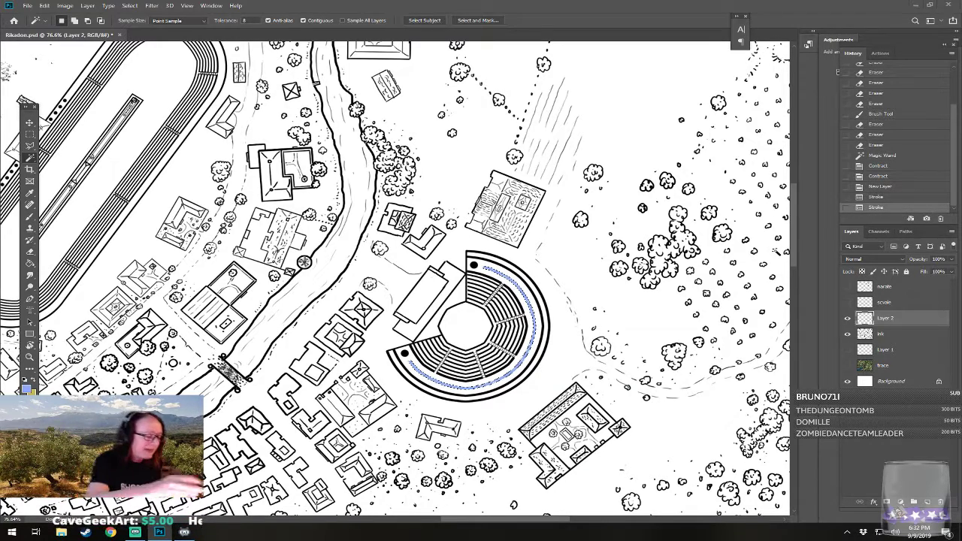
- Reset the colours to the black default and set up a Hard Round brush with a size of 20 px
{"action": "left_click", "coordinate": [24, 383]}
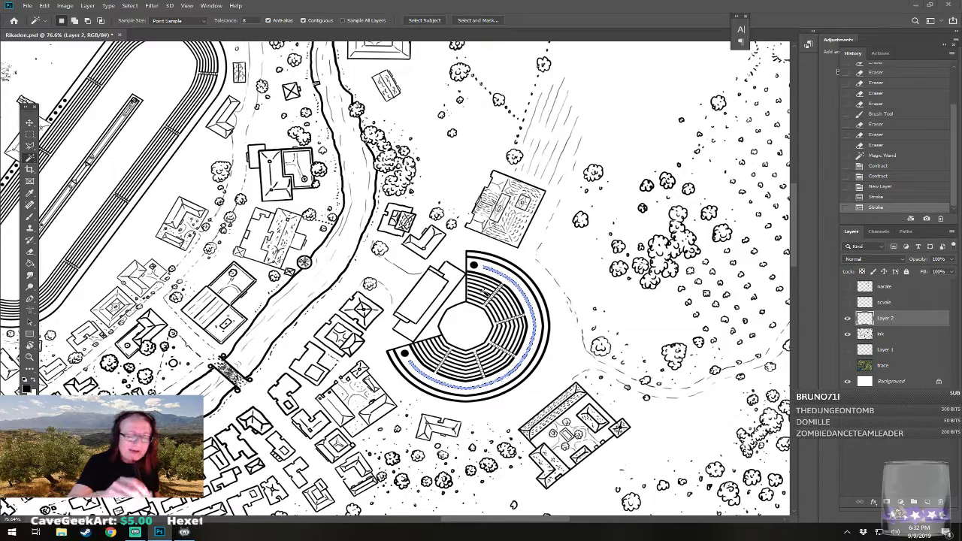
{"action": "key", "text": "b"}
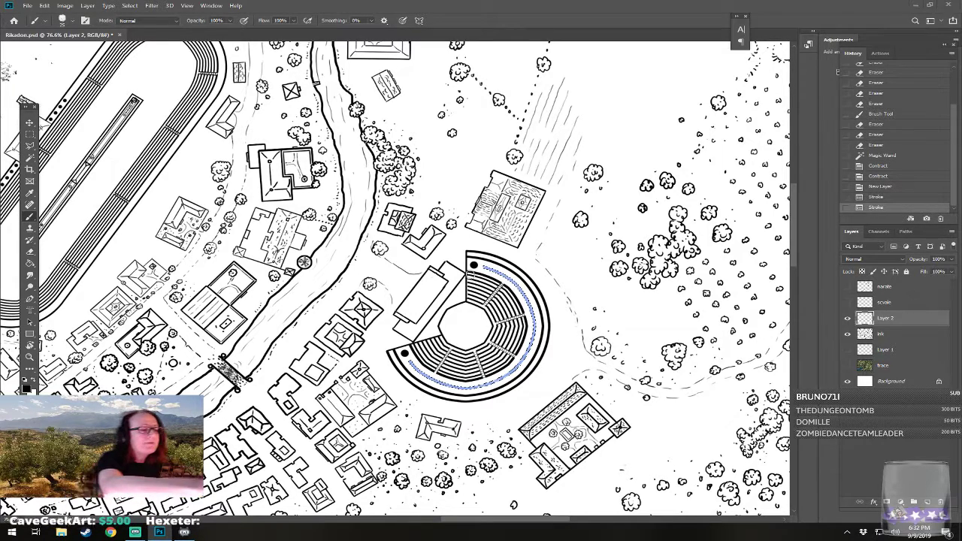
{"action": "left_click", "coordinate": [68, 20]}
{"action": "left_click", "coordinate": [74, 159]}
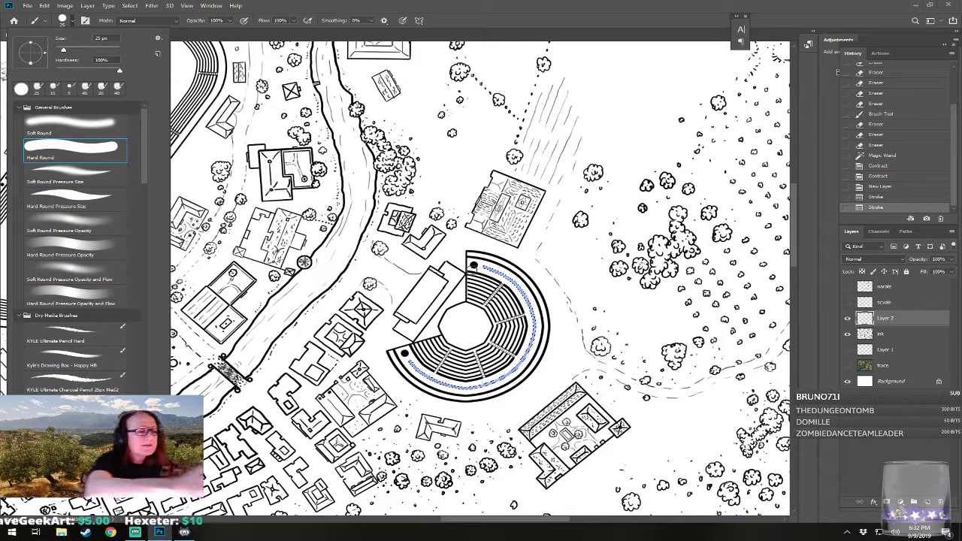
{"action": "left_click", "coordinate": [105, 38]}
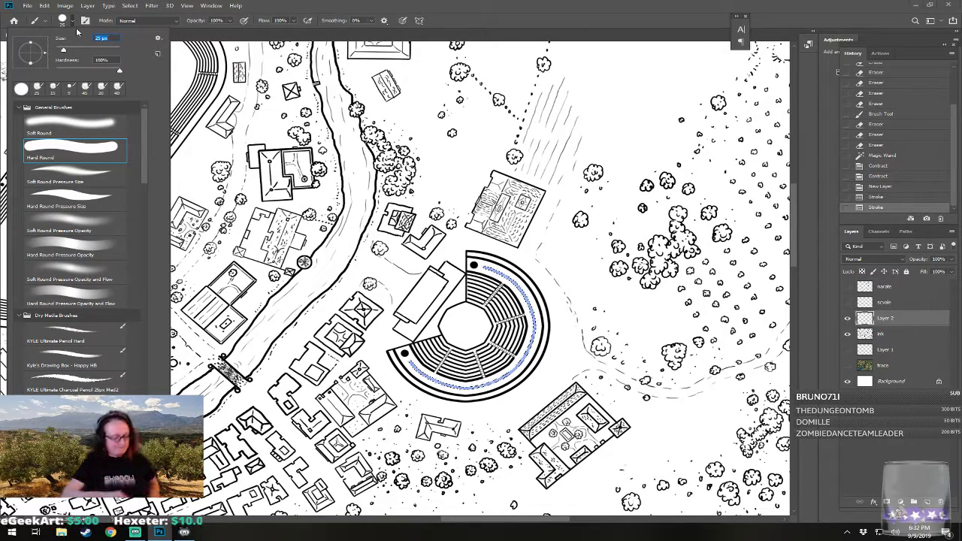
{"action": "type", "text": "20"}
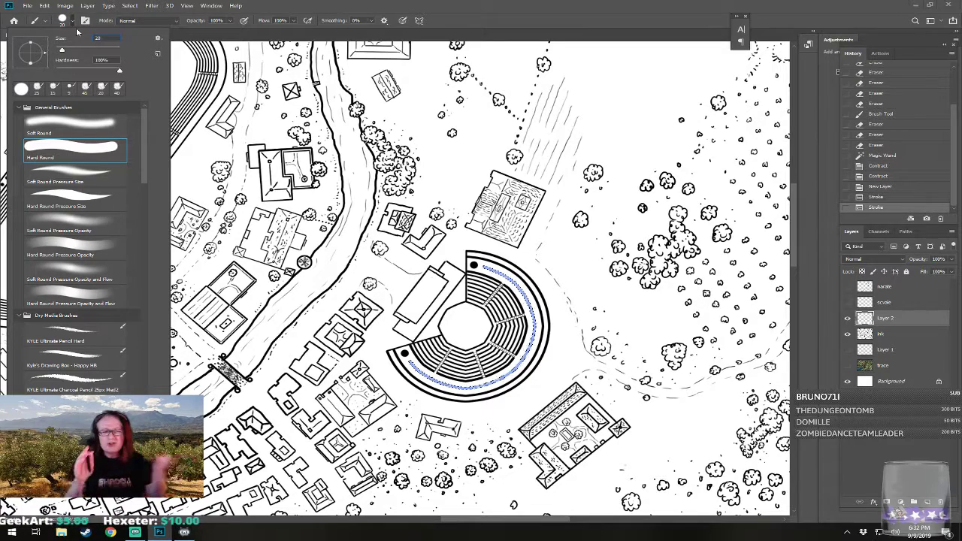
- Clear the ring selection and make the ink layer active for painting with the brush
{"action": "key", "text": "Return"}
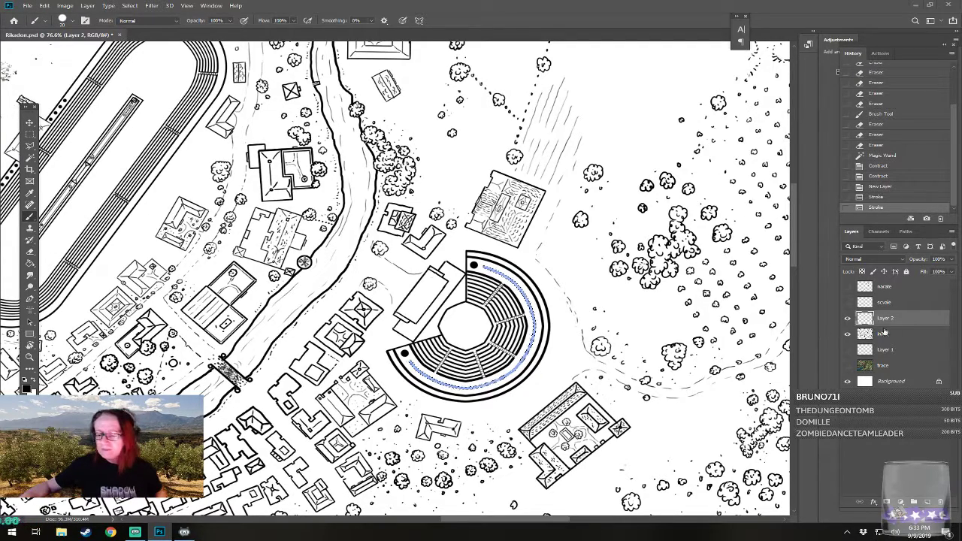
{"action": "left_click", "coordinate": [30, 134]}
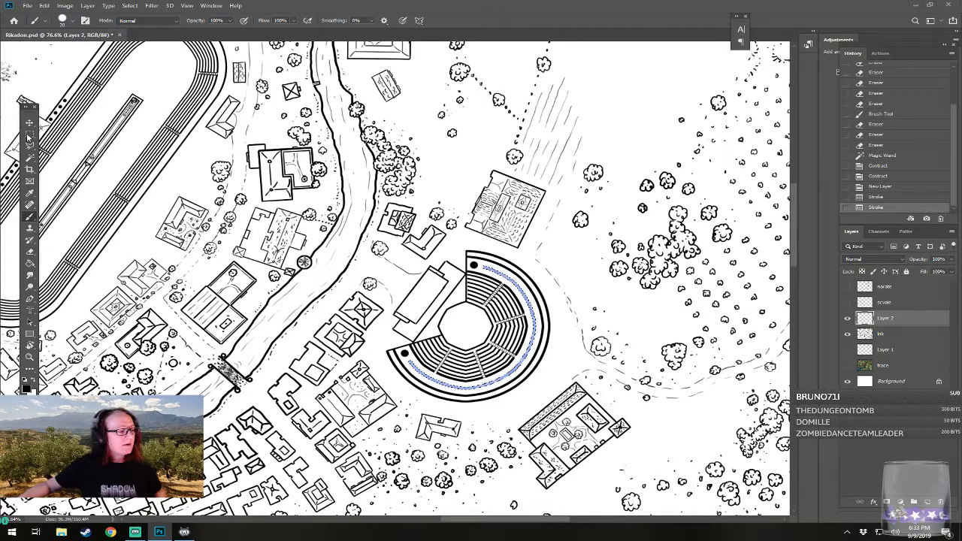
{"action": "key", "text": "ctrl+d"}
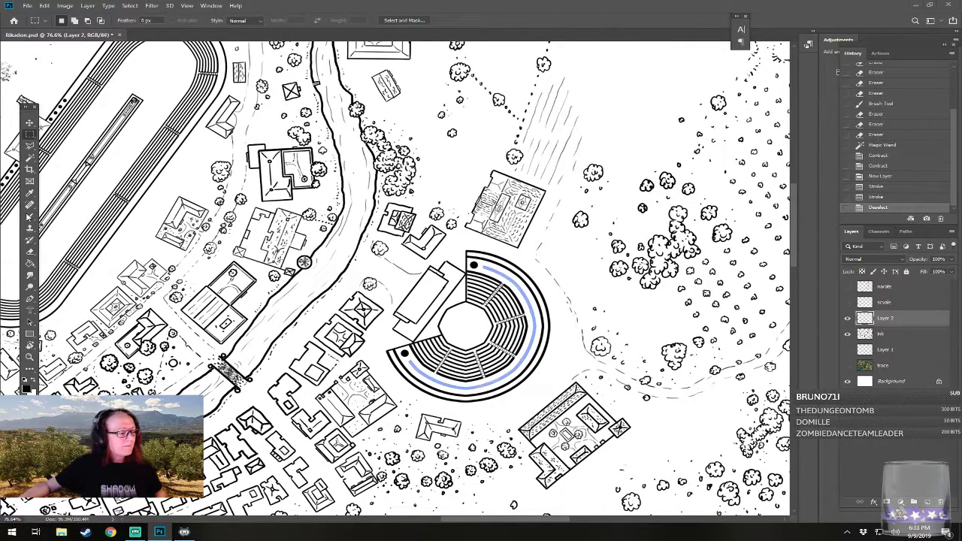
{"action": "left_click", "coordinate": [29, 217]}
{"action": "left_click", "coordinate": [898, 334]}
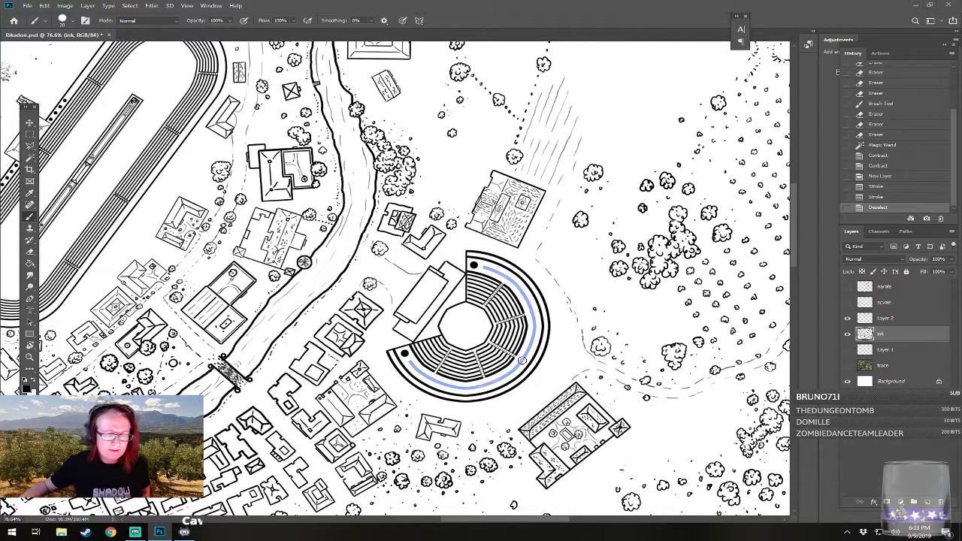
{"action": "left_click", "coordinate": [521, 360]}
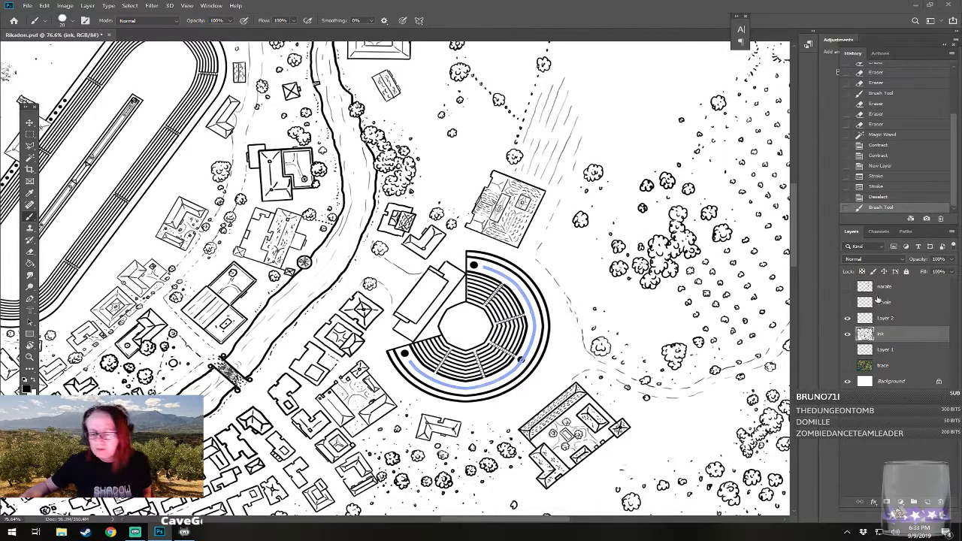
{"action": "left_click_drag", "start_coordinate": [890, 329], "coordinate": [887, 340]}
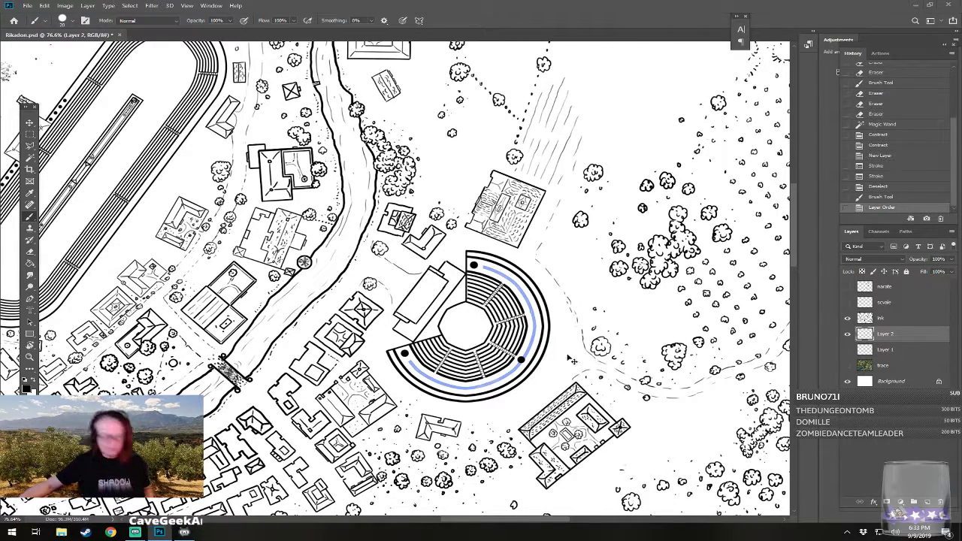
{"action": "key", "text": "ctrl+z"}
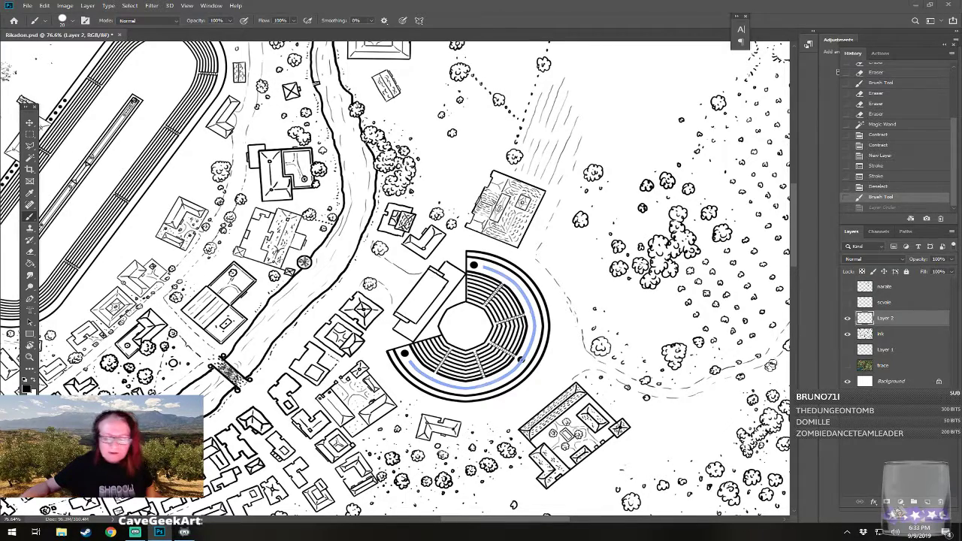
{"action": "left_click", "coordinate": [882, 187]}
- Move Layer 2 below the ink layer and stamp three widely spaced black dots along the blue guide on the ink layer
{"action": "left_click_drag", "start_coordinate": [900, 319], "coordinate": [895, 337]}
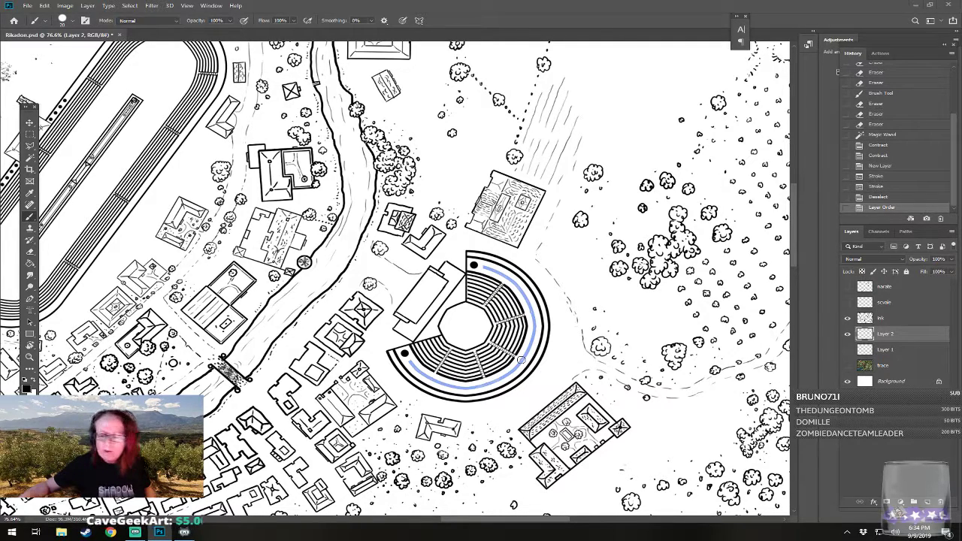
{"action": "key", "text": "alt+bracketright"}
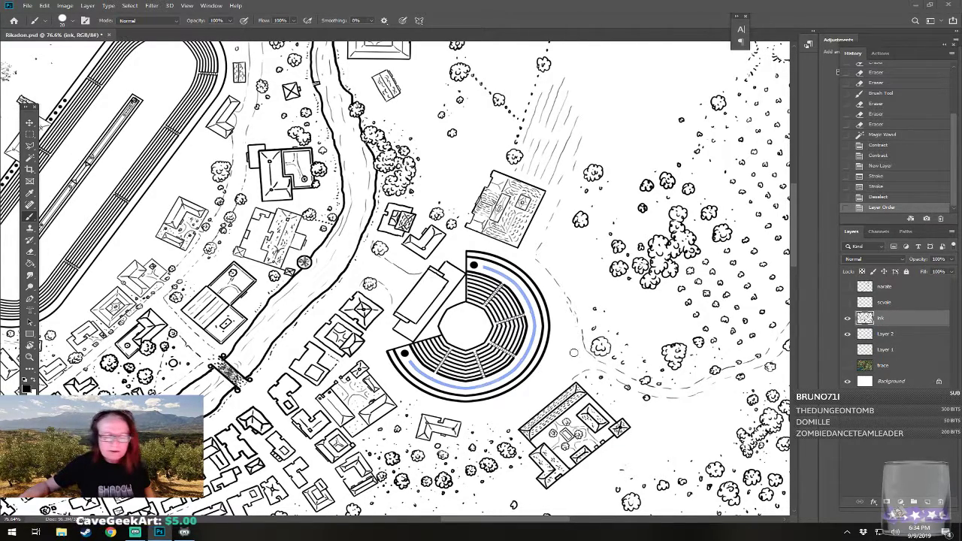
{"action": "left_click", "coordinate": [521, 360]}
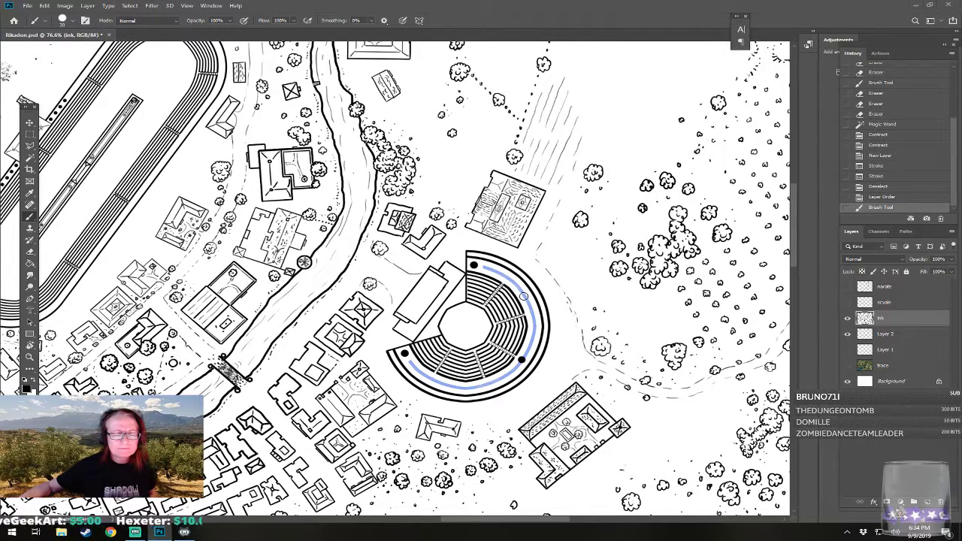
{"action": "left_click", "coordinate": [524, 296]}
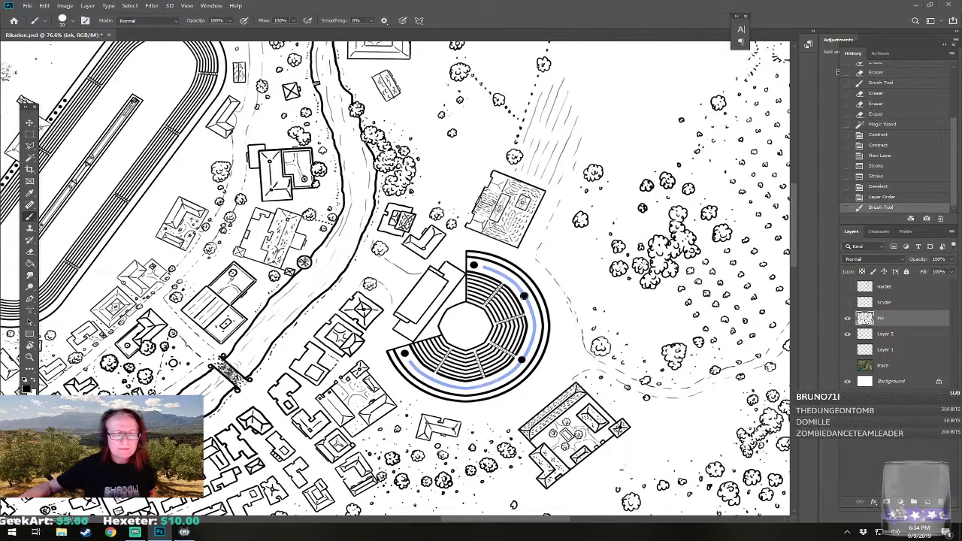
{"action": "left_click", "coordinate": [464, 388]}
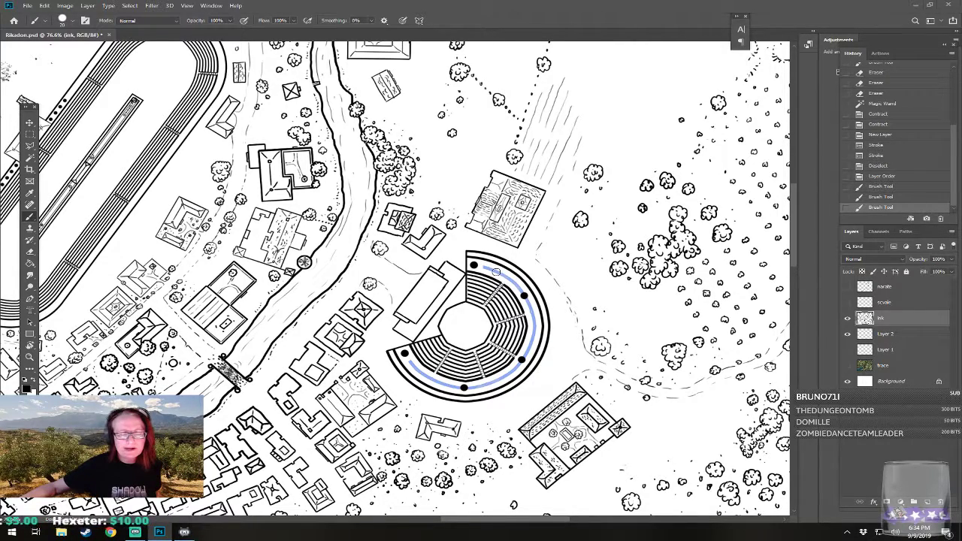
- Stamp two evenly spaced black dots in each of the four gaps between the theatre's existing column dots, following the blue guide line
{"action": "left_click", "coordinate": [496, 270]}
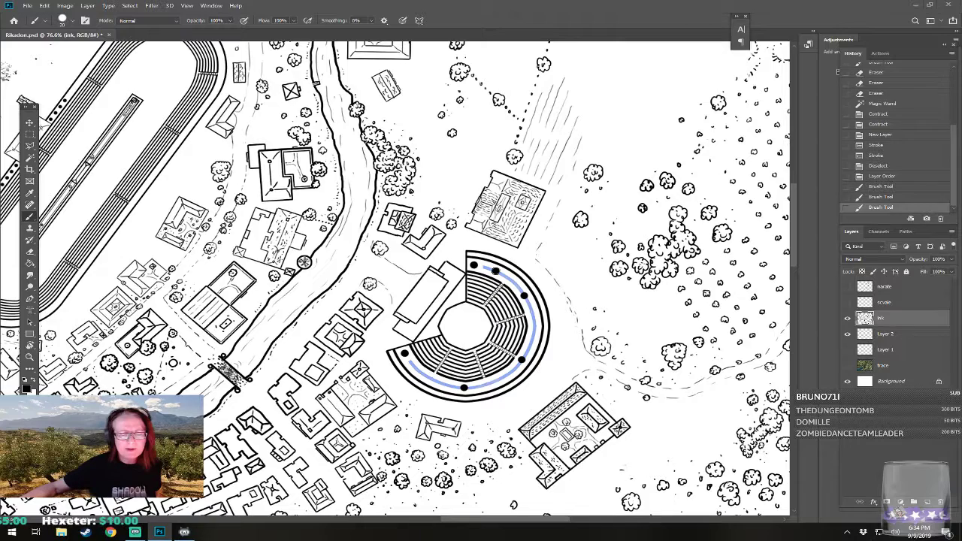
{"action": "left_click", "coordinate": [512, 282]}
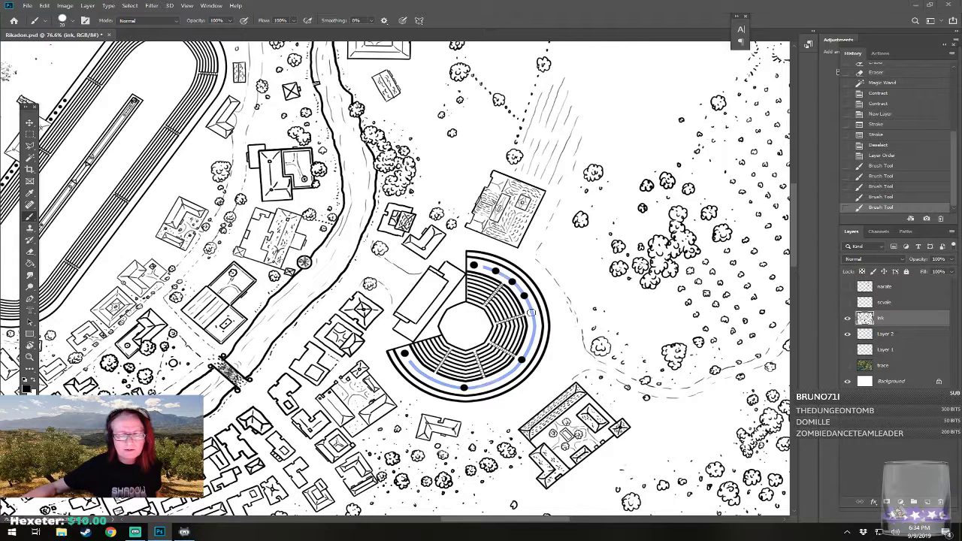
{"action": "left_click", "coordinate": [532, 312]}
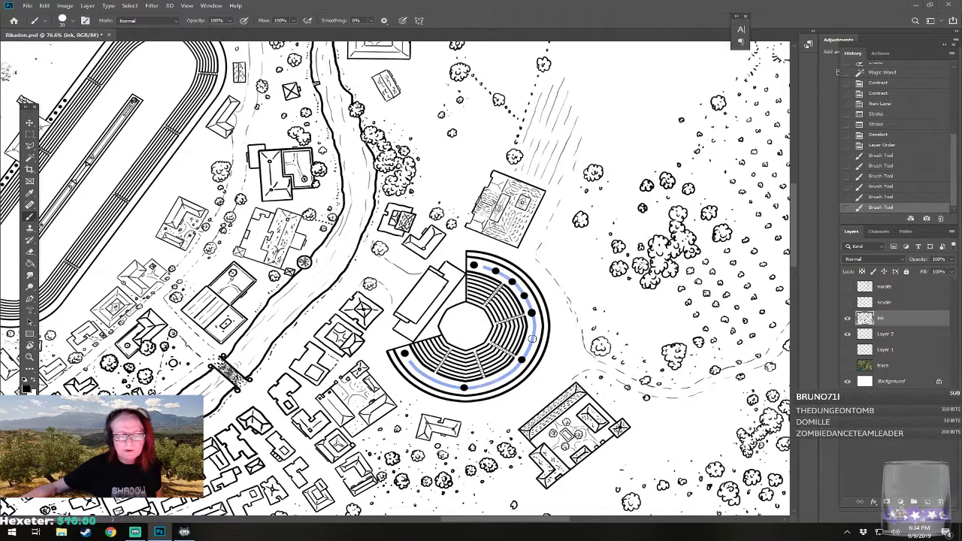
{"action": "left_click", "coordinate": [532, 339]}
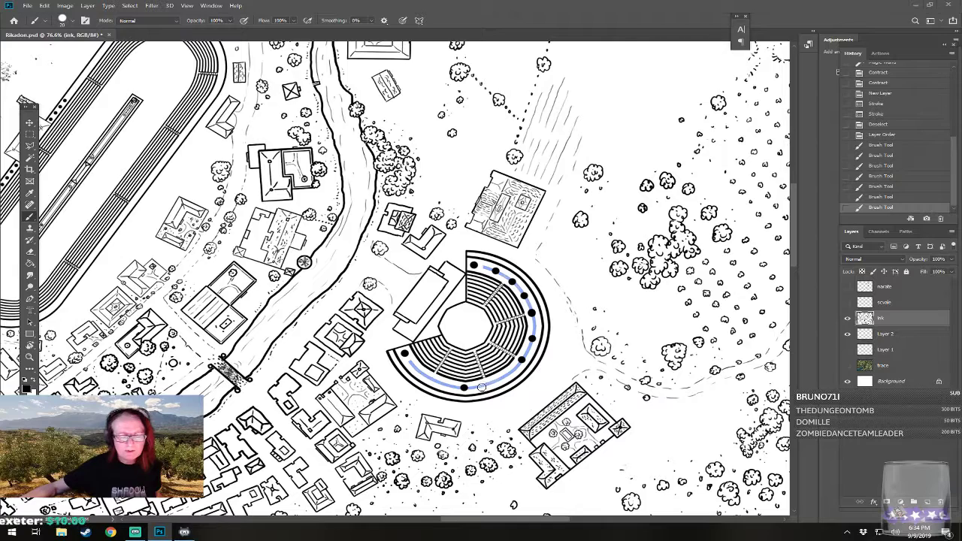
{"action": "left_click", "coordinate": [487, 384]}
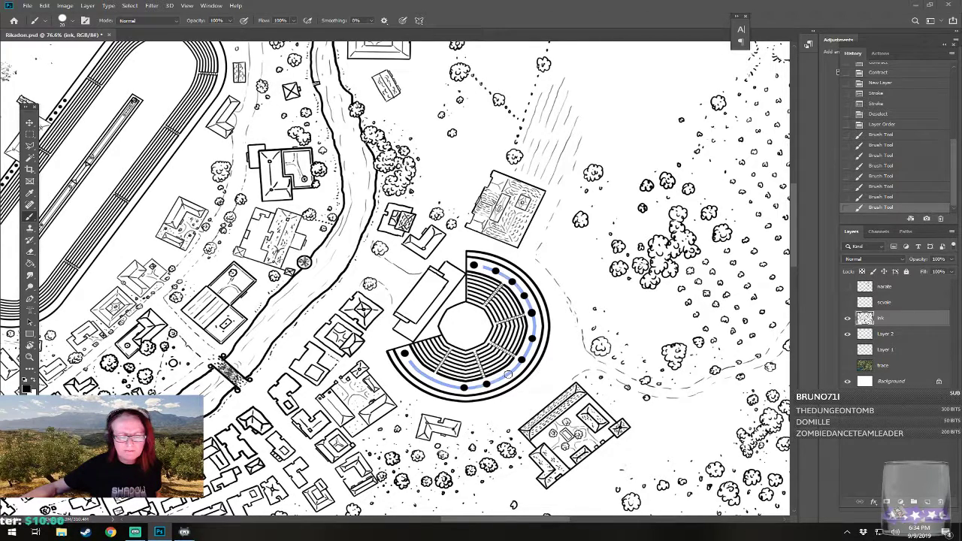
{"action": "left_click", "coordinate": [508, 375]}
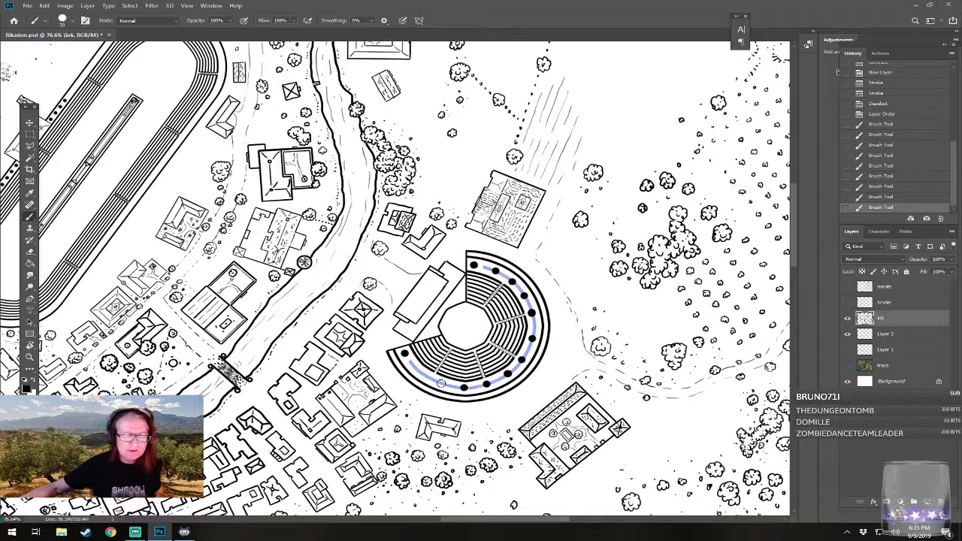
{"action": "left_click", "coordinate": [441, 384]}
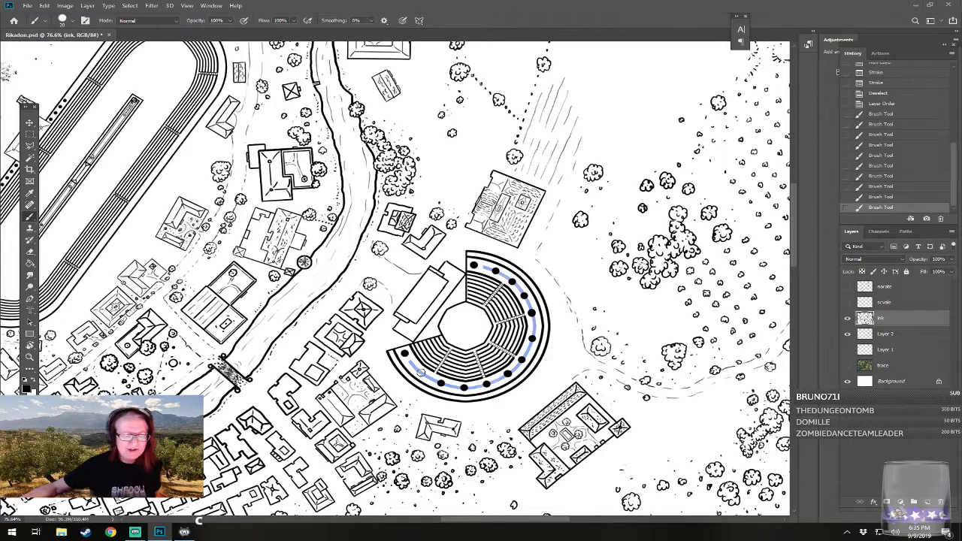
{"action": "left_click", "coordinate": [421, 372]}
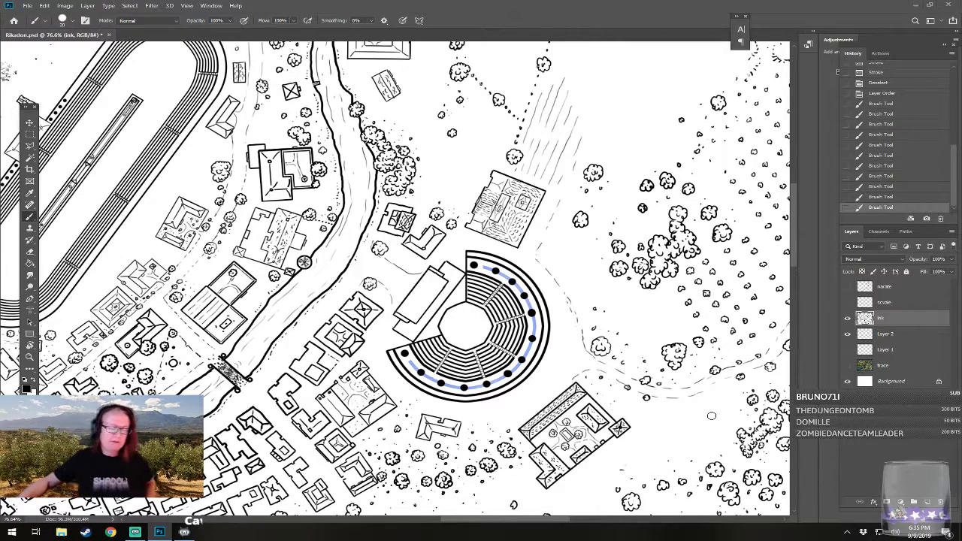
- Hide the blue guide, check what Layer 1 contains by toggling its visibility, and delete both Layer 1 and Layer 2
{"action": "left_click", "coordinate": [848, 334]}
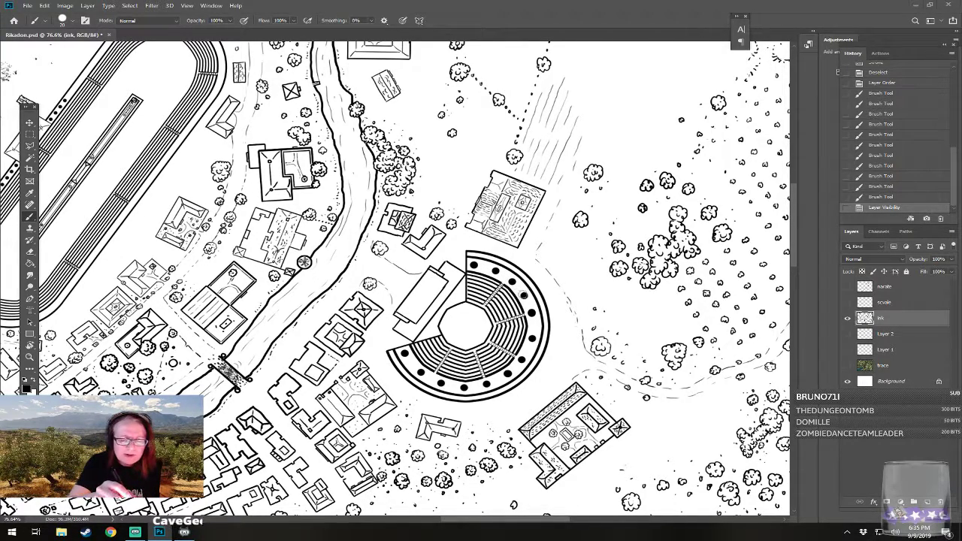
{"action": "left_click", "coordinate": [848, 350]}
{"action": "left_click", "coordinate": [848, 350]}
{"action": "left_click", "coordinate": [848, 350]}
{"action": "left_click", "coordinate": [848, 351]}
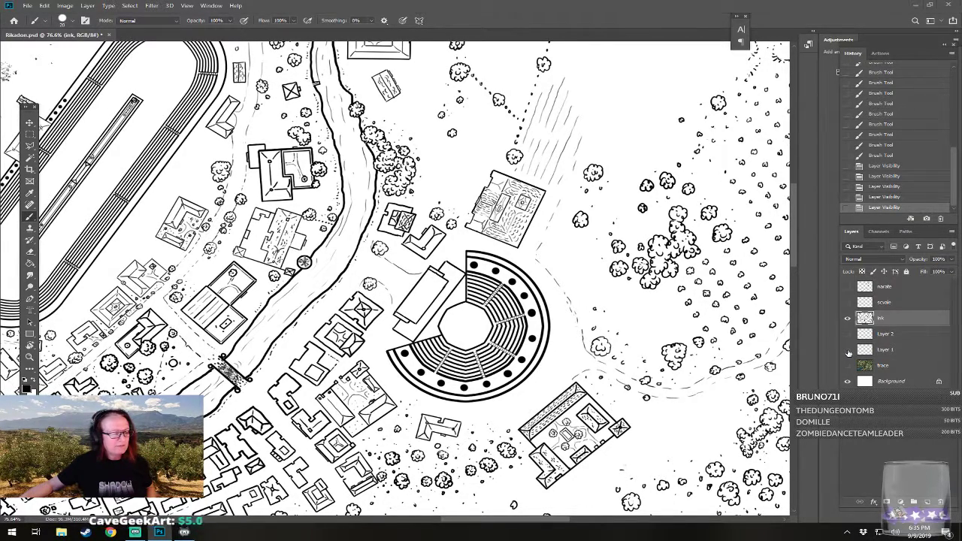
{"action": "left_click", "coordinate": [902, 348]}
{"action": "left_click", "coordinate": [902, 336], "text": "shift"}
{"action": "left_click_drag", "start_coordinate": [903, 351], "coordinate": [943, 502]}
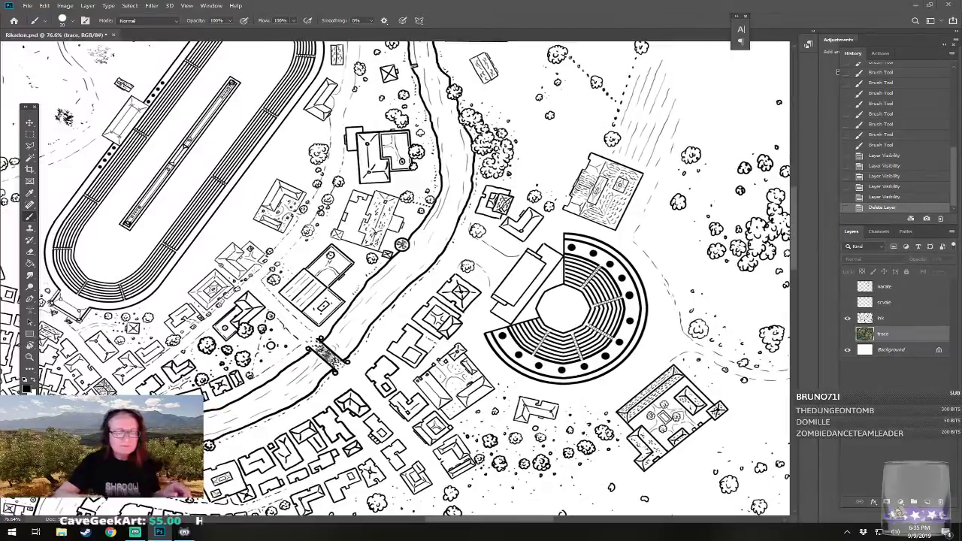
- Switch the brush to Hard Round Pressure Size at 6 px and make the ink layer active
{"action": "scroll", "coordinate": [443, 463], "scroll_direction": "down", "scroll_amount": 10}
{"action": "left_click_drag", "start_coordinate": [444, 462], "coordinate": [222, 258]}
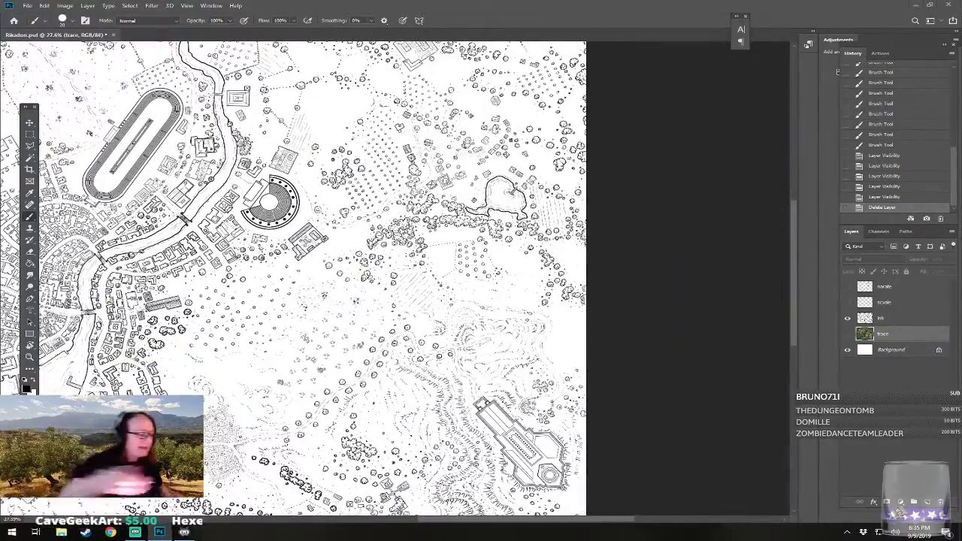
{"action": "left_click", "coordinate": [65, 26]}
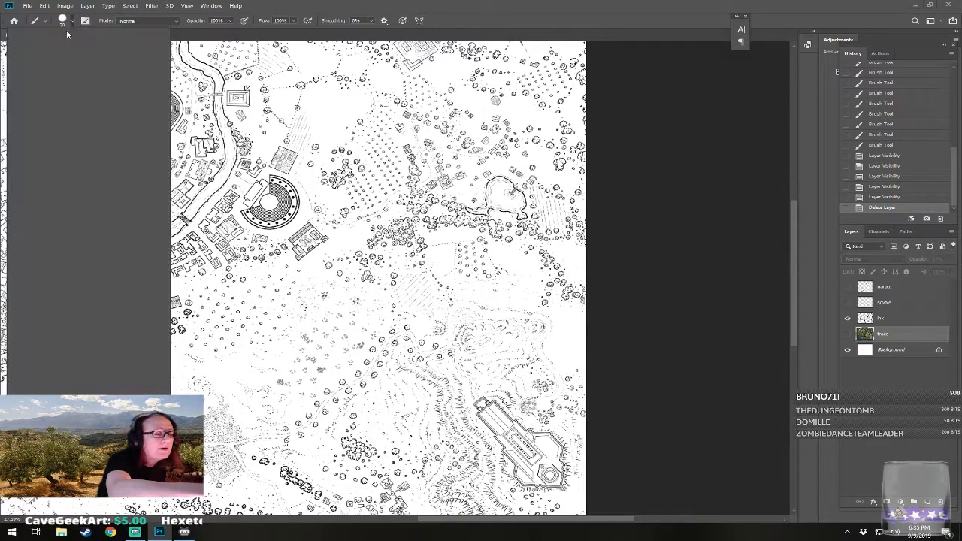
{"action": "left_click", "coordinate": [103, 37]}
{"action": "type", "text": "6"}
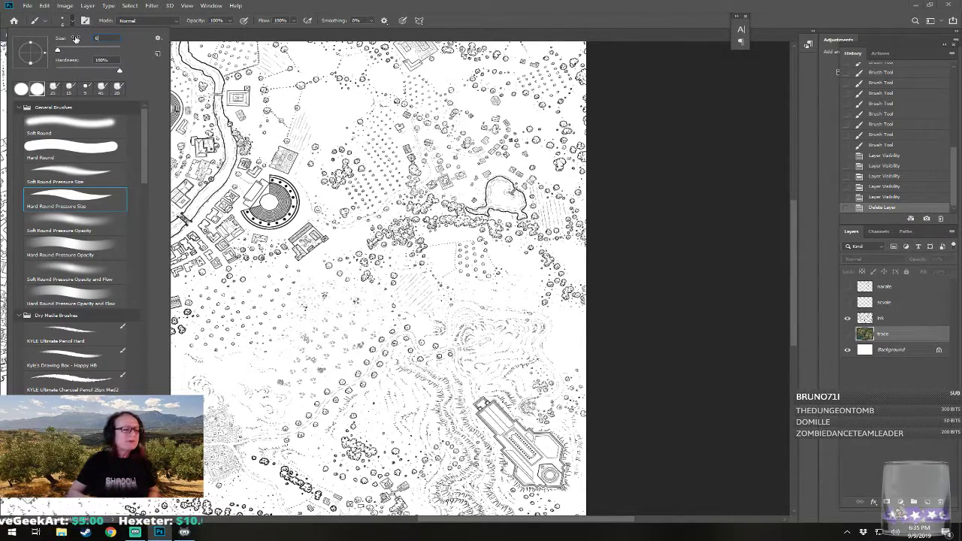
{"action": "key", "text": "Return"}
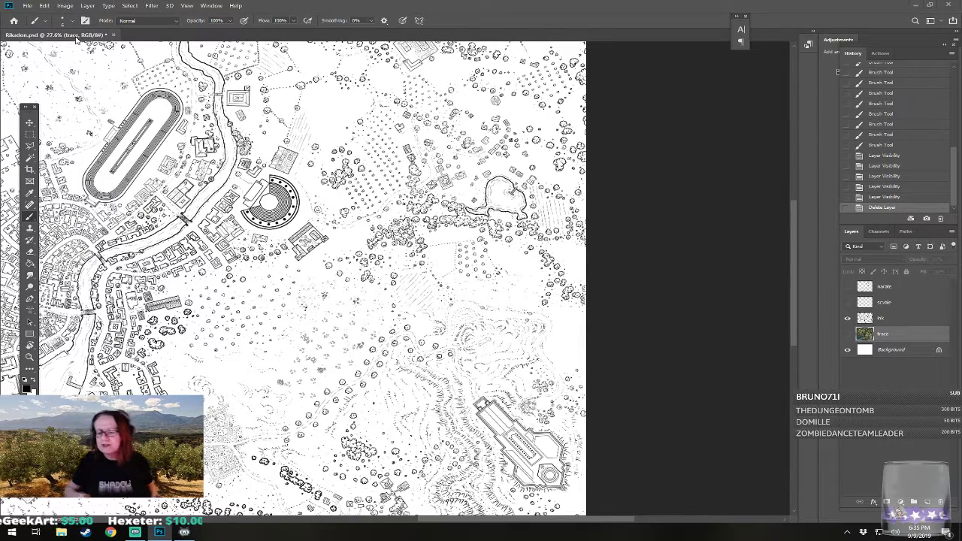
{"action": "left_click", "coordinate": [885, 317]}
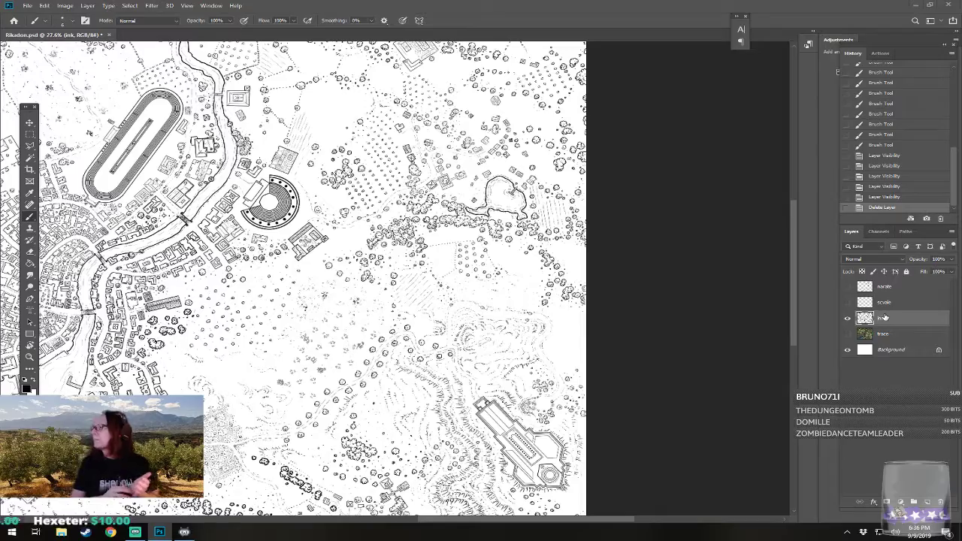
- Look over the inked countryside and hills east of the city, and show the coloured trace layer beneath the ink
{"action": "left_click_drag", "start_coordinate": [376, 301], "coordinate": [525, 298]}
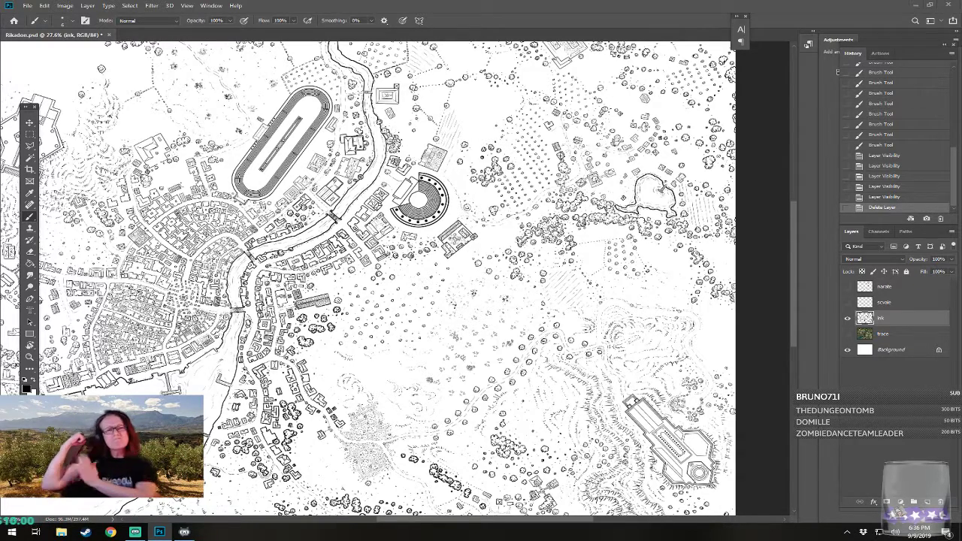
{"action": "left_click_drag", "start_coordinate": [481, 278], "coordinate": [425, 298]}
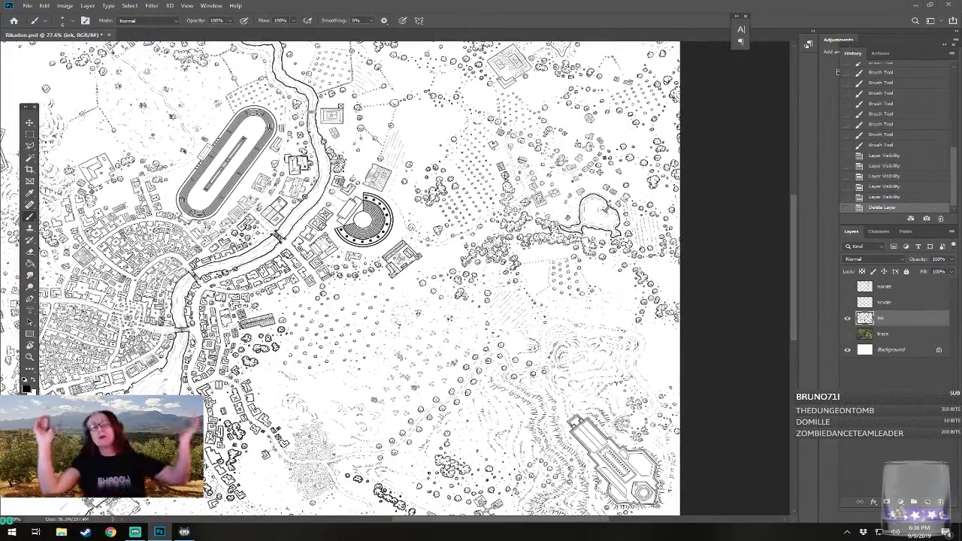
{"action": "scroll", "coordinate": [368, 278], "scroll_direction": "right", "scroll_amount": 2}
{"action": "scroll", "coordinate": [368, 278], "scroll_direction": "down", "scroll_amount": 2}
{"action": "scroll", "coordinate": [482, 301], "scroll_direction": "up", "scroll_amount": 6}
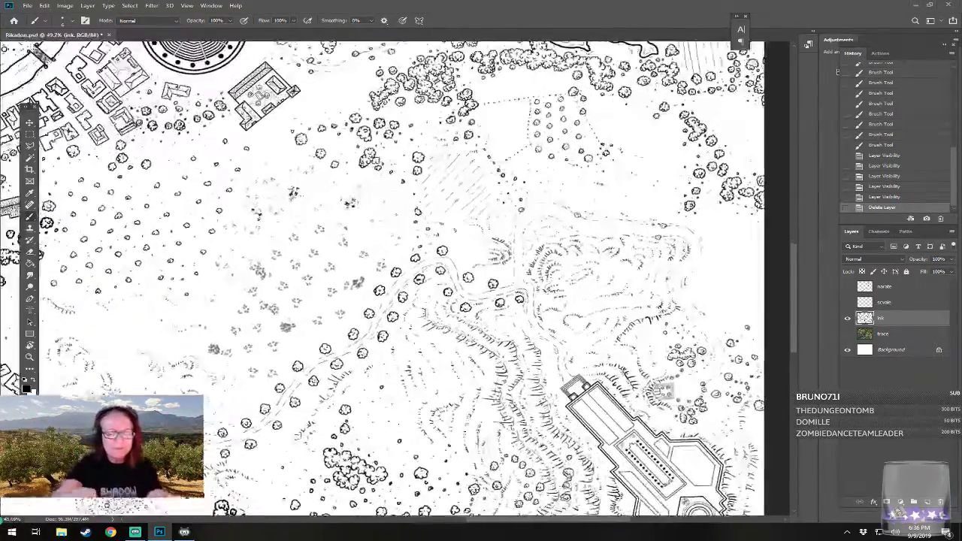
{"action": "scroll", "coordinate": [323, 278], "scroll_direction": "down", "scroll_amount": 5}
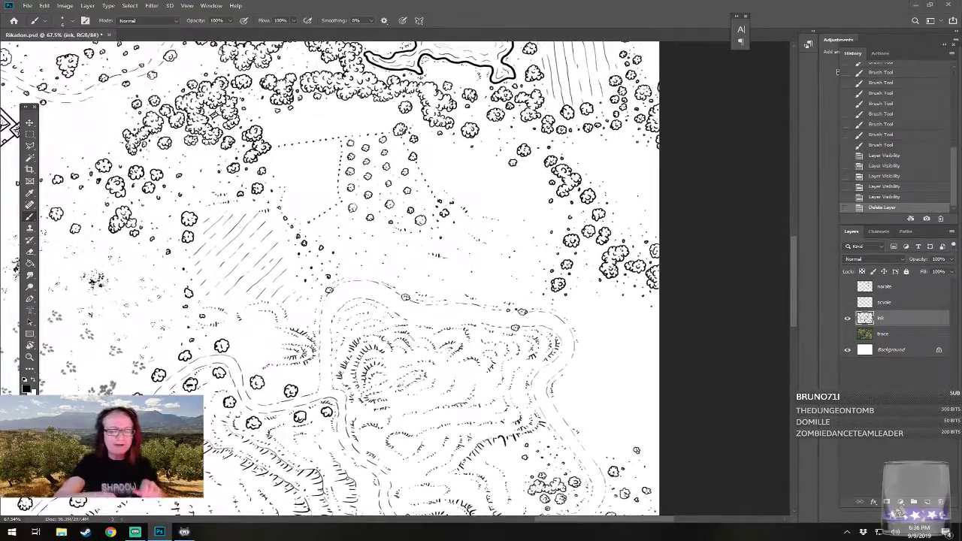
{"action": "scroll", "coordinate": [395, 279], "scroll_direction": "left", "scroll_amount": 2}
{"action": "scroll", "coordinate": [395, 278], "scroll_direction": "down", "scroll_amount": 2}
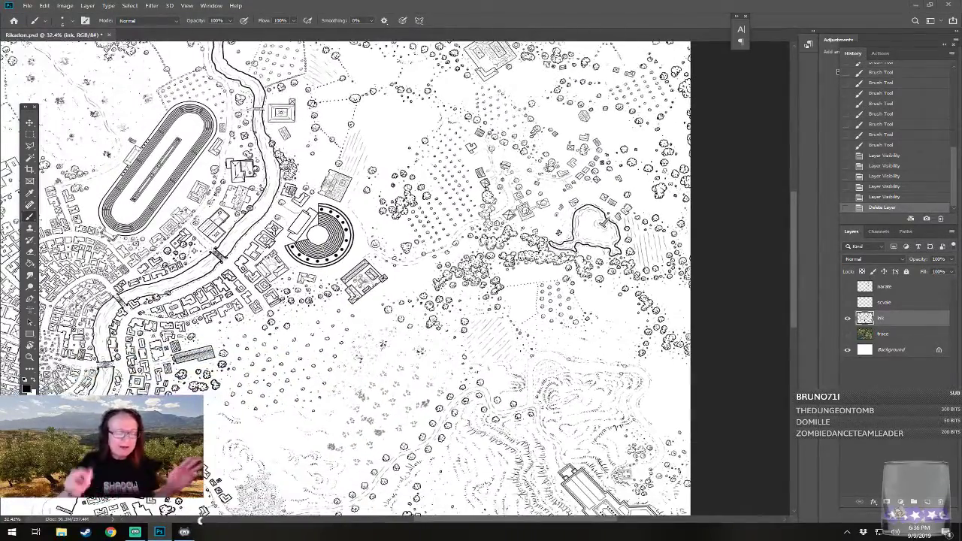
{"action": "scroll", "coordinate": [199, 520], "scroll_direction": "down", "scroll_amount": 1}
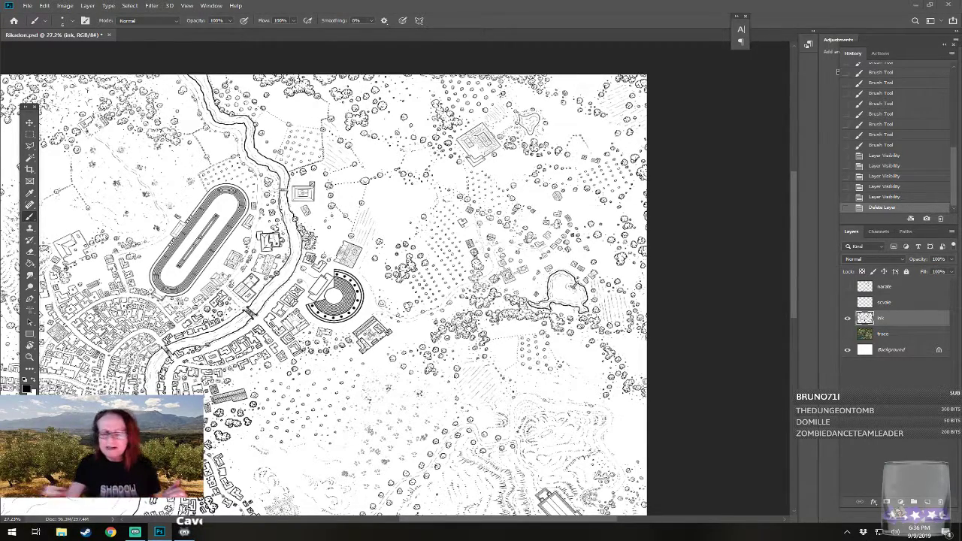
{"action": "left_click", "coordinate": [847, 334]}
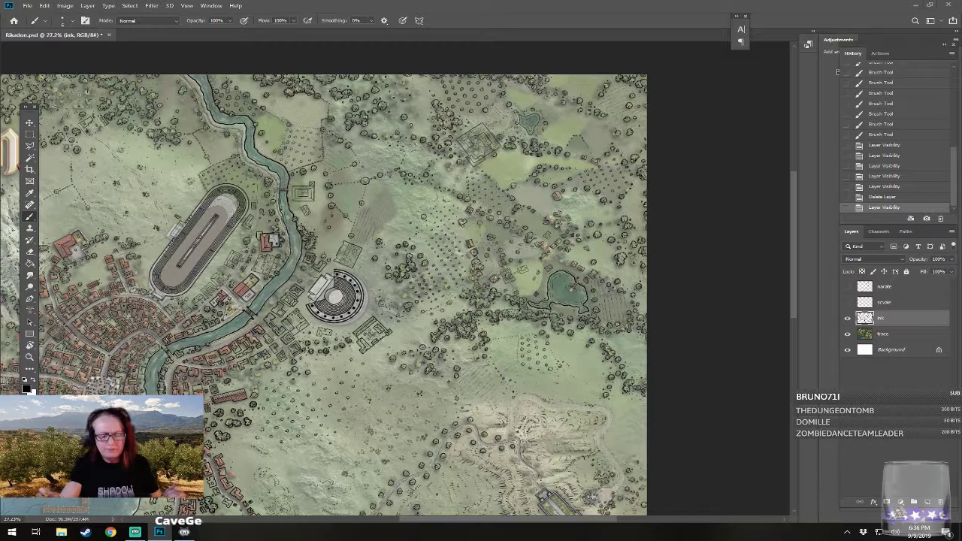
- Hide the coloured trace layer and look over the inked countryside around the eastern lake, orchards and the hills to its south
{"action": "left_click", "coordinate": [848, 334]}
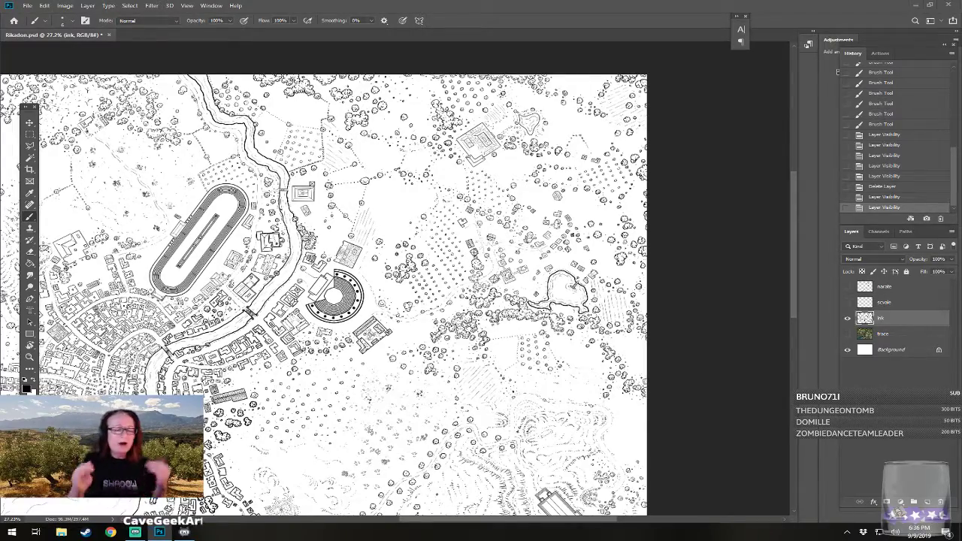
{"action": "left_click_drag", "start_coordinate": [460, 314], "coordinate": [473, 252]}
{"action": "scroll", "coordinate": [457, 350], "scroll_direction": "up", "scroll_amount": 3}
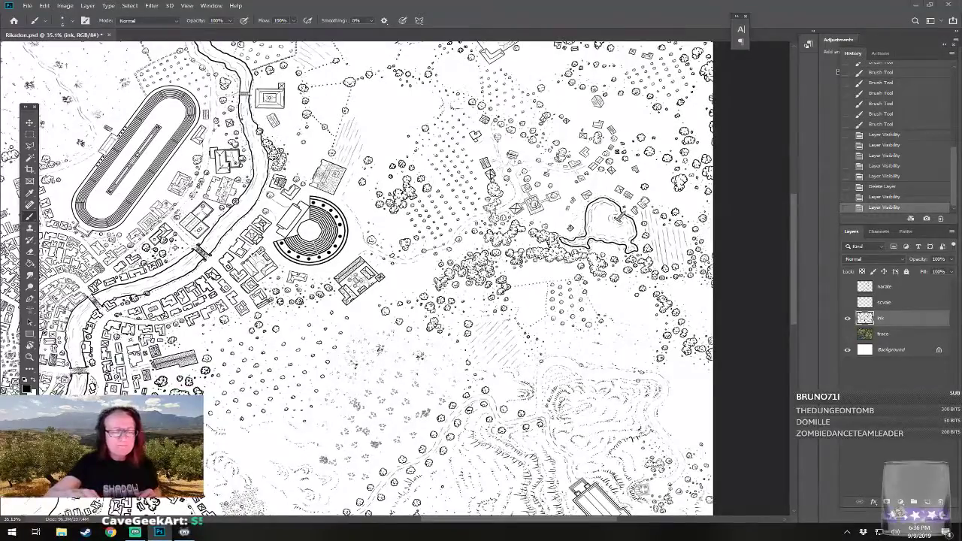
{"action": "scroll", "coordinate": [596, 151], "scroll_direction": "up", "scroll_amount": 3}
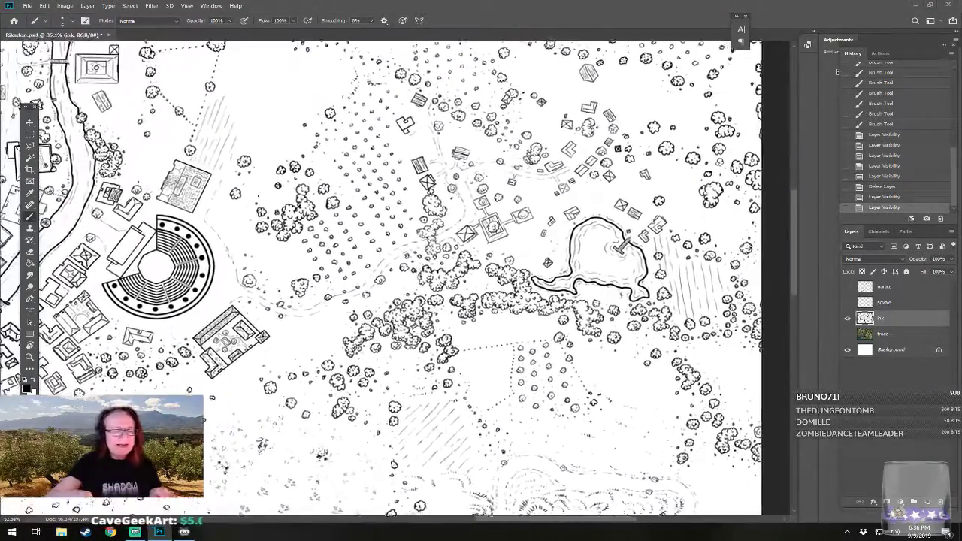
{"action": "left_click_drag", "start_coordinate": [596, 151], "coordinate": [618, 162]}
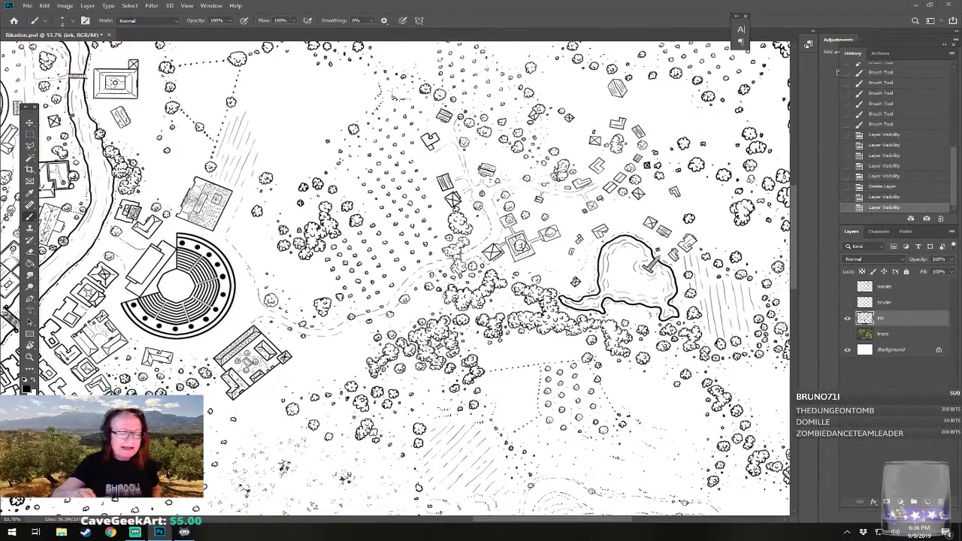
{"action": "left_click_drag", "start_coordinate": [617, 162], "coordinate": [515, 94]}
{"action": "left_click_drag", "start_coordinate": [496, 316], "coordinate": [470, 133]}
{"action": "mouse_move", "coordinate": [596, 488]}
{"action": "left_mouse_down"}
{"action": "mouse_move", "coordinate": [597, 402]}
{"action": "mouse_move", "coordinate": [597, 470]}
{"action": "left_mouse_up"}
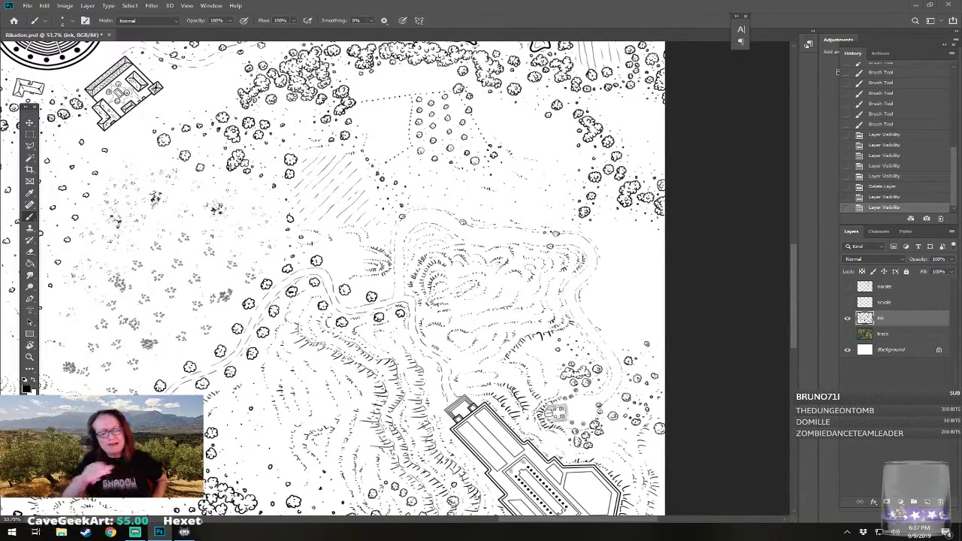
{"action": "left_click_drag", "start_coordinate": [510, 472], "coordinate": [575, 401]}
{"action": "left_click_drag", "start_coordinate": [524, 331], "coordinate": [419, 475]}
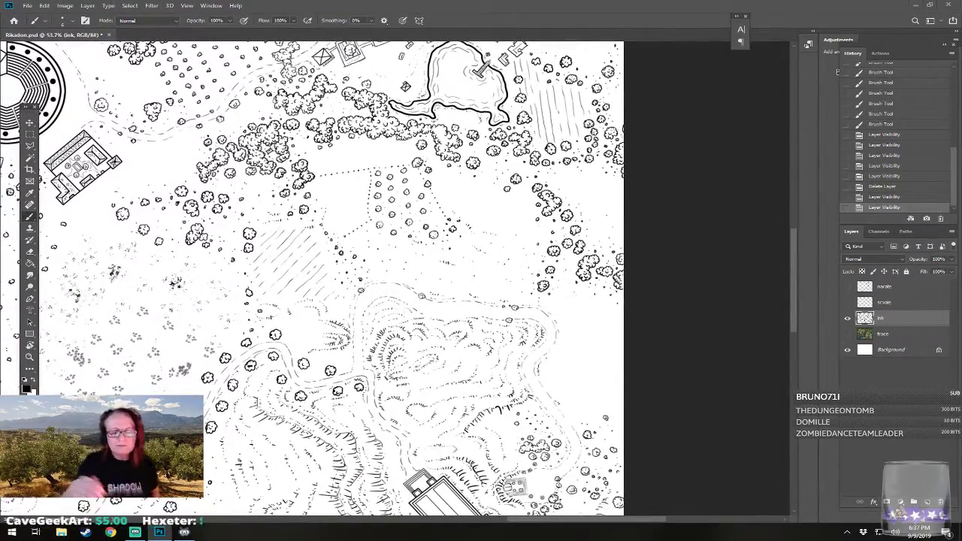
{"action": "scroll", "coordinate": [312, 278], "scroll_direction": "up", "scroll_amount": 3}
{"action": "scroll", "coordinate": [312, 278], "scroll_direction": "right", "scroll_amount": 1}
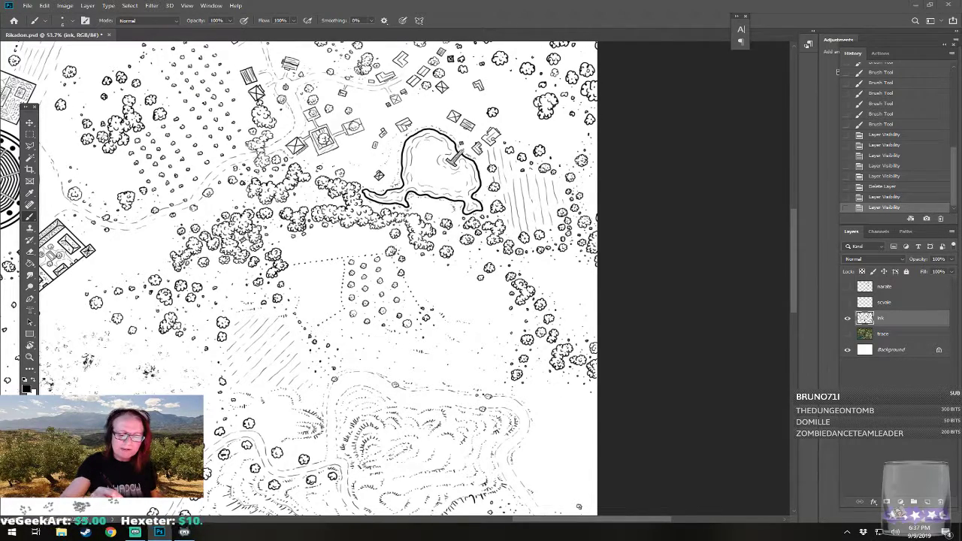
- Erase a gap in the dashed road just west of the tree groves and ink the start of a branch road there
{"action": "left_click_drag", "start_coordinate": [376, 278], "coordinate": [461, 319]}
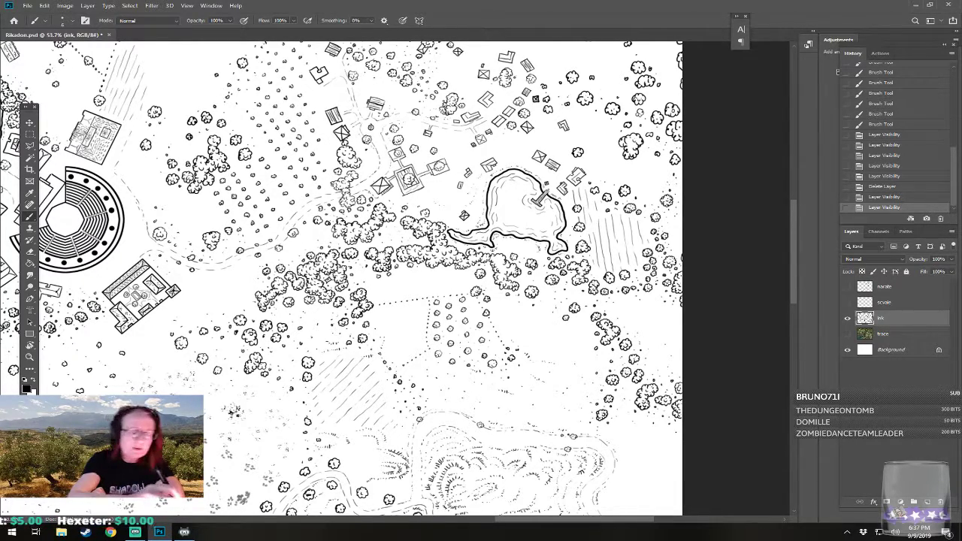
{"action": "left_click", "coordinate": [350, 256]}
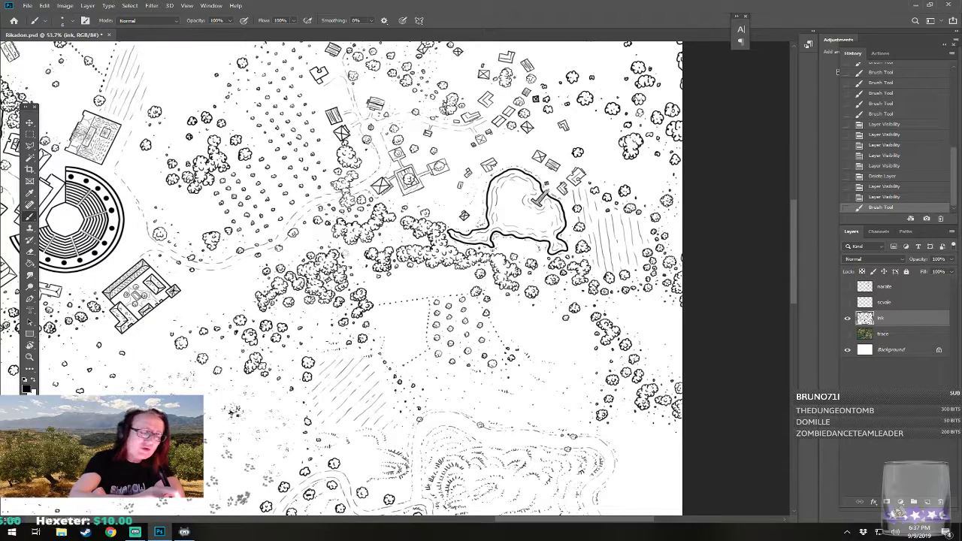
{"action": "left_click", "coordinate": [344, 256]}
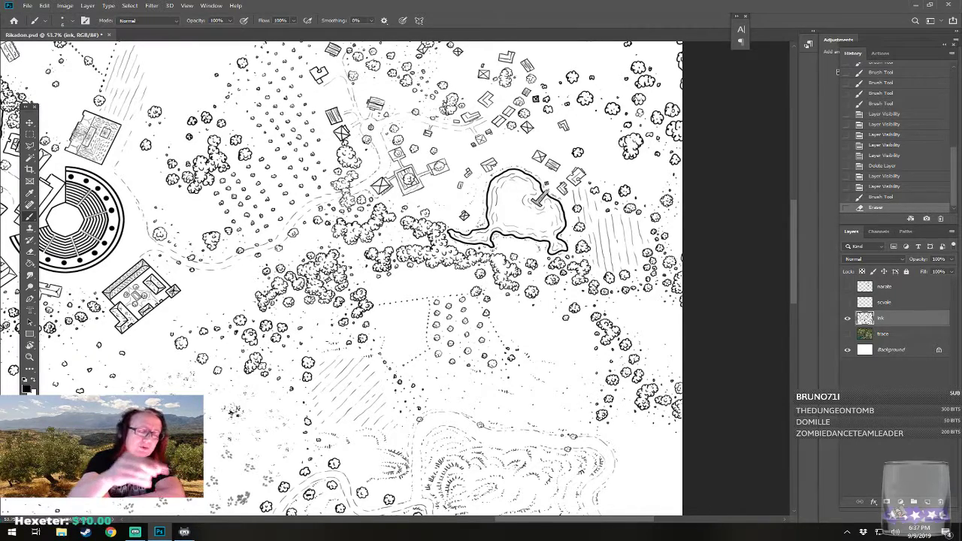
{"action": "left_click", "coordinate": [306, 226]}
{"action": "left_click", "coordinate": [306, 223]}
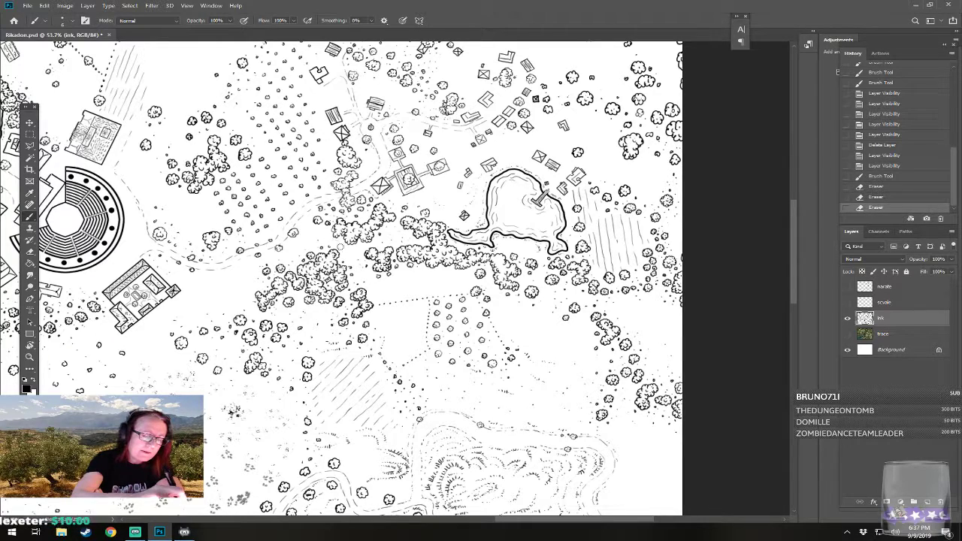
{"action": "left_click", "coordinate": [372, 282]}
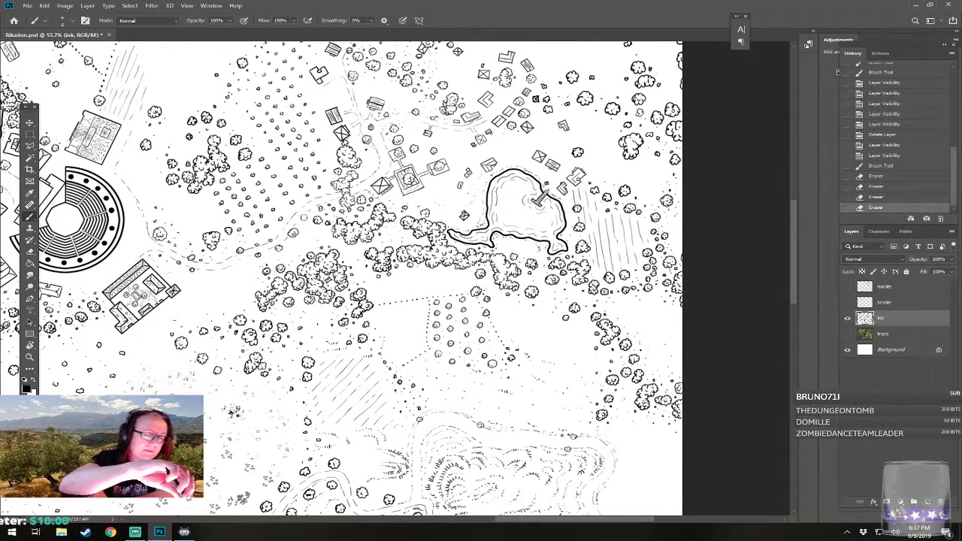
{"action": "left_click", "coordinate": [301, 218]}
{"action": "left_click", "coordinate": [301, 222]}
{"action": "left_click", "coordinate": [300, 222]}
{"action": "left_click", "coordinate": [304, 219]}
{"action": "left_click", "coordinate": [306, 217]}
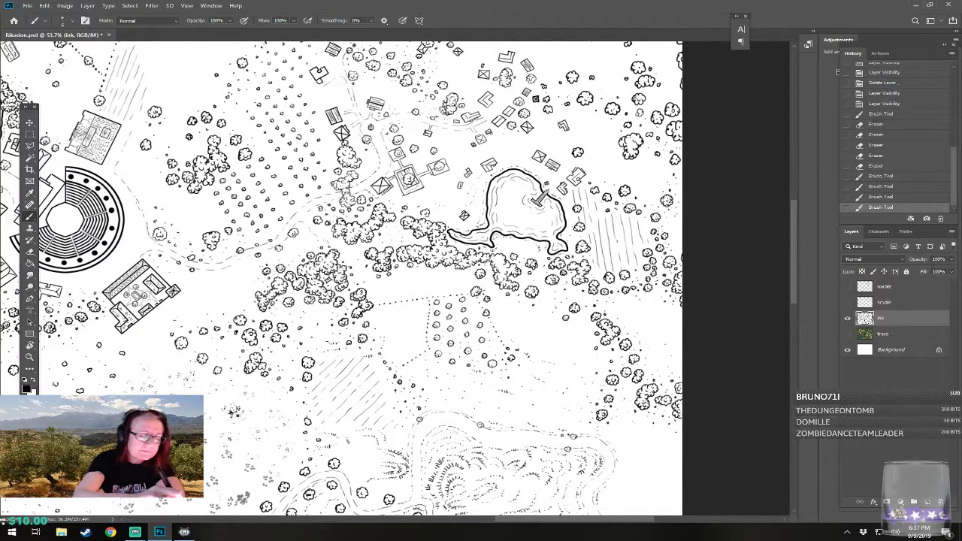
- Ink the branch road's dashed edges south-east between the groves and east along the strip between the trees and the orchard
{"action": "left_click", "coordinate": [234, 412]}
{"action": "left_click", "coordinate": [233, 411]}
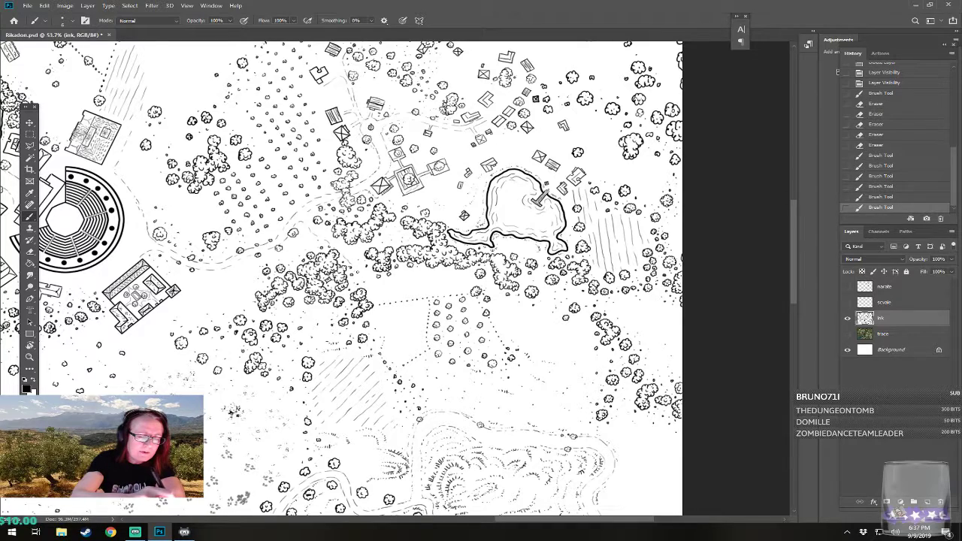
{"action": "left_click", "coordinate": [234, 411]}
{"action": "left_click", "coordinate": [234, 412]}
{"action": "left_click", "coordinate": [233, 412]}
{"action": "left_click", "coordinate": [234, 411]}
{"action": "left_click", "coordinate": [234, 411]}
{"action": "left_click", "coordinate": [234, 412]}
{"action": "left_click", "coordinate": [233, 411]}
{"action": "left_click", "coordinate": [233, 411]}
{"action": "left_click", "coordinate": [234, 412]}
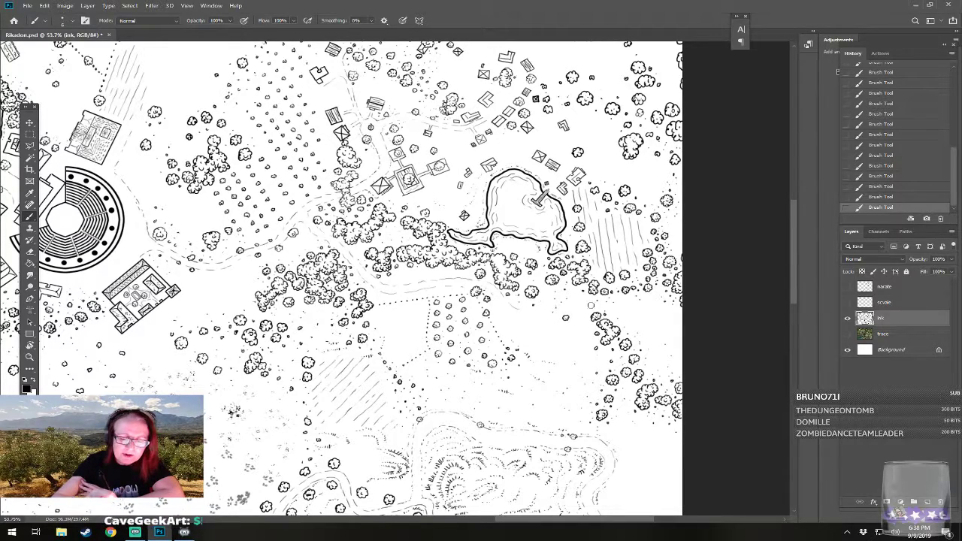
- Erase the ink in the road's way south of the lake and extend both dashed road edges to the map's eastern border
{"action": "left_click", "coordinate": [558, 306]}
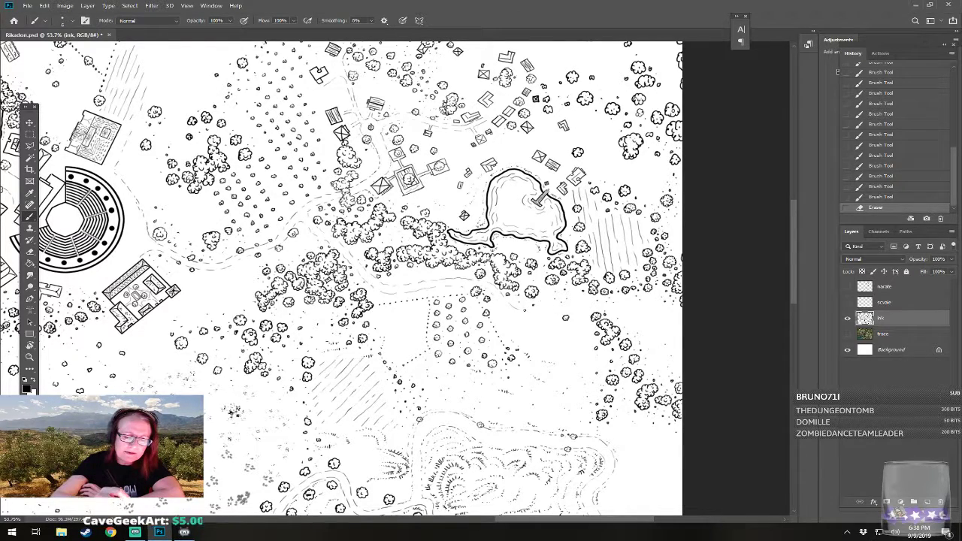
{"action": "left_click_drag", "start_coordinate": [519, 308], "coordinate": [630, 304]}
{"action": "left_click", "coordinate": [602, 303]}
{"action": "left_click_drag", "start_coordinate": [634, 305], "coordinate": [672, 304]}
{"action": "left_click_drag", "start_coordinate": [675, 303], "coordinate": [681, 304]}
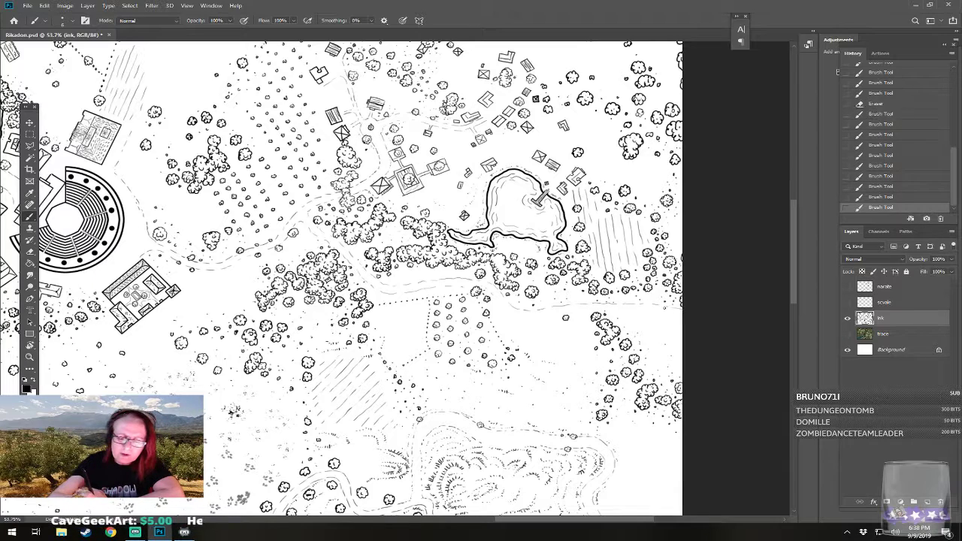
{"action": "left_click_drag", "start_coordinate": [497, 301], "coordinate": [509, 311]}
{"action": "left_click_drag", "start_coordinate": [512, 313], "coordinate": [542, 314]}
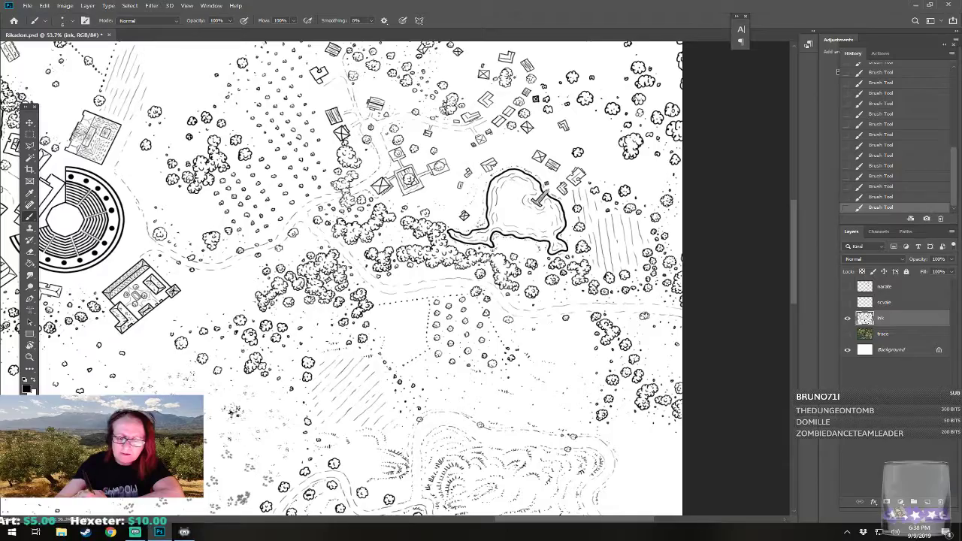
- Erase a gap in the northern edge of the hill path and ink the first dashes of a side road leading north
{"action": "scroll", "coordinate": [491, 451], "scroll_direction": "down", "scroll_amount": 5}
{"action": "scroll", "coordinate": [490, 451], "scroll_direction": "up", "scroll_amount": 5}
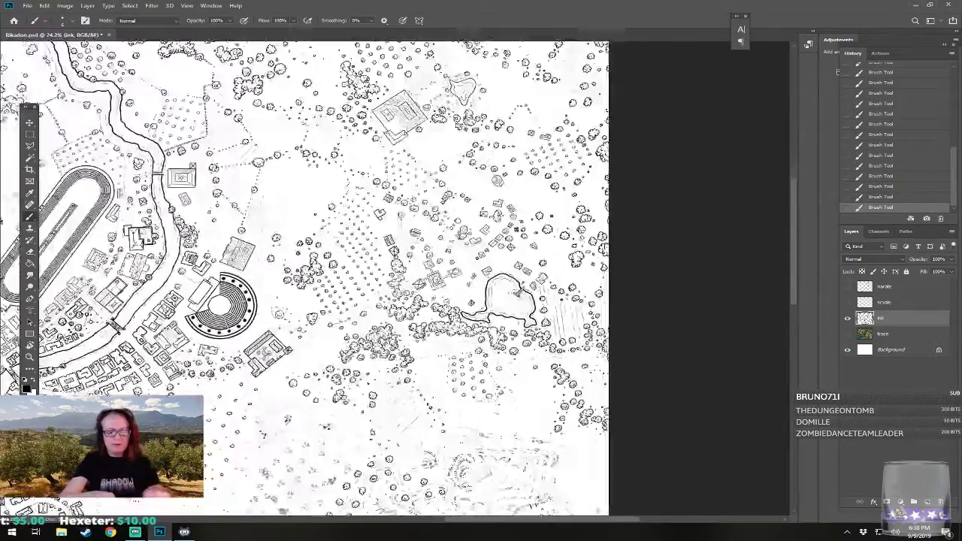
{"action": "scroll", "coordinate": [491, 451], "scroll_direction": "down", "scroll_amount": 2}
{"action": "left_click_drag", "start_coordinate": [491, 376], "coordinate": [436, 309]}
{"action": "scroll", "coordinate": [342, 279], "scroll_direction": "up", "scroll_amount": 2}
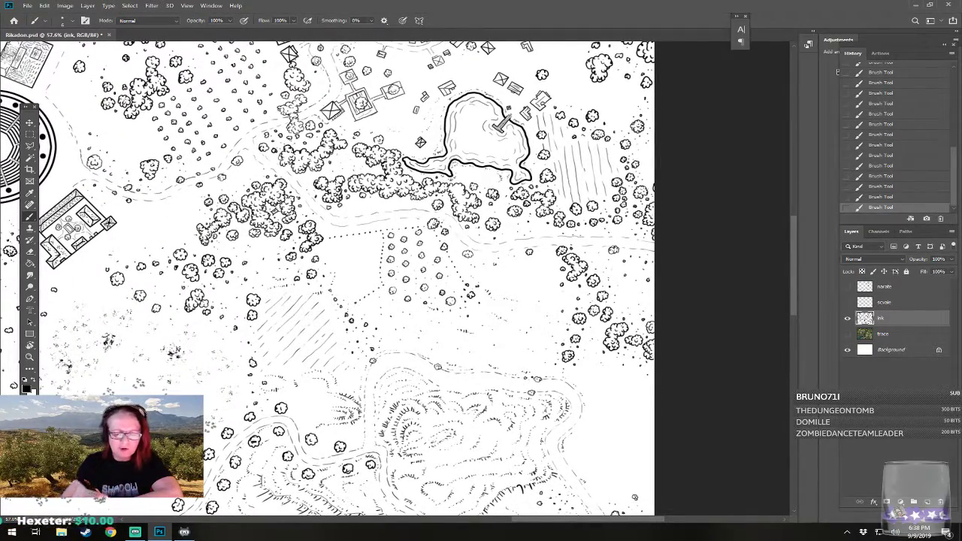
{"action": "left_click_drag", "start_coordinate": [498, 375], "coordinate": [502, 372]}
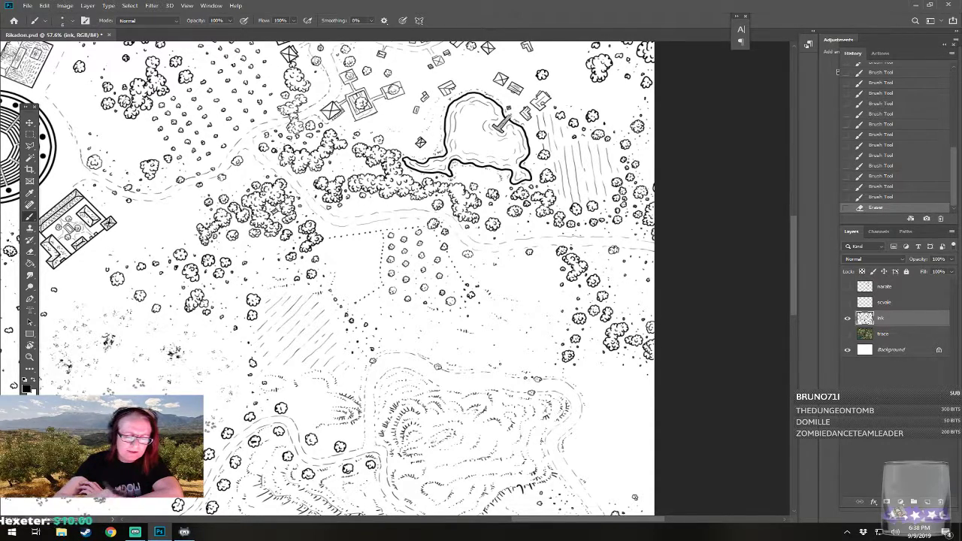
{"action": "left_click", "coordinate": [502, 371]}
{"action": "left_click", "coordinate": [506, 372]}
{"action": "left_click", "coordinate": [508, 372]}
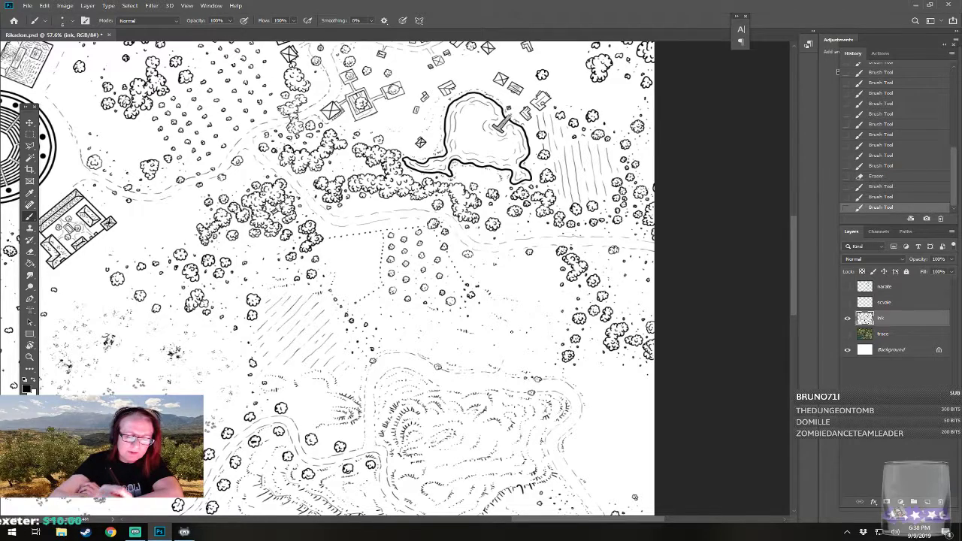
- Ink both dashed edges of the side road from the hill path up to the east-west road
{"action": "mouse_move", "coordinate": [508, 333]}
{"action": "left_mouse_down"}
{"action": "mouse_move", "coordinate": [509, 347]}
{"action": "mouse_move", "coordinate": [509, 338]}
{"action": "left_mouse_up"}
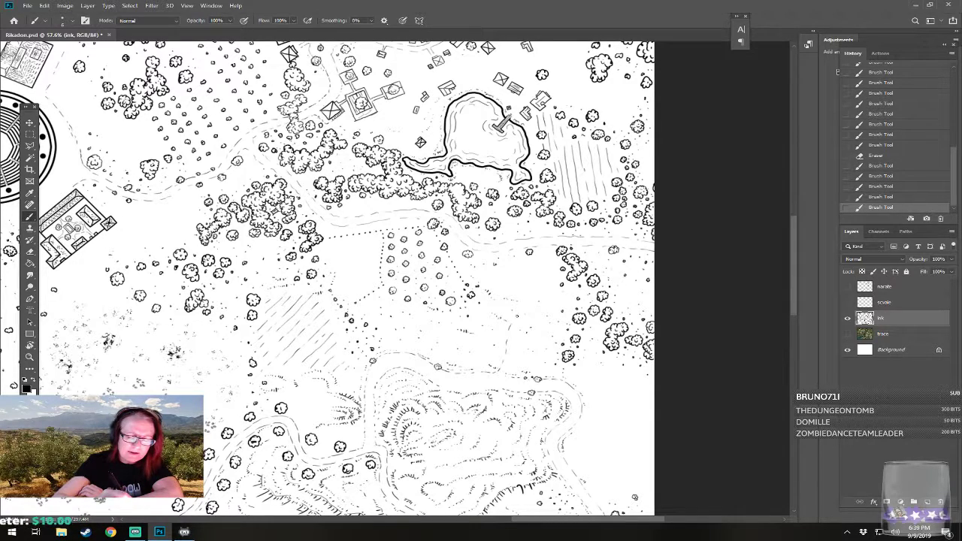
{"action": "mouse_move", "coordinate": [524, 299]}
{"action": "left_mouse_down"}
{"action": "mouse_move", "coordinate": [521, 310]}
{"action": "mouse_move", "coordinate": [532, 281]}
{"action": "left_mouse_up"}
{"action": "left_click_drag", "start_coordinate": [533, 279], "coordinate": [539, 258]}
{"action": "left_click_drag", "start_coordinate": [540, 255], "coordinate": [541, 248]}
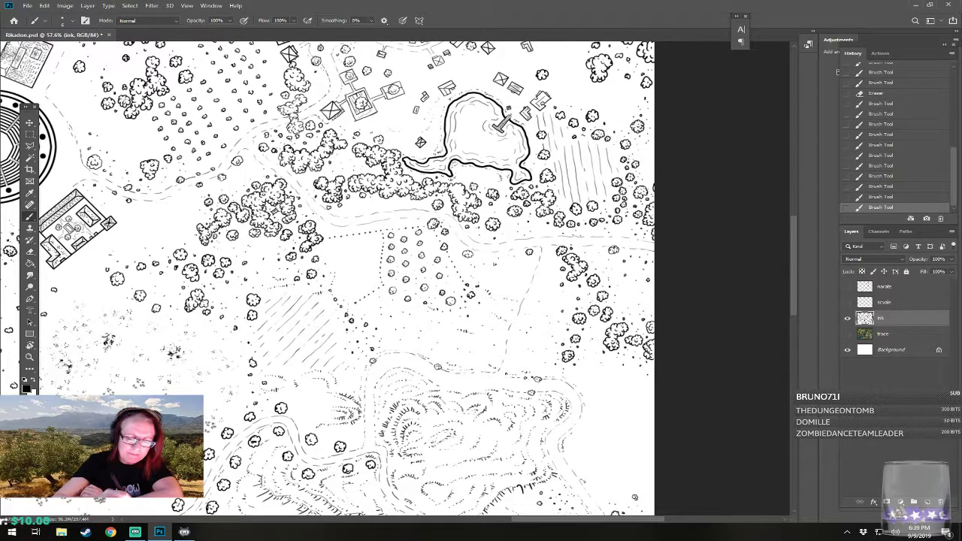
{"action": "left_click_drag", "start_coordinate": [508, 376], "coordinate": [510, 357]}
{"action": "left_click_drag", "start_coordinate": [512, 352], "coordinate": [555, 245]}
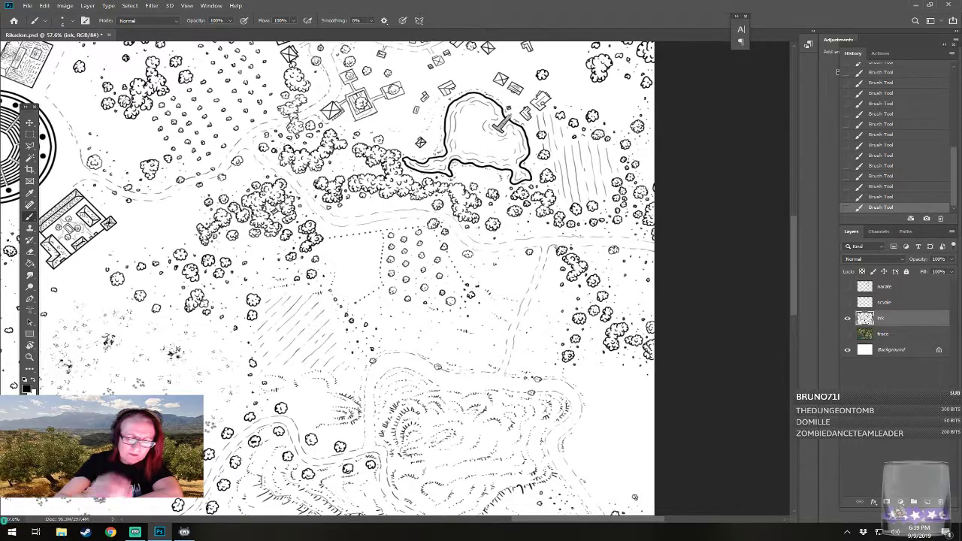
- Review the new roads against the whole inked map and save the file
{"action": "scroll", "coordinate": [548, 393], "scroll_direction": "down", "scroll_amount": 5}
{"action": "scroll", "coordinate": [515, 451], "scroll_direction": "up", "scroll_amount": 3}
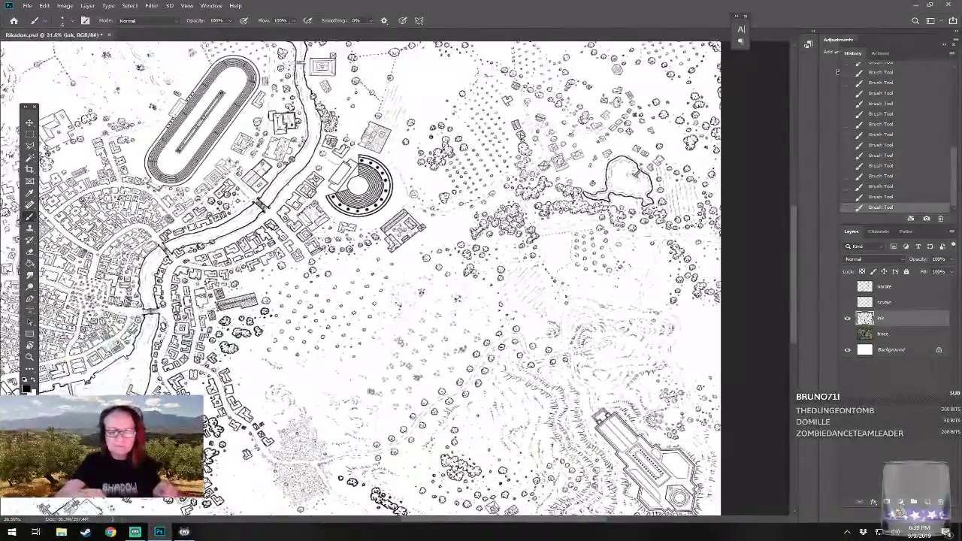
{"action": "left_click_drag", "start_coordinate": [481, 285], "coordinate": [424, 337]}
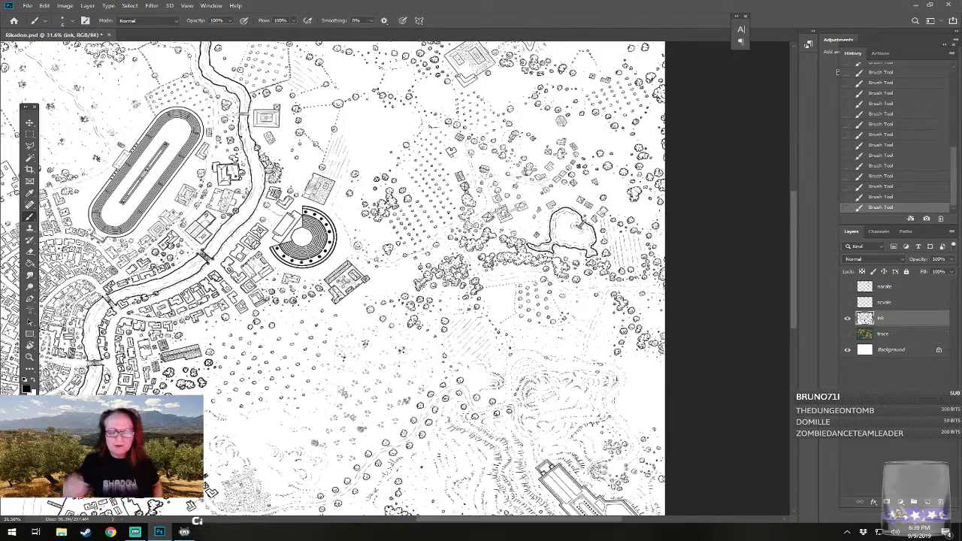
{"action": "scroll", "coordinate": [331, 278], "scroll_direction": "down", "scroll_amount": 4}
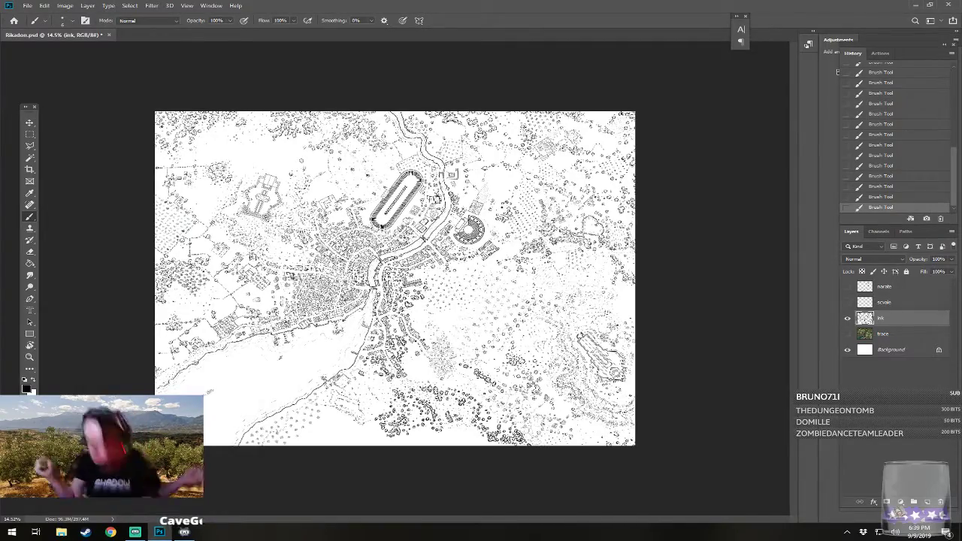
{"action": "scroll", "coordinate": [395, 269], "scroll_direction": "up", "scroll_amount": 3}
{"action": "left_click_drag", "start_coordinate": [394, 269], "coordinate": [555, 418]}
{"action": "key", "text": "ctrl+s"}
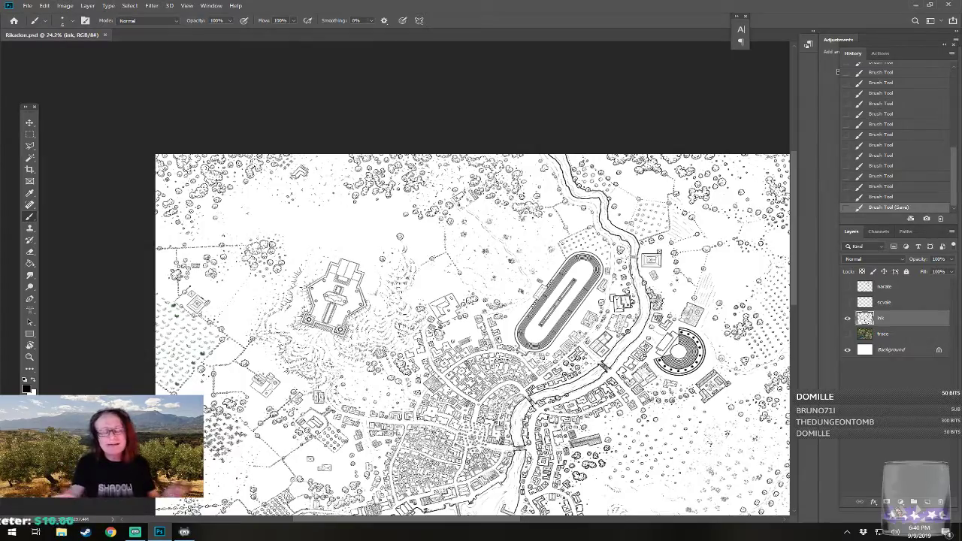
- Examine the inked city and the open ground around the hilltop fortress in the map's north-west
{"action": "scroll", "coordinate": [555, 438], "scroll_direction": "up", "scroll_amount": 3}
{"action": "left_click_drag", "start_coordinate": [556, 438], "coordinate": [499, 417]}
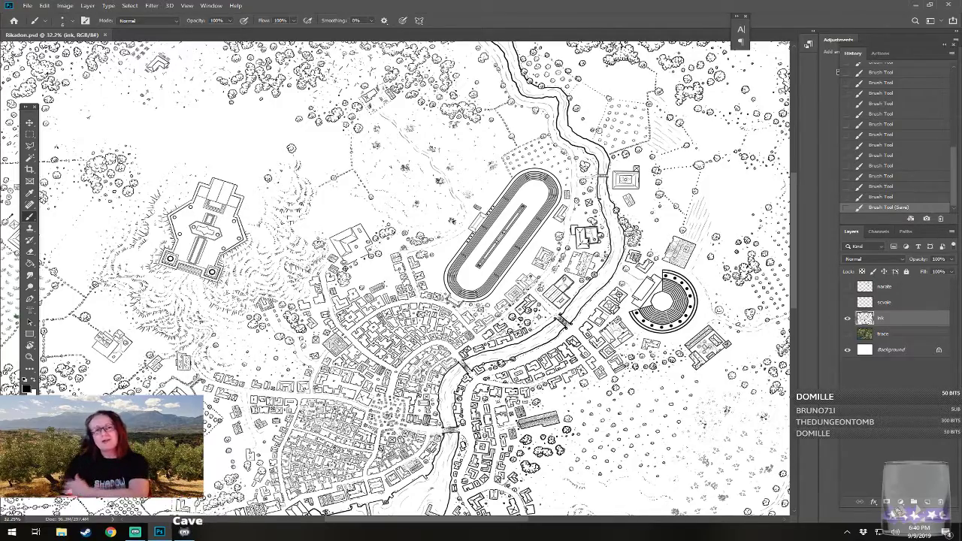
{"action": "left_click_drag", "start_coordinate": [406, 301], "coordinate": [393, 261]}
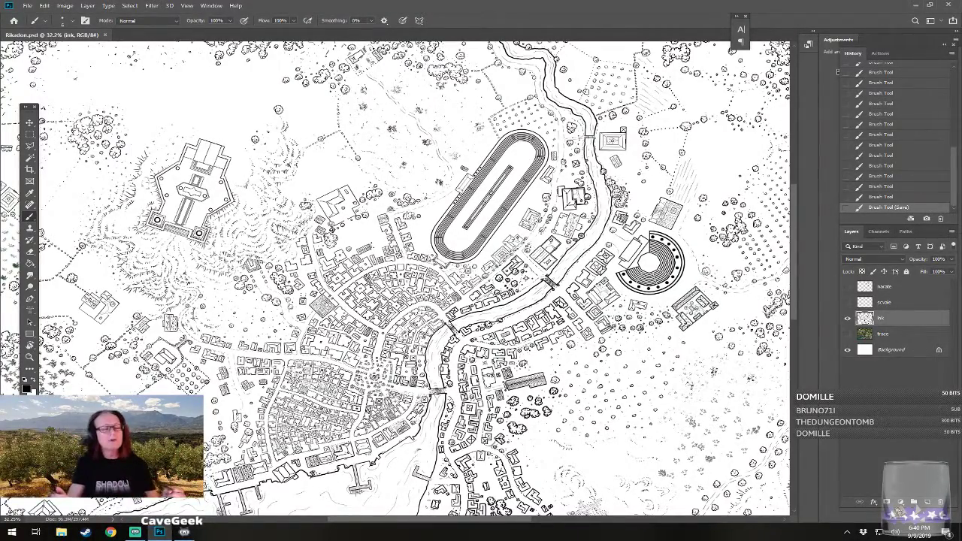
{"action": "left_click_drag", "start_coordinate": [331, 248], "coordinate": [575, 393]}
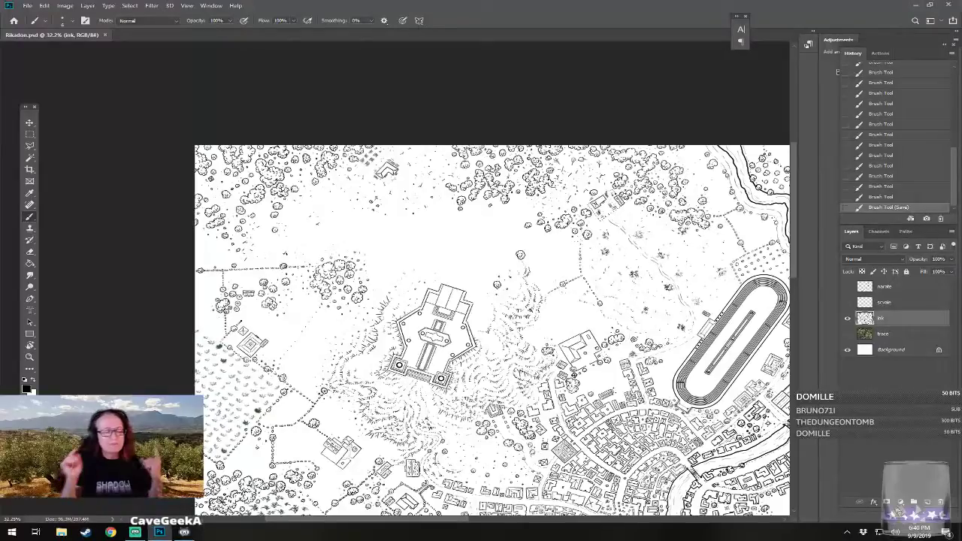
{"action": "scroll", "coordinate": [407, 334], "scroll_direction": "up", "scroll_amount": 4}
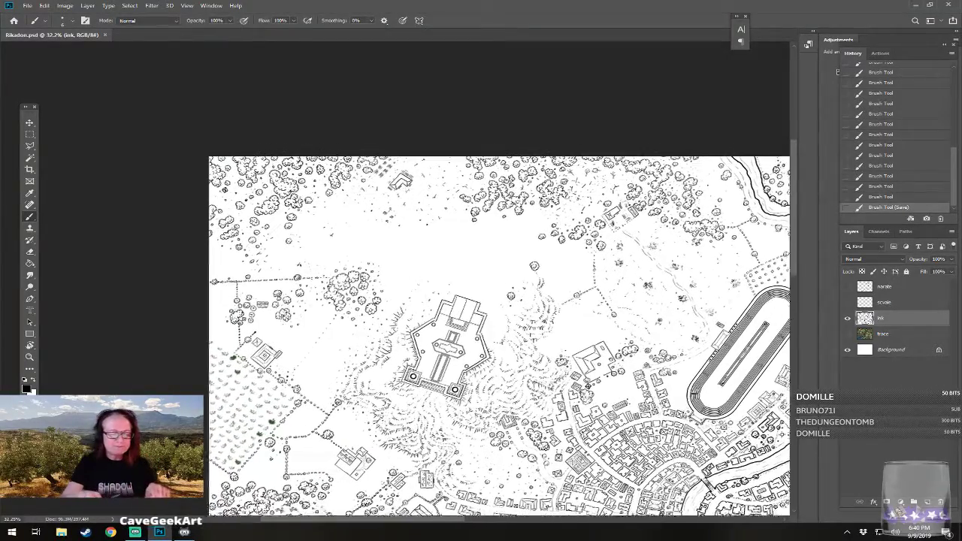
{"action": "left_click_drag", "start_coordinate": [408, 334], "coordinate": [423, 383]}
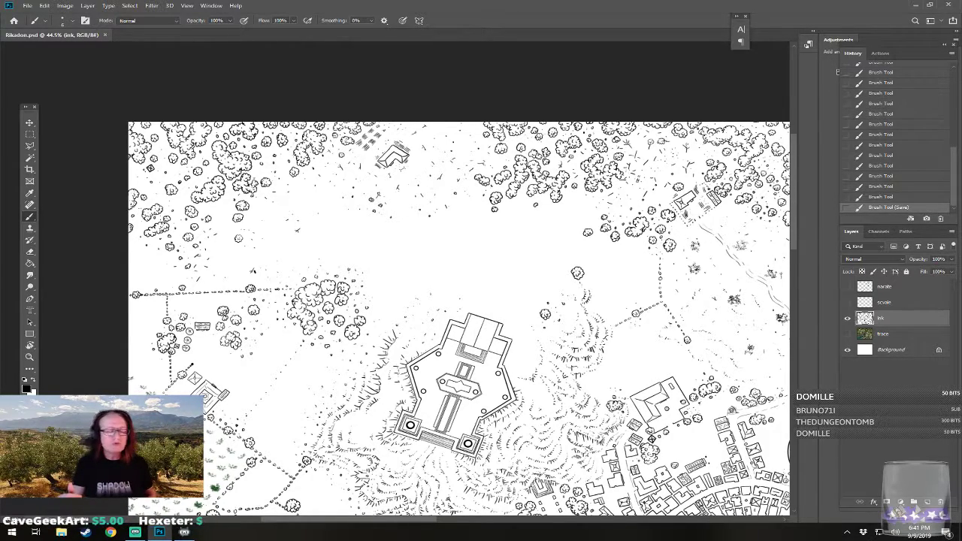
{"action": "left_click_drag", "start_coordinate": [459, 301], "coordinate": [492, 337]}
{"action": "scroll", "coordinate": [534, 406], "scroll_direction": "up", "scroll_amount": 2}
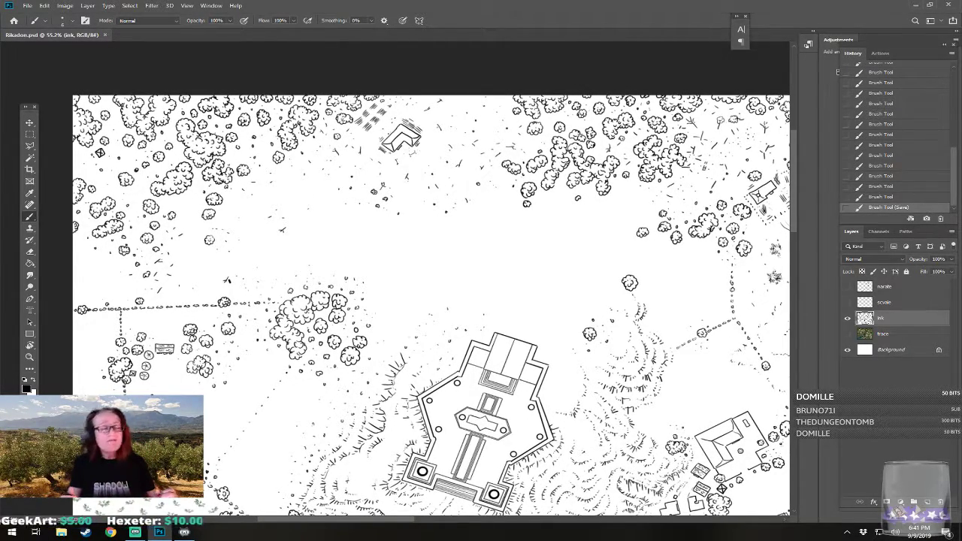
- Erase the stray ink marks on the open ground just north-west of the hilltop fortress
{"action": "left_click", "coordinate": [464, 331]}
{"action": "left_click", "coordinate": [467, 328]}
{"action": "left_click", "coordinate": [479, 322]}
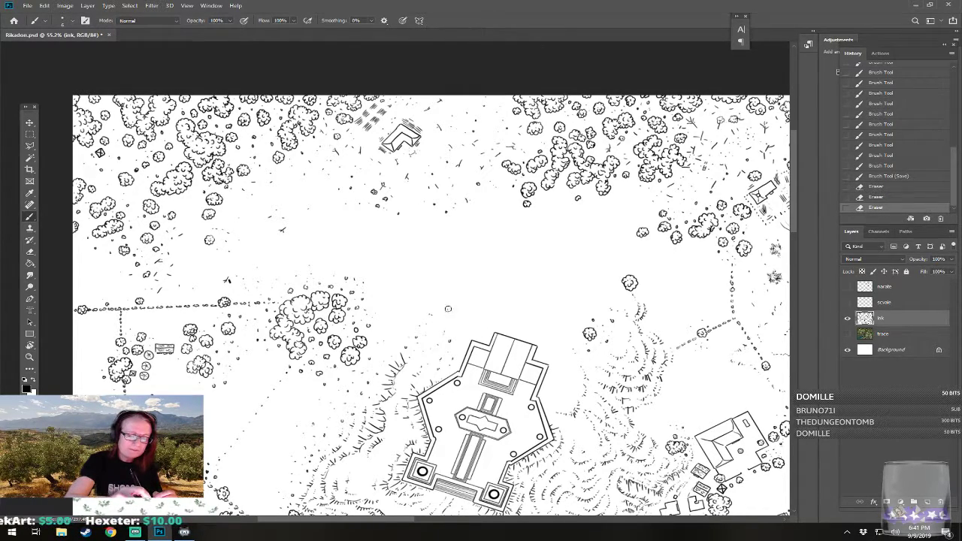
{"action": "left_click", "coordinate": [457, 314]}
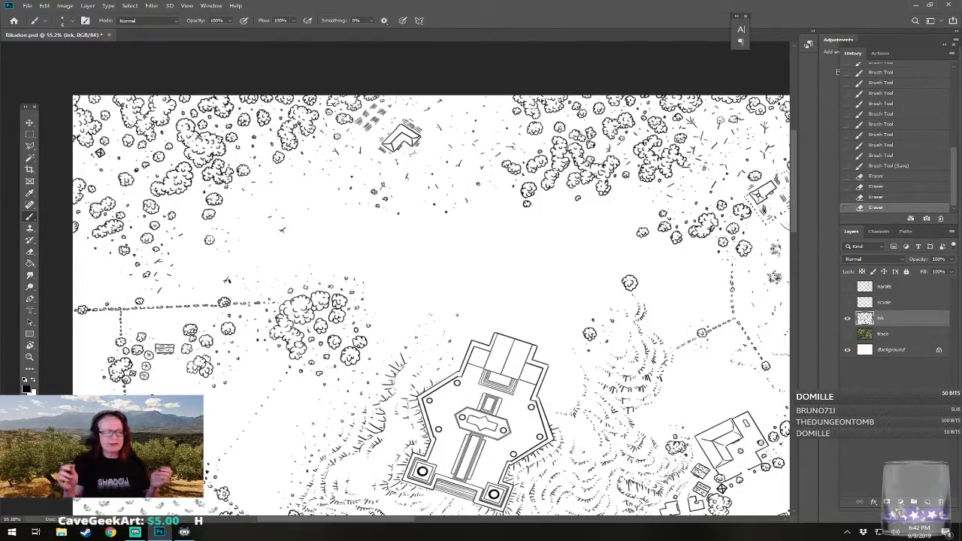
- Erase hatch marks on the slope below the fortress's south-west tower to clear ground for a path
{"action": "key", "text": "ctrl+minus"}
{"action": "key", "text": "ctrl+minus"}
{"action": "left_click_drag", "start_coordinate": [521, 497], "coordinate": [469, 376]}
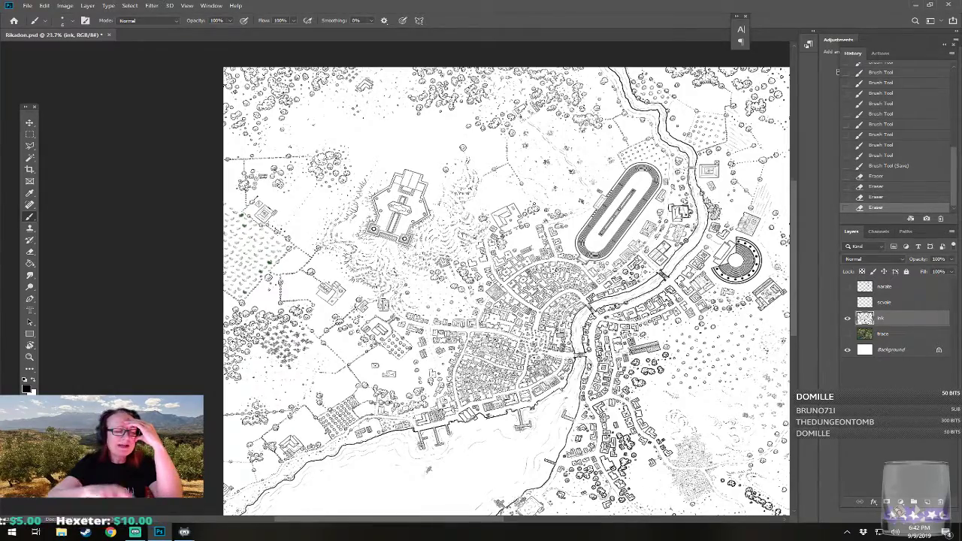
{"action": "left_click_drag", "start_coordinate": [451, 263], "coordinate": [579, 378]}
{"action": "scroll", "coordinate": [554, 384], "scroll_direction": "up", "scroll_amount": 5}
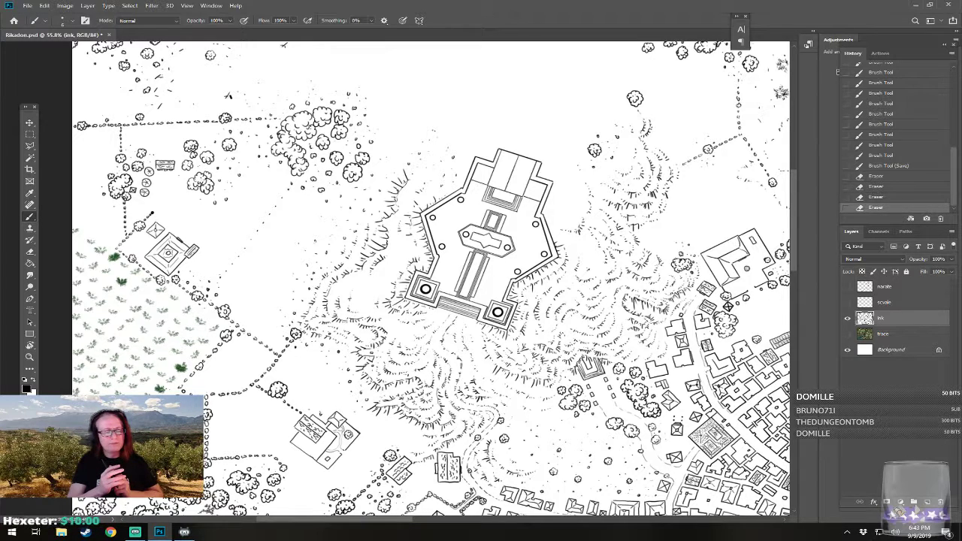
{"action": "left_click_drag", "start_coordinate": [481, 278], "coordinate": [526, 295]}
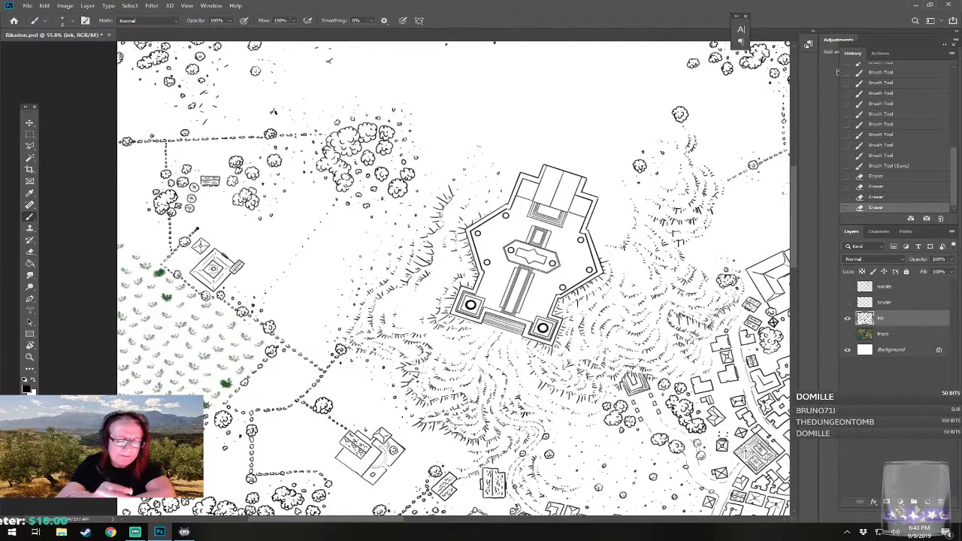
{"action": "left_click", "coordinate": [488, 340]}
{"action": "left_click", "coordinate": [486, 337]}
{"action": "left_click", "coordinate": [485, 338]}
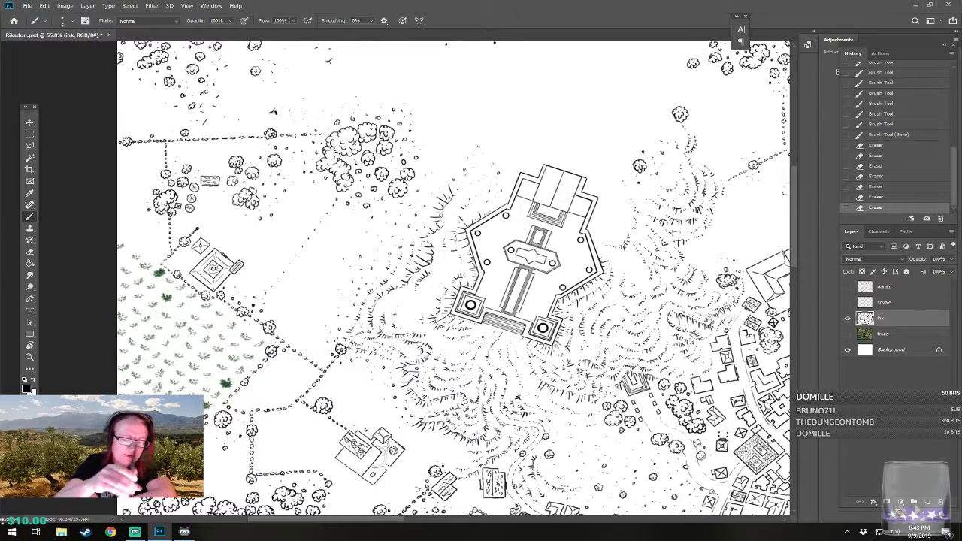
{"action": "left_click", "coordinate": [472, 339]}
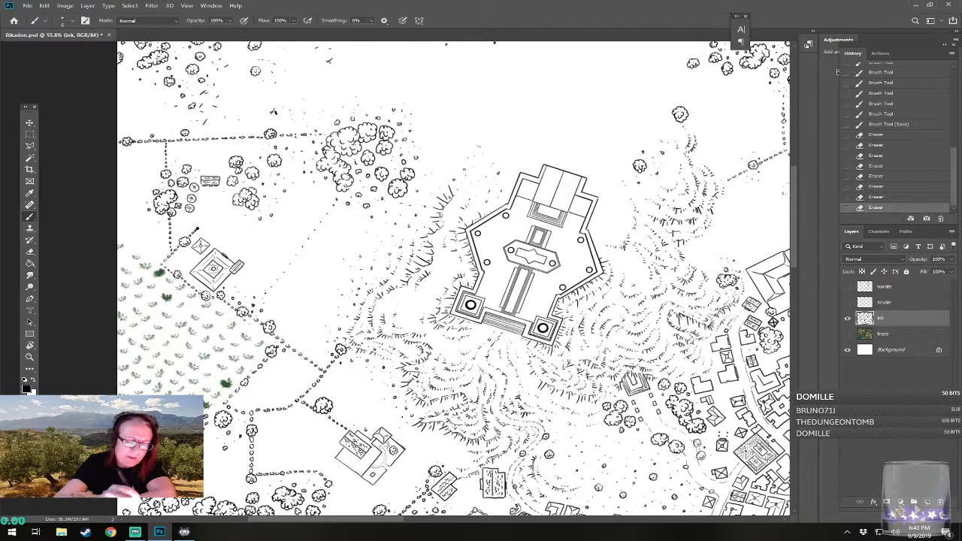
- Ink the inner dashed edge of a path from the fortress's front steps around its west side, and erase stray dots near its northern end
{"action": "left_click_drag", "start_coordinate": [496, 335], "coordinate": [447, 339]}
{"action": "left_click_drag", "start_coordinate": [445, 338], "coordinate": [433, 330]}
{"action": "left_click_drag", "start_coordinate": [433, 330], "coordinate": [430, 328]}
{"action": "left_click", "coordinate": [436, 286]}
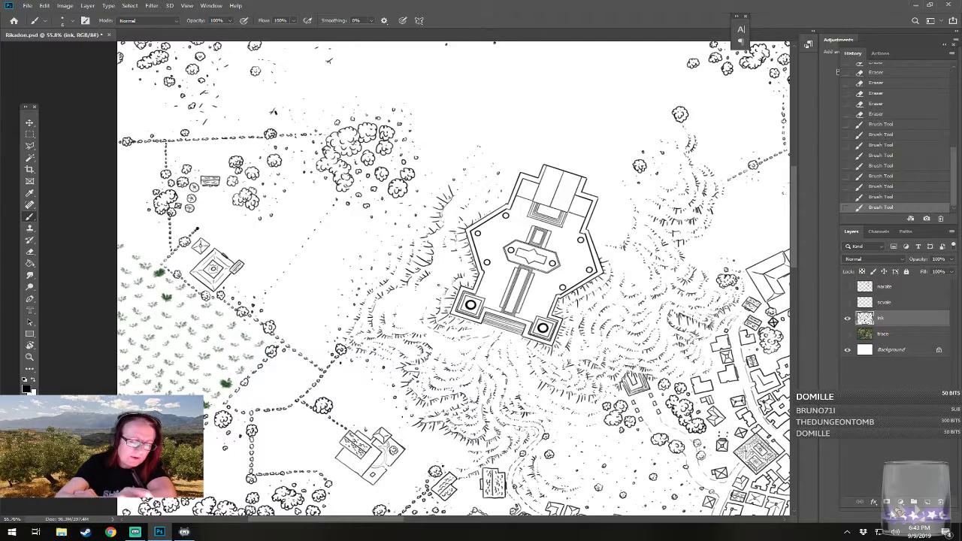
{"action": "left_click", "coordinate": [444, 278]}
{"action": "left_click", "coordinate": [445, 280]}
{"action": "left_click", "coordinate": [445, 271]}
{"action": "left_click", "coordinate": [446, 263]}
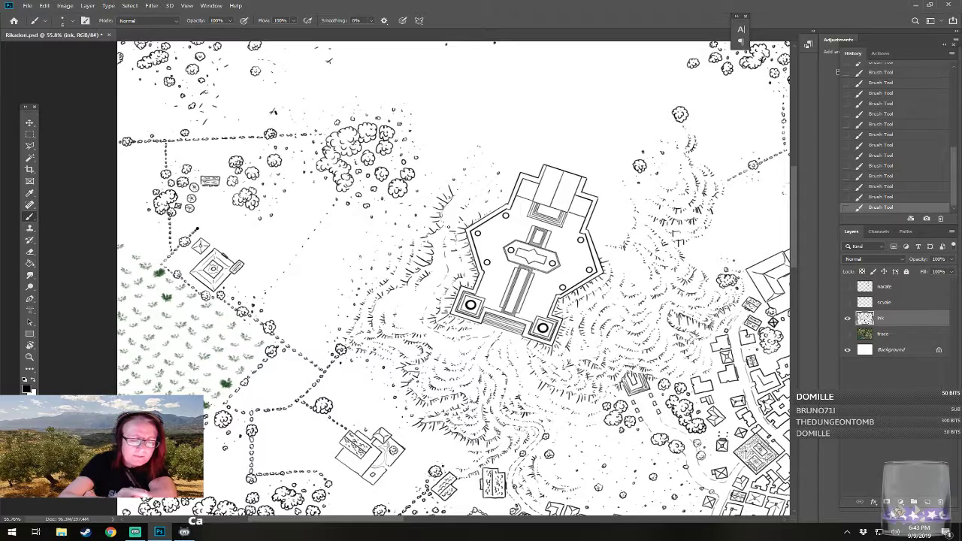
{"action": "left_click", "coordinate": [455, 213]}
{"action": "left_click_drag", "start_coordinate": [458, 206], "coordinate": [471, 186]}
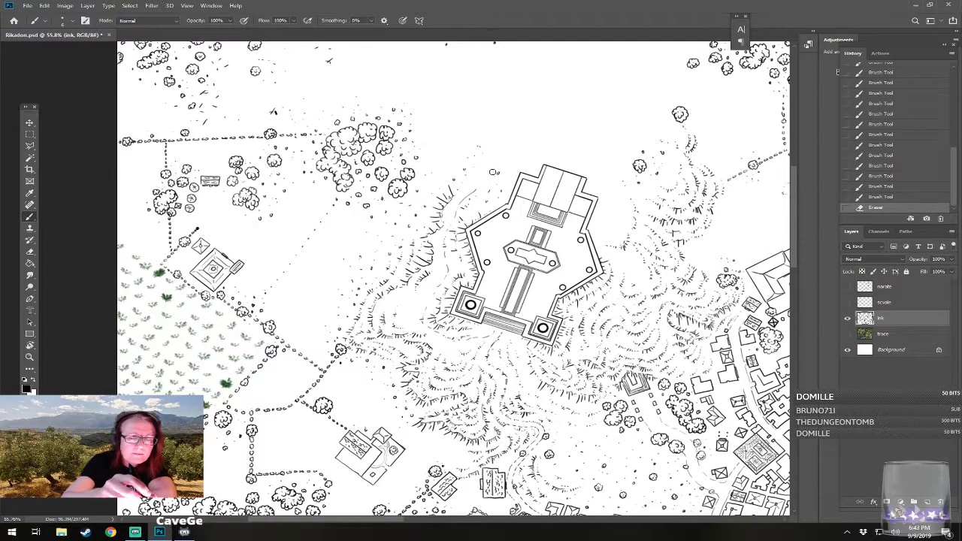
{"action": "left_click", "coordinate": [490, 171]}
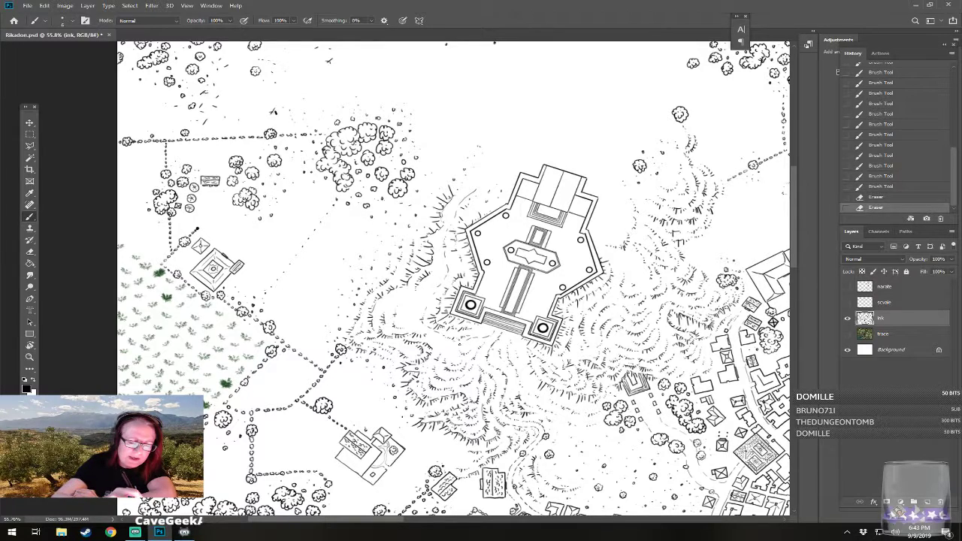
- Ink the outer dashed edge of the path around the fortress's south-west corner and up its west side
{"action": "left_click", "coordinate": [467, 345]}
{"action": "left_click", "coordinate": [471, 343]}
{"action": "left_click", "coordinate": [475, 341]}
{"action": "left_click_drag", "start_coordinate": [431, 335], "coordinate": [454, 345]}
{"action": "left_click", "coordinate": [424, 330]}
{"action": "left_click", "coordinate": [418, 317]}
{"action": "left_click", "coordinate": [421, 306]}
{"action": "left_click_drag", "start_coordinate": [427, 295], "coordinate": [431, 288]}
{"action": "left_click", "coordinate": [440, 275]}
{"action": "left_click", "coordinate": [439, 255]}
{"action": "left_click", "coordinate": [438, 250]}
{"action": "left_click", "coordinate": [439, 245]}
{"action": "mouse_move", "coordinate": [441, 232]}
{"action": "left_mouse_down"}
{"action": "mouse_move", "coordinate": [455, 209]}
{"action": "mouse_move", "coordinate": [512, 296]}
{"action": "left_mouse_up"}
{"action": "left_click", "coordinate": [456, 201]}
{"action": "left_click", "coordinate": [460, 197]}
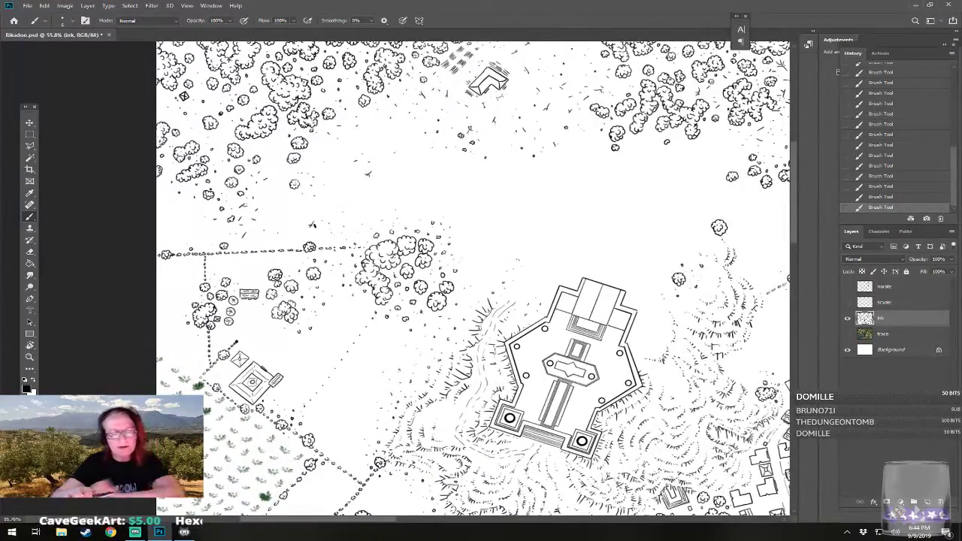
- Ink a small gate with two round towers at the path's northern end and extend the path edges up to it
{"action": "scroll", "coordinate": [473, 278], "scroll_direction": "up", "scroll_amount": 2}
{"action": "mouse_move", "coordinate": [481, 316]}
{"action": "left_mouse_down"}
{"action": "mouse_move", "coordinate": [501, 301]}
{"action": "mouse_move", "coordinate": [501, 275]}
{"action": "mouse_move", "coordinate": [495, 333]}
{"action": "left_mouse_up"}
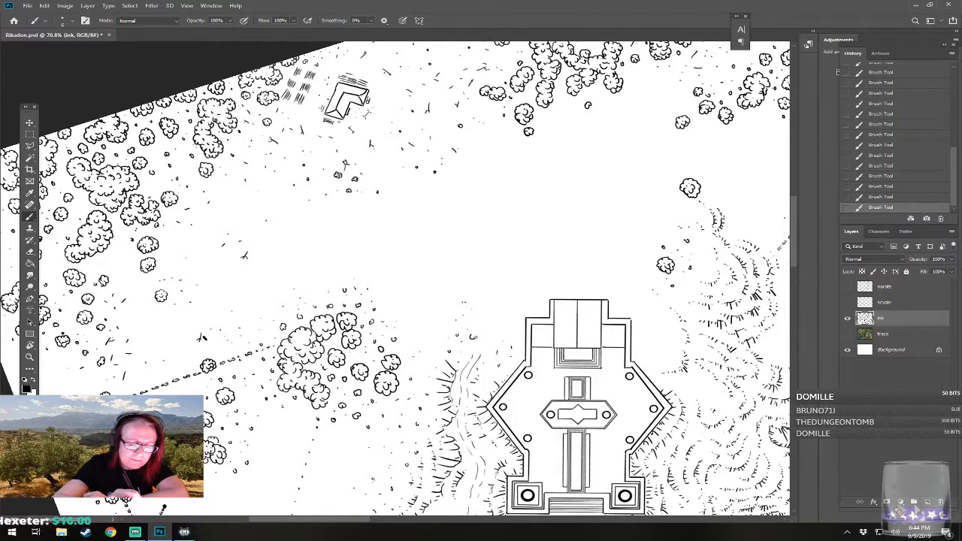
{"action": "left_click", "coordinate": [484, 336]}
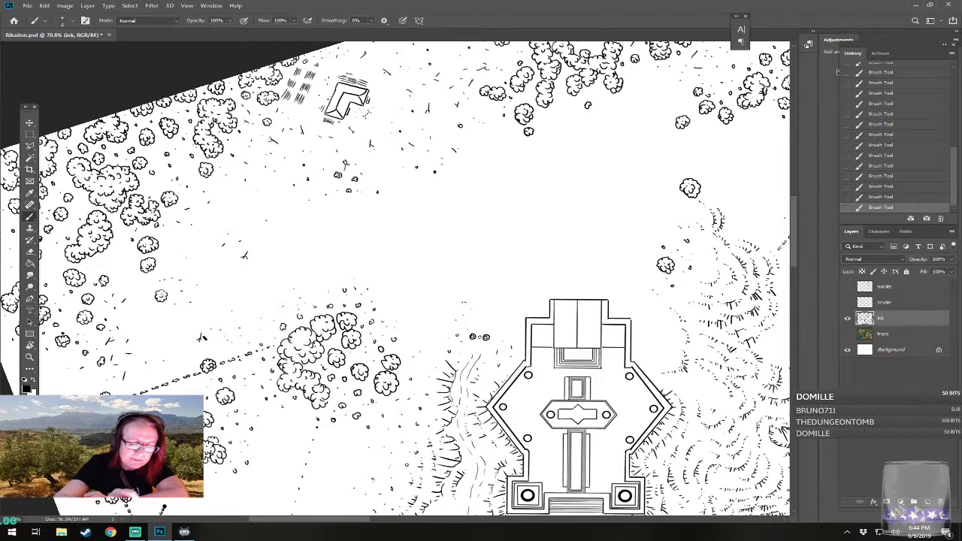
{"action": "left_click_drag", "start_coordinate": [474, 339], "coordinate": [486, 338]}
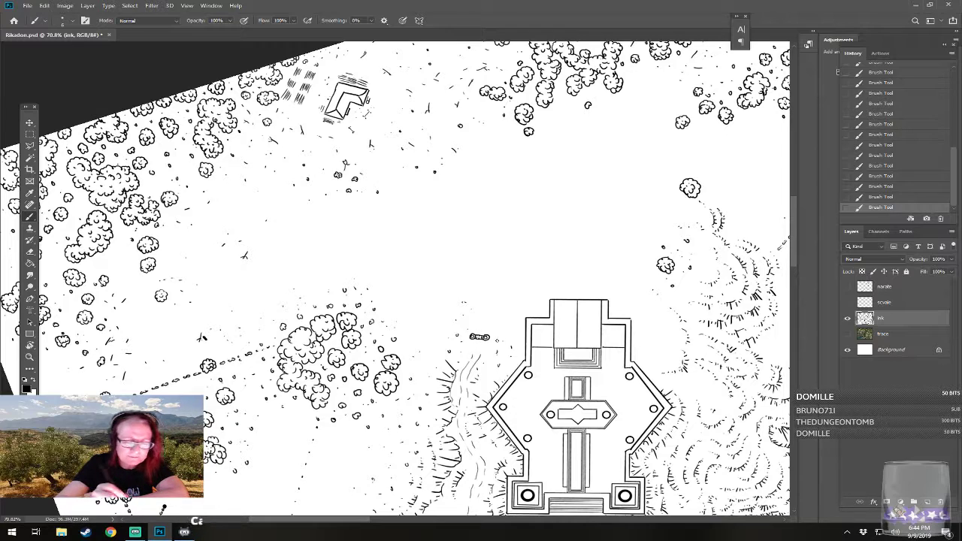
{"action": "mouse_move", "coordinate": [476, 339]}
{"action": "left_mouse_down"}
{"action": "mouse_move", "coordinate": [483, 338]}
{"action": "mouse_move", "coordinate": [479, 355]}
{"action": "left_mouse_up"}
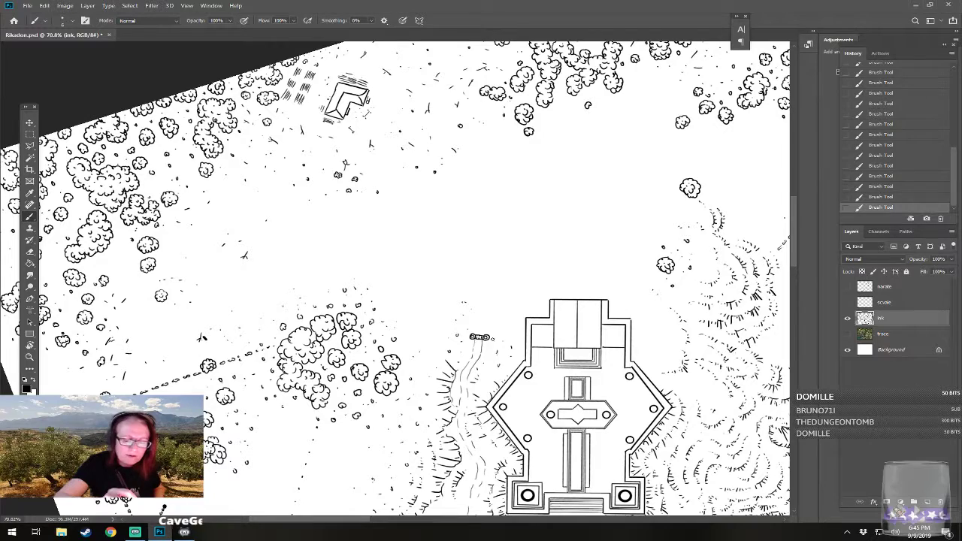
- Ink a double-line wall from the gate to the fortress and another wall segment outward from the gate's opposite tower
{"action": "mouse_move", "coordinate": [493, 338]}
{"action": "left_mouse_down"}
{"action": "mouse_move", "coordinate": [525, 339]}
{"action": "mouse_move", "coordinate": [493, 336]}
{"action": "mouse_move", "coordinate": [525, 337]}
{"action": "mouse_move", "coordinate": [542, 369]}
{"action": "left_mouse_up"}
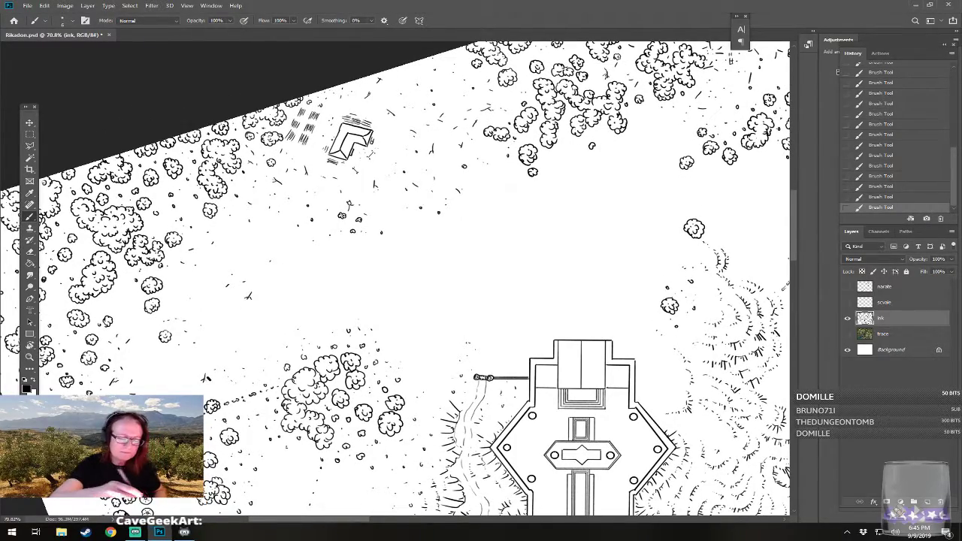
{"action": "scroll", "coordinate": [395, 278], "scroll_direction": "down", "scroll_amount": 1}
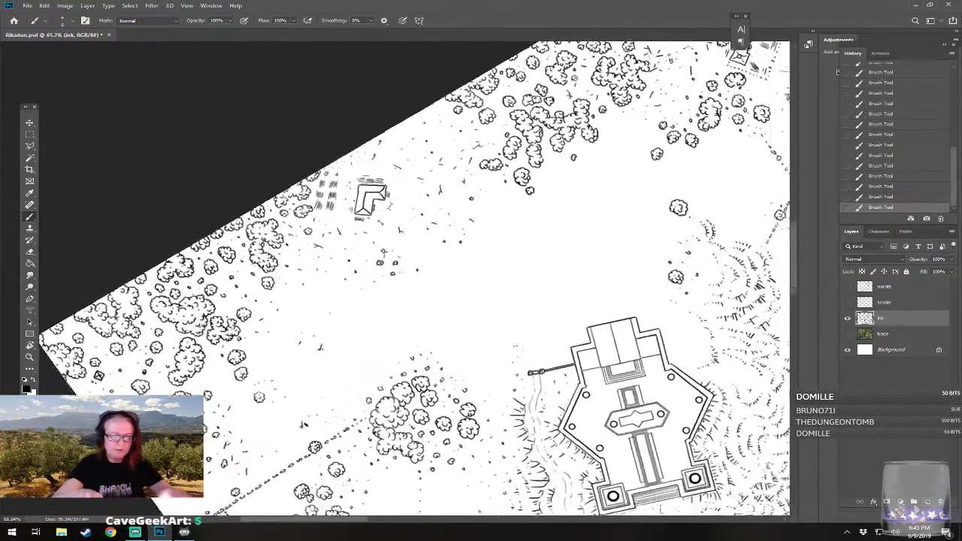
{"action": "scroll", "coordinate": [676, 277], "scroll_direction": "up", "scroll_amount": 1}
{"action": "left_click_drag", "start_coordinate": [358, 285], "coordinate": [309, 287]}
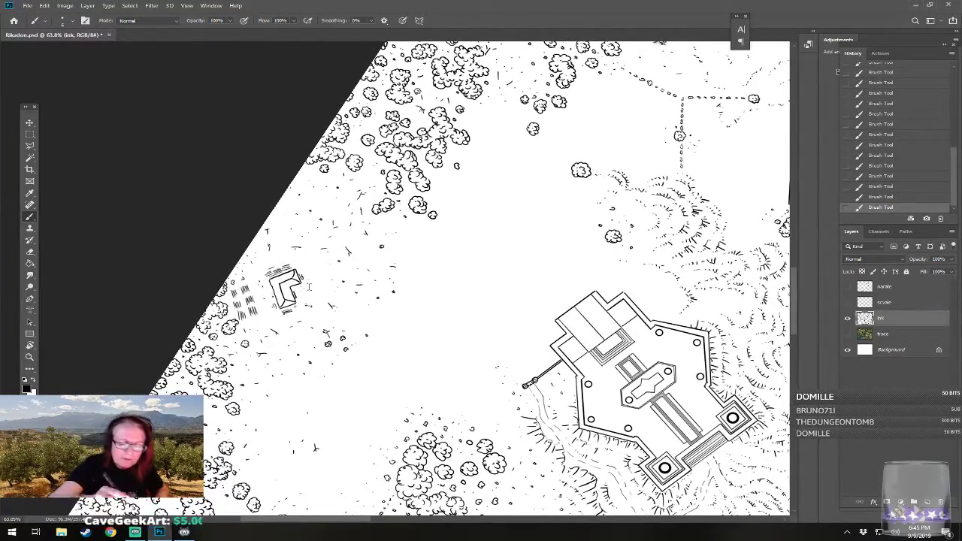
{"action": "left_click_drag", "start_coordinate": [525, 388], "coordinate": [488, 387]}
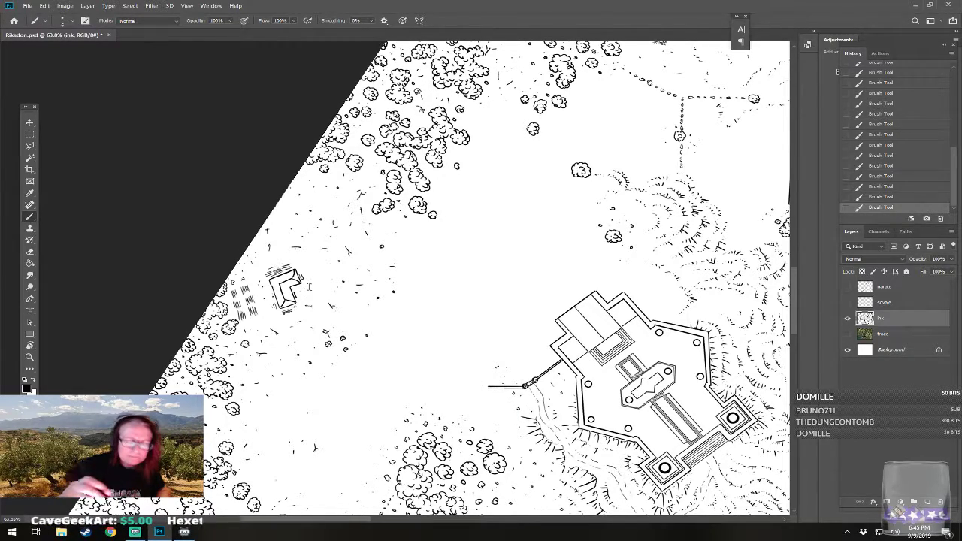
{"action": "left_click", "coordinate": [30, 134]}
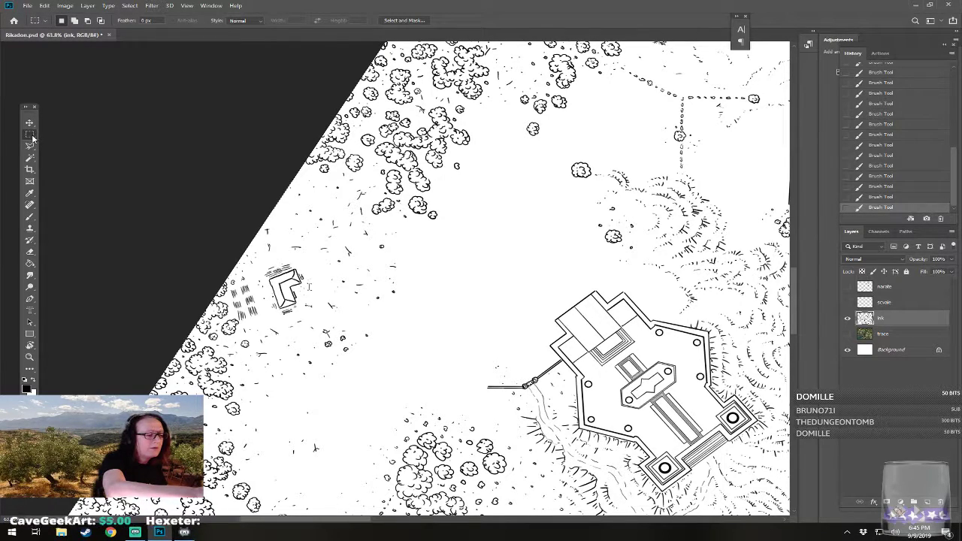
{"action": "left_click", "coordinate": [30, 215]}
- Examine the new wall segments against the open ground, farmland and city around the fortress to plan where the wall should run
{"action": "scroll", "coordinate": [496, 278], "scroll_direction": "down", "scroll_amount": 2}
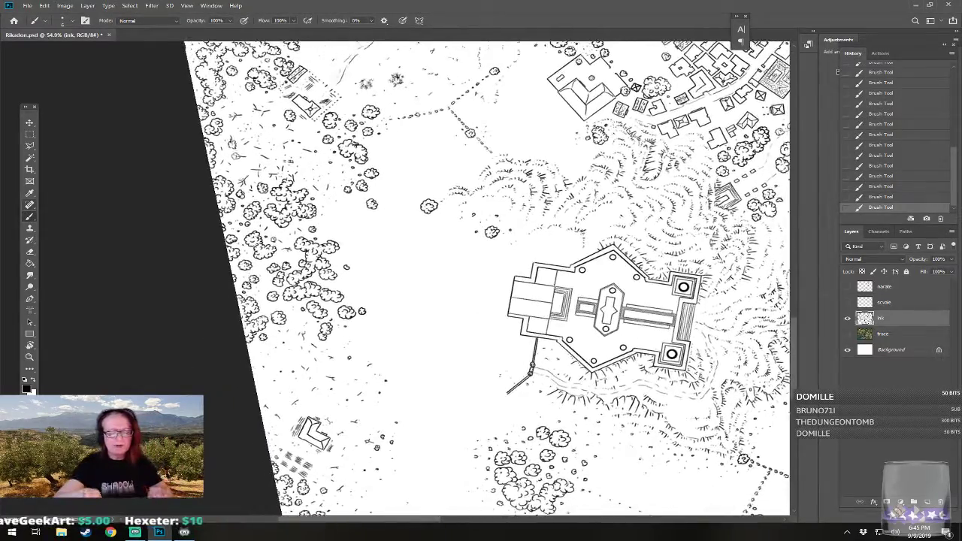
{"action": "scroll", "coordinate": [496, 279], "scroll_direction": "down", "scroll_amount": 2}
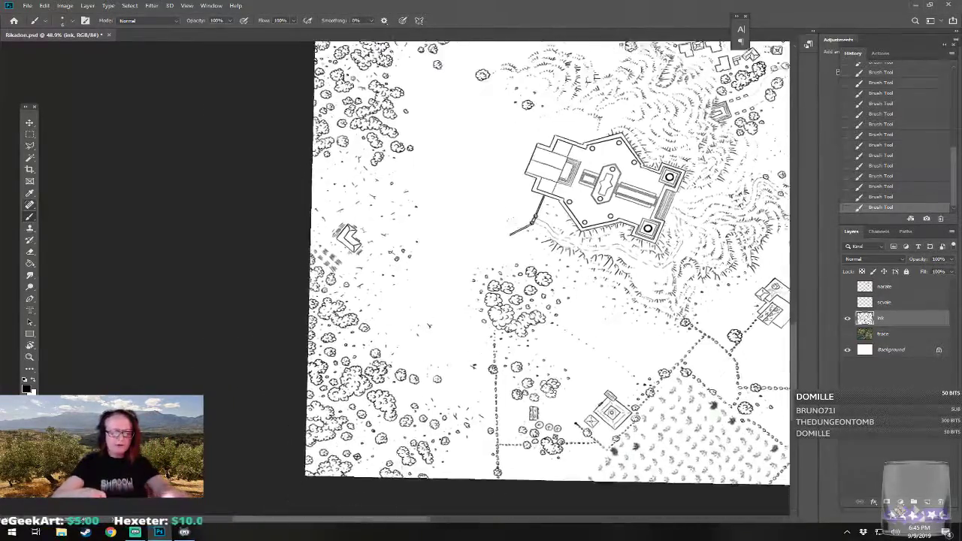
{"action": "left_click_drag", "start_coordinate": [545, 278], "coordinate": [227, 224]}
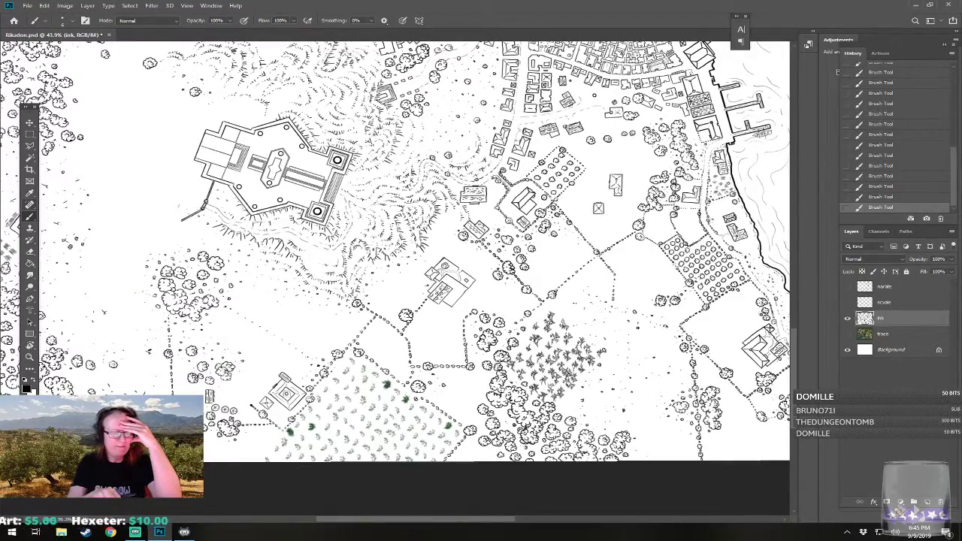
{"action": "left_click_drag", "start_coordinate": [449, 282], "coordinate": [398, 329]}
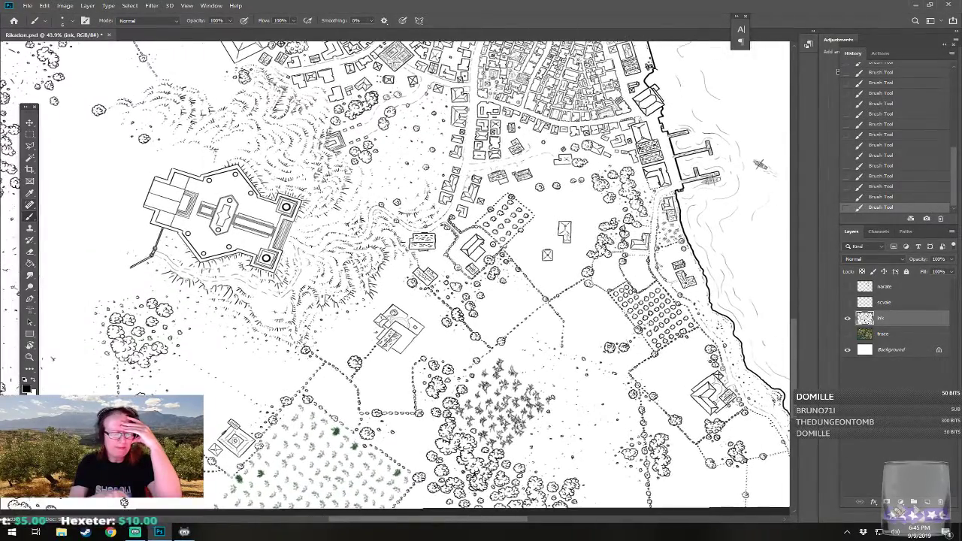
{"action": "left_click_drag", "start_coordinate": [635, 229], "coordinate": [565, 250]}
{"action": "left_click_drag", "start_coordinate": [223, 343], "coordinate": [504, 384]}
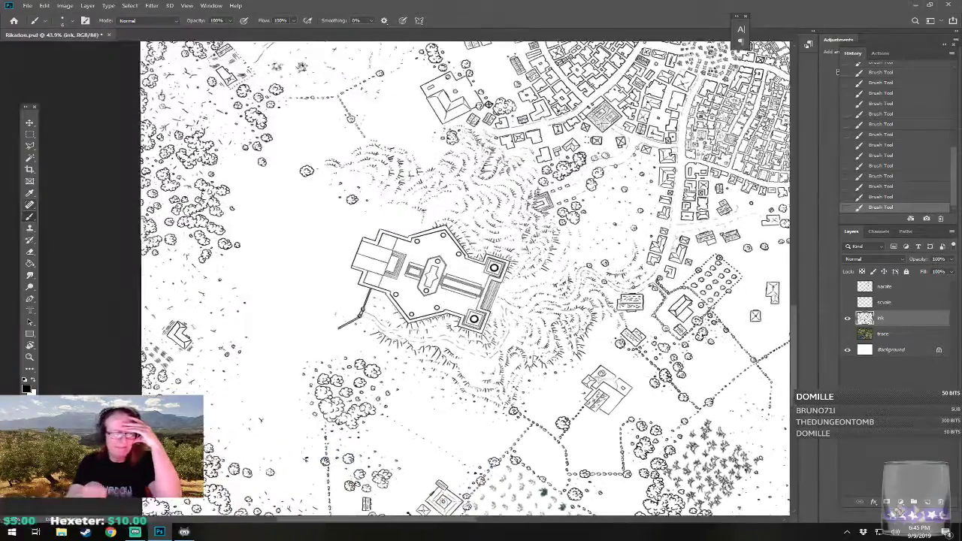
{"action": "left_click_drag", "start_coordinate": [175, 206], "coordinate": [350, 229]}
{"action": "left_click_drag", "start_coordinate": [526, 225], "coordinate": [473, 338]}
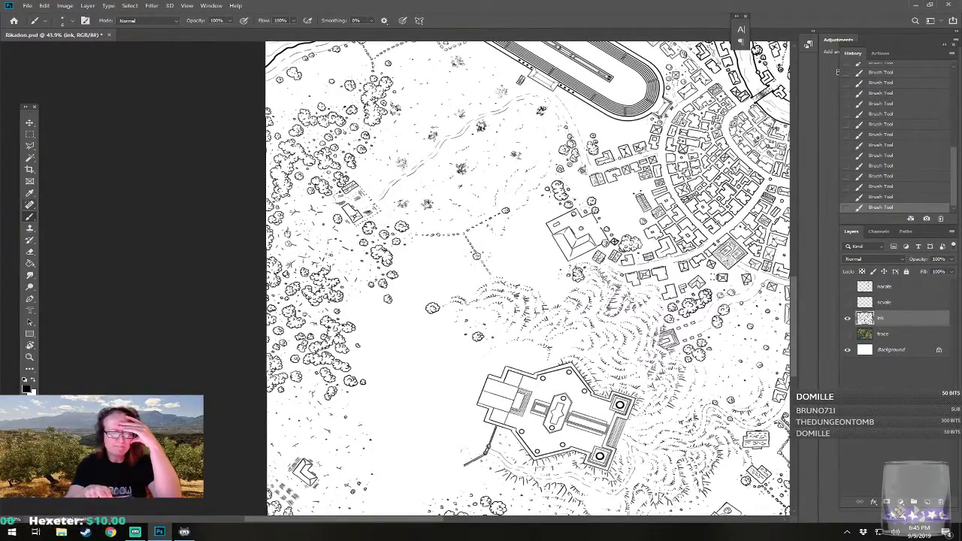
{"action": "left_click_drag", "start_coordinate": [557, 412], "coordinate": [554, 440]}
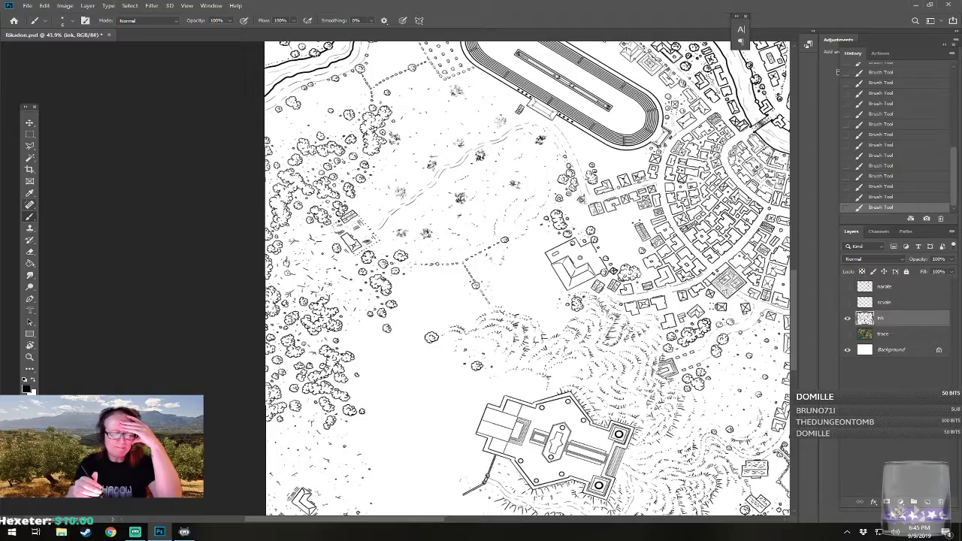
{"action": "left_click_drag", "start_coordinate": [417, 443], "coordinate": [438, 365]}
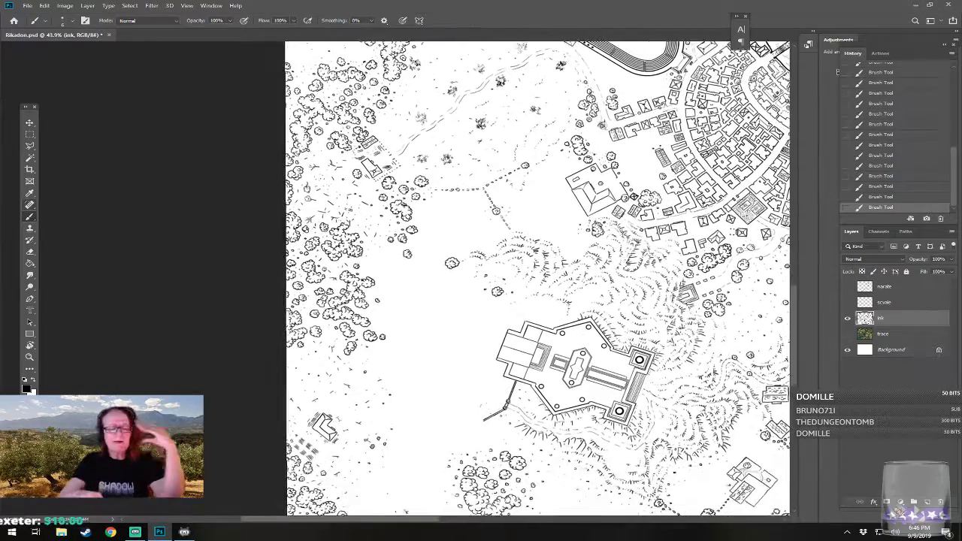
{"action": "scroll", "coordinate": [438, 366], "scroll_direction": "up", "scroll_amount": 2}
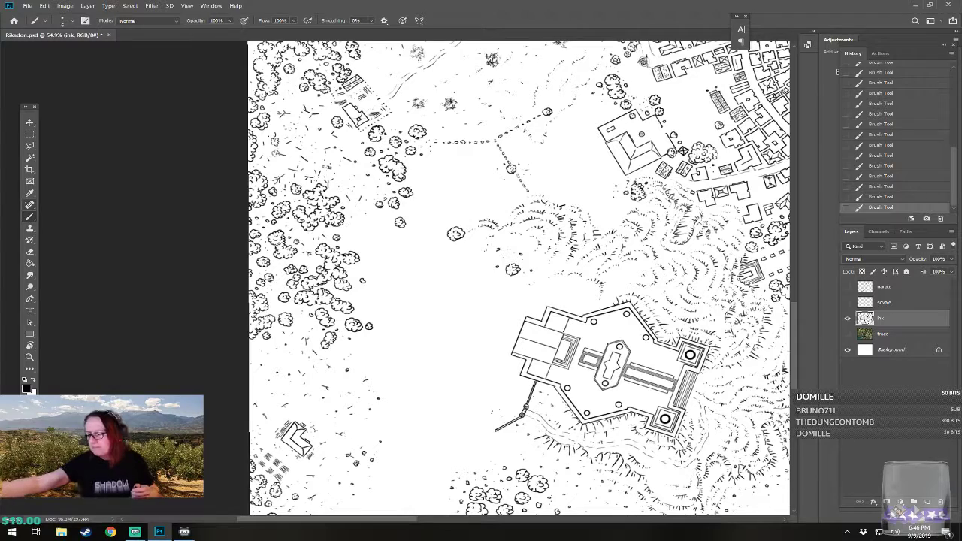
{"action": "left_click_drag", "start_coordinate": [682, 150], "coordinate": [707, 112]}
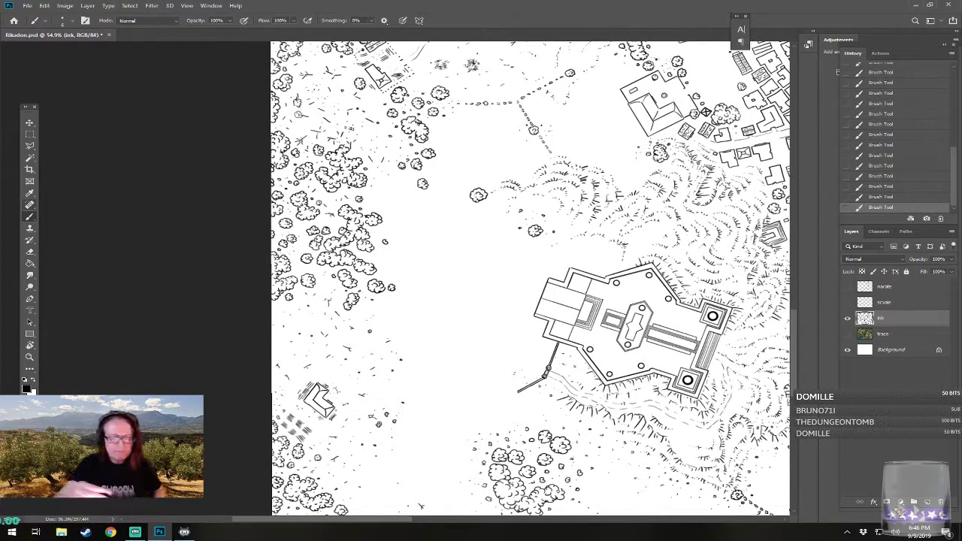
{"action": "scroll", "coordinate": [569, 382], "scroll_direction": "up", "scroll_amount": 1}
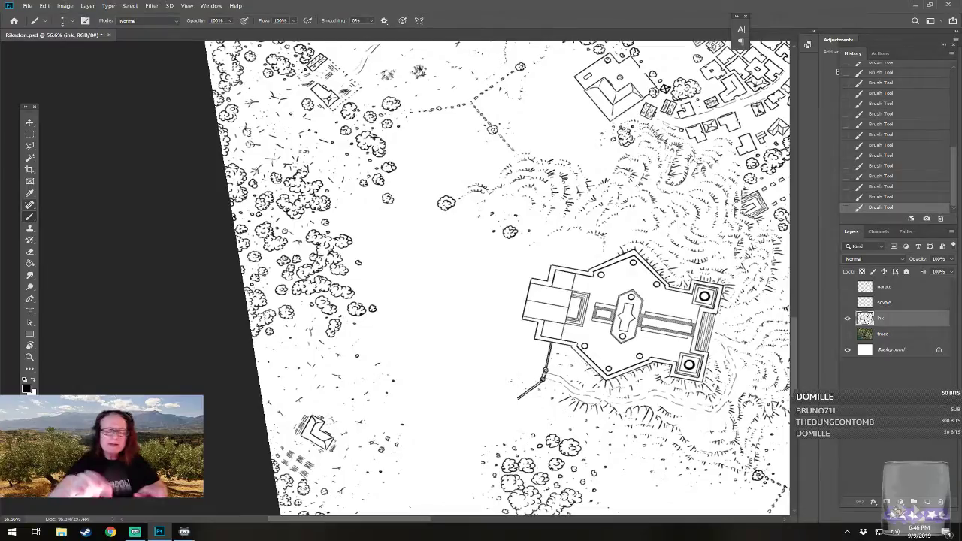
{"action": "scroll", "coordinate": [496, 278], "scroll_direction": "down", "scroll_amount": 1}
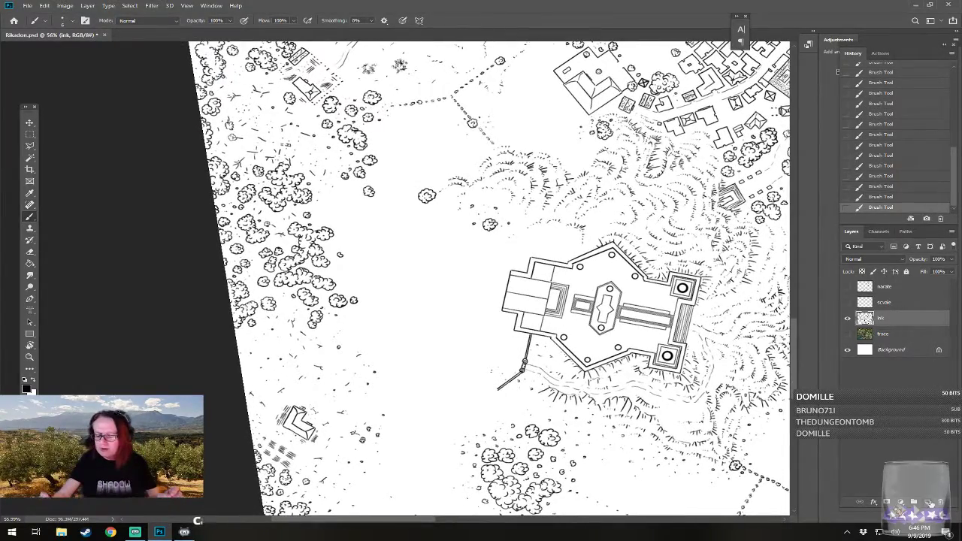
- Add a new empty layer directly above the ink layer
{"action": "left_click", "coordinate": [929, 502]}
{"action": "scroll", "coordinate": [467, 357], "scroll_direction": "down", "scroll_amount": 6}
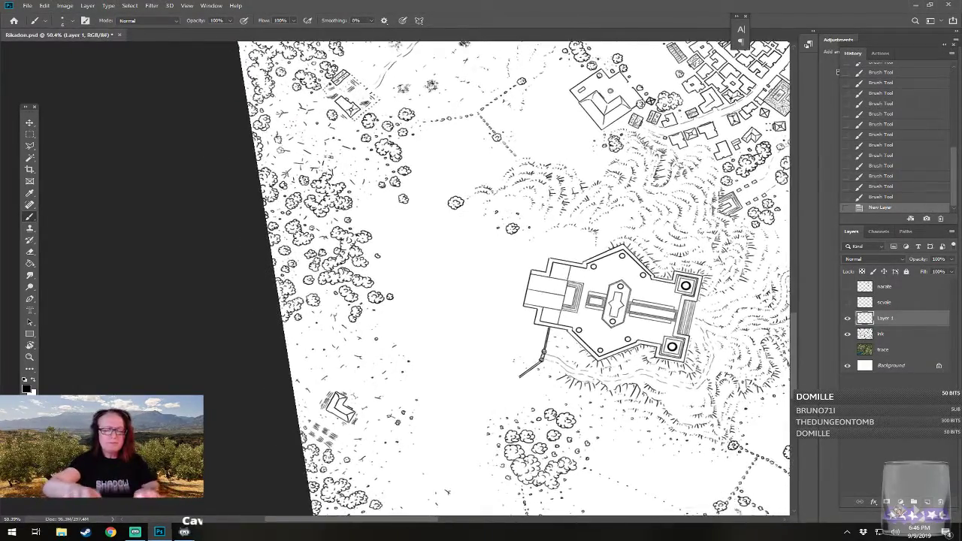
{"action": "scroll", "coordinate": [527, 280], "scroll_direction": "down", "scroll_amount": 2}
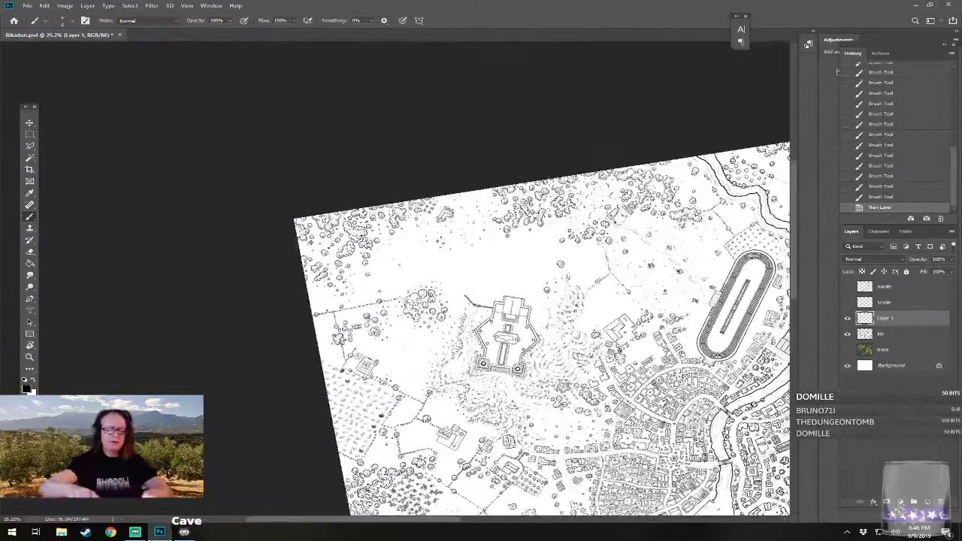
- Move the new empty layer below the ink layer and lower its opacity to 54%
{"action": "scroll", "coordinate": [508, 391], "scroll_direction": "up", "scroll_amount": 5}
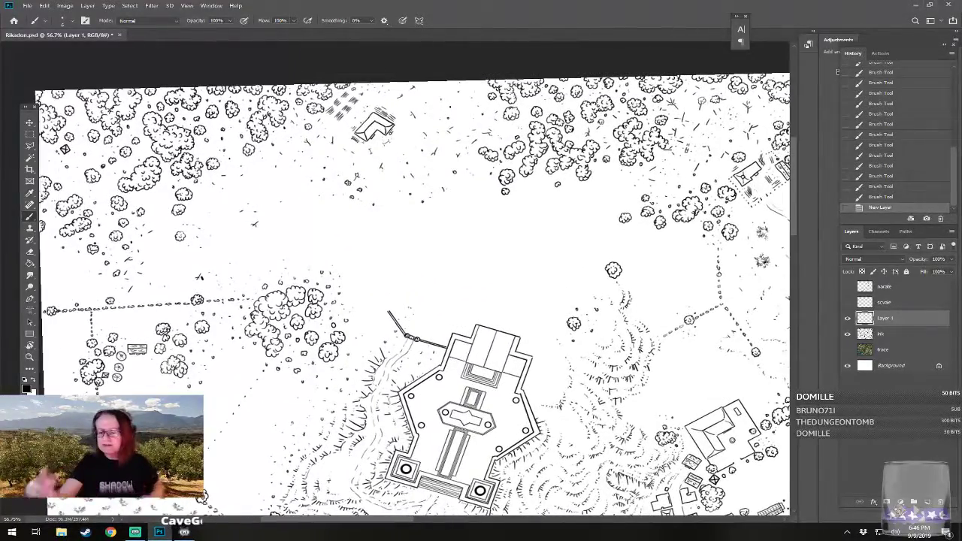
{"action": "left_click_drag", "start_coordinate": [887, 319], "coordinate": [891, 343]}
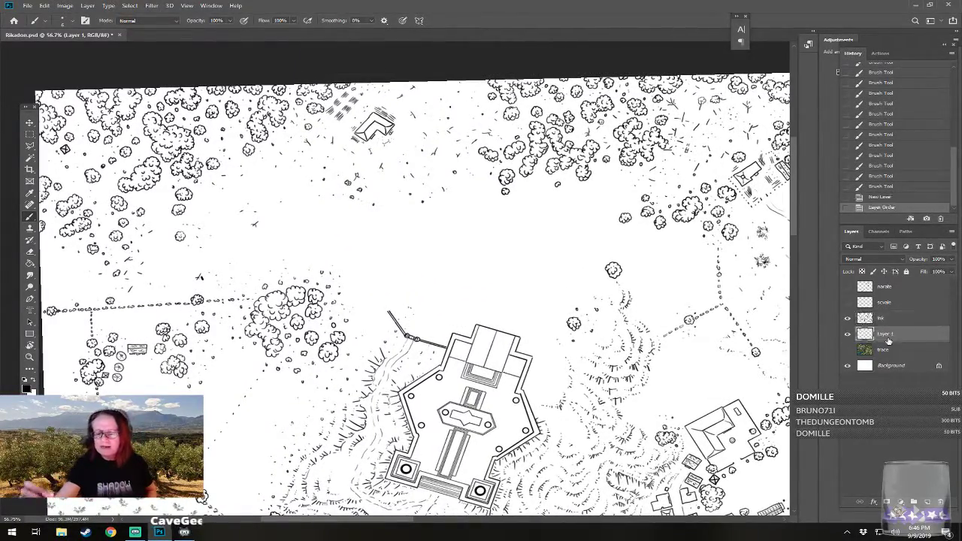
{"action": "left_click", "coordinate": [951, 259]}
{"action": "left_click_drag", "start_coordinate": [950, 270], "coordinate": [931, 270]}
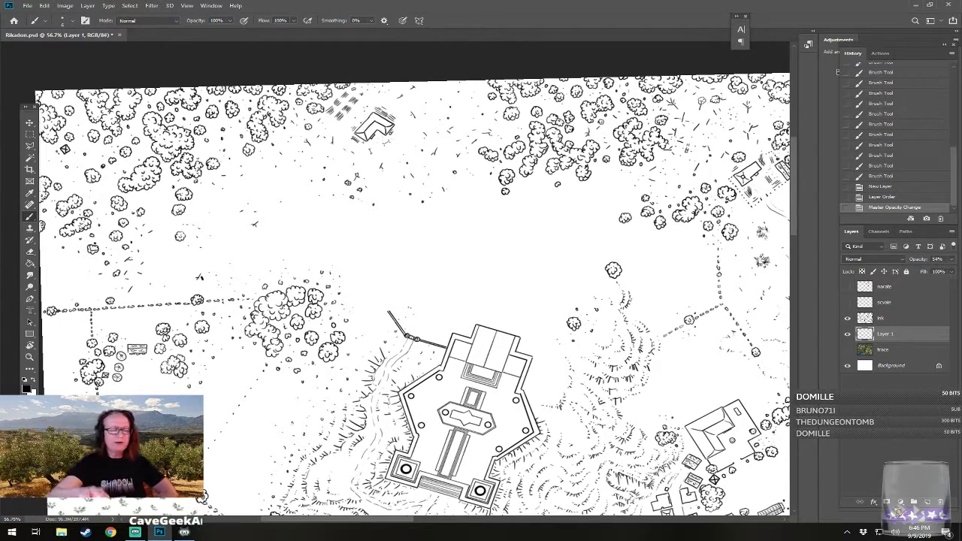
- Sketch a round tower at the inked wall's outer end, a many-sided bastion north of it and a second round tower, linked by walls
{"action": "left_click_drag", "start_coordinate": [187, 153], "coordinate": [171, 178]}
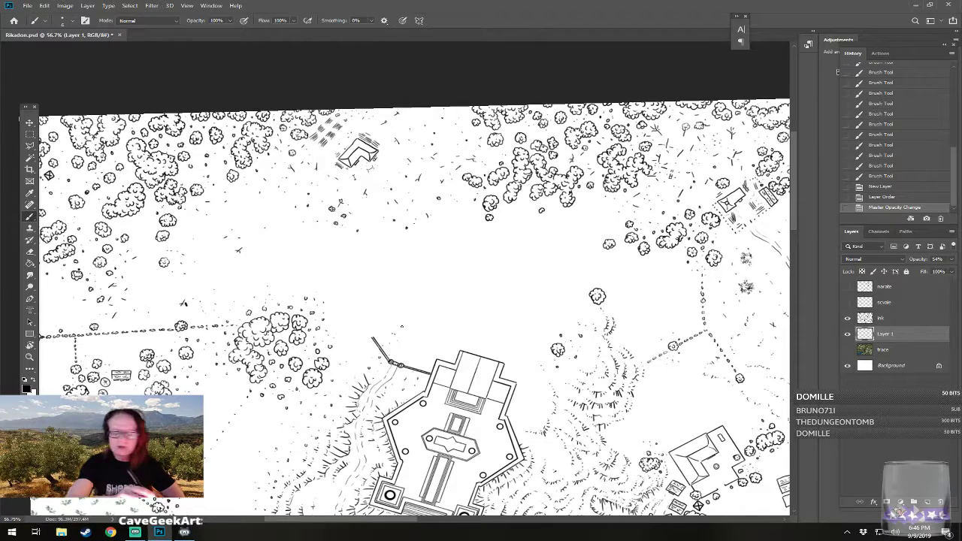
{"action": "left_click_drag", "start_coordinate": [368, 328], "coordinate": [376, 328]}
{"action": "left_click_drag", "start_coordinate": [373, 327], "coordinate": [365, 331]}
{"action": "mouse_move", "coordinate": [361, 293]}
{"action": "left_mouse_down"}
{"action": "mouse_move", "coordinate": [367, 323]}
{"action": "mouse_move", "coordinate": [380, 226]}
{"action": "mouse_move", "coordinate": [407, 238]}
{"action": "mouse_move", "coordinate": [365, 255]}
{"action": "left_mouse_up"}
{"action": "mouse_move", "coordinate": [364, 256]}
{"action": "left_mouse_down"}
{"action": "mouse_move", "coordinate": [365, 267]}
{"action": "mouse_move", "coordinate": [410, 259]}
{"action": "mouse_move", "coordinate": [409, 268]}
{"action": "mouse_move", "coordinate": [365, 260]}
{"action": "mouse_move", "coordinate": [401, 265]}
{"action": "mouse_move", "coordinate": [429, 233]}
{"action": "mouse_move", "coordinate": [465, 218]}
{"action": "mouse_move", "coordinate": [441, 226]}
{"action": "mouse_move", "coordinate": [392, 287]}
{"action": "left_mouse_up"}
{"action": "mouse_move", "coordinate": [305, 233]}
{"action": "left_mouse_down"}
{"action": "mouse_move", "coordinate": [331, 266]}
{"action": "mouse_move", "coordinate": [365, 275]}
{"action": "left_mouse_up"}
- Sketch a double-edged road from the northern farmhouse past the round tower and down to an arched gate at the city's edge
{"action": "mouse_move", "coordinate": [295, 224]}
{"action": "left_mouse_down"}
{"action": "mouse_move", "coordinate": [330, 257]}
{"action": "mouse_move", "coordinate": [389, 264]}
{"action": "mouse_move", "coordinate": [402, 290]}
{"action": "mouse_move", "coordinate": [428, 301]}
{"action": "mouse_move", "coordinate": [419, 292]}
{"action": "mouse_move", "coordinate": [320, 295]}
{"action": "mouse_move", "coordinate": [231, 226]}
{"action": "left_mouse_up"}
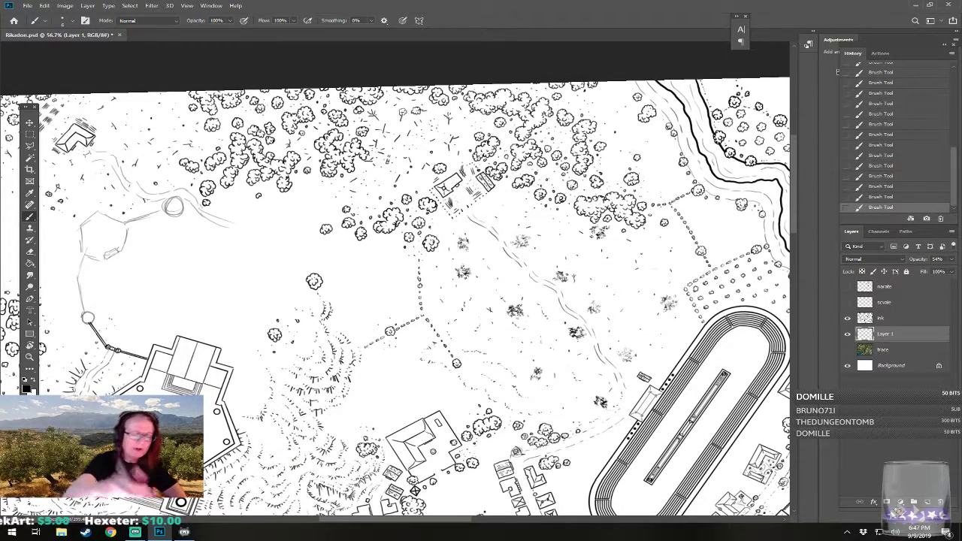
{"action": "mouse_move", "coordinate": [234, 227]}
{"action": "left_mouse_down"}
{"action": "mouse_move", "coordinate": [276, 236]}
{"action": "mouse_move", "coordinate": [325, 267]}
{"action": "mouse_move", "coordinate": [366, 347]}
{"action": "mouse_move", "coordinate": [454, 425]}
{"action": "mouse_move", "coordinate": [414, 366]}
{"action": "mouse_move", "coordinate": [449, 398]}
{"action": "mouse_move", "coordinate": [478, 381]}
{"action": "mouse_move", "coordinate": [456, 386]}
{"action": "mouse_move", "coordinate": [458, 397]}
{"action": "mouse_move", "coordinate": [486, 379]}
{"action": "mouse_move", "coordinate": [462, 399]}
{"action": "left_mouse_up"}
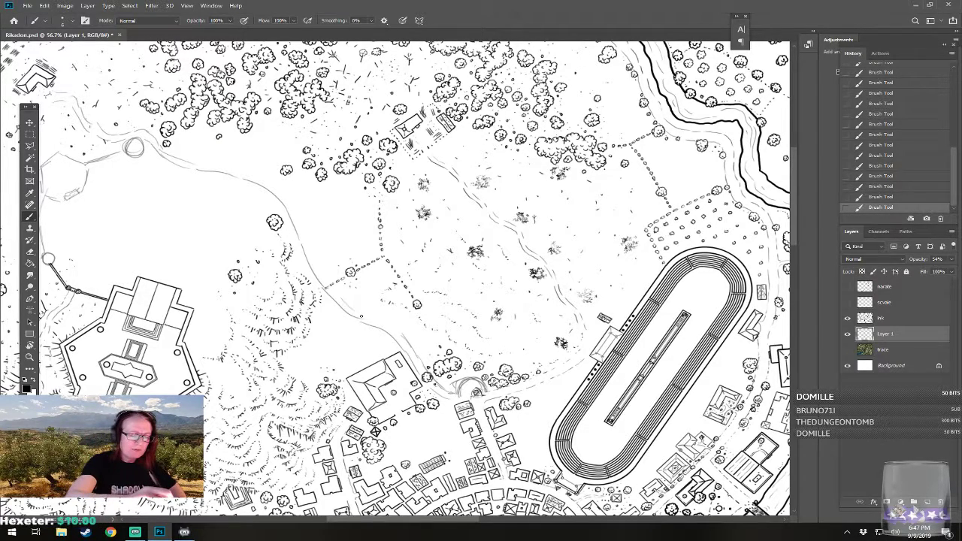
{"action": "left_click_drag", "start_coordinate": [343, 301], "coordinate": [478, 414]}
{"action": "left_click_drag", "start_coordinate": [432, 318], "coordinate": [448, 368]}
{"action": "mouse_move", "coordinate": [333, 277]}
{"action": "left_mouse_down"}
{"action": "mouse_move", "coordinate": [419, 304]}
{"action": "mouse_move", "coordinate": [435, 328]}
{"action": "mouse_move", "coordinate": [430, 251]}
{"action": "left_mouse_up"}
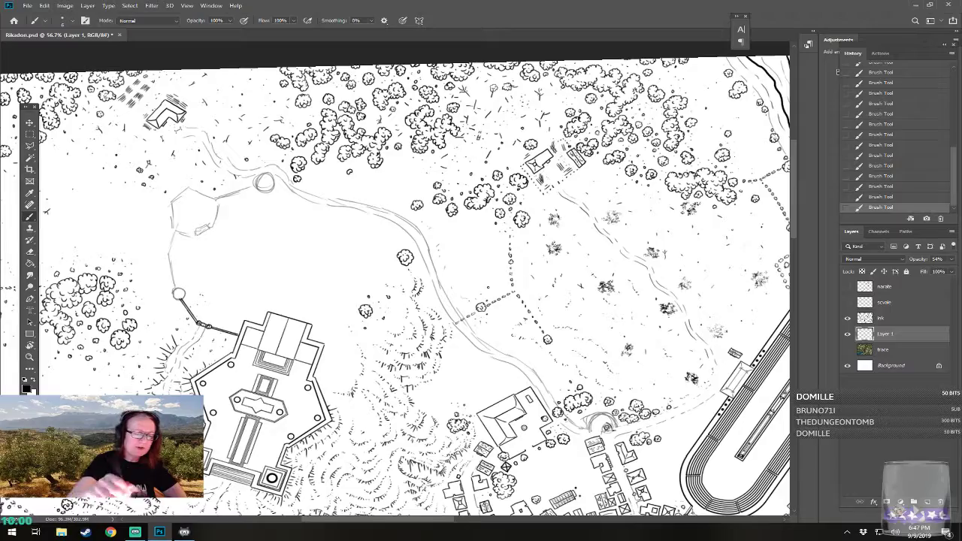
- Sketch an angular walled bastion with a small structure at its outer corner along the fortress's eastern side
{"action": "mouse_move", "coordinate": [449, 276]}
{"action": "left_mouse_down"}
{"action": "mouse_move", "coordinate": [459, 294]}
{"action": "mouse_move", "coordinate": [616, 303]}
{"action": "mouse_move", "coordinate": [561, 260]}
{"action": "mouse_move", "coordinate": [554, 284]}
{"action": "left_mouse_up"}
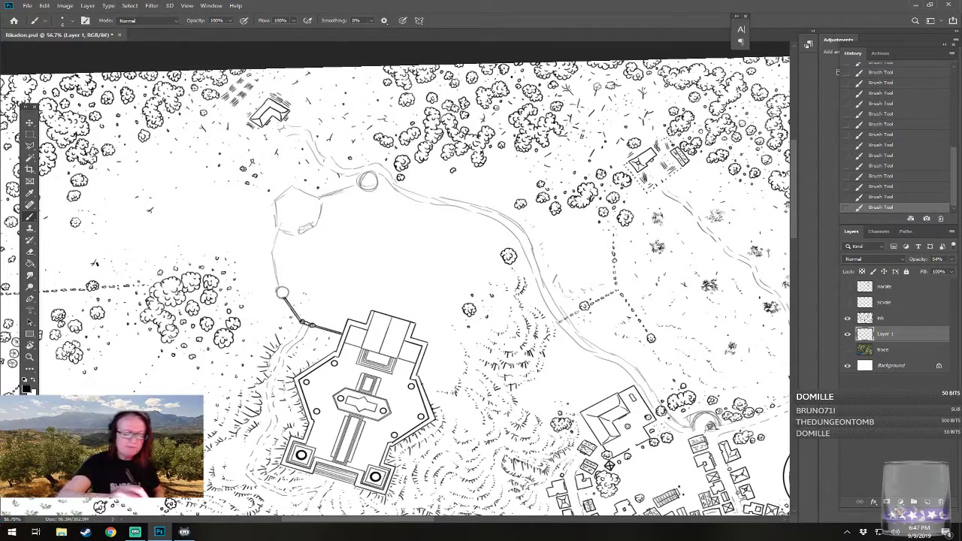
{"action": "left_click_drag", "start_coordinate": [423, 382], "coordinate": [451, 376]}
{"action": "mouse_move", "coordinate": [447, 332]}
{"action": "left_mouse_down"}
{"action": "mouse_move", "coordinate": [457, 360]}
{"action": "mouse_move", "coordinate": [452, 310]}
{"action": "left_mouse_up"}
{"action": "mouse_move", "coordinate": [428, 388]}
{"action": "left_mouse_down"}
{"action": "mouse_move", "coordinate": [439, 397]}
{"action": "mouse_move", "coordinate": [452, 375]}
{"action": "mouse_move", "coordinate": [447, 322]}
{"action": "left_mouse_up"}
{"action": "mouse_move", "coordinate": [481, 361]}
{"action": "left_mouse_down"}
{"action": "mouse_move", "coordinate": [388, 178]}
{"action": "mouse_move", "coordinate": [393, 302]}
{"action": "mouse_move", "coordinate": [435, 338]}
{"action": "mouse_move", "coordinate": [401, 347]}
{"action": "mouse_move", "coordinate": [418, 392]}
{"action": "left_mouse_up"}
{"action": "left_click_drag", "start_coordinate": [600, 431], "coordinate": [622, 445]}
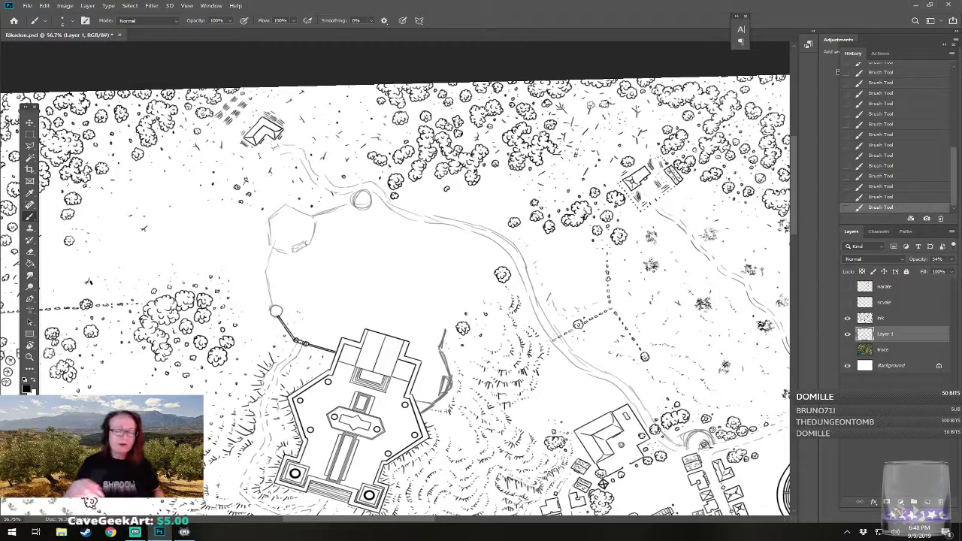
- Sketch a large rectangular extension around the fortress's northern end, joined to the top of the eastern bastion
{"action": "left_click_drag", "start_coordinate": [394, 293], "coordinate": [426, 320]}
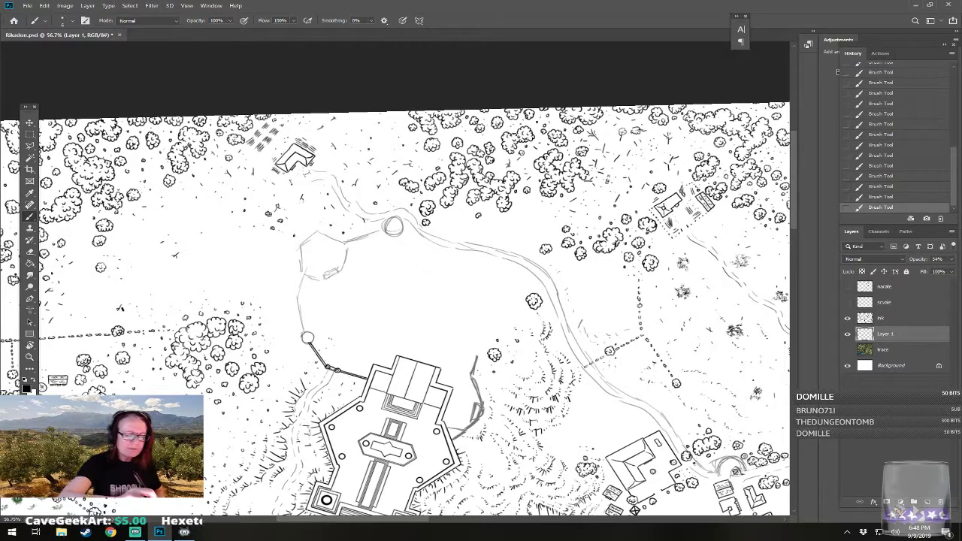
{"action": "mouse_move", "coordinate": [375, 364]}
{"action": "left_mouse_down"}
{"action": "mouse_move", "coordinate": [391, 309]}
{"action": "mouse_move", "coordinate": [485, 329]}
{"action": "mouse_move", "coordinate": [473, 365]}
{"action": "left_mouse_up"}
{"action": "left_click_drag", "start_coordinate": [483, 335], "coordinate": [476, 355]}
{"action": "left_click_drag", "start_coordinate": [457, 321], "coordinate": [487, 330]}
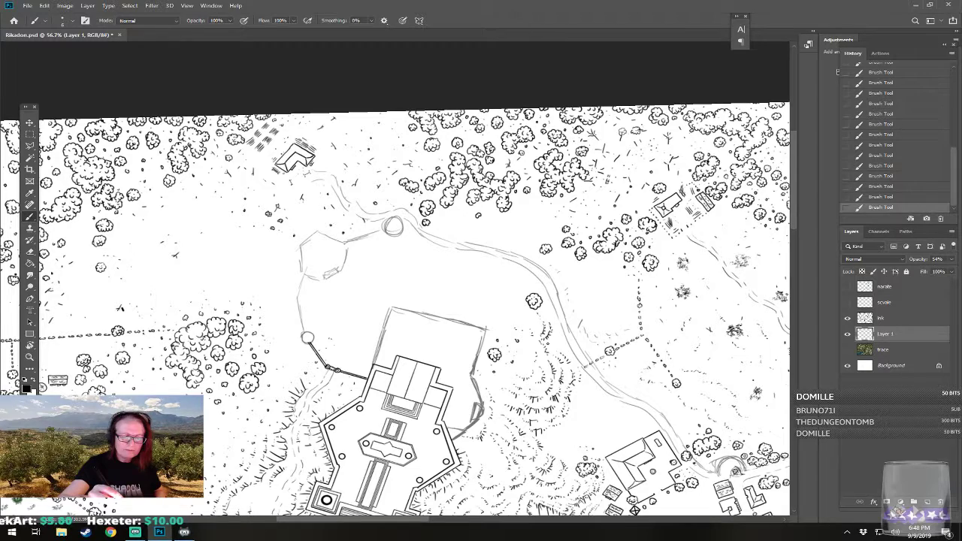
- Sketch a detached round tower on the eastern slope and join it to the rectangular extension with a narrow double-line walkway
{"action": "mouse_move", "coordinate": [522, 360]}
{"action": "left_mouse_down"}
{"action": "mouse_move", "coordinate": [517, 372]}
{"action": "mouse_move", "coordinate": [531, 360]}
{"action": "mouse_move", "coordinate": [517, 358]}
{"action": "mouse_move", "coordinate": [526, 378]}
{"action": "mouse_move", "coordinate": [518, 370]}
{"action": "left_mouse_up"}
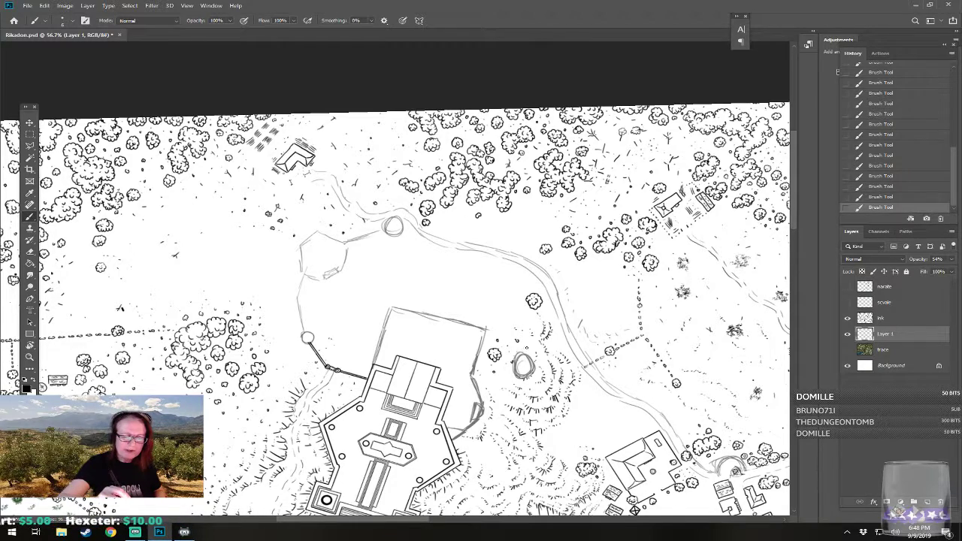
{"action": "left_click_drag", "start_coordinate": [481, 348], "coordinate": [515, 371]}
{"action": "mouse_move", "coordinate": [492, 353]}
{"action": "left_mouse_down"}
{"action": "mouse_move", "coordinate": [517, 361]}
{"action": "mouse_move", "coordinate": [512, 373]}
{"action": "mouse_move", "coordinate": [529, 373]}
{"action": "mouse_move", "coordinate": [469, 307]}
{"action": "mouse_move", "coordinate": [447, 307]}
{"action": "mouse_move", "coordinate": [411, 263]}
{"action": "mouse_move", "coordinate": [555, 382]}
{"action": "left_mouse_up"}
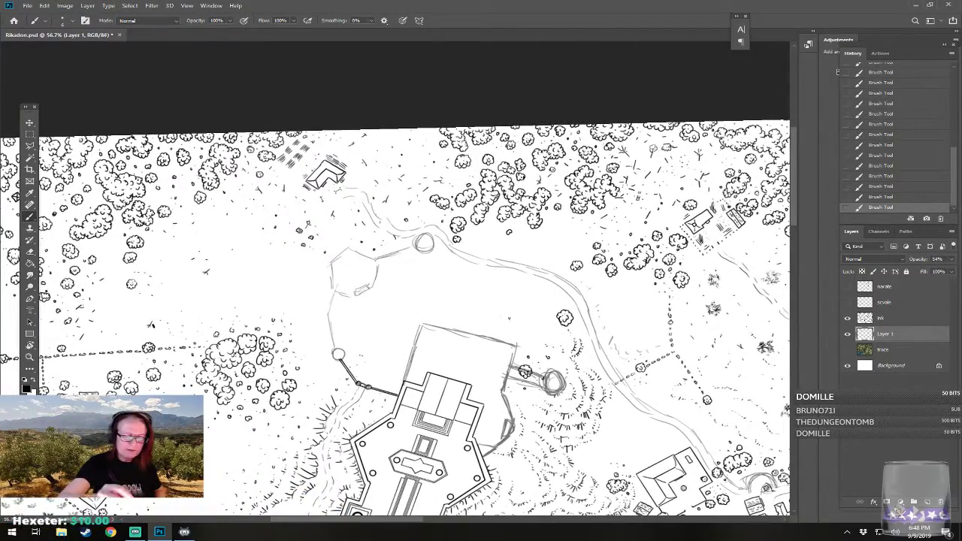
- Sketch nested inner outlines inside the rectangular northern extension and mark the eastern bastion's interior with an X
{"action": "mouse_move", "coordinate": [437, 352]}
{"action": "left_mouse_down"}
{"action": "mouse_move", "coordinate": [428, 373]}
{"action": "mouse_move", "coordinate": [465, 358]}
{"action": "mouse_move", "coordinate": [442, 352]}
{"action": "mouse_move", "coordinate": [466, 359]}
{"action": "mouse_move", "coordinate": [473, 383]}
{"action": "mouse_move", "coordinate": [432, 373]}
{"action": "mouse_move", "coordinate": [476, 363]}
{"action": "left_mouse_up"}
{"action": "mouse_move", "coordinate": [419, 372]}
{"action": "left_mouse_down"}
{"action": "mouse_move", "coordinate": [435, 335]}
{"action": "mouse_move", "coordinate": [486, 356]}
{"action": "left_mouse_up"}
{"action": "left_click_drag", "start_coordinate": [446, 341], "coordinate": [488, 356]}
{"action": "left_click_drag", "start_coordinate": [422, 360], "coordinate": [434, 336]}
{"action": "mouse_move", "coordinate": [433, 335]}
{"action": "left_mouse_down"}
{"action": "mouse_move", "coordinate": [451, 343]}
{"action": "mouse_move", "coordinate": [485, 395]}
{"action": "mouse_move", "coordinate": [479, 323]}
{"action": "mouse_move", "coordinate": [489, 344]}
{"action": "mouse_move", "coordinate": [493, 329]}
{"action": "mouse_move", "coordinate": [500, 354]}
{"action": "mouse_move", "coordinate": [486, 347]}
{"action": "left_mouse_up"}
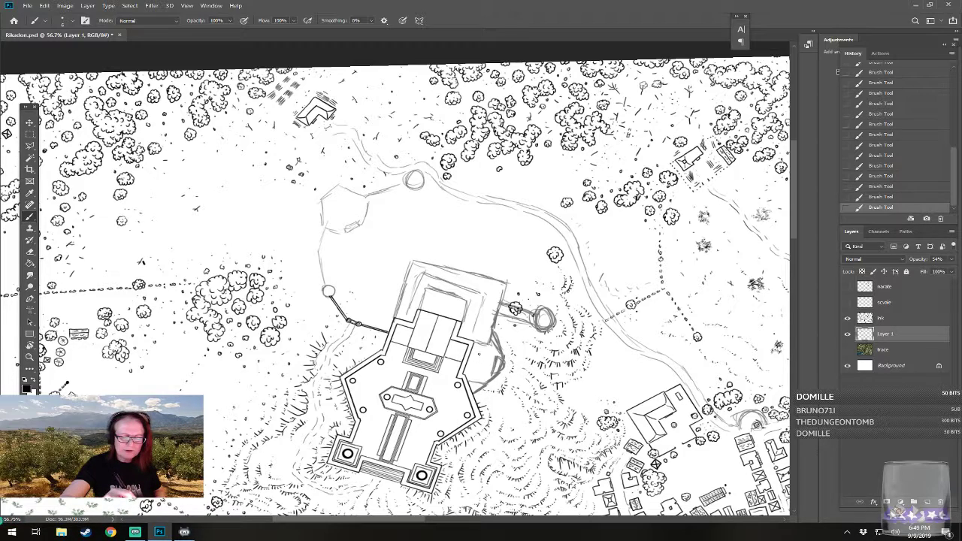
{"action": "mouse_move", "coordinate": [483, 353]}
{"action": "left_mouse_down"}
{"action": "mouse_move", "coordinate": [475, 366]}
{"action": "mouse_move", "coordinate": [496, 376]}
{"action": "left_mouse_up"}
- Sketch a wall along the inner side of the road from the northern round tower, with small round gate towers along it
{"action": "scroll", "coordinate": [429, 297], "scroll_direction": "down", "scroll_amount": 10}
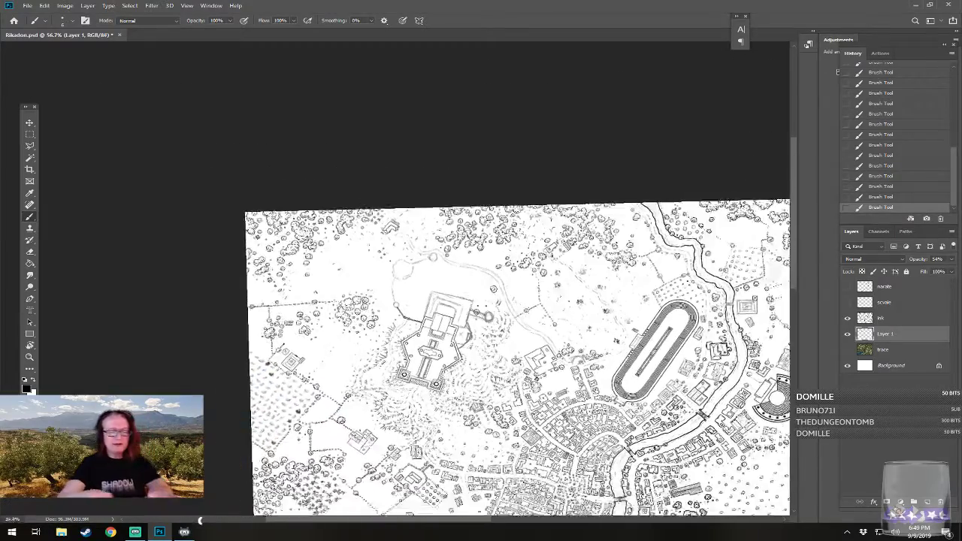
{"action": "scroll", "coordinate": [430, 297], "scroll_direction": "up", "scroll_amount": 2}
{"action": "left_click_drag", "start_coordinate": [429, 297], "coordinate": [516, 366]}
{"action": "scroll", "coordinate": [524, 342], "scroll_direction": "up", "scroll_amount": 5}
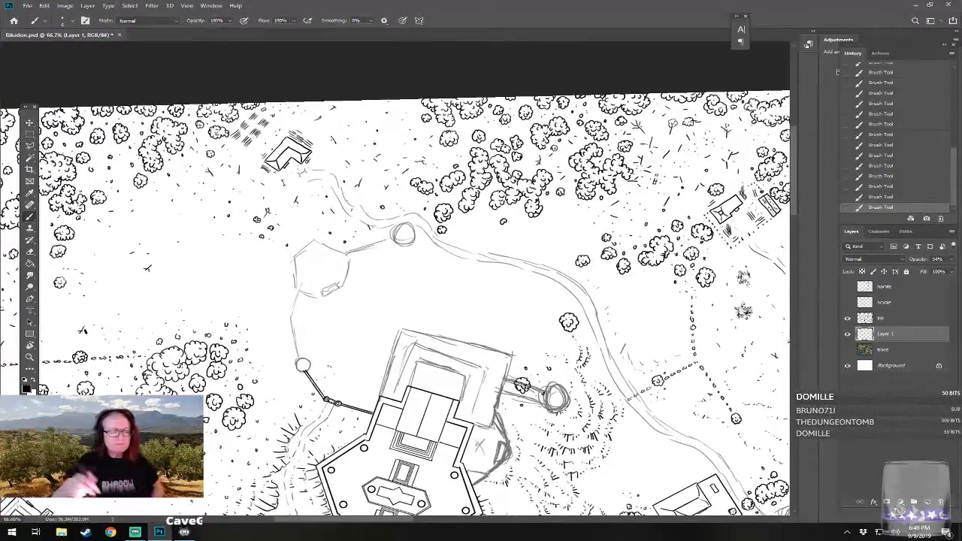
{"action": "left_click_drag", "start_coordinate": [415, 239], "coordinate": [563, 296]}
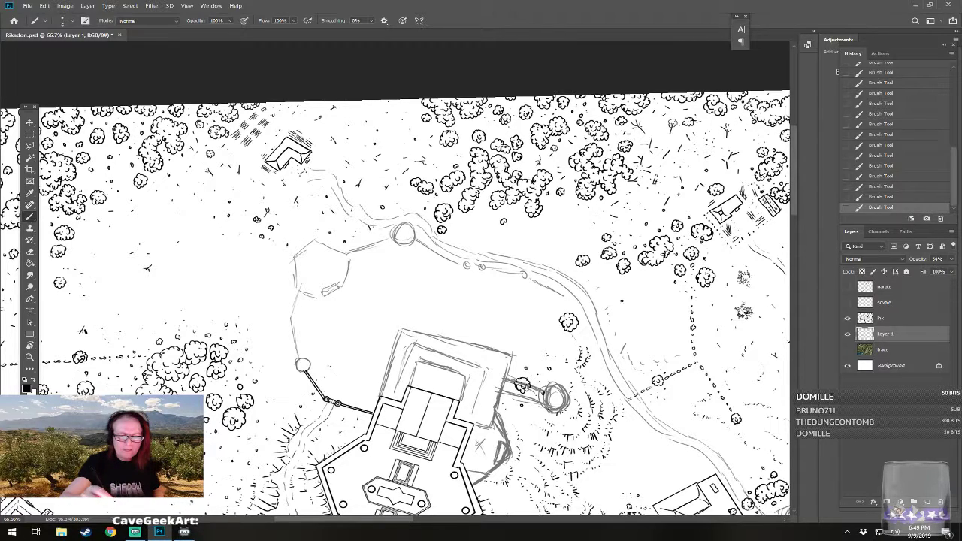
{"action": "left_click_drag", "start_coordinate": [622, 301], "coordinate": [555, 296]}
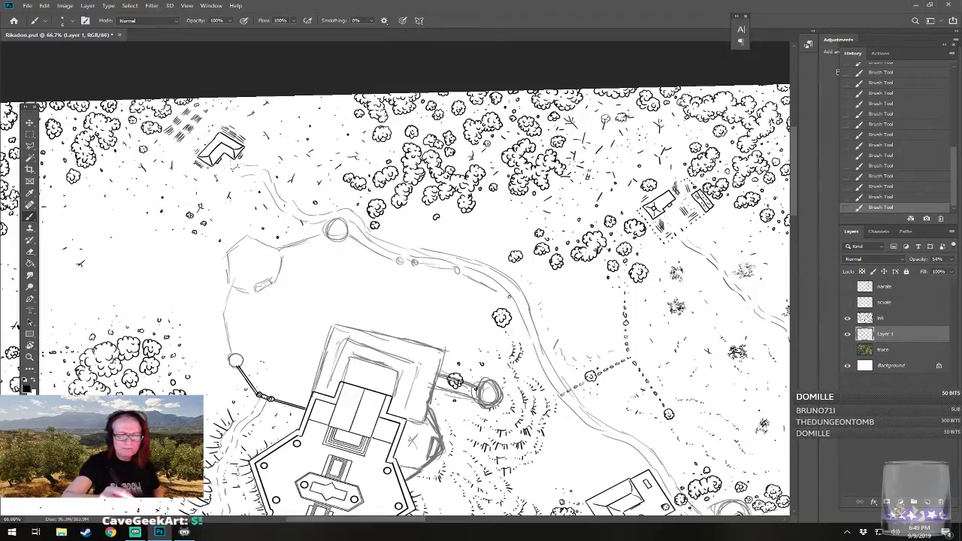
{"action": "left_click_drag", "start_coordinate": [531, 293], "coordinate": [481, 239]}
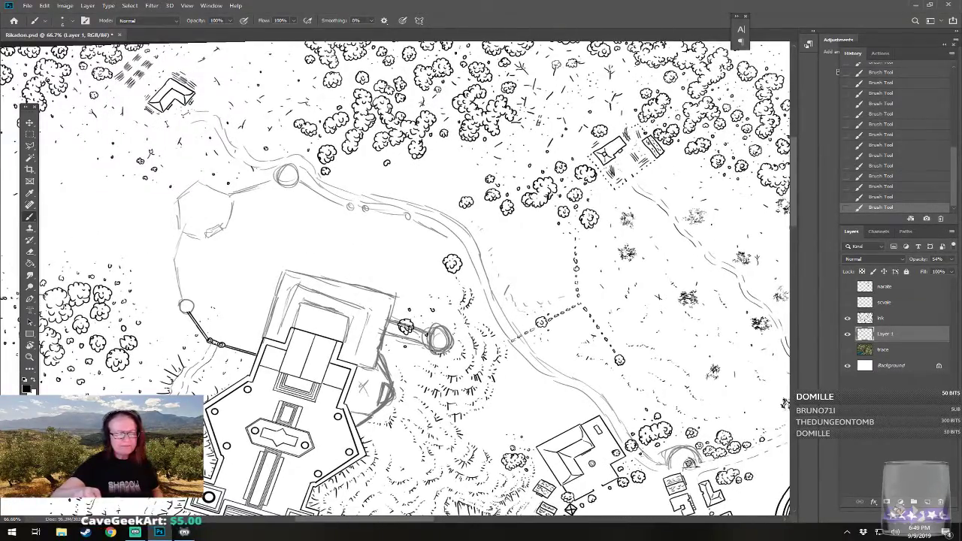
{"action": "left_click_drag", "start_coordinate": [399, 256], "coordinate": [430, 303]}
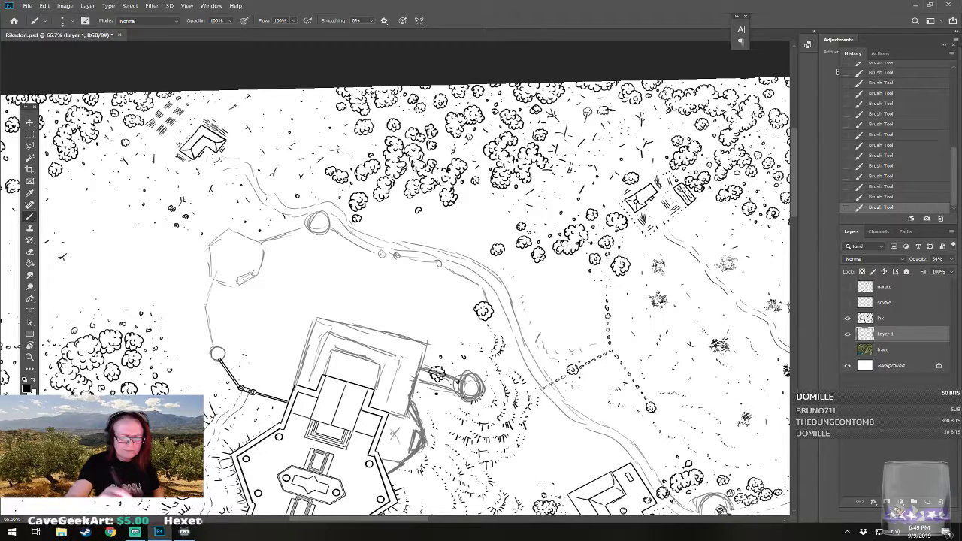
- Sketch an angular bastion with a stepped inner corner northeast of the fortress and a round tower where it meets the road wall
{"action": "left_click_drag", "start_coordinate": [452, 354], "coordinate": [486, 334]}
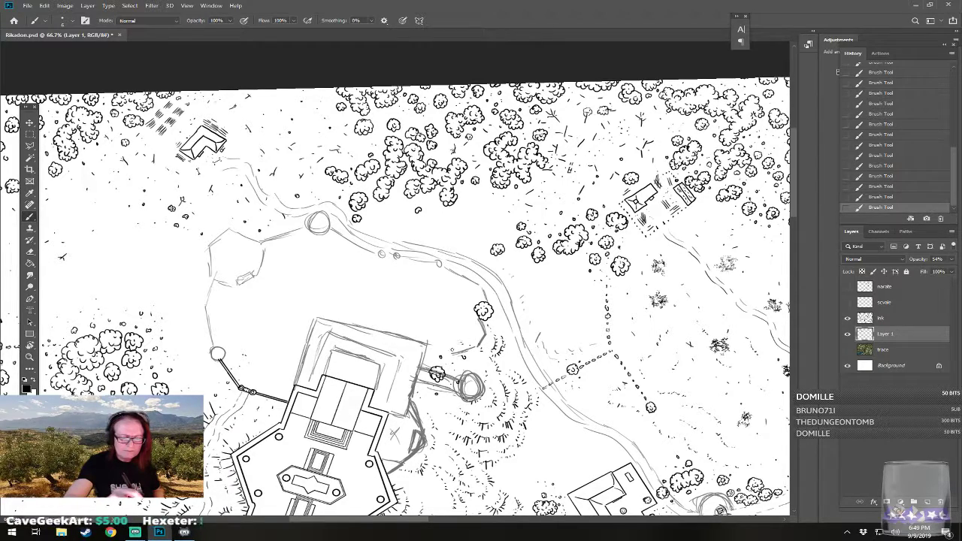
{"action": "mouse_move", "coordinate": [429, 347]}
{"action": "left_mouse_down"}
{"action": "mouse_move", "coordinate": [453, 353]}
{"action": "mouse_move", "coordinate": [436, 319]}
{"action": "mouse_move", "coordinate": [446, 318]}
{"action": "mouse_move", "coordinate": [454, 336]}
{"action": "mouse_move", "coordinate": [459, 306]}
{"action": "left_mouse_up"}
{"action": "mouse_move", "coordinate": [459, 306]}
{"action": "left_mouse_down"}
{"action": "mouse_move", "coordinate": [474, 311]}
{"action": "mouse_move", "coordinate": [450, 333]}
{"action": "mouse_move", "coordinate": [434, 327]}
{"action": "mouse_move", "coordinate": [449, 326]}
{"action": "mouse_move", "coordinate": [427, 346]}
{"action": "mouse_move", "coordinate": [447, 315]}
{"action": "mouse_move", "coordinate": [478, 308]}
{"action": "left_mouse_up"}
{"action": "mouse_move", "coordinate": [480, 287]}
{"action": "left_mouse_down"}
{"action": "mouse_move", "coordinate": [484, 303]}
{"action": "mouse_move", "coordinate": [578, 326]}
{"action": "mouse_move", "coordinate": [582, 313]}
{"action": "mouse_move", "coordinate": [570, 326]}
{"action": "mouse_move", "coordinate": [567, 309]}
{"action": "left_mouse_up"}
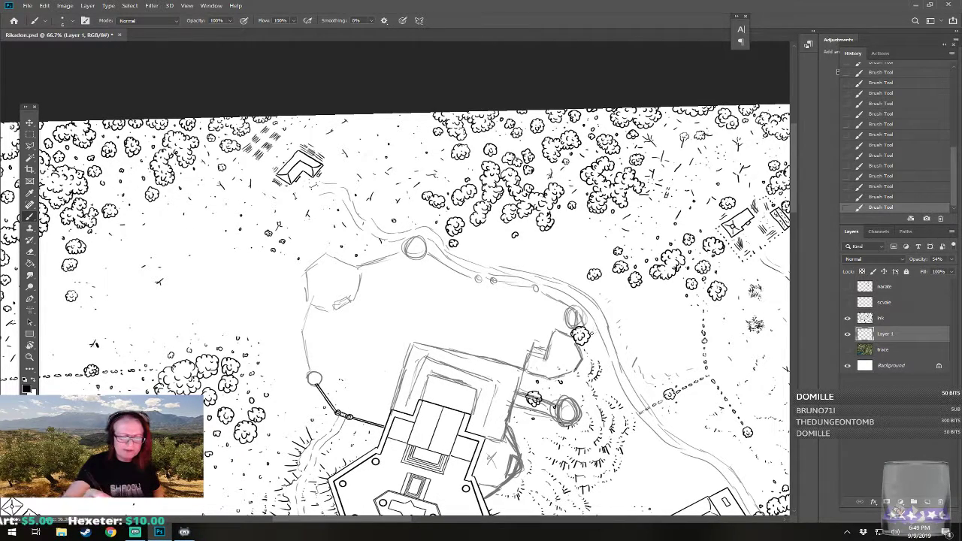
- Fill the walled ground north of the fortress with rows of parallel strokes beside the walls and wavy lines in the middle
{"action": "left_click_drag", "start_coordinate": [451, 301], "coordinate": [488, 302]}
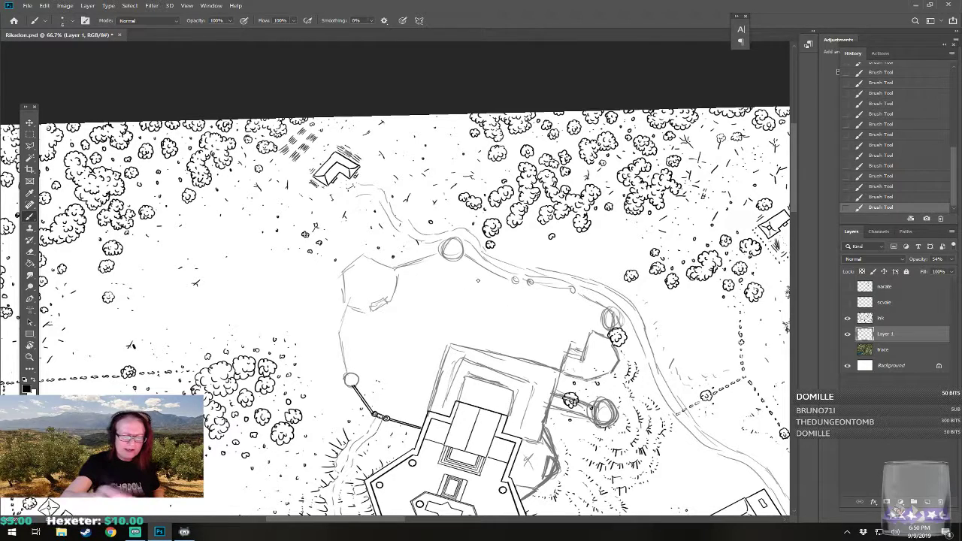
{"action": "mouse_move", "coordinate": [412, 281]}
{"action": "left_mouse_down"}
{"action": "mouse_move", "coordinate": [427, 274]}
{"action": "mouse_move", "coordinate": [439, 301]}
{"action": "mouse_move", "coordinate": [460, 263]}
{"action": "mouse_move", "coordinate": [465, 277]}
{"action": "left_mouse_up"}
{"action": "mouse_move", "coordinate": [453, 297]}
{"action": "left_mouse_down"}
{"action": "mouse_move", "coordinate": [475, 291]}
{"action": "mouse_move", "coordinate": [479, 302]}
{"action": "left_mouse_up"}
{"action": "left_click_drag", "start_coordinate": [359, 333], "coordinate": [358, 368]}
{"action": "mouse_move", "coordinate": [368, 329]}
{"action": "left_mouse_down"}
{"action": "mouse_move", "coordinate": [367, 364]}
{"action": "mouse_move", "coordinate": [387, 359]}
{"action": "mouse_move", "coordinate": [393, 403]}
{"action": "left_mouse_up"}
{"action": "mouse_move", "coordinate": [388, 381]}
{"action": "left_mouse_down"}
{"action": "mouse_move", "coordinate": [405, 402]}
{"action": "mouse_move", "coordinate": [388, 404]}
{"action": "mouse_move", "coordinate": [393, 384]}
{"action": "mouse_move", "coordinate": [386, 415]}
{"action": "left_mouse_up"}
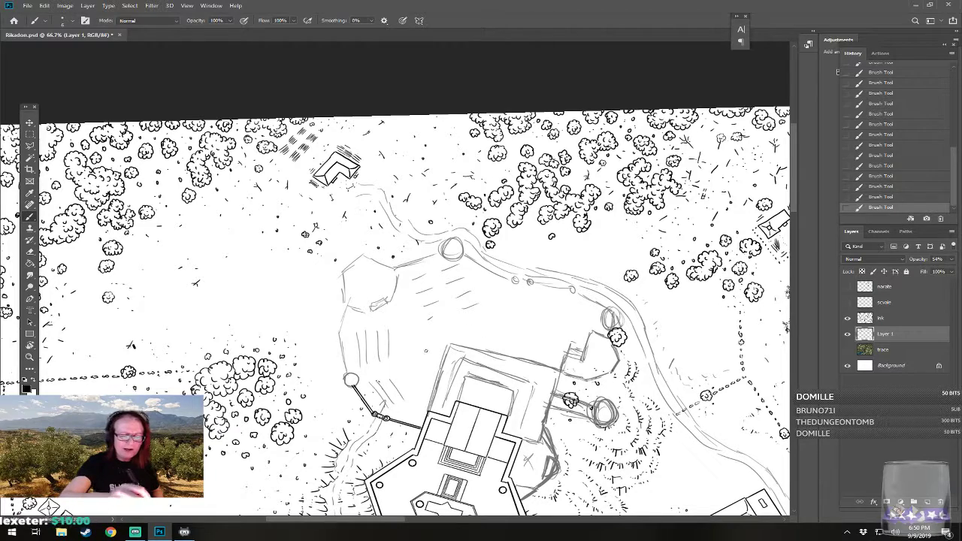
{"action": "mouse_move", "coordinate": [470, 310]}
{"action": "left_mouse_down"}
{"action": "mouse_move", "coordinate": [504, 318]}
{"action": "mouse_move", "coordinate": [560, 324]}
{"action": "left_mouse_up"}
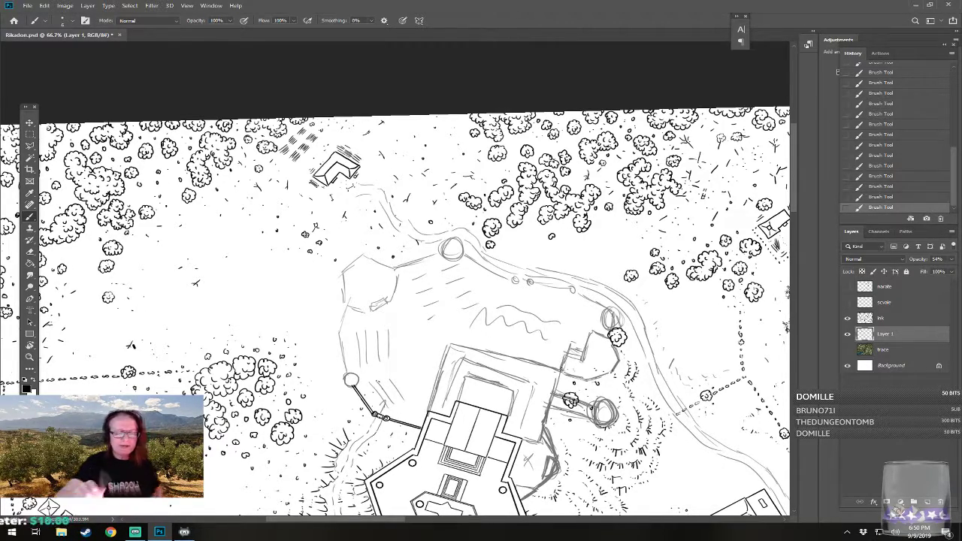
- Examine the sketched fortress extension against the whole city map to judge its size and placement
{"action": "key", "text": "ctrl+minus"}
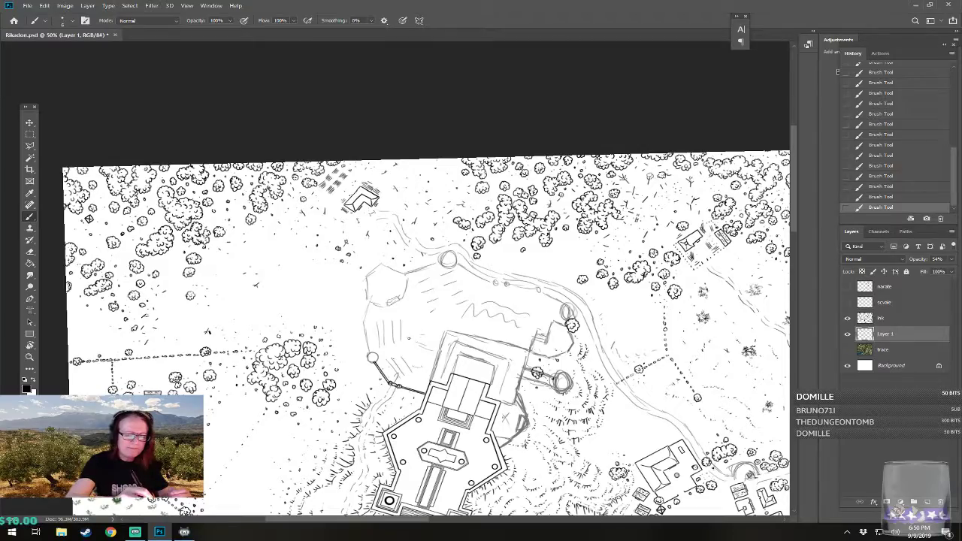
{"action": "scroll", "coordinate": [359, 289], "scroll_direction": "down", "scroll_amount": 7}
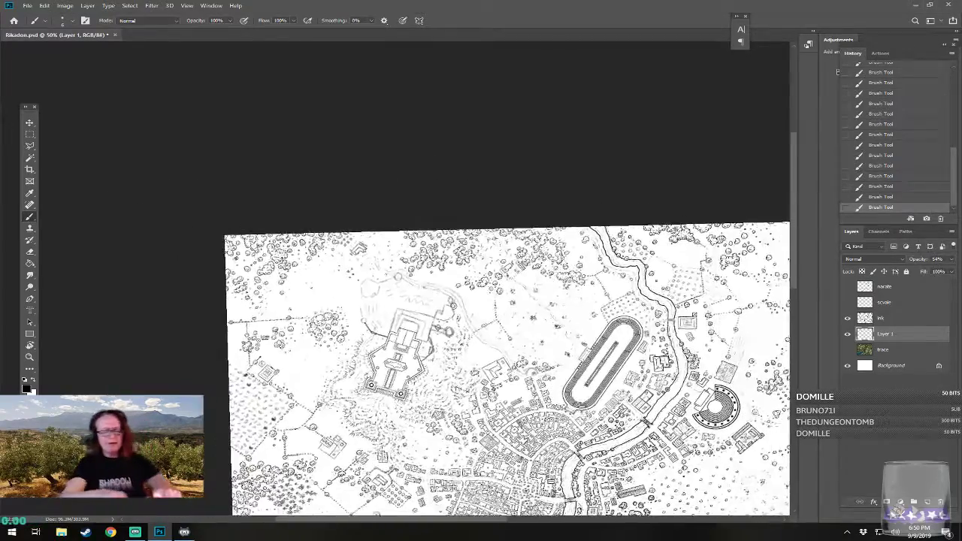
{"action": "left_click_drag", "start_coordinate": [482, 303], "coordinate": [456, 260]}
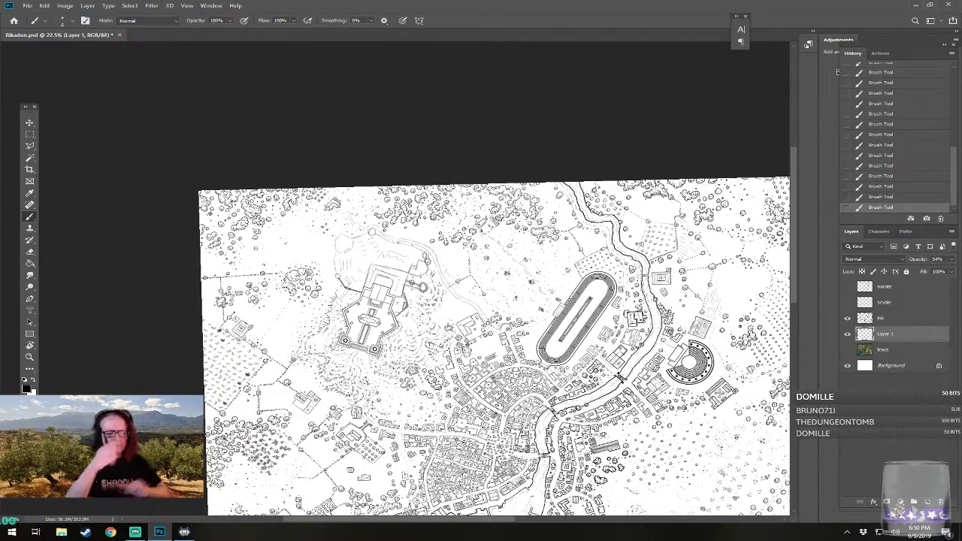
{"action": "left_click_drag", "start_coordinate": [519, 324], "coordinate": [348, 180]}
{"action": "scroll", "coordinate": [348, 180], "scroll_direction": "down", "scroll_amount": 2}
{"action": "scroll", "coordinate": [348, 180], "scroll_direction": "up", "scroll_amount": 2}
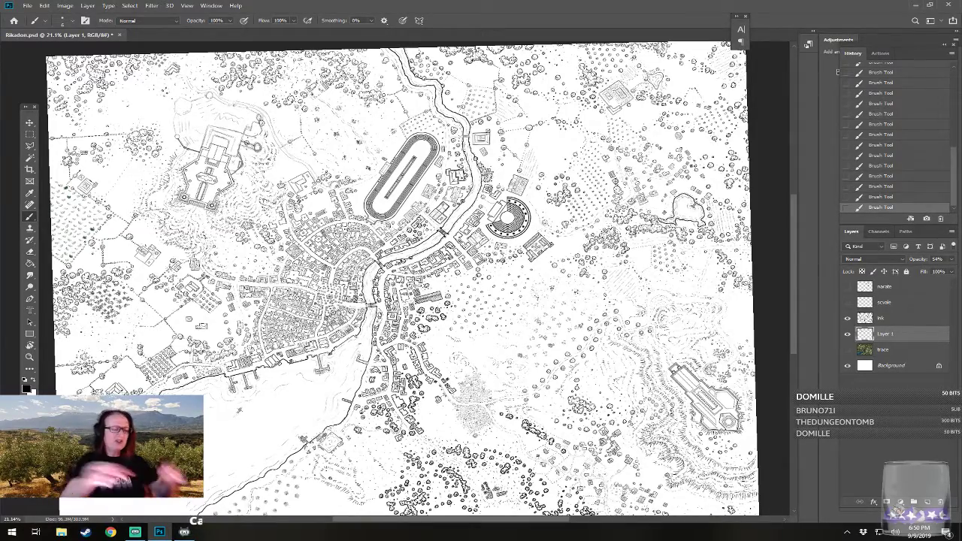
{"action": "scroll", "coordinate": [203, 173], "scroll_direction": "up", "scroll_amount": 3}
{"action": "scroll", "coordinate": [323, 348], "scroll_direction": "up", "scroll_amount": 2}
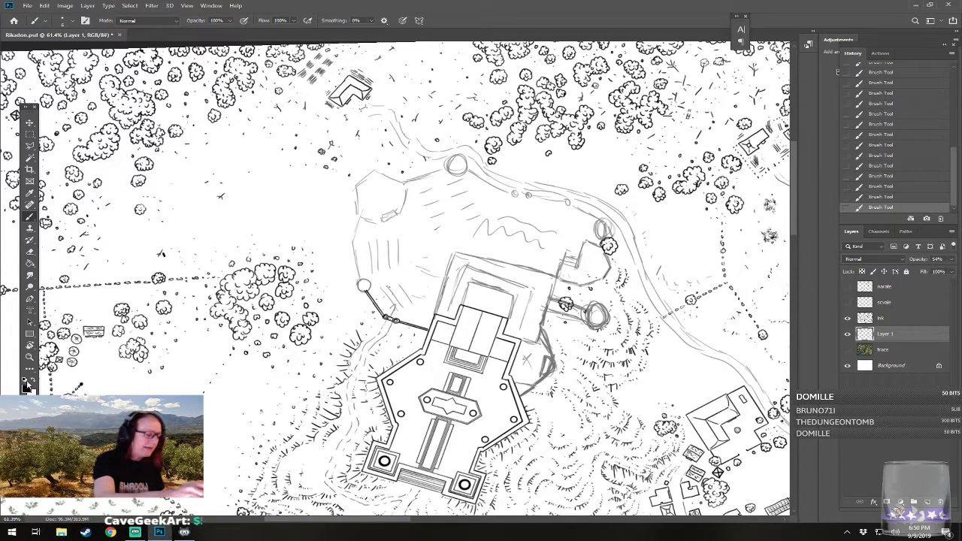
- Activate the ink layer and ink the west and north outer walls of the rectangular block at the fortress's north end
{"action": "left_click", "coordinate": [889, 320]}
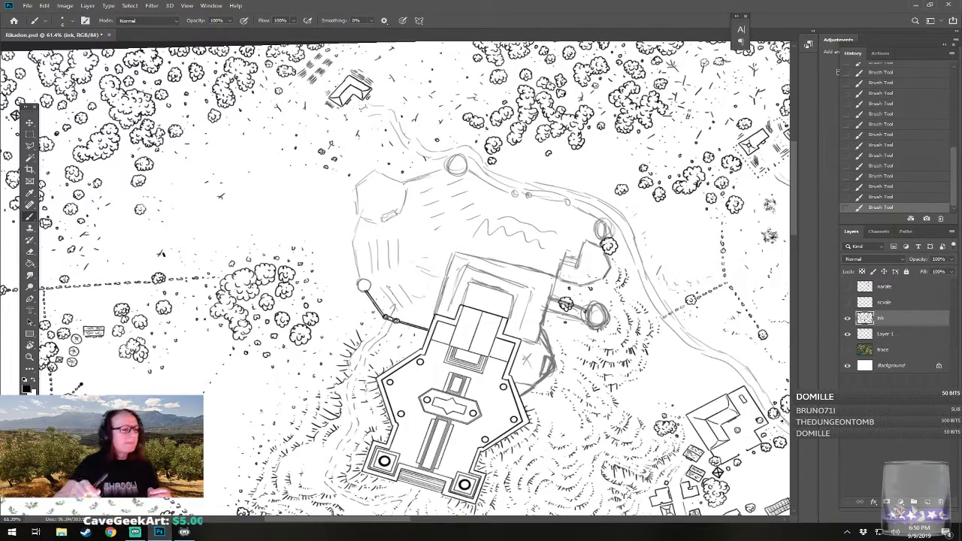
{"action": "scroll", "coordinate": [364, 221], "scroll_direction": "up", "scroll_amount": 2}
{"action": "mouse_move", "coordinate": [363, 221]}
{"action": "left_mouse_down"}
{"action": "mouse_move", "coordinate": [362, 245]}
{"action": "mouse_move", "coordinate": [293, 210]}
{"action": "left_mouse_up"}
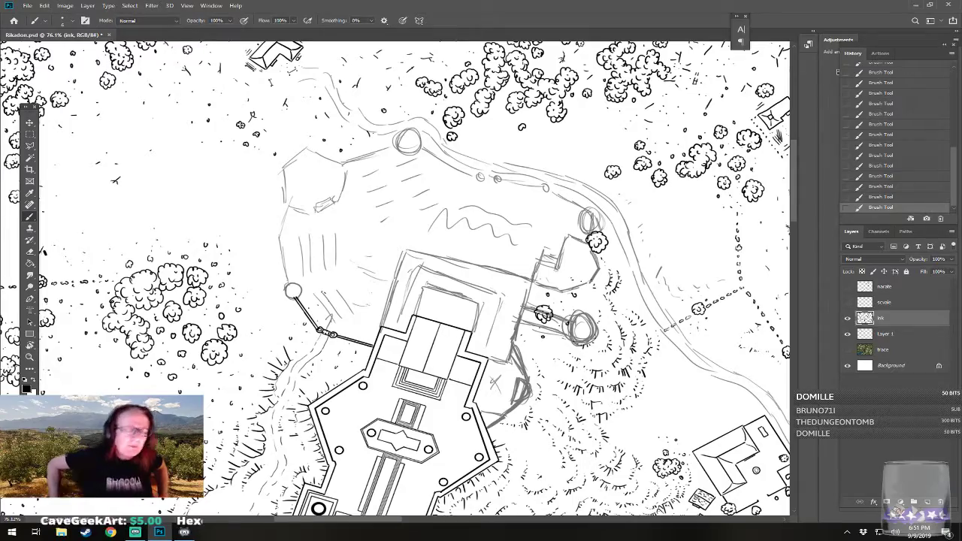
{"action": "scroll", "coordinate": [475, 324], "scroll_direction": "up", "scroll_amount": 1}
{"action": "left_click_drag", "start_coordinate": [475, 324], "coordinate": [473, 352]}
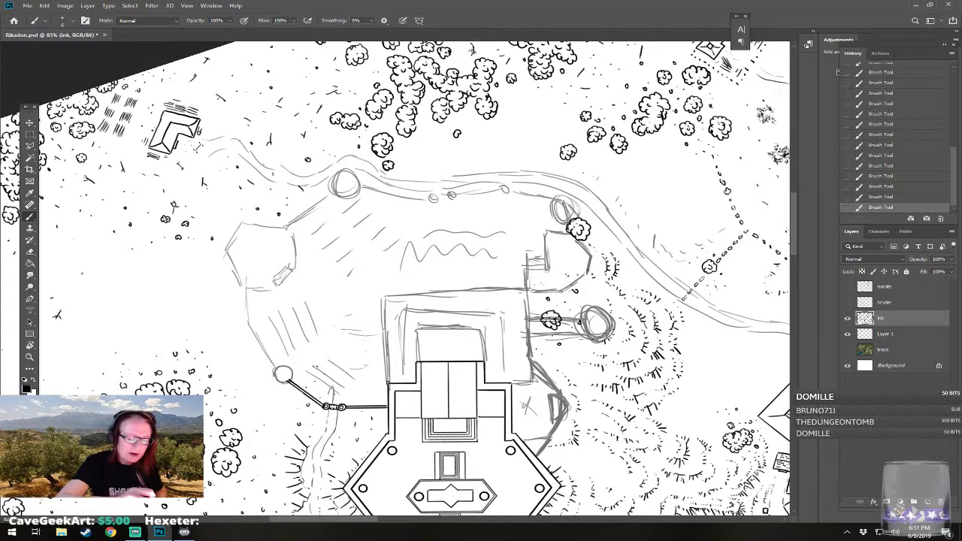
{"action": "left_click_drag", "start_coordinate": [388, 384], "coordinate": [388, 298]}
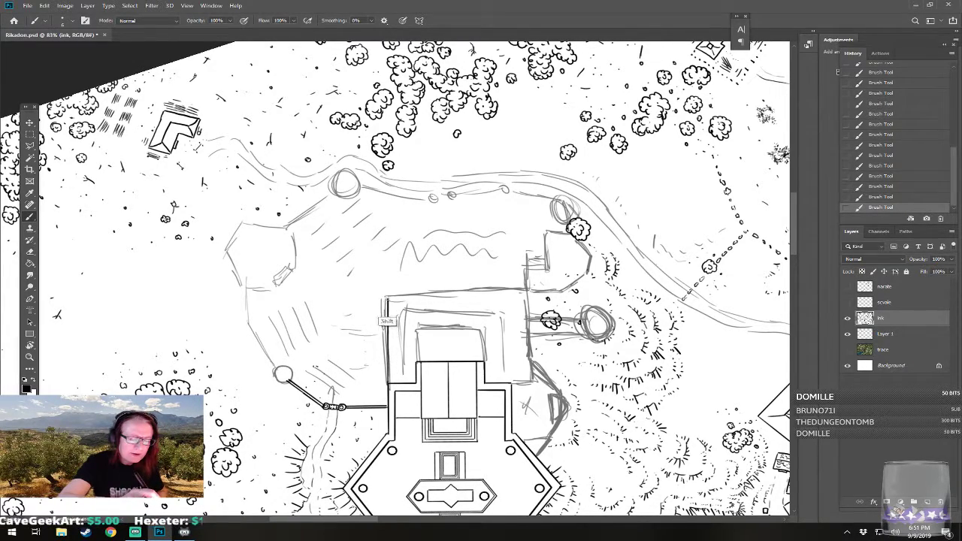
{"action": "mouse_move", "coordinate": [388, 384]}
{"action": "left_mouse_down"}
{"action": "mouse_move", "coordinate": [388, 325]}
{"action": "mouse_move", "coordinate": [400, 295]}
{"action": "mouse_move", "coordinate": [528, 294]}
{"action": "left_mouse_up"}
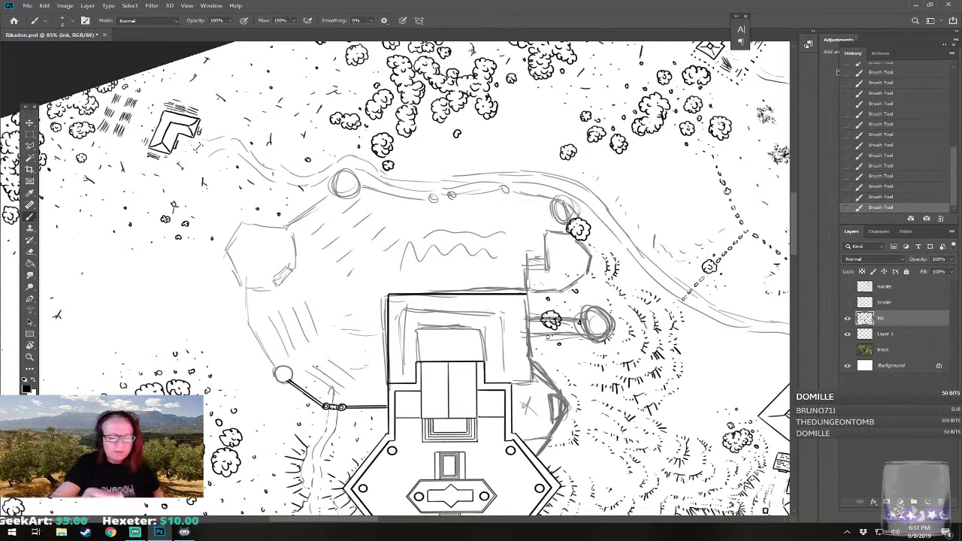
- Ink the short south edge and the east wall of the northern block, closing its outline against the fortress
{"action": "left_click_drag", "start_coordinate": [510, 383], "coordinate": [532, 383]}
{"action": "key", "text": "ctrl+z"}
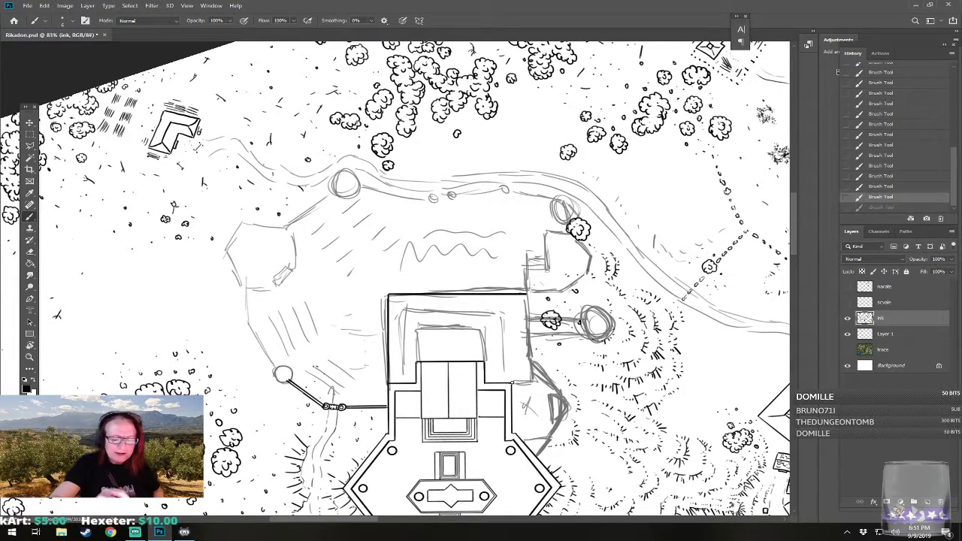
{"action": "left_click", "coordinate": [512, 383]}
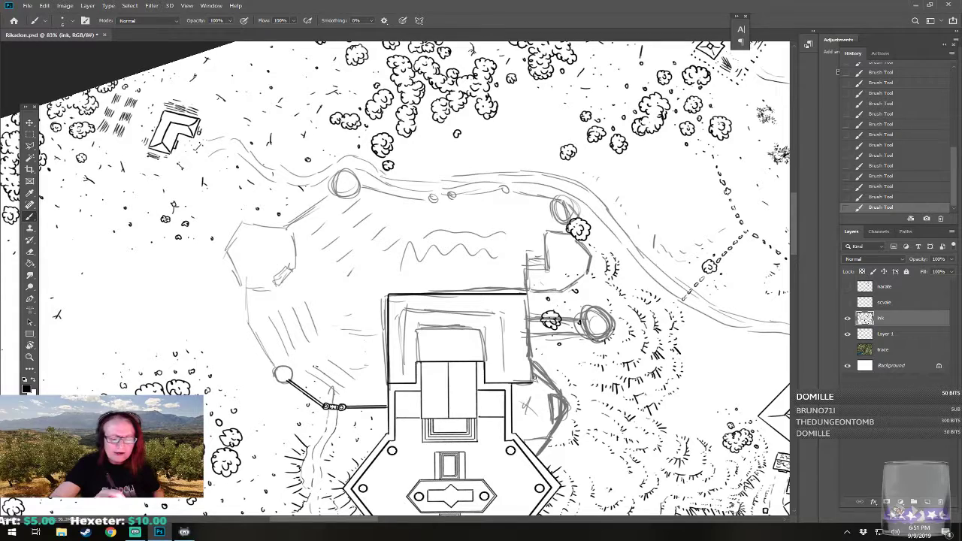
{"action": "left_click_drag", "start_coordinate": [529, 344], "coordinate": [527, 293]}
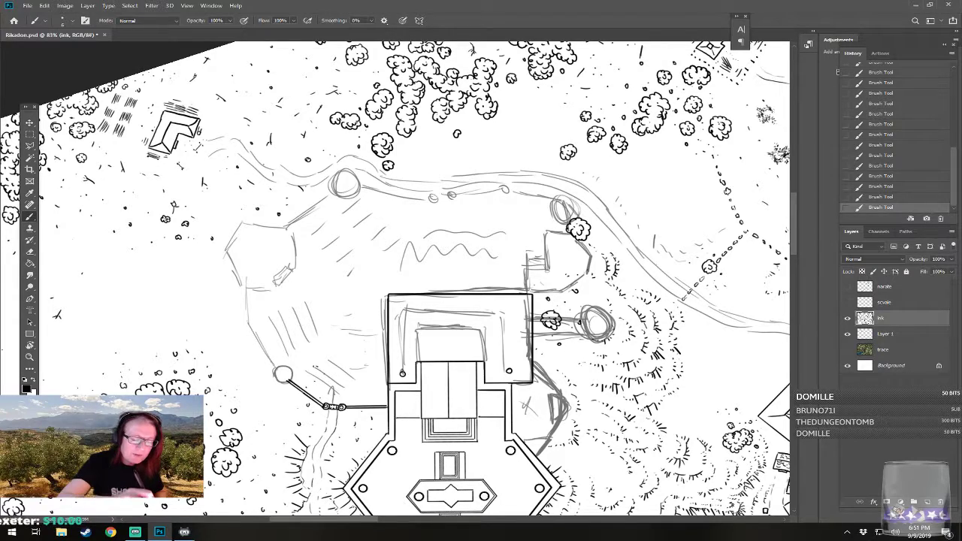
- Ink a U-shaped inner line parallel to the northern block's outer walls, with small circles at its corners and ends
{"action": "mouse_move", "coordinate": [403, 372]}
{"action": "left_mouse_down"}
{"action": "mouse_move", "coordinate": [404, 310]}
{"action": "mouse_move", "coordinate": [442, 309]}
{"action": "left_mouse_up"}
{"action": "left_click", "coordinate": [507, 309], "text": "shift"}
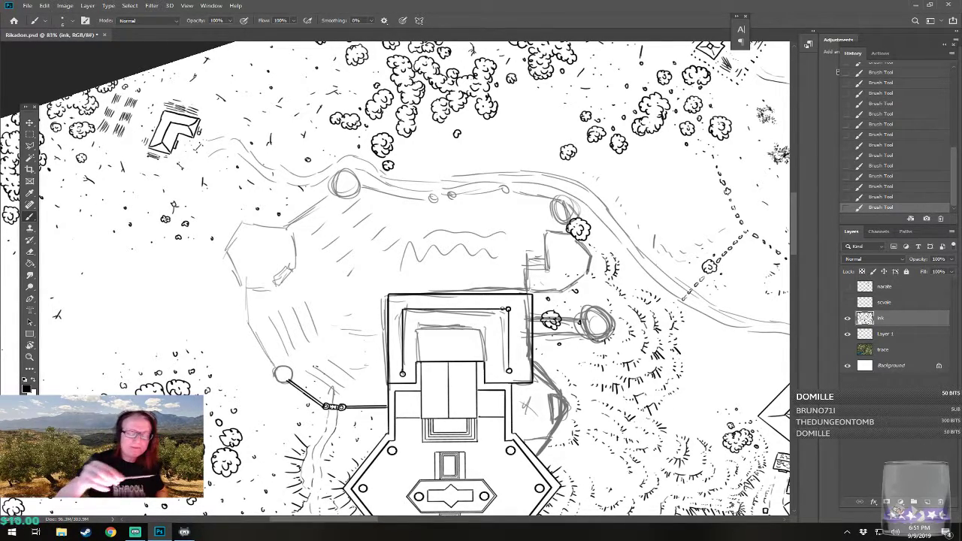
{"action": "left_click_drag", "start_coordinate": [403, 309], "coordinate": [409, 307]}
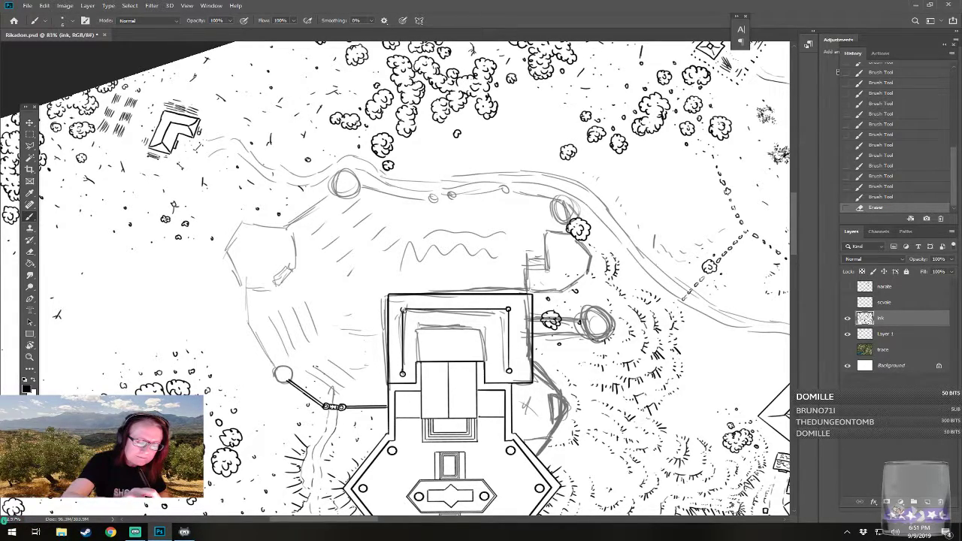
{"action": "left_click_drag", "start_coordinate": [403, 309], "coordinate": [401, 311]}
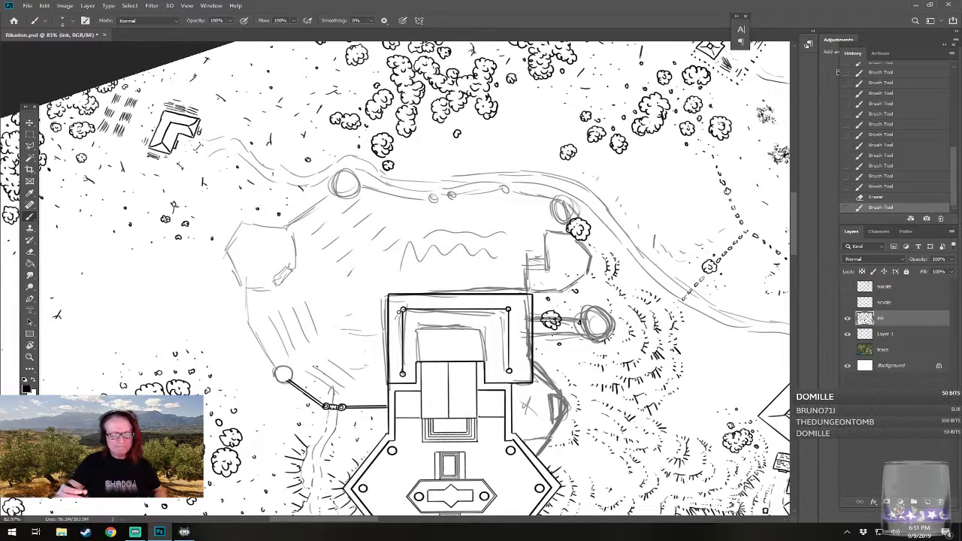
- Ink the rectangular outline of the small courtyard between the northern block's wings, directly north of the central hall
{"action": "left_click", "coordinate": [416, 362]}
{"action": "left_click", "coordinate": [418, 361]}
{"action": "mouse_move", "coordinate": [417, 362]}
{"action": "left_mouse_down"}
{"action": "mouse_move", "coordinate": [417, 328]}
{"action": "mouse_move", "coordinate": [478, 330]}
{"action": "mouse_move", "coordinate": [482, 378]}
{"action": "mouse_move", "coordinate": [485, 330]}
{"action": "left_mouse_up"}
{"action": "left_click", "coordinate": [416, 330]}
{"action": "left_click", "coordinate": [484, 362]}
{"action": "left_click", "coordinate": [485, 331]}
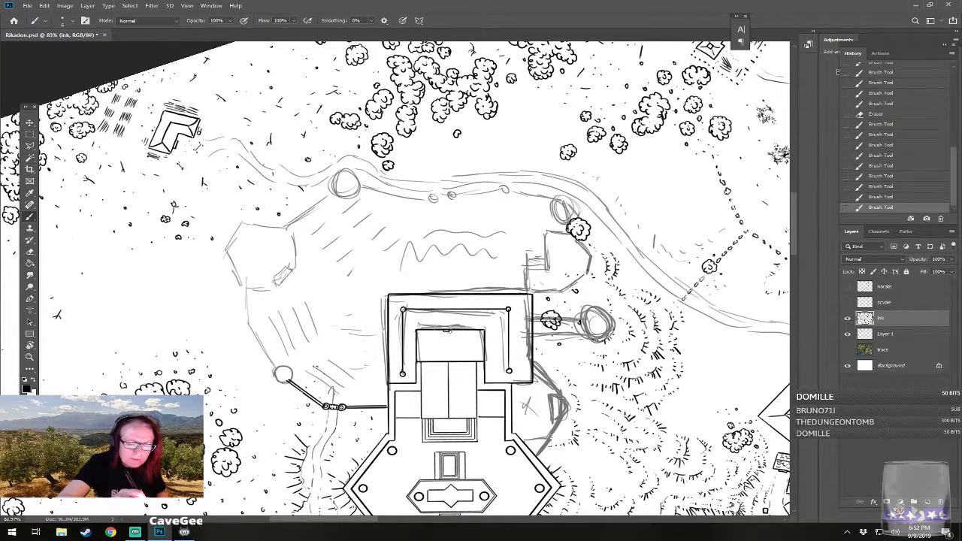
- Add doorways and steps along the courtyard's edges, and a central tree with curved paths, shrubs and dots inside it
{"action": "left_click_drag", "start_coordinate": [448, 331], "coordinate": [419, 352]}
{"action": "left_click_drag", "start_coordinate": [483, 340], "coordinate": [484, 353]}
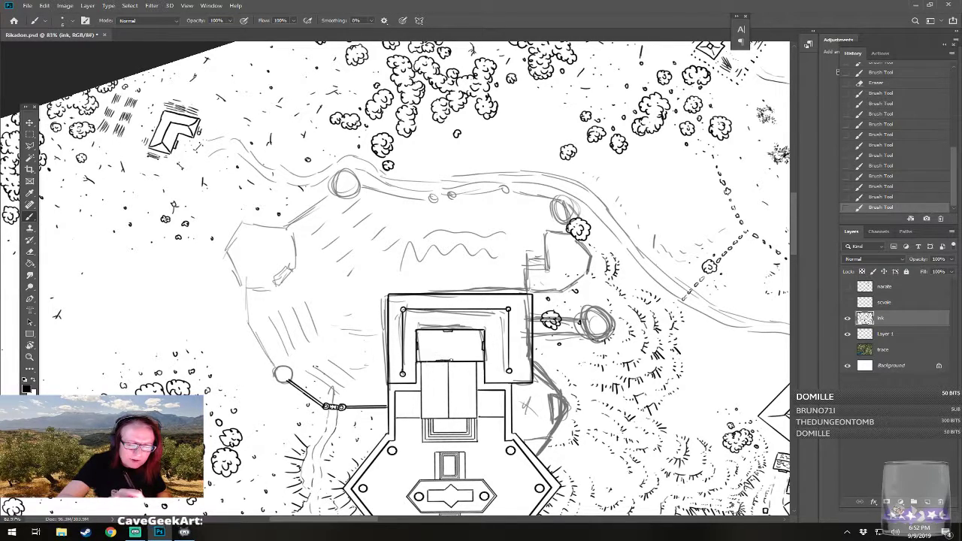
{"action": "mouse_move", "coordinate": [460, 360]}
{"action": "left_mouse_down"}
{"action": "mouse_move", "coordinate": [436, 358]}
{"action": "mouse_move", "coordinate": [461, 361]}
{"action": "mouse_move", "coordinate": [481, 335]}
{"action": "left_mouse_up"}
{"action": "scroll", "coordinate": [481, 334], "scroll_direction": "up", "scroll_amount": 3}
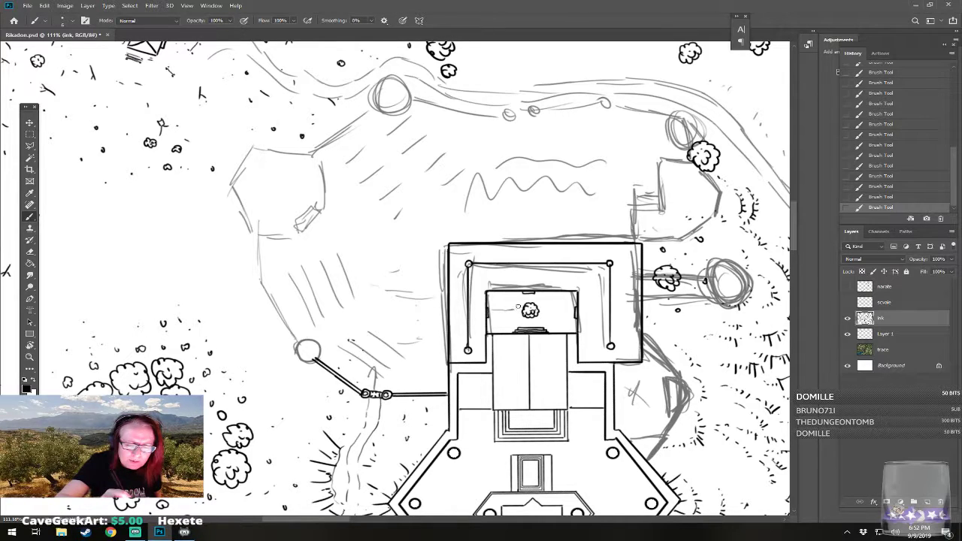
{"action": "left_click_drag", "start_coordinate": [495, 313], "coordinate": [516, 313]}
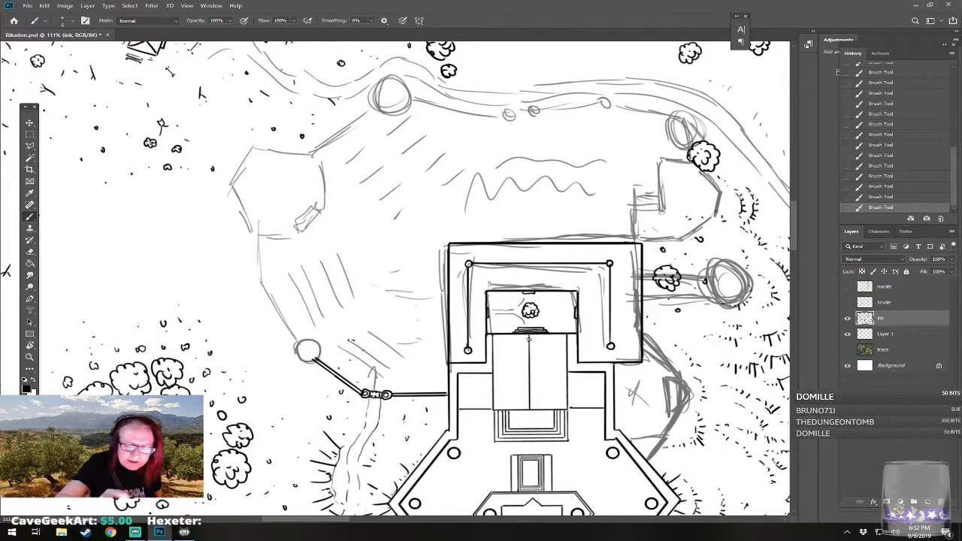
{"action": "left_click_drag", "start_coordinate": [548, 315], "coordinate": [557, 315]}
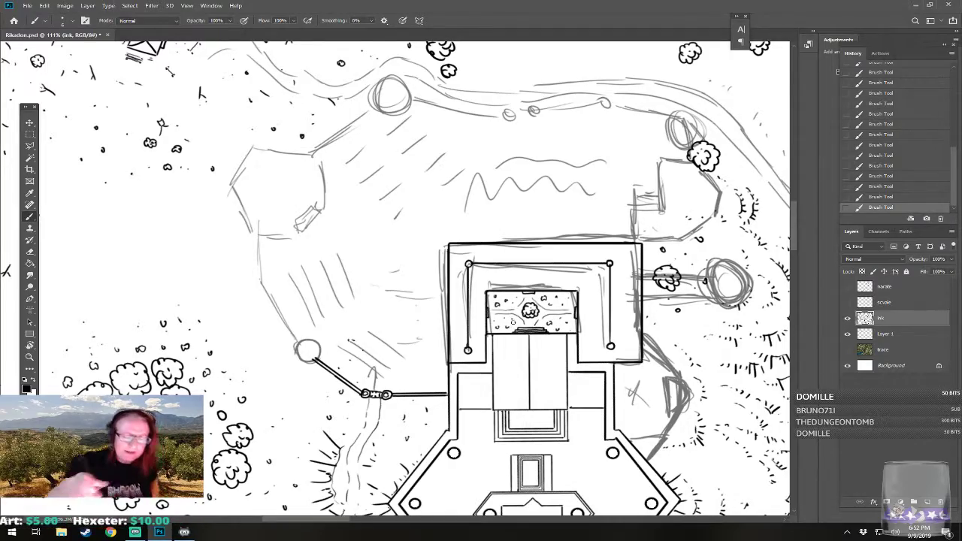
- Ink a row of small scalloped tiles down the west side of the central hall's roof ridge and start one on the east side
{"action": "scroll", "coordinate": [481, 350], "scroll_direction": "down", "scroll_amount": 6}
{"action": "scroll", "coordinate": [444, 406], "scroll_direction": "up", "scroll_amount": 3}
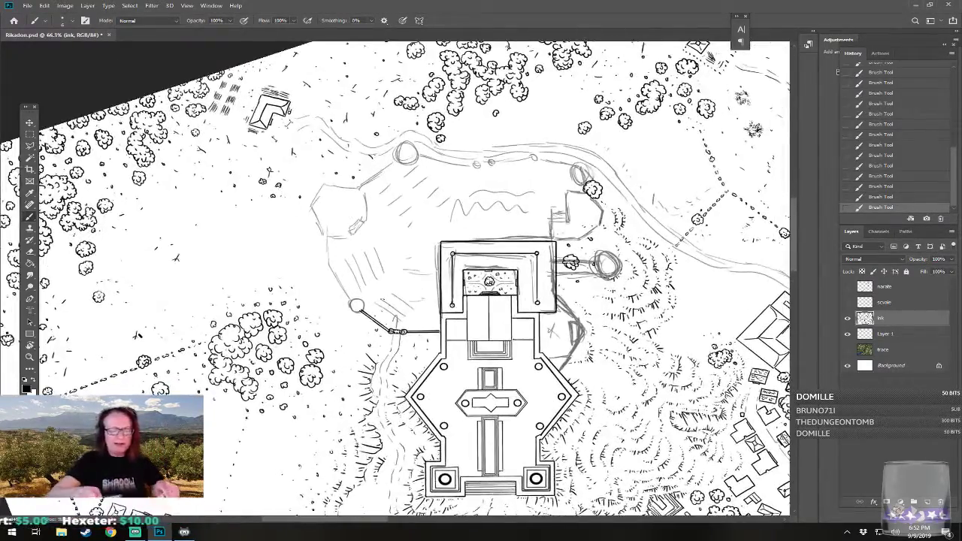
{"action": "scroll", "coordinate": [490, 264], "scroll_direction": "up", "scroll_amount": 3}
{"action": "scroll", "coordinate": [394, 474], "scroll_direction": "up", "scroll_amount": 1}
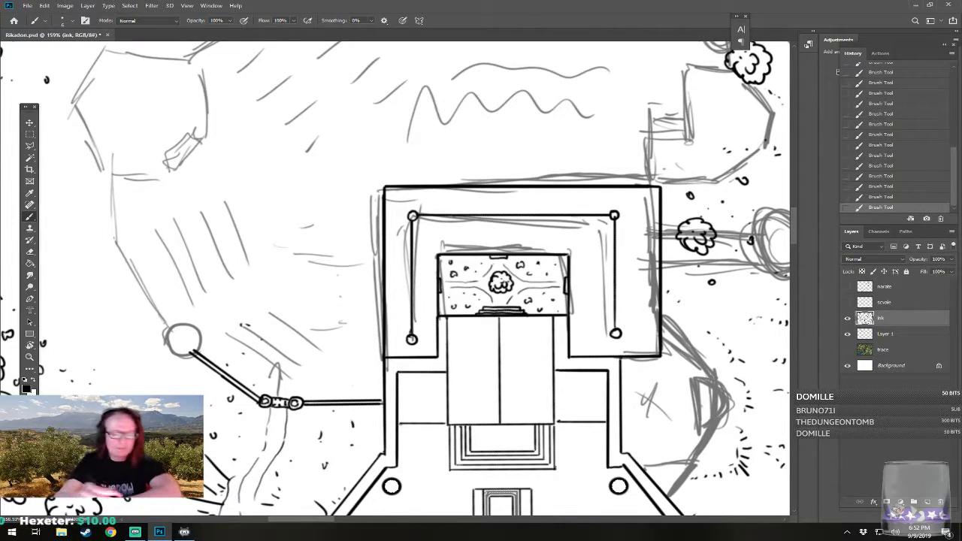
{"action": "mouse_move", "coordinate": [495, 331]}
{"action": "left_mouse_down"}
{"action": "mouse_move", "coordinate": [491, 328]}
{"action": "mouse_move", "coordinate": [495, 421]}
{"action": "left_mouse_up"}
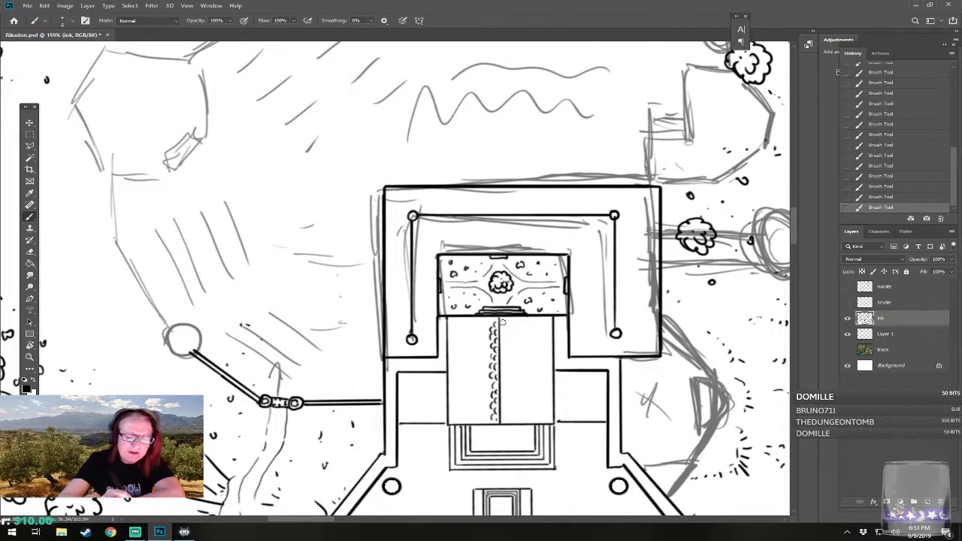
{"action": "mouse_move", "coordinate": [503, 331]}
{"action": "left_mouse_down"}
{"action": "mouse_move", "coordinate": [503, 352]}
{"action": "mouse_move", "coordinate": [466, 339]}
{"action": "mouse_move", "coordinate": [514, 370]}
{"action": "mouse_move", "coordinate": [497, 372]}
{"action": "left_mouse_up"}
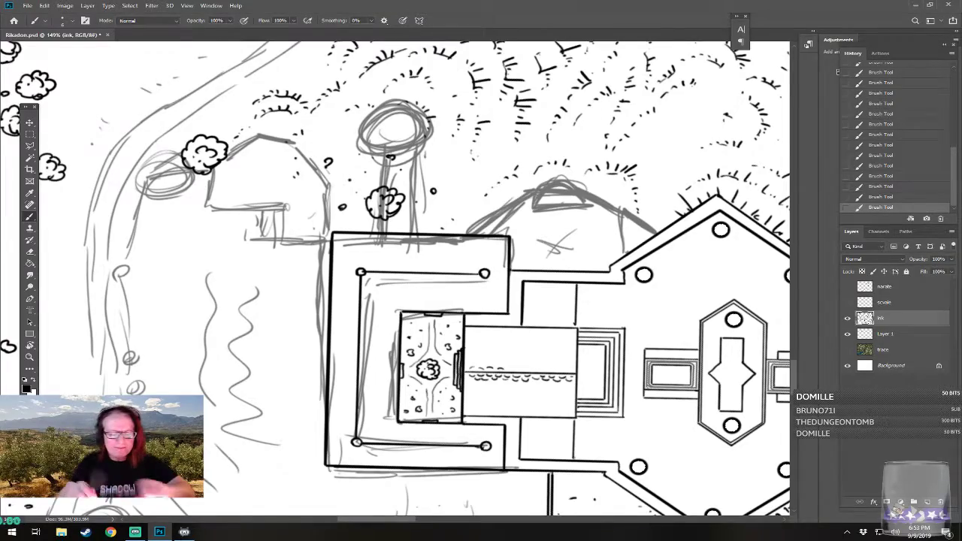
- Fill the east half of the central hall's roof with rows of scalloped tiles from the ridge to the eaves
{"action": "scroll", "coordinate": [567, 359], "scroll_direction": "up", "scroll_amount": 5}
{"action": "scroll", "coordinate": [346, 374], "scroll_direction": "up", "scroll_amount": 1}
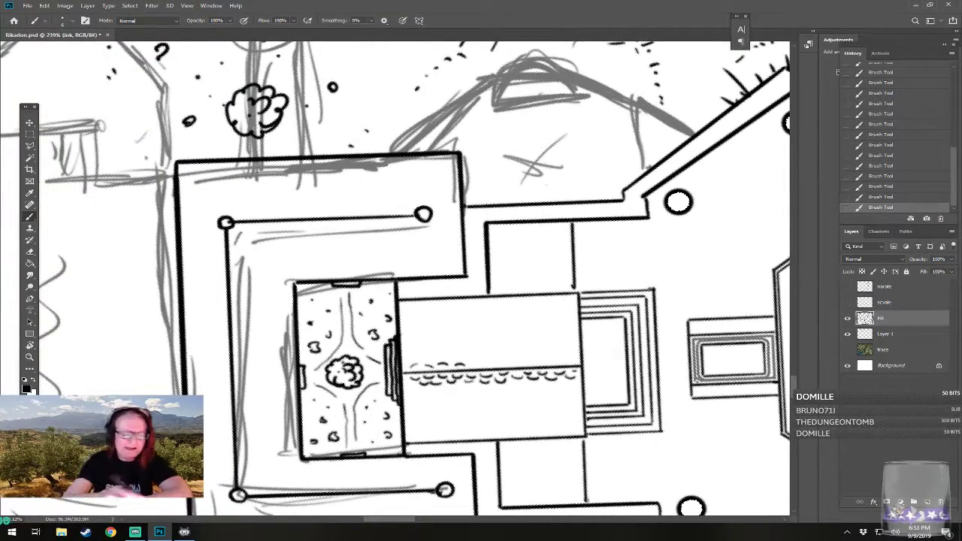
{"action": "mouse_move", "coordinate": [407, 362]}
{"action": "left_mouse_down"}
{"action": "mouse_move", "coordinate": [468, 366]}
{"action": "mouse_move", "coordinate": [532, 356]}
{"action": "mouse_move", "coordinate": [538, 364]}
{"action": "mouse_move", "coordinate": [564, 356]}
{"action": "mouse_move", "coordinate": [538, 353]}
{"action": "mouse_move", "coordinate": [560, 355]}
{"action": "mouse_move", "coordinate": [550, 350]}
{"action": "mouse_move", "coordinate": [569, 345]}
{"action": "mouse_move", "coordinate": [576, 359]}
{"action": "mouse_move", "coordinate": [559, 337]}
{"action": "mouse_move", "coordinate": [545, 345]}
{"action": "mouse_move", "coordinate": [556, 330]}
{"action": "mouse_move", "coordinate": [543, 334]}
{"action": "mouse_move", "coordinate": [555, 325]}
{"action": "mouse_move", "coordinate": [572, 335]}
{"action": "mouse_move", "coordinate": [554, 323]}
{"action": "mouse_move", "coordinate": [570, 319]}
{"action": "mouse_move", "coordinate": [551, 313]}
{"action": "mouse_move", "coordinate": [591, 295]}
{"action": "left_mouse_up"}
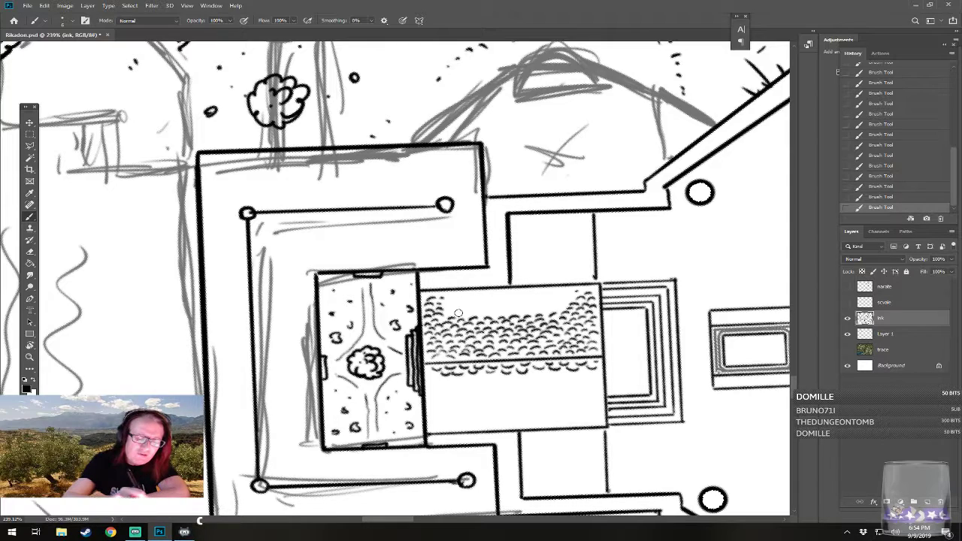
{"action": "mouse_move", "coordinate": [448, 309]}
{"action": "left_mouse_down"}
{"action": "mouse_move", "coordinate": [481, 313]}
{"action": "mouse_move", "coordinate": [496, 300]}
{"action": "left_mouse_up"}
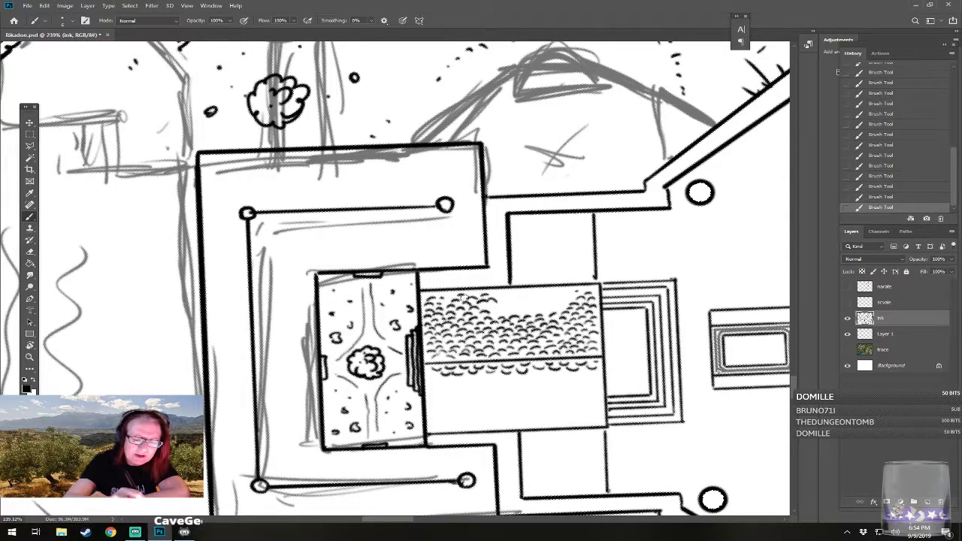
{"action": "left_click_drag", "start_coordinate": [499, 298], "coordinate": [522, 297]}
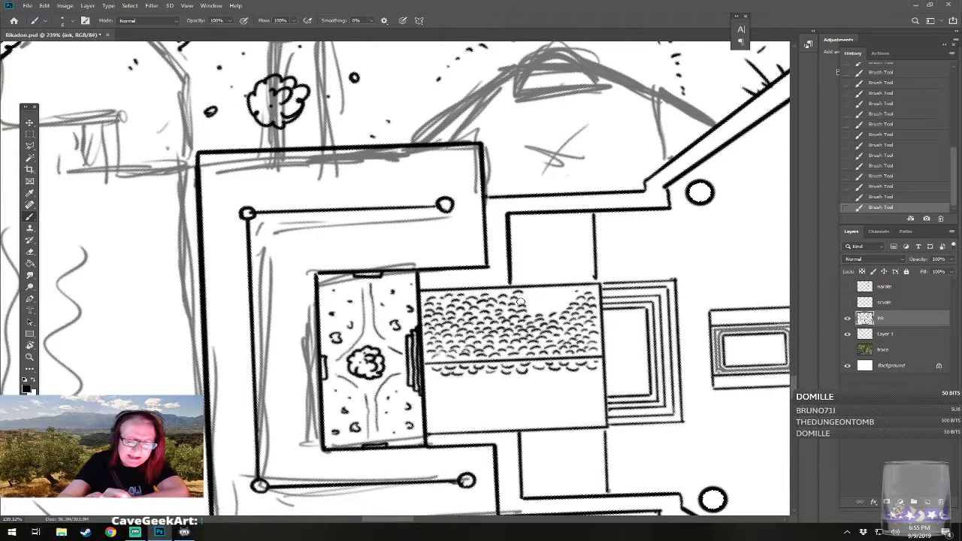
{"action": "mouse_move", "coordinate": [527, 295]}
{"action": "left_mouse_down"}
{"action": "mouse_move", "coordinate": [547, 313]}
{"action": "mouse_move", "coordinate": [544, 299]}
{"action": "mouse_move", "coordinate": [566, 308]}
{"action": "left_mouse_up"}
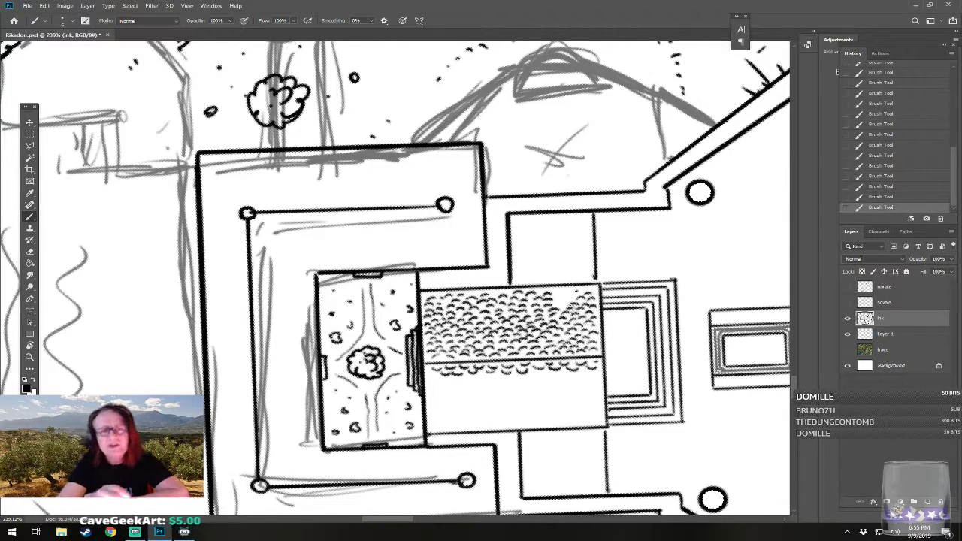
{"action": "left_click_drag", "start_coordinate": [558, 306], "coordinate": [569, 295]}
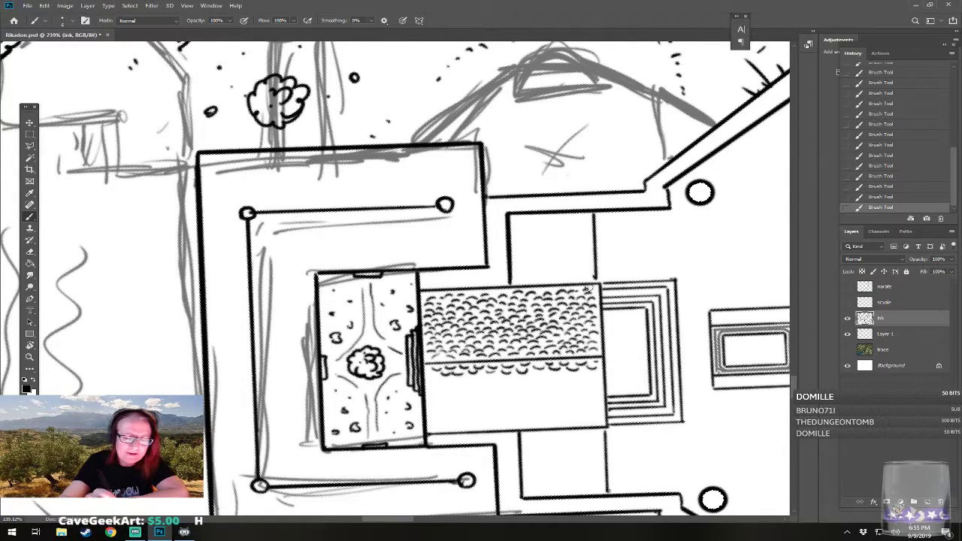
{"action": "left_click_drag", "start_coordinate": [508, 300], "coordinate": [581, 269]}
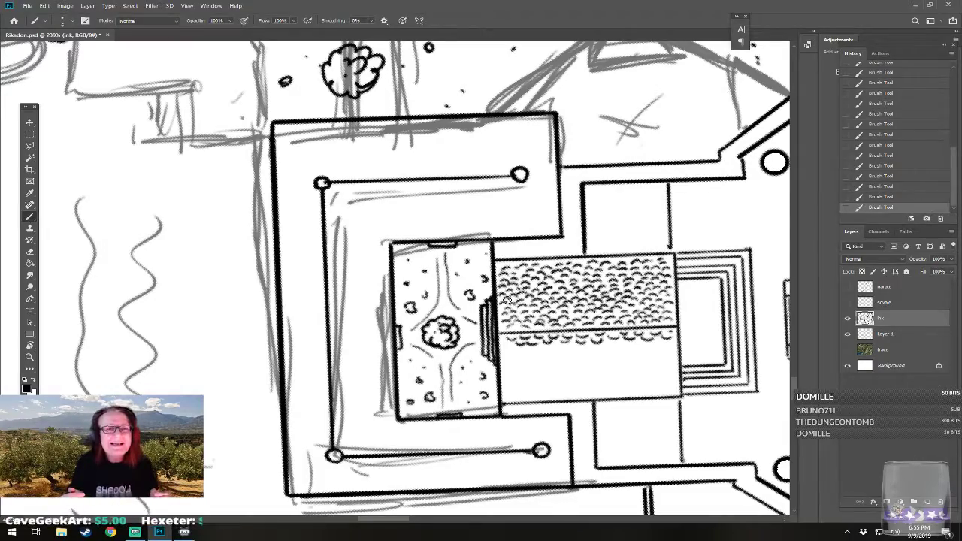
- Fill the remaining west half of the central hall's roof with rows of scalloped tiles up to its outer edge
{"action": "left_click_drag", "start_coordinate": [507, 299], "coordinate": [585, 460]}
{"action": "left_click_drag", "start_coordinate": [643, 437], "coordinate": [656, 294]}
{"action": "scroll", "coordinate": [627, 311], "scroll_direction": "up", "scroll_amount": 3}
{"action": "scroll", "coordinate": [482, 278], "scroll_direction": "up", "scroll_amount": 1}
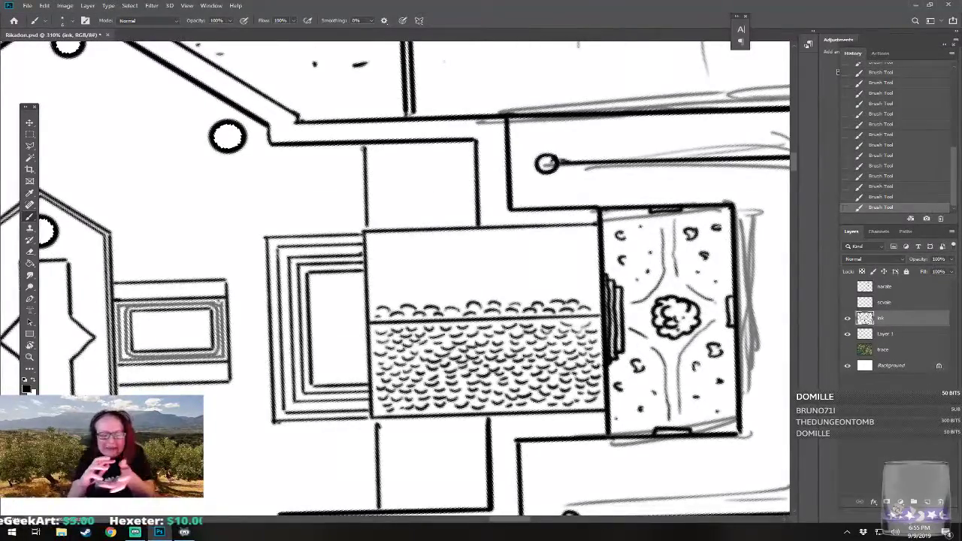
{"action": "left_click_drag", "start_coordinate": [482, 300], "coordinate": [498, 308]}
{"action": "scroll", "coordinate": [498, 307], "scroll_direction": "up", "scroll_amount": 2}
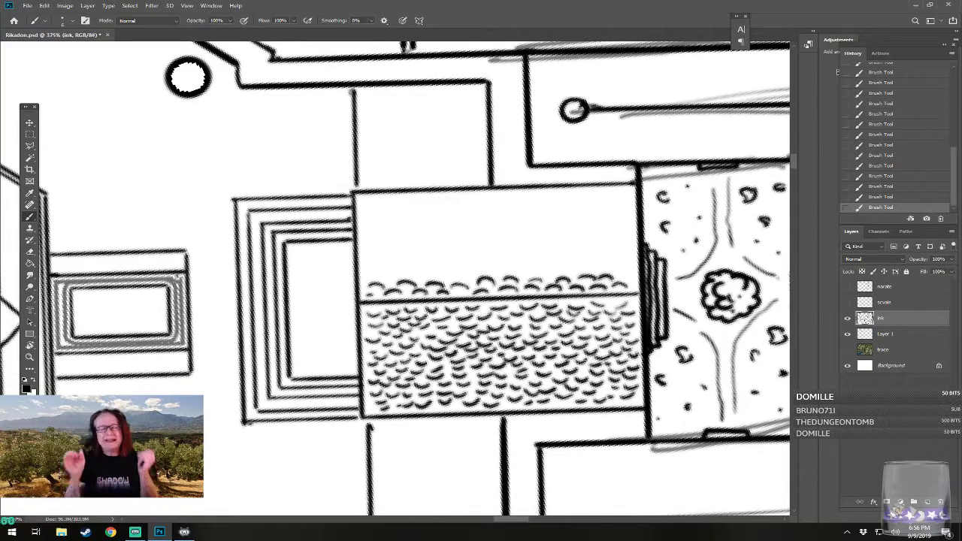
{"action": "left_click_drag", "start_coordinate": [395, 240], "coordinate": [438, 291]}
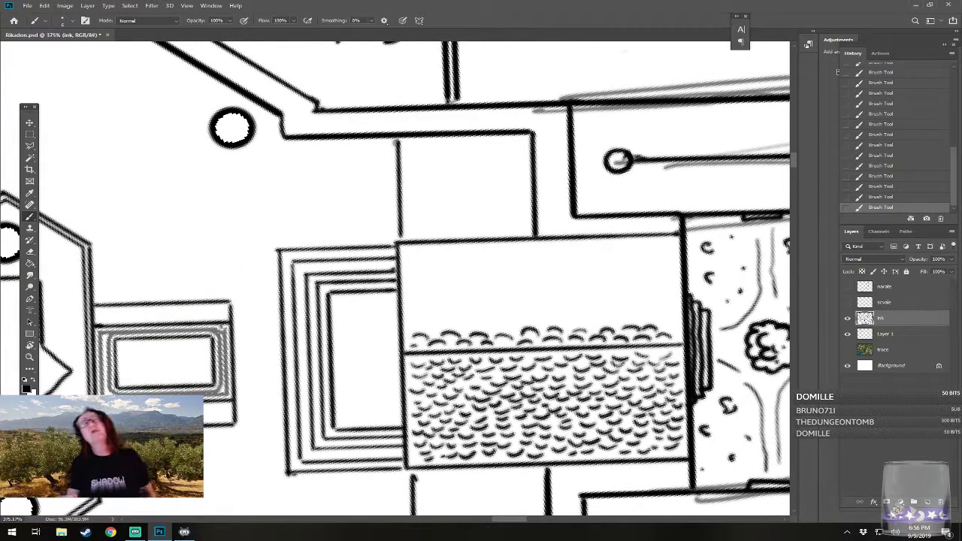
{"action": "mouse_move", "coordinate": [413, 330]}
{"action": "left_mouse_down"}
{"action": "mouse_move", "coordinate": [498, 333]}
{"action": "mouse_move", "coordinate": [532, 318]}
{"action": "mouse_move", "coordinate": [529, 326]}
{"action": "mouse_move", "coordinate": [681, 331]}
{"action": "left_mouse_up"}
{"action": "mouse_move", "coordinate": [406, 321]}
{"action": "left_mouse_down"}
{"action": "mouse_move", "coordinate": [424, 318]}
{"action": "mouse_move", "coordinate": [461, 324]}
{"action": "mouse_move", "coordinate": [448, 314]}
{"action": "mouse_move", "coordinate": [496, 329]}
{"action": "left_mouse_up"}
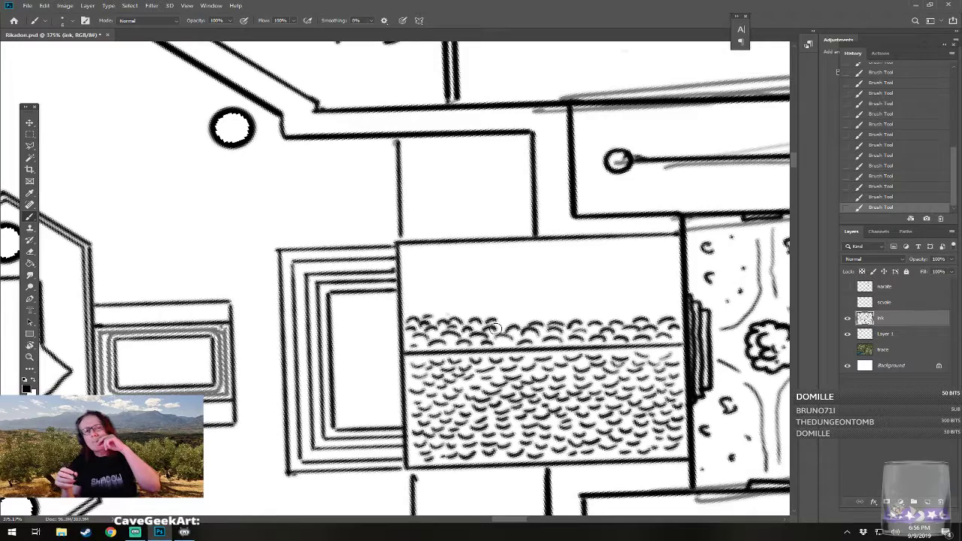
{"action": "mouse_move", "coordinate": [498, 324]}
{"action": "left_mouse_down"}
{"action": "mouse_move", "coordinate": [594, 310]}
{"action": "mouse_move", "coordinate": [574, 308]}
{"action": "mouse_move", "coordinate": [614, 317]}
{"action": "mouse_move", "coordinate": [673, 309]}
{"action": "mouse_move", "coordinate": [651, 309]}
{"action": "mouse_move", "coordinate": [666, 312]}
{"action": "left_mouse_up"}
{"action": "mouse_move", "coordinate": [406, 312]}
{"action": "left_mouse_down"}
{"action": "mouse_move", "coordinate": [458, 314]}
{"action": "mouse_move", "coordinate": [464, 305]}
{"action": "mouse_move", "coordinate": [479, 317]}
{"action": "mouse_move", "coordinate": [499, 308]}
{"action": "mouse_move", "coordinate": [522, 319]}
{"action": "mouse_move", "coordinate": [560, 316]}
{"action": "left_mouse_up"}
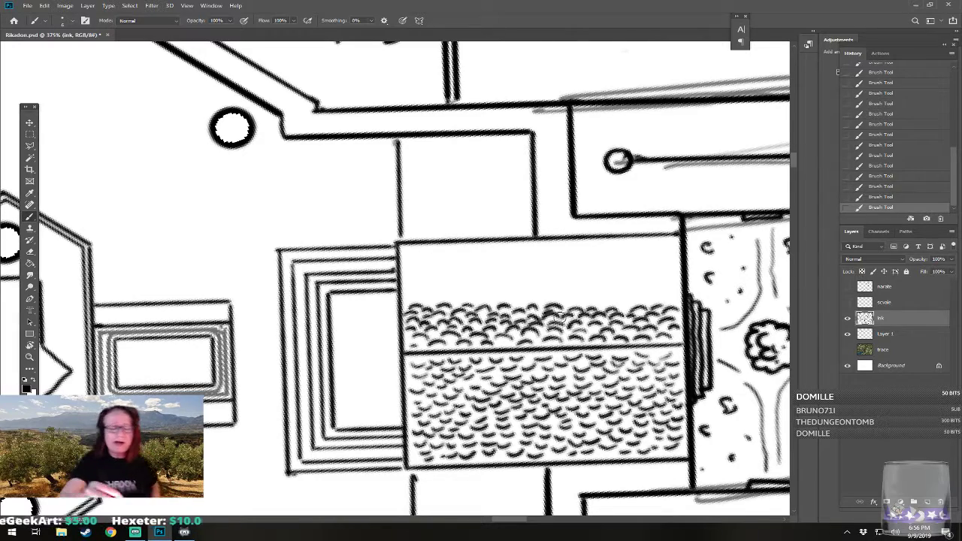
{"action": "mouse_move", "coordinate": [567, 304]}
{"action": "left_mouse_down"}
{"action": "mouse_move", "coordinate": [670, 299]}
{"action": "mouse_move", "coordinate": [641, 293]}
{"action": "mouse_move", "coordinate": [667, 293]}
{"action": "mouse_move", "coordinate": [644, 282]}
{"action": "mouse_move", "coordinate": [674, 279]}
{"action": "mouse_move", "coordinate": [647, 277]}
{"action": "mouse_move", "coordinate": [675, 272]}
{"action": "mouse_move", "coordinate": [660, 266]}
{"action": "left_mouse_up"}
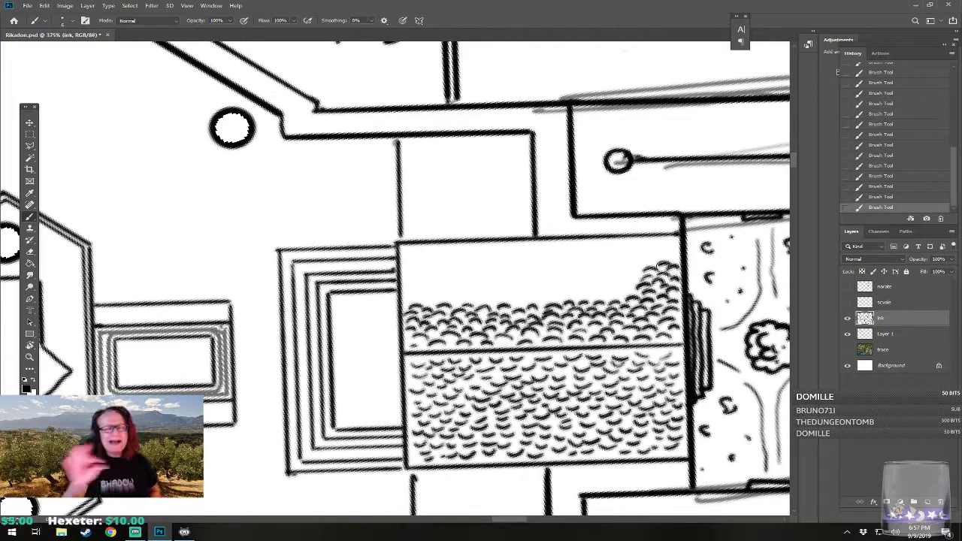
{"action": "mouse_move", "coordinate": [403, 304]}
{"action": "left_mouse_down"}
{"action": "mouse_move", "coordinate": [413, 291]}
{"action": "mouse_move", "coordinate": [436, 302]}
{"action": "mouse_move", "coordinate": [442, 288]}
{"action": "mouse_move", "coordinate": [427, 283]}
{"action": "mouse_move", "coordinate": [461, 288]}
{"action": "mouse_move", "coordinate": [449, 298]}
{"action": "mouse_move", "coordinate": [464, 301]}
{"action": "mouse_move", "coordinate": [452, 288]}
{"action": "mouse_move", "coordinate": [471, 293]}
{"action": "mouse_move", "coordinate": [468, 301]}
{"action": "mouse_move", "coordinate": [480, 300]}
{"action": "mouse_move", "coordinate": [475, 292]}
{"action": "mouse_move", "coordinate": [494, 298]}
{"action": "mouse_move", "coordinate": [488, 303]}
{"action": "mouse_move", "coordinate": [498, 286]}
{"action": "mouse_move", "coordinate": [504, 299]}
{"action": "mouse_move", "coordinate": [515, 291]}
{"action": "mouse_move", "coordinate": [530, 303]}
{"action": "mouse_move", "coordinate": [532, 293]}
{"action": "mouse_move", "coordinate": [542, 302]}
{"action": "mouse_move", "coordinate": [630, 290]}
{"action": "mouse_move", "coordinate": [595, 279]}
{"action": "mouse_move", "coordinate": [557, 285]}
{"action": "mouse_move", "coordinate": [569, 289]}
{"action": "mouse_move", "coordinate": [407, 280]}
{"action": "mouse_move", "coordinate": [419, 279]}
{"action": "mouse_move", "coordinate": [405, 270]}
{"action": "mouse_move", "coordinate": [429, 259]}
{"action": "mouse_move", "coordinate": [412, 252]}
{"action": "mouse_move", "coordinate": [444, 248]}
{"action": "mouse_move", "coordinate": [444, 272]}
{"action": "mouse_move", "coordinate": [453, 258]}
{"action": "mouse_move", "coordinate": [476, 276]}
{"action": "mouse_move", "coordinate": [476, 248]}
{"action": "mouse_move", "coordinate": [488, 272]}
{"action": "mouse_move", "coordinate": [482, 258]}
{"action": "mouse_move", "coordinate": [492, 248]}
{"action": "mouse_move", "coordinate": [500, 264]}
{"action": "mouse_move", "coordinate": [488, 280]}
{"action": "mouse_move", "coordinate": [509, 251]}
{"action": "mouse_move", "coordinate": [515, 279]}
{"action": "mouse_move", "coordinate": [516, 255]}
{"action": "mouse_move", "coordinate": [531, 267]}
{"action": "mouse_move", "coordinate": [532, 250]}
{"action": "mouse_move", "coordinate": [522, 275]}
{"action": "mouse_move", "coordinate": [542, 270]}
{"action": "mouse_move", "coordinate": [535, 254]}
{"action": "mouse_move", "coordinate": [556, 245]}
{"action": "mouse_move", "coordinate": [562, 261]}
{"action": "mouse_move", "coordinate": [551, 279]}
{"action": "mouse_move", "coordinate": [575, 245]}
{"action": "mouse_move", "coordinate": [573, 276]}
{"action": "mouse_move", "coordinate": [598, 245]}
{"action": "mouse_move", "coordinate": [601, 275]}
{"action": "mouse_move", "coordinate": [614, 249]}
{"action": "mouse_move", "coordinate": [621, 275]}
{"action": "mouse_move", "coordinate": [636, 244]}
{"action": "mouse_move", "coordinate": [633, 264]}
{"action": "mouse_move", "coordinate": [652, 245]}
{"action": "mouse_move", "coordinate": [662, 255]}
{"action": "mouse_move", "coordinate": [674, 251]}
{"action": "mouse_move", "coordinate": [634, 272]}
{"action": "left_mouse_up"}
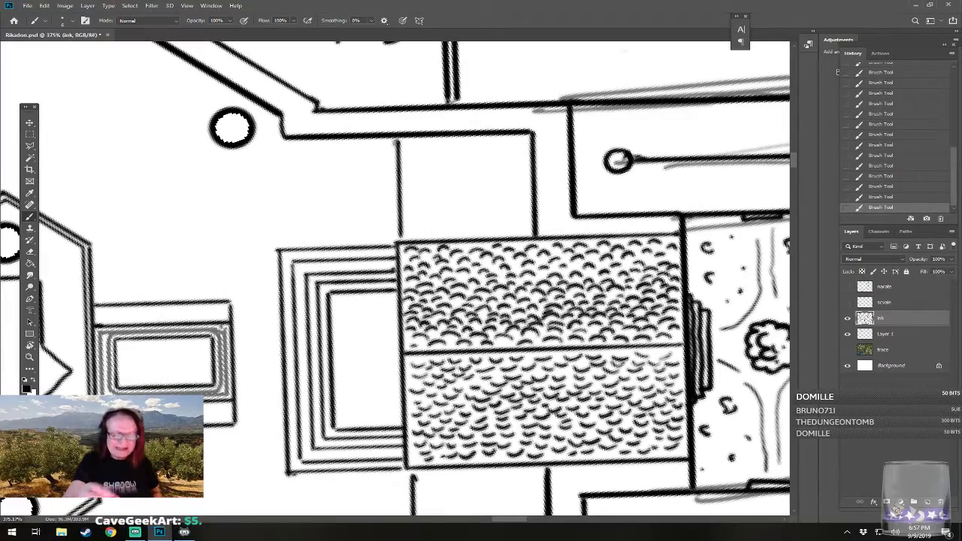
{"action": "scroll", "coordinate": [485, 432], "scroll_direction": "down", "scroll_amount": 12}
{"action": "left_click_drag", "start_coordinate": [485, 432], "coordinate": [499, 233]}
{"action": "scroll", "coordinate": [394, 278], "scroll_direction": "down", "scroll_amount": 5}
{"action": "scroll", "coordinate": [496, 282], "scroll_direction": "up", "scroll_amount": 3}
{"action": "scroll", "coordinate": [496, 316], "scroll_direction": "up", "scroll_amount": 5}
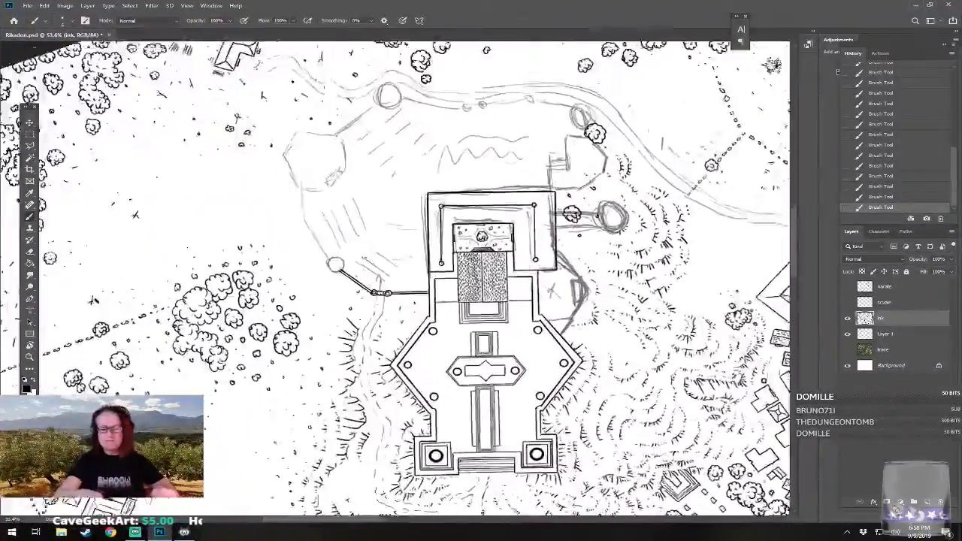
- Ink short diagonal hip lines from the ridge ends toward the roof corners of the U-shaped building around the courtyard
{"action": "scroll", "coordinate": [398, 278], "scroll_direction": "up", "scroll_amount": 2}
{"action": "left_click_drag", "start_coordinate": [481, 279], "coordinate": [443, 266]}
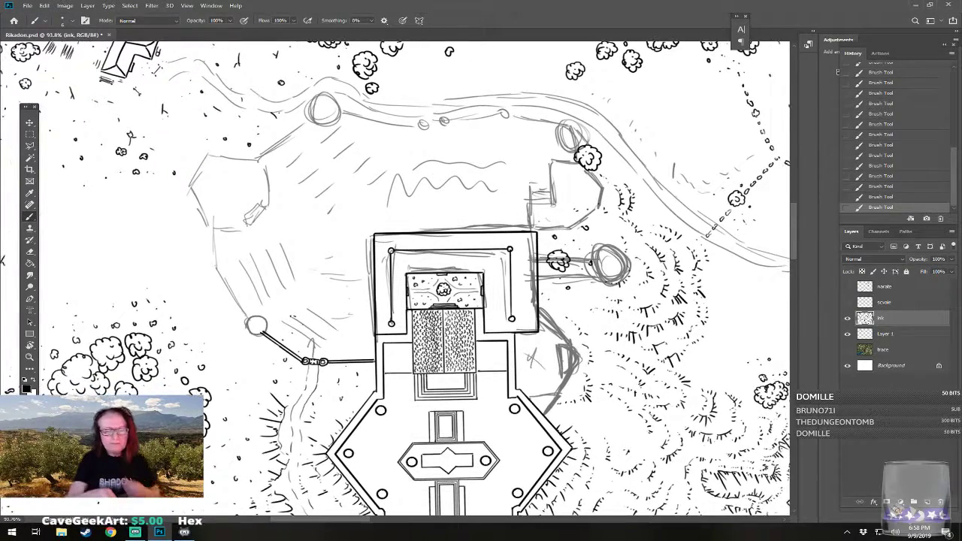
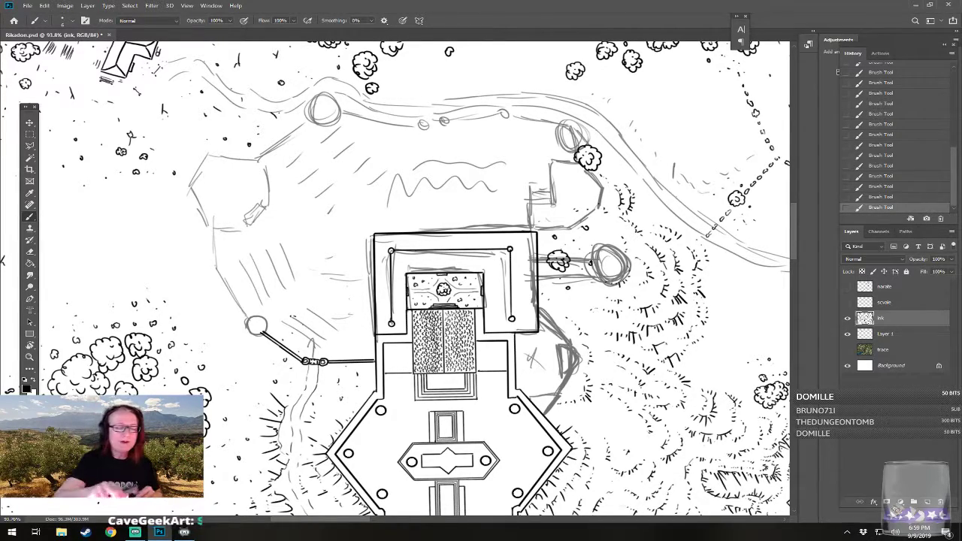
{"action": "left_click_drag", "start_coordinate": [403, 308], "coordinate": [421, 349]}
{"action": "scroll", "coordinate": [422, 348], "scroll_direction": "up", "scroll_amount": 5}
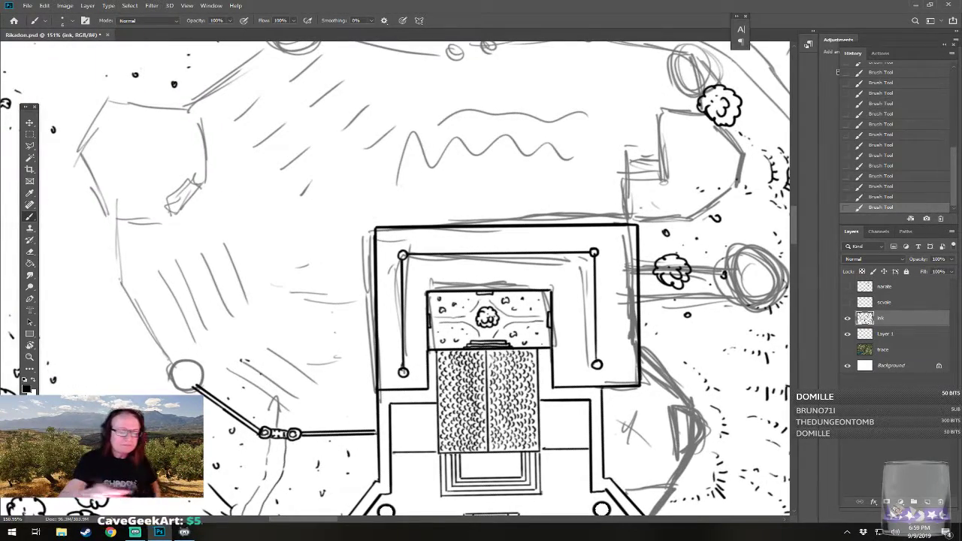
{"action": "mouse_move", "coordinate": [399, 375]}
{"action": "left_mouse_down"}
{"action": "mouse_move", "coordinate": [385, 383]}
{"action": "mouse_move", "coordinate": [423, 383]}
{"action": "left_mouse_up"}
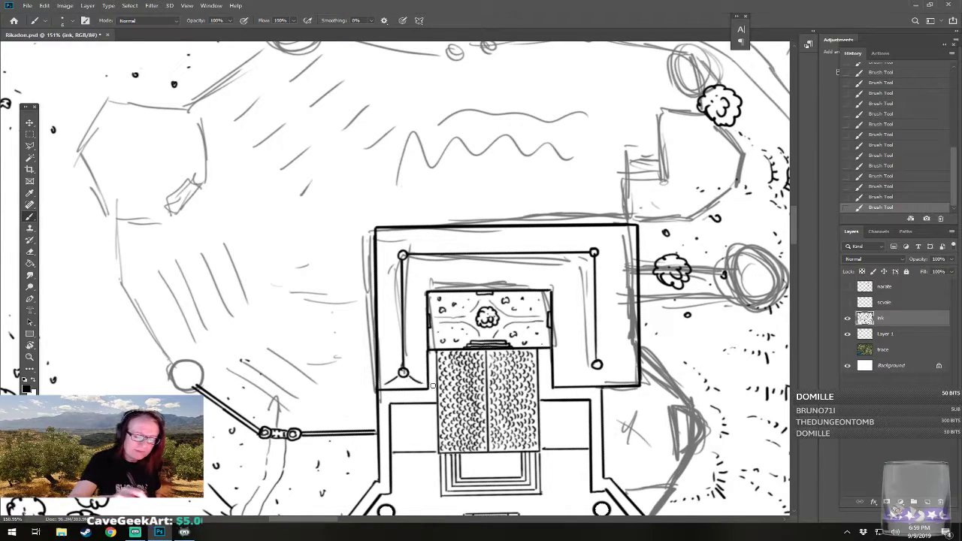
{"action": "mouse_move", "coordinate": [380, 234]}
{"action": "left_mouse_down"}
{"action": "mouse_move", "coordinate": [410, 256]}
{"action": "mouse_move", "coordinate": [415, 274]}
{"action": "left_mouse_up"}
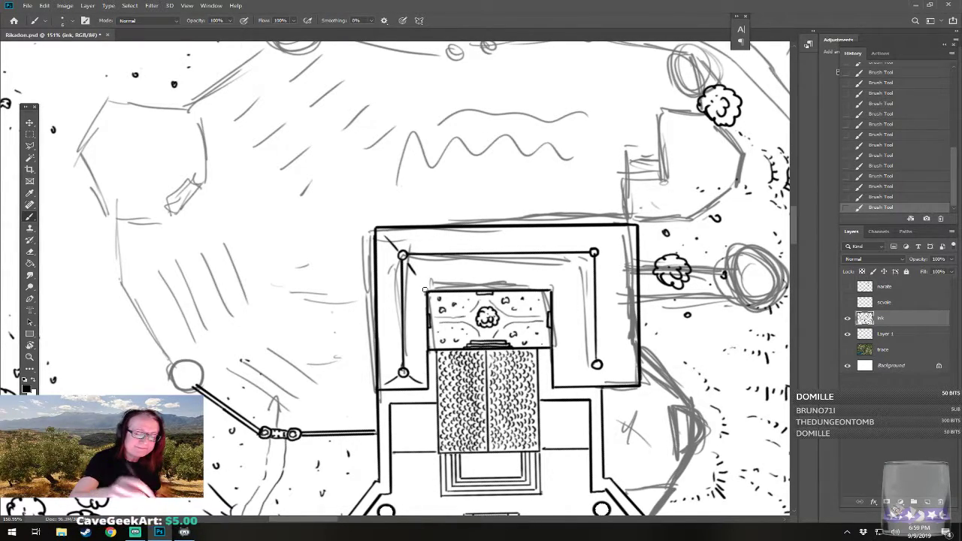
{"action": "mouse_move", "coordinate": [590, 257]}
{"action": "left_mouse_down"}
{"action": "mouse_move", "coordinate": [578, 267]}
{"action": "mouse_move", "coordinate": [624, 236]}
{"action": "left_mouse_up"}
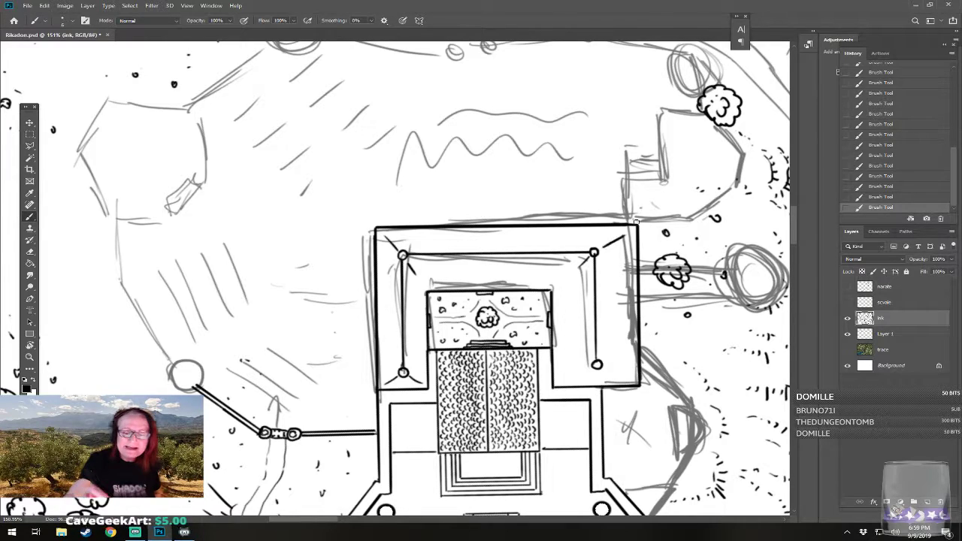
{"action": "mouse_move", "coordinate": [570, 380]}
{"action": "left_mouse_down"}
{"action": "mouse_move", "coordinate": [591, 368]}
{"action": "mouse_move", "coordinate": [624, 380]}
{"action": "mouse_move", "coordinate": [660, 325]}
{"action": "mouse_move", "coordinate": [702, 397]}
{"action": "mouse_move", "coordinate": [662, 422]}
{"action": "mouse_move", "coordinate": [692, 422]}
{"action": "mouse_move", "coordinate": [633, 426]}
{"action": "left_mouse_up"}
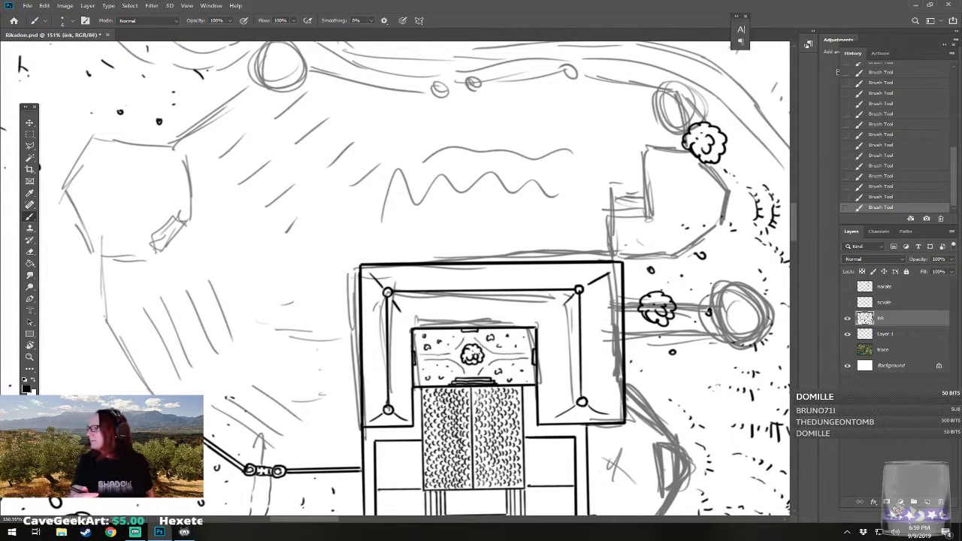
{"action": "mouse_move", "coordinate": [633, 426]}
{"action": "left_mouse_down"}
{"action": "mouse_move", "coordinate": [610, 400]}
{"action": "mouse_move", "coordinate": [618, 305]}
{"action": "mouse_move", "coordinate": [506, 323]}
{"action": "mouse_move", "coordinate": [515, 353]}
{"action": "mouse_move", "coordinate": [529, 345]}
{"action": "mouse_move", "coordinate": [510, 335]}
{"action": "mouse_move", "coordinate": [557, 348]}
{"action": "mouse_move", "coordinate": [600, 375]}
{"action": "mouse_move", "coordinate": [531, 362]}
{"action": "left_mouse_up"}
{"action": "scroll", "coordinate": [561, 394], "scroll_direction": "down", "scroll_amount": 5}
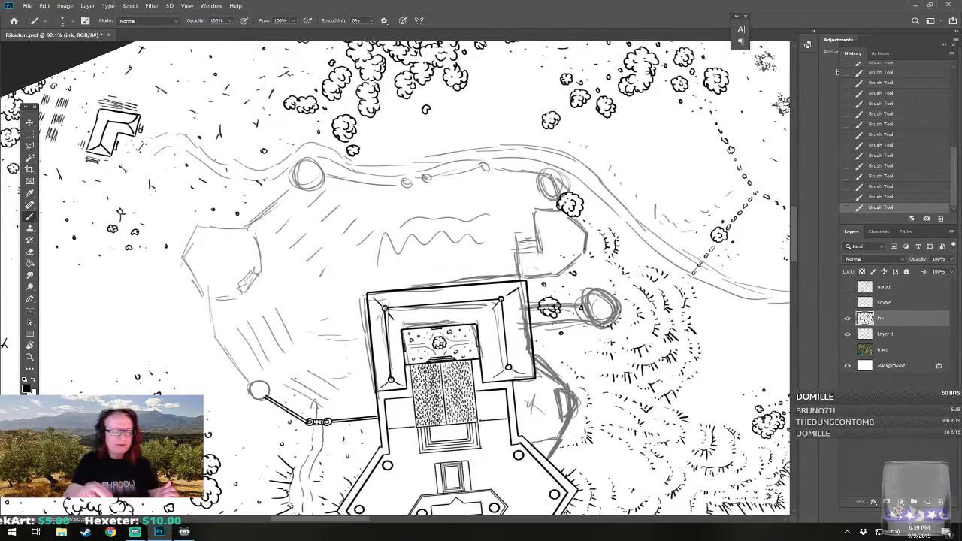
{"action": "left_click_drag", "start_coordinate": [387, 395], "coordinate": [408, 237]}
{"action": "scroll", "coordinate": [406, 397], "scroll_direction": "down", "scroll_amount": 4}
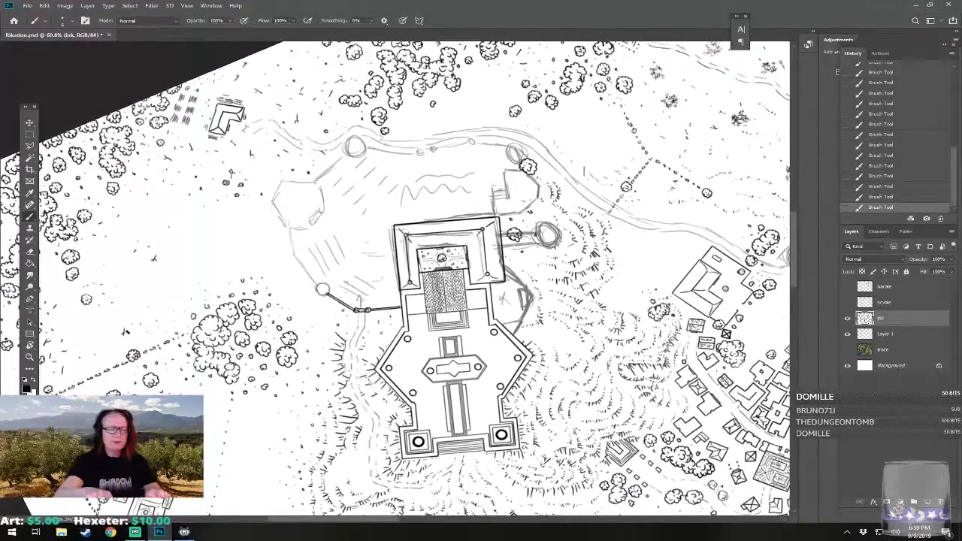
{"action": "scroll", "coordinate": [451, 301], "scroll_direction": "down", "scroll_amount": 3}
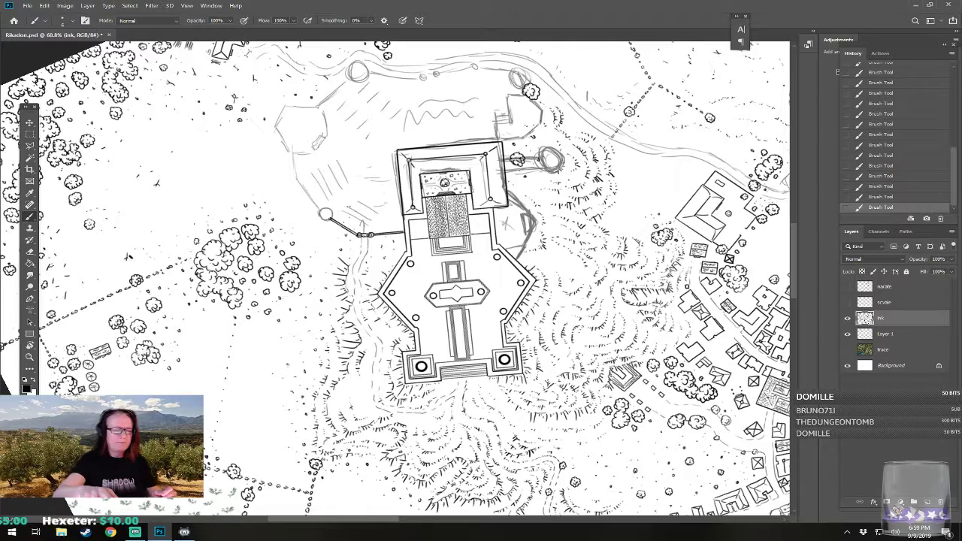
{"action": "left_click_drag", "start_coordinate": [406, 225], "coordinate": [436, 391]}
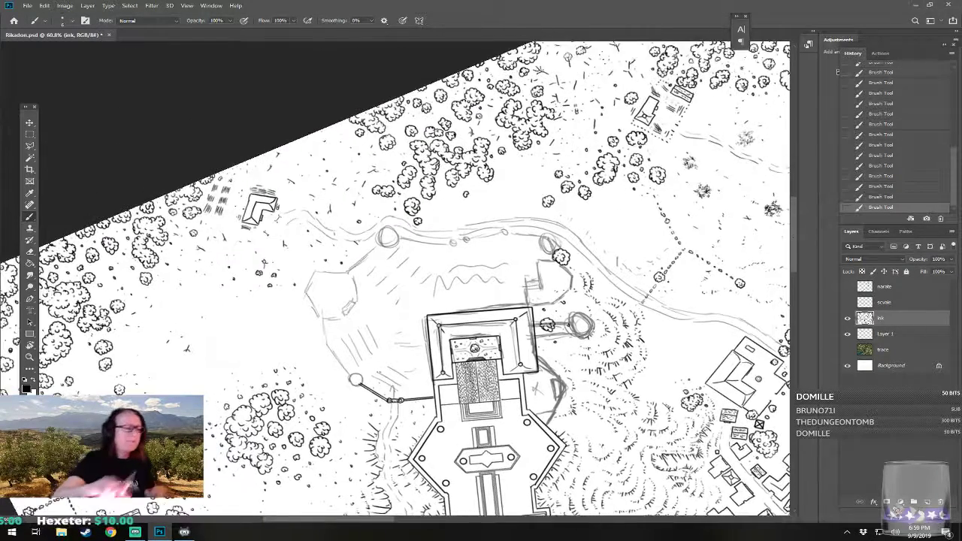
{"action": "left_click", "coordinate": [71, 21]}
{"action": "left_click", "coordinate": [72, 149]}
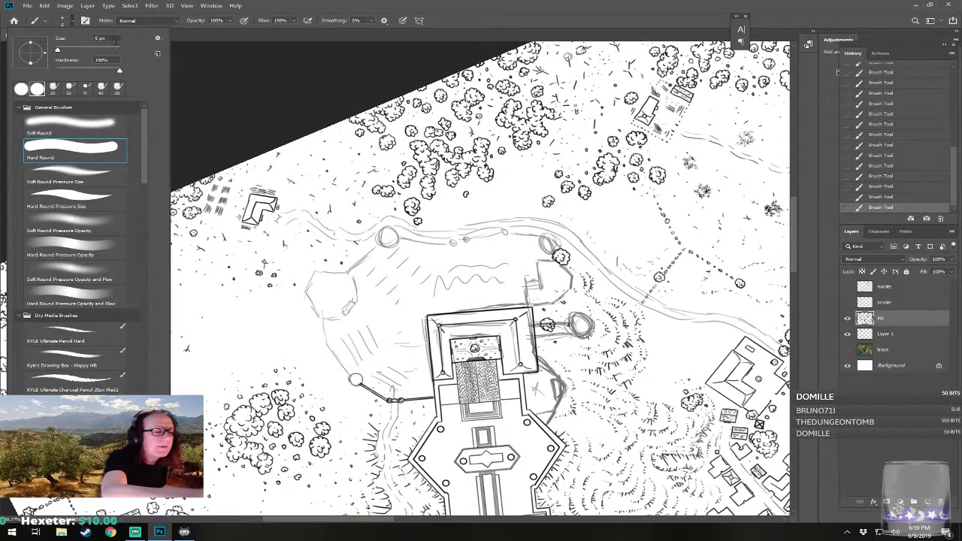
{"action": "type", "text": "8"}
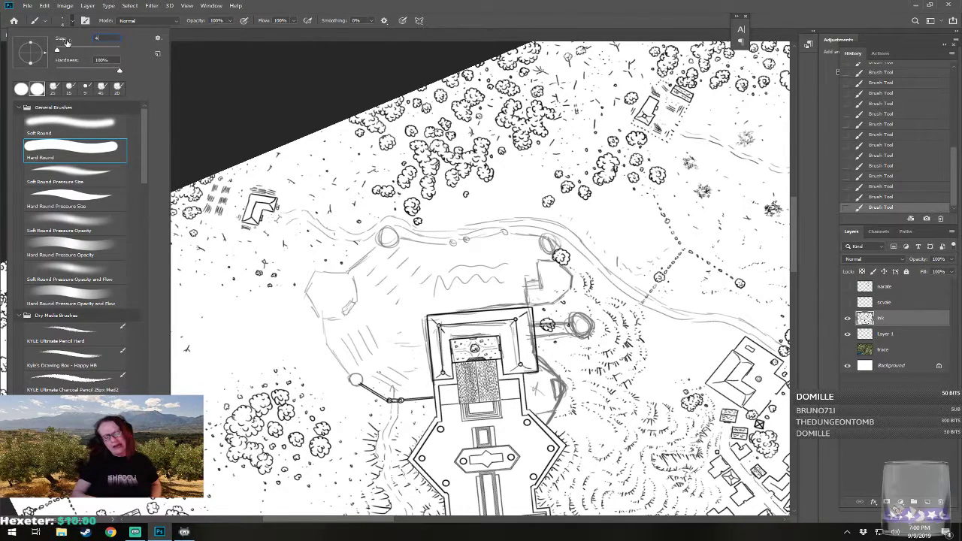
{"action": "key", "text": "Return"}
{"action": "scroll", "coordinate": [339, 429], "scroll_direction": "up", "scroll_amount": 3}
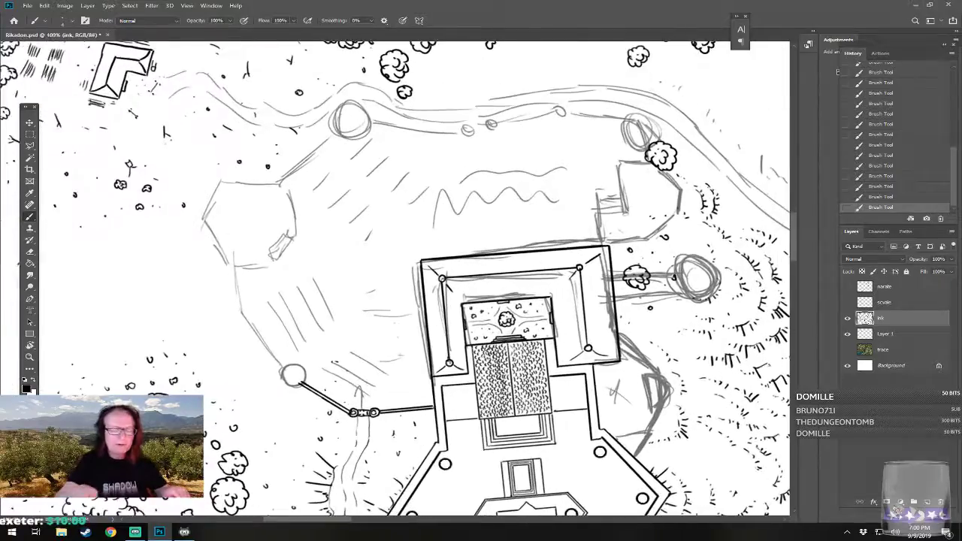
{"action": "left_click_drag", "start_coordinate": [412, 149], "coordinate": [303, 266]}
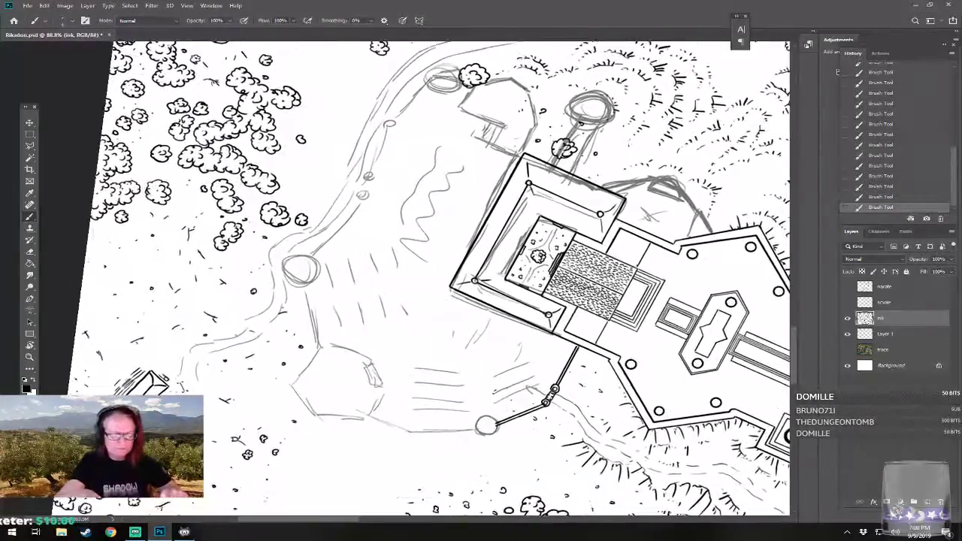
{"action": "scroll", "coordinate": [436, 417], "scroll_direction": "up", "scroll_amount": 2}
{"action": "scroll", "coordinate": [322, 426], "scroll_direction": "up", "scroll_amount": 2}
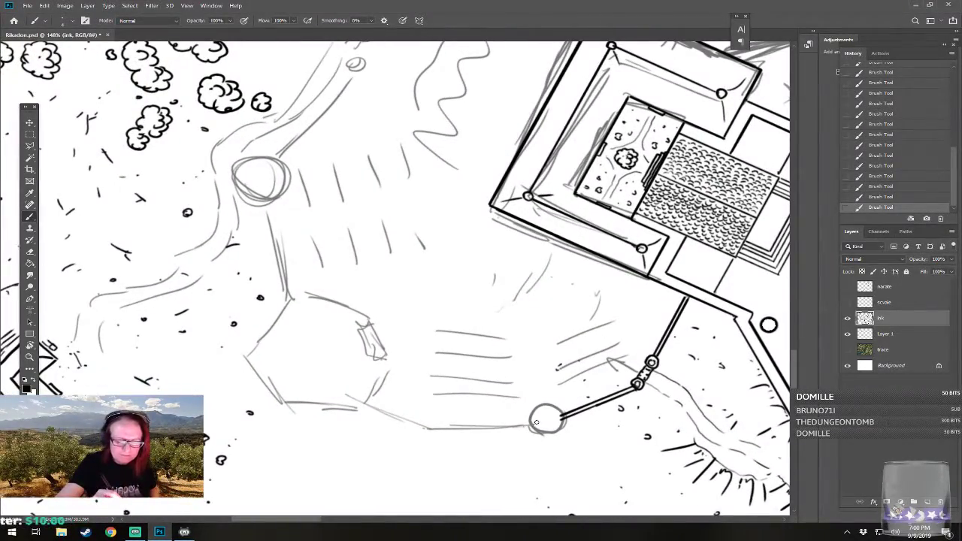
{"action": "left_click_drag", "start_coordinate": [535, 423], "coordinate": [427, 424]}
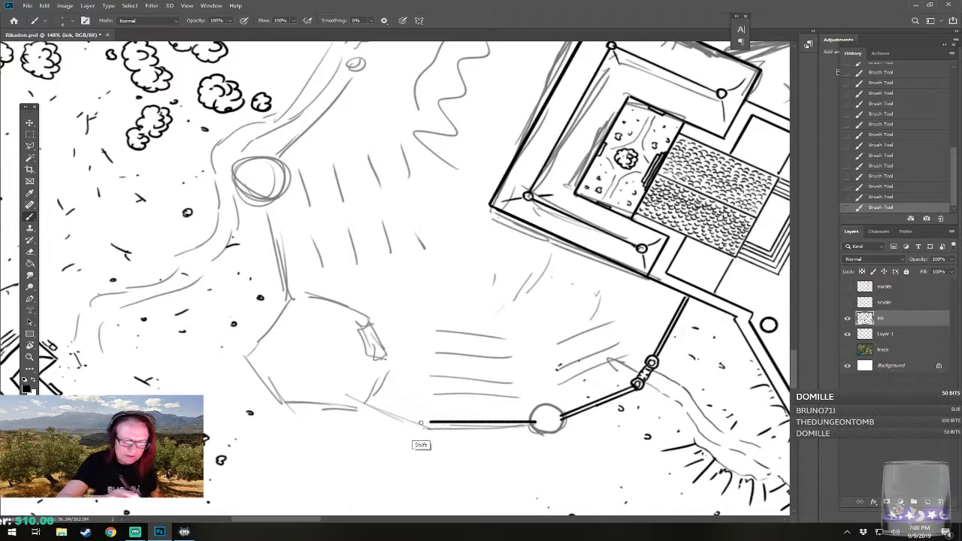
{"action": "key", "text": "ctrl+z"}
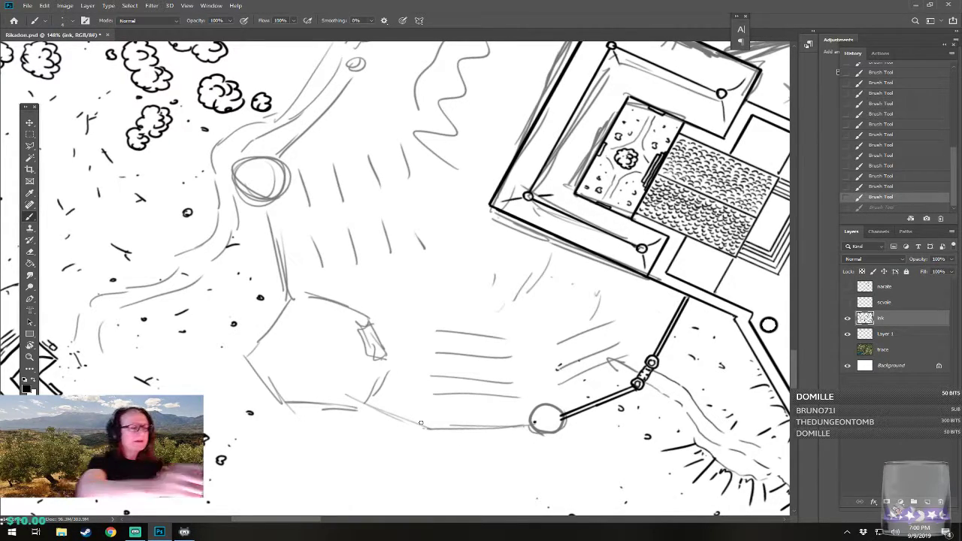
- Set the brush size to 3 px and ink a double-line wall from the western round tower around the bend to the sketched polygonal building
{"action": "left_click", "coordinate": [65, 21]}
{"action": "type", "text": "3"}
{"action": "key", "text": "Return"}
{"action": "scroll", "coordinate": [472, 476], "scroll_direction": "up", "scroll_amount": 3}
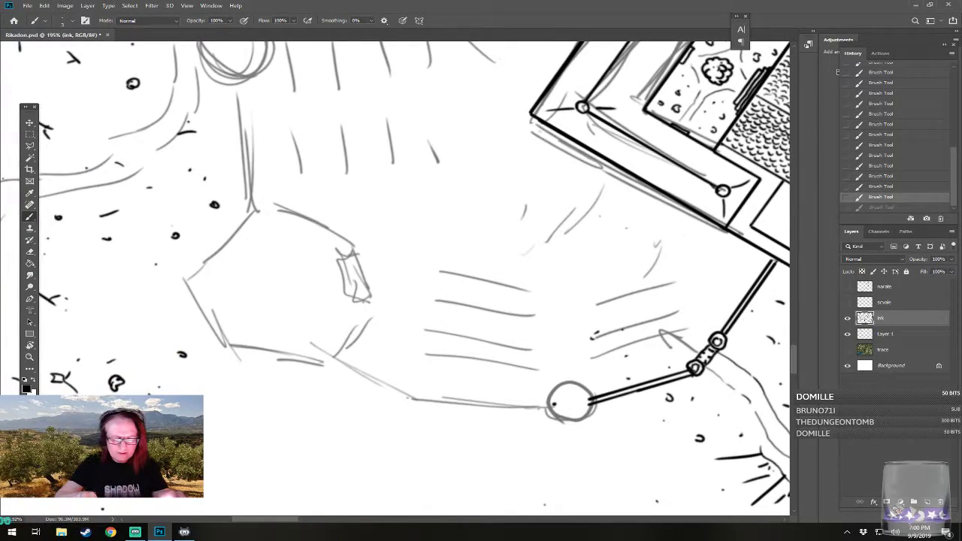
{"action": "left_click_drag", "start_coordinate": [554, 404], "coordinate": [408, 394]}
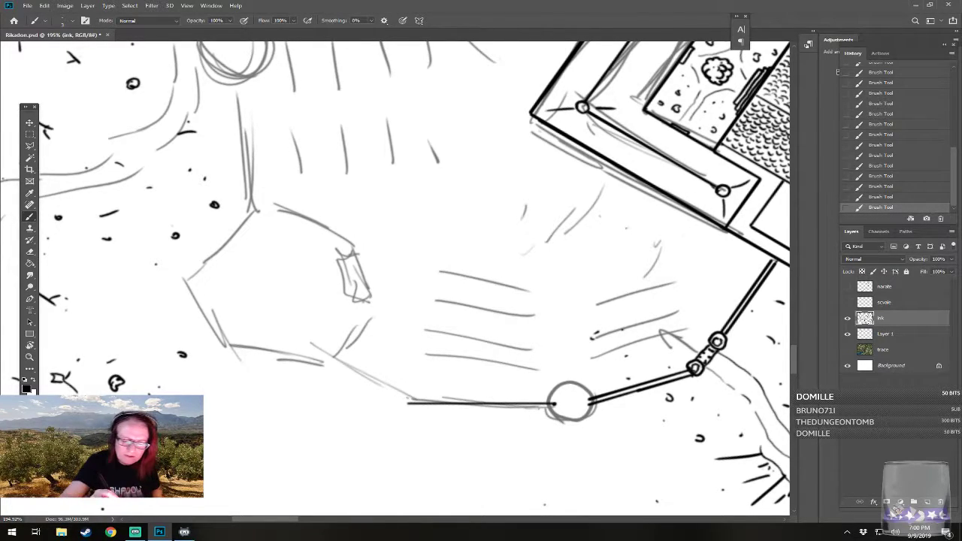
{"action": "left_click_drag", "start_coordinate": [554, 406], "coordinate": [414, 405]}
{"action": "key", "text": "r"}
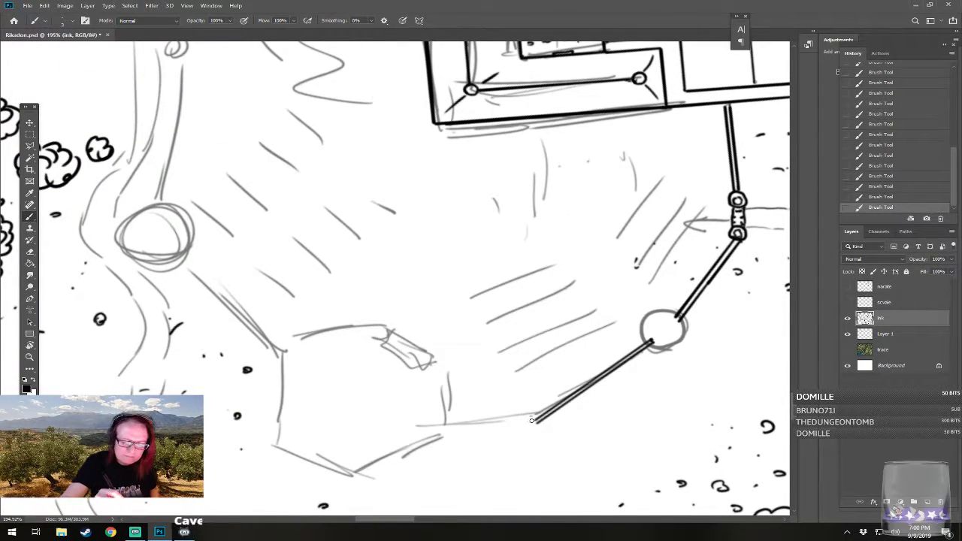
{"action": "left_click_drag", "start_coordinate": [535, 421], "coordinate": [445, 421]}
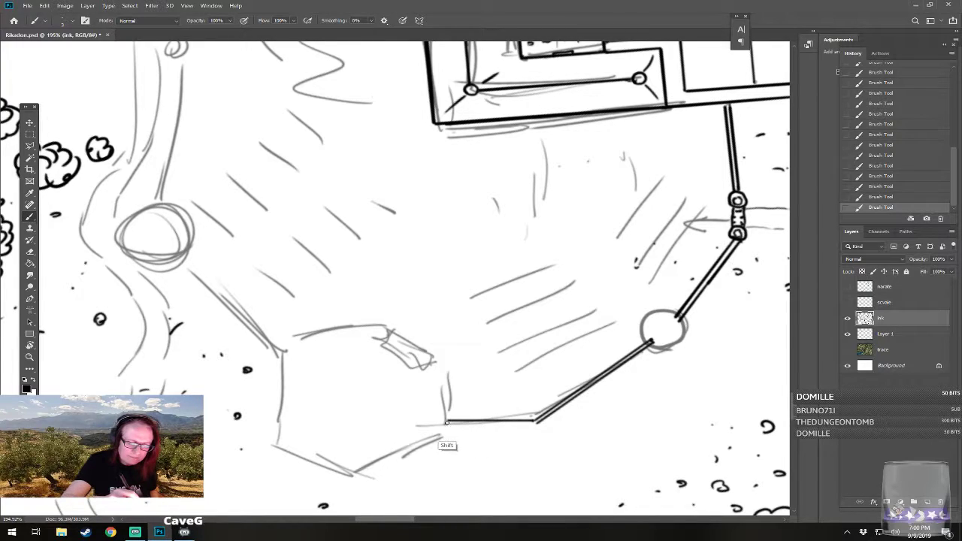
{"action": "left_click_drag", "start_coordinate": [535, 421], "coordinate": [445, 422]}
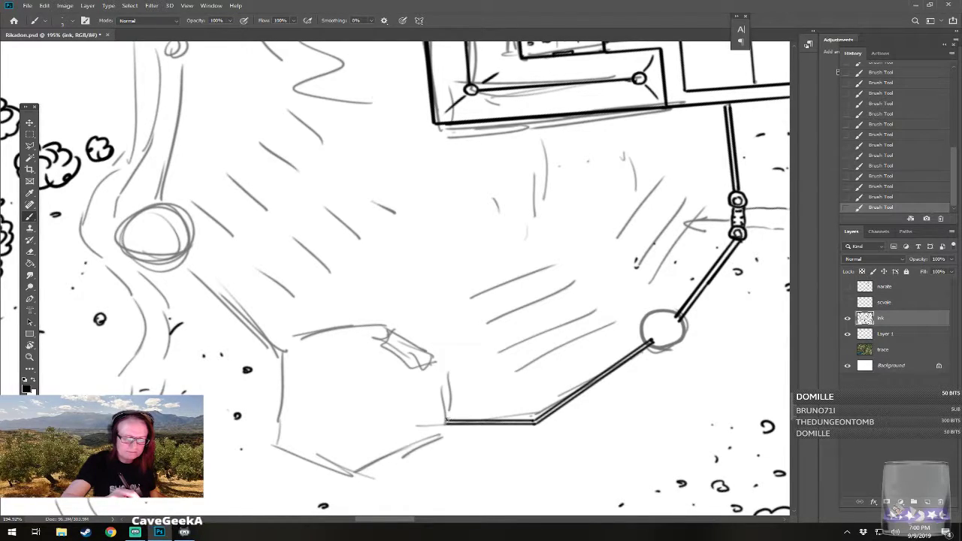
- Ink the polygonal building's sides facing the inner grounds with straight segments, including a shallow rectangular recess for the doorway
{"action": "left_click", "coordinate": [444, 363], "text": "shift"}
{"action": "left_click", "coordinate": [432, 358], "text": "shift"}
{"action": "left_click", "coordinate": [384, 347], "text": "shift"}
{"action": "key", "text": "ctrl+z"}
{"action": "mouse_move", "coordinate": [409, 324]}
{"action": "left_mouse_down"}
{"action": "mouse_move", "coordinate": [436, 376]}
{"action": "mouse_move", "coordinate": [449, 366]}
{"action": "mouse_move", "coordinate": [489, 395]}
{"action": "left_mouse_up"}
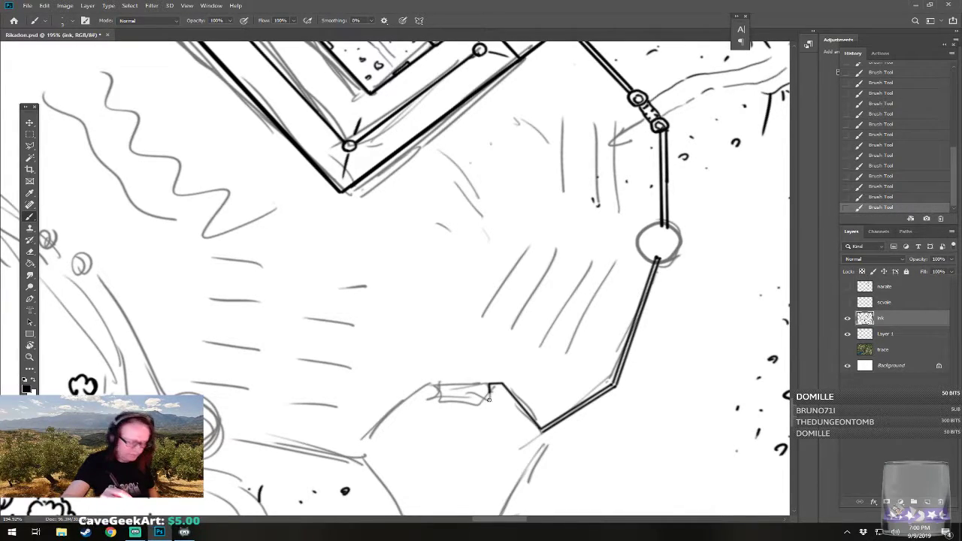
{"action": "left_click", "coordinate": [440, 391], "text": "shift"}
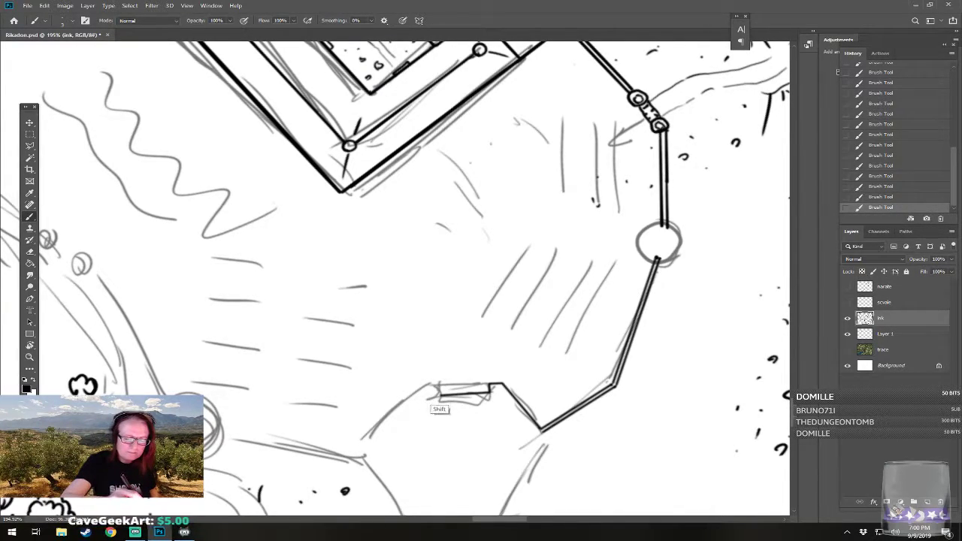
{"action": "left_click", "coordinate": [440, 387], "text": "shift"}
{"action": "left_click", "coordinate": [423, 387], "text": "shift"}
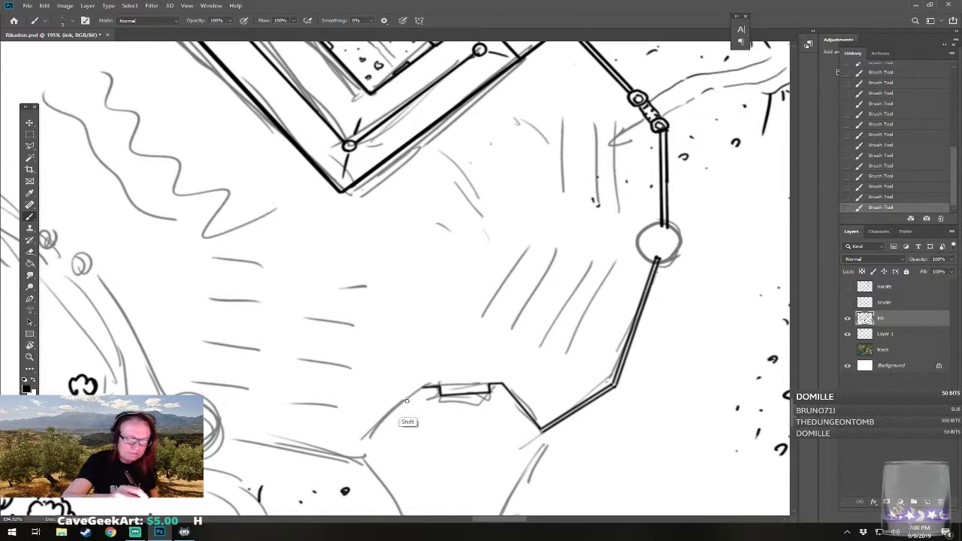
{"action": "left_click", "coordinate": [364, 442], "text": "shift"}
- Ink the polygonal building's remaining outer sides with straight segments inside the sketched outline and close the shape
{"action": "scroll", "coordinate": [365, 442], "scroll_direction": "down", "scroll_amount": 3}
{"action": "scroll", "coordinate": [395, 278], "scroll_direction": "down", "scroll_amount": 1}
{"action": "left_click", "coordinate": [545, 326]}
{"action": "left_click", "coordinate": [549, 340], "text": "shift"}
{"action": "left_click", "coordinate": [539, 362], "text": "shift"}
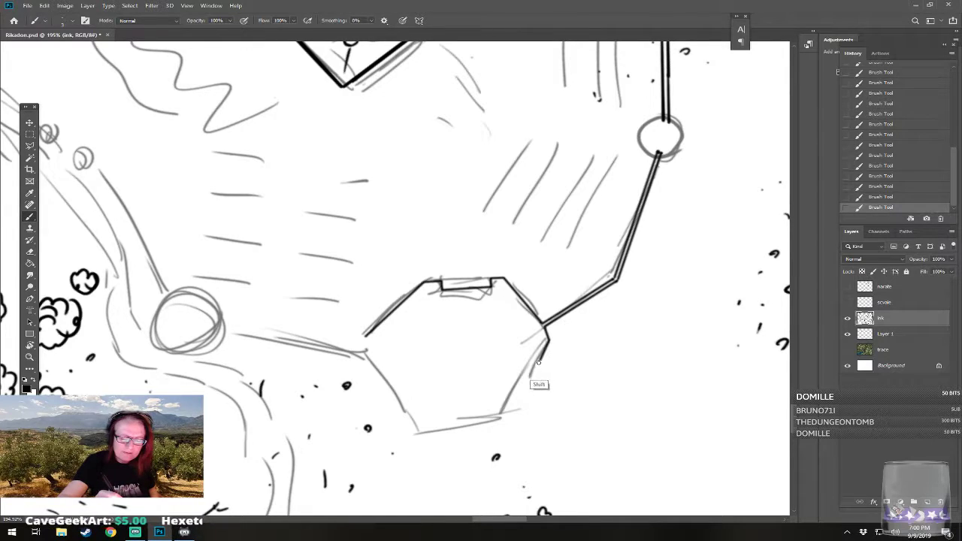
{"action": "left_click", "coordinate": [510, 390], "text": "shift"}
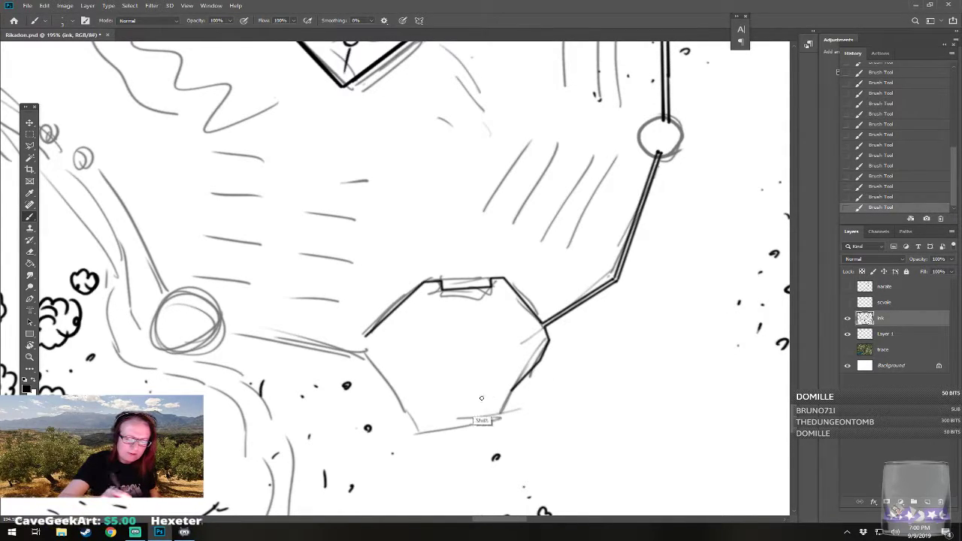
{"action": "left_click", "coordinate": [400, 400], "text": "shift"}
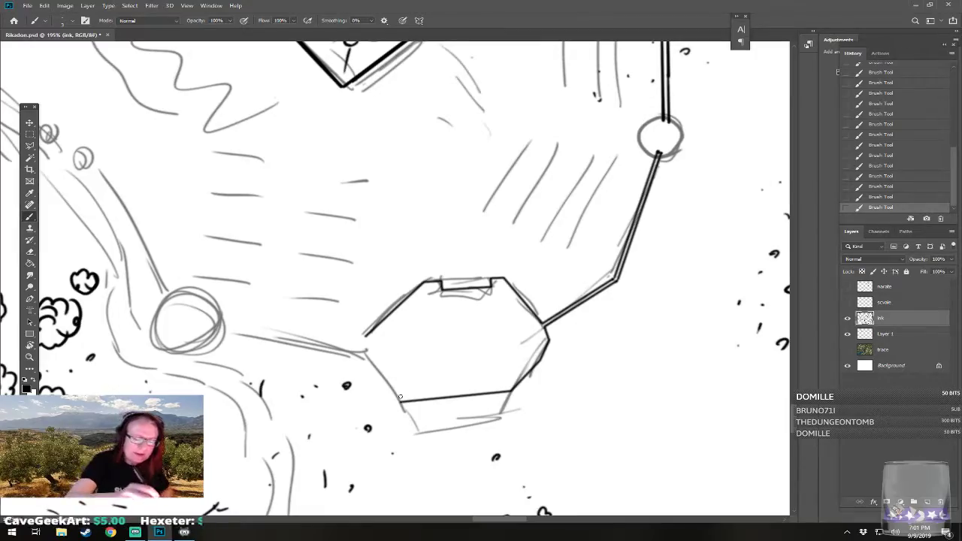
{"action": "left_click", "coordinate": [366, 352], "text": "shift"}
{"action": "left_click", "coordinate": [367, 337], "text": "shift"}
- Ink straight wall lines from the polygonal building to the northern round tower and on to the first small gate tower
{"action": "scroll", "coordinate": [395, 278], "scroll_direction": "down", "scroll_amount": 5}
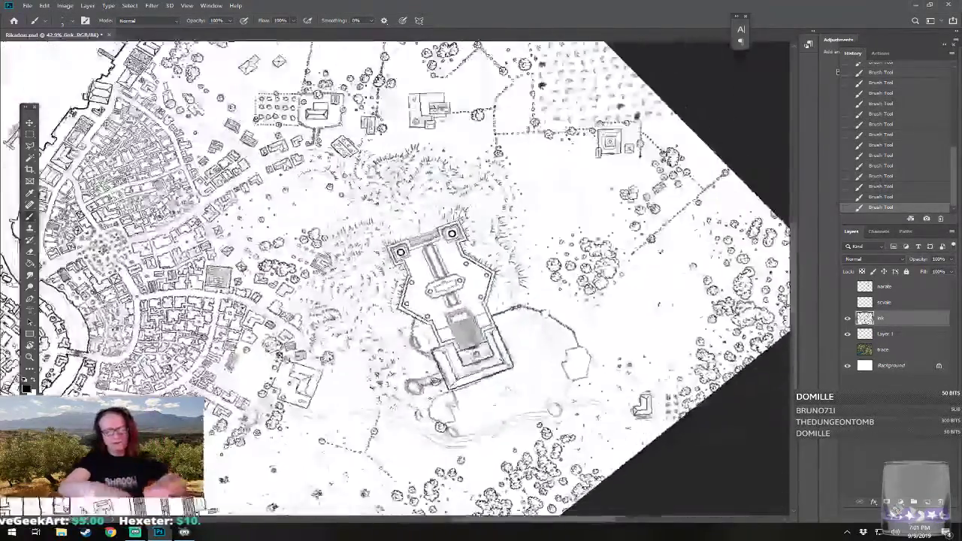
{"action": "scroll", "coordinate": [366, 336], "scroll_direction": "down", "scroll_amount": 3}
{"action": "scroll", "coordinate": [421, 315], "scroll_direction": "up", "scroll_amount": 5}
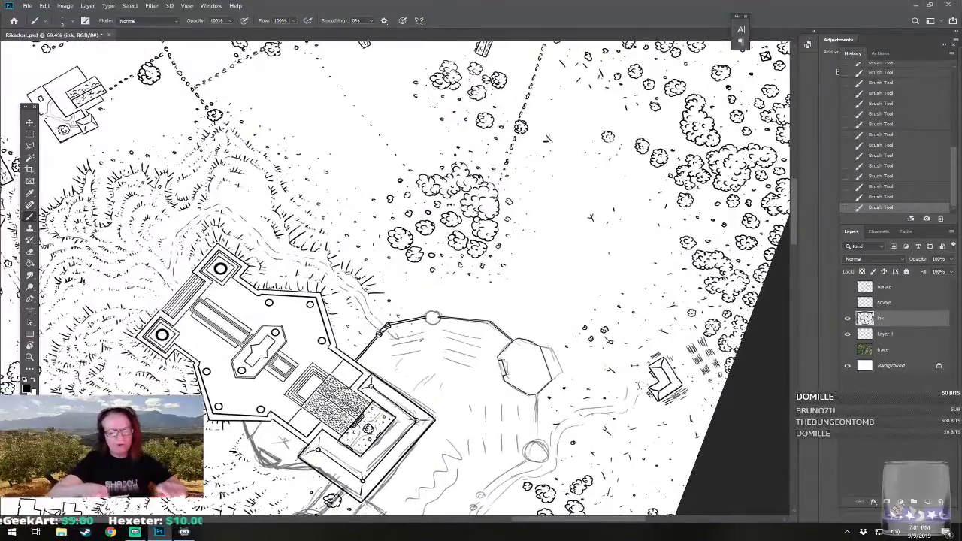
{"action": "left_click_drag", "start_coordinate": [421, 421], "coordinate": [412, 304]}
{"action": "scroll", "coordinate": [525, 287], "scroll_direction": "up", "scroll_amount": 3}
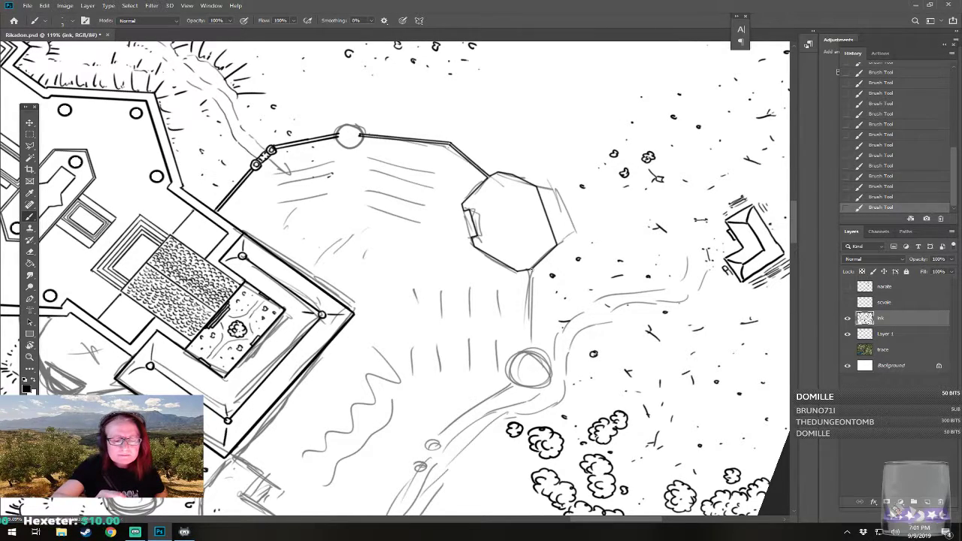
{"action": "left_click", "coordinate": [536, 353], "text": "shift"}
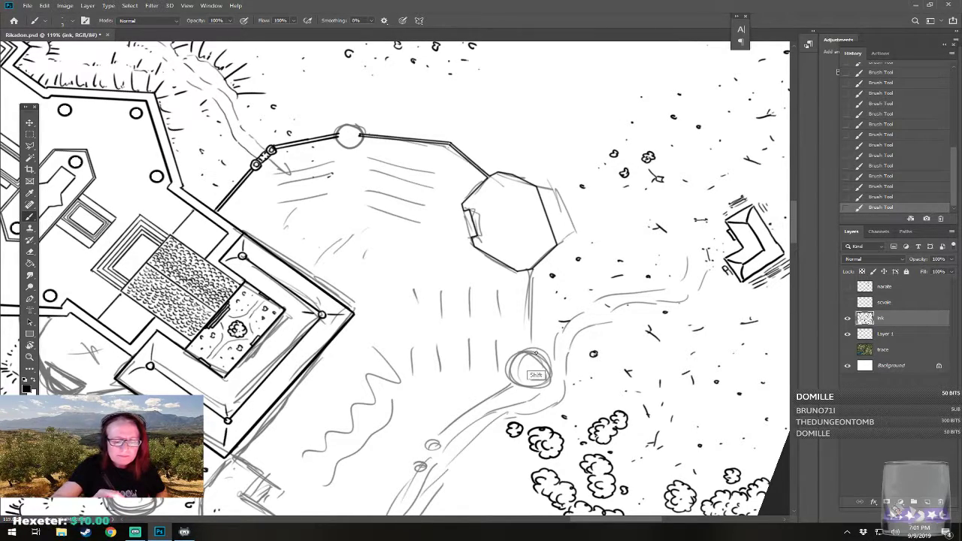
{"action": "left_click", "coordinate": [522, 382]}
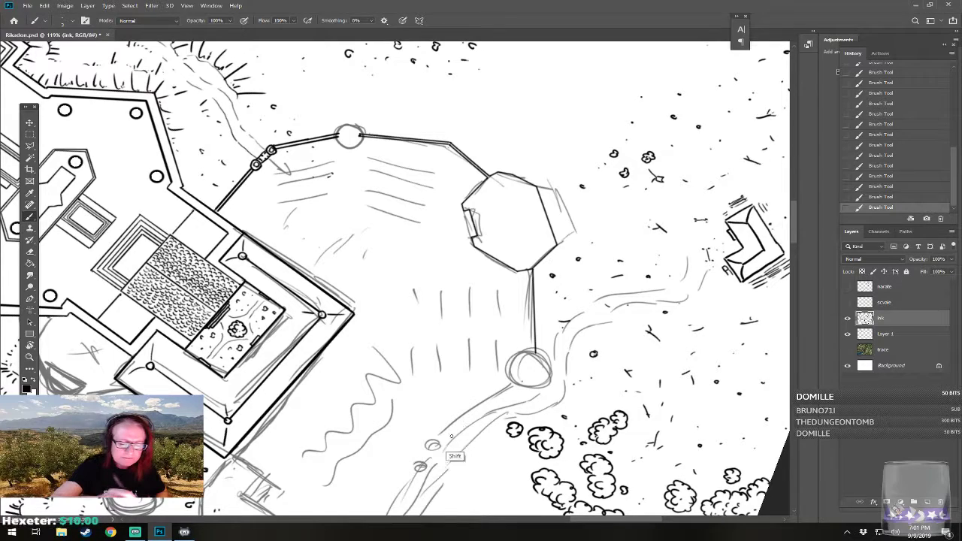
{"action": "left_click", "coordinate": [438, 441], "text": "shift"}
{"action": "mouse_move", "coordinate": [439, 444]}
{"action": "left_mouse_down"}
{"action": "mouse_move", "coordinate": [549, 314]}
{"action": "mouse_move", "coordinate": [499, 420]}
{"action": "left_mouse_up"}
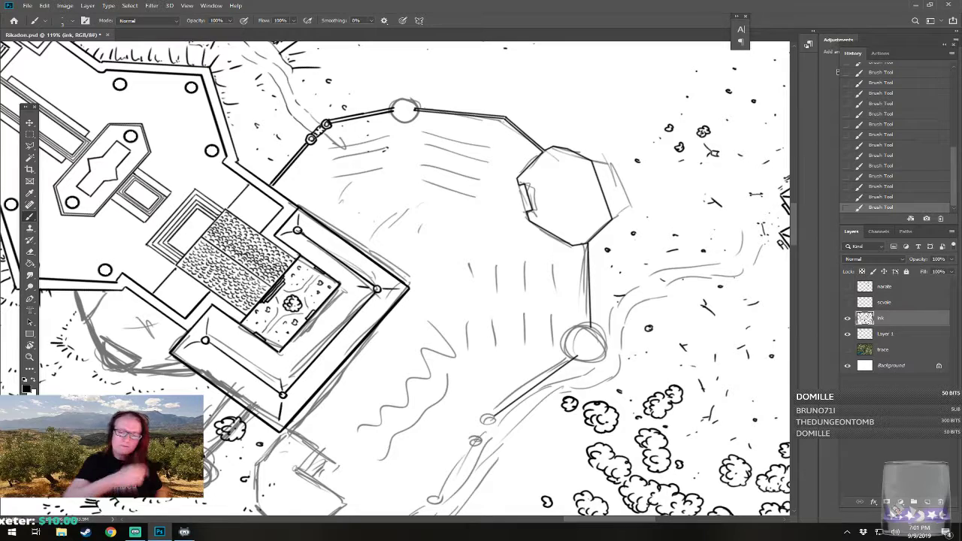
- Add a second parallel line to the walls from the polygonal building to the northern round tower and on to the first small gate tower
{"action": "scroll", "coordinate": [605, 348], "scroll_direction": "up", "scroll_amount": 3}
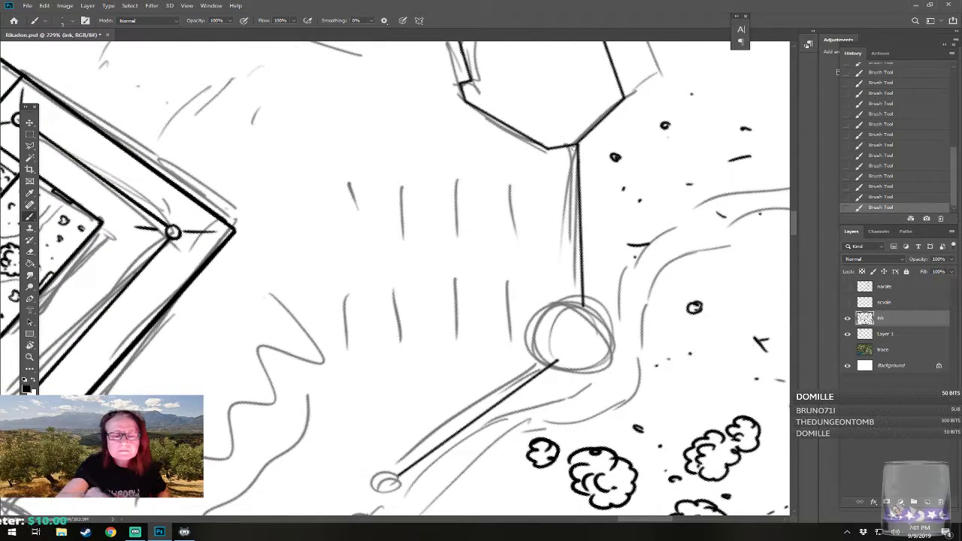
{"action": "left_click", "coordinate": [579, 307], "text": "shift"}
{"action": "left_click_drag", "start_coordinate": [577, 316], "coordinate": [593, 265]}
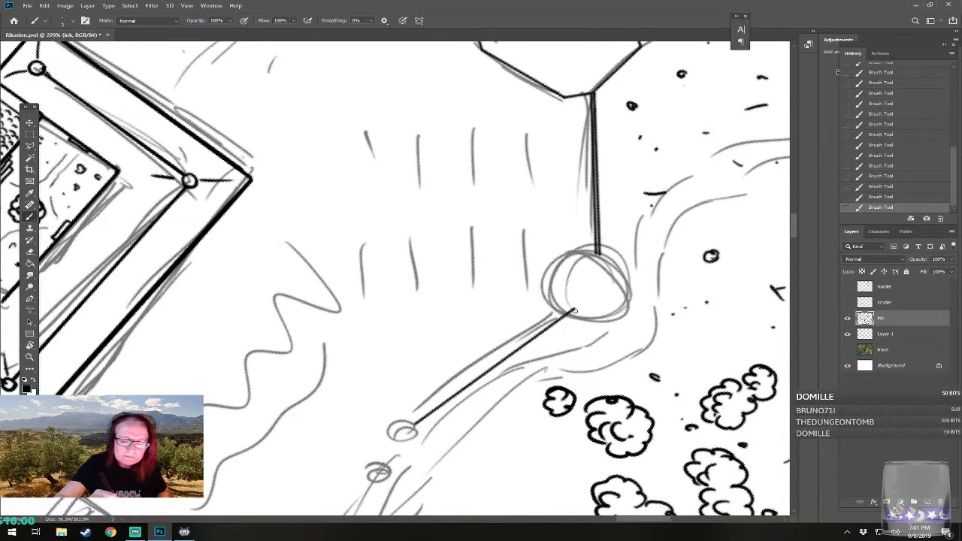
{"action": "left_click", "coordinate": [418, 425], "text": "shift"}
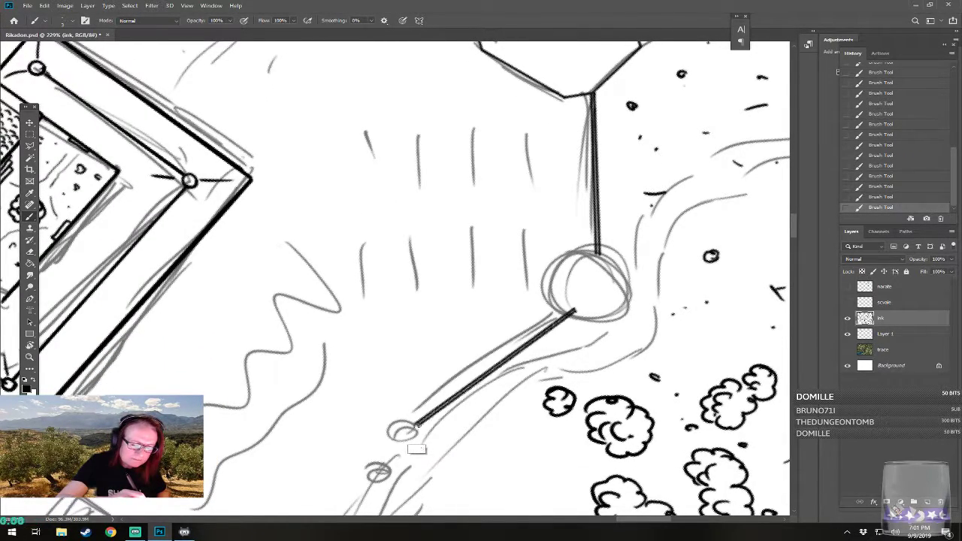
{"action": "left_click_drag", "start_coordinate": [418, 426], "coordinate": [501, 287]}
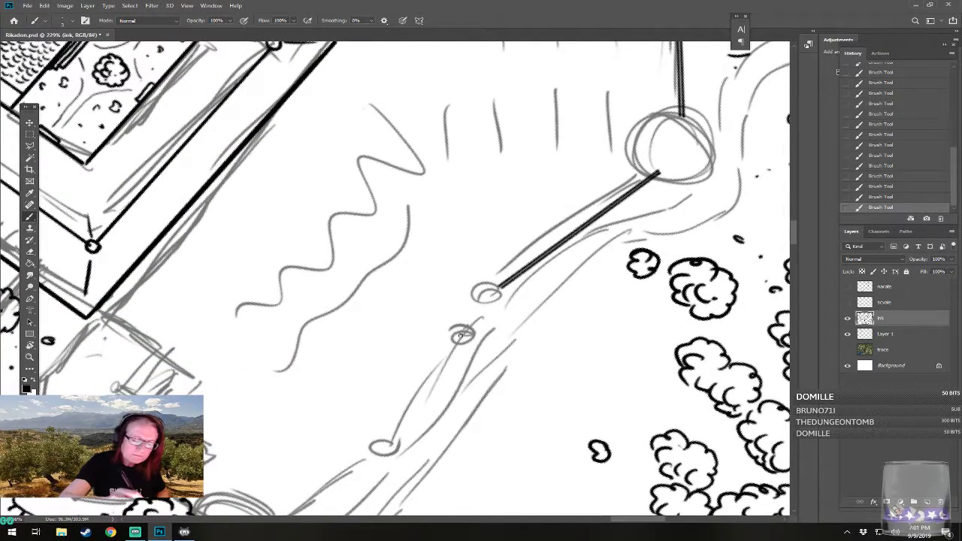
- Ink a straight double-line wall from the second small gate tower to the next small wall tower
{"action": "left_click", "coordinate": [386, 446], "text": "shift"}
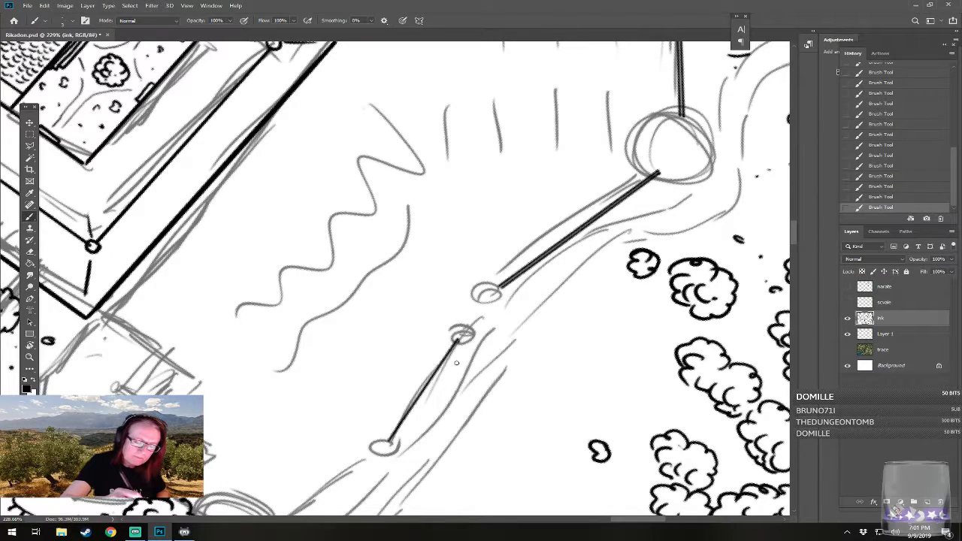
{"action": "left_click", "coordinate": [391, 442], "text": "shift"}
{"action": "left_click_drag", "start_coordinate": [390, 443], "coordinate": [430, 399]}
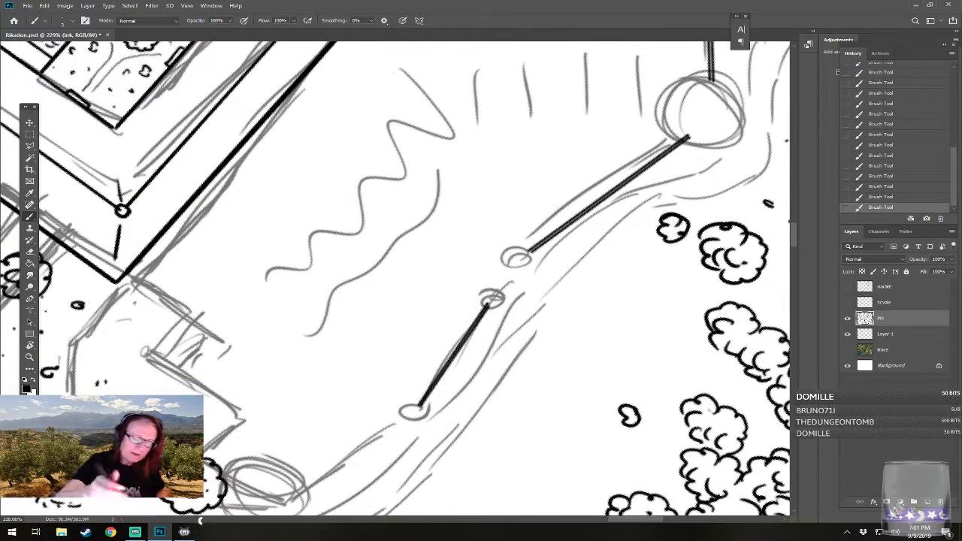
{"action": "key", "text": "ctrl+z"}
{"action": "left_click", "coordinate": [421, 407]}
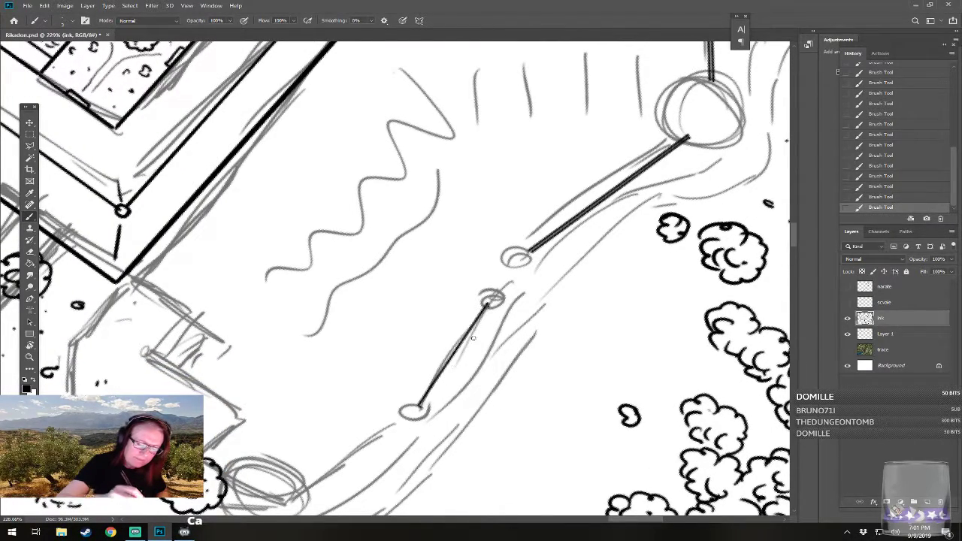
{"action": "left_click", "coordinate": [487, 305], "text": "shift"}
{"action": "left_click_drag", "start_coordinate": [487, 308], "coordinate": [553, 238]}
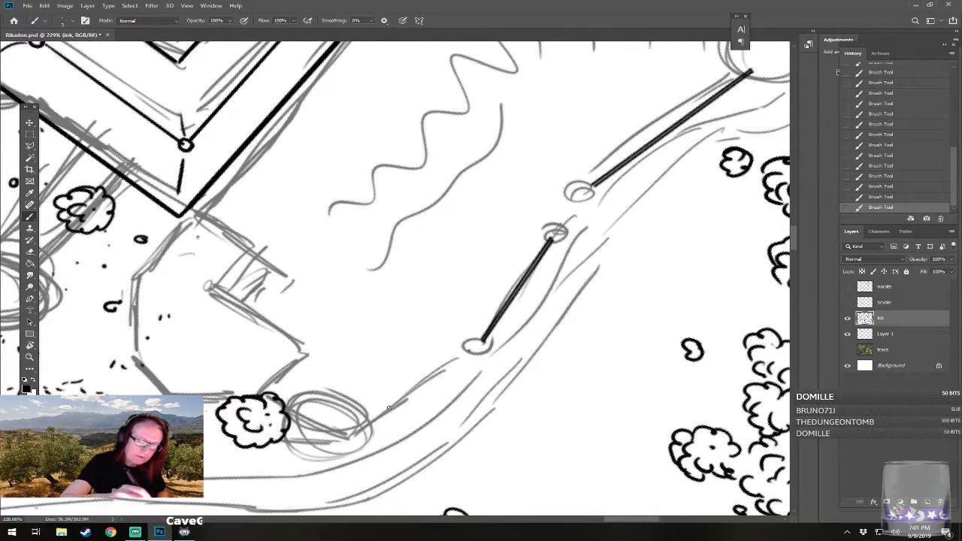
- Ink double wall lines from the small wall tower to the sketched eastern round tower and on to the tree beside it
{"action": "left_click", "coordinate": [350, 434], "text": "shift"}
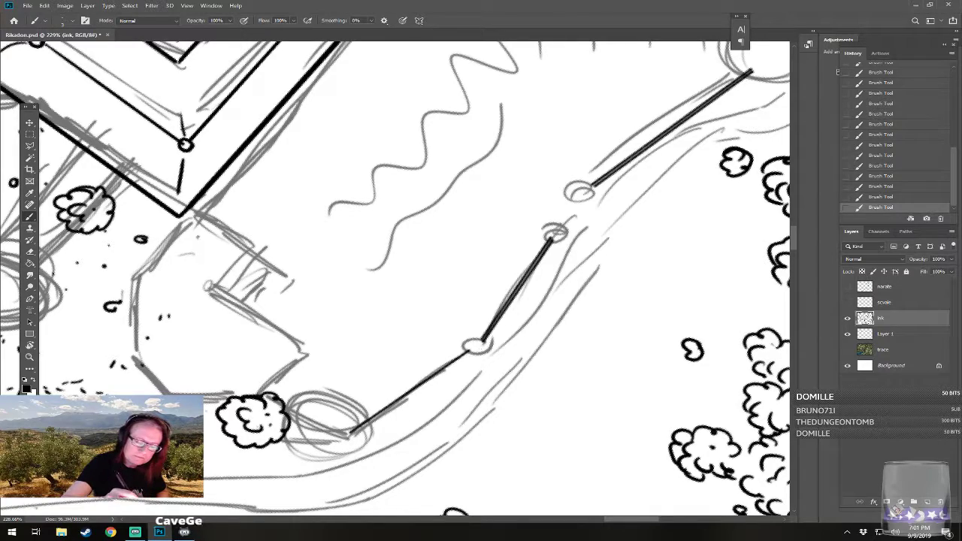
{"action": "left_click", "coordinate": [358, 429], "text": "shift"}
{"action": "scroll", "coordinate": [357, 429], "scroll_direction": "down", "scroll_amount": 5}
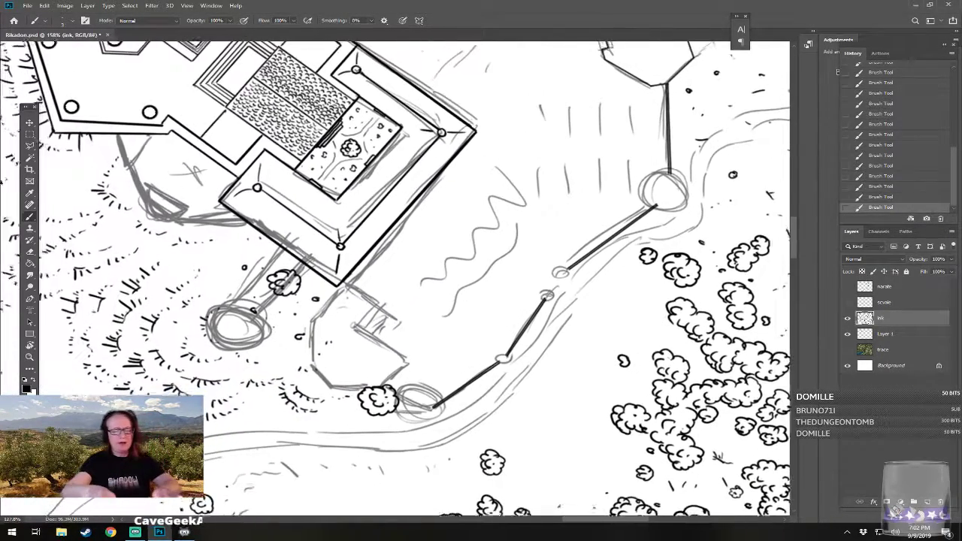
{"action": "scroll", "coordinate": [412, 439], "scroll_direction": "up", "scroll_amount": 5}
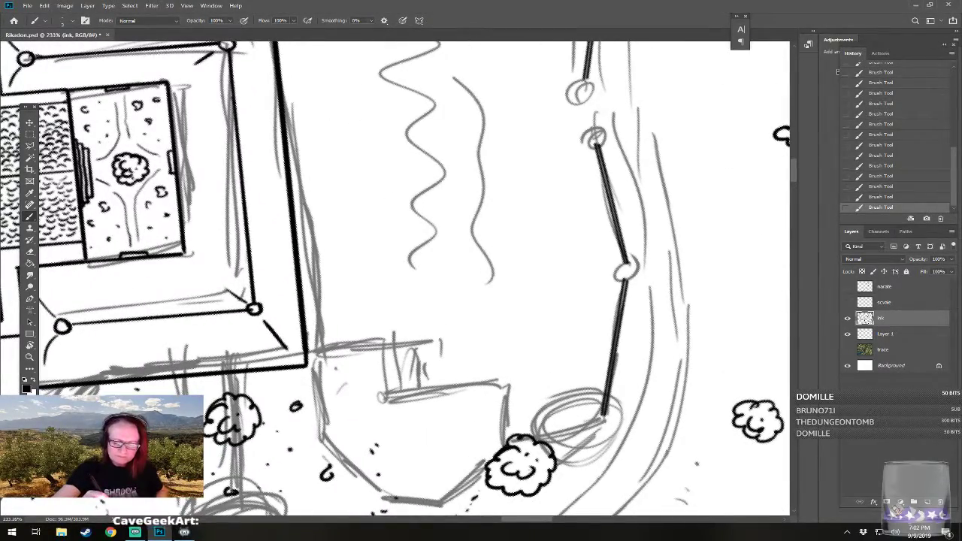
{"action": "left_click", "coordinate": [602, 423], "text": "shift"}
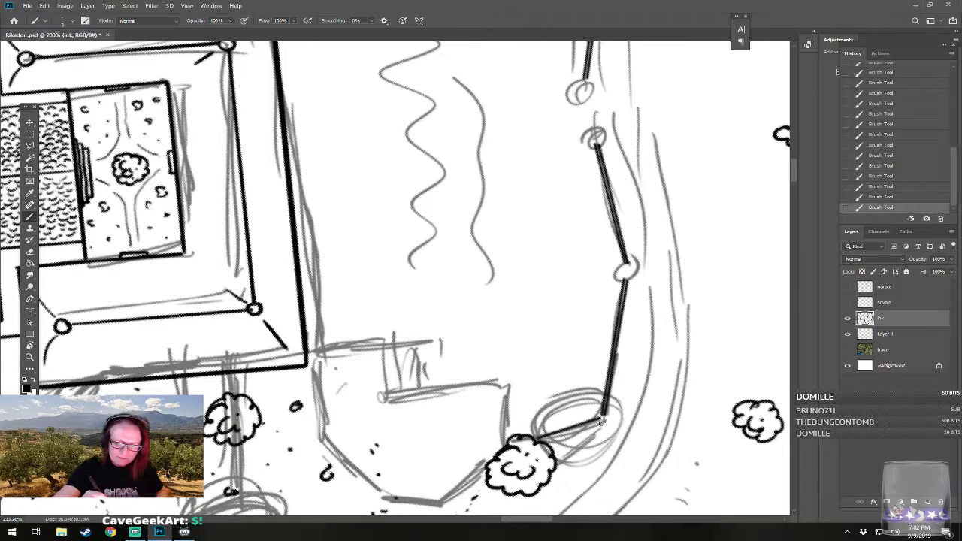
{"action": "left_click", "coordinate": [542, 439], "text": "shift"}
{"action": "left_click_drag", "start_coordinate": [543, 438], "coordinate": [554, 372]}
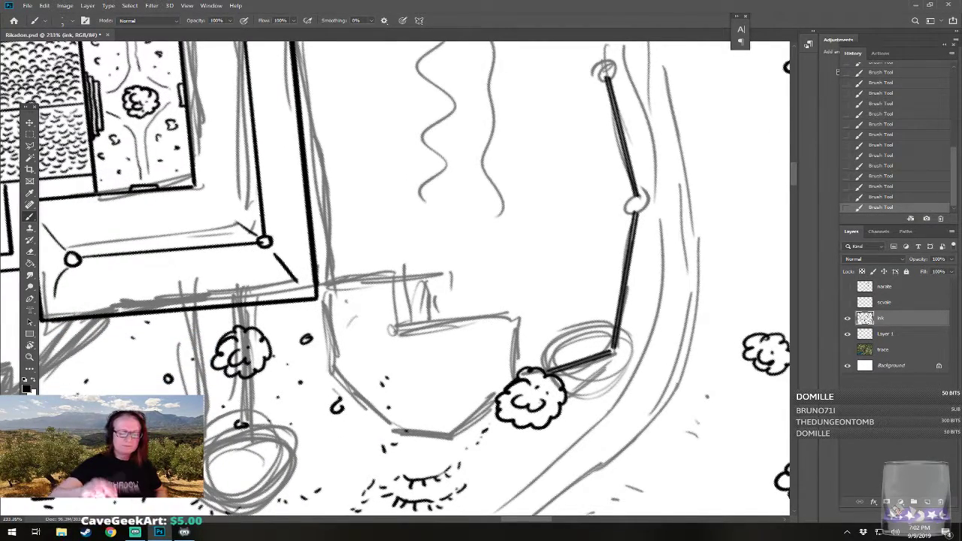
- Ink the eastern annex's outer sides near the tree with straight segments, leaving the tree itself clear
{"action": "left_click", "coordinate": [394, 434]}
{"action": "left_click", "coordinate": [455, 434], "text": "shift"}
{"action": "left_click", "coordinate": [498, 402], "text": "shift"}
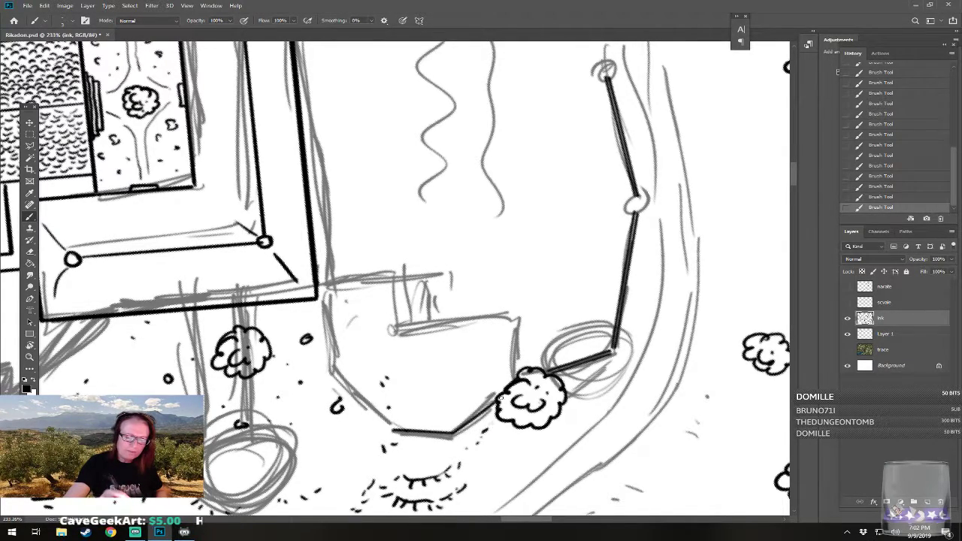
{"action": "left_click", "coordinate": [522, 372]}
{"action": "left_click", "coordinate": [514, 318], "text": "shift"}
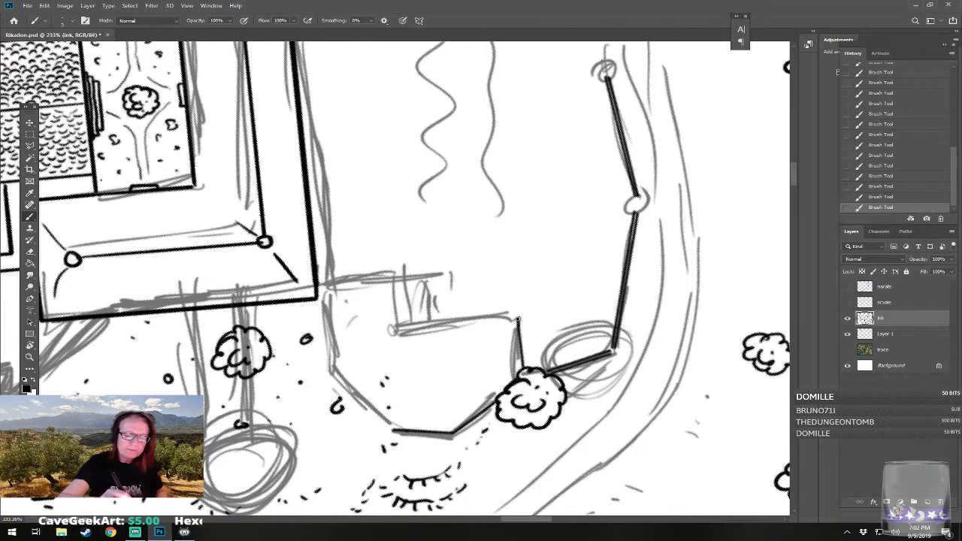
- Ink the annex's stepped courtyard side with a small square at its inner corner, join it to the main building and close the outer wall
{"action": "left_click", "coordinate": [412, 330], "text": "shift"}
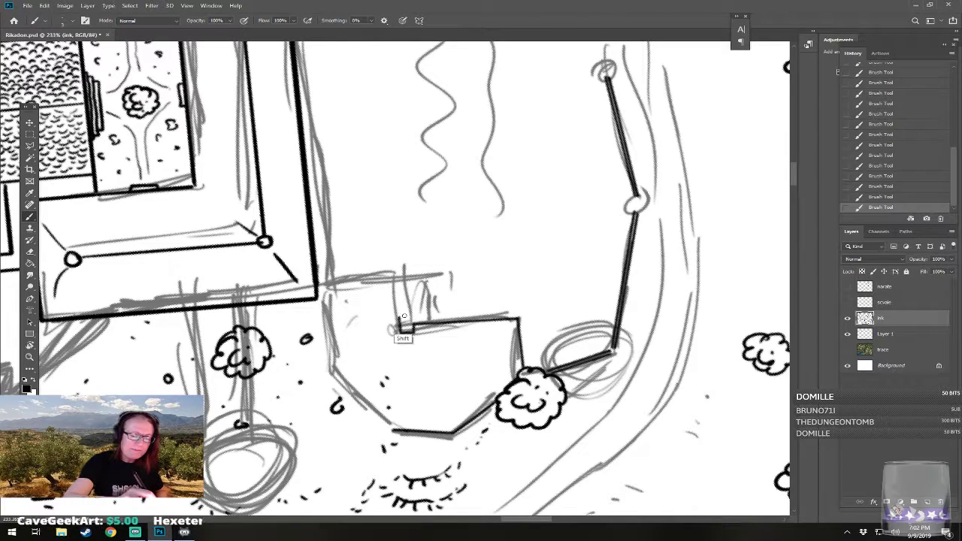
{"action": "left_click", "coordinate": [406, 277], "text": "shift"}
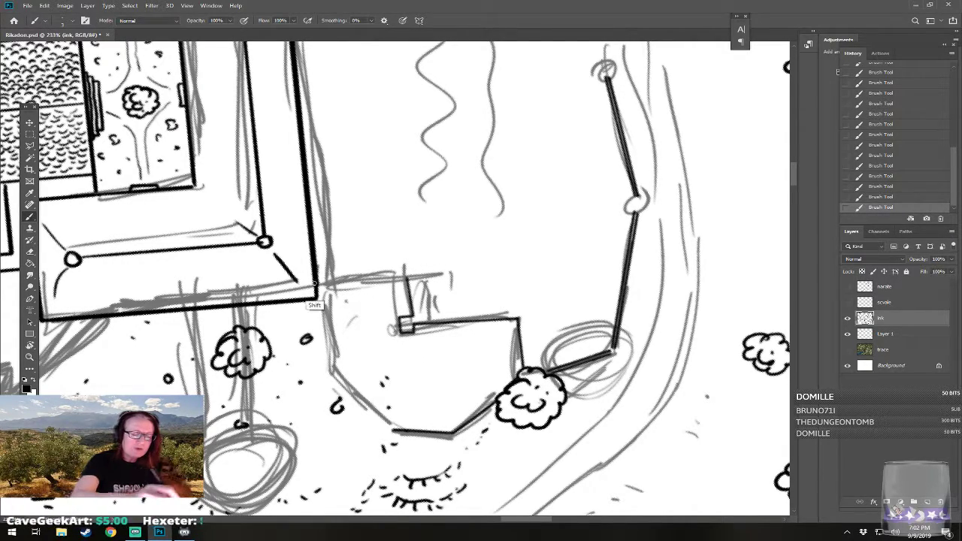
{"action": "left_click", "coordinate": [317, 282], "text": "shift"}
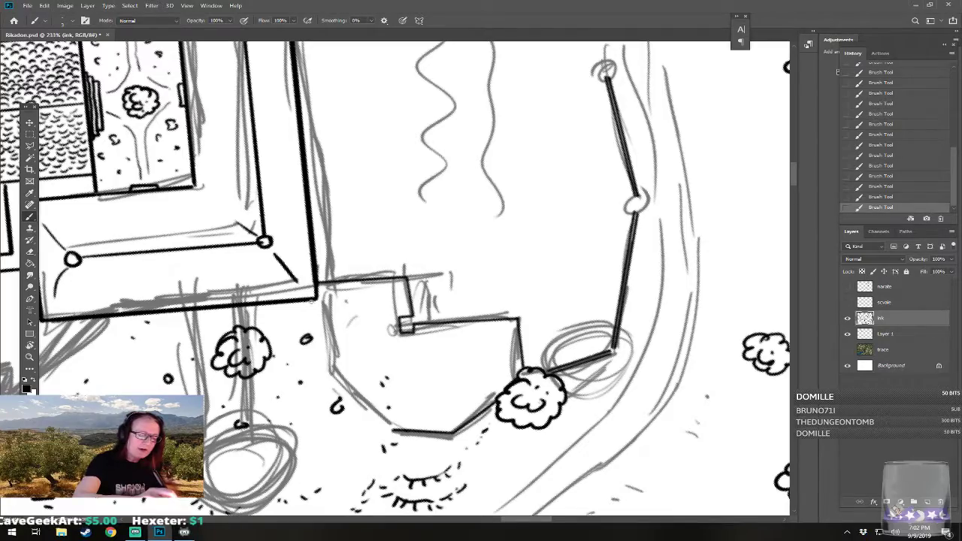
{"action": "left_click", "coordinate": [319, 373], "text": "shift"}
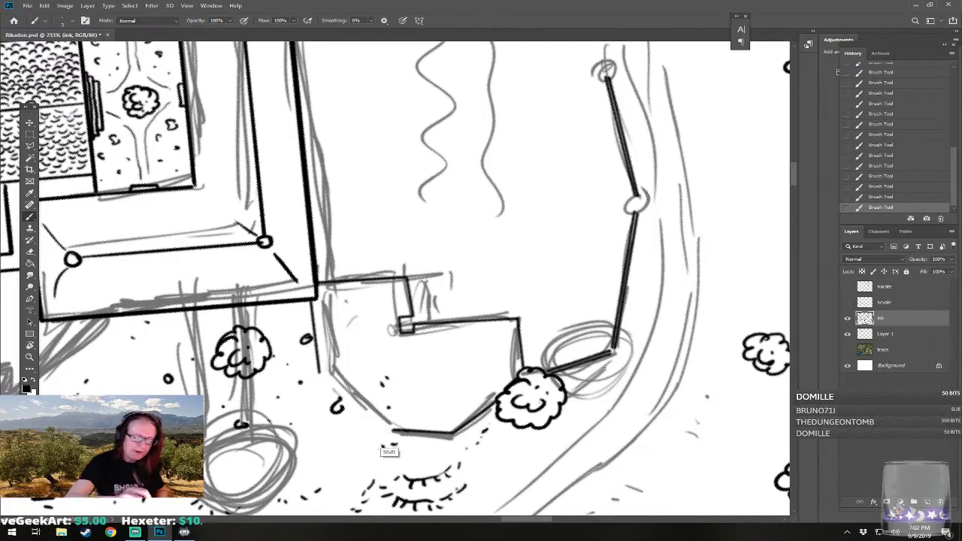
{"action": "left_click", "coordinate": [391, 427], "text": "shift"}
- Make a small circular selection with the Elliptical Marquee in the empty countryside west of the polygonal building
{"action": "scroll", "coordinate": [392, 424], "scroll_direction": "down", "scroll_amount": 8}
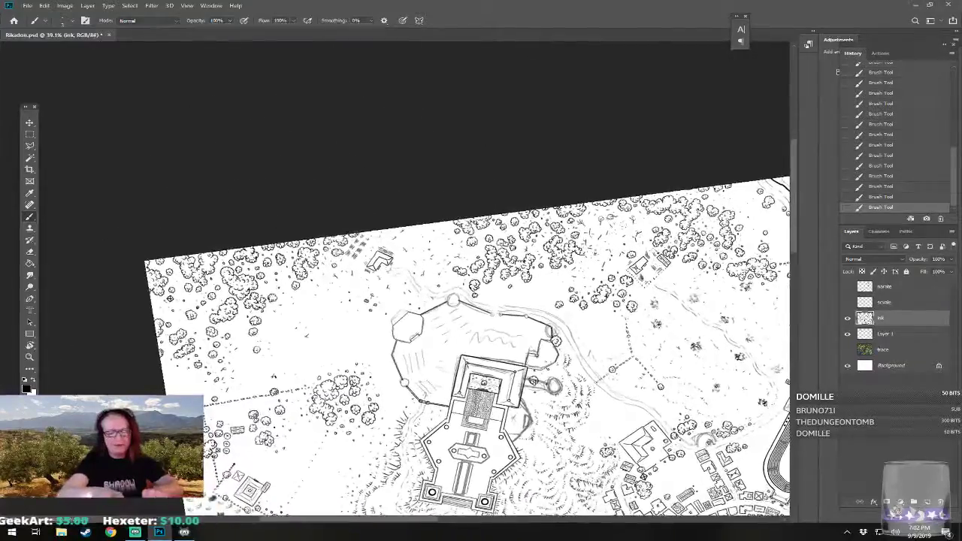
{"action": "scroll", "coordinate": [481, 361], "scroll_direction": "down", "scroll_amount": 1}
{"action": "scroll", "coordinate": [482, 361], "scroll_direction": "up", "scroll_amount": 5}
{"action": "left_click_drag", "start_coordinate": [481, 316], "coordinate": [539, 302]}
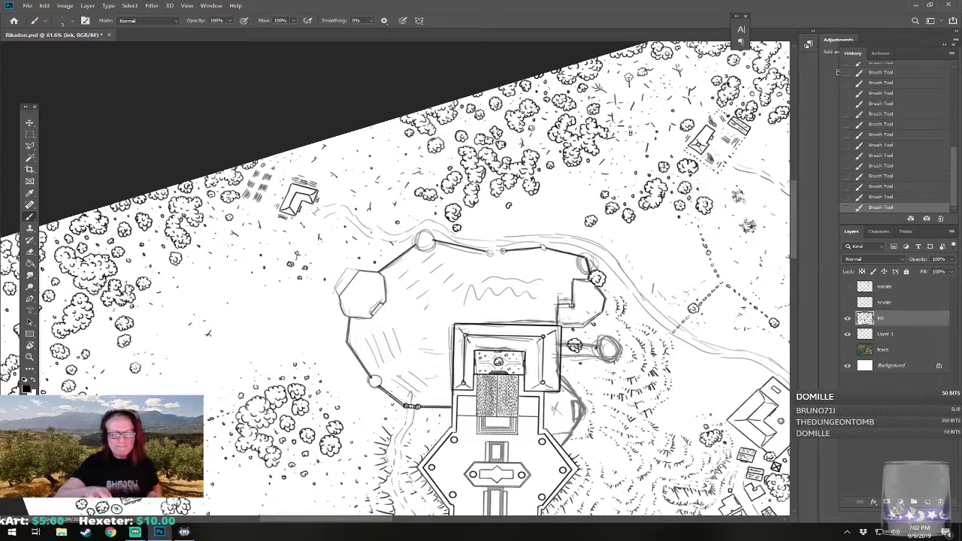
{"action": "left_click_drag", "start_coordinate": [451, 376], "coordinate": [389, 361]}
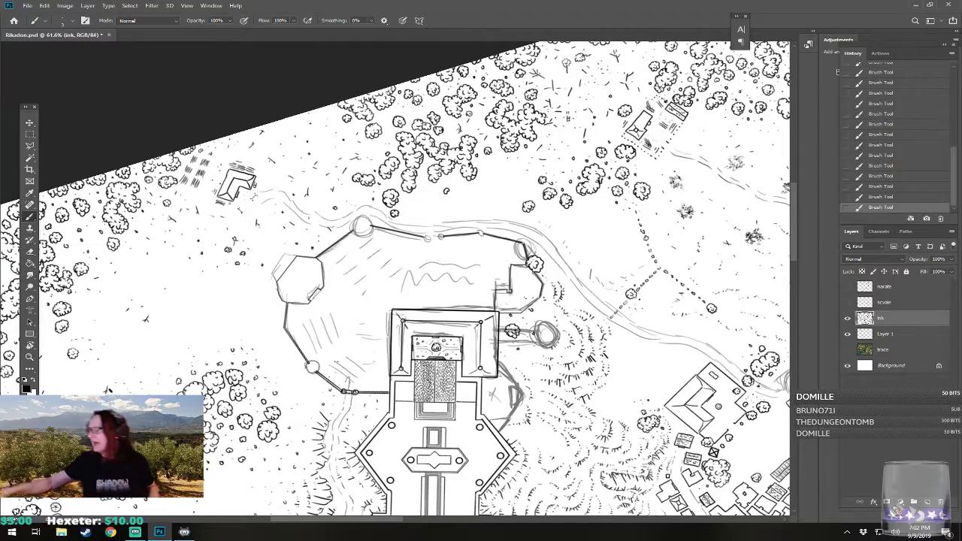
{"action": "scroll", "coordinate": [270, 230], "scroll_direction": "up", "scroll_amount": 2}
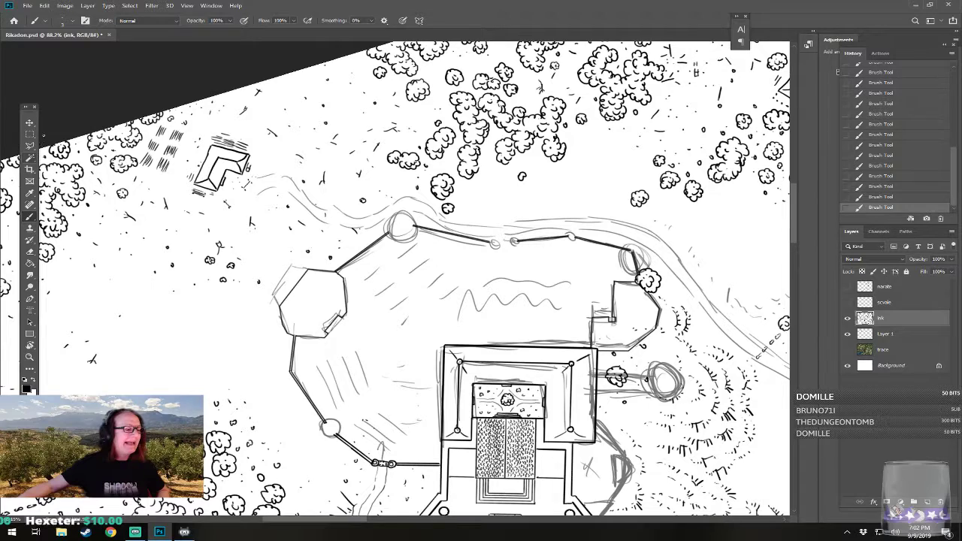
{"action": "left_click", "coordinate": [29, 135]}
{"action": "left_click", "coordinate": [52, 142]}
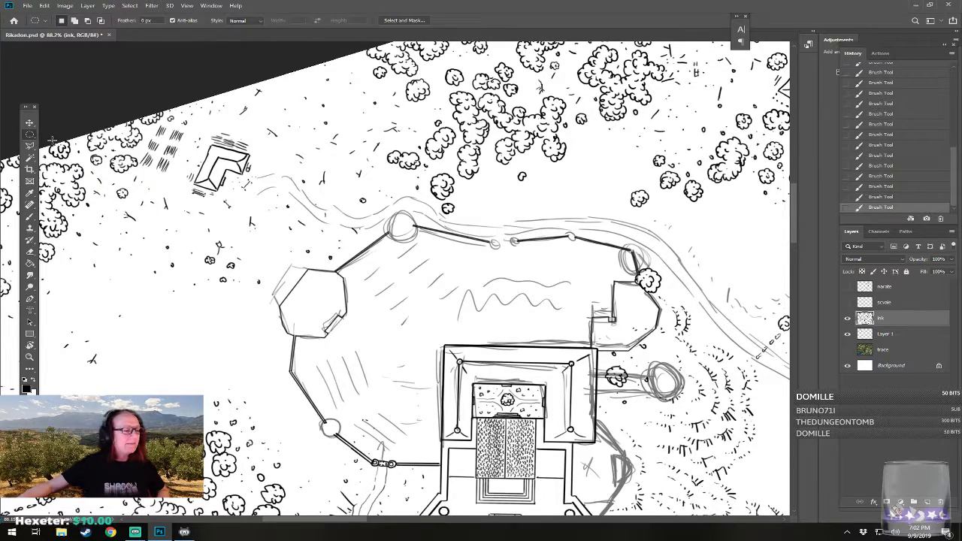
{"action": "left_click_drag", "start_coordinate": [164, 304], "coordinate": [203, 349]}
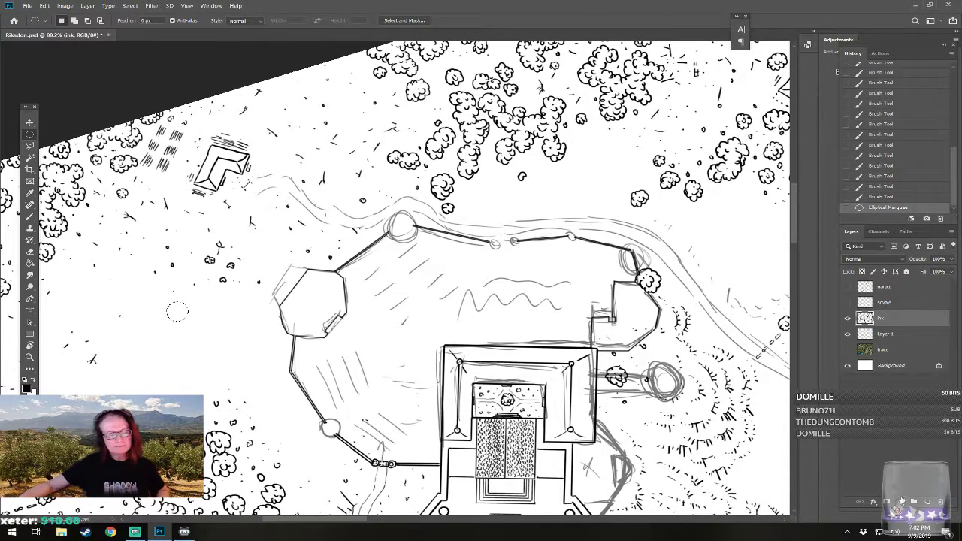
{"action": "left_click", "coordinate": [45, 6]}
{"action": "left_click", "coordinate": [57, 154]}
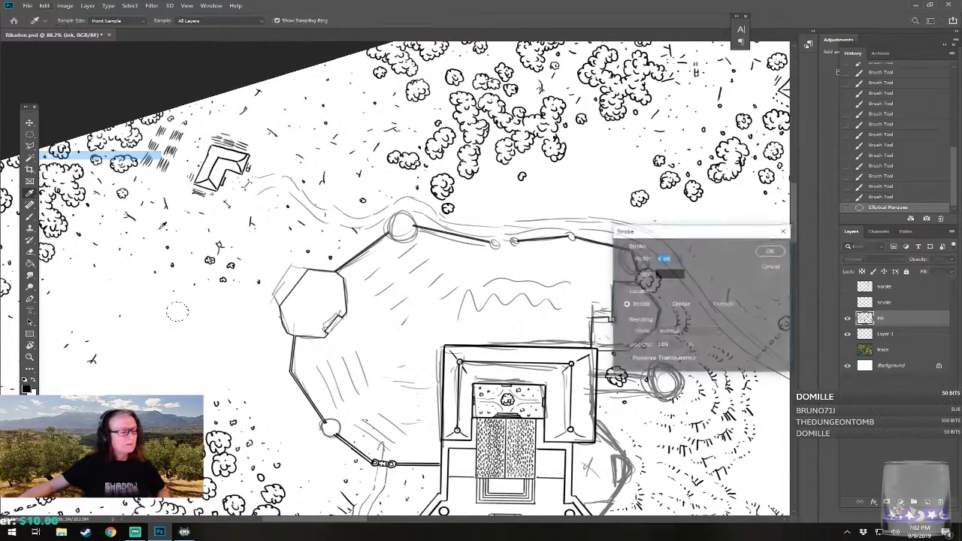
{"action": "left_click", "coordinate": [771, 251]}
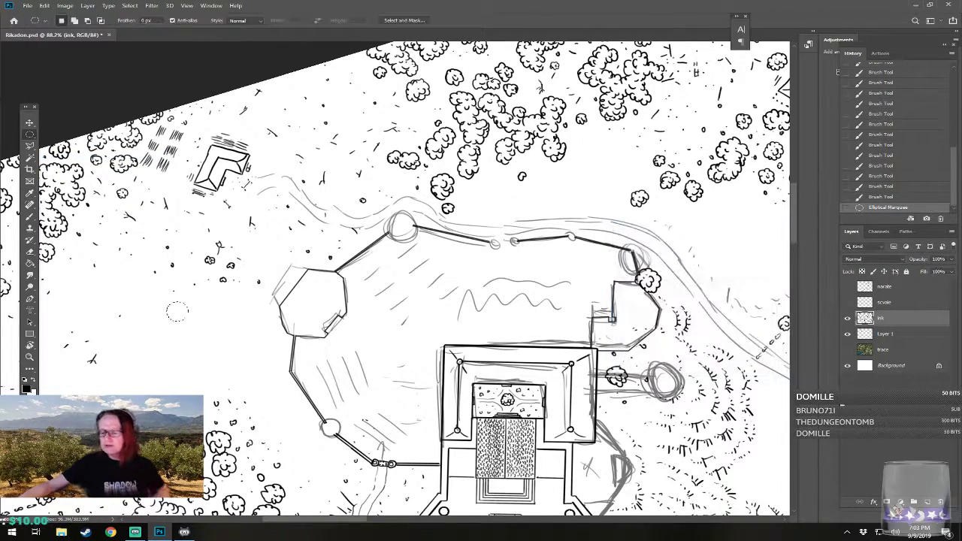
- Create a new layer above the ink layer and outline the circular selection with a 6 px black stroke placed inside
{"action": "key", "text": "ctrl+shift+alt+n"}
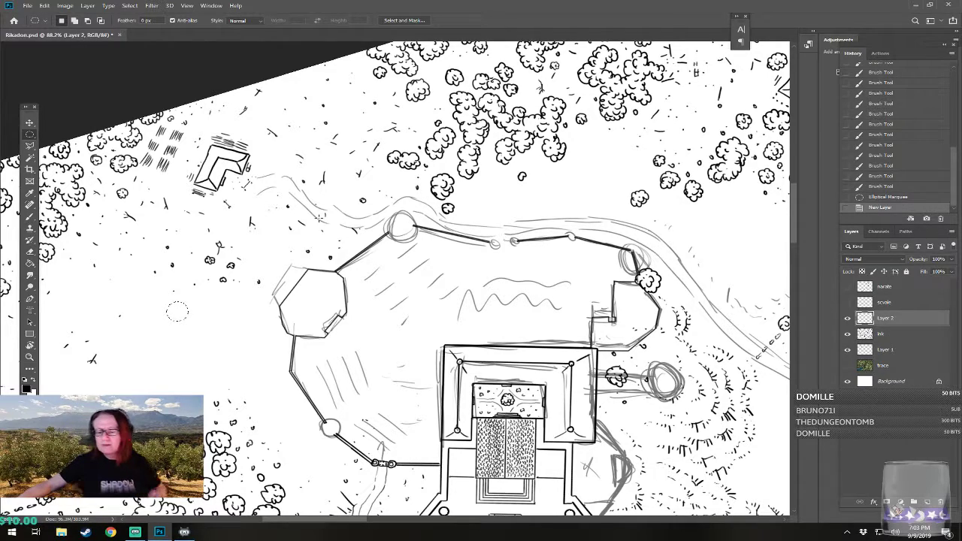
{"action": "left_click", "coordinate": [44, 6]}
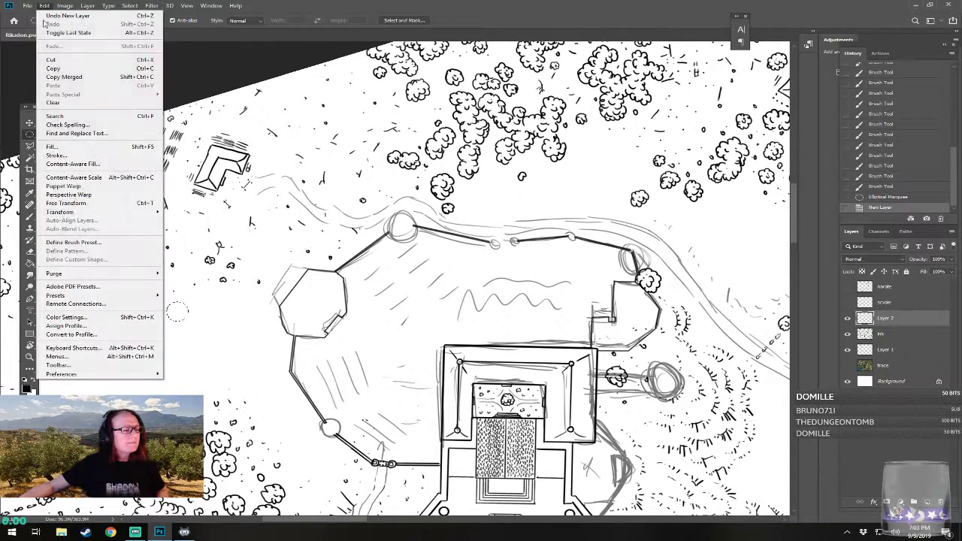
{"action": "left_click", "coordinate": [56, 156]}
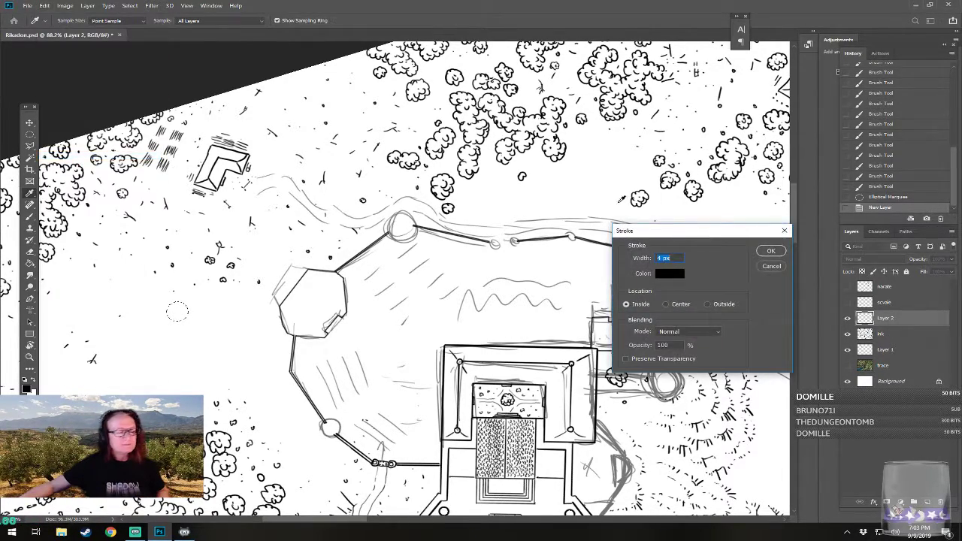
{"action": "left_click", "coordinate": [779, 251]}
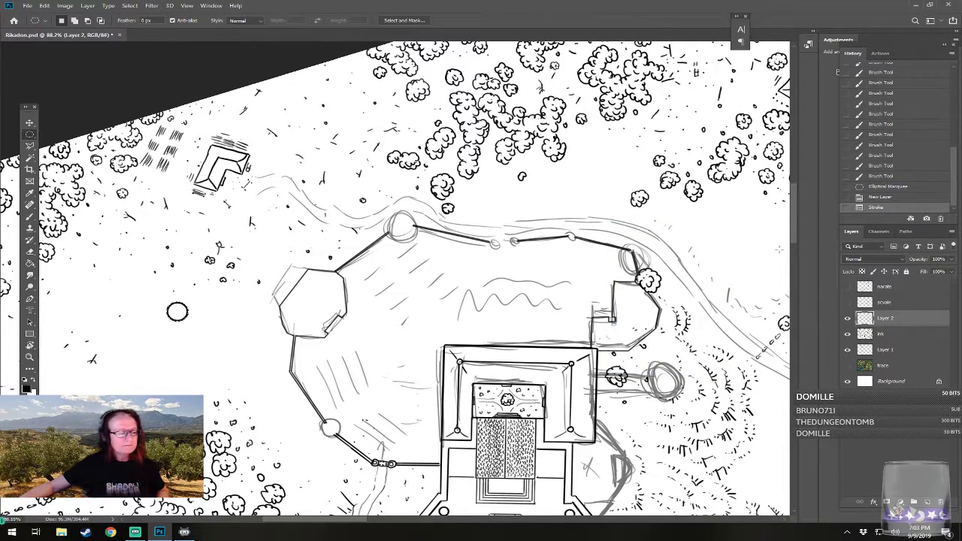
- Set the foreground colour to light grey #aba7a7 and stroke the circular selection again in that colour
{"action": "left_click", "coordinate": [31, 390]}
{"action": "left_click", "coordinate": [525, 295]}
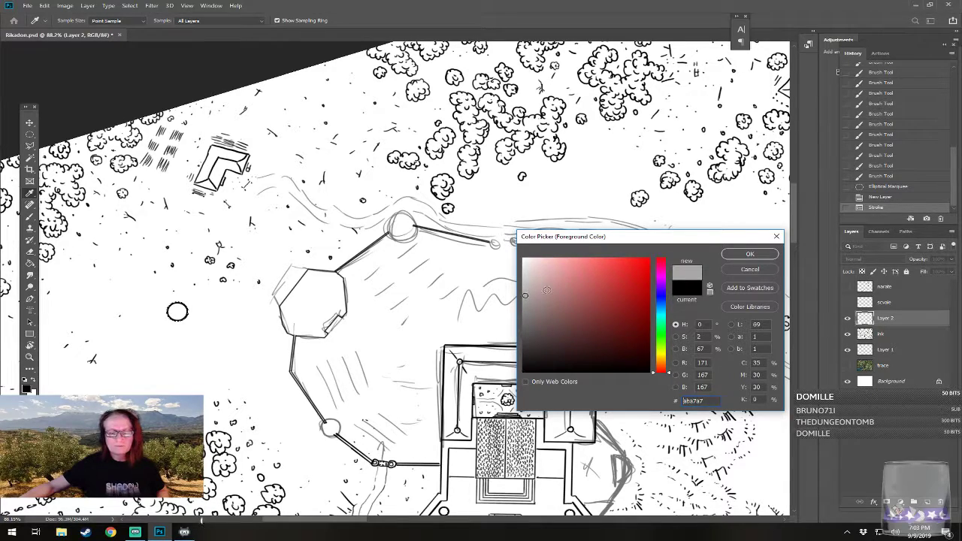
{"action": "left_click", "coordinate": [763, 254]}
{"action": "key", "text": "m"}
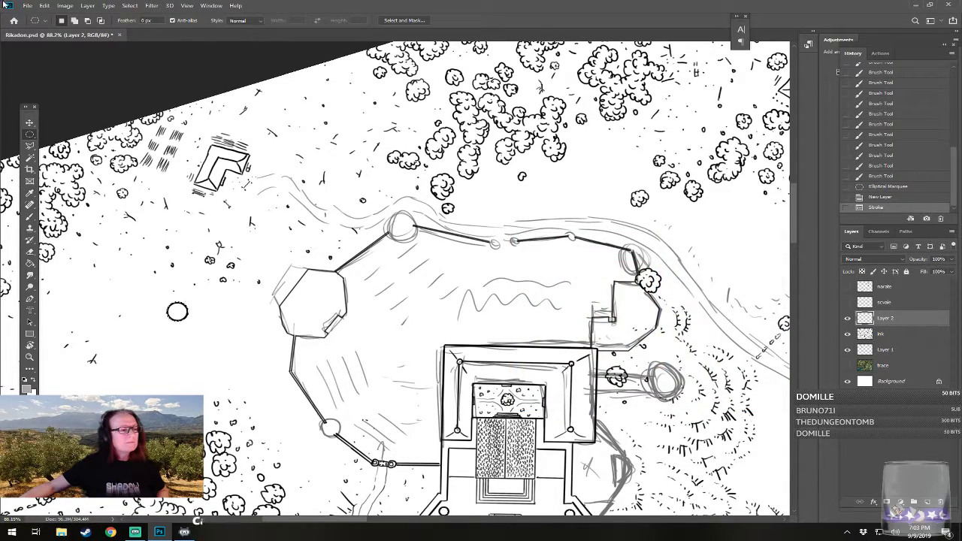
{"action": "left_click", "coordinate": [43, 6]}
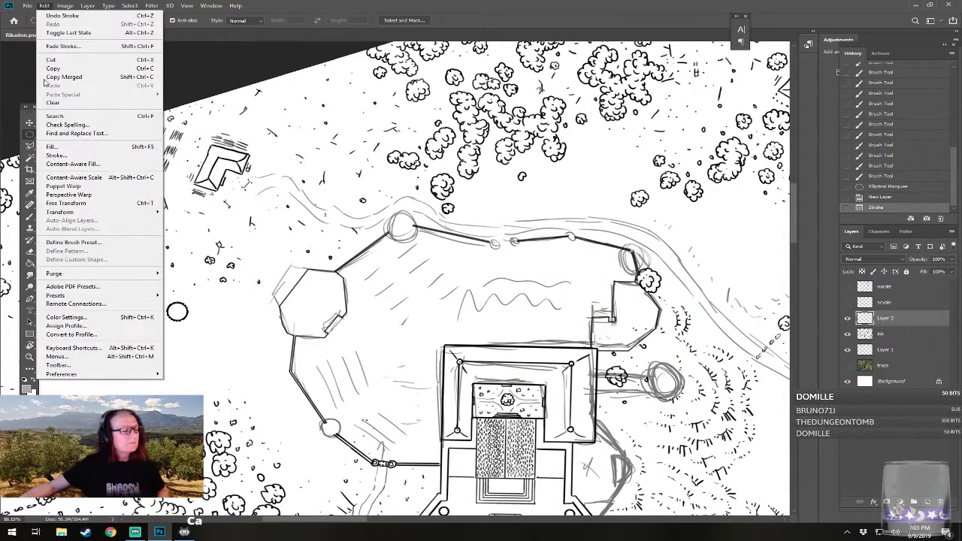
{"action": "left_click", "coordinate": [74, 157]}
{"action": "left_click", "coordinate": [765, 247]}
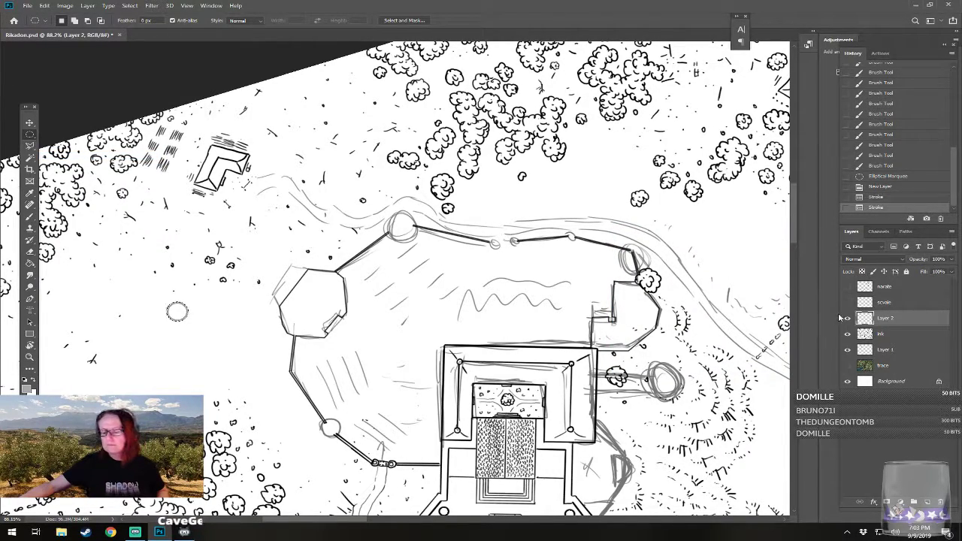
- Create another new layer, clear the selection and make a larger circular selection beside the grey ring for stroking
{"action": "left_click", "coordinate": [928, 502]}
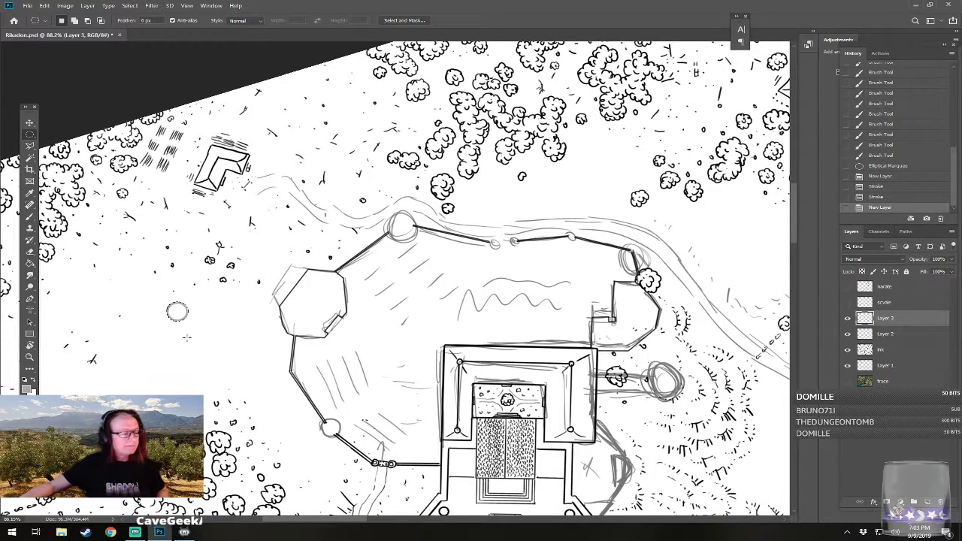
{"action": "key", "text": "ctrl+d"}
{"action": "left_click_drag", "start_coordinate": [212, 325], "coordinate": [245, 355]}
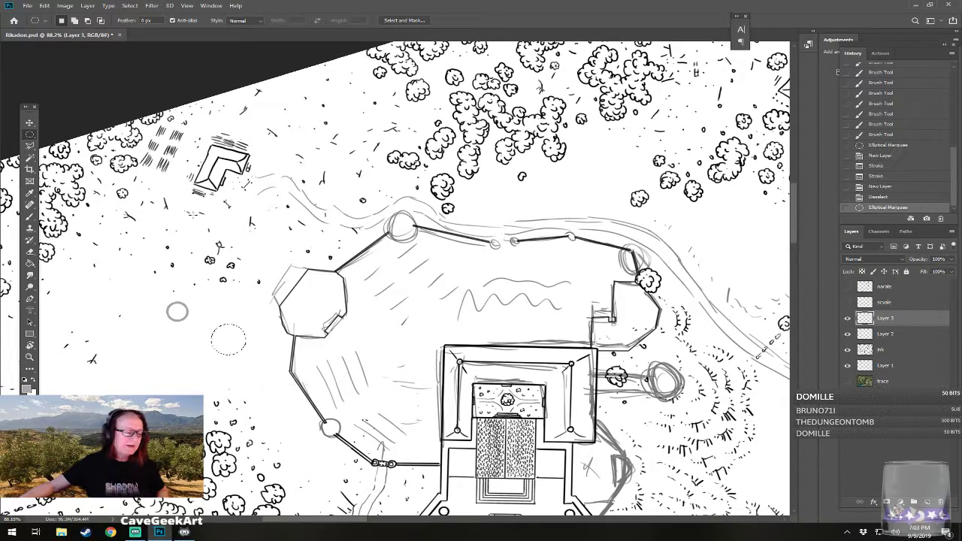
{"action": "left_click", "coordinate": [44, 5]}
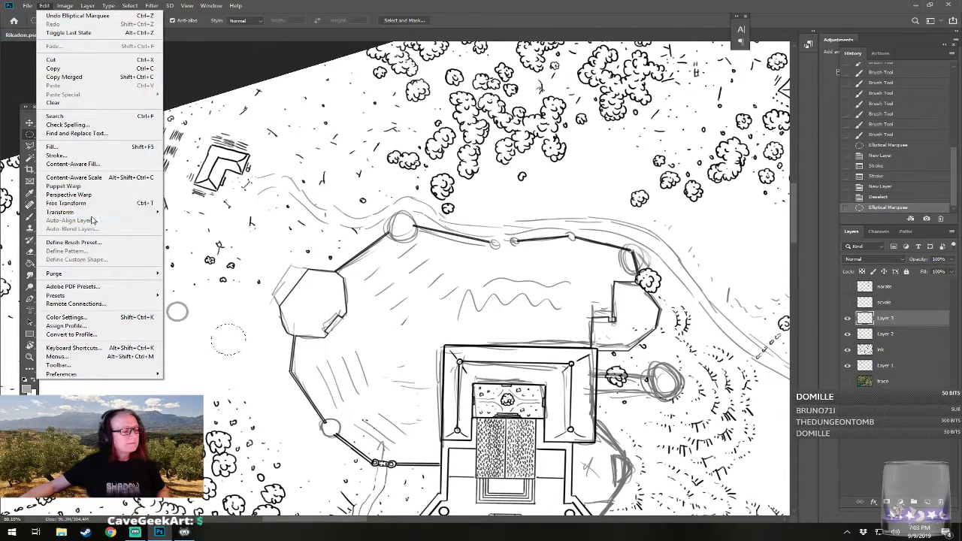
- Stroke the circular selection in grey with location Inside on Layer 3 and delete Layer 2 containing the smaller ring
{"action": "left_click", "coordinate": [57, 156]}
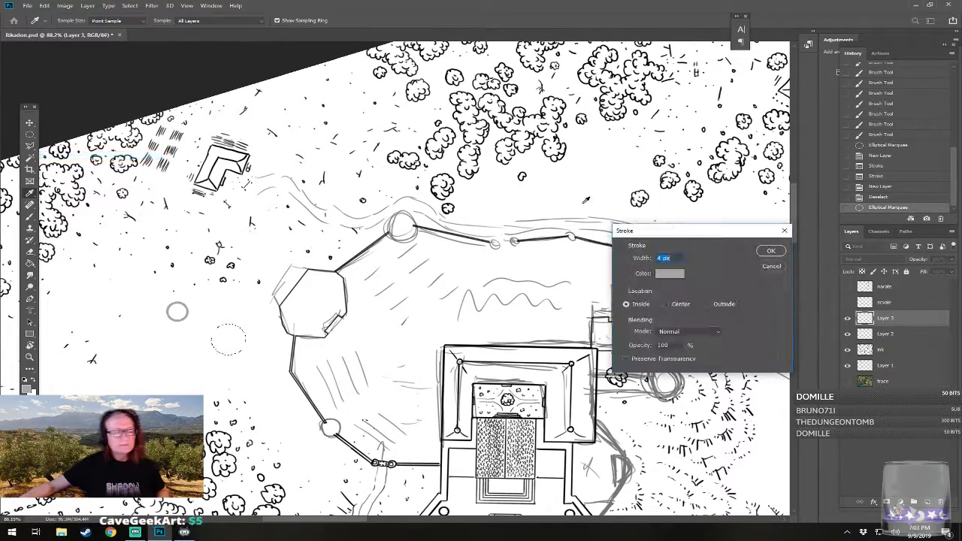
{"action": "left_click", "coordinate": [764, 250]}
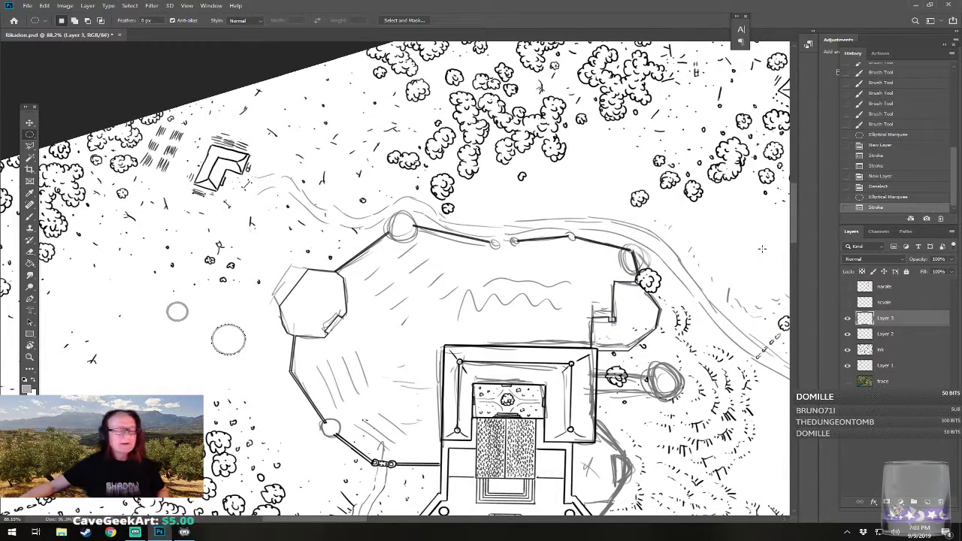
{"action": "left_click_drag", "start_coordinate": [891, 334], "coordinate": [942, 501]}
- Add a new layer, stroke the same circular selection in black with location Inside, and deselect it
{"action": "left_click", "coordinate": [928, 503]}
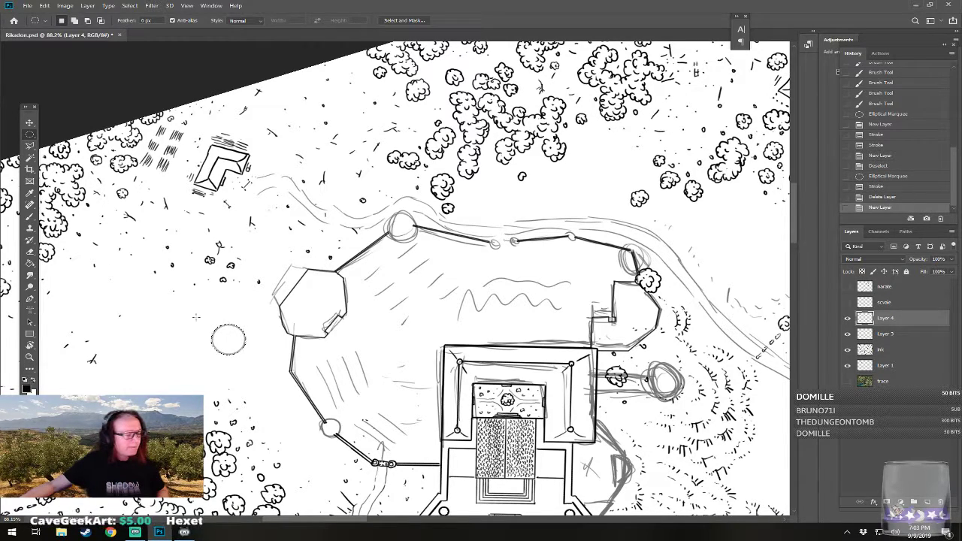
{"action": "left_click", "coordinate": [44, 6]}
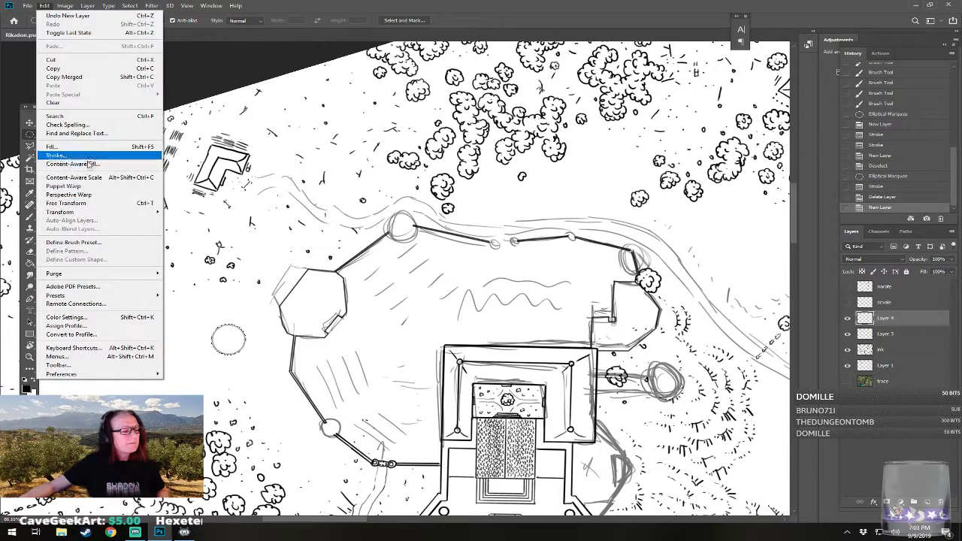
{"action": "left_click", "coordinate": [83, 159]}
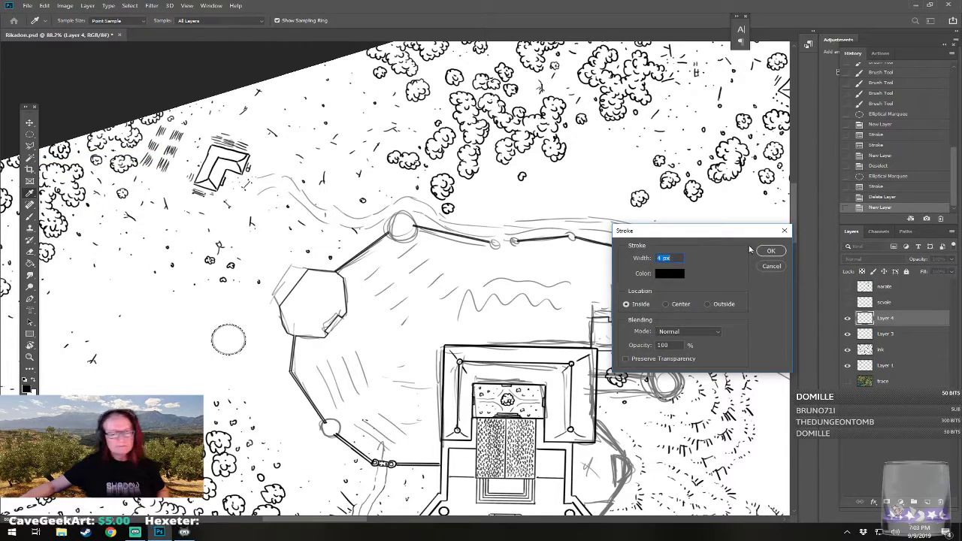
{"action": "left_click", "coordinate": [770, 252]}
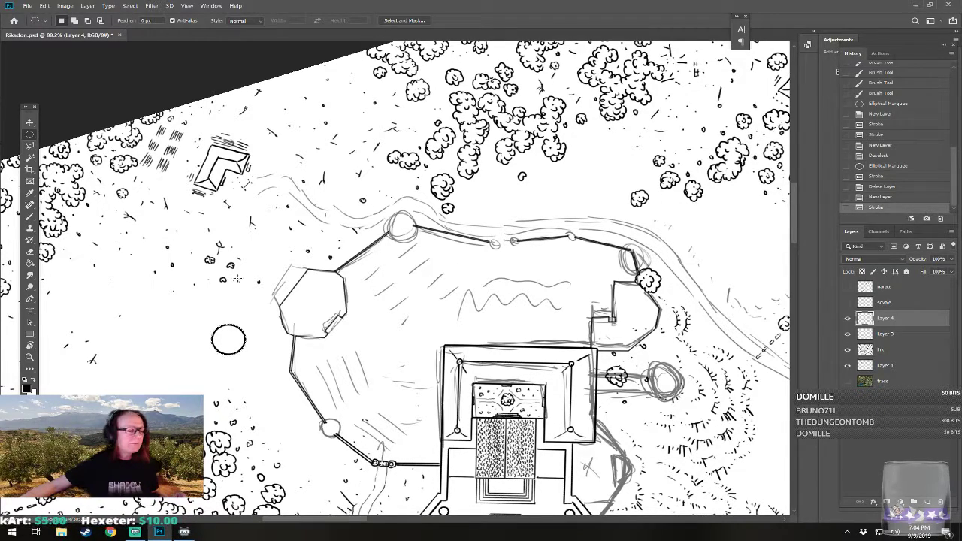
{"action": "key", "text": "ctrl+d"}
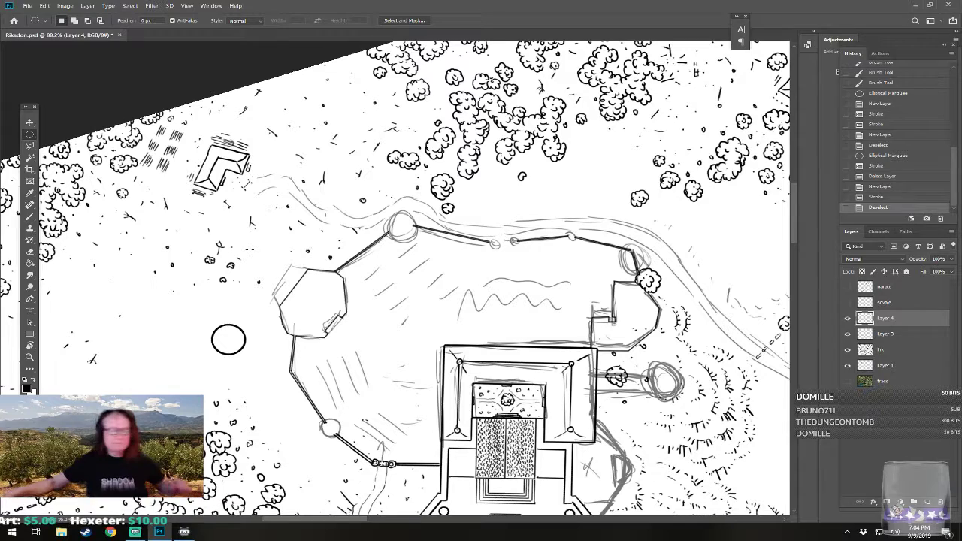
- Erase small gaps in the black ring at its top, bottom, left and right to expose the grey ring beneath
{"action": "scroll", "coordinate": [250, 250], "scroll_direction": "up", "scroll_amount": 5}
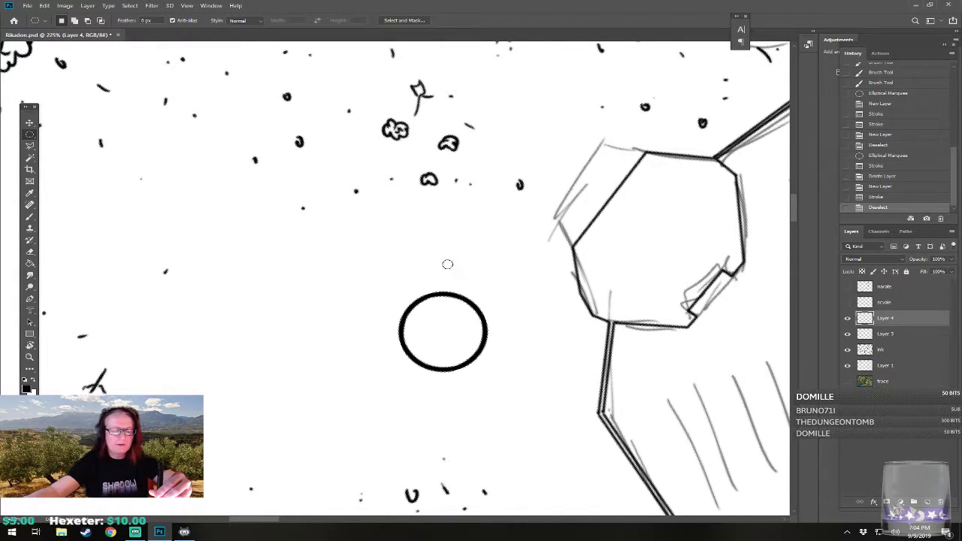
{"action": "left_click", "coordinate": [446, 273]}
{"action": "left_click", "coordinate": [443, 271]}
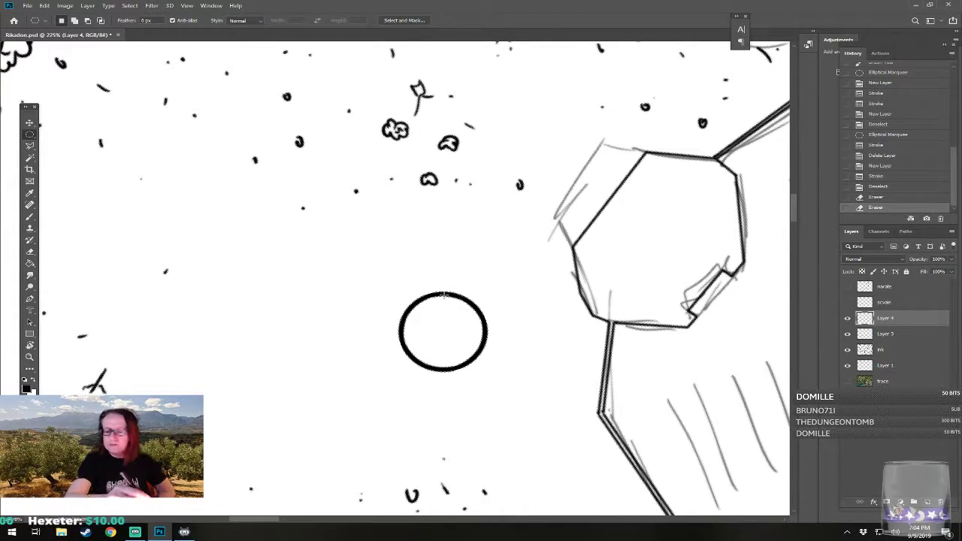
{"action": "left_click_drag", "start_coordinate": [442, 293], "coordinate": [444, 294]}
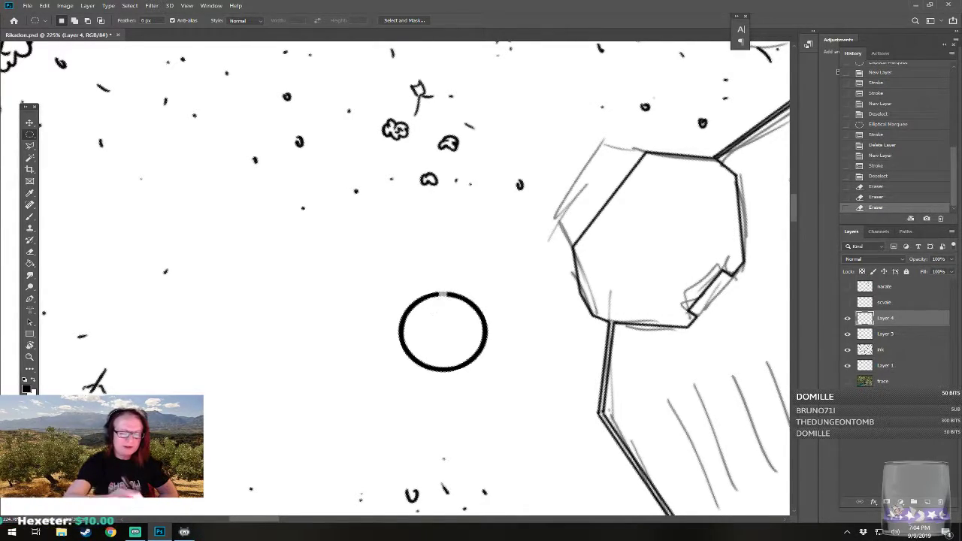
{"action": "left_click", "coordinate": [444, 368]}
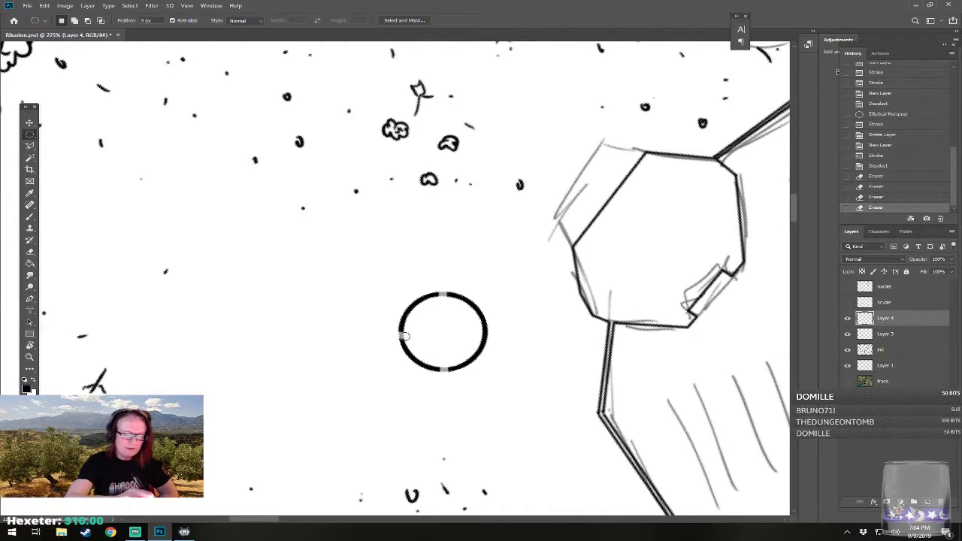
{"action": "left_click", "coordinate": [400, 335]}
{"action": "left_click", "coordinate": [487, 330]}
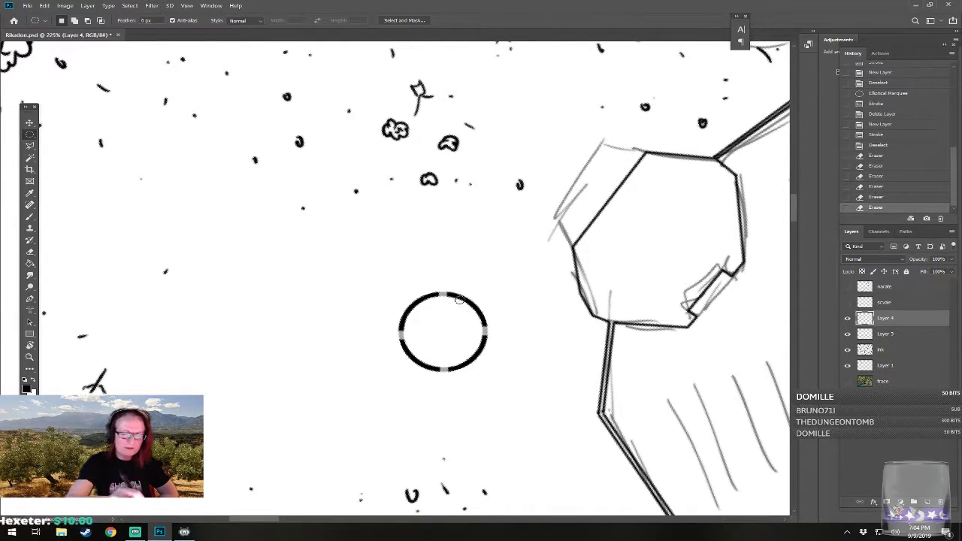
- Erase further evenly spaced gaps between the quarter marks so the black ring becomes a dashed tower outline
{"action": "left_click", "coordinate": [465, 295]}
{"action": "left_click", "coordinate": [482, 311]}
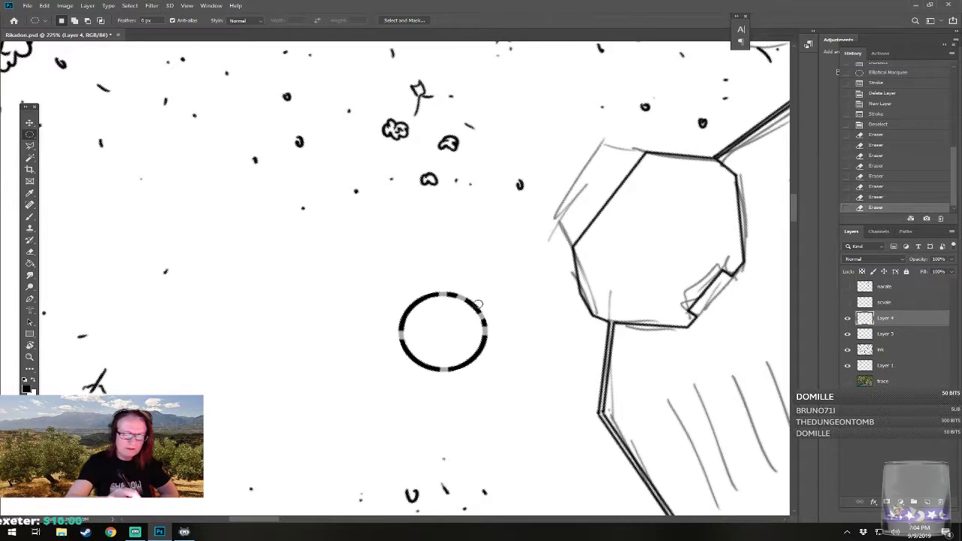
{"action": "left_click", "coordinate": [475, 302]}
{"action": "left_click", "coordinate": [426, 294]}
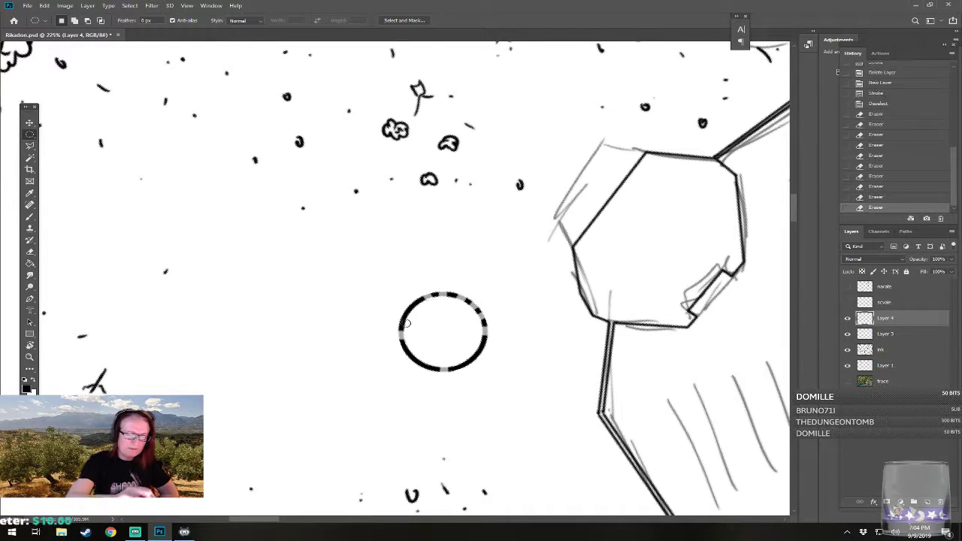
{"action": "left_click", "coordinate": [413, 309]}
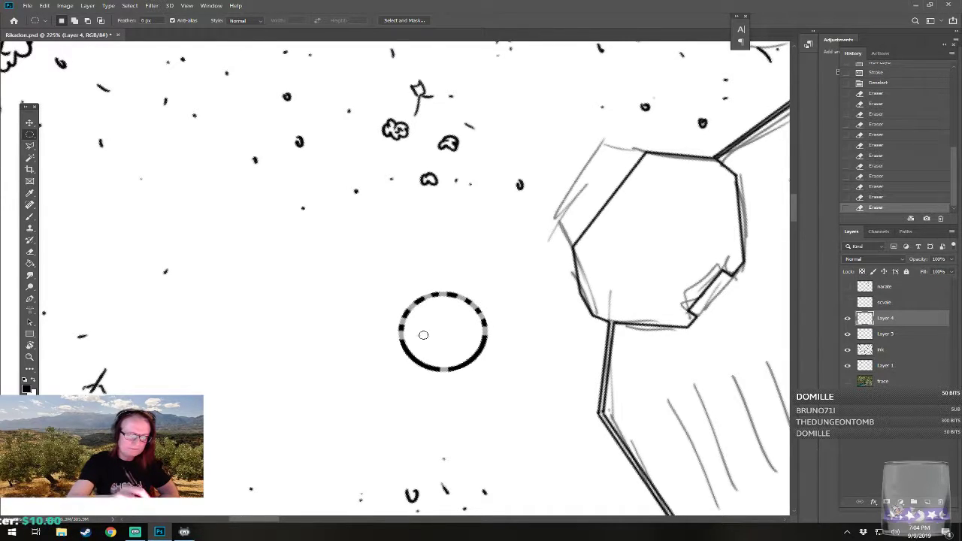
{"action": "left_click", "coordinate": [406, 349]}
{"action": "left_click", "coordinate": [429, 366]}
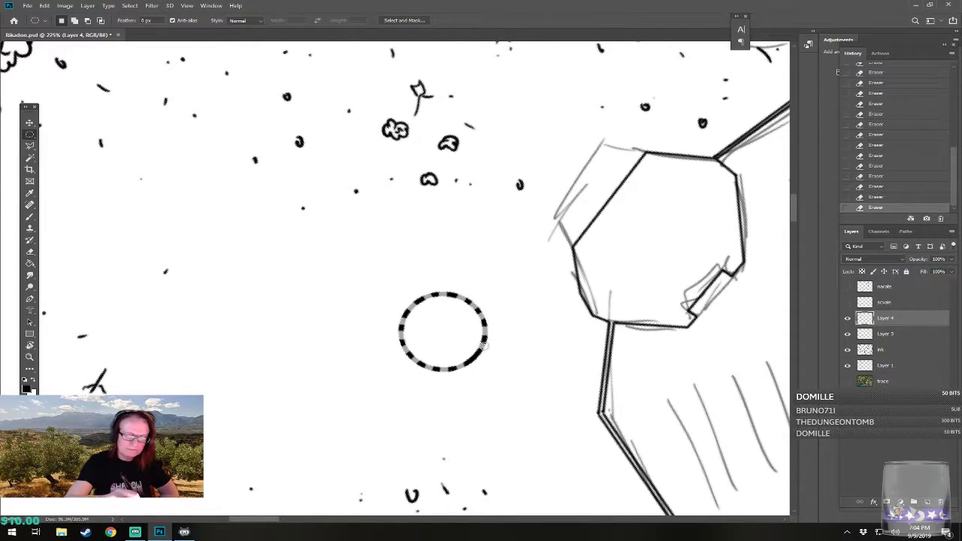
- Merge the dashed black ring layer with the grey ring layer and move the ring onto the sketched northwest wall tower
{"action": "scroll", "coordinate": [433, 384], "scroll_direction": "down", "scroll_amount": 8}
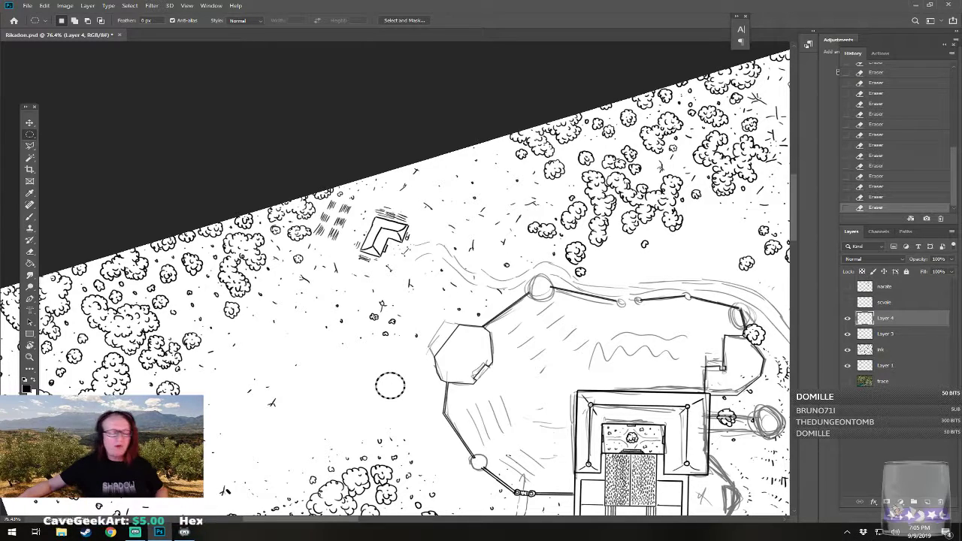
{"action": "left_click", "coordinate": [906, 335], "text": "shift"}
{"action": "key", "text": "ctrl+e"}
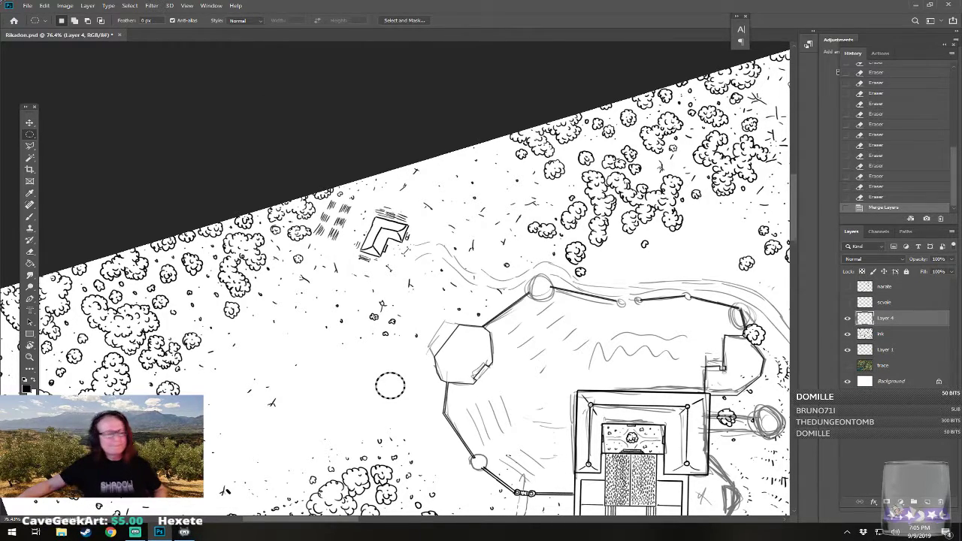
{"action": "left_click", "coordinate": [30, 123]}
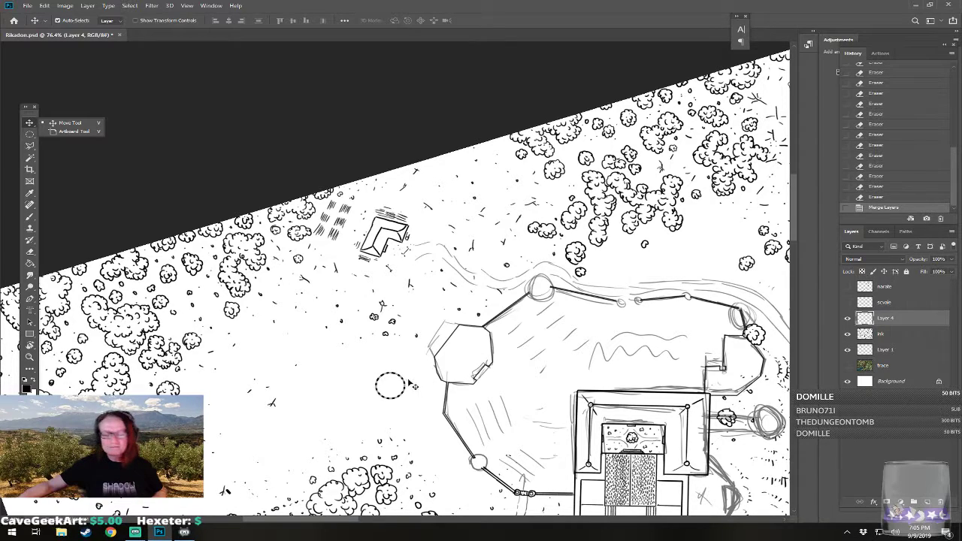
{"action": "left_click_drag", "start_coordinate": [402, 375], "coordinate": [268, 224]}
- Duplicate the dashed tower ring onto the sketched tower at the wall's northeast corner and scale the copy down slightly
{"action": "scroll", "coordinate": [582, 351], "scroll_direction": "up", "scroll_amount": 3}
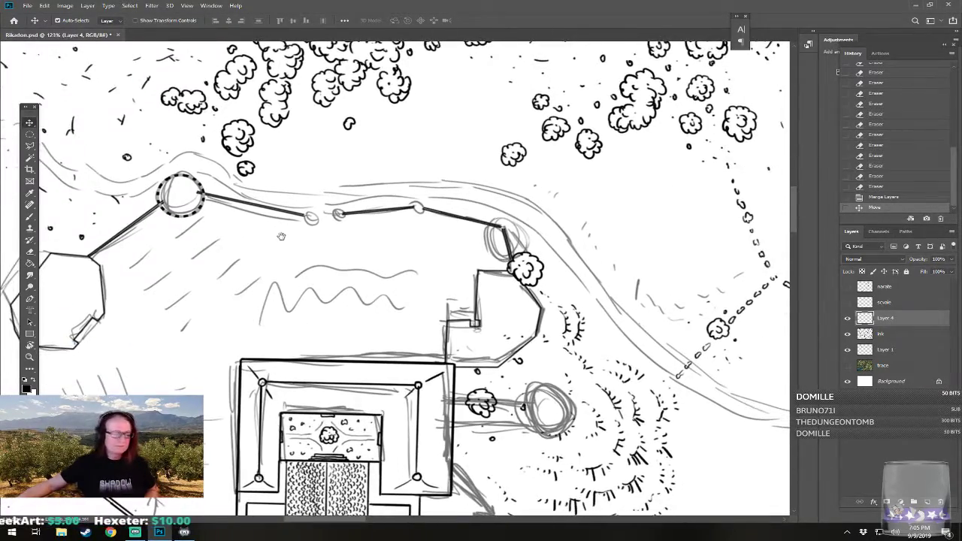
{"action": "mouse_move", "coordinate": [191, 208]}
{"action": "left_mouse_down"}
{"action": "mouse_move", "coordinate": [272, 293]}
{"action": "mouse_move", "coordinate": [308, 316]}
{"action": "mouse_move", "coordinate": [364, 323]}
{"action": "mouse_move", "coordinate": [473, 277]}
{"action": "mouse_move", "coordinate": [328, 338]}
{"action": "left_mouse_up"}
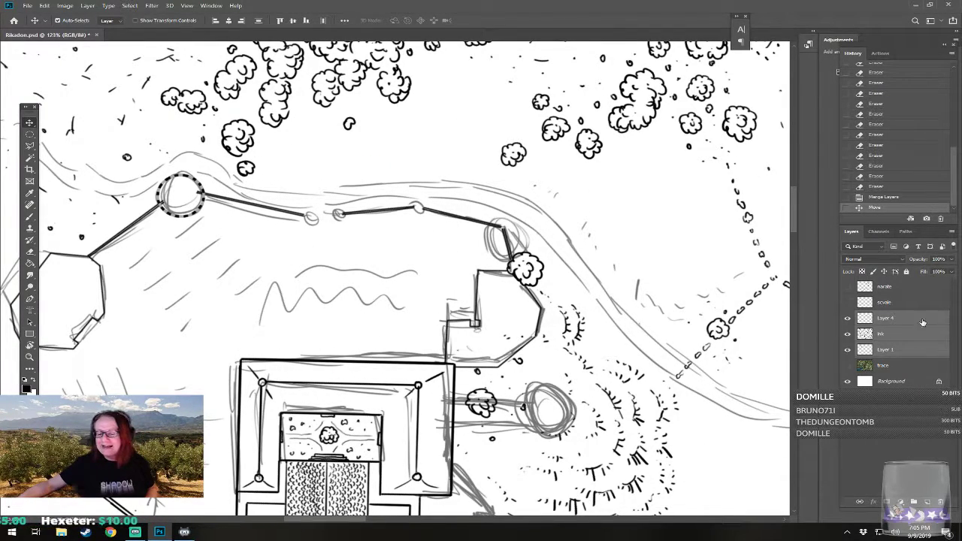
{"action": "left_click", "coordinate": [897, 321]}
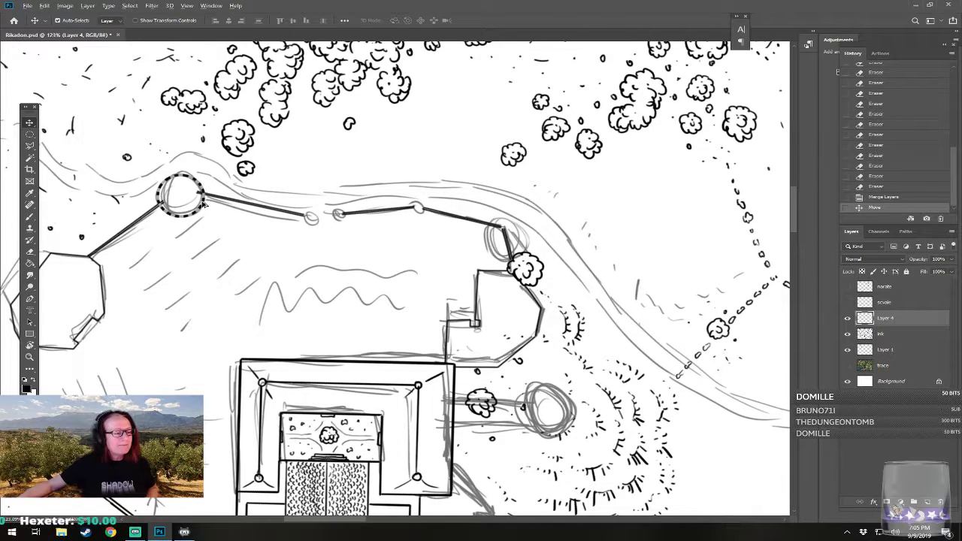
{"action": "left_click_drag", "start_coordinate": [203, 201], "coordinate": [530, 233]}
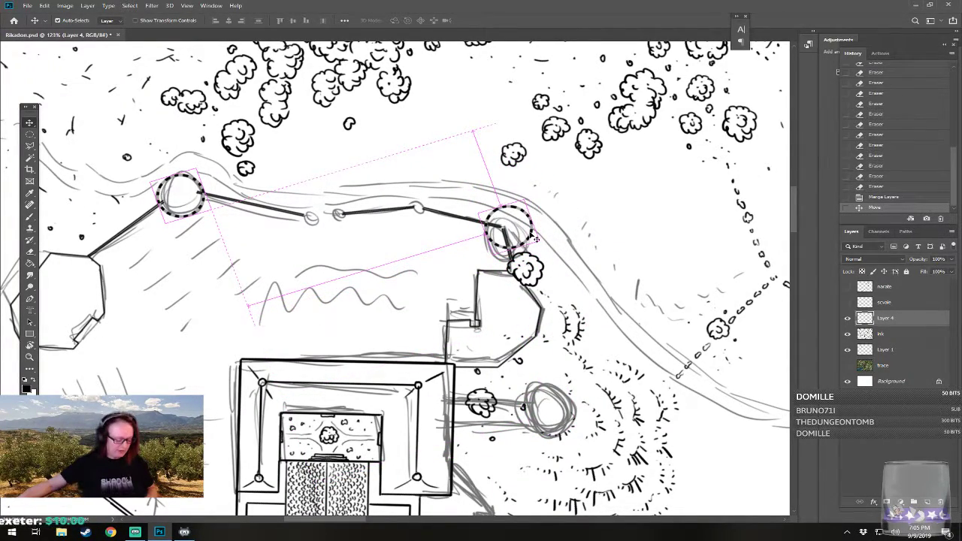
{"action": "key", "text": "ctrl+t"}
{"action": "left_click_drag", "start_coordinate": [525, 197], "coordinate": [509, 229]}
{"action": "key", "text": "Return"}
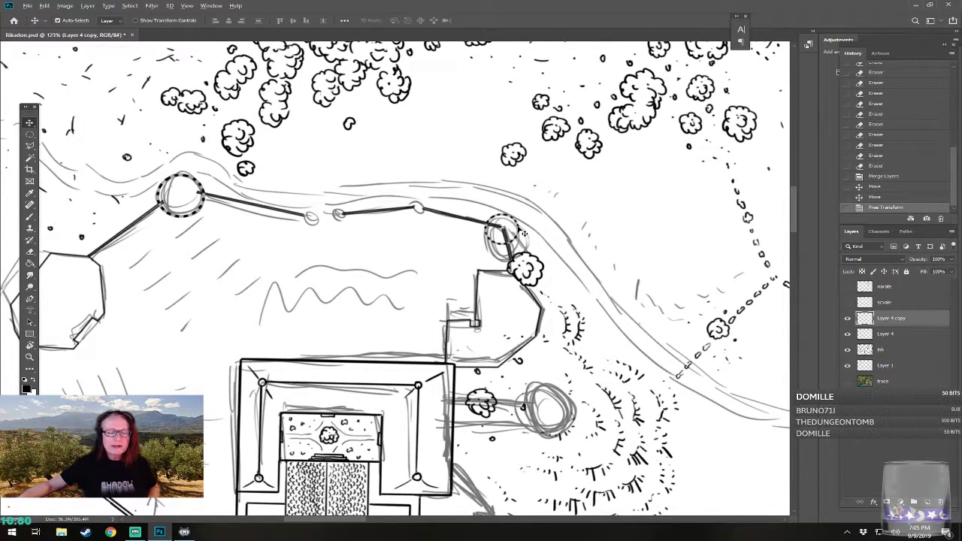
- Copy the ring to the southwest wall tower and place shrunken copies on the two small posts east of the north gap
{"action": "left_click_drag", "start_coordinate": [508, 232], "coordinate": [135, 474]}
{"action": "left_click_drag", "start_coordinate": [327, 385], "coordinate": [323, 402]}
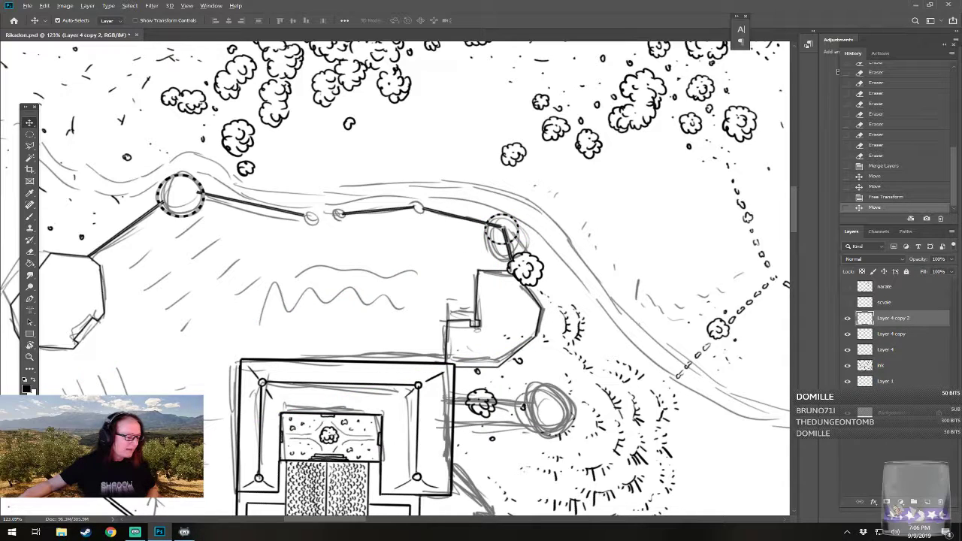
{"action": "left_click_drag", "start_coordinate": [334, 376], "coordinate": [343, 219]}
{"action": "key", "text": "ctrl+t"}
{"action": "key", "text": "Return"}
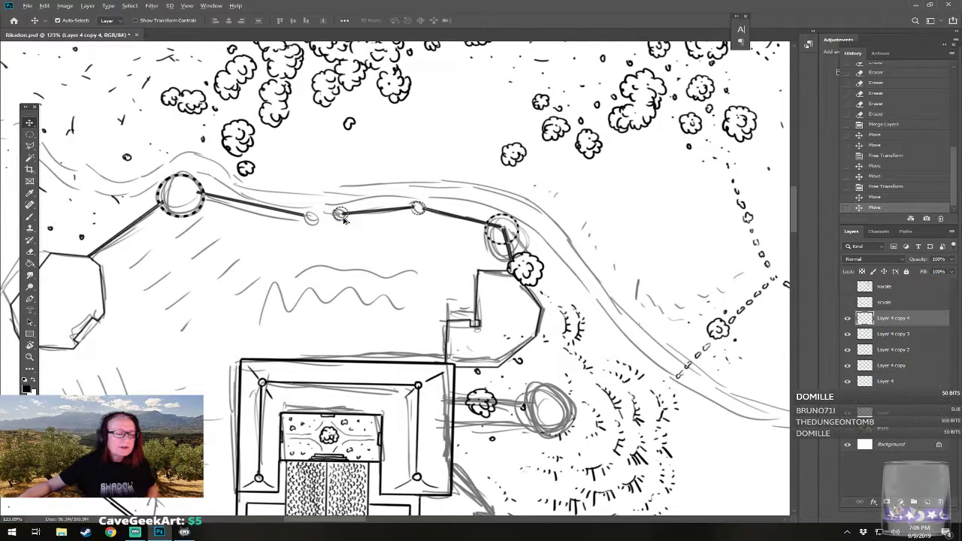
- Copy the small ring to the wall end west of the north gap and fine-tune the rings on both sides of the gap
{"action": "left_click", "coordinate": [342, 219]}
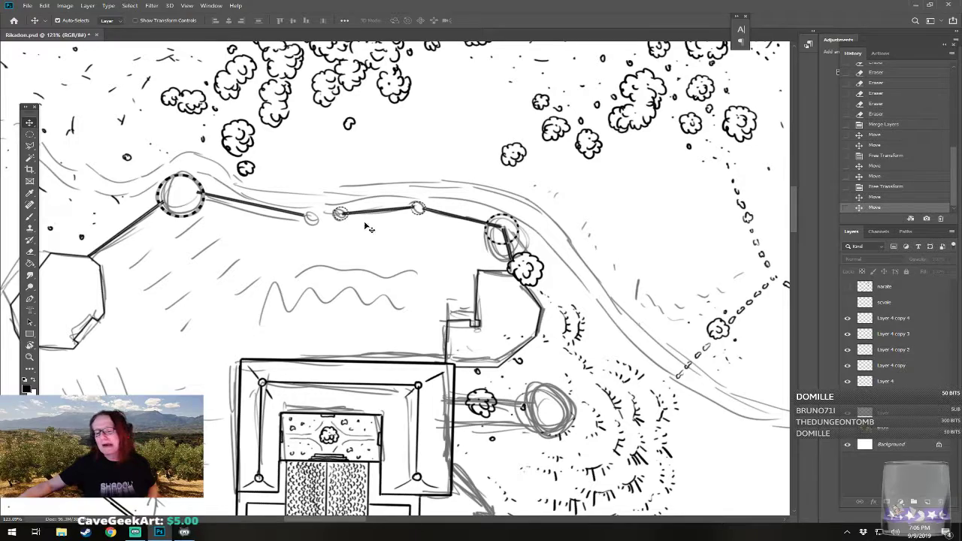
{"action": "left_click", "coordinate": [847, 318]}
{"action": "left_click", "coordinate": [847, 318]}
{"action": "left_click", "coordinate": [887, 318]}
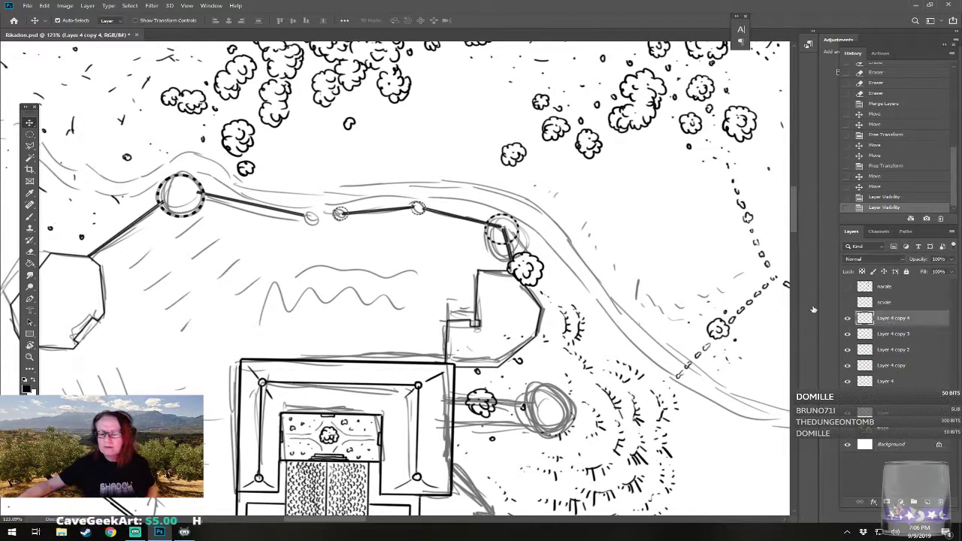
{"action": "left_click_drag", "start_coordinate": [342, 214], "coordinate": [308, 218]}
{"action": "scroll", "coordinate": [313, 226], "scroll_direction": "up", "scroll_amount": 3}
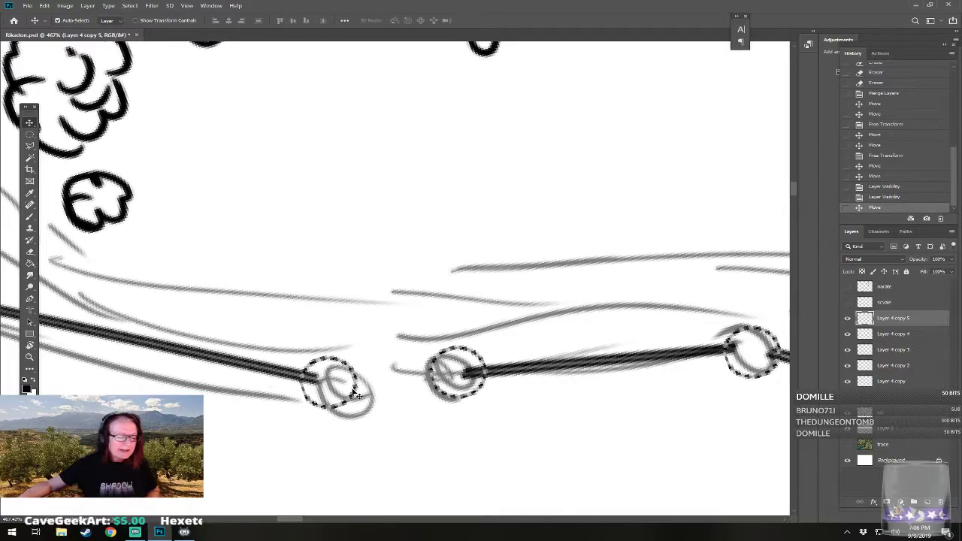
{"action": "left_click_drag", "start_coordinate": [360, 387], "coordinate": [365, 383]}
{"action": "left_click", "coordinate": [488, 390]}
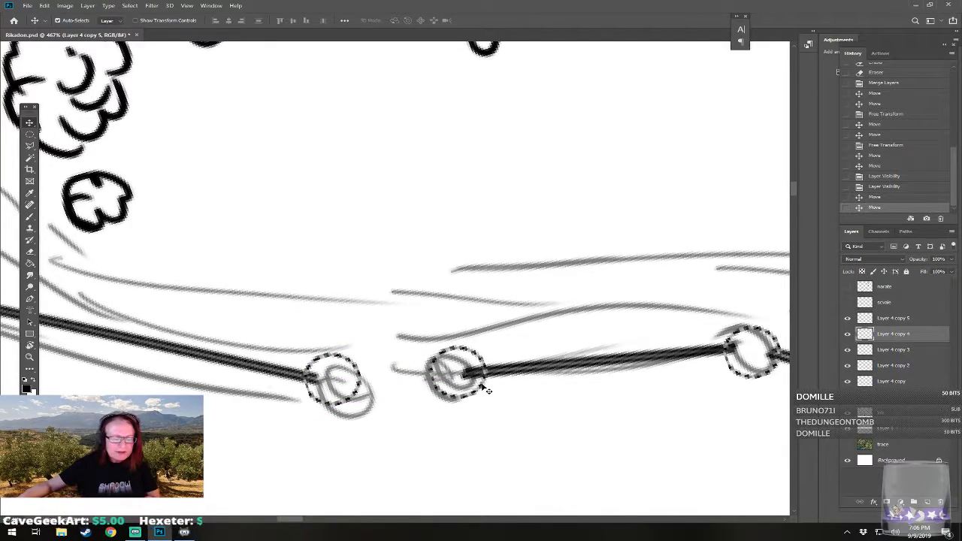
{"action": "left_click_drag", "start_coordinate": [487, 389], "coordinate": [470, 386]}
- Hide the grey pencil sketch layer, Layer 1, and look over the inked city map
{"action": "scroll", "coordinate": [526, 383], "scroll_direction": "down", "scroll_amount": 10}
{"action": "scroll", "coordinate": [537, 382], "scroll_direction": "down", "scroll_amount": 2}
{"action": "left_click_drag", "start_coordinate": [567, 408], "coordinate": [447, 282]}
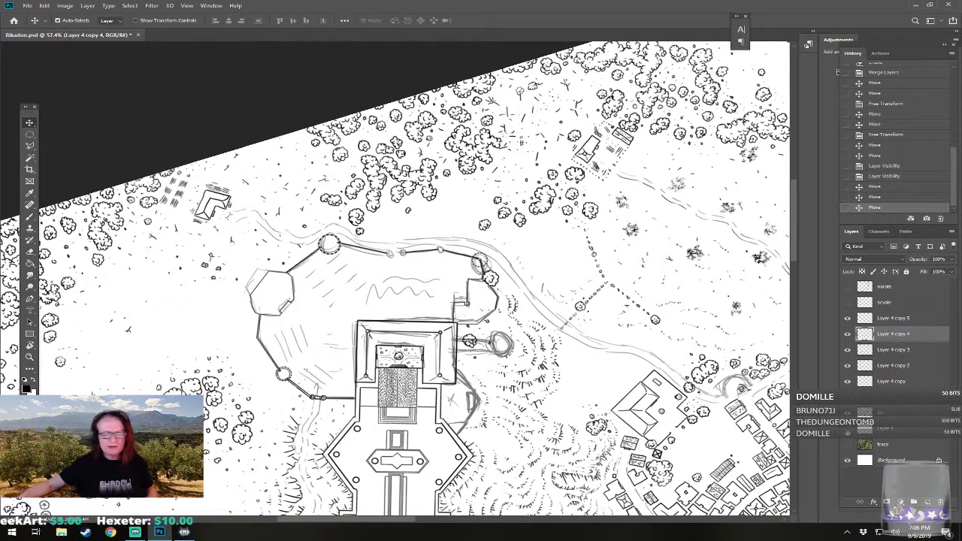
{"action": "left_click", "coordinate": [848, 430]}
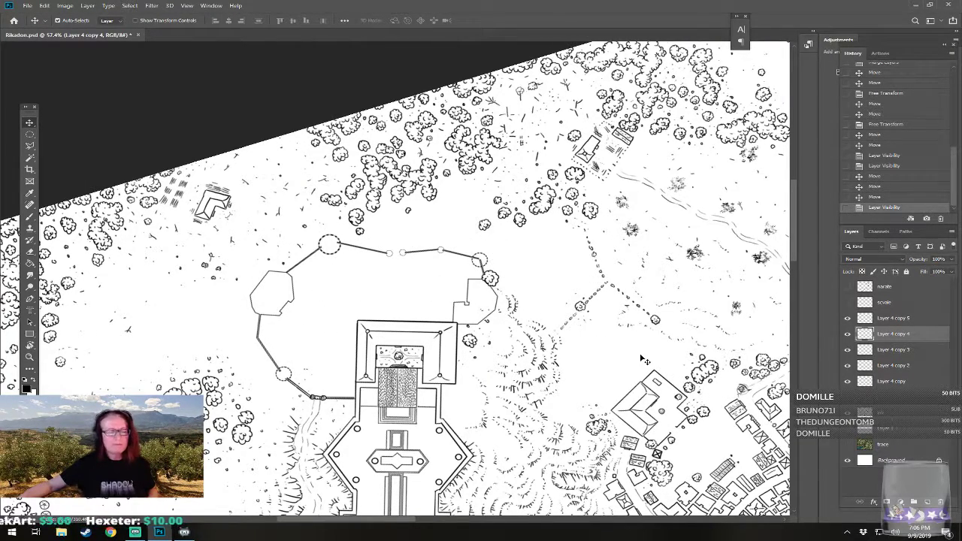
{"action": "scroll", "coordinate": [640, 358], "scroll_direction": "down", "scroll_amount": 4}
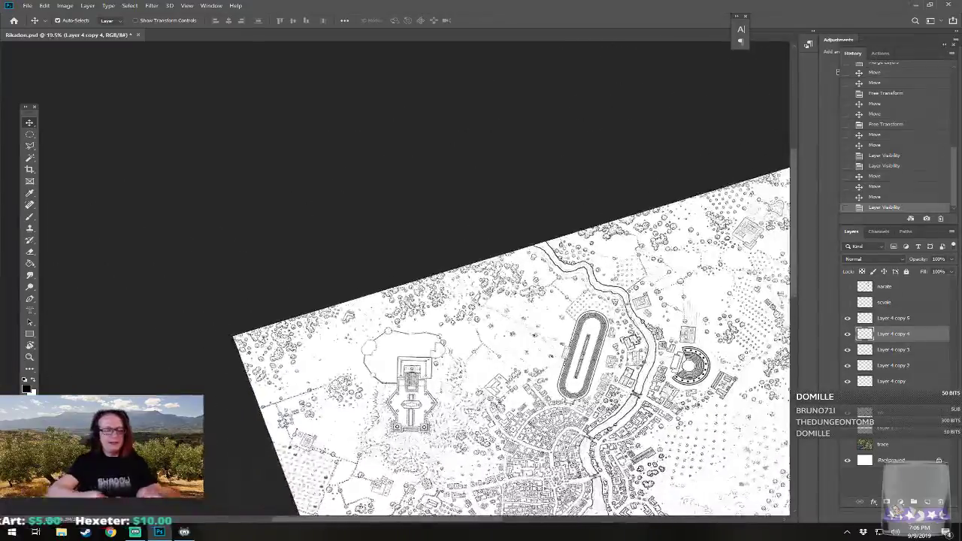
{"action": "scroll", "coordinate": [448, 349], "scroll_direction": "down", "scroll_amount": 3}
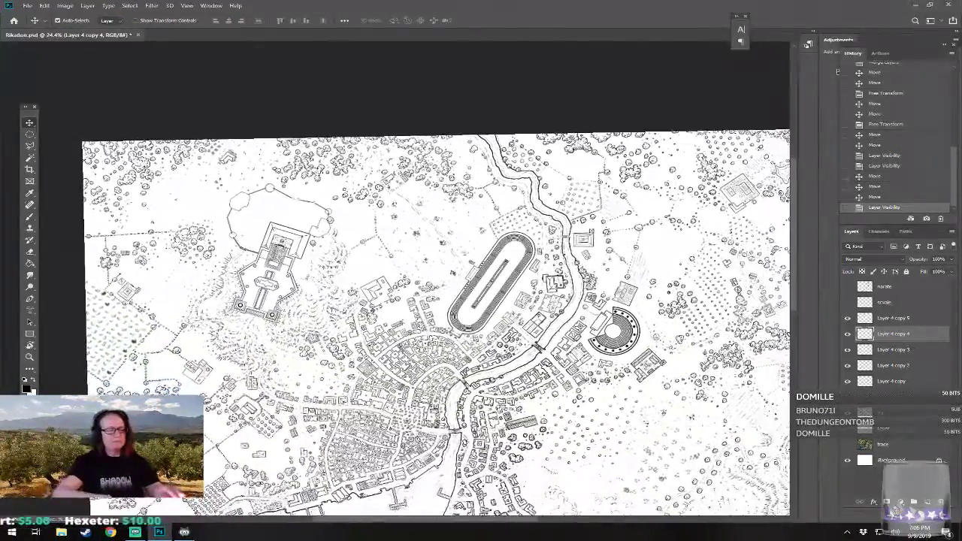
{"action": "scroll", "coordinate": [414, 294], "scroll_direction": "down", "scroll_amount": 2}
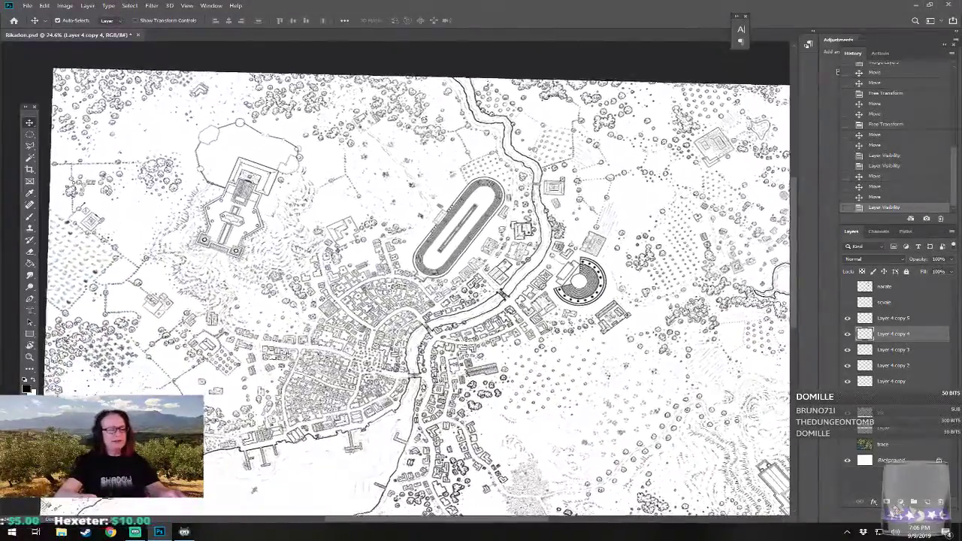
- Merge all the tower ring layers, from Layer 4 copy through Layer 4 copy 5, into a single layer
{"action": "scroll", "coordinate": [410, 285], "scroll_direction": "down", "scroll_amount": 1}
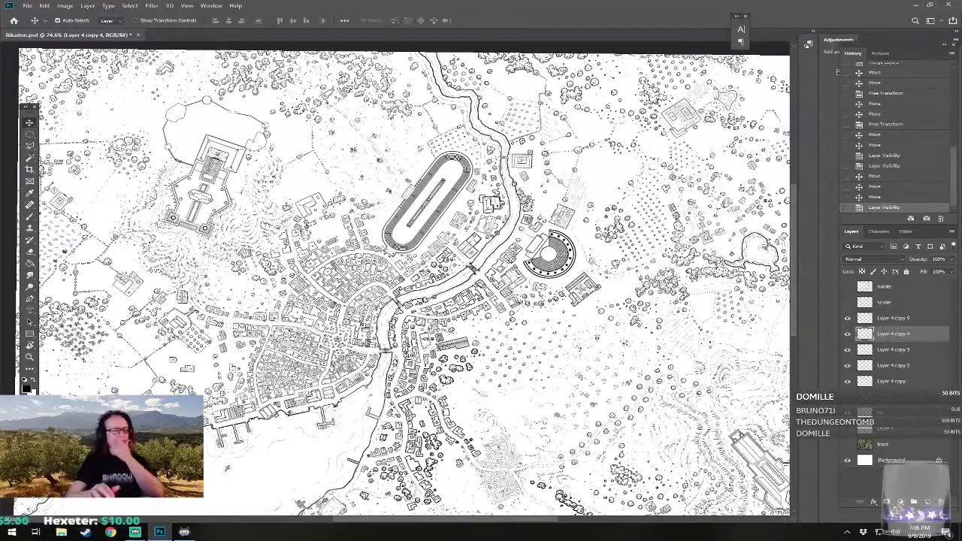
{"action": "scroll", "coordinate": [406, 286], "scroll_direction": "left", "scroll_amount": 2}
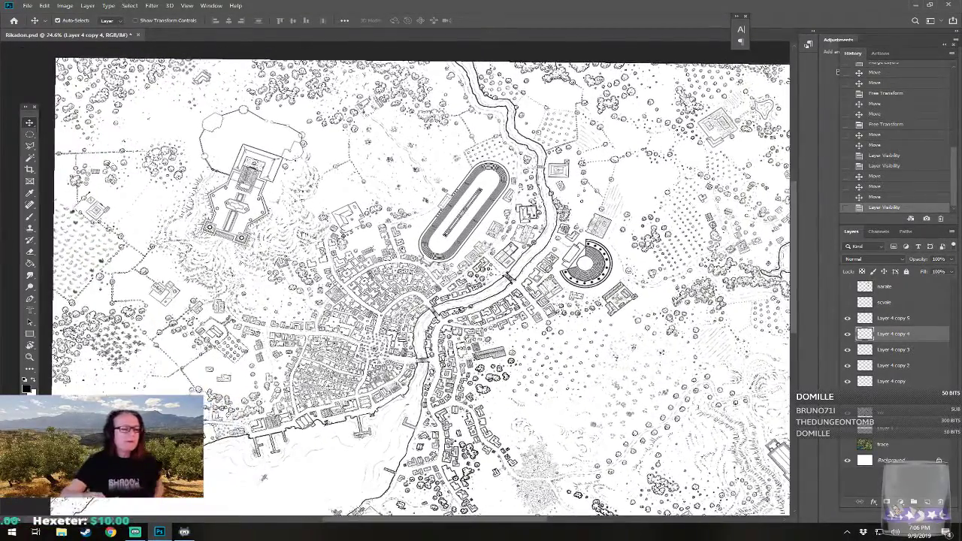
{"action": "scroll", "coordinate": [406, 285], "scroll_direction": "up", "scroll_amount": 1}
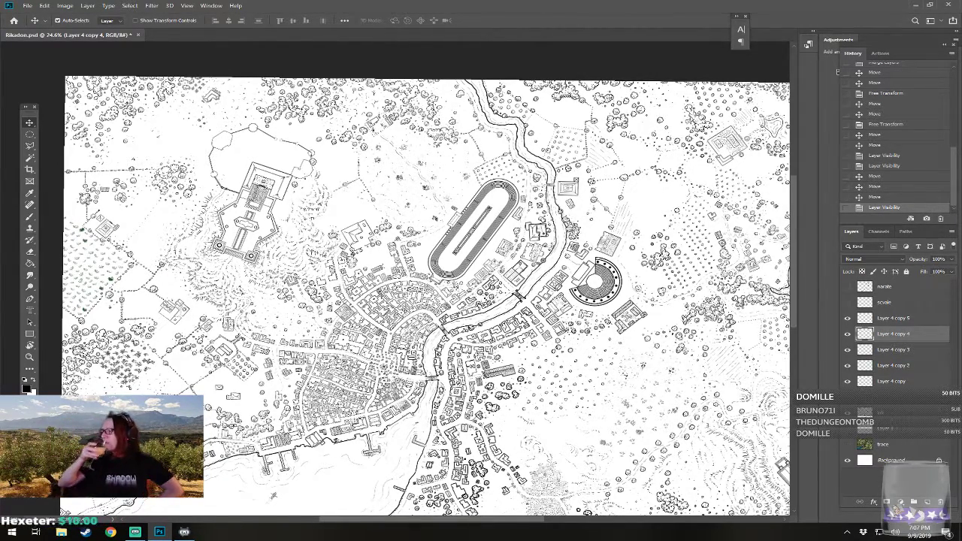
{"action": "left_click", "coordinate": [906, 321]}
{"action": "left_click", "coordinate": [896, 381], "text": "shift"}
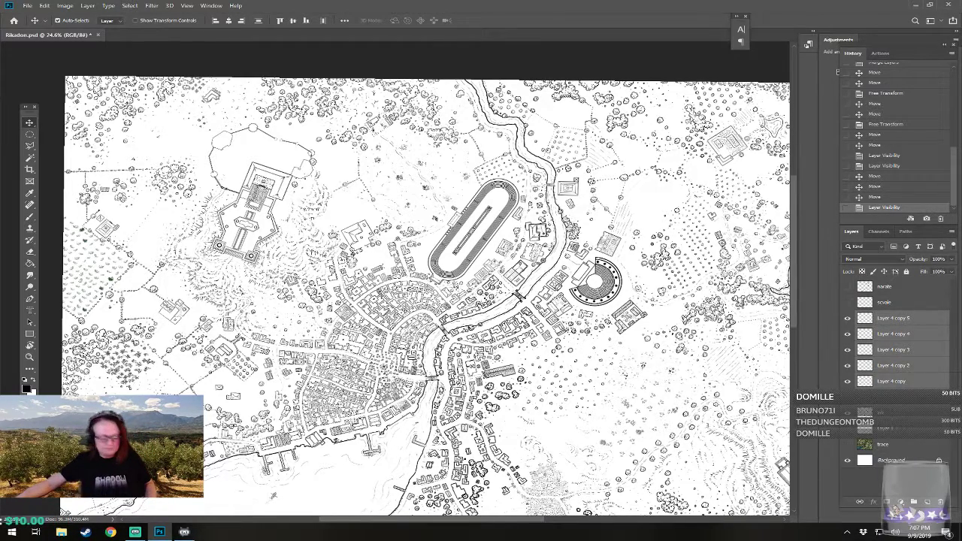
{"action": "key", "text": "ctrl+e"}
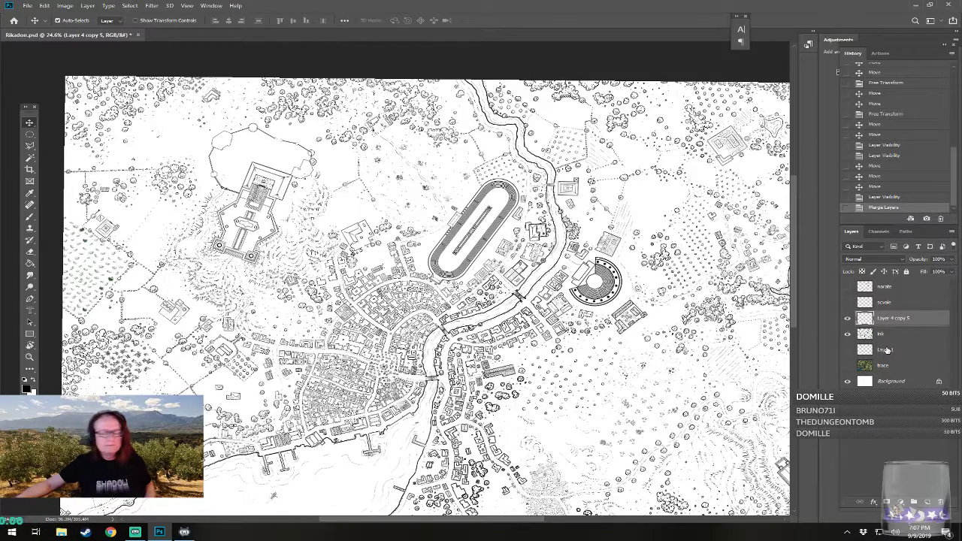
- On the ink layer, erase the wall line ends that run inside the southwest tower ring
{"action": "left_click", "coordinate": [889, 335]}
{"action": "left_click_drag", "start_coordinate": [189, 215], "coordinate": [431, 215]}
{"action": "left_click_drag", "start_coordinate": [286, 92], "coordinate": [432, 332]}
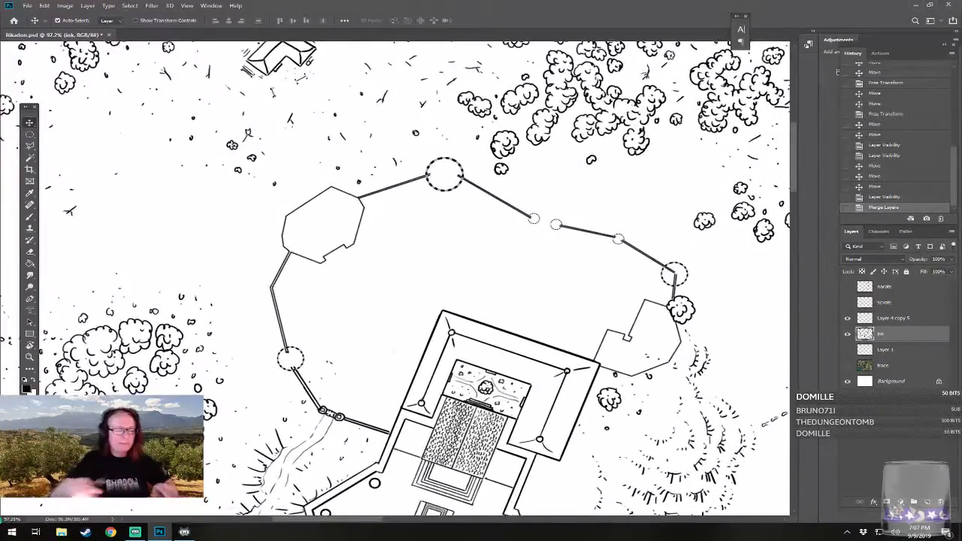
{"action": "scroll", "coordinate": [216, 323], "scroll_direction": "up", "scroll_amount": 2}
{"action": "left_click", "coordinate": [306, 363]}
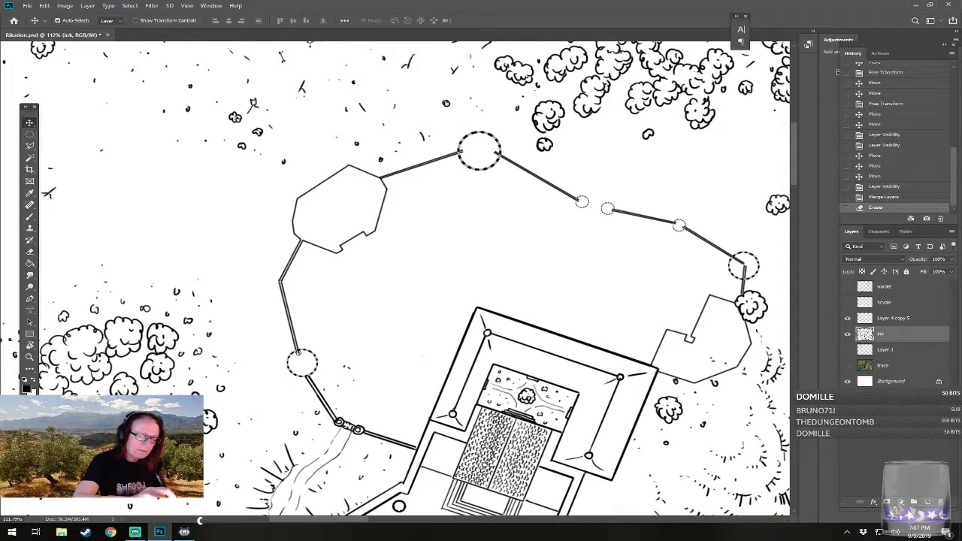
{"action": "left_click", "coordinate": [297, 353]}
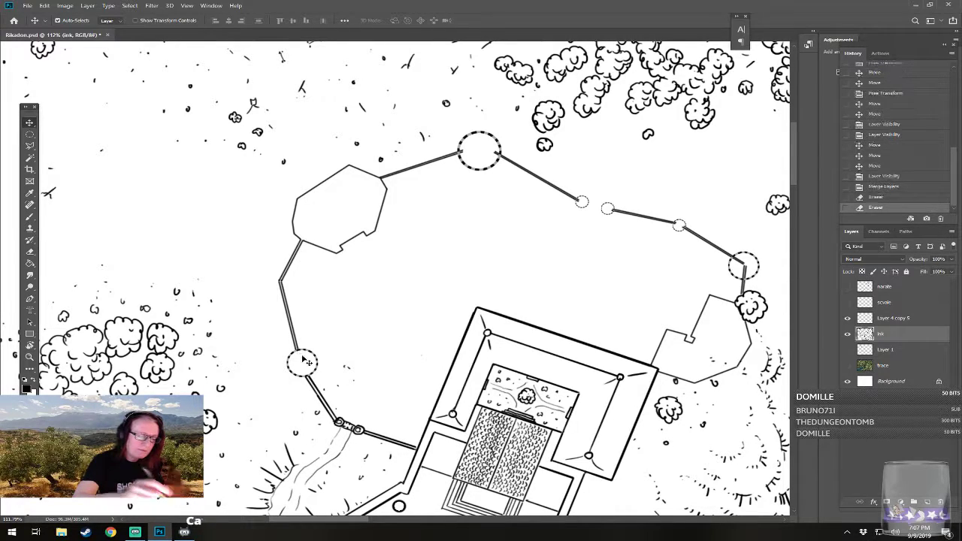
- Erase the wall line ends on both sides inside the large north tower ring
{"action": "scroll", "coordinate": [297, 354], "scroll_direction": "up", "scroll_amount": 3}
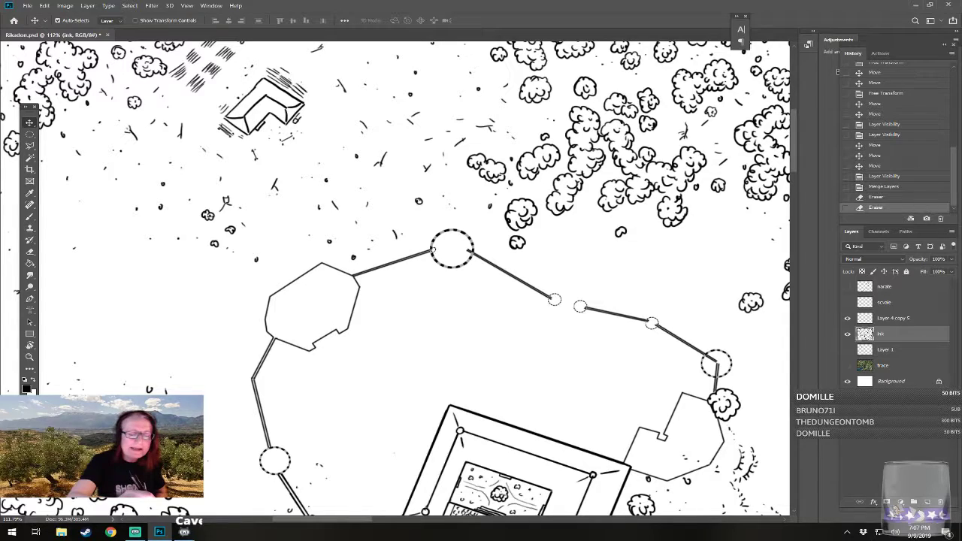
{"action": "left_click", "coordinate": [440, 250]}
{"action": "left_click", "coordinate": [472, 251]}
- Erase the wall lines inside the three small post rings and the northeast tower ring
{"action": "left_click_drag", "start_coordinate": [471, 251], "coordinate": [234, 182]}
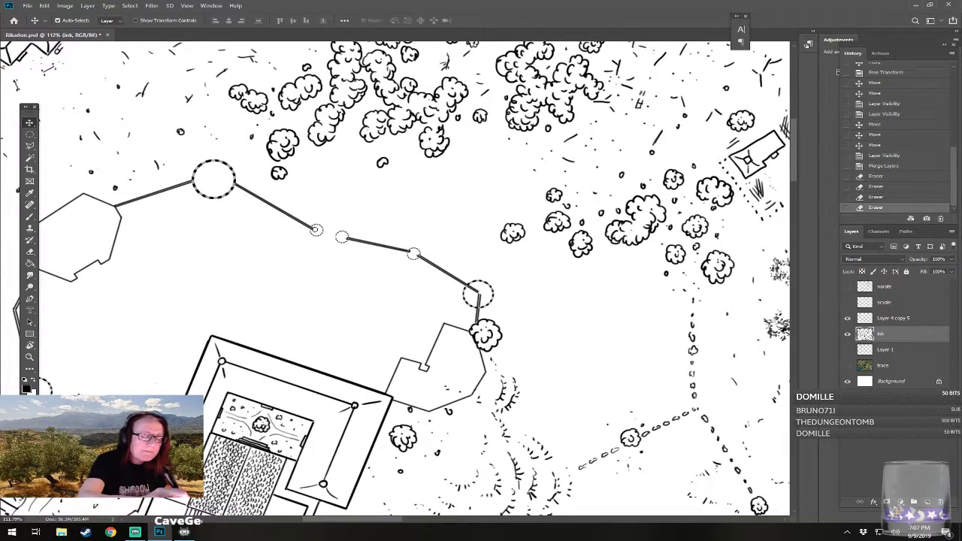
{"action": "left_click", "coordinate": [317, 229]}
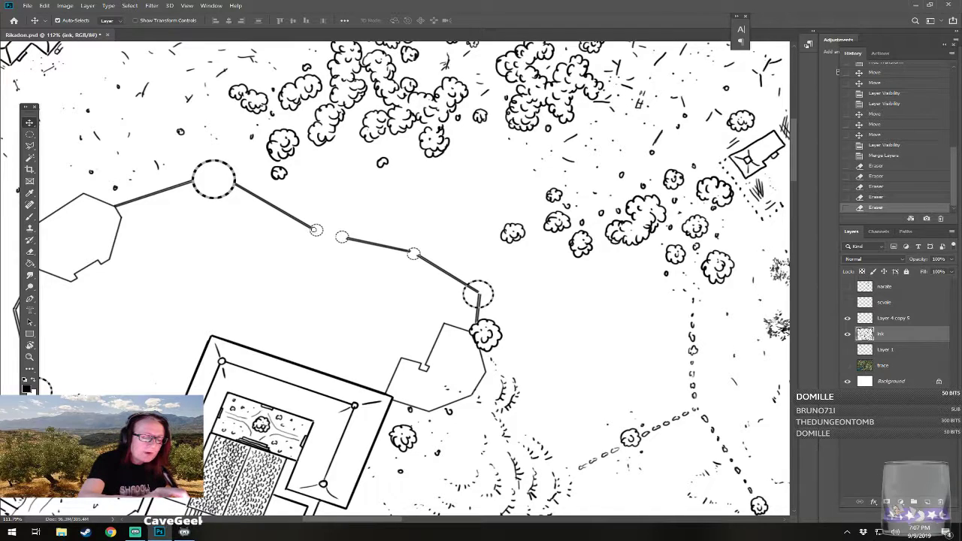
{"action": "left_click", "coordinate": [316, 229]}
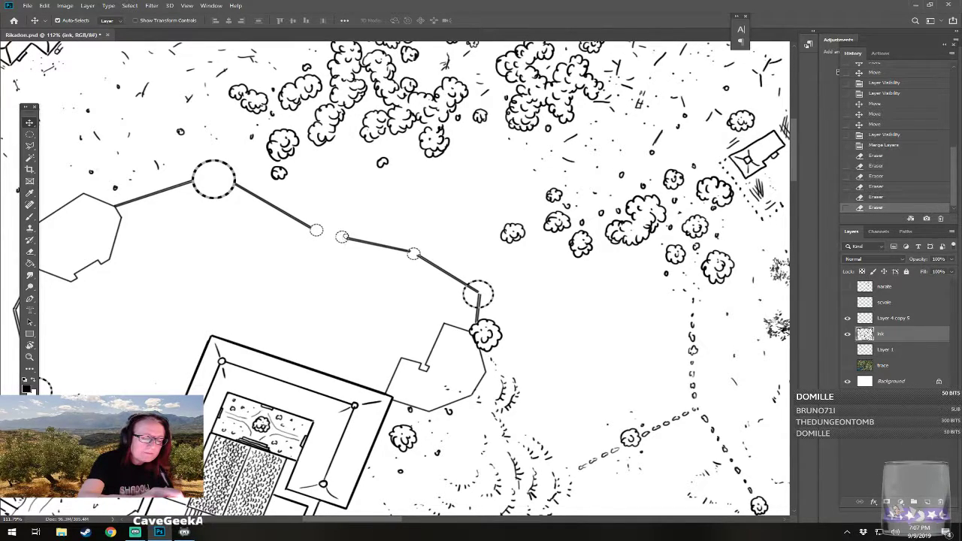
{"action": "left_click", "coordinate": [347, 239]}
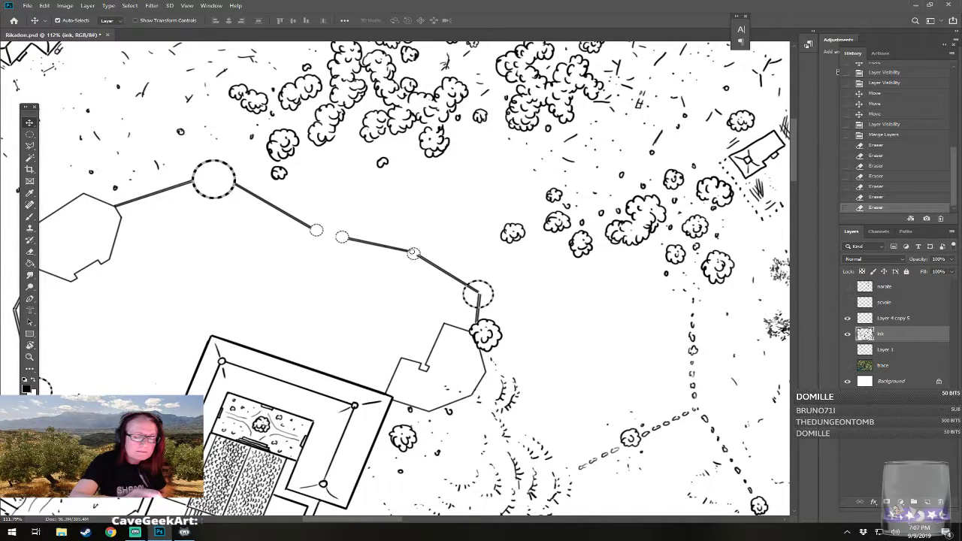
{"action": "left_click", "coordinate": [414, 254]}
{"action": "left_click", "coordinate": [416, 254]}
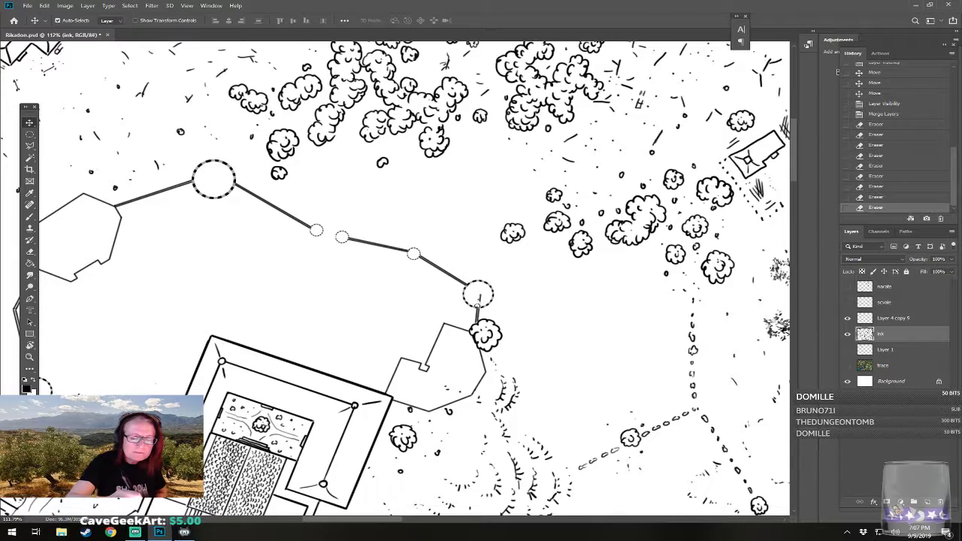
{"action": "left_click", "coordinate": [478, 301]}
- Merge the tower ring layer with the ink layer and name the merged layer "ink"
{"action": "mouse_move", "coordinate": [478, 301]}
{"action": "left_mouse_down"}
{"action": "mouse_move", "coordinate": [575, 175]}
{"action": "mouse_move", "coordinate": [634, 202]}
{"action": "left_mouse_up"}
{"action": "scroll", "coordinate": [395, 399], "scroll_direction": "down", "scroll_amount": 8}
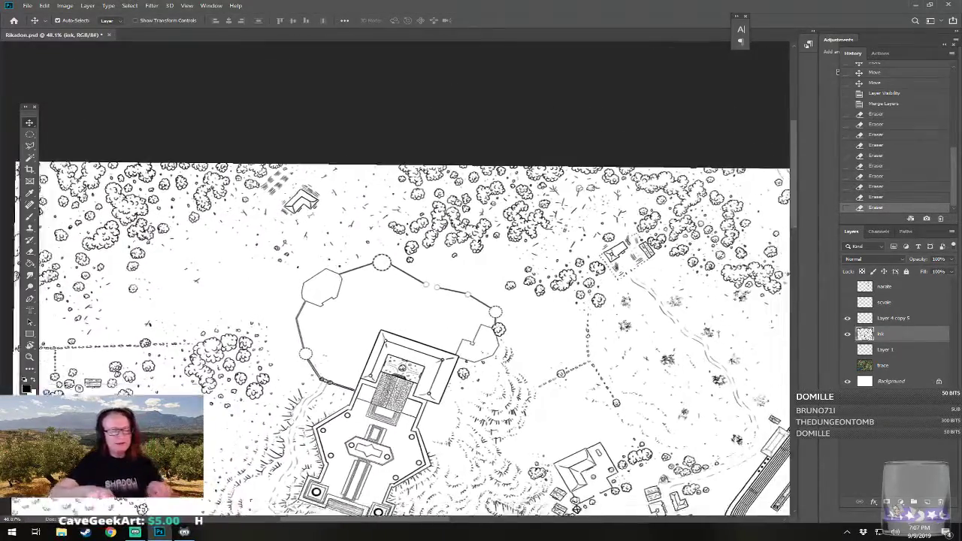
{"action": "left_click_drag", "start_coordinate": [395, 399], "coordinate": [359, 304]}
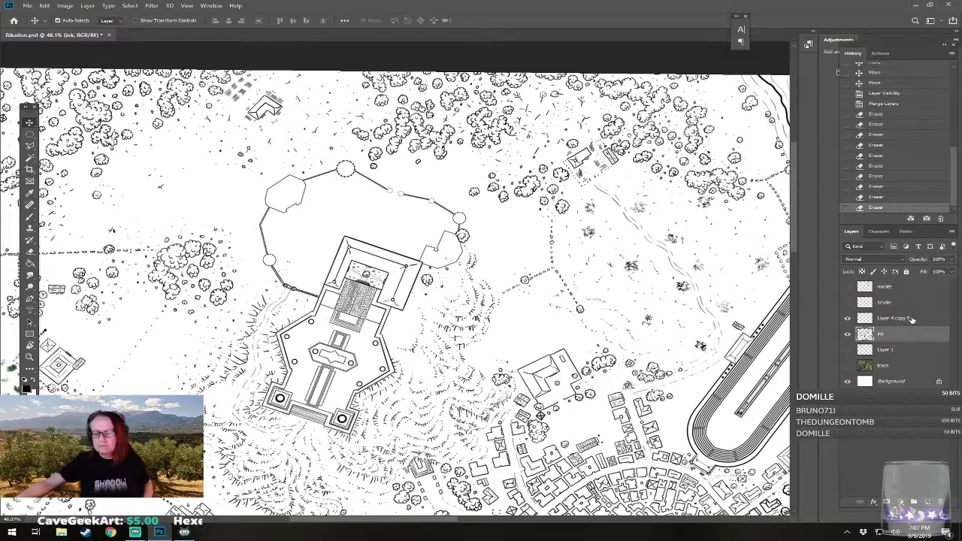
{"action": "left_click", "coordinate": [911, 319], "text": "shift"}
{"action": "key", "text": "ctrl+e"}
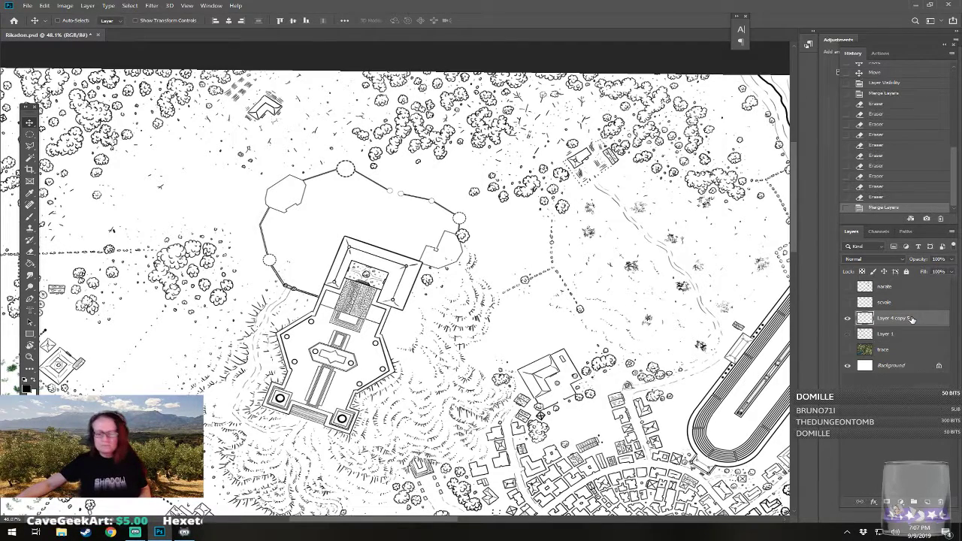
{"action": "double_click", "coordinate": [893, 319]}
{"action": "type", "text": "ink"}
{"action": "key", "text": "Return"}
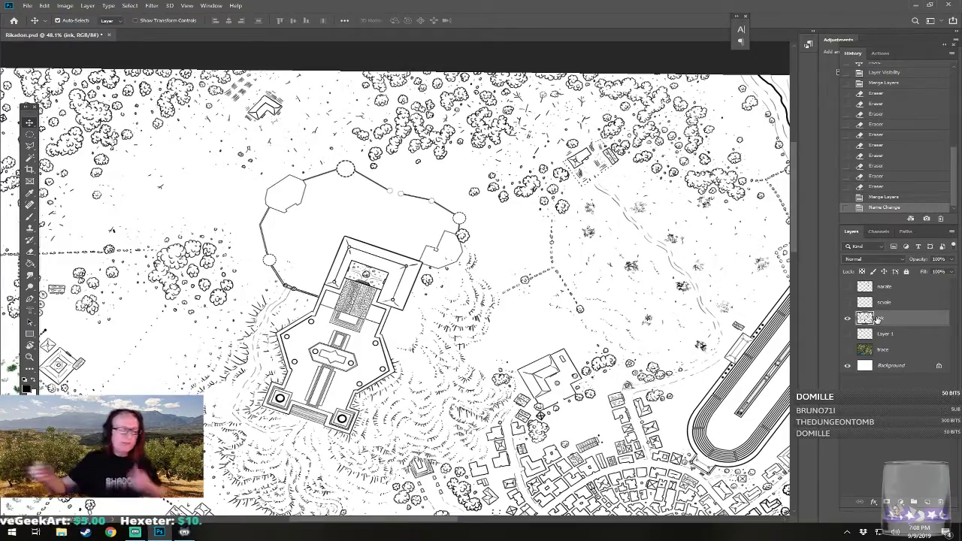
- Using the Hard Round brush, ink a short straight line outward from the fortress's east wall, below the main building
{"action": "scroll", "coordinate": [381, 300], "scroll_direction": "up", "scroll_amount": 5}
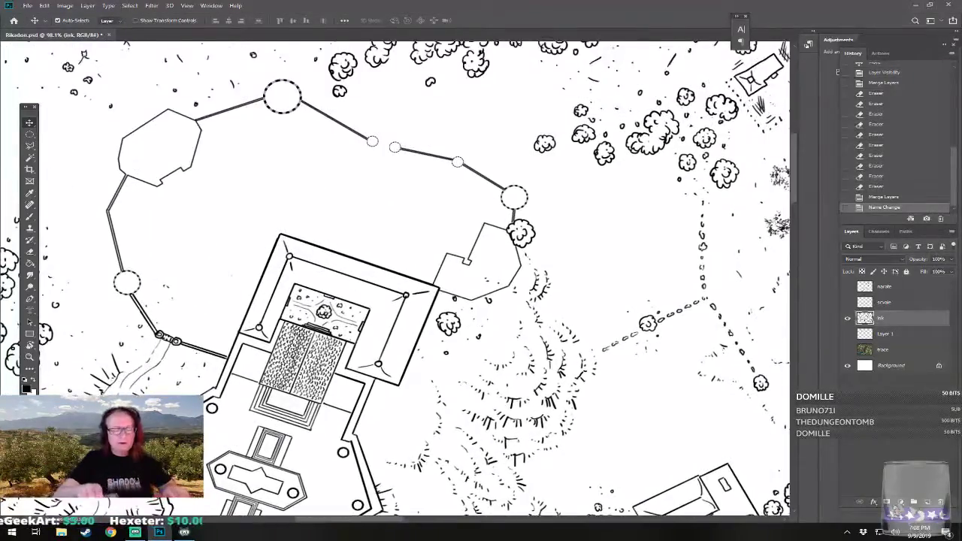
{"action": "scroll", "coordinate": [395, 278], "scroll_direction": "down", "scroll_amount": 3}
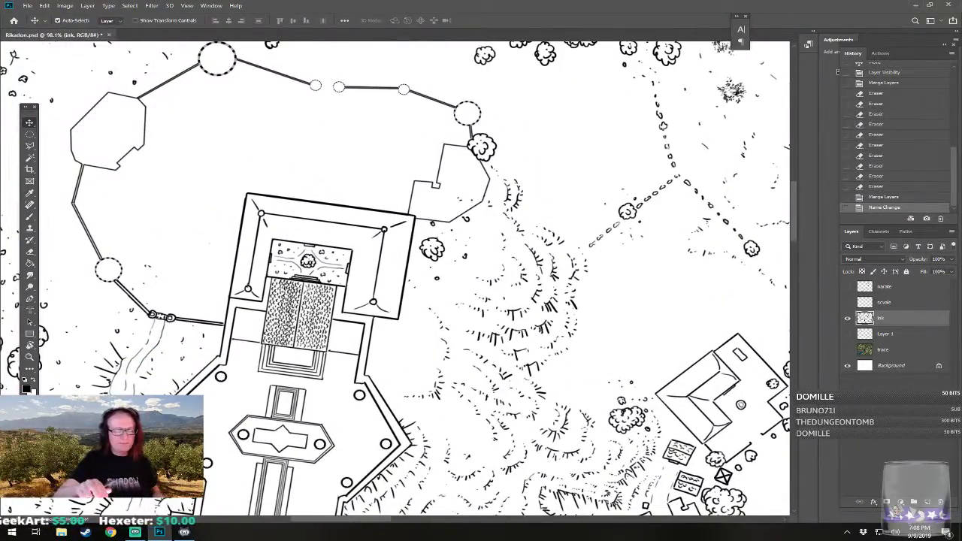
{"action": "scroll", "coordinate": [395, 278], "scroll_direction": "right", "scroll_amount": 2}
{"action": "scroll", "coordinate": [395, 278], "scroll_direction": "down", "scroll_amount": 1}
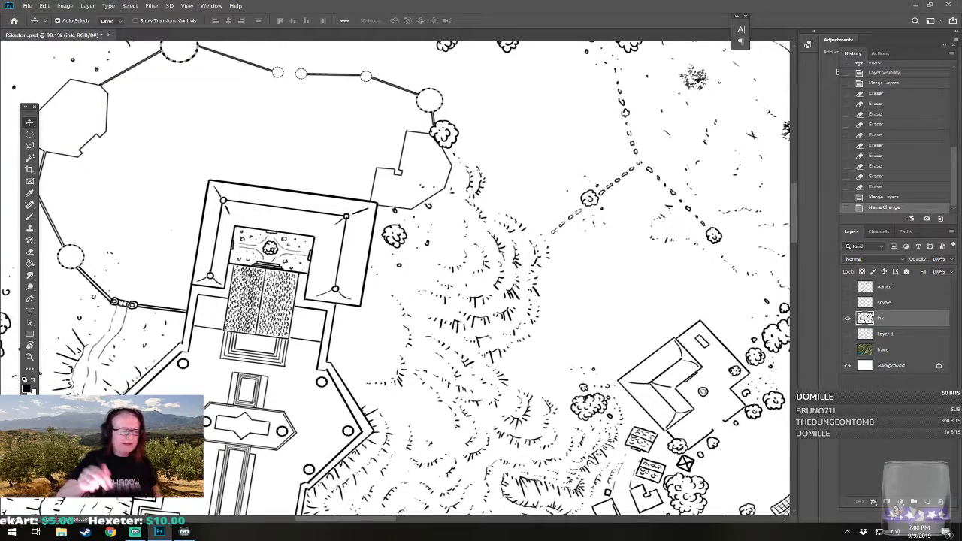
{"action": "left_click", "coordinate": [29, 217]}
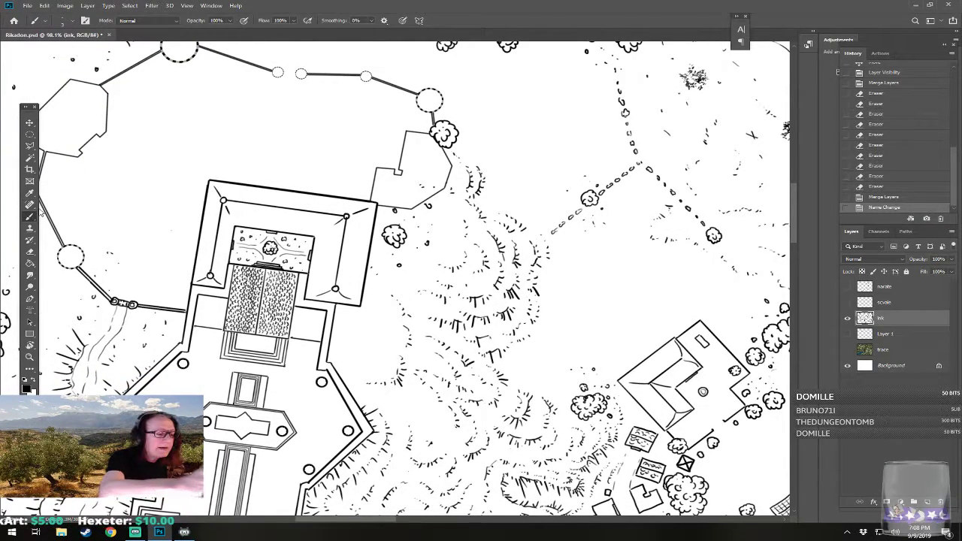
{"action": "left_click", "coordinate": [70, 21]}
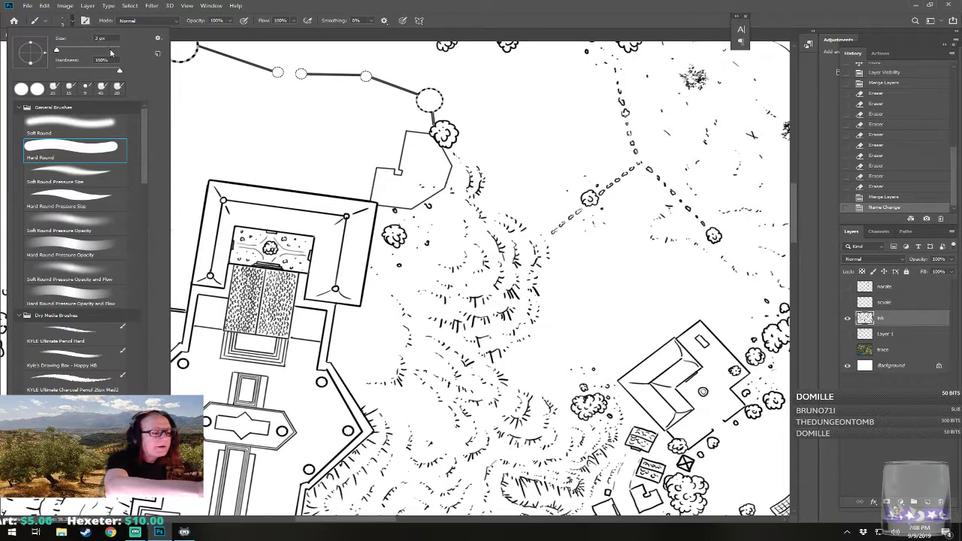
{"action": "key", "text": "Return"}
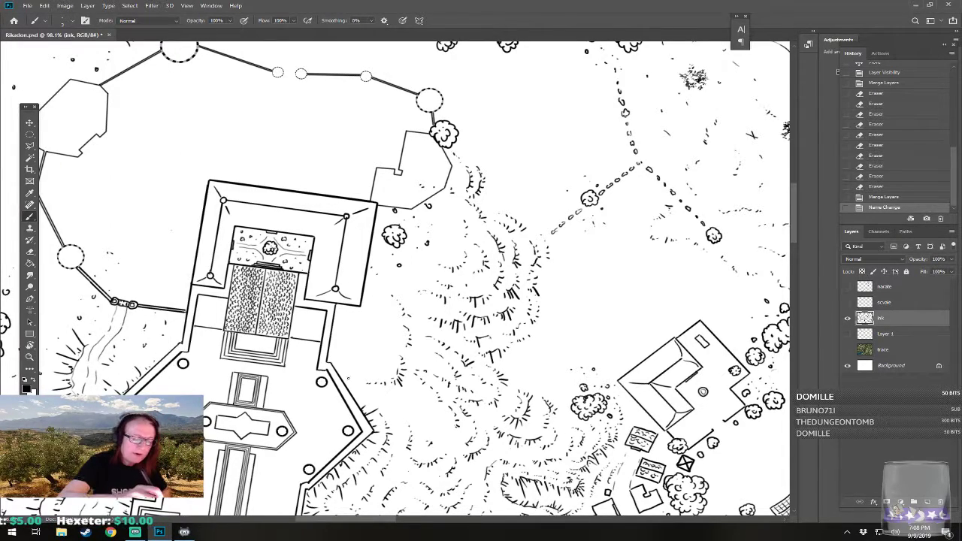
{"action": "left_click", "coordinate": [373, 373]}
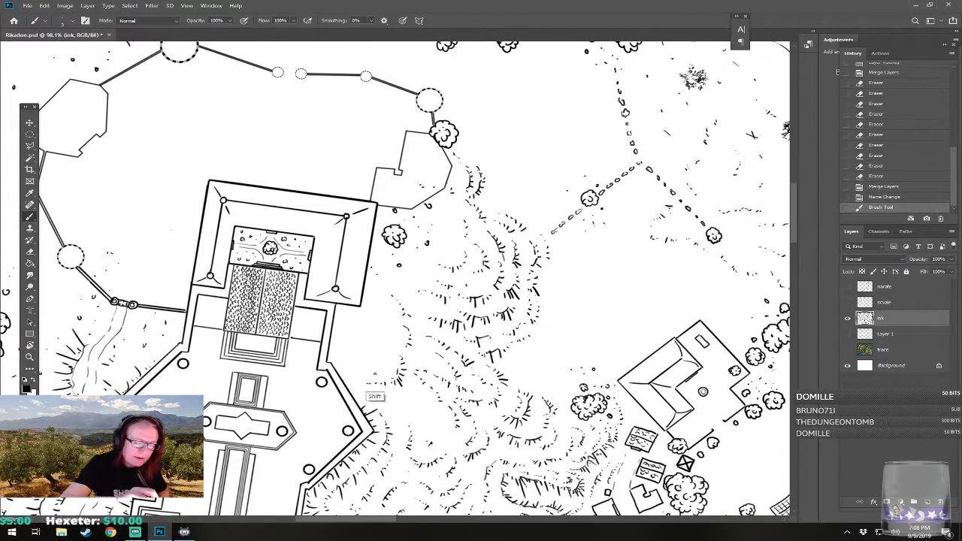
{"action": "left_click", "coordinate": [344, 380], "text": "shift"}
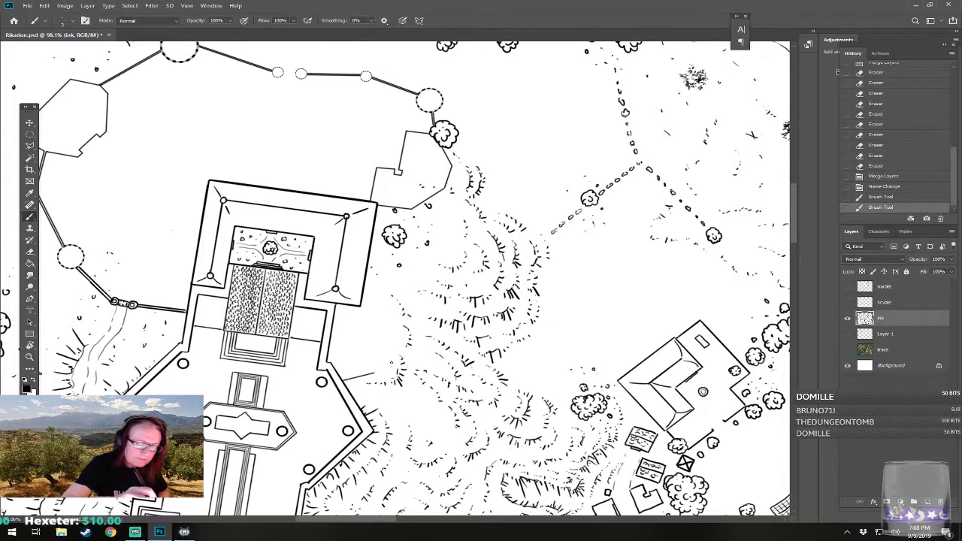
- Continue the new outline with straight segments running outward, up the slope and back inward to form a stepped corner
{"action": "left_click", "coordinate": [387, 360]}
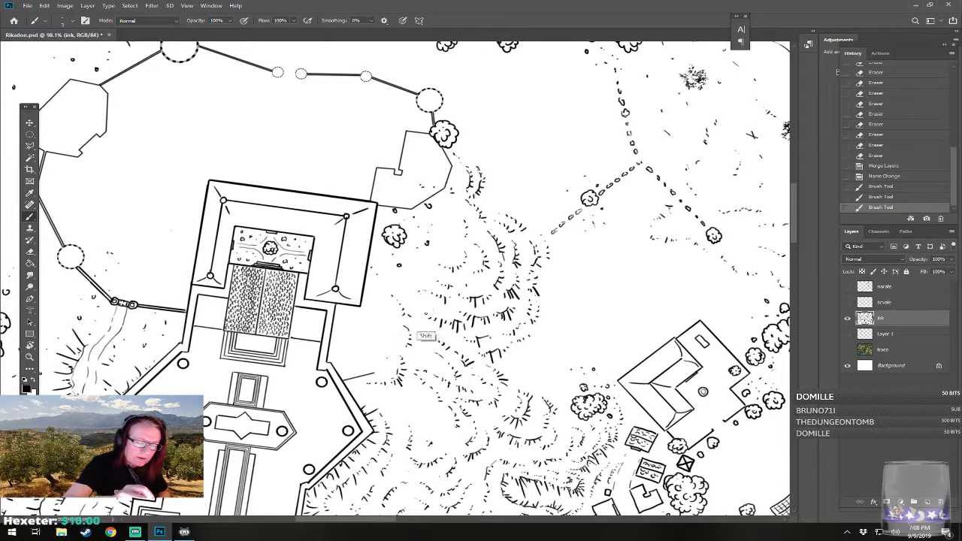
{"action": "key", "text": "ctrl+z"}
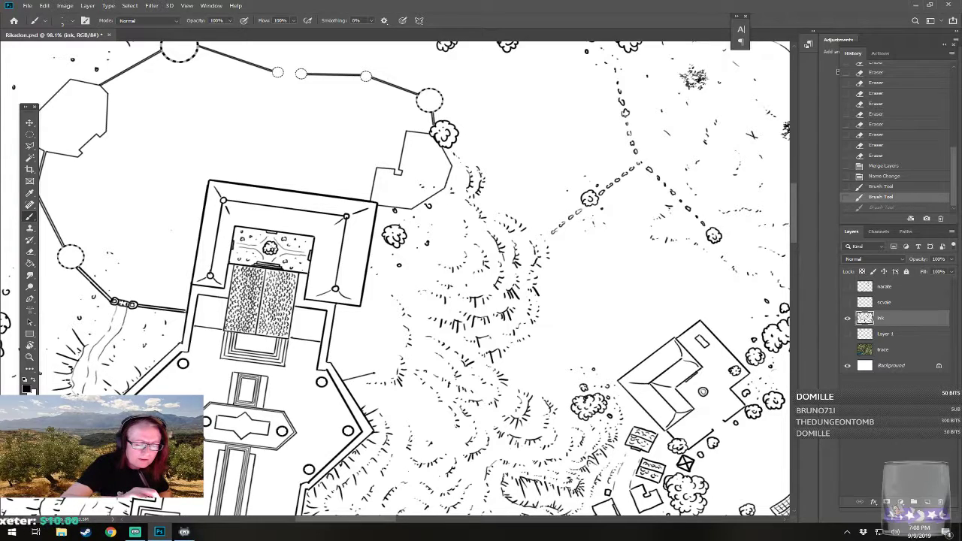
{"action": "left_click", "coordinate": [389, 395], "text": "shift"}
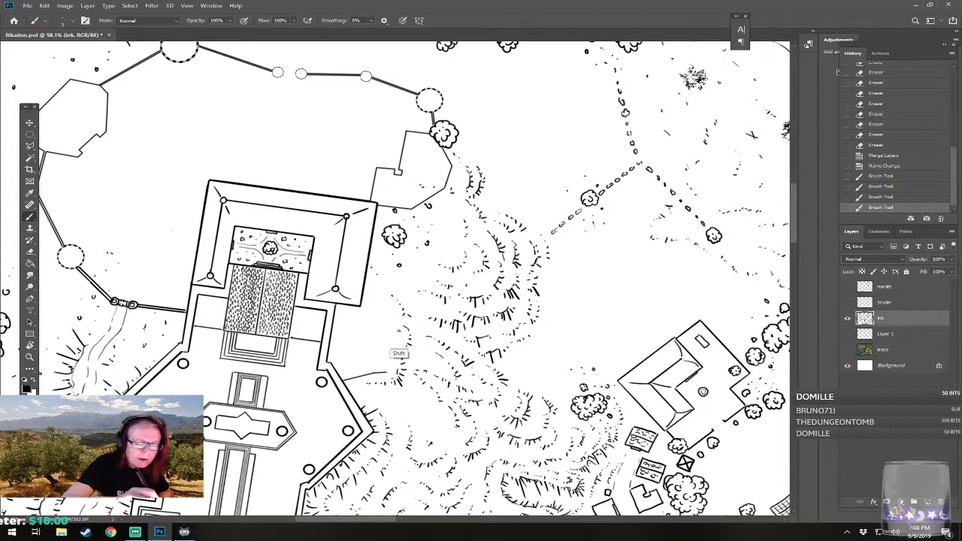
{"action": "left_click", "coordinate": [397, 328], "text": "shift"}
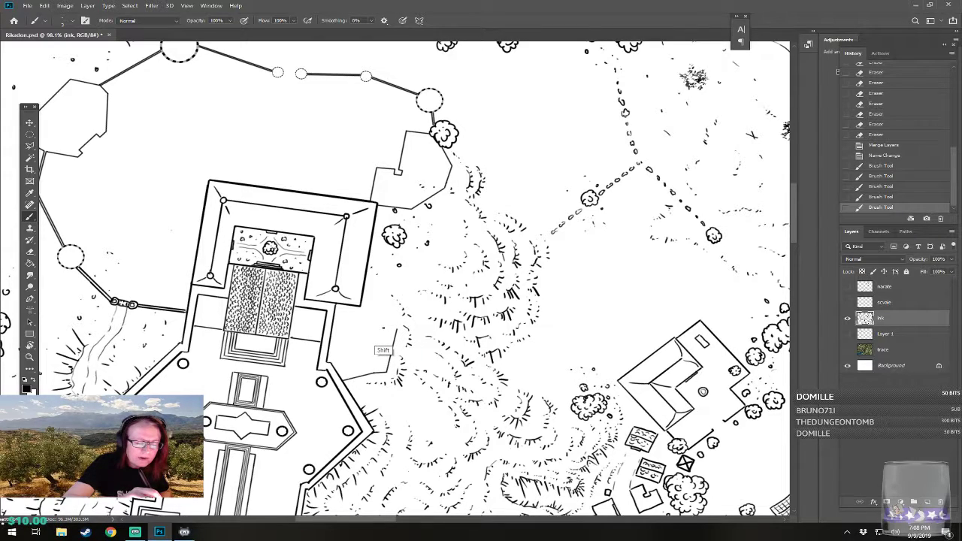
{"action": "left_click", "coordinate": [380, 329], "text": "shift"}
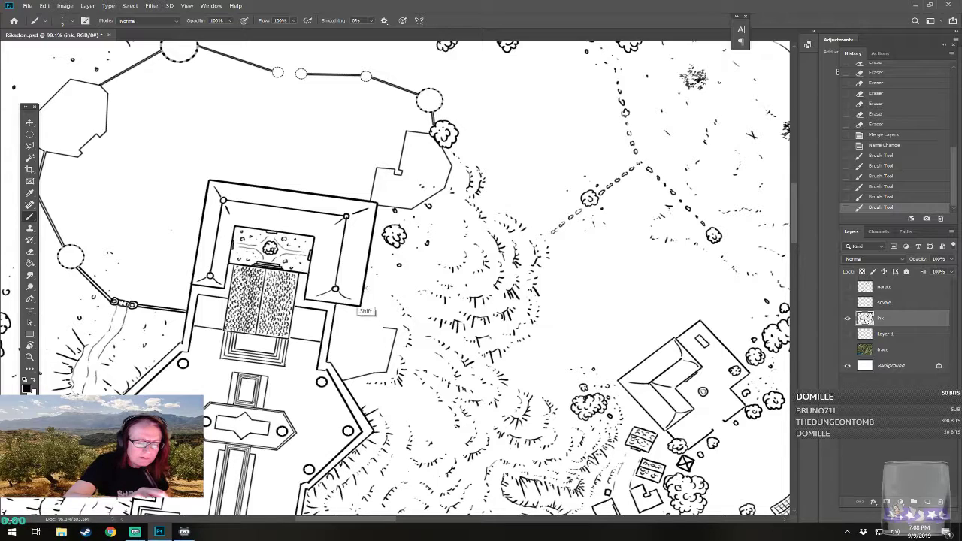
- Replace the diagonal closing line with angled segments joining the main building's east wall to the stepped corner
{"action": "left_click", "coordinate": [367, 286], "text": "shift"}
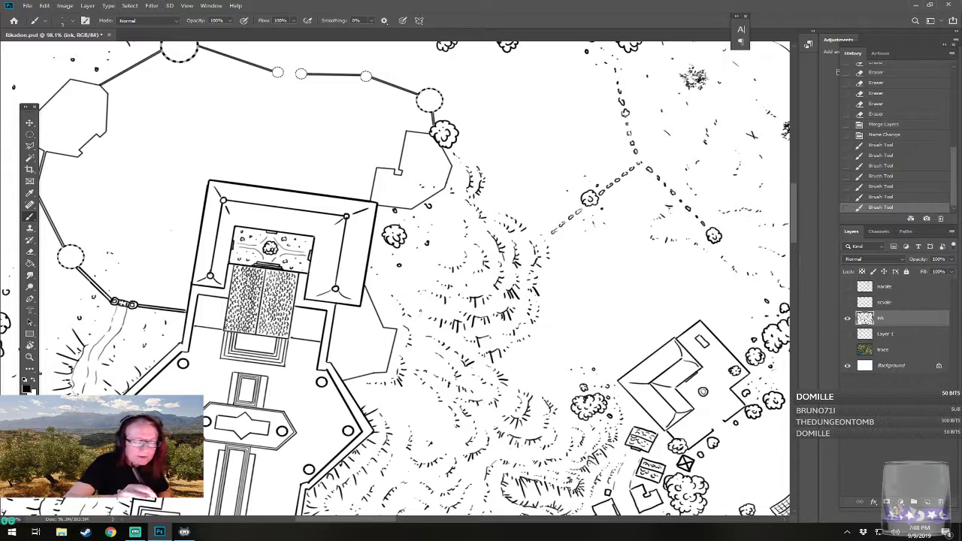
{"action": "key", "text": "ctrl+z"}
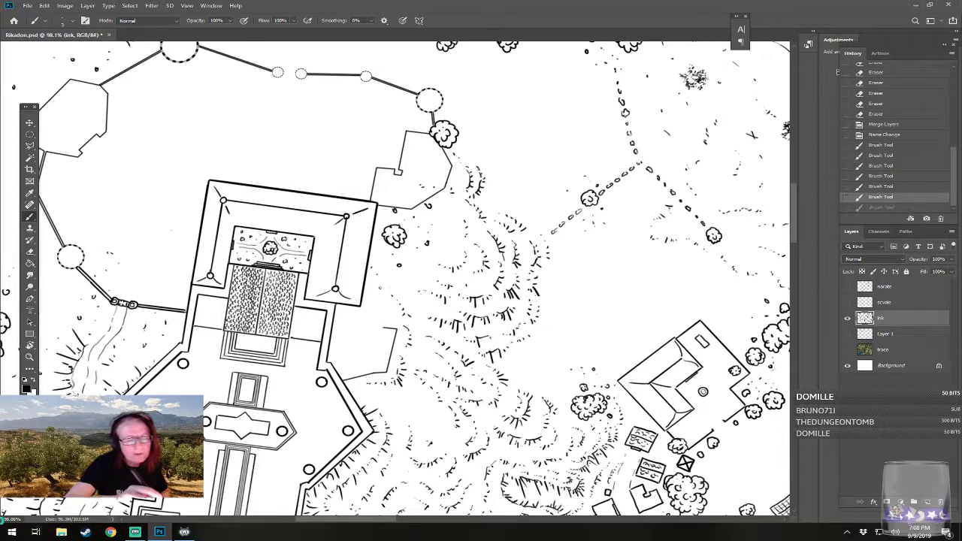
{"action": "left_click_drag", "start_coordinate": [365, 288], "coordinate": [380, 289]}
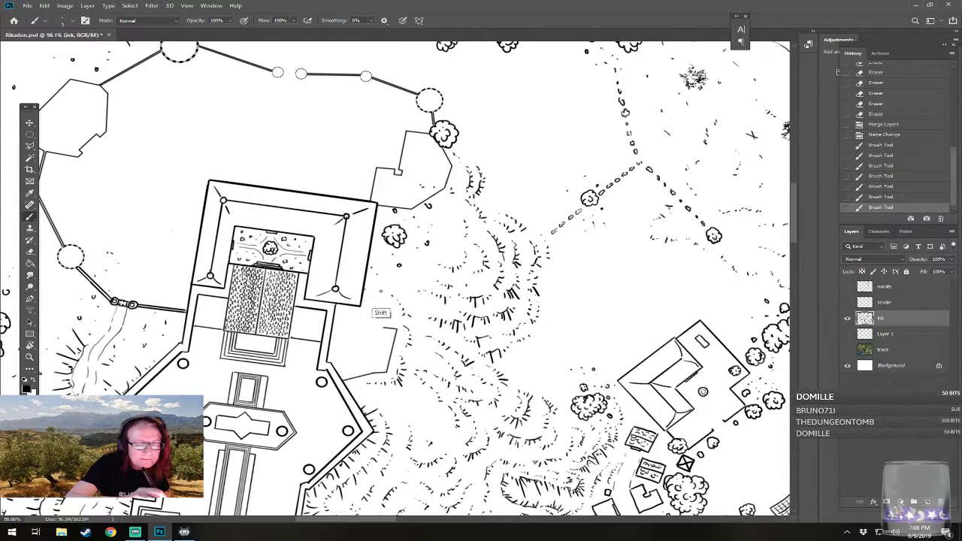
{"action": "left_click", "coordinate": [386, 300], "text": "shift"}
{"action": "left_click", "coordinate": [382, 328], "text": "shift"}
{"action": "scroll", "coordinate": [365, 345], "scroll_direction": "up", "scroll_amount": 4}
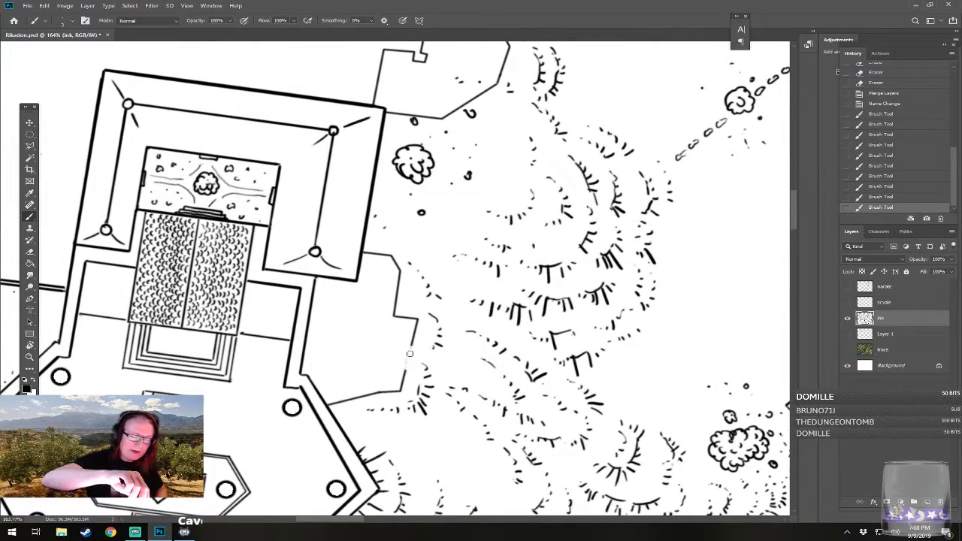
- Erase the end of the stepped outline's straight outer edge and ink a rounded bulge across the gap
{"action": "key", "text": "e"}
{"action": "left_click", "coordinate": [406, 346]}
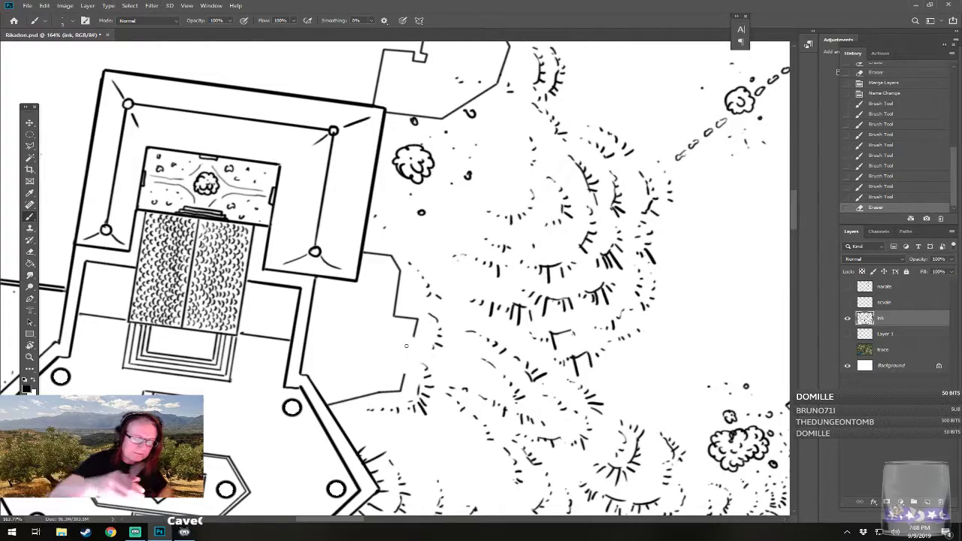
{"action": "key", "text": "b"}
{"action": "left_click", "coordinate": [402, 375]}
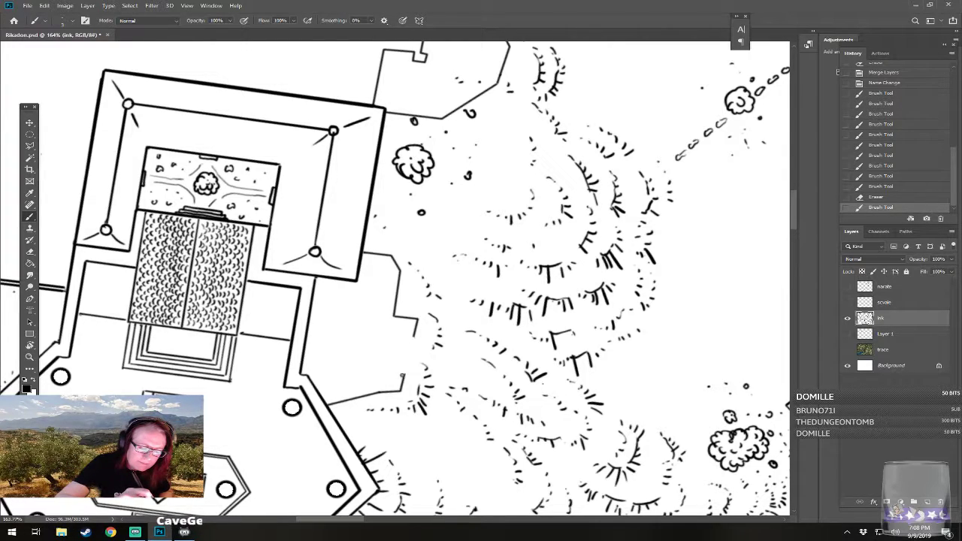
{"action": "mouse_move", "coordinate": [403, 374]}
{"action": "left_mouse_down"}
{"action": "mouse_move", "coordinate": [420, 365]}
{"action": "mouse_move", "coordinate": [407, 331]}
{"action": "left_mouse_up"}
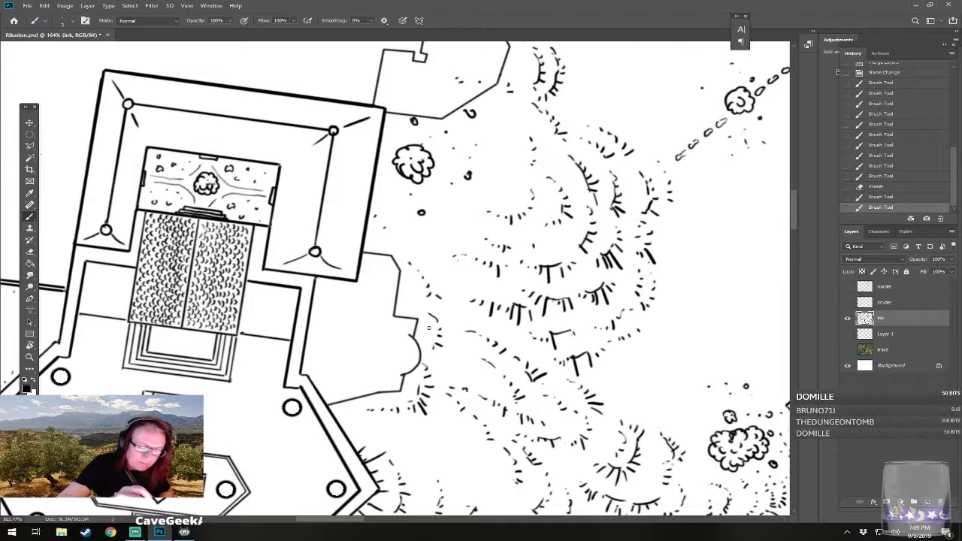
- Ink an inner curve inside the rounded bulge and close its inward side with short straight segments
{"action": "mouse_move", "coordinate": [401, 373]}
{"action": "left_mouse_down"}
{"action": "mouse_move", "coordinate": [411, 371]}
{"action": "mouse_move", "coordinate": [415, 346]}
{"action": "mouse_move", "coordinate": [419, 355]}
{"action": "left_mouse_up"}
{"action": "mouse_move", "coordinate": [419, 356]}
{"action": "left_mouse_down"}
{"action": "mouse_move", "coordinate": [398, 374]}
{"action": "mouse_move", "coordinate": [401, 360]}
{"action": "mouse_move", "coordinate": [412, 365]}
{"action": "left_mouse_up"}
{"action": "left_click", "coordinate": [400, 374]}
{"action": "left_click", "coordinate": [400, 356], "text": "shift"}
{"action": "left_click", "coordinate": [402, 351], "text": "shift"}
{"action": "left_click", "coordinate": [405, 347], "text": "shift"}
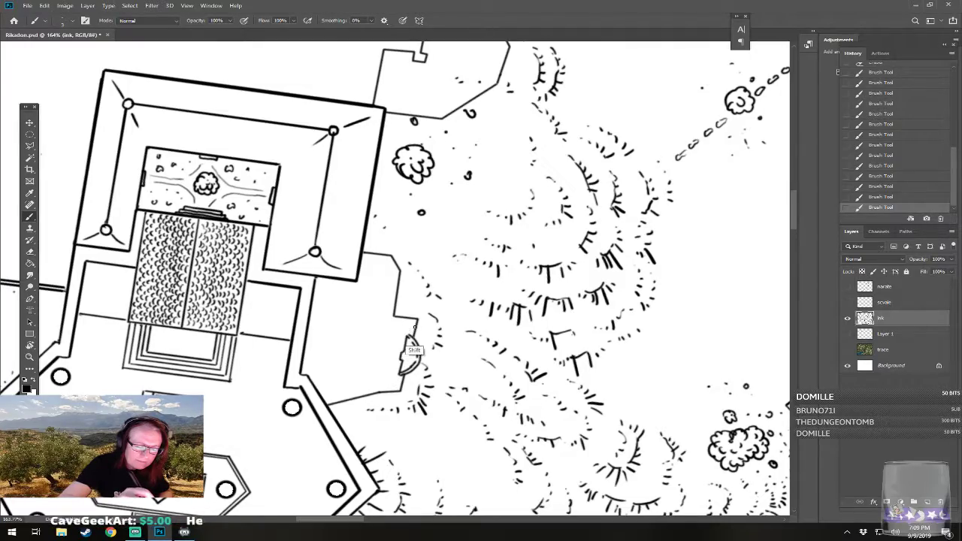
{"action": "scroll", "coordinate": [444, 292], "scroll_direction": "down", "scroll_amount": 6}
{"action": "scroll", "coordinate": [444, 292], "scroll_direction": "up", "scroll_amount": 7}
{"action": "left_click_drag", "start_coordinate": [444, 292], "coordinate": [482, 315]}
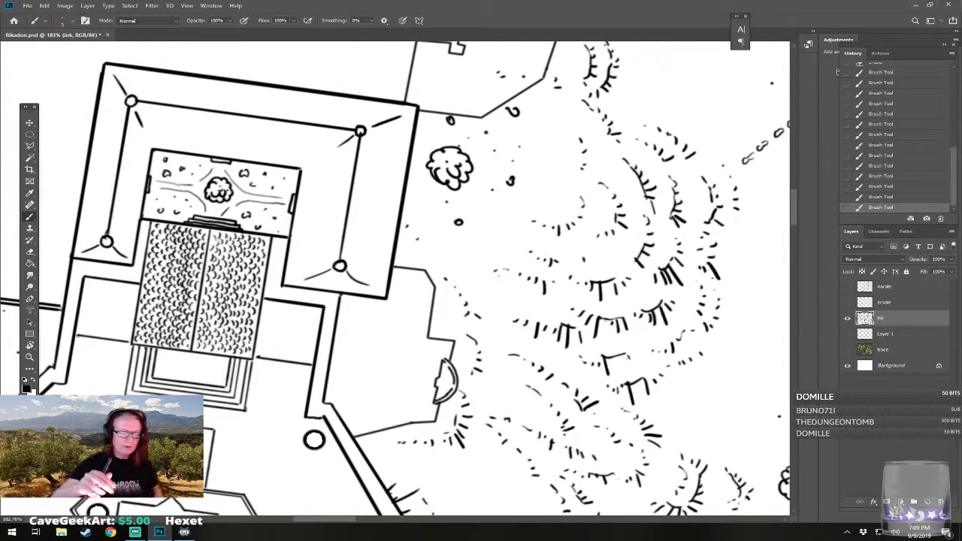
{"action": "left_click", "coordinate": [428, 340]}
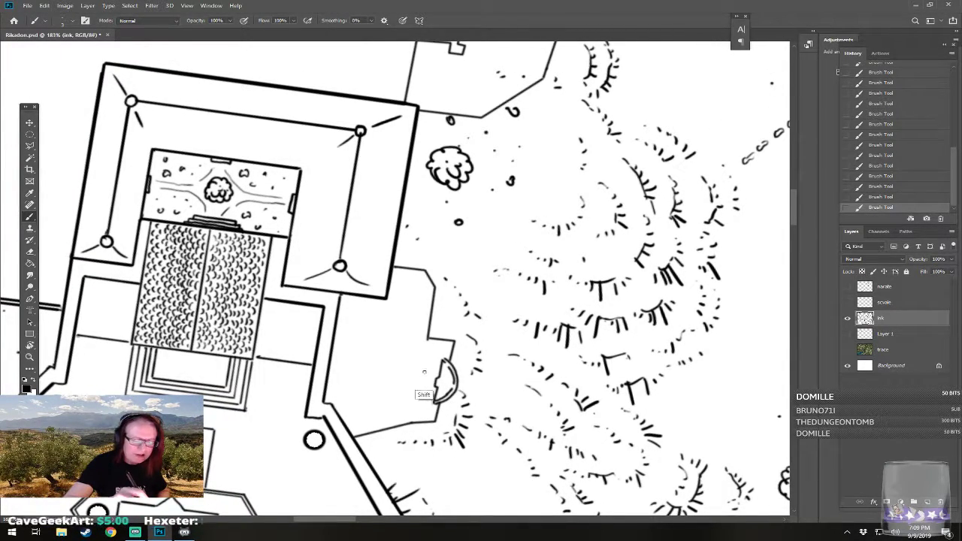
{"action": "key", "text": "ctrl"}
{"action": "key", "text": "ctrl+z"}
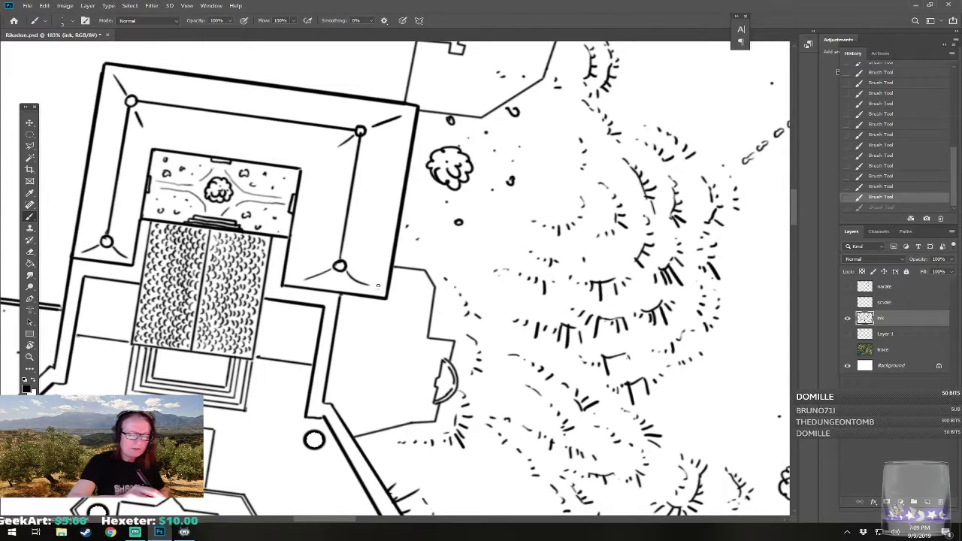
- Ink a small rectangular ledge under the main building's lower-right wall end and erase the stray dot below it
{"action": "left_click_drag", "start_coordinate": [355, 297], "coordinate": [373, 301]}
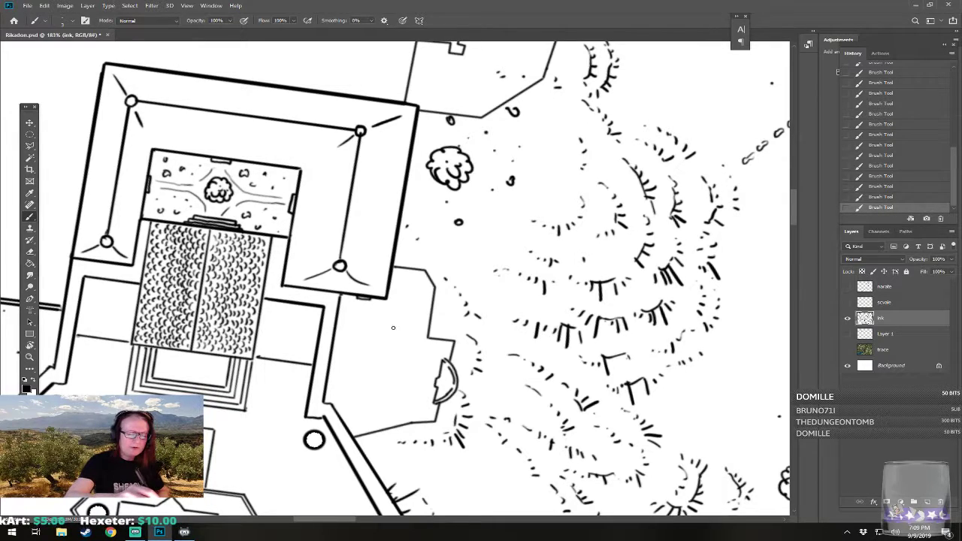
{"action": "key", "text": "shift"}
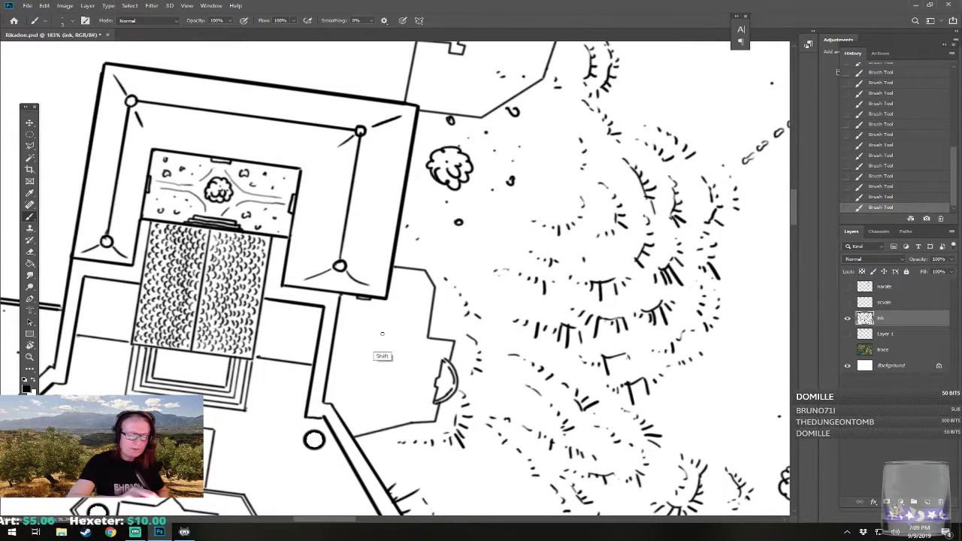
{"action": "key", "text": "ctrl+z"}
{"action": "left_click_drag", "start_coordinate": [379, 333], "coordinate": [384, 299]}
{"action": "key", "text": "ctrl"}
{"action": "key", "text": "ctrl+z"}
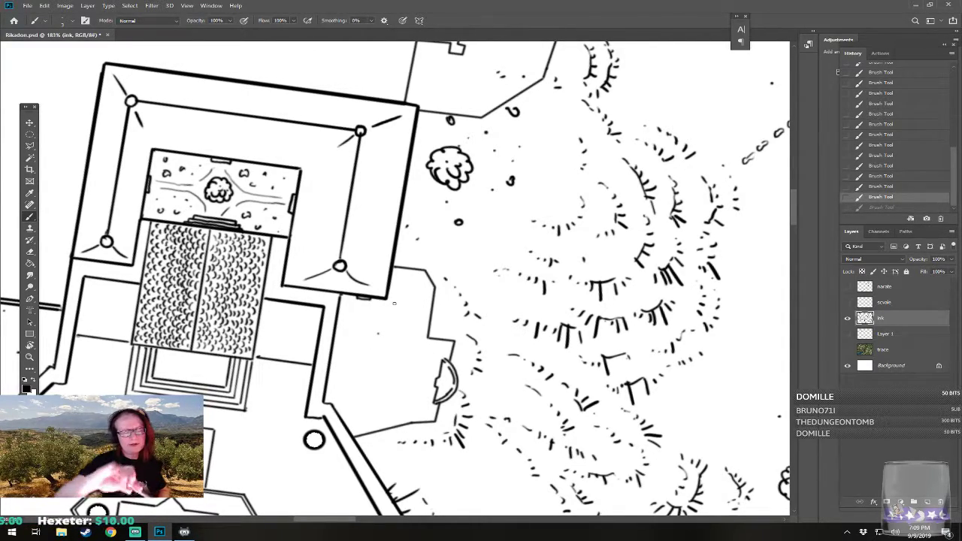
{"action": "left_click", "coordinate": [380, 332]}
- Set the brush size to 6 pixels
{"action": "scroll", "coordinate": [434, 406], "scroll_direction": "down", "scroll_amount": 6}
{"action": "scroll", "coordinate": [312, 349], "scroll_direction": "down", "scroll_amount": 3}
{"action": "scroll", "coordinate": [167, 338], "scroll_direction": "down", "scroll_amount": 2}
{"action": "scroll", "coordinate": [167, 338], "scroll_direction": "up", "scroll_amount": 1}
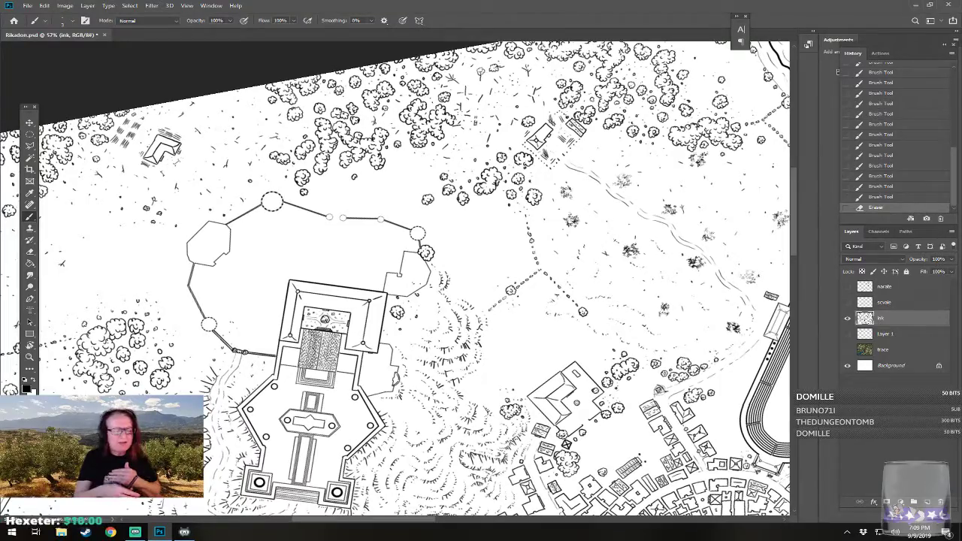
{"action": "left_click_drag", "start_coordinate": [316, 316], "coordinate": [517, 349]}
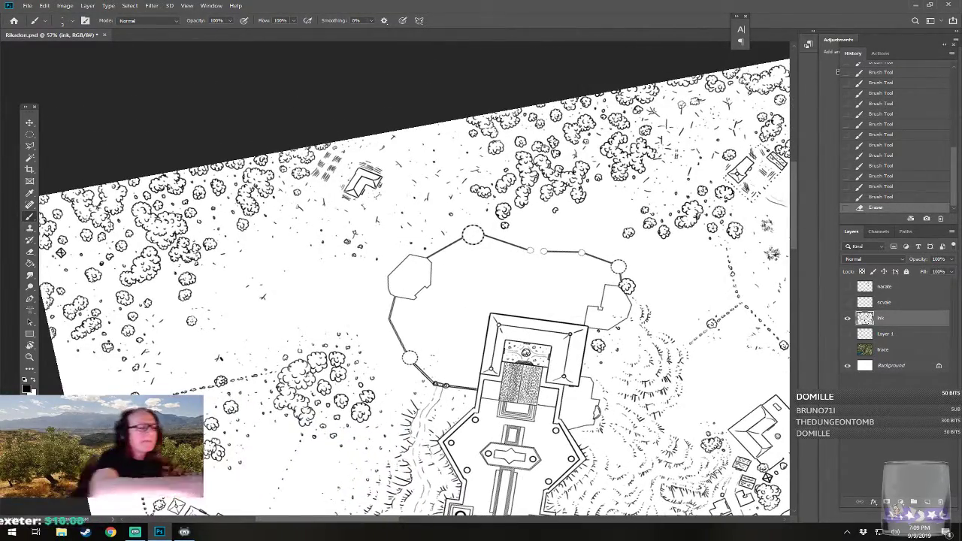
{"action": "left_click", "coordinate": [64, 22]}
{"action": "type", "text": "6"}
{"action": "double_click", "coordinate": [75, 203]}
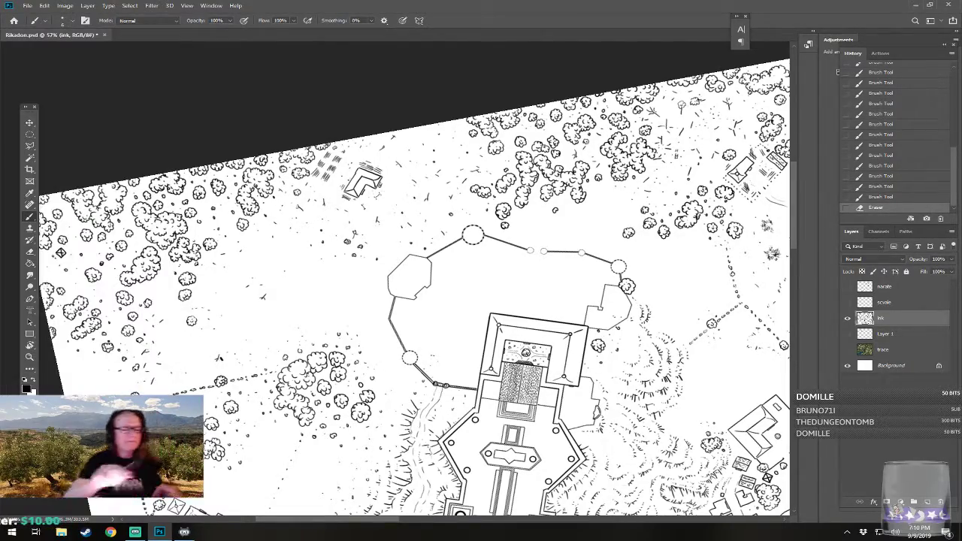
- Ink two small hip-roofed houses side by side above the main building, with shingle marks and small annexes on the upper and right edges
{"action": "scroll", "coordinate": [380, 329], "scroll_direction": "down", "scroll_amount": 5}
{"action": "scroll", "coordinate": [464, 322], "scroll_direction": "up", "scroll_amount": 5}
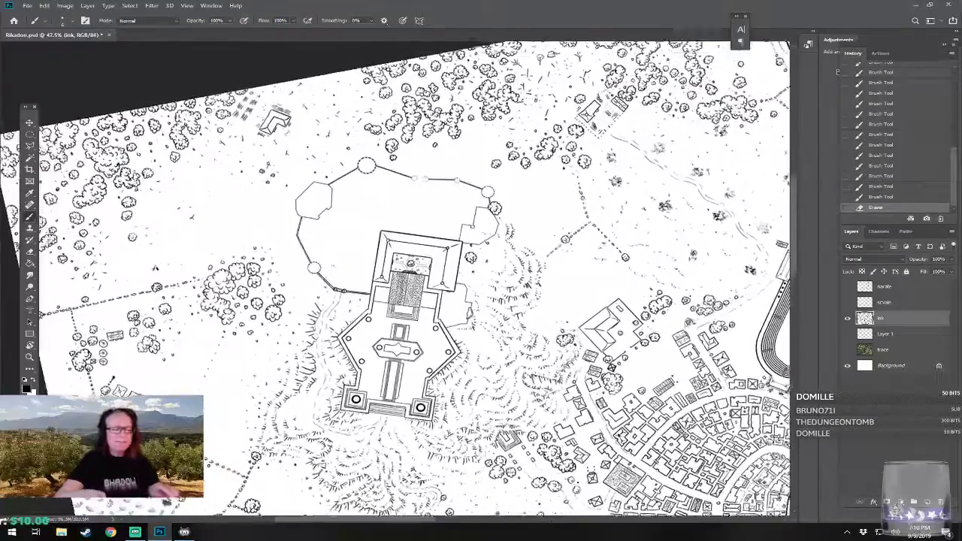
{"action": "scroll", "coordinate": [395, 278], "scroll_direction": "up", "scroll_amount": 2}
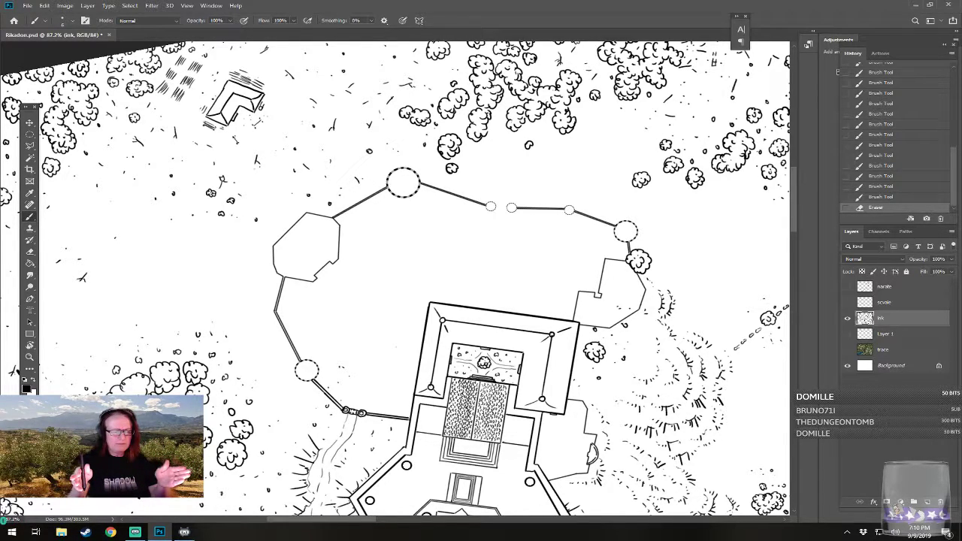
{"action": "scroll", "coordinate": [617, 262], "scroll_direction": "up", "scroll_amount": 3}
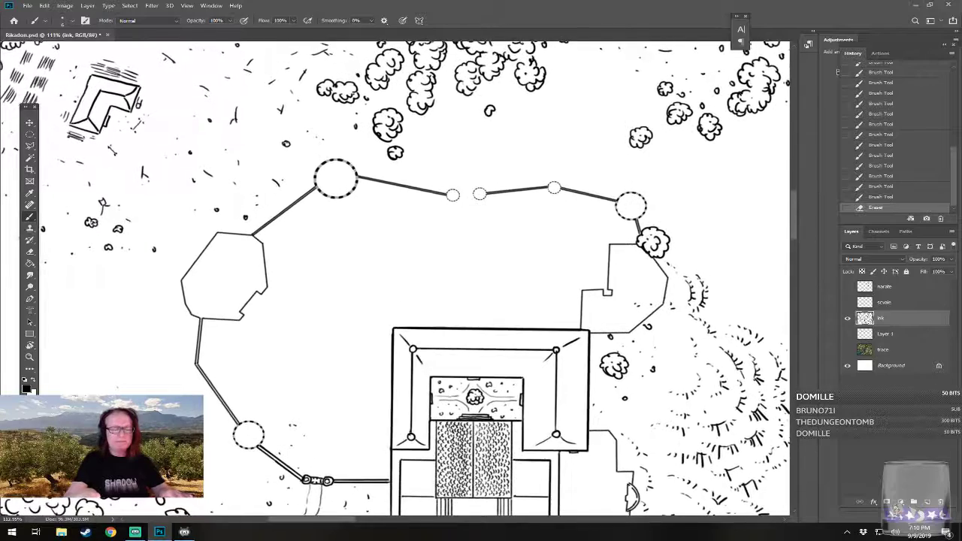
{"action": "scroll", "coordinate": [481, 300], "scroll_direction": "up", "scroll_amount": 1}
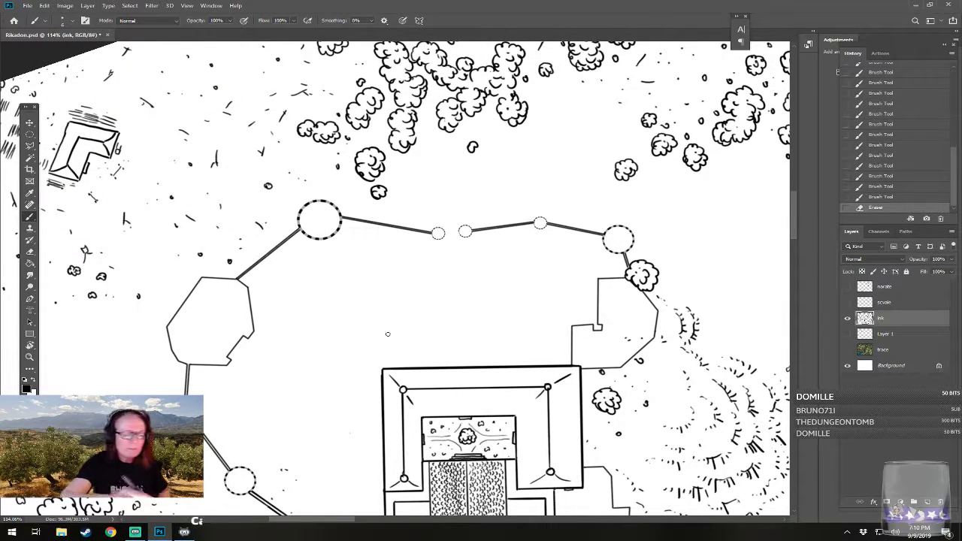
{"action": "mouse_move", "coordinate": [381, 337]}
{"action": "left_mouse_down"}
{"action": "mouse_move", "coordinate": [380, 321]}
{"action": "mouse_move", "coordinate": [380, 350]}
{"action": "mouse_move", "coordinate": [400, 351]}
{"action": "mouse_move", "coordinate": [401, 318]}
{"action": "mouse_move", "coordinate": [388, 318]}
{"action": "left_mouse_up"}
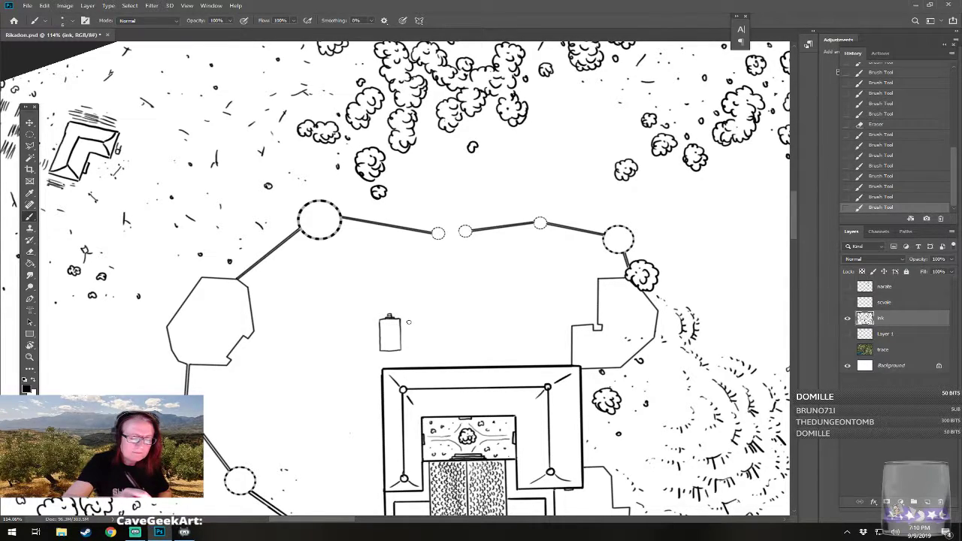
{"action": "key", "text": "ctrl+z"}
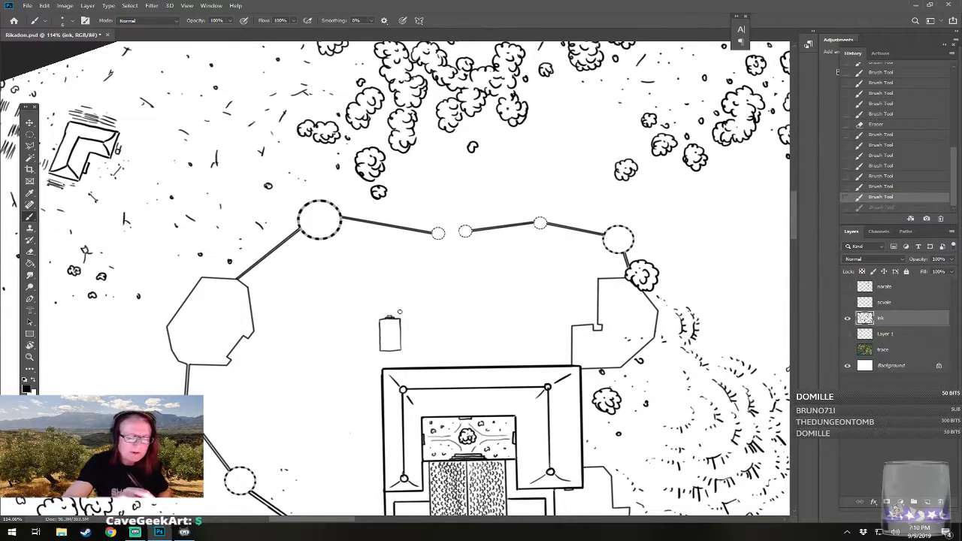
{"action": "mouse_move", "coordinate": [403, 326]}
{"action": "left_mouse_down"}
{"action": "mouse_move", "coordinate": [388, 339]}
{"action": "mouse_move", "coordinate": [390, 325]}
{"action": "mouse_move", "coordinate": [399, 349]}
{"action": "left_mouse_up"}
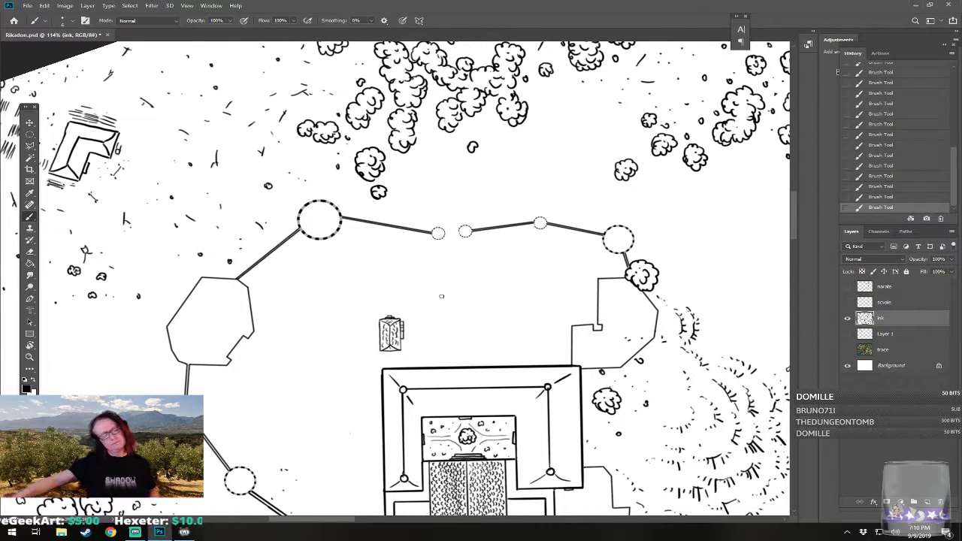
{"action": "scroll", "coordinate": [441, 297], "scroll_direction": "up", "scroll_amount": 2}
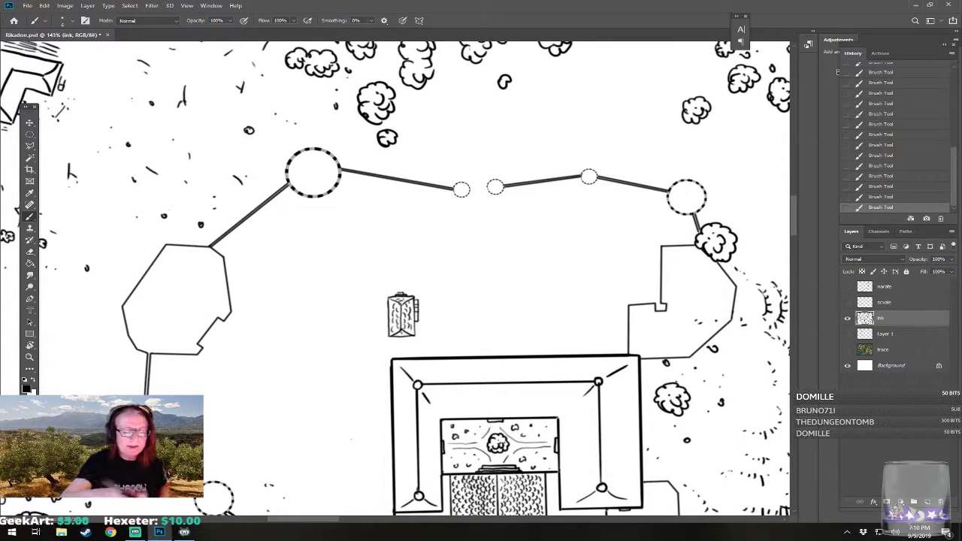
{"action": "mouse_move", "coordinate": [429, 297]}
{"action": "left_mouse_down"}
{"action": "mouse_move", "coordinate": [432, 336]}
{"action": "mouse_move", "coordinate": [454, 335]}
{"action": "mouse_move", "coordinate": [454, 296]}
{"action": "mouse_move", "coordinate": [430, 297]}
{"action": "mouse_move", "coordinate": [452, 296]}
{"action": "mouse_move", "coordinate": [436, 295]}
{"action": "mouse_move", "coordinate": [458, 320]}
{"action": "left_mouse_up"}
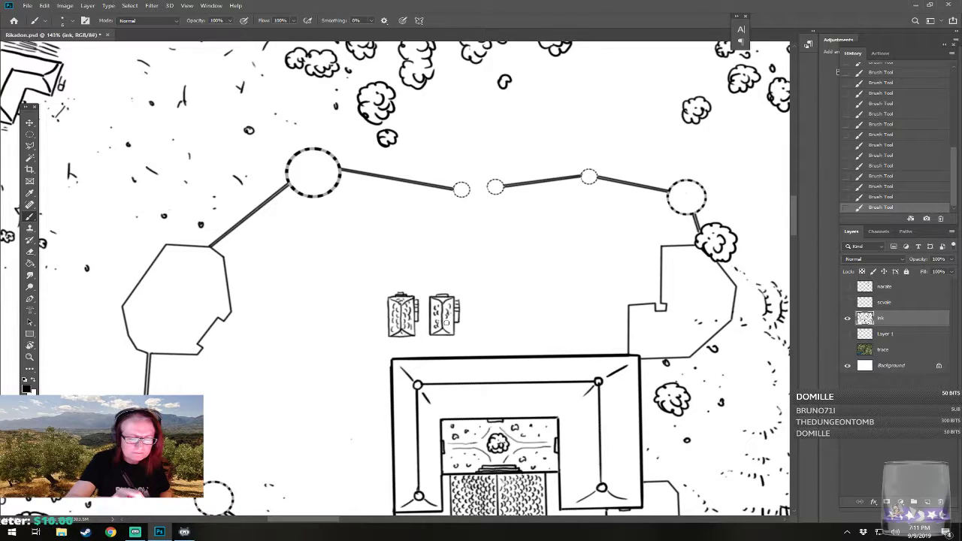
- Outline a third house as an upright rectangle beside the second one, matching its size
{"action": "left_click", "coordinate": [470, 298]}
{"action": "left_click", "coordinate": [470, 325], "text": "shift"}
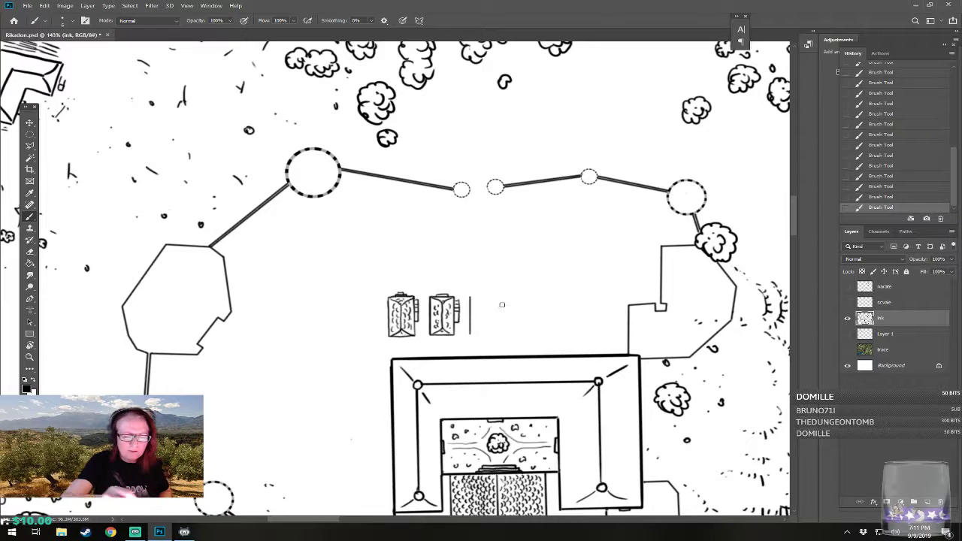
{"action": "left_click", "coordinate": [494, 334], "text": "shift"}
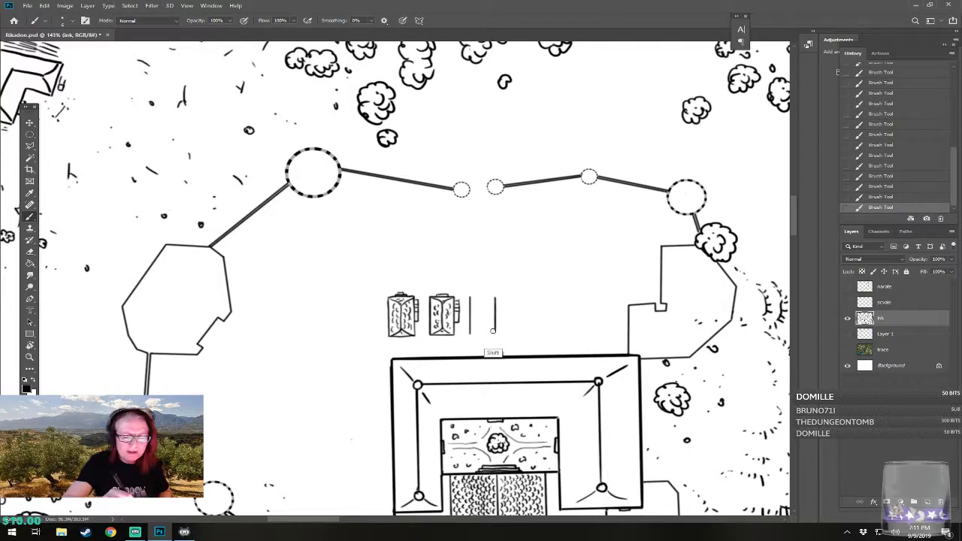
{"action": "left_click", "coordinate": [470, 334]}
{"action": "left_click", "coordinate": [494, 334], "text": "shift"}
{"action": "left_click", "coordinate": [470, 297]}
{"action": "left_click", "coordinate": [494, 296], "text": "shift"}
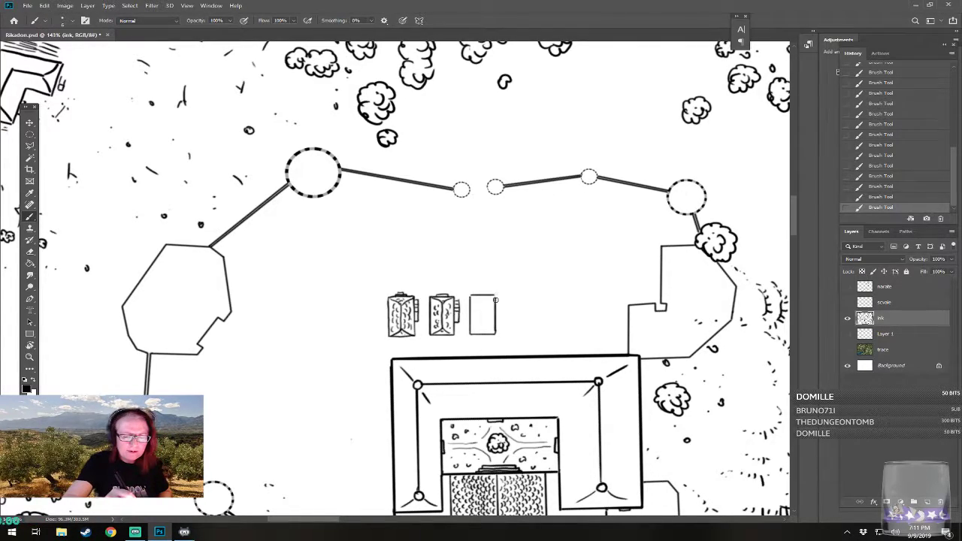
- Add the central ridge, hip lines, side annex and shingle marks to the third house
{"action": "left_click", "coordinate": [484, 301]}
{"action": "left_click", "coordinate": [485, 331], "text": "shift"}
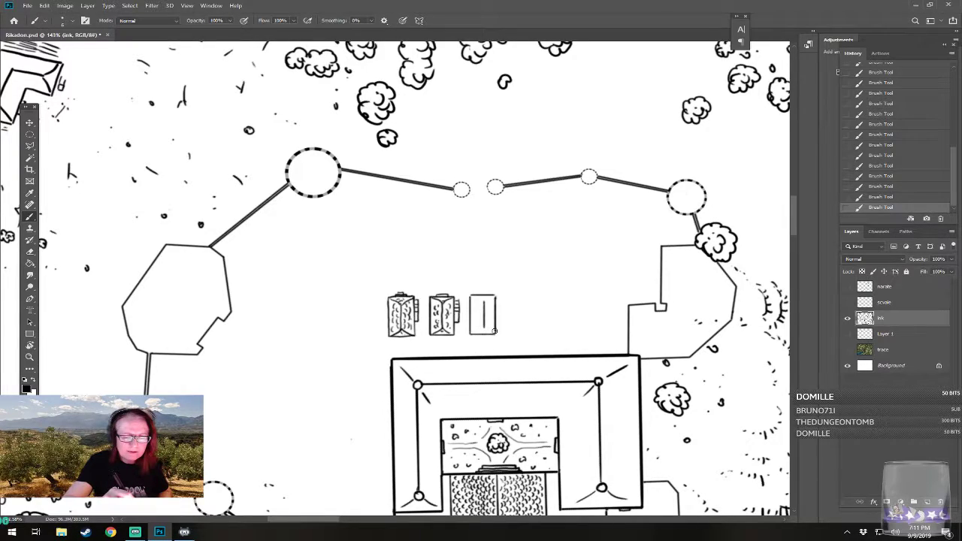
{"action": "mouse_move", "coordinate": [472, 297]}
{"action": "left_mouse_down"}
{"action": "mouse_move", "coordinate": [478, 330]}
{"action": "mouse_move", "coordinate": [502, 320]}
{"action": "left_mouse_up"}
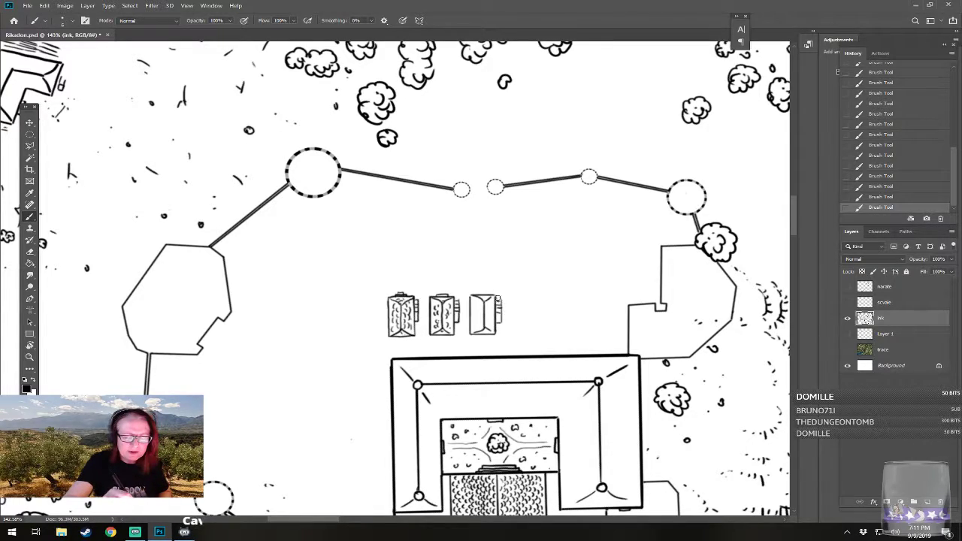
{"action": "left_click_drag", "start_coordinate": [479, 306], "coordinate": [478, 326]}
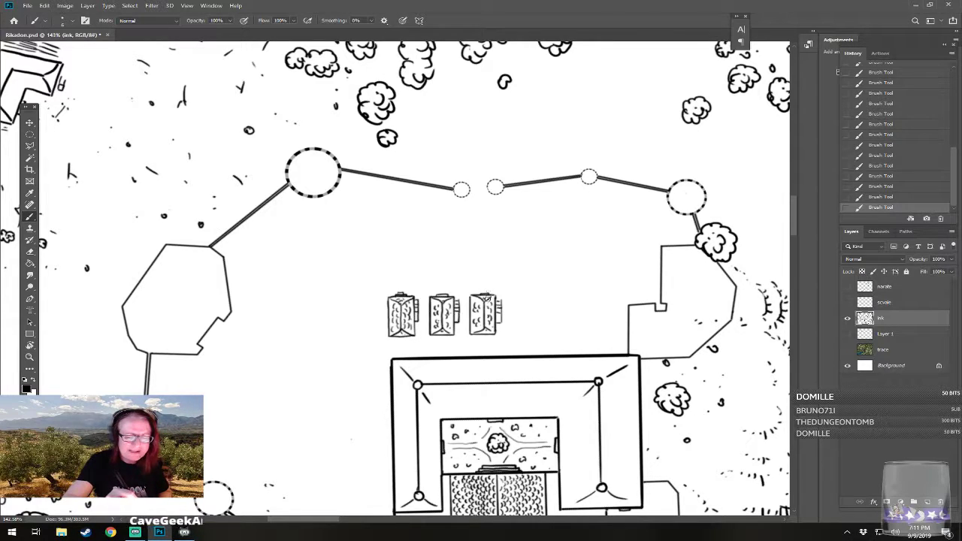
- Ink a fourth matching house in the row, with hipped roof, shingle marks and a right-side annex
{"action": "mouse_move", "coordinate": [488, 301]}
{"action": "left_mouse_down"}
{"action": "mouse_move", "coordinate": [435, 314]}
{"action": "mouse_move", "coordinate": [433, 345]}
{"action": "mouse_move", "coordinate": [459, 346]}
{"action": "mouse_move", "coordinate": [458, 306]}
{"action": "mouse_move", "coordinate": [446, 342]}
{"action": "left_mouse_up"}
{"action": "left_click", "coordinate": [461, 319], "text": "shift"}
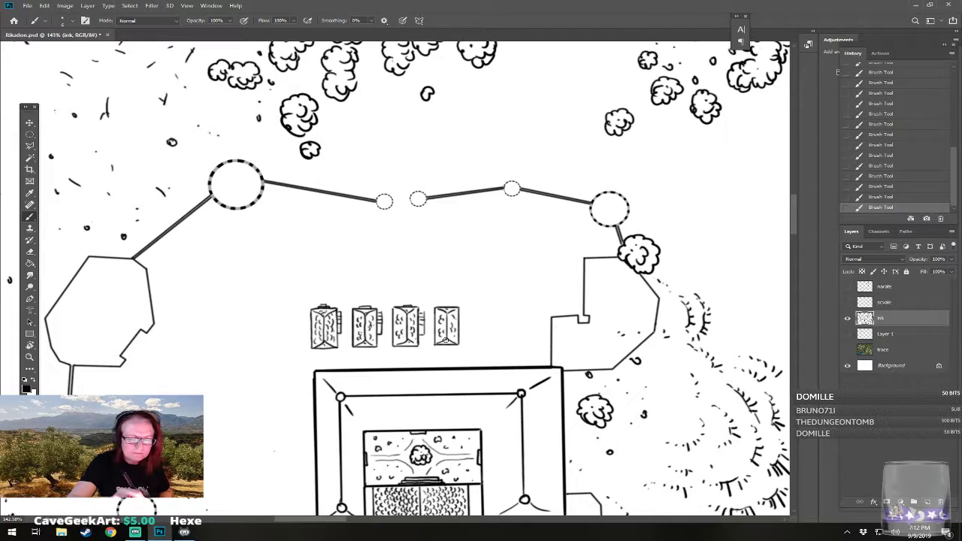
{"action": "left_click_drag", "start_coordinate": [464, 311], "coordinate": [464, 329]}
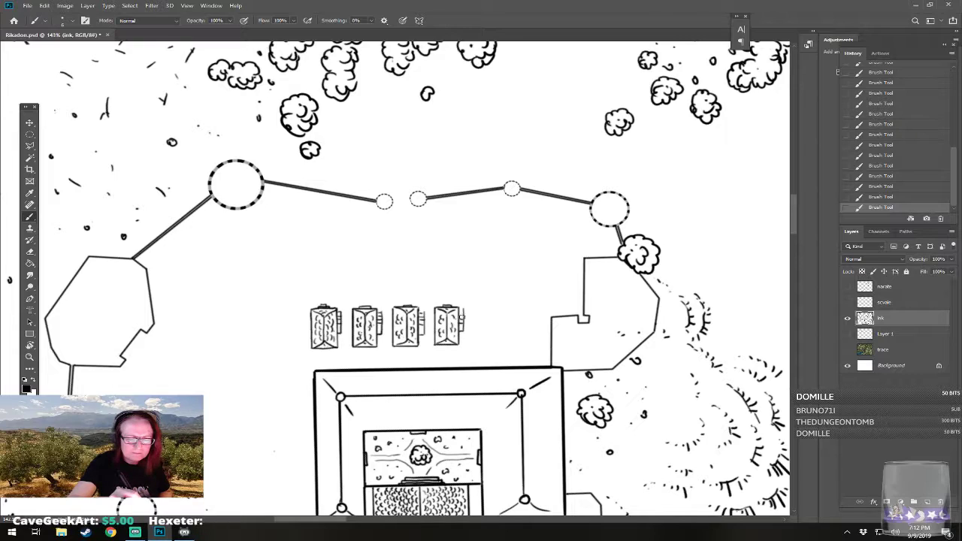
- Outline a fifth rectangular house at the end of the row, erasing the overshoot at its lower corner
{"action": "mouse_move", "coordinate": [474, 308]}
{"action": "left_mouse_down"}
{"action": "mouse_move", "coordinate": [474, 342]}
{"action": "mouse_move", "coordinate": [499, 342]}
{"action": "left_mouse_up"}
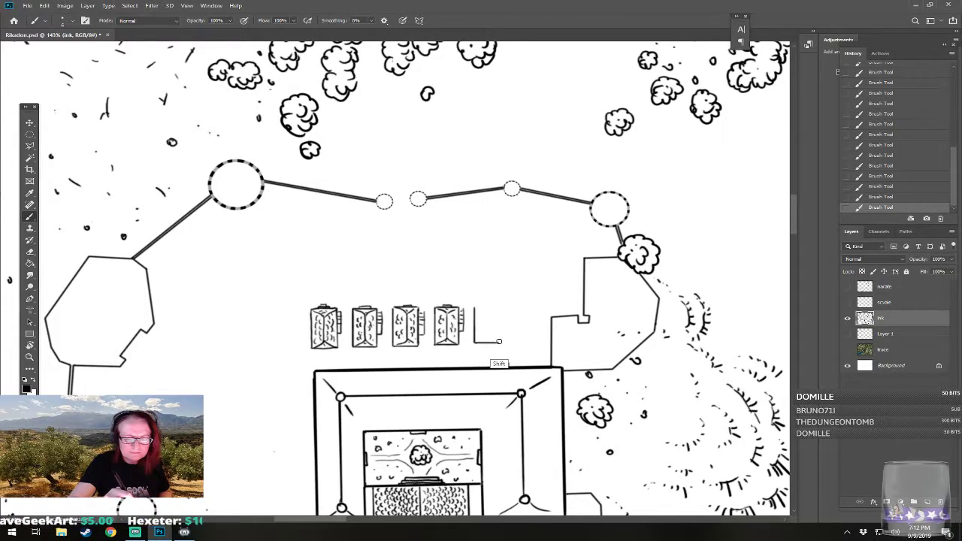
{"action": "left_click_drag", "start_coordinate": [500, 309], "coordinate": [500, 342]}
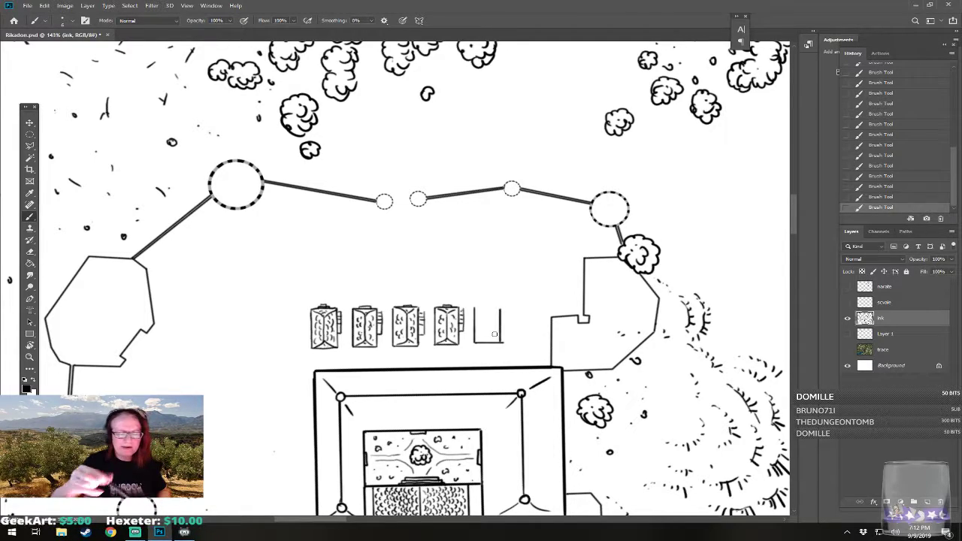
{"action": "left_click", "coordinate": [504, 343]}
{"action": "left_click_drag", "start_coordinate": [504, 343], "coordinate": [530, 366]}
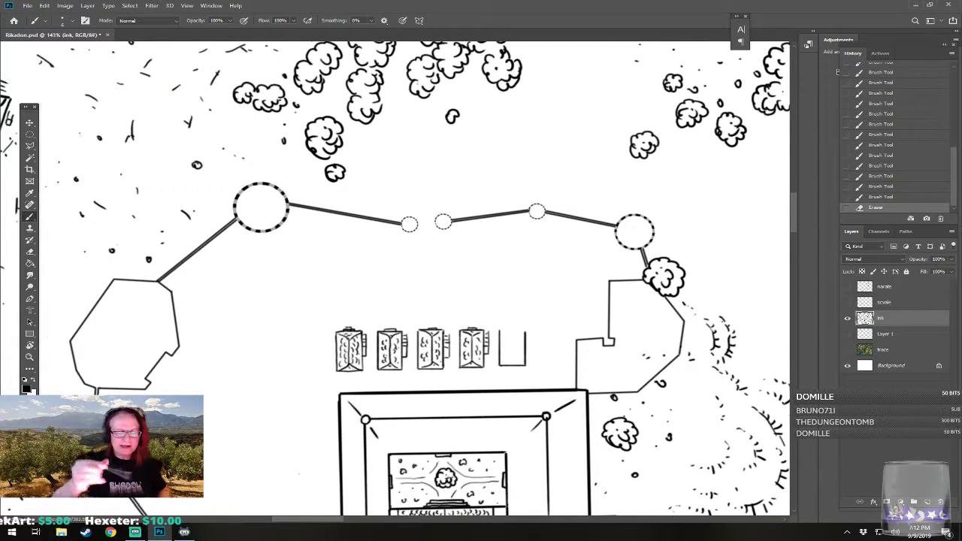
{"action": "left_click", "coordinate": [500, 330]}
{"action": "mouse_move", "coordinate": [500, 330]}
{"action": "left_mouse_down"}
{"action": "mouse_move", "coordinate": [525, 330]}
{"action": "mouse_move", "coordinate": [512, 336]}
{"action": "mouse_move", "coordinate": [514, 359]}
{"action": "mouse_move", "coordinate": [508, 349]}
{"action": "left_mouse_up"}
{"action": "left_click", "coordinate": [525, 331]}
- Add the ridge, hip lines, shingle marks and small annexes to the fifth house
{"action": "left_click", "coordinate": [514, 335]}
{"action": "left_click", "coordinate": [514, 359], "text": "shift"}
{"action": "left_click_drag", "start_coordinate": [506, 348], "coordinate": [505, 338]}
{"action": "left_click_drag", "start_coordinate": [508, 337], "coordinate": [507, 334]}
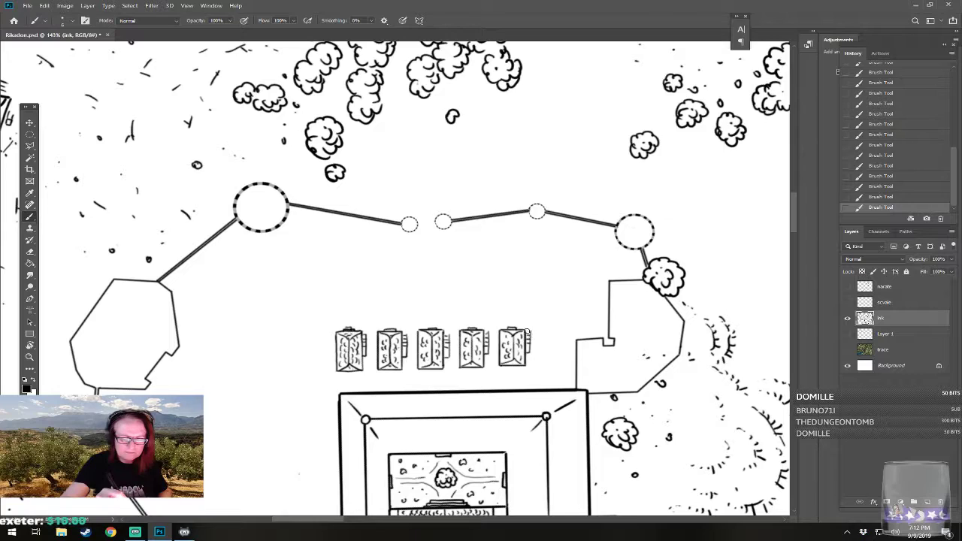
- Outline a sixth rectangular house at the right end of the row, redrawing its right wall slightly closer in
{"action": "left_click_drag", "start_coordinate": [546, 332], "coordinate": [546, 365]}
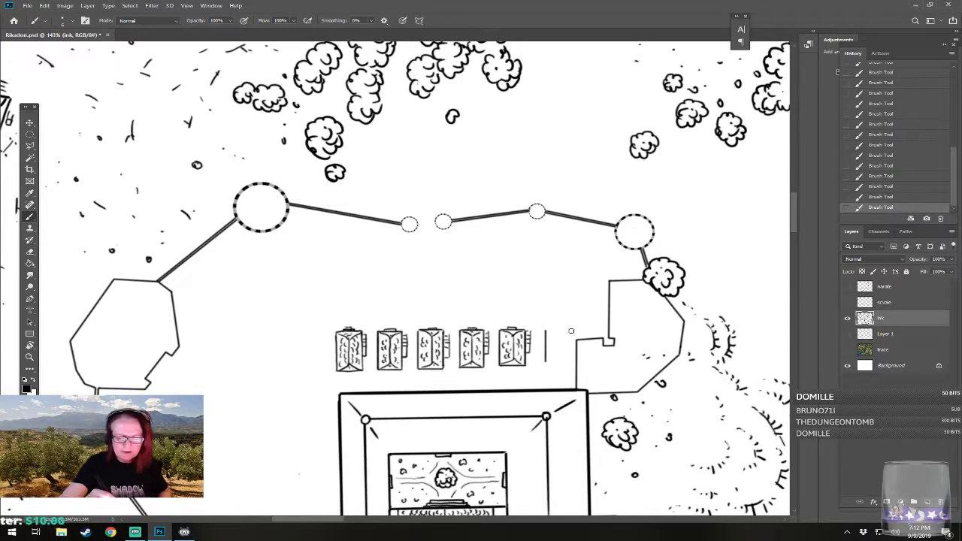
{"action": "left_click_drag", "start_coordinate": [572, 332], "coordinate": [571, 362]}
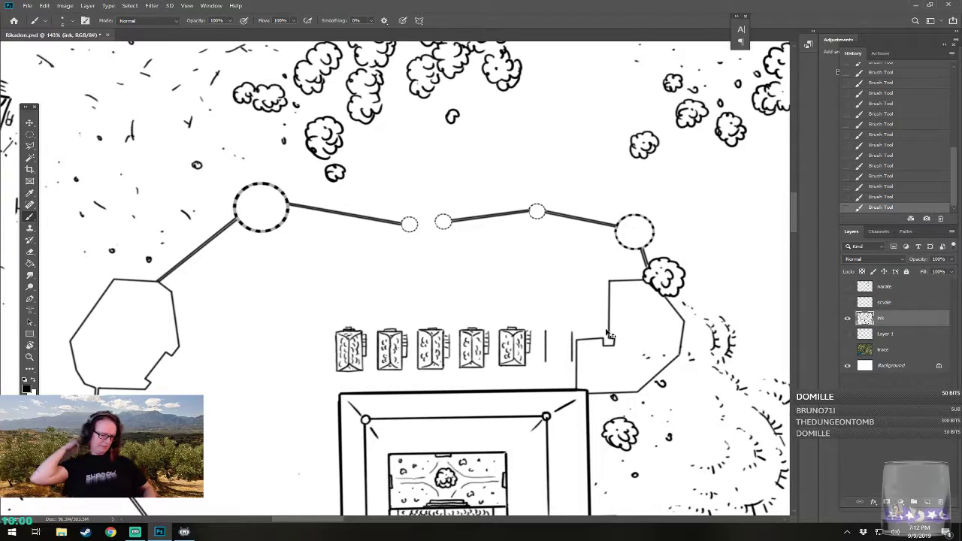
{"action": "key", "text": "ctrl+z"}
{"action": "left_click_drag", "start_coordinate": [568, 331], "coordinate": [557, 366]}
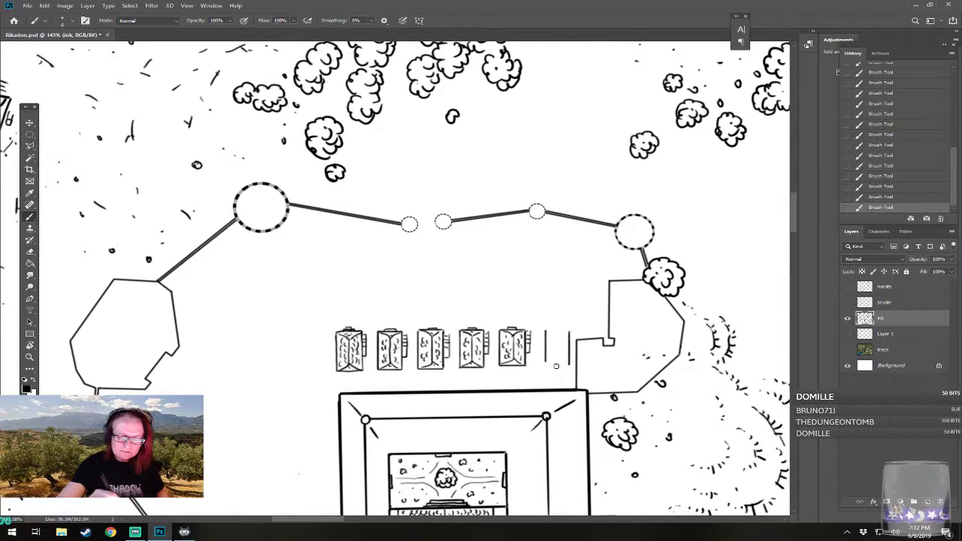
{"action": "left_click", "coordinate": [546, 364], "text": "shift"}
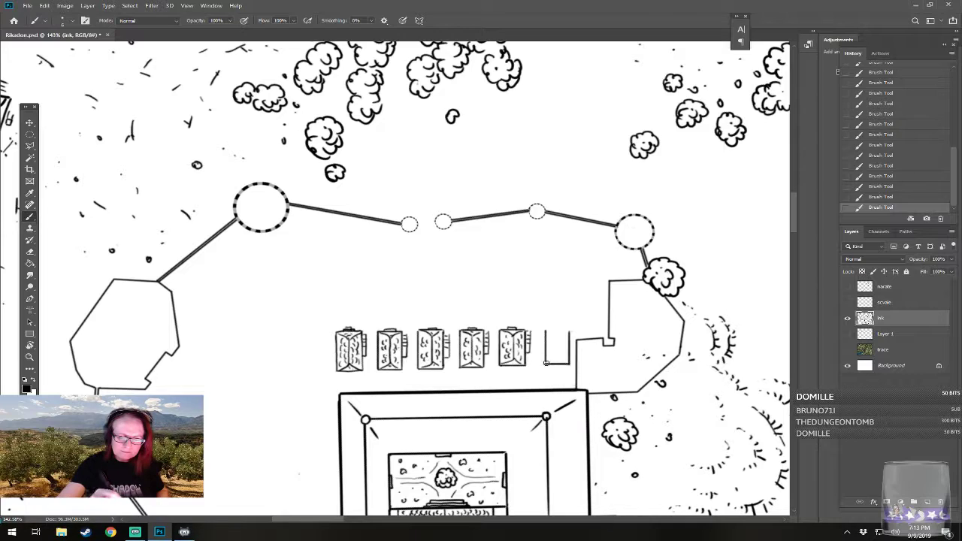
- Add the hipped roof lines, shingle marks and small annexes on the upper and right sides of the sixth house
{"action": "mouse_move", "coordinate": [548, 331]}
{"action": "left_mouse_down"}
{"action": "mouse_move", "coordinate": [579, 336]}
{"action": "mouse_move", "coordinate": [557, 335]}
{"action": "mouse_move", "coordinate": [557, 363]}
{"action": "left_mouse_up"}
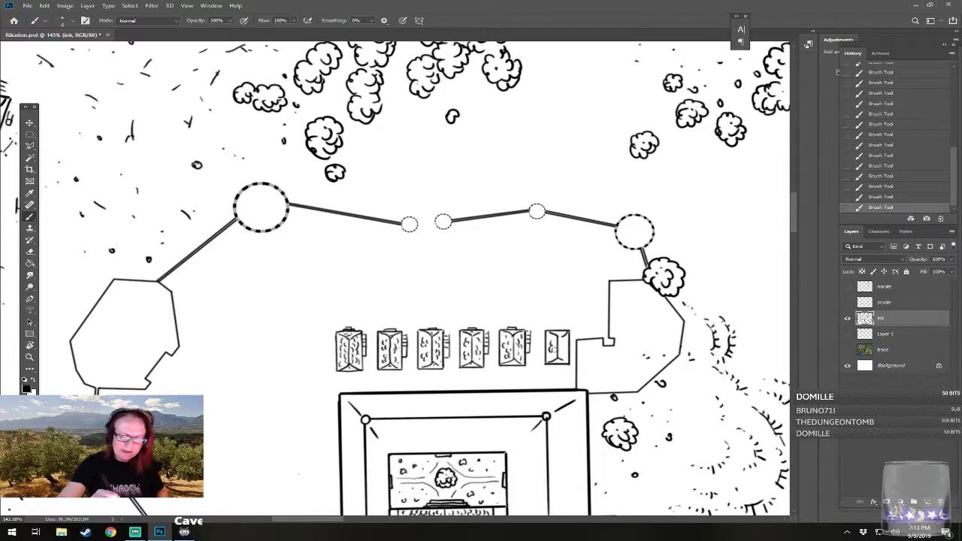
{"action": "left_click_drag", "start_coordinate": [560, 345], "coordinate": [564, 350]}
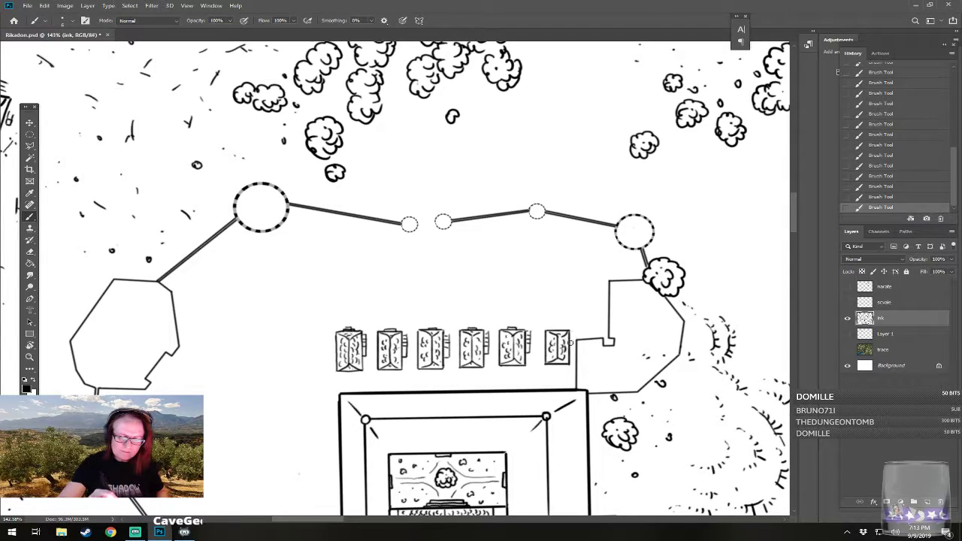
{"action": "left_click_drag", "start_coordinate": [575, 331], "coordinate": [573, 350]}
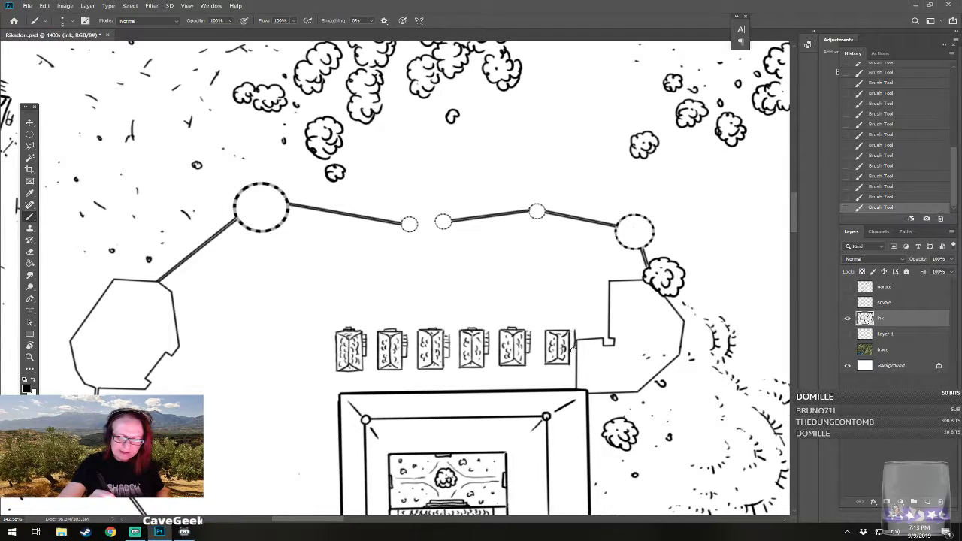
{"action": "key", "text": "ctrl+z"}
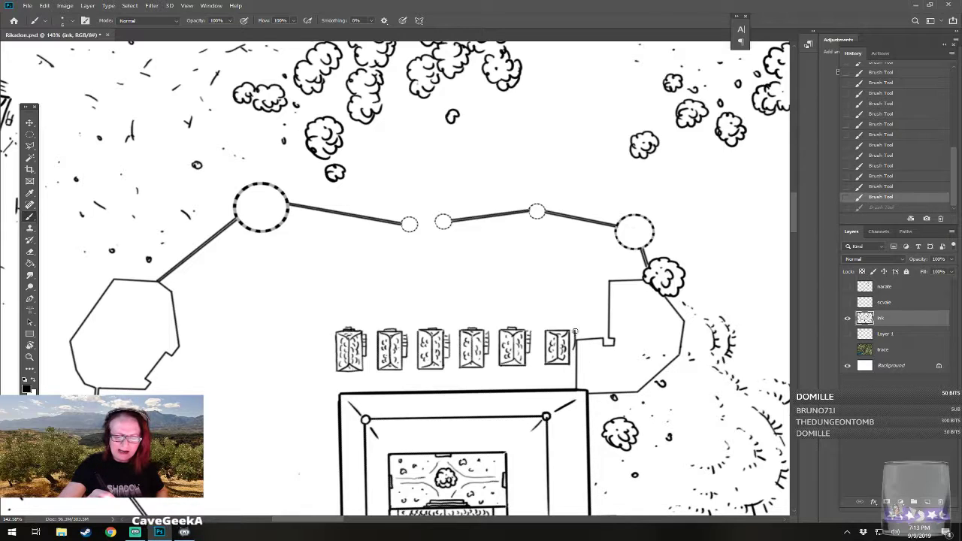
{"action": "key", "text": "ctrl+z"}
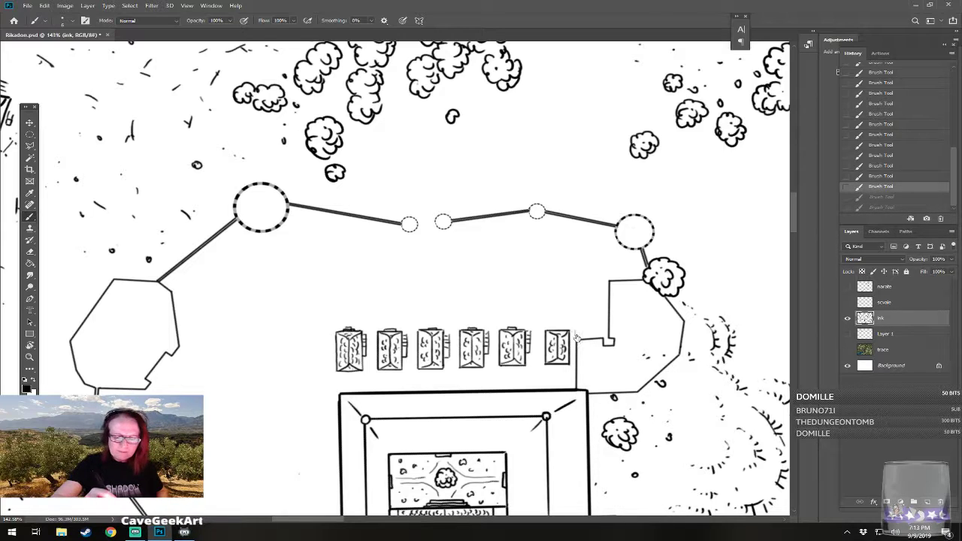
{"action": "left_click_drag", "start_coordinate": [576, 337], "coordinate": [575, 365]}
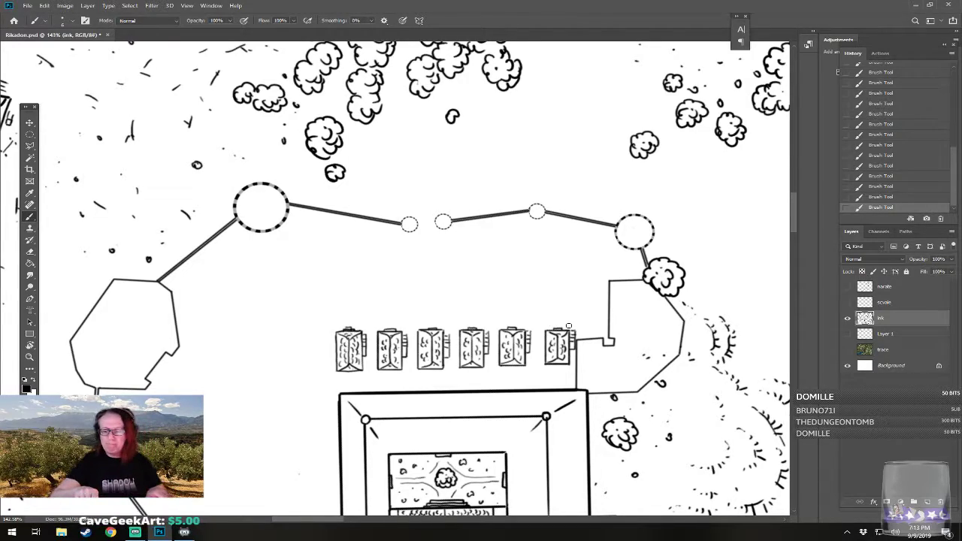
- Select the whole row of six small houses with a Polygonal Lasso outline, keeping clear of the main building
{"action": "scroll", "coordinate": [442, 438], "scroll_direction": "down", "scroll_amount": 5}
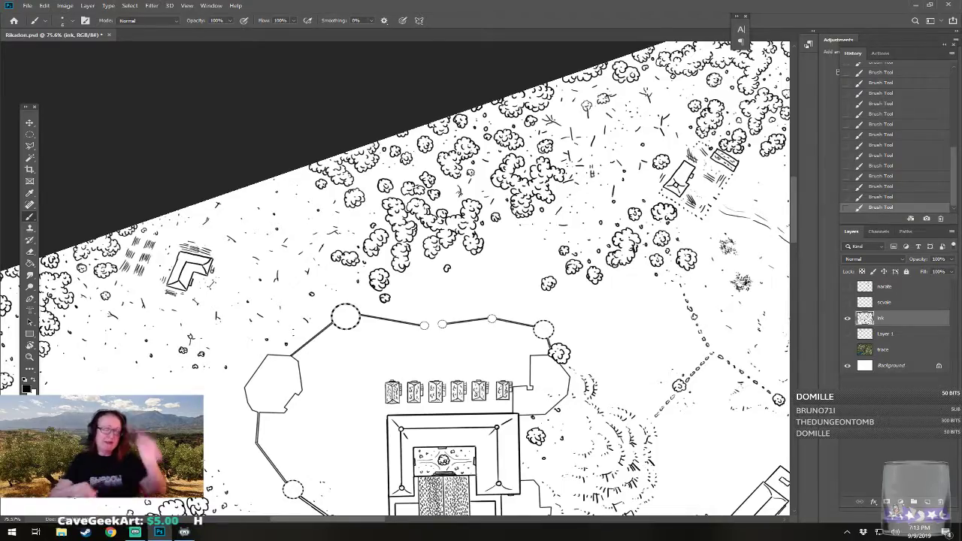
{"action": "scroll", "coordinate": [474, 481], "scroll_direction": "down", "scroll_amount": 3}
{"action": "scroll", "coordinate": [474, 482], "scroll_direction": "up", "scroll_amount": 4}
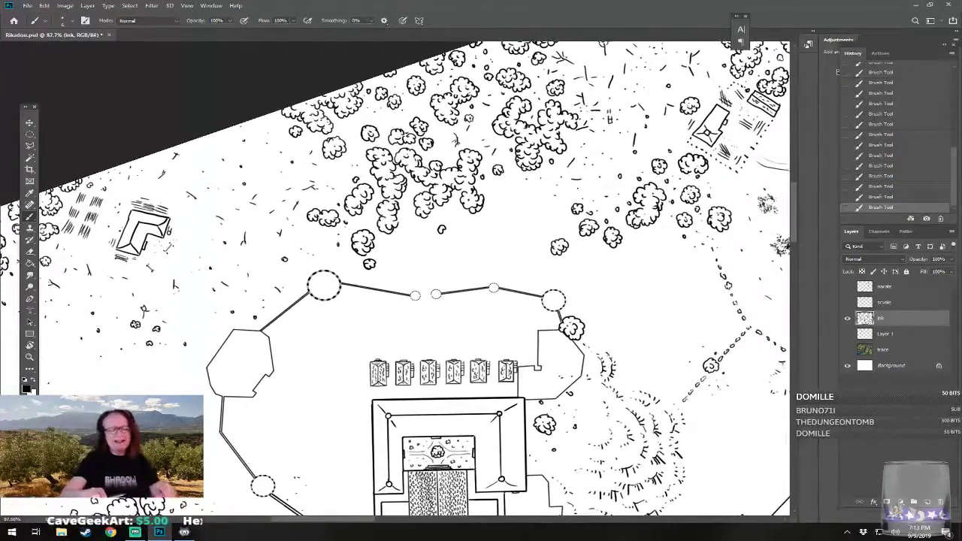
{"action": "scroll", "coordinate": [425, 417], "scroll_direction": "up", "scroll_amount": 3}
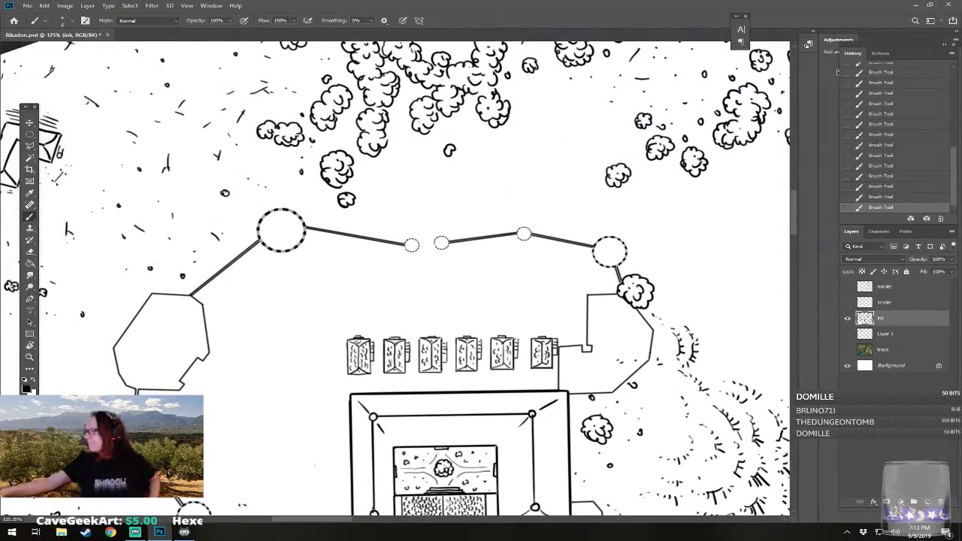
{"action": "left_click", "coordinate": [29, 145]}
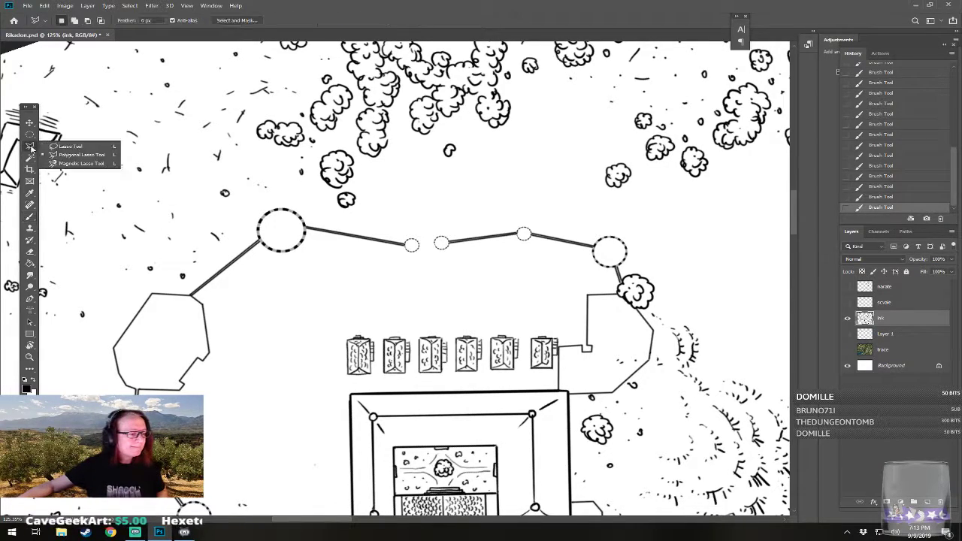
{"action": "left_click", "coordinate": [338, 328]}
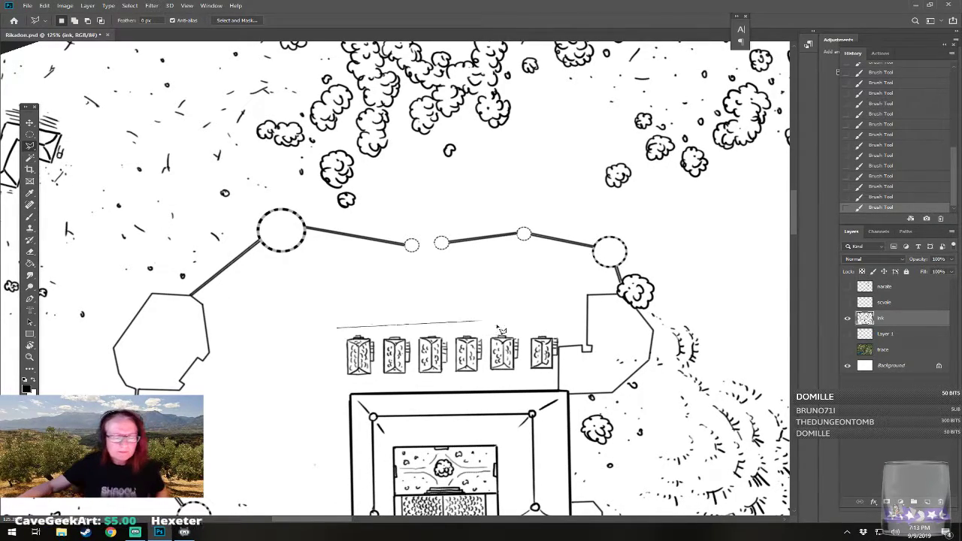
{"action": "left_click", "coordinate": [560, 328]}
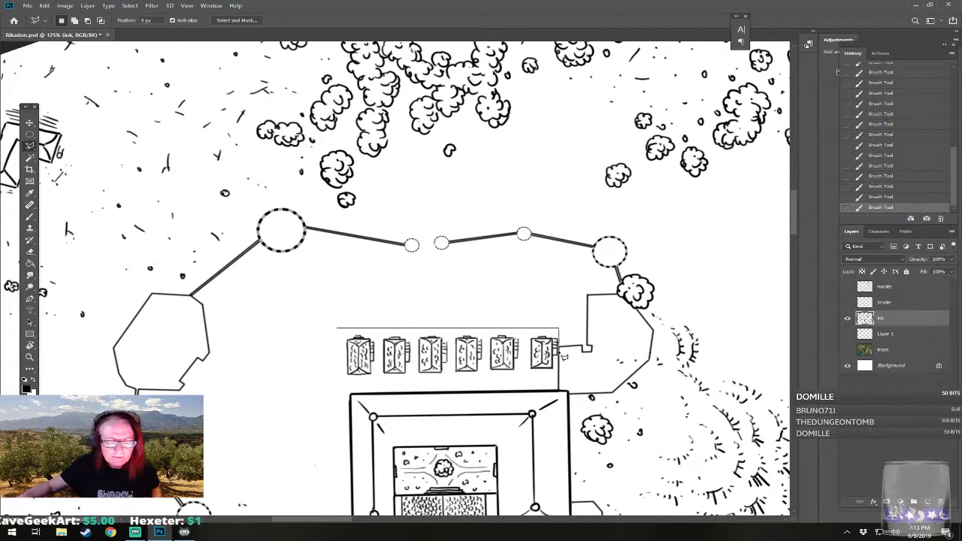
{"action": "left_click", "coordinate": [557, 369]}
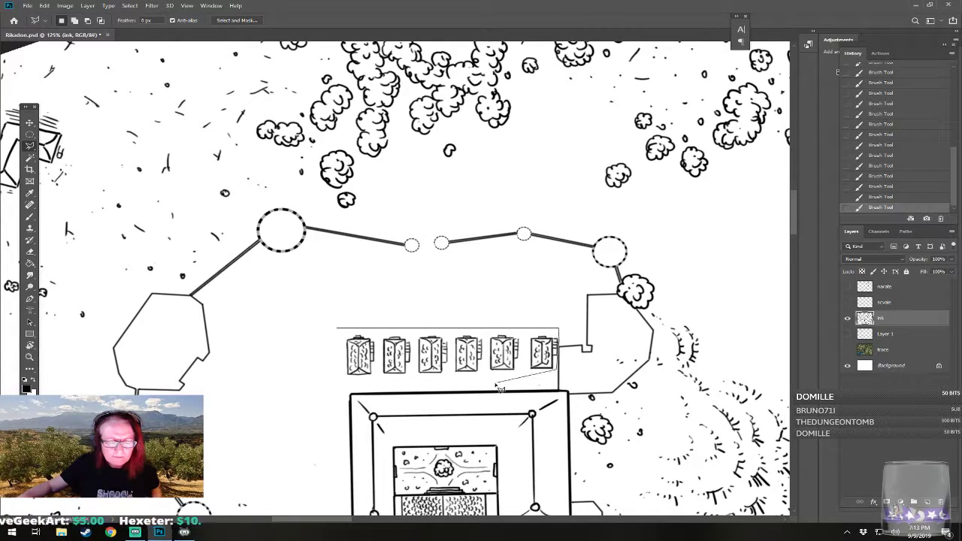
{"action": "left_click", "coordinate": [471, 384]}
{"action": "left_click", "coordinate": [322, 378]}
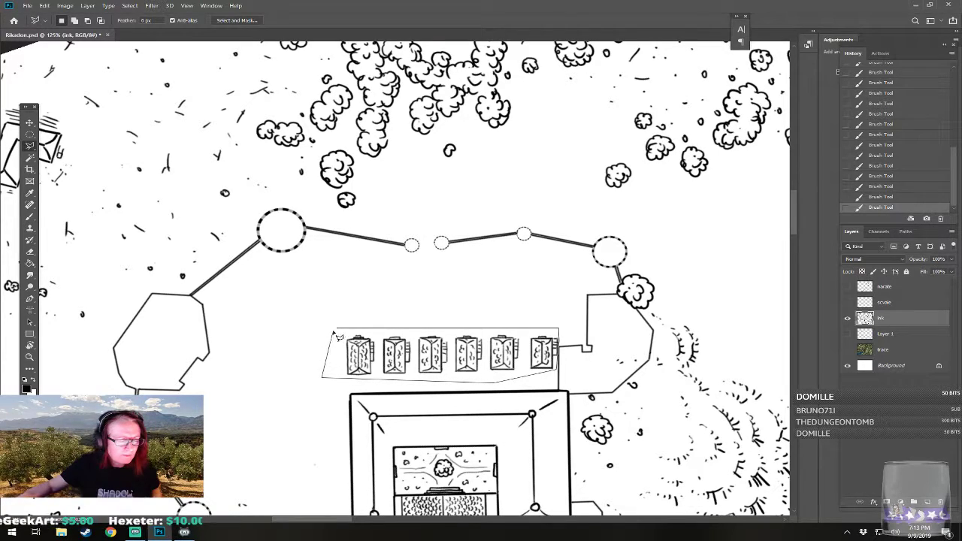
{"action": "left_click", "coordinate": [338, 331]}
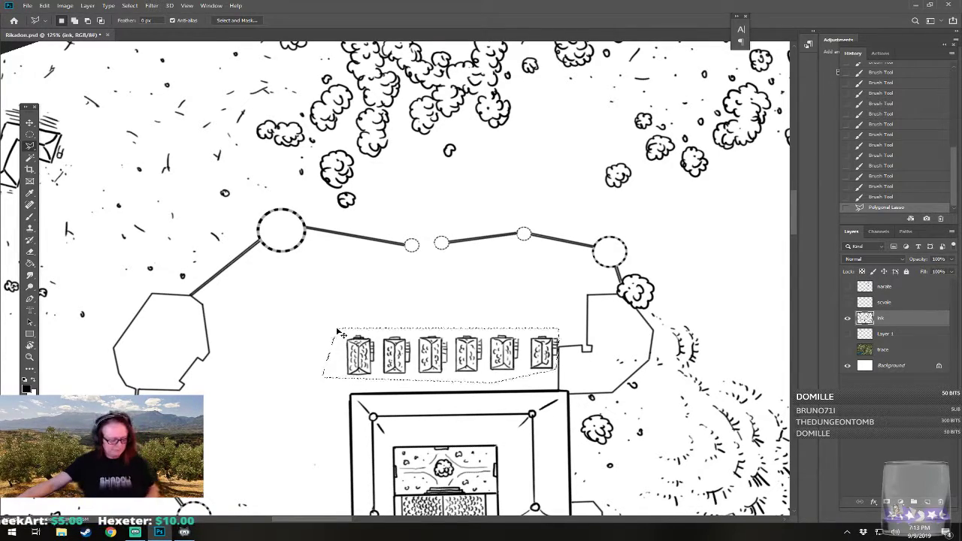
- Duplicate the six selected houses onto a new layer, turn the copy upside down and place it above the original row
{"action": "key", "text": "ctrl+c"}
{"action": "key", "text": "ctrl+v"}
{"action": "left_click", "coordinate": [30, 122]}
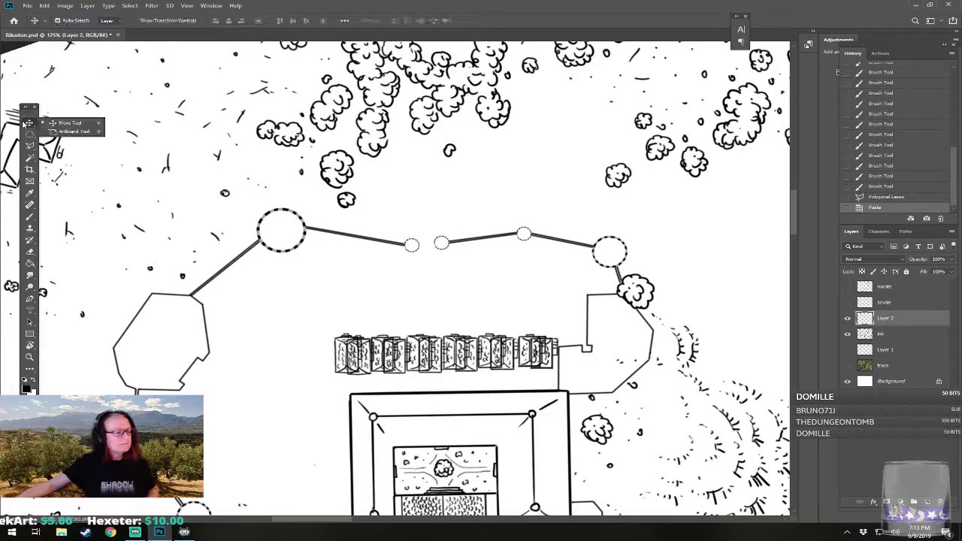
{"action": "left_click", "coordinate": [57, 123]}
{"action": "key", "text": "ctrl+t"}
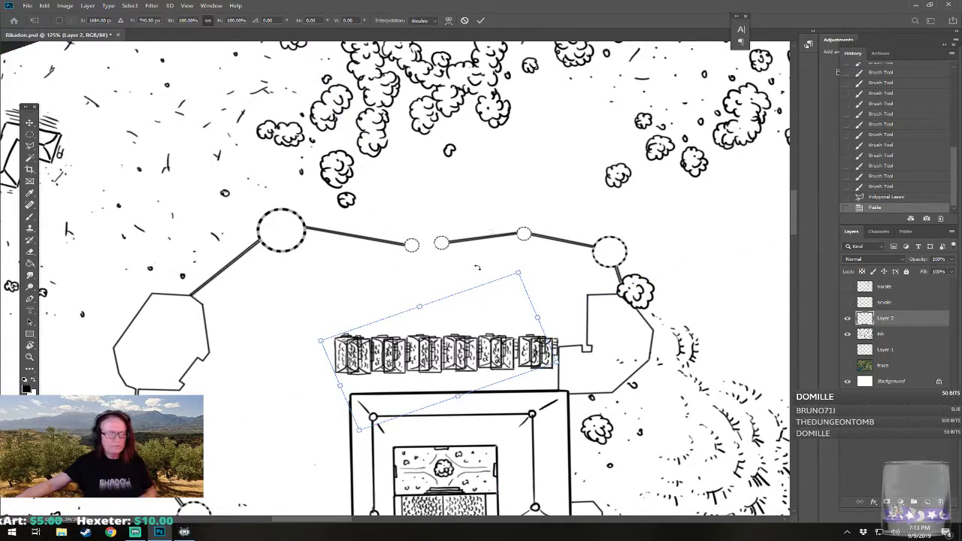
{"action": "left_click_drag", "start_coordinate": [418, 294], "coordinate": [505, 478]}
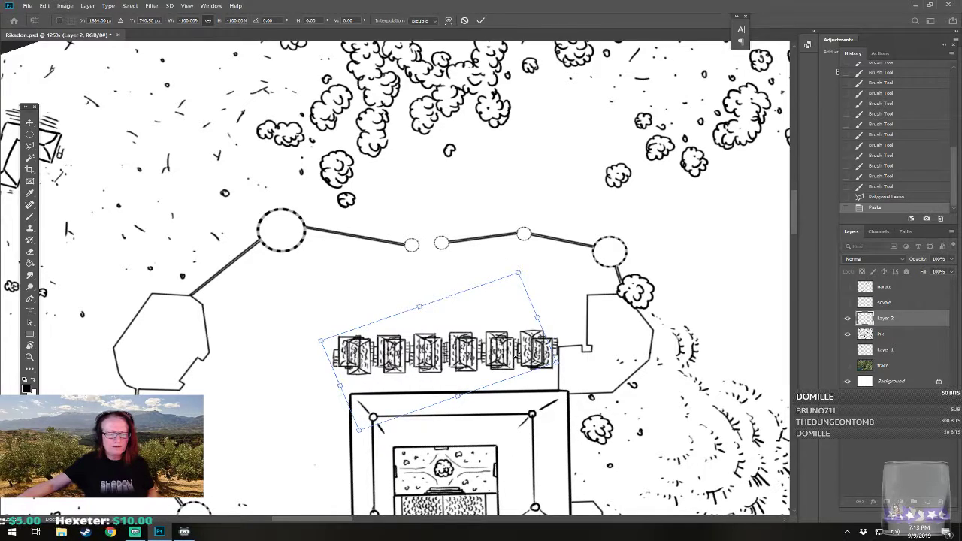
{"action": "left_click_drag", "start_coordinate": [503, 354], "coordinate": [516, 306]}
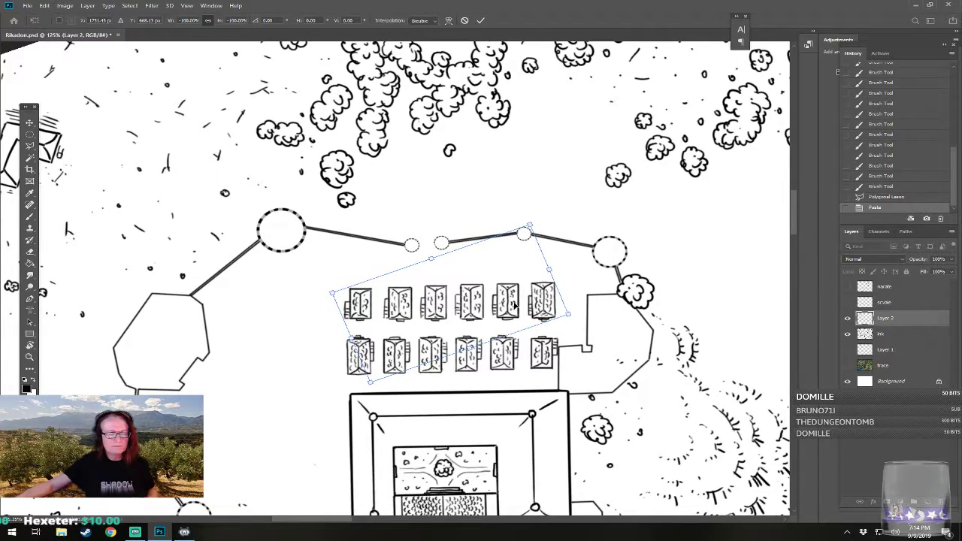
{"action": "key", "text": "Return"}
- Nudge the duplicated upper row slightly up and to the left to line it up with the houses below
{"action": "key", "text": "Left"}
{"action": "key", "text": "Up"}
{"action": "key", "text": "Up"}
{"action": "key", "text": "Left"}
{"action": "key", "text": "Left"}
{"action": "key", "text": "Left"}
{"action": "key", "text": "Left"}
{"action": "key", "text": "Left"}
{"action": "key", "text": "Left"}
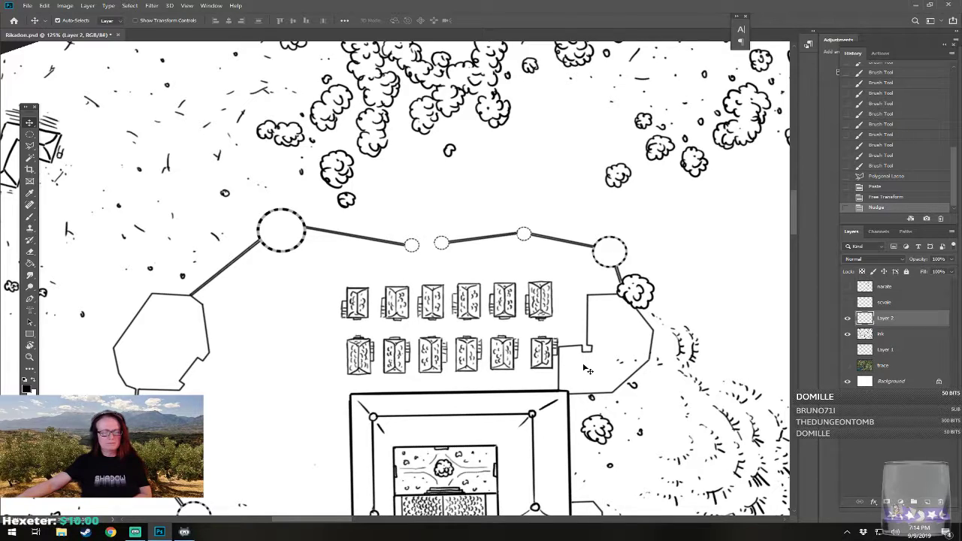
{"action": "key", "text": "Right"}
{"action": "key", "text": "Right"}
{"action": "key", "text": "Right"}
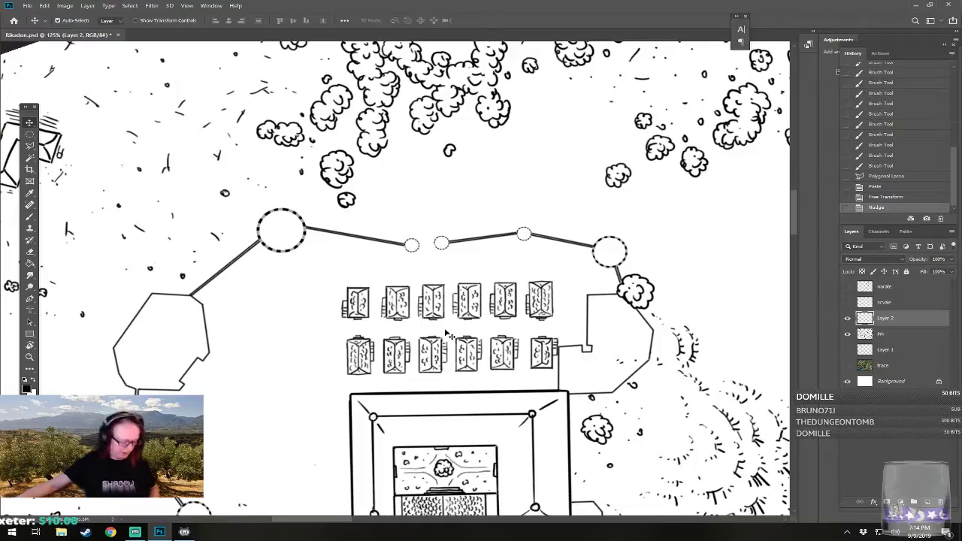
- Place the ink layer above Layer 2 and merge the two layers into one
{"action": "scroll", "coordinate": [449, 336], "scroll_direction": "down", "scroll_amount": 6}
{"action": "left_click_drag", "start_coordinate": [561, 397], "coordinate": [353, 229]}
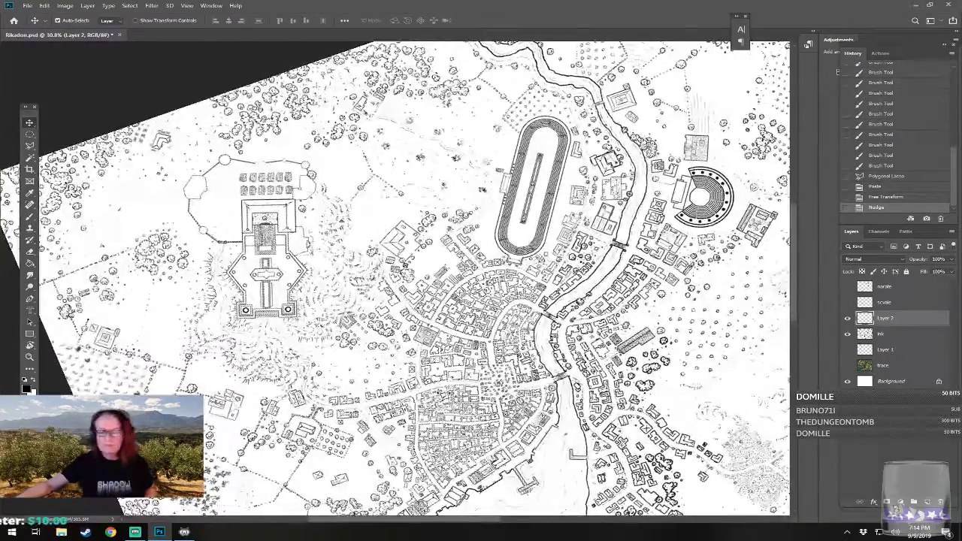
{"action": "left_click_drag", "start_coordinate": [897, 334], "coordinate": [897, 321]}
{"action": "key", "text": "e"}
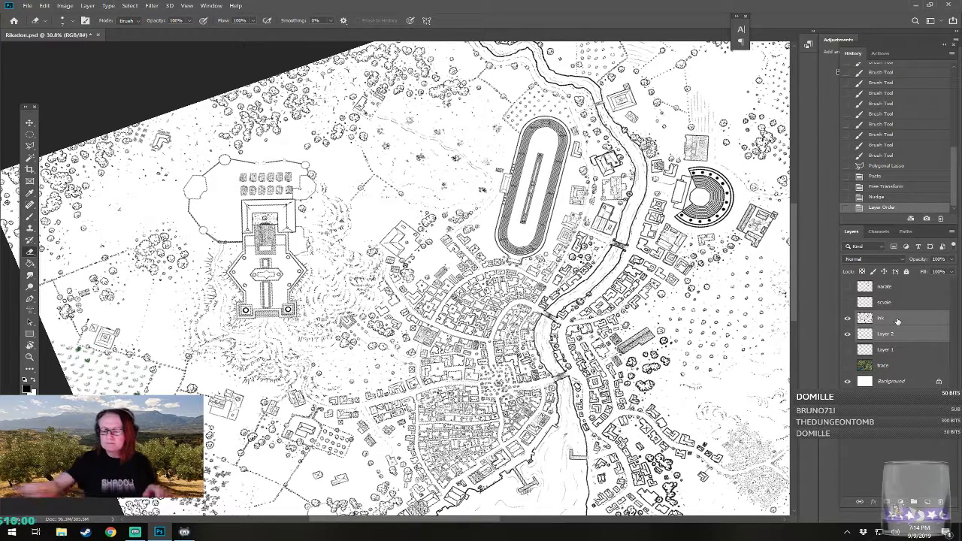
{"action": "right_click", "coordinate": [896, 321]}
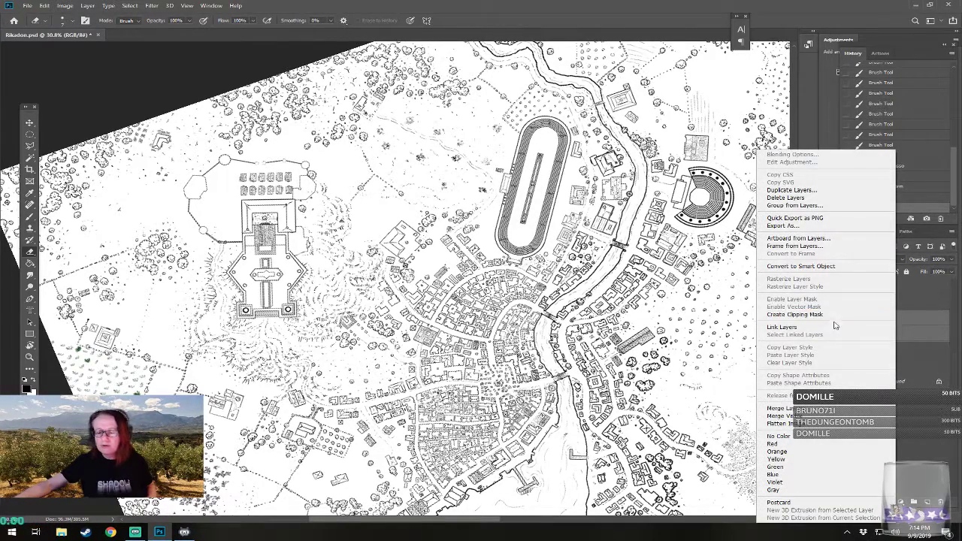
{"action": "left_click", "coordinate": [778, 409]}
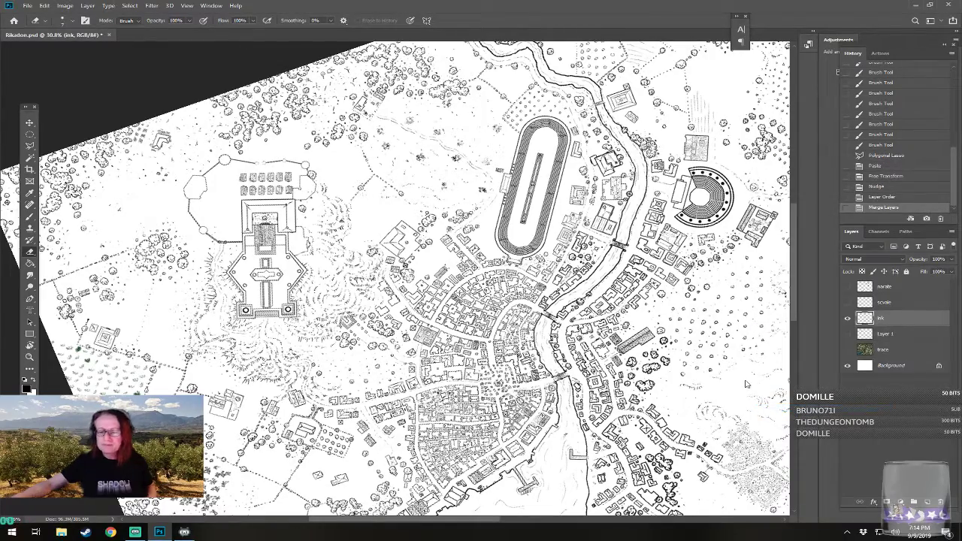
- Check the whole city map and save the file
{"action": "scroll", "coordinate": [414, 278], "scroll_direction": "down", "scroll_amount": 2}
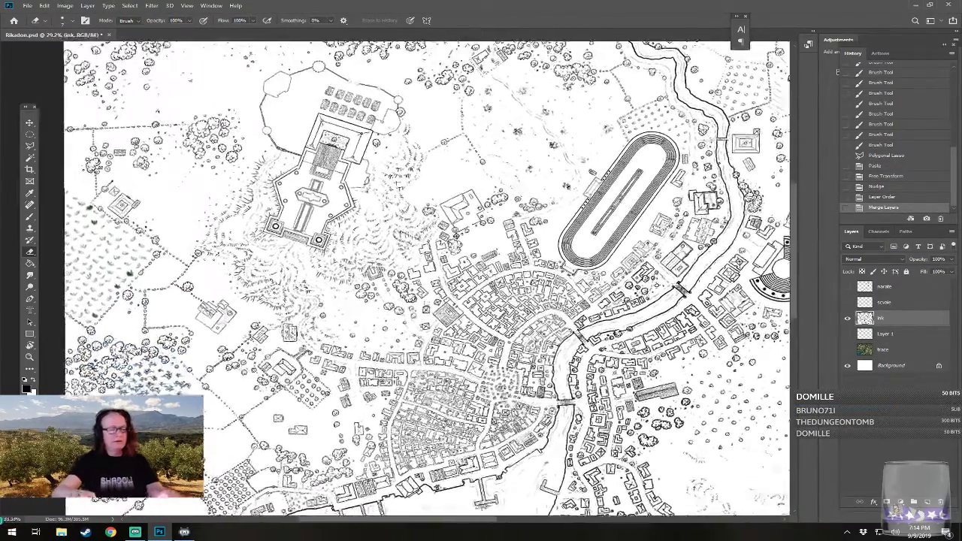
{"action": "scroll", "coordinate": [435, 286], "scroll_direction": "down", "scroll_amount": 5}
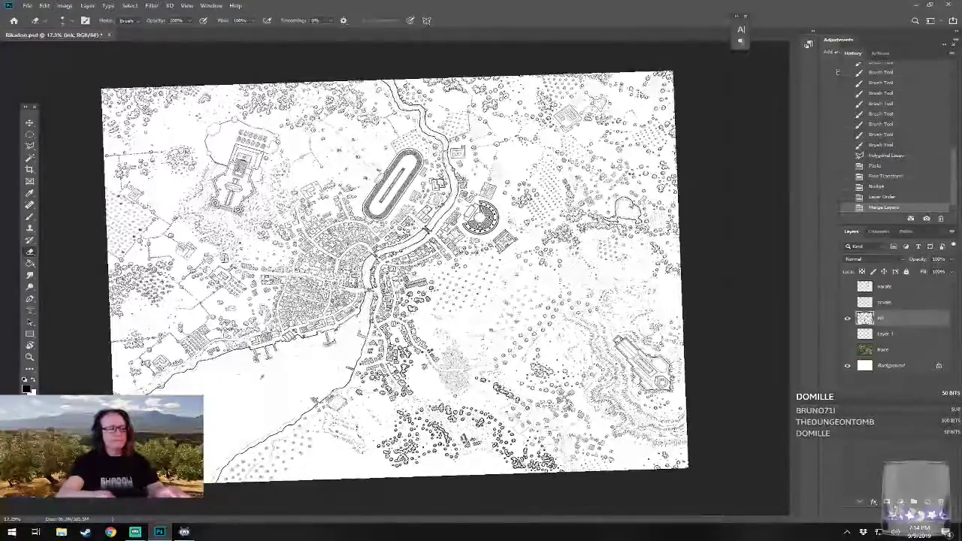
{"action": "scroll", "coordinate": [435, 286], "scroll_direction": "up", "scroll_amount": 1}
{"action": "key", "text": "ctrl+s"}
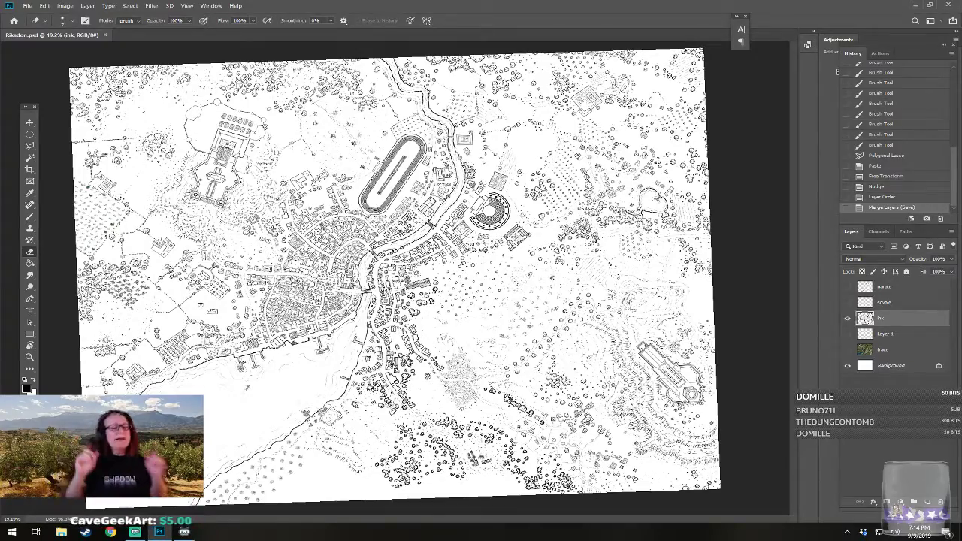
- Select the interior of the polygonal building on the fortress's left wall with the Magic Wand and contract the selection
{"action": "scroll", "coordinate": [284, 188], "scroll_direction": "up", "scroll_amount": 5}
{"action": "left_click_drag", "start_coordinate": [172, 140], "coordinate": [423, 290]}
{"action": "scroll", "coordinate": [316, 330], "scroll_direction": "up", "scroll_amount": 5}
{"action": "left_click_drag", "start_coordinate": [442, 178], "coordinate": [486, 393]}
{"action": "scroll", "coordinate": [457, 330], "scroll_direction": "up", "scroll_amount": 3}
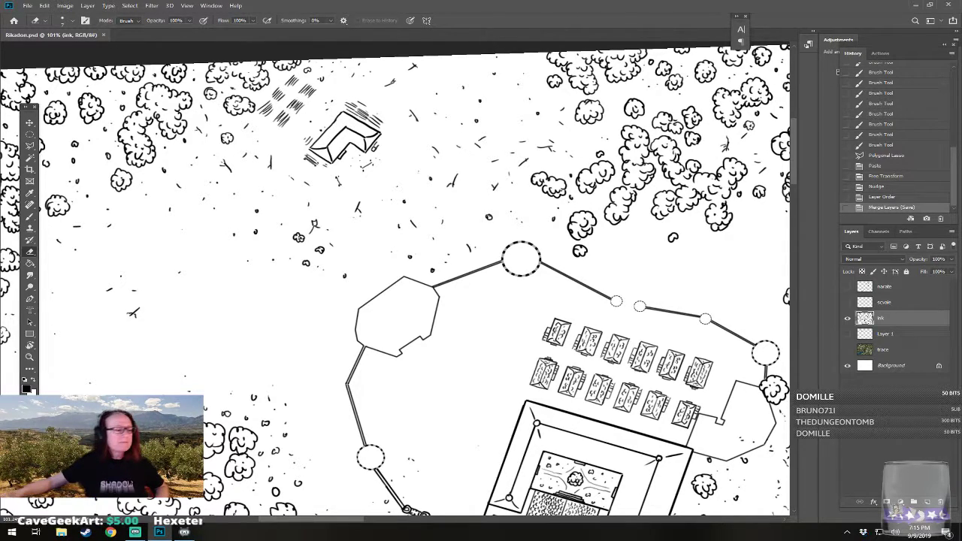
{"action": "left_click", "coordinate": [30, 159]}
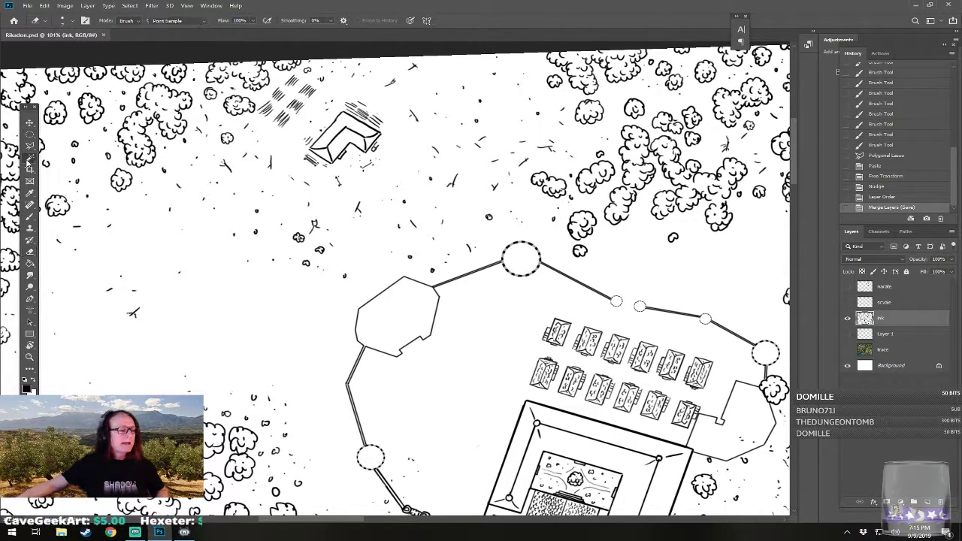
{"action": "left_click", "coordinate": [374, 324]}
{"action": "left_click", "coordinate": [130, 5]}
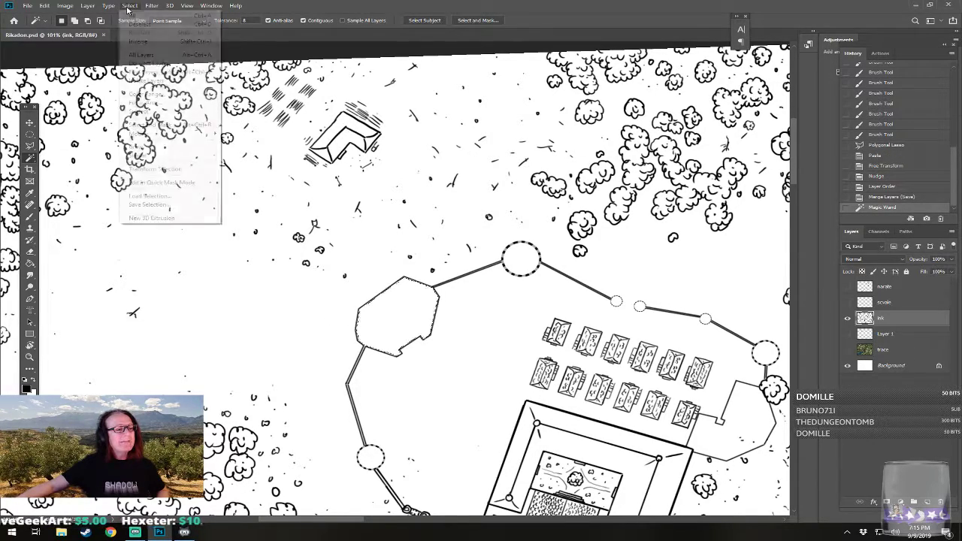
{"action": "mouse_move", "coordinate": [150, 135]}
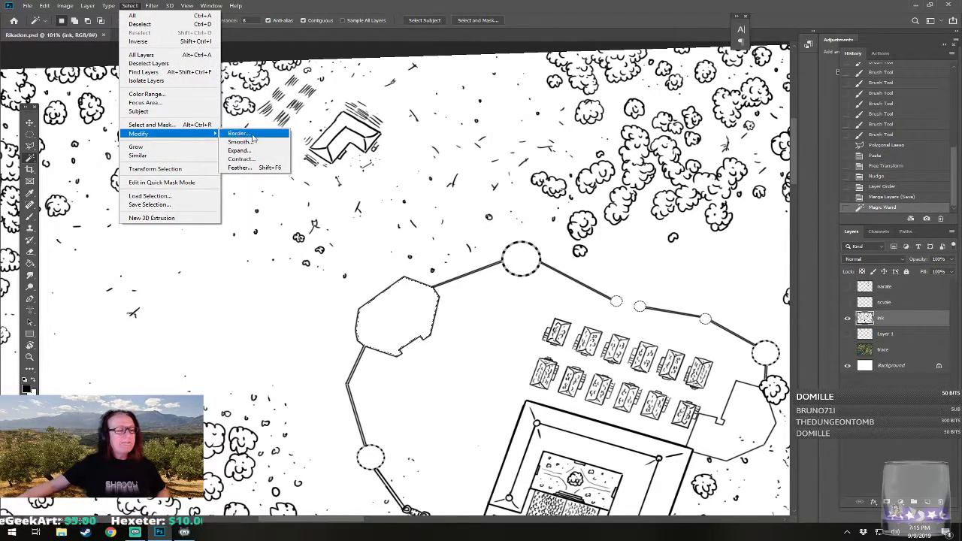
{"action": "left_click", "coordinate": [273, 160]}
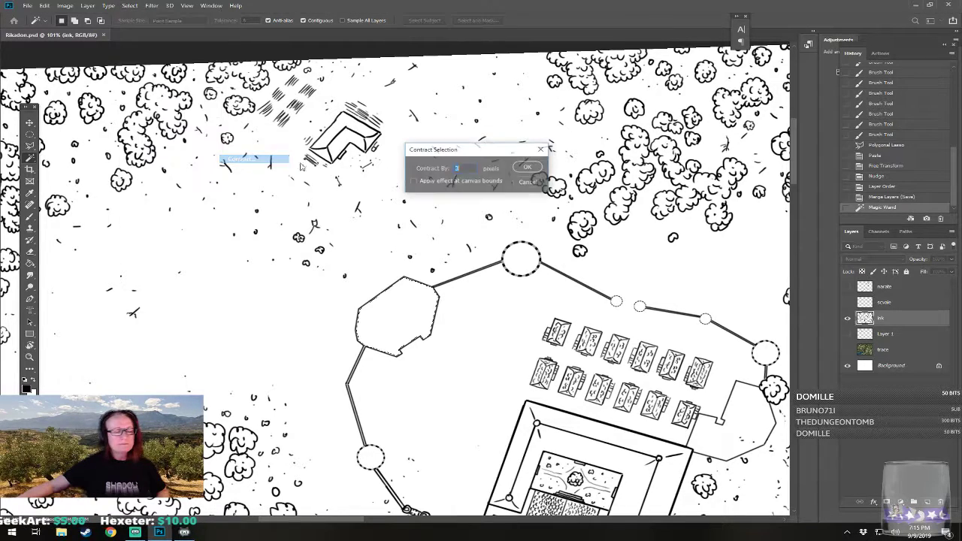
{"action": "left_click", "coordinate": [528, 166]}
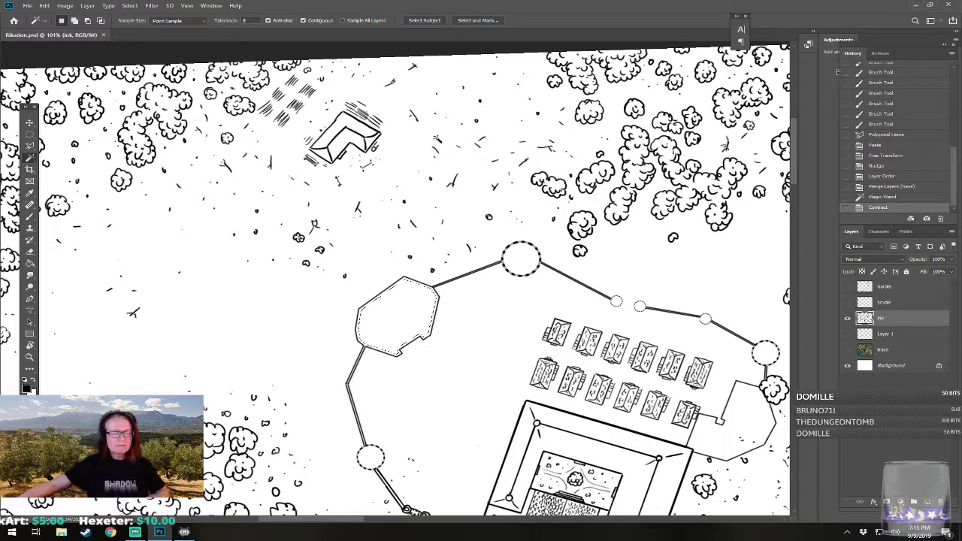
- Stroke the contracted selection with a 4 px black line placed inside, and deselect
{"action": "left_click", "coordinate": [45, 5]}
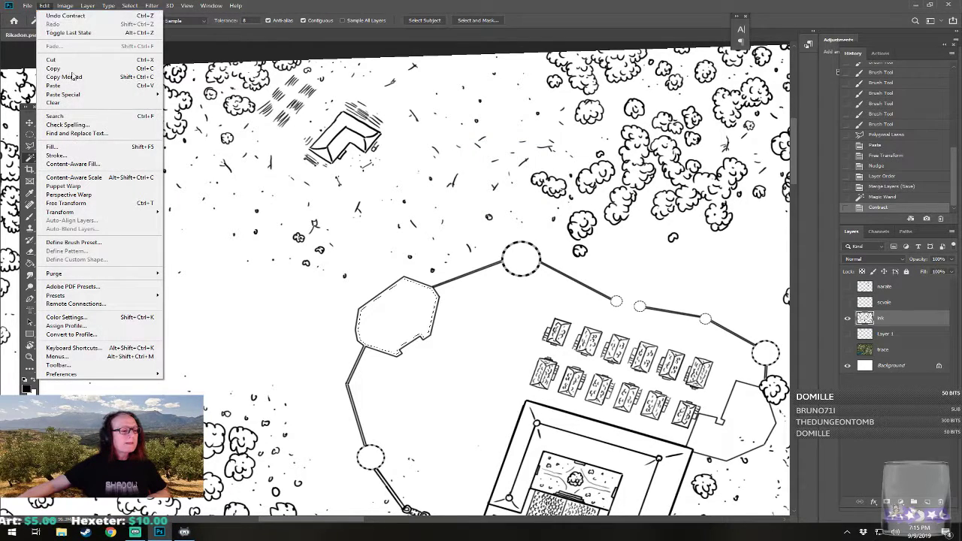
{"action": "left_click", "coordinate": [97, 155]}
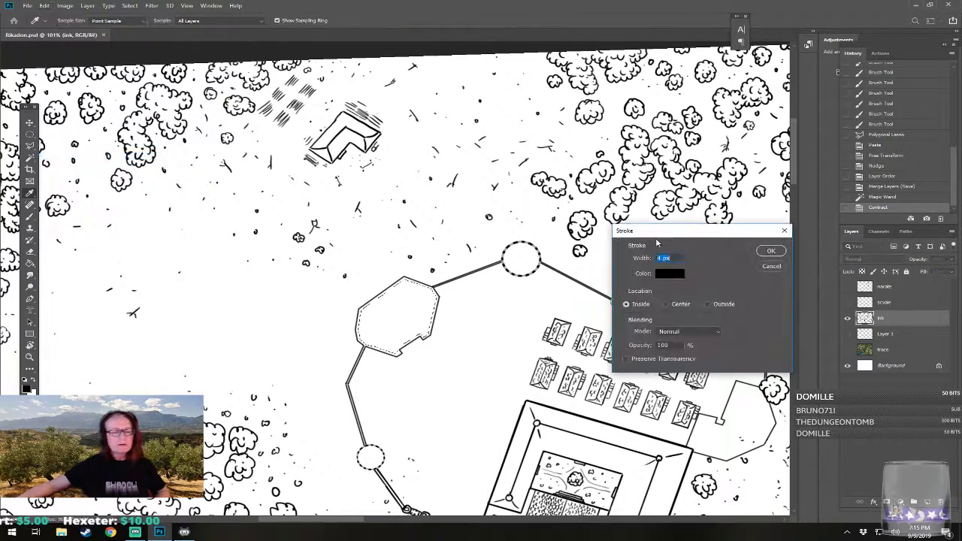
{"action": "left_click", "coordinate": [770, 252]}
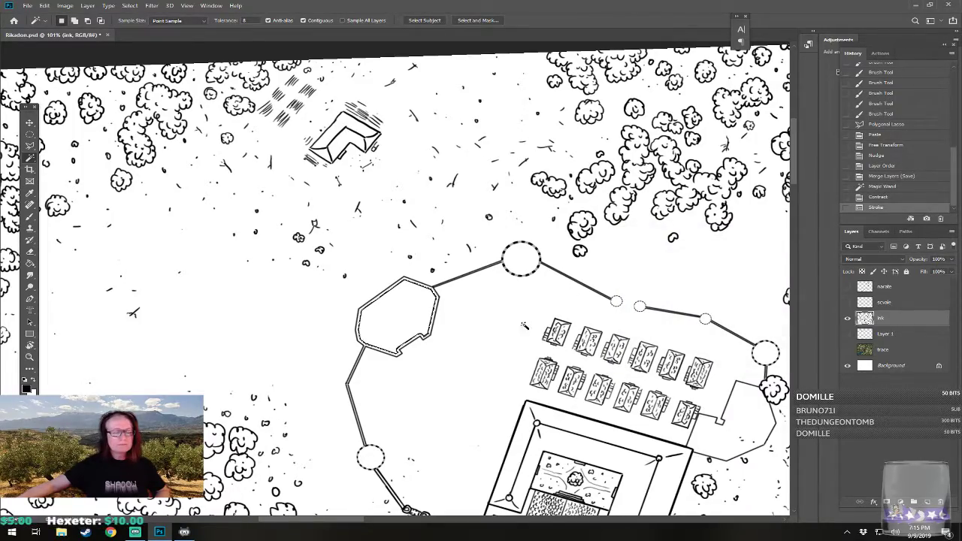
{"action": "key", "text": "m"}
{"action": "key", "text": "ctrl+d"}
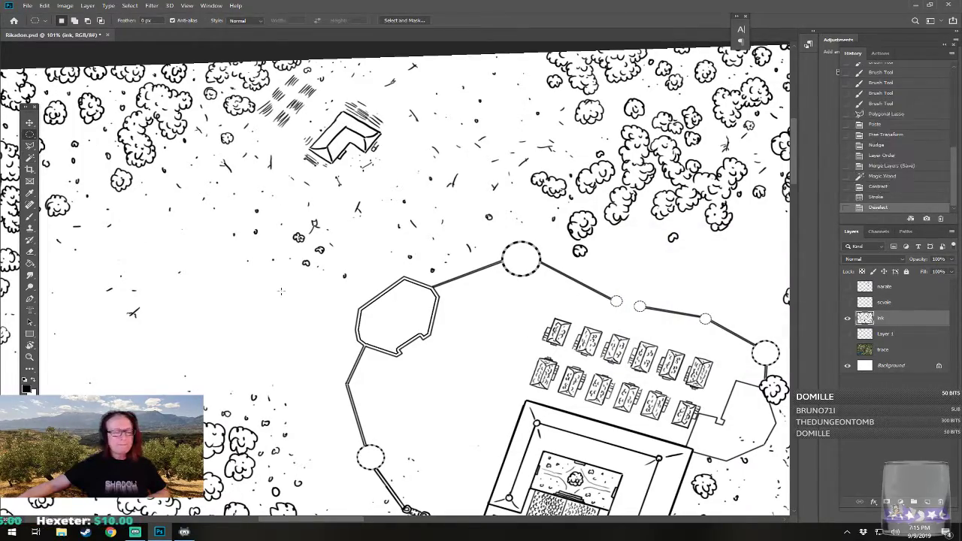
- Brush short path marks inside the gap between the two small gate towers and a thin dashed road outside the fortress's upper wall
{"action": "scroll", "coordinate": [349, 362], "scroll_direction": "down", "scroll_amount": 6}
{"action": "scroll", "coordinate": [444, 427], "scroll_direction": "up", "scroll_amount": 4}
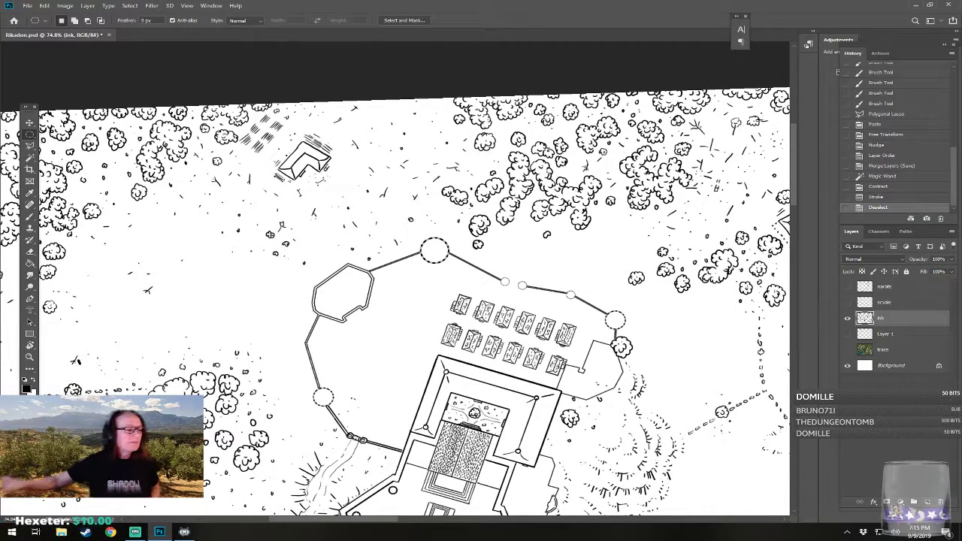
{"action": "key", "text": "b"}
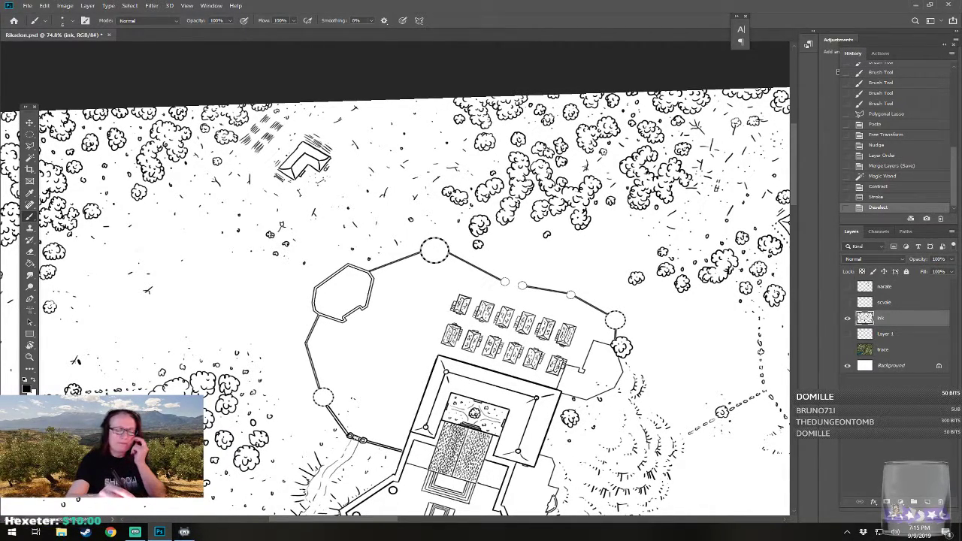
{"action": "scroll", "coordinate": [396, 383], "scroll_direction": "up", "scroll_amount": 4}
{"action": "left_click_drag", "start_coordinate": [406, 335], "coordinate": [381, 340]}
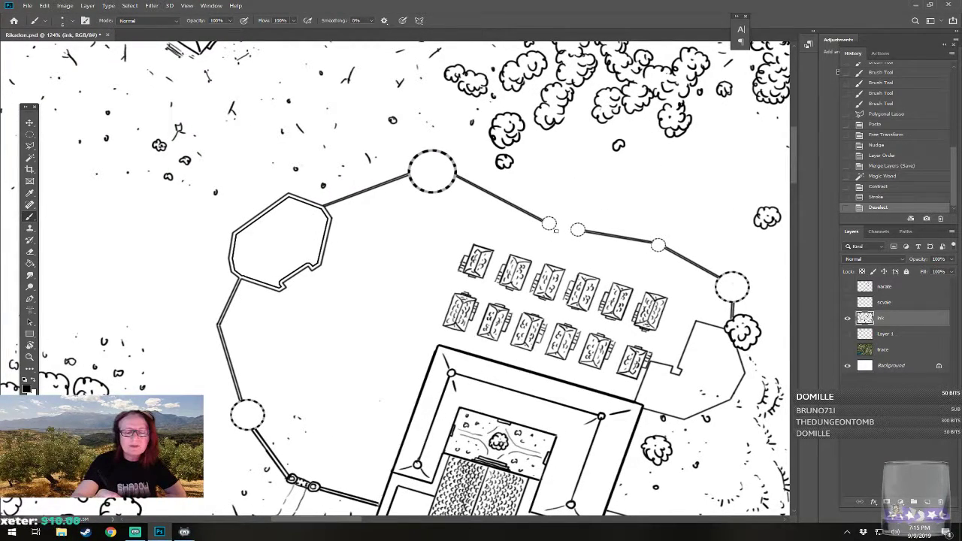
{"action": "mouse_move", "coordinate": [555, 235]}
{"action": "left_mouse_down"}
{"action": "mouse_move", "coordinate": [487, 347]}
{"action": "mouse_move", "coordinate": [497, 359]}
{"action": "left_mouse_up"}
{"action": "left_click", "coordinate": [563, 239]}
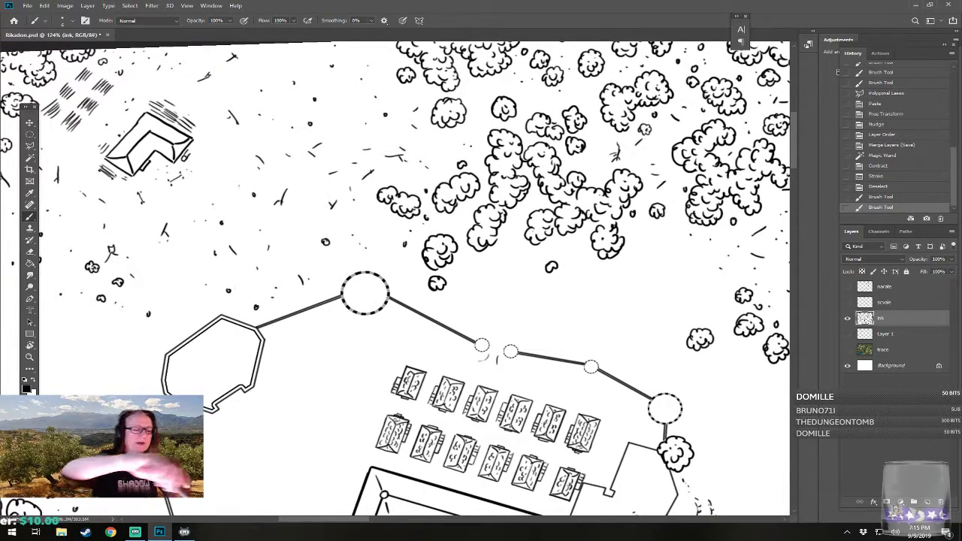
{"action": "mouse_move", "coordinate": [210, 186]}
{"action": "left_mouse_down"}
{"action": "mouse_move", "coordinate": [224, 209]}
{"action": "mouse_move", "coordinate": [274, 224]}
{"action": "mouse_move", "coordinate": [299, 255]}
{"action": "mouse_move", "coordinate": [347, 270]}
{"action": "left_mouse_up"}
{"action": "mouse_move", "coordinate": [224, 137]}
{"action": "left_mouse_down"}
{"action": "mouse_move", "coordinate": [243, 209]}
{"action": "mouse_move", "coordinate": [287, 220]}
{"action": "mouse_move", "coordinate": [314, 254]}
{"action": "mouse_move", "coordinate": [383, 264]}
{"action": "mouse_move", "coordinate": [403, 288]}
{"action": "left_mouse_up"}
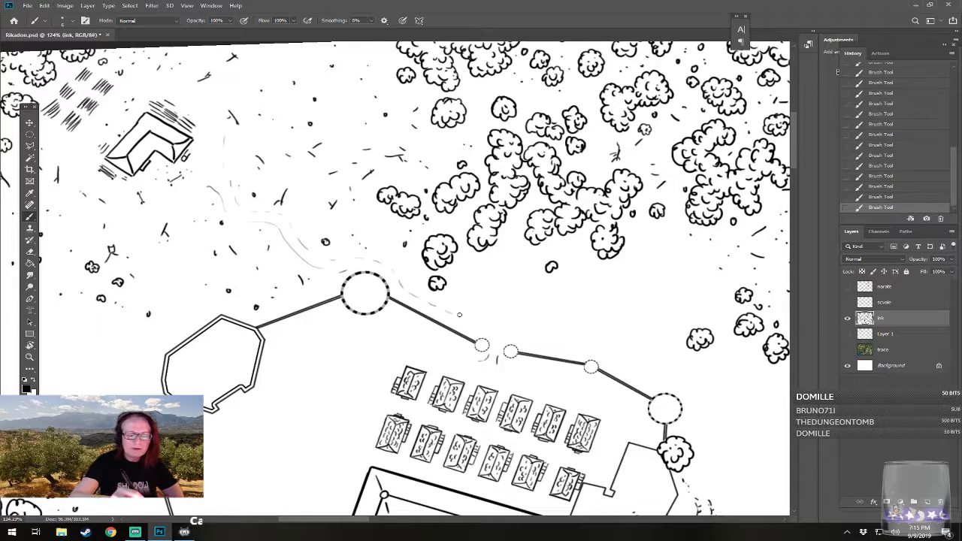
{"action": "mouse_move", "coordinate": [482, 328]}
{"action": "left_mouse_down"}
{"action": "mouse_move", "coordinate": [610, 361]}
{"action": "mouse_move", "coordinate": [344, 303]}
{"action": "mouse_move", "coordinate": [241, 205]}
{"action": "left_mouse_up"}
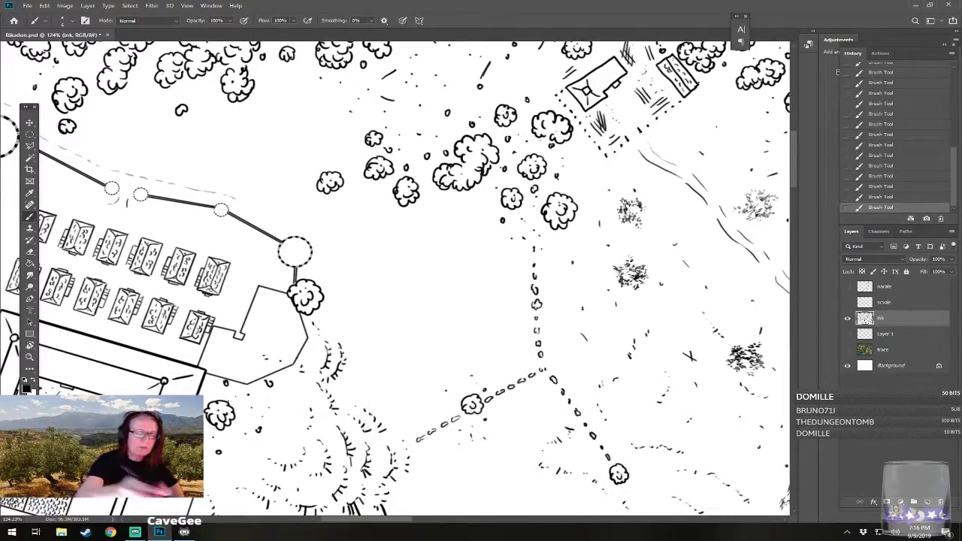
- Continue both dashed road edges past the round corner tower to the stone fence, erasing the fence's end where the road passes
{"action": "left_click_drag", "start_coordinate": [472, 404], "coordinate": [415, 404]}
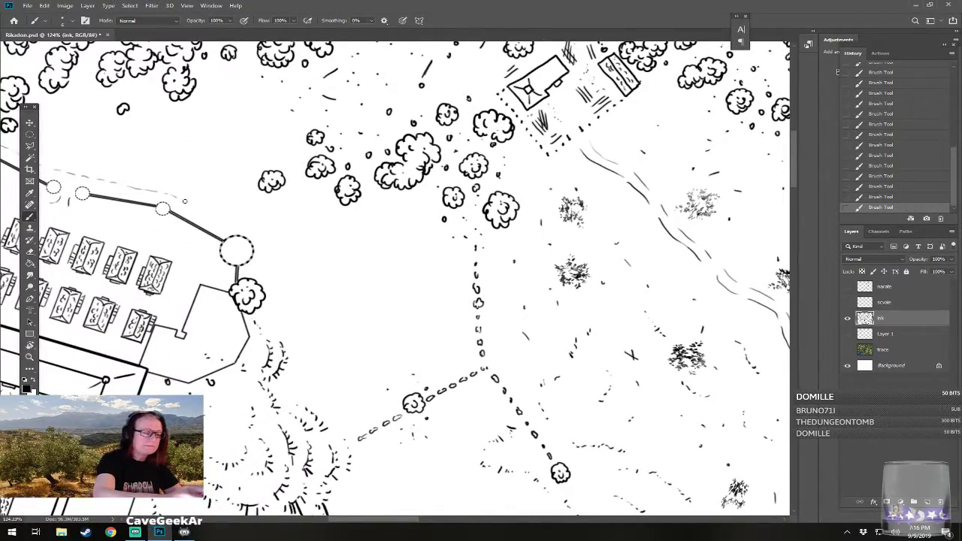
{"action": "mouse_move", "coordinate": [215, 216]}
{"action": "left_mouse_down"}
{"action": "mouse_move", "coordinate": [260, 231]}
{"action": "mouse_move", "coordinate": [305, 298]}
{"action": "left_mouse_up"}
{"action": "left_click_drag", "start_coordinate": [348, 380], "coordinate": [350, 410]}
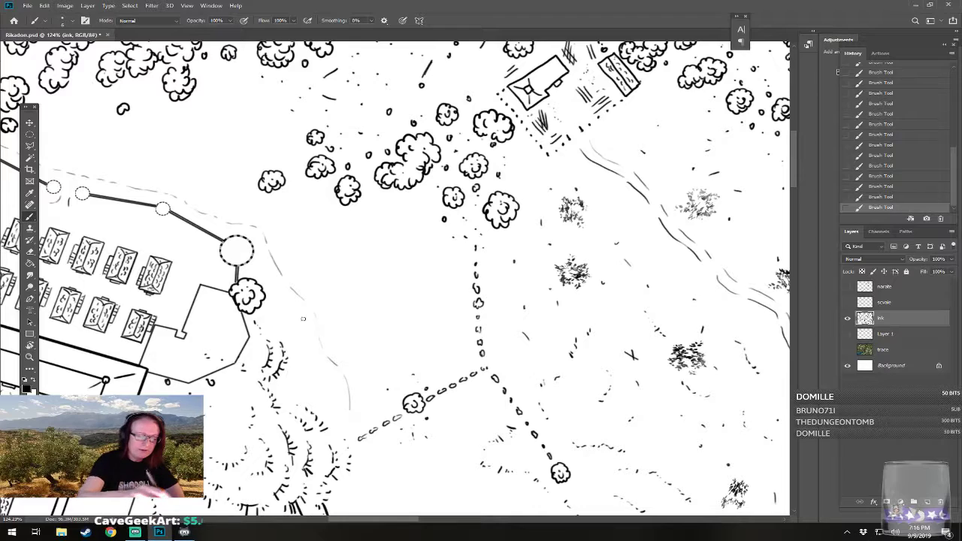
{"action": "mouse_move", "coordinate": [271, 280]}
{"action": "left_mouse_down"}
{"action": "mouse_move", "coordinate": [339, 388]}
{"action": "mouse_move", "coordinate": [348, 433]}
{"action": "left_mouse_up"}
{"action": "left_click", "coordinate": [361, 438]}
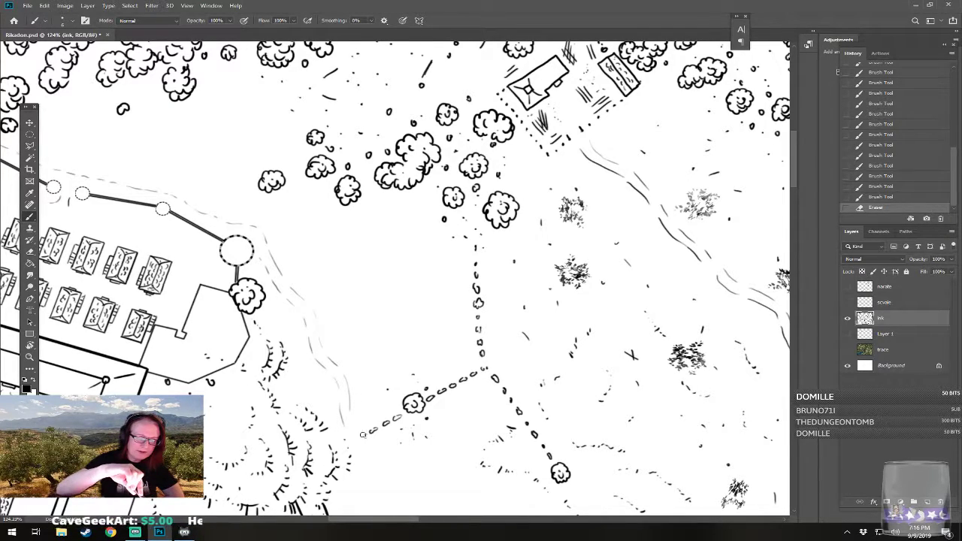
{"action": "mouse_move", "coordinate": [365, 441]}
{"action": "left_mouse_down"}
{"action": "mouse_move", "coordinate": [352, 437]}
{"action": "mouse_move", "coordinate": [353, 422]}
{"action": "mouse_move", "coordinate": [365, 442]}
{"action": "mouse_move", "coordinate": [356, 444]}
{"action": "left_mouse_up"}
- Draw small bushes and scattered dots along the new road beyond the round corner tower
{"action": "left_click_drag", "start_coordinate": [340, 368], "coordinate": [348, 369]}
{"action": "left_click_drag", "start_coordinate": [347, 371], "coordinate": [344, 374]}
{"action": "left_click", "coordinate": [343, 373]}
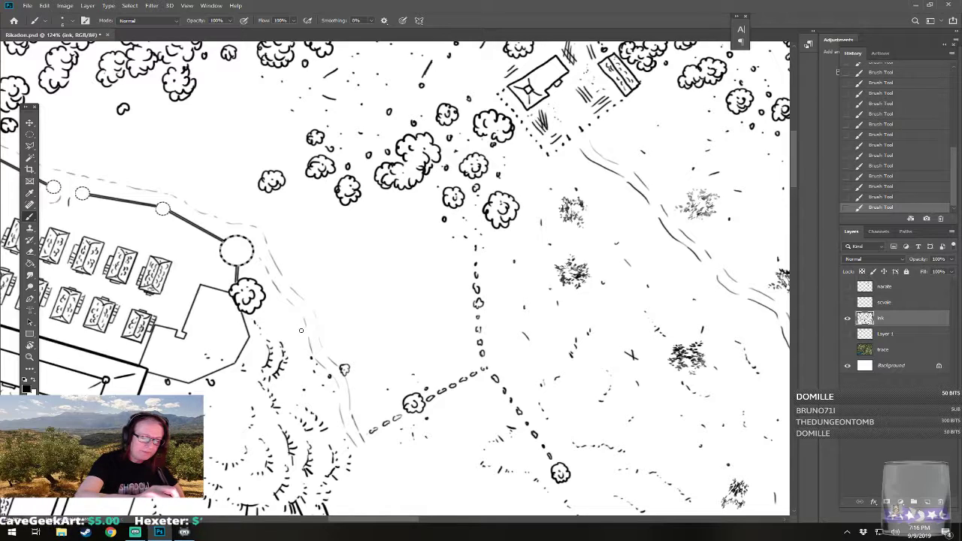
{"action": "left_click_drag", "start_coordinate": [309, 304], "coordinate": [311, 300]}
{"action": "left_click", "coordinate": [272, 228]}
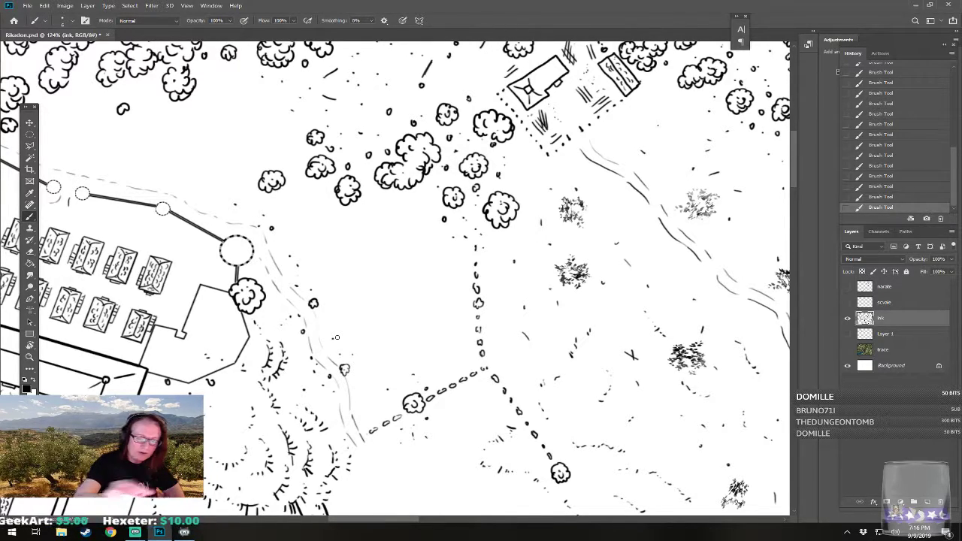
- Add short slope hatching and scattered ground marks between the new road and the dotted stone fence
{"action": "mouse_move", "coordinate": [337, 338]}
{"action": "left_mouse_down"}
{"action": "mouse_move", "coordinate": [378, 274]}
{"action": "mouse_move", "coordinate": [393, 274]}
{"action": "mouse_move", "coordinate": [400, 297]}
{"action": "mouse_move", "coordinate": [419, 267]}
{"action": "left_mouse_up"}
{"action": "left_click", "coordinate": [367, 273]}
{"action": "left_click_drag", "start_coordinate": [408, 326], "coordinate": [406, 328]}
{"action": "left_click_drag", "start_coordinate": [404, 326], "coordinate": [422, 325]}
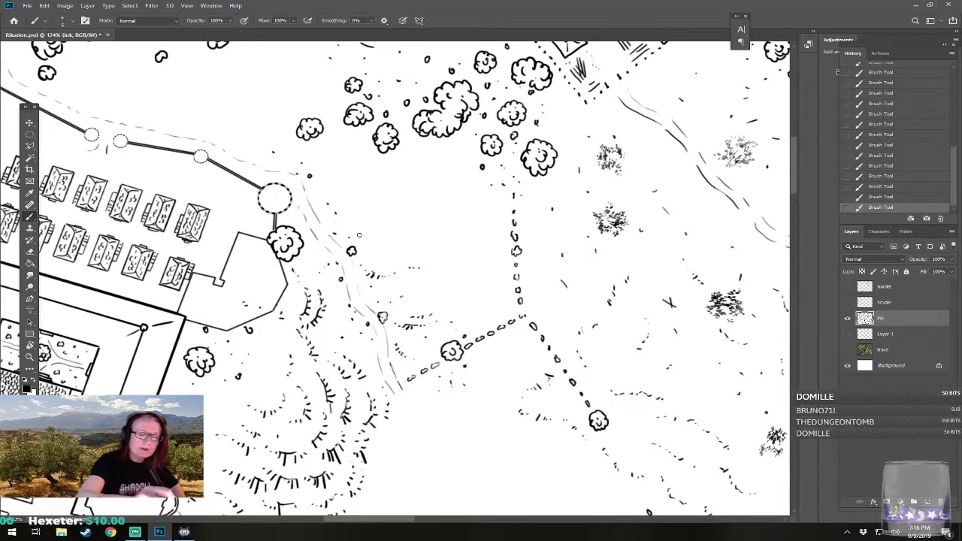
{"action": "left_click_drag", "start_coordinate": [359, 236], "coordinate": [409, 240]}
- Extend both dashed edges of the road from the stone fence down to the corner of the walled villa
{"action": "left_click_drag", "start_coordinate": [458, 269], "coordinate": [368, 97]}
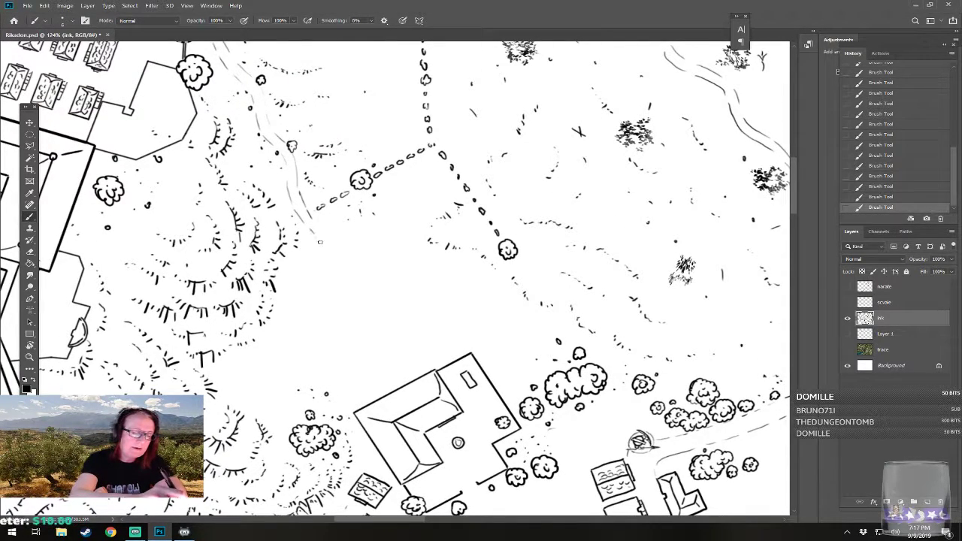
{"action": "left_click_drag", "start_coordinate": [348, 253], "coordinate": [409, 280]}
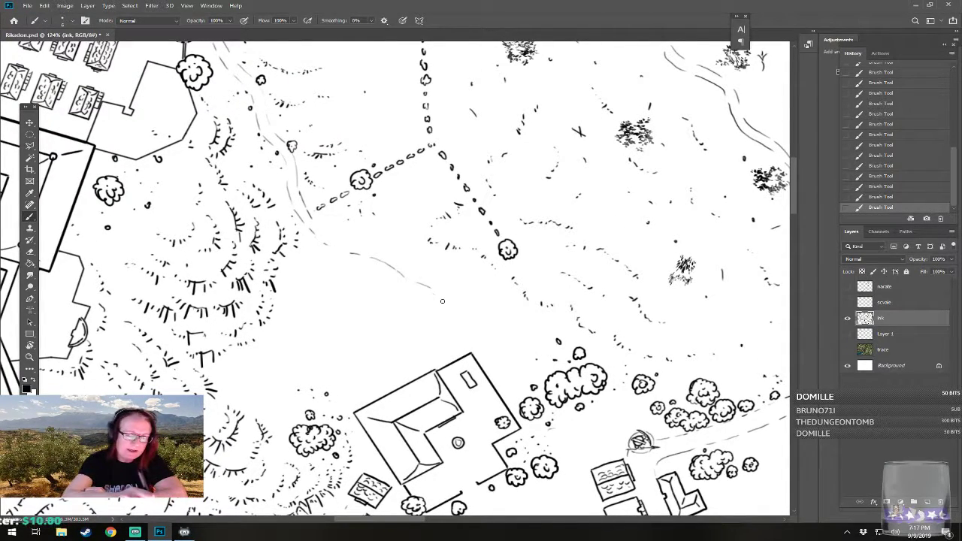
{"action": "left_click_drag", "start_coordinate": [485, 355], "coordinate": [505, 388]}
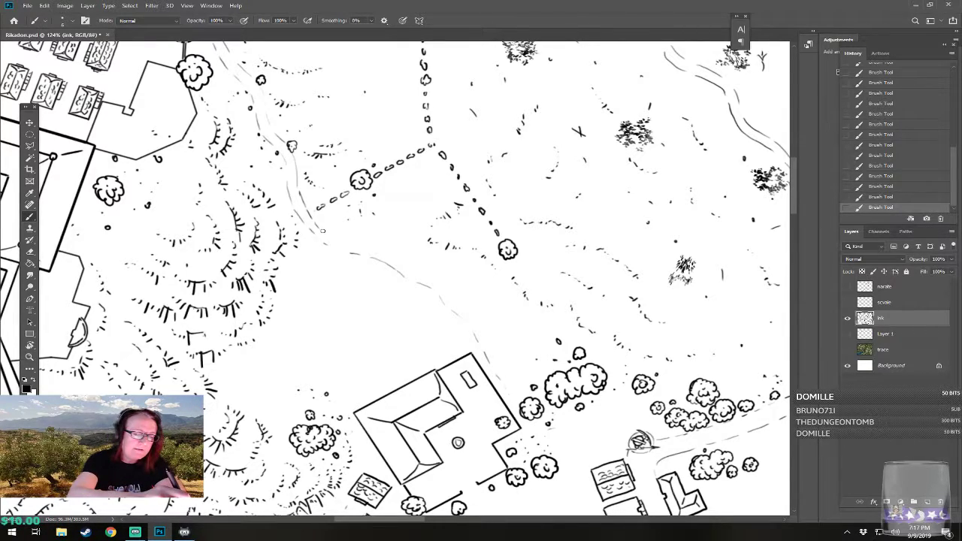
{"action": "left_click_drag", "start_coordinate": [344, 240], "coordinate": [403, 265]}
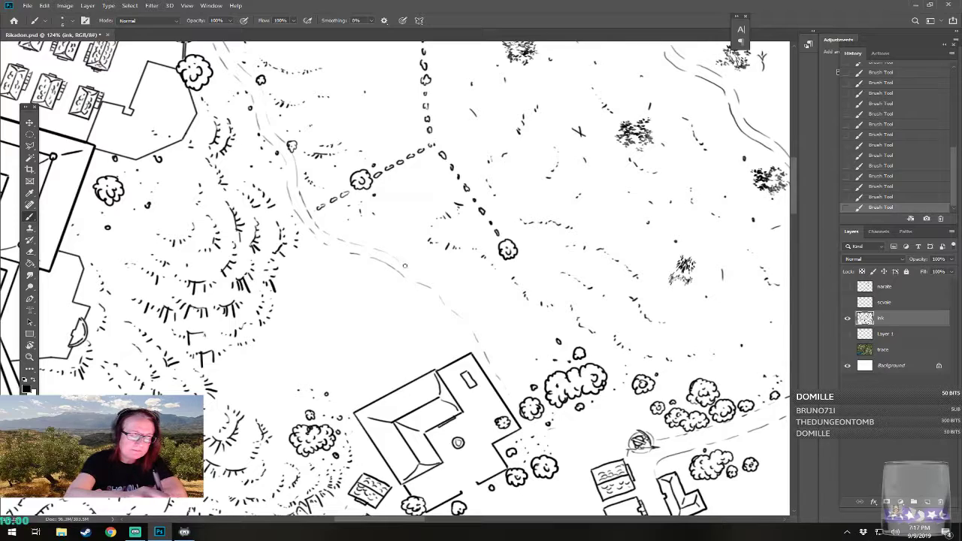
{"action": "left_click_drag", "start_coordinate": [448, 287], "coordinate": [501, 361]}
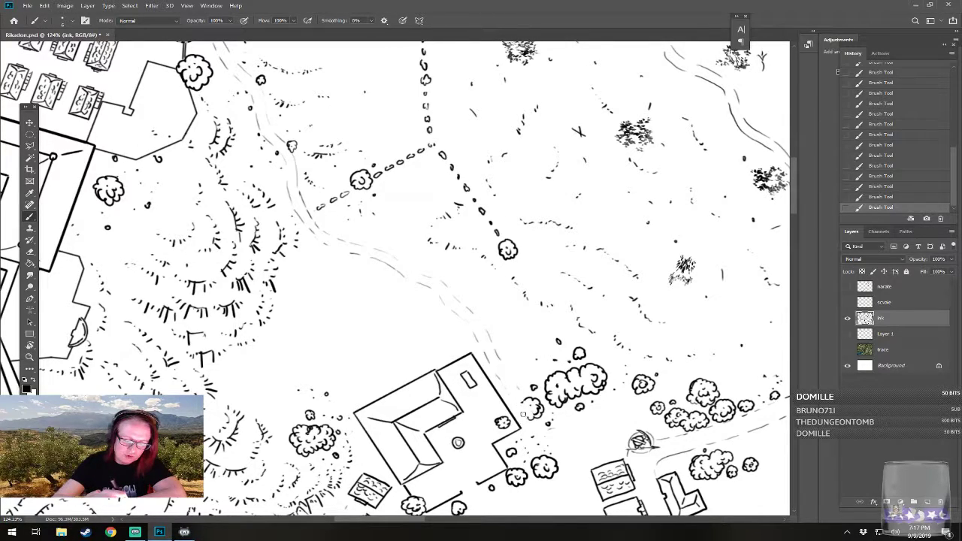
- Curve the dashed road around the villa's trees towards the round monument, with a branch running back below the villa
{"action": "mouse_move", "coordinate": [530, 423]}
{"action": "left_mouse_down"}
{"action": "mouse_move", "coordinate": [537, 403]}
{"action": "mouse_move", "coordinate": [554, 416]}
{"action": "mouse_move", "coordinate": [554, 429]}
{"action": "mouse_move", "coordinate": [418, 368]}
{"action": "left_mouse_up"}
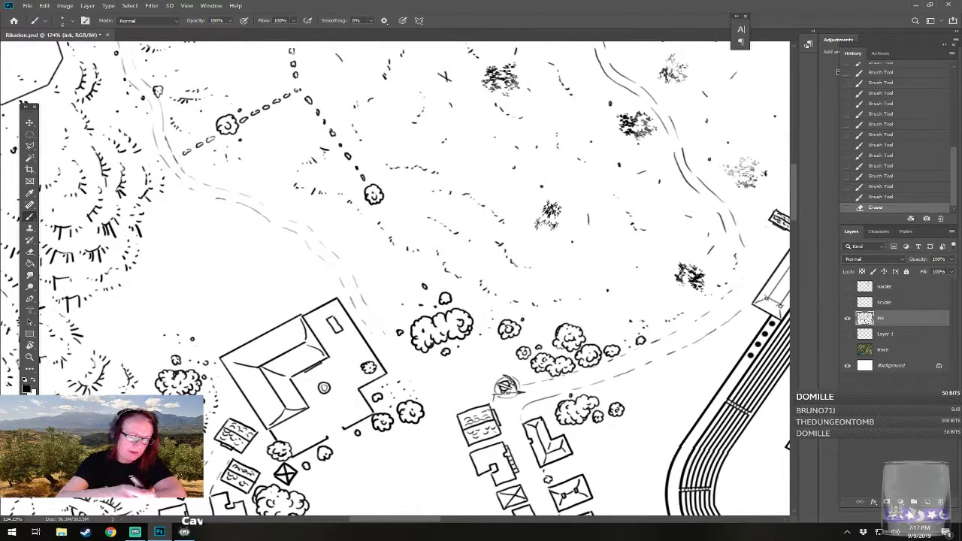
{"action": "left_click_drag", "start_coordinate": [385, 350], "coordinate": [406, 372]}
{"action": "left_click_drag", "start_coordinate": [408, 376], "coordinate": [413, 382]}
{"action": "left_click_drag", "start_coordinate": [391, 342], "coordinate": [451, 388]}
{"action": "mouse_move", "coordinate": [454, 387]}
{"action": "left_mouse_down"}
{"action": "mouse_move", "coordinate": [464, 388]}
{"action": "mouse_move", "coordinate": [441, 273]}
{"action": "mouse_move", "coordinate": [454, 233]}
{"action": "mouse_move", "coordinate": [431, 177]}
{"action": "mouse_move", "coordinate": [477, 327]}
{"action": "mouse_move", "coordinate": [512, 365]}
{"action": "left_mouse_up"}
{"action": "left_click_drag", "start_coordinate": [379, 416], "coordinate": [383, 420]}
{"action": "mouse_move", "coordinate": [385, 424]}
{"action": "left_mouse_down"}
{"action": "mouse_move", "coordinate": [383, 436]}
{"action": "mouse_move", "coordinate": [393, 416]}
{"action": "mouse_move", "coordinate": [422, 423]}
{"action": "mouse_move", "coordinate": [456, 411]}
{"action": "mouse_move", "coordinate": [497, 366]}
{"action": "mouse_move", "coordinate": [502, 382]}
{"action": "left_mouse_up"}
{"action": "left_click_drag", "start_coordinate": [500, 386], "coordinate": [496, 393]}
{"action": "left_click_drag", "start_coordinate": [439, 428], "coordinate": [483, 405]}
{"action": "left_click_drag", "start_coordinate": [488, 400], "coordinate": [494, 394]}
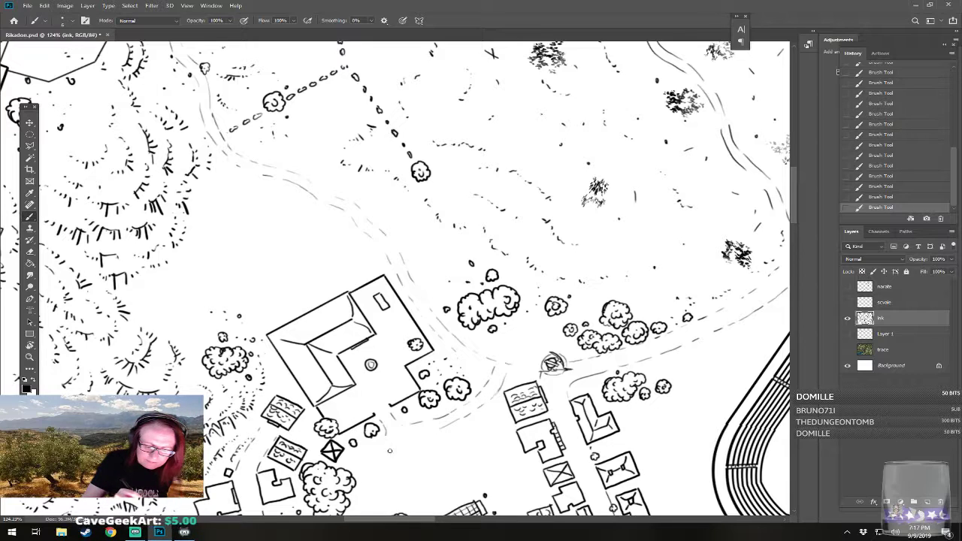
- Ink the road edge above the small house beside the round monument and erase the stray marks at the junction
{"action": "mouse_move", "coordinate": [410, 439]}
{"action": "left_mouse_down"}
{"action": "mouse_move", "coordinate": [442, 427]}
{"action": "mouse_move", "coordinate": [413, 307]}
{"action": "mouse_move", "coordinate": [418, 327]}
{"action": "left_mouse_up"}
{"action": "mouse_move", "coordinate": [532, 263]}
{"action": "left_mouse_down"}
{"action": "mouse_move", "coordinate": [502, 416]}
{"action": "mouse_move", "coordinate": [443, 422]}
{"action": "mouse_move", "coordinate": [459, 425]}
{"action": "mouse_move", "coordinate": [431, 418]}
{"action": "left_mouse_up"}
{"action": "key", "text": "b"}
{"action": "mouse_move", "coordinate": [428, 417]}
{"action": "left_mouse_down"}
{"action": "mouse_move", "coordinate": [442, 430]}
{"action": "mouse_move", "coordinate": [467, 427]}
{"action": "left_mouse_up"}
{"action": "left_click_drag", "start_coordinate": [468, 427], "coordinate": [487, 433]}
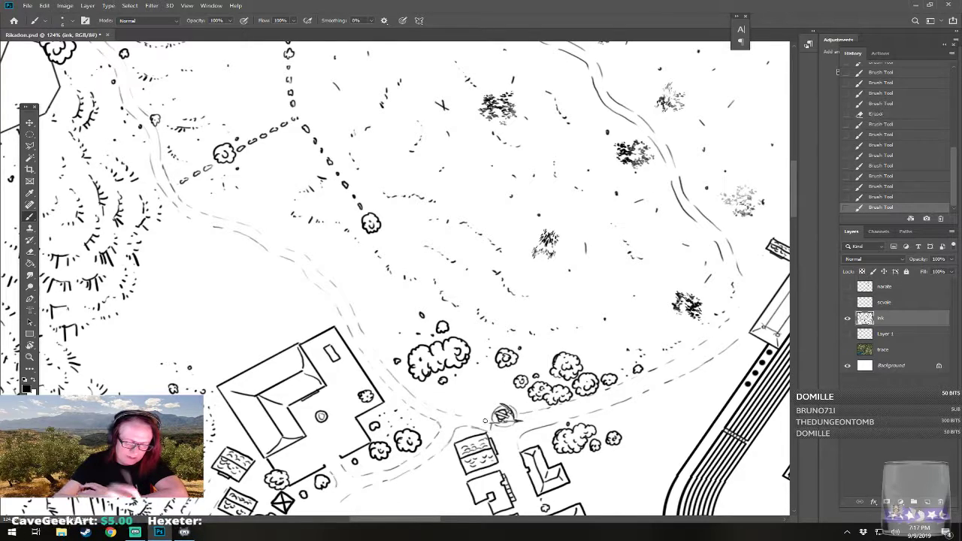
{"action": "key", "text": "e"}
{"action": "left_click", "coordinate": [467, 415]}
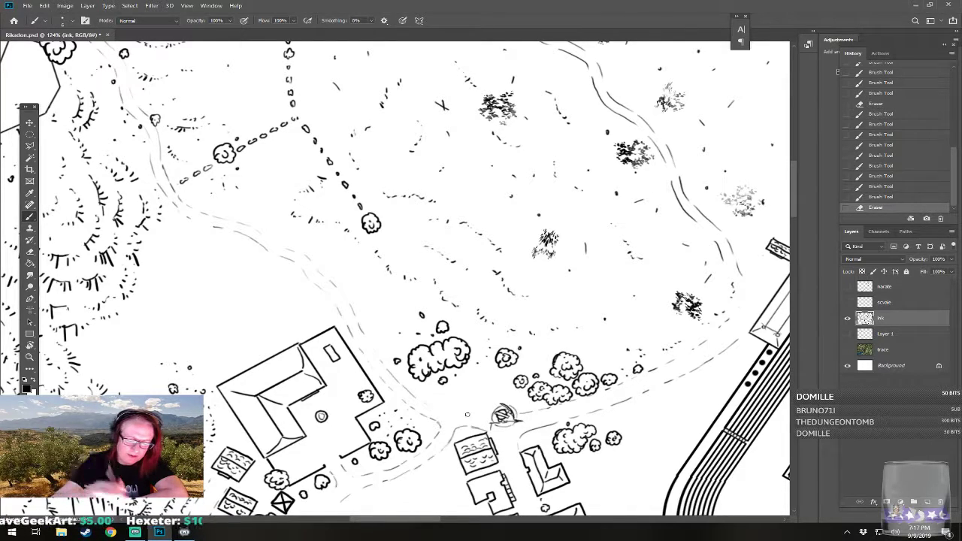
{"action": "left_click_drag", "start_coordinate": [492, 428], "coordinate": [494, 424]}
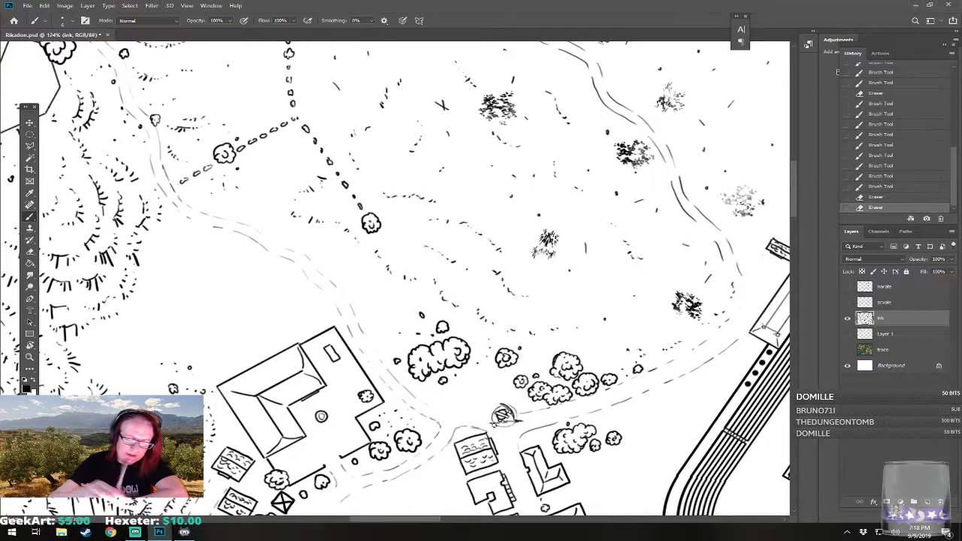
- Draw a curved road edge around the upper side of the round monument and erase parts of it
{"action": "left_click", "coordinate": [533, 411]}
{"action": "mouse_move", "coordinate": [432, 404]}
{"action": "left_mouse_down"}
{"action": "mouse_move", "coordinate": [516, 391]}
{"action": "mouse_move", "coordinate": [502, 386]}
{"action": "mouse_move", "coordinate": [526, 398]}
{"action": "left_mouse_up"}
{"action": "left_click_drag", "start_coordinate": [528, 401], "coordinate": [533, 408]}
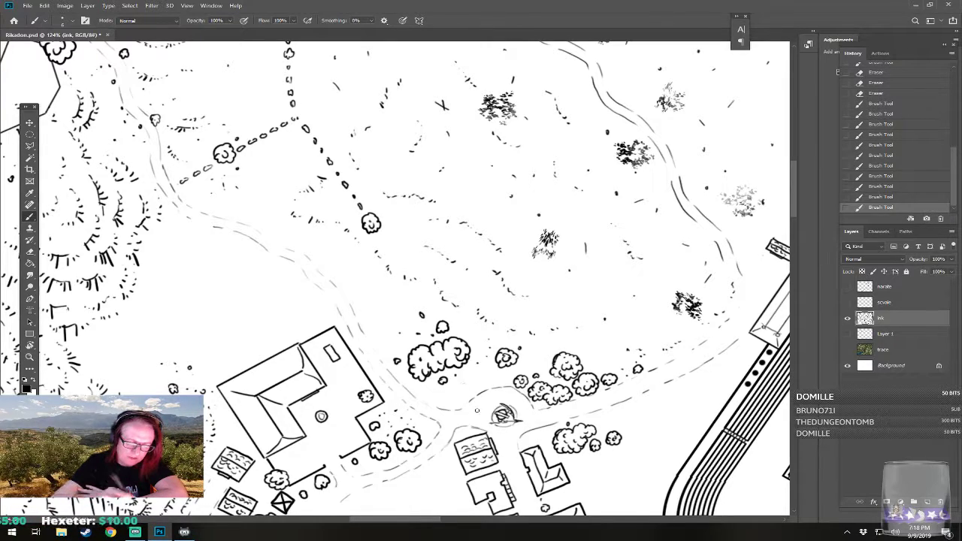
{"action": "left_click_drag", "start_coordinate": [460, 412], "coordinate": [500, 387]}
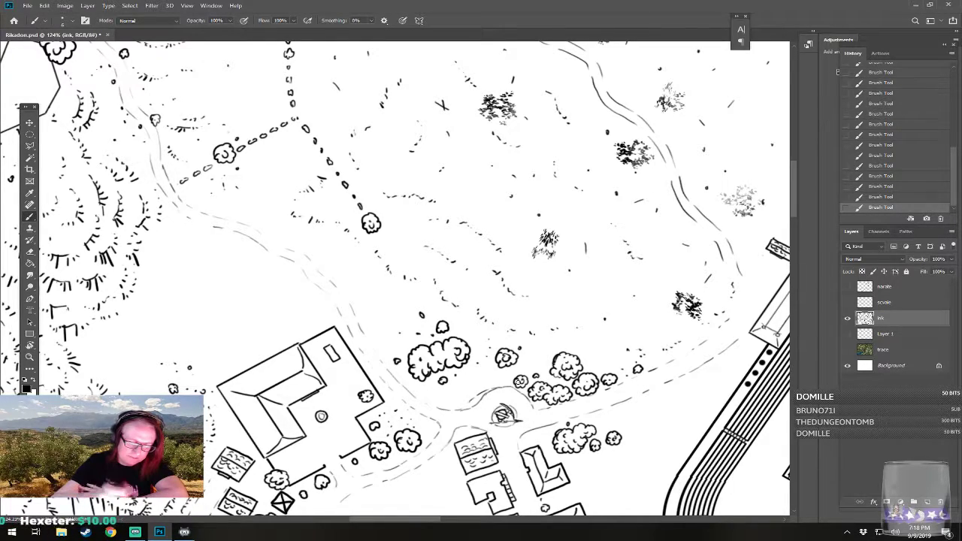
{"action": "left_click_drag", "start_coordinate": [472, 401], "coordinate": [505, 387]}
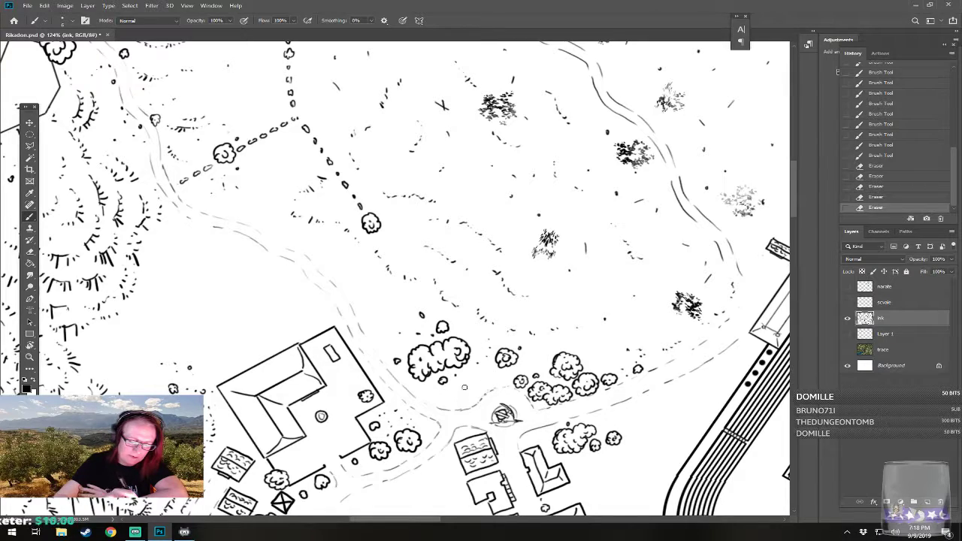
- Ink a small bush beside the round monument and a few scattered bushes and dots above the walled villa
{"action": "mouse_move", "coordinate": [459, 405]}
{"action": "left_mouse_down"}
{"action": "mouse_move", "coordinate": [473, 400]}
{"action": "mouse_move", "coordinate": [464, 391]}
{"action": "mouse_move", "coordinate": [455, 401]}
{"action": "mouse_move", "coordinate": [466, 400]}
{"action": "left_mouse_up"}
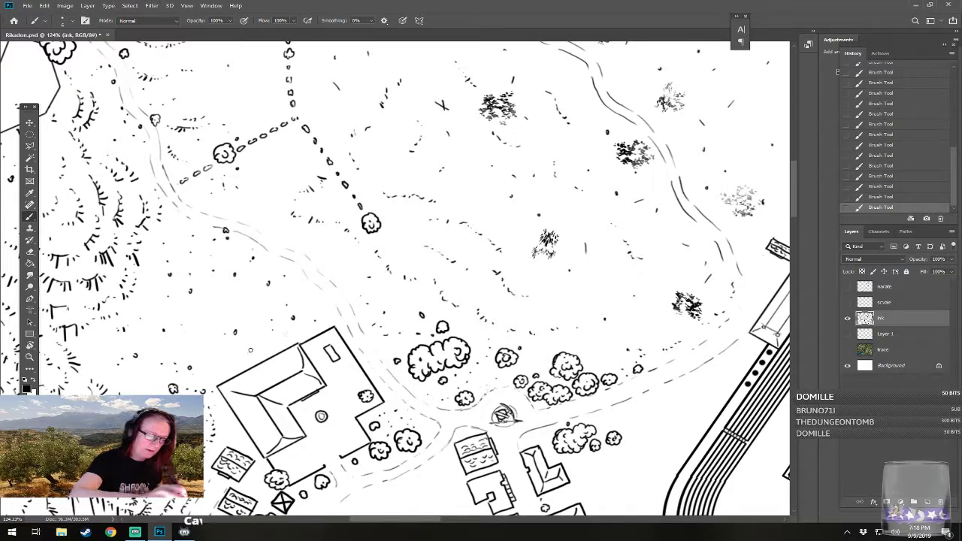
{"action": "mouse_move", "coordinate": [257, 352]}
{"action": "left_mouse_down"}
{"action": "mouse_move", "coordinate": [249, 342]}
{"action": "mouse_move", "coordinate": [255, 352]}
{"action": "left_mouse_up"}
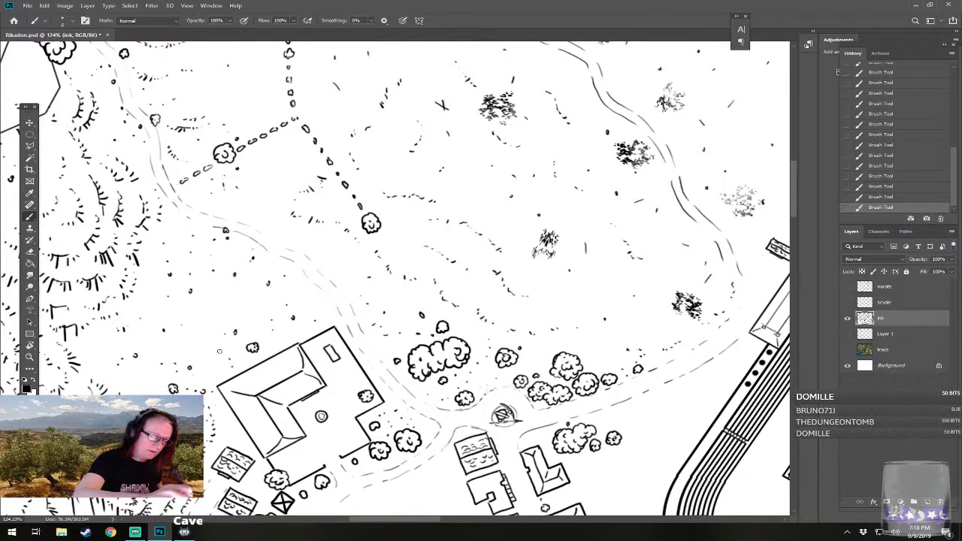
{"action": "mouse_move", "coordinate": [202, 321]}
{"action": "left_mouse_down"}
{"action": "mouse_move", "coordinate": [210, 321]}
{"action": "mouse_move", "coordinate": [204, 311]}
{"action": "mouse_move", "coordinate": [201, 319]}
{"action": "left_mouse_up"}
{"action": "left_click", "coordinate": [218, 311]}
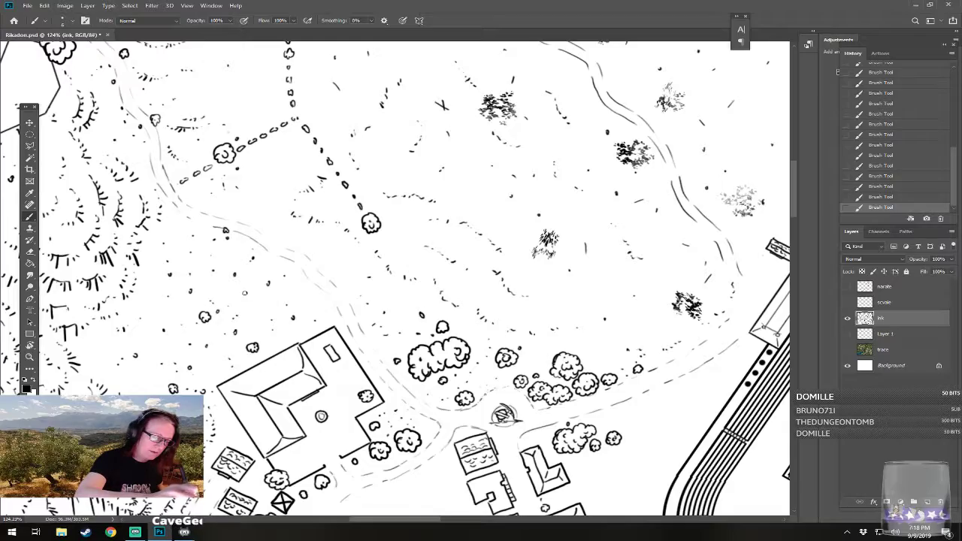
- Examine the inked map as a whole and the empty courtyard inside the fortress wall
{"action": "scroll", "coordinate": [541, 393], "scroll_direction": "down", "scroll_amount": 6}
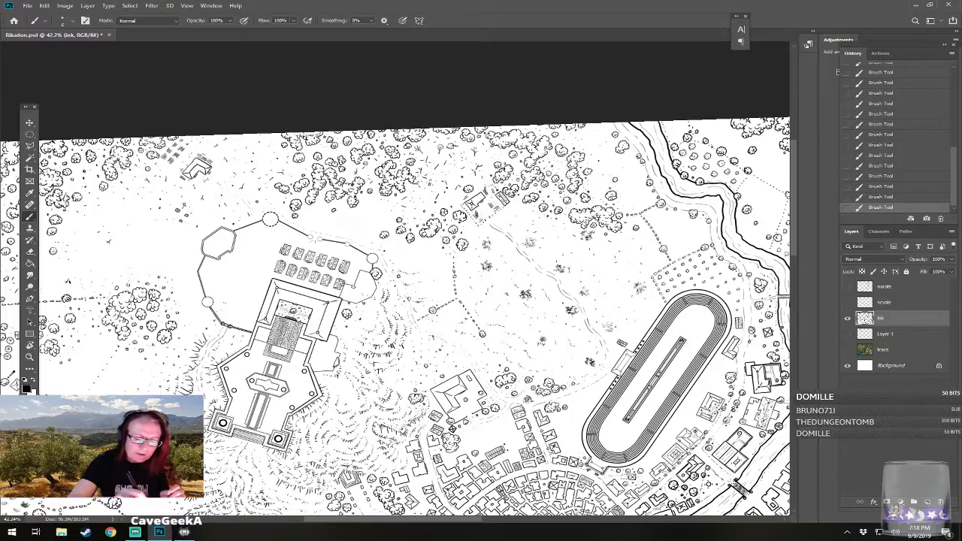
{"action": "left_click_drag", "start_coordinate": [542, 392], "coordinate": [573, 226]}
{"action": "scroll", "coordinate": [320, 481], "scroll_direction": "down", "scroll_amount": 2}
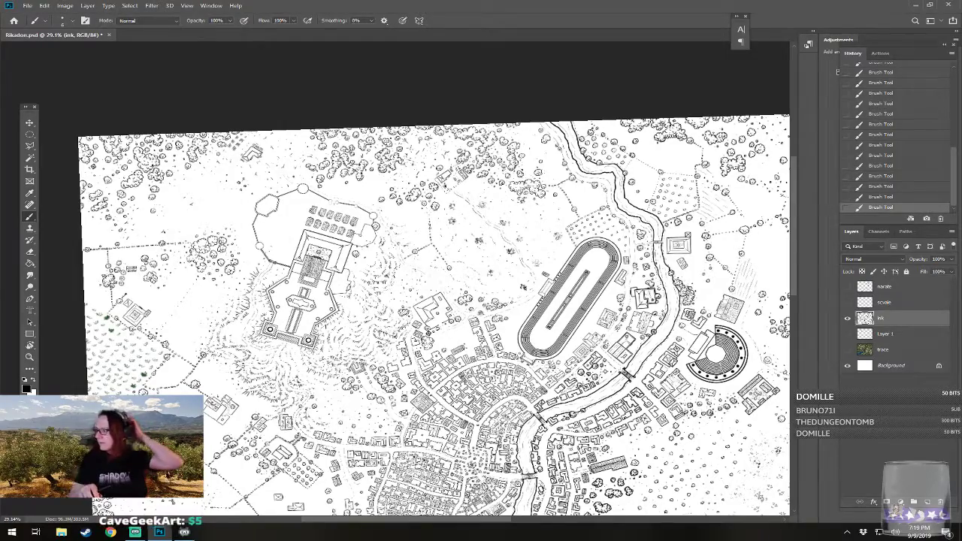
{"action": "left_click_drag", "start_coordinate": [258, 233], "coordinate": [398, 324]}
{"action": "scroll", "coordinate": [398, 324], "scroll_direction": "up", "scroll_amount": 4}
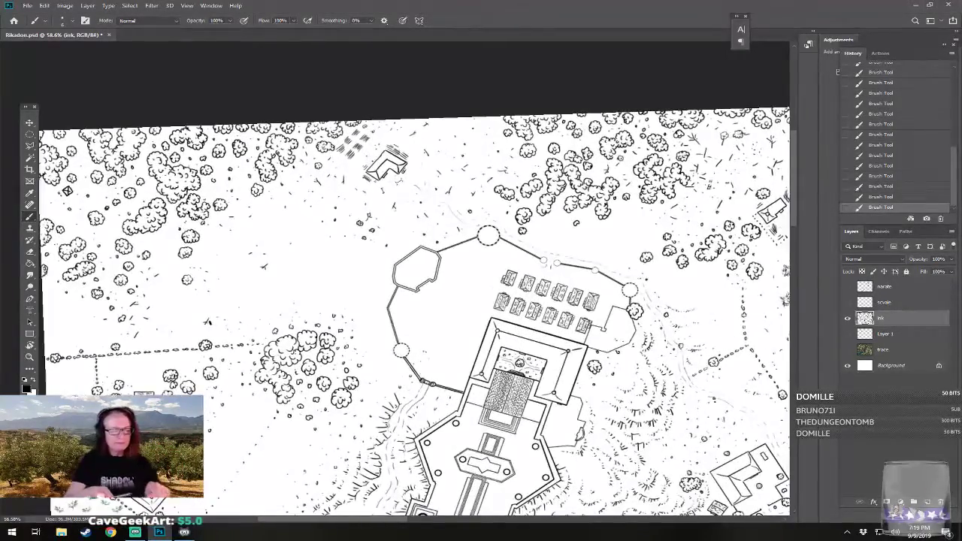
{"action": "scroll", "coordinate": [465, 377], "scroll_direction": "up", "scroll_amount": 3}
{"action": "scroll", "coordinate": [499, 380], "scroll_direction": "up", "scroll_amount": 2}
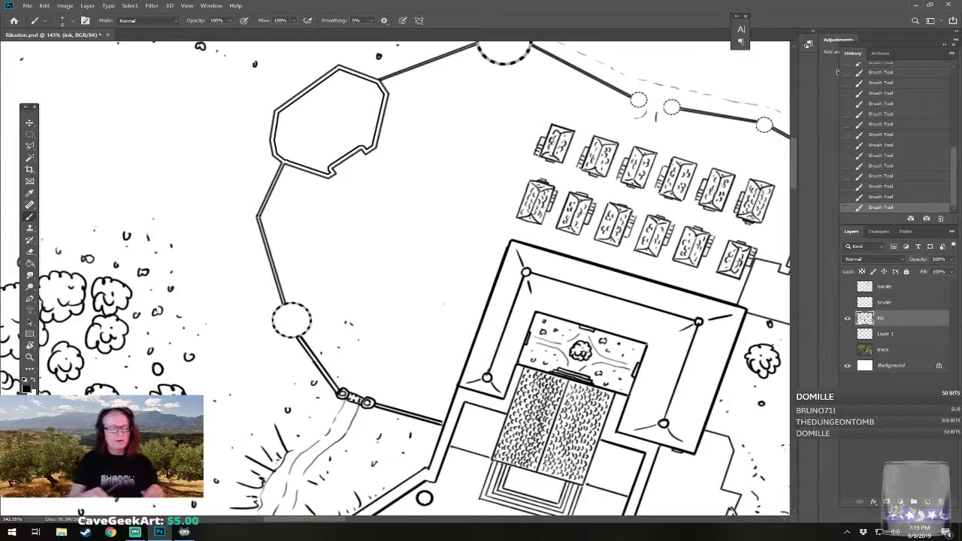
{"action": "scroll", "coordinate": [752, 509], "scroll_direction": "down", "scroll_amount": 1}
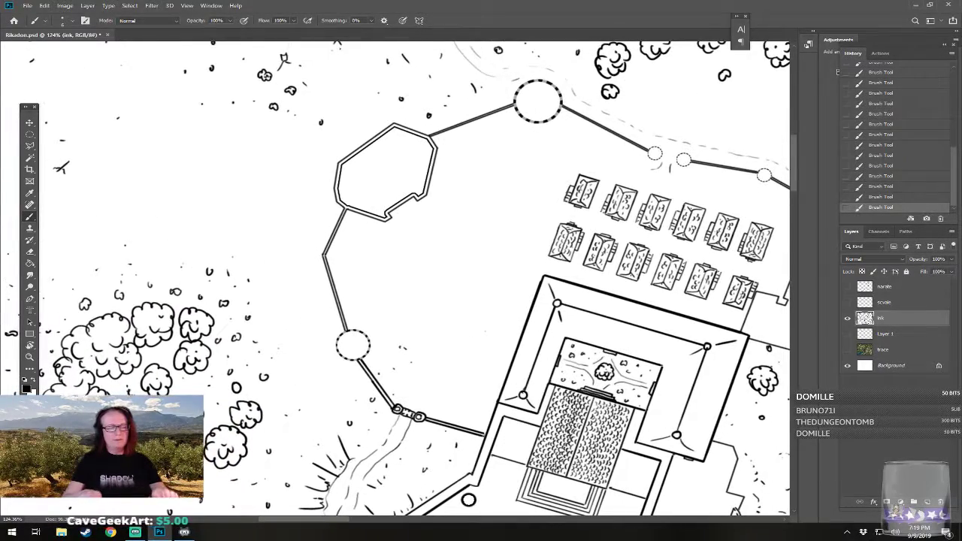
{"action": "scroll", "coordinate": [335, 267], "scroll_direction": "up", "scroll_amount": 2}
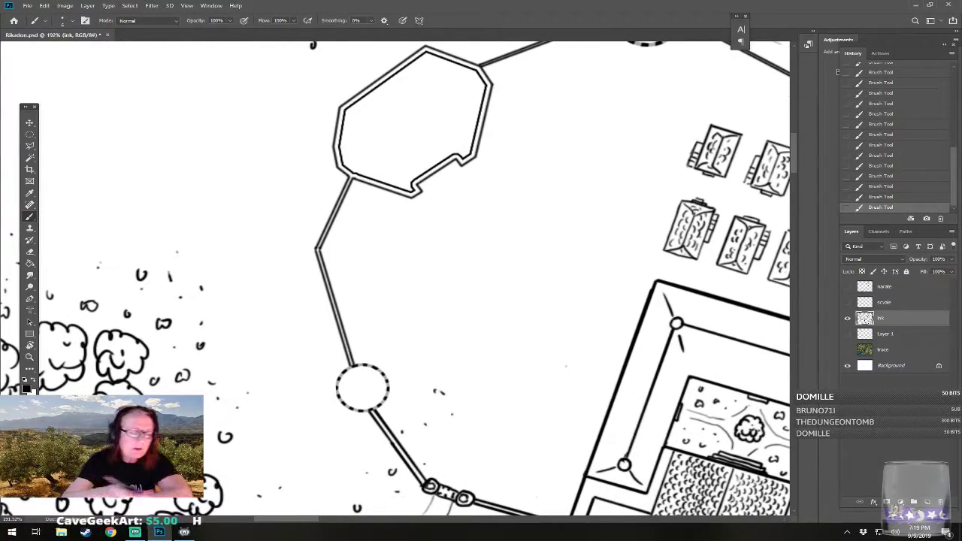
- Ink a dotted garden plot with rows of faint dashes along the inside of the wall, just above the lower round tower
{"action": "left_click_drag", "start_coordinate": [344, 320], "coordinate": [357, 360]}
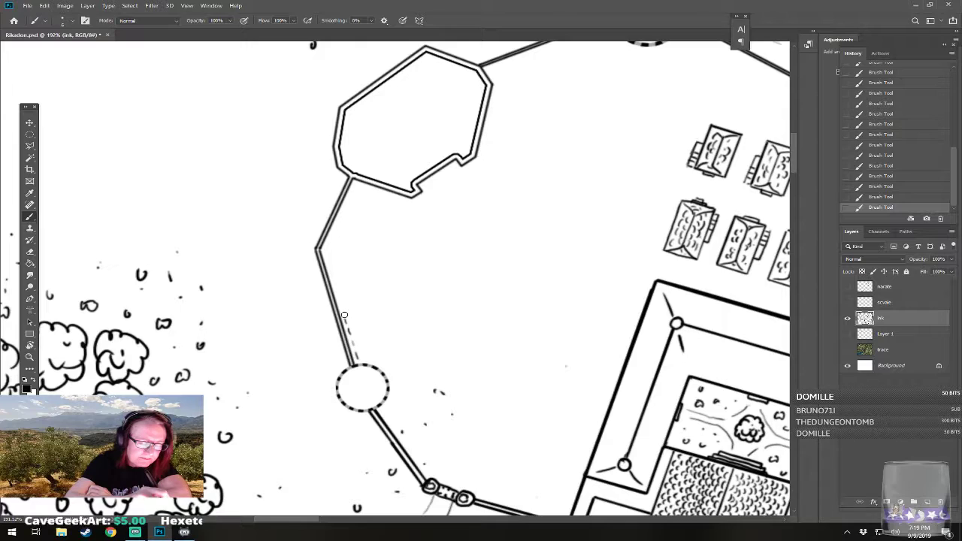
{"action": "left_click_drag", "start_coordinate": [356, 312], "coordinate": [393, 297]}
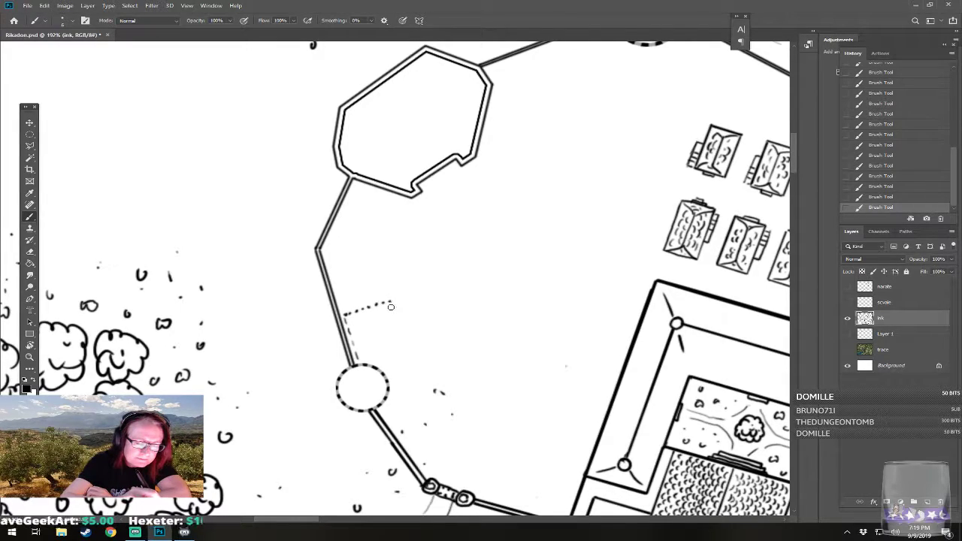
{"action": "left_click_drag", "start_coordinate": [390, 305], "coordinate": [392, 310]}
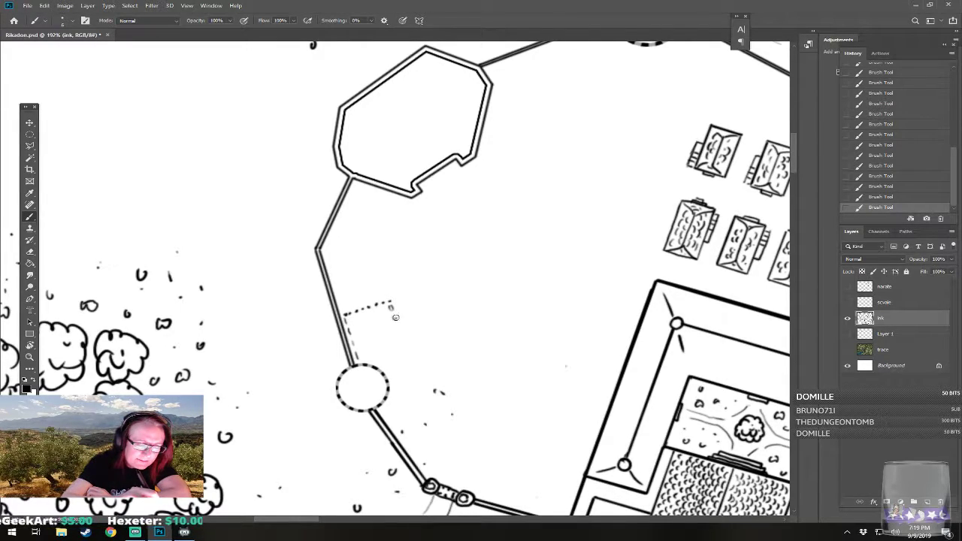
{"action": "left_click_drag", "start_coordinate": [397, 326], "coordinate": [404, 339]}
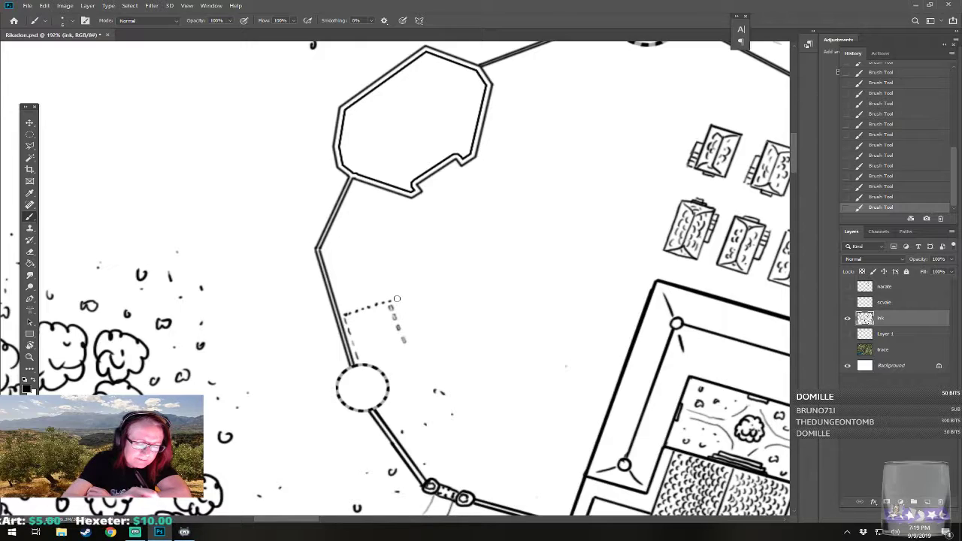
{"action": "left_click_drag", "start_coordinate": [376, 359], "coordinate": [394, 342]}
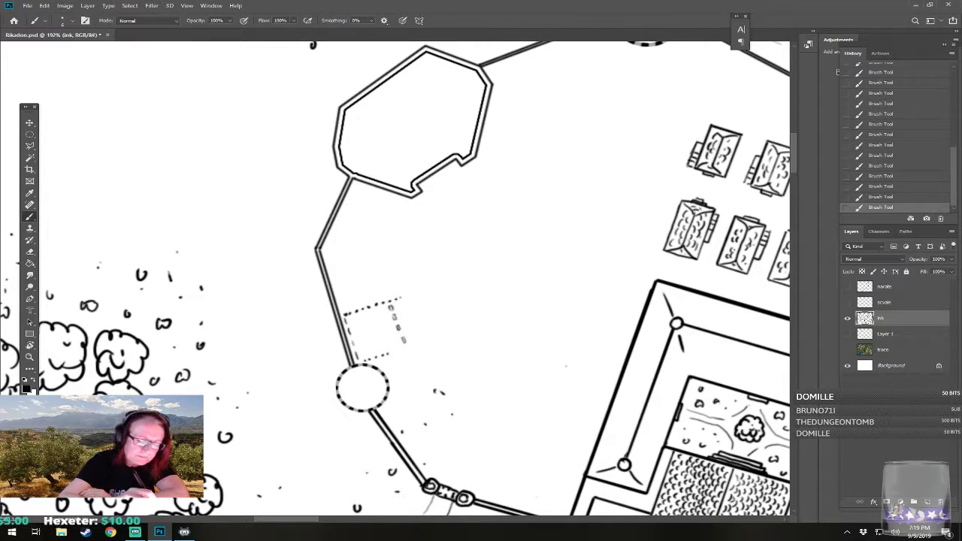
{"action": "left_click", "coordinate": [857, 199]}
{"action": "left_click", "coordinate": [391, 353]}
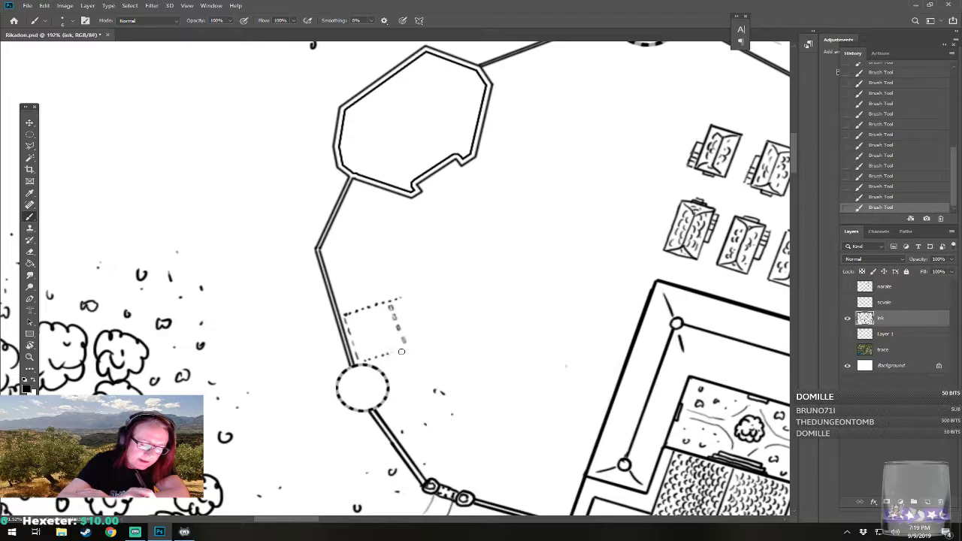
{"action": "left_click_drag", "start_coordinate": [392, 353], "coordinate": [420, 340]}
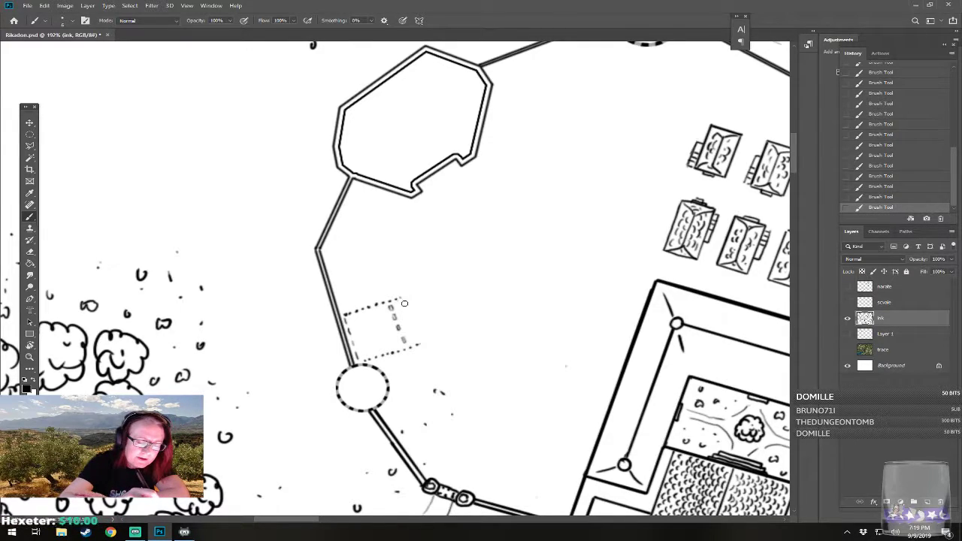
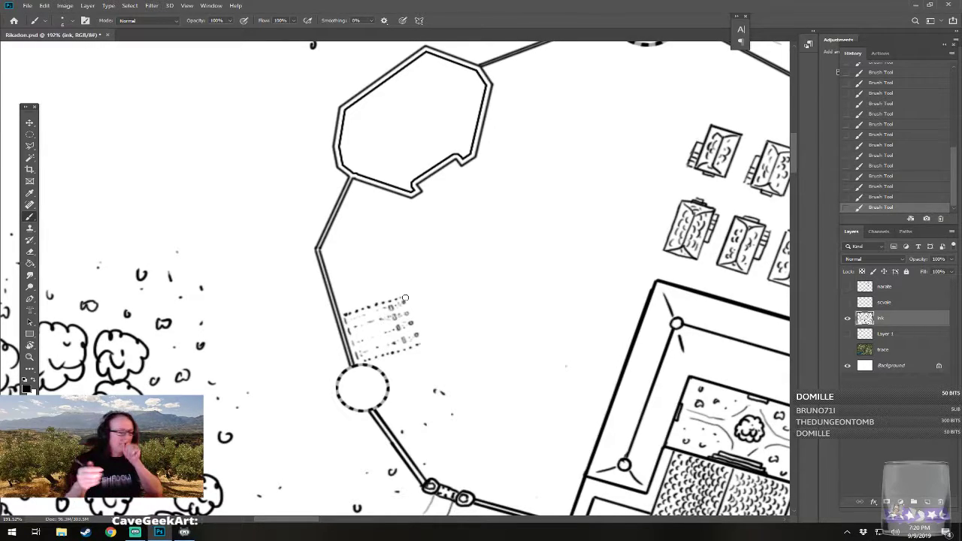
- Dot a second plot directly above the first, divided down the middle, and erase the dots running past its upper edge
{"action": "left_click_drag", "start_coordinate": [405, 298], "coordinate": [425, 318]}
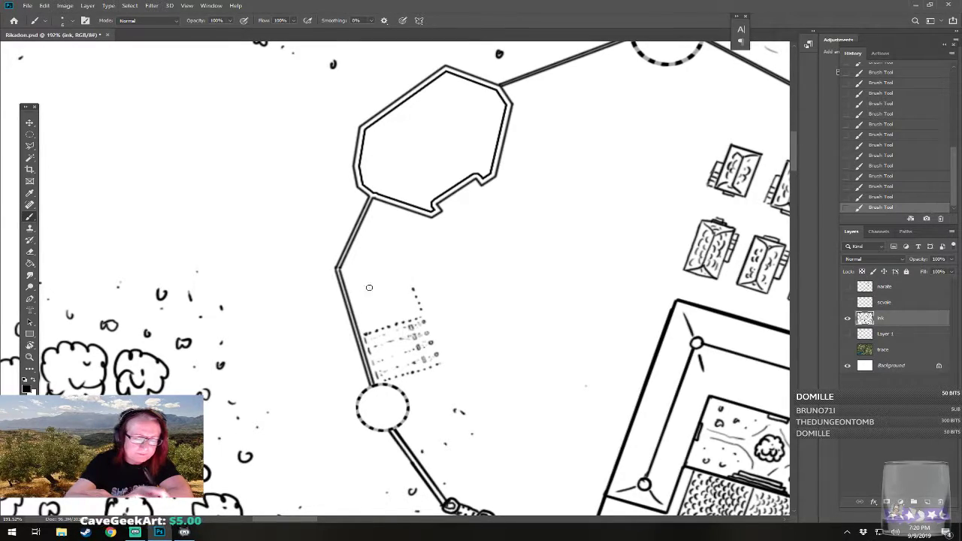
{"action": "left_click", "coordinate": [385, 311]}
{"action": "left_click", "coordinate": [383, 306]}
{"action": "left_click", "coordinate": [381, 299]}
{"action": "left_click_drag", "start_coordinate": [357, 302], "coordinate": [381, 297]}
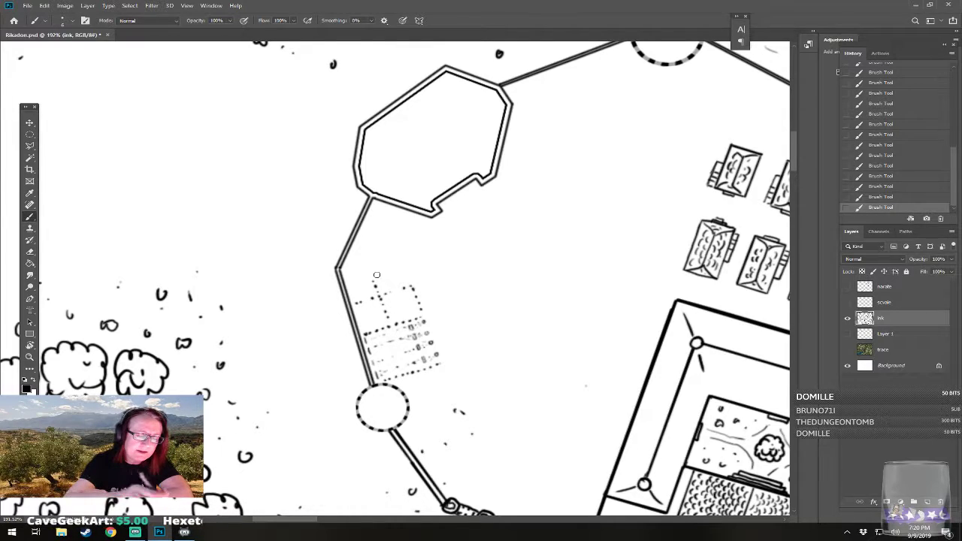
{"action": "left_click_drag", "start_coordinate": [374, 281], "coordinate": [379, 293]}
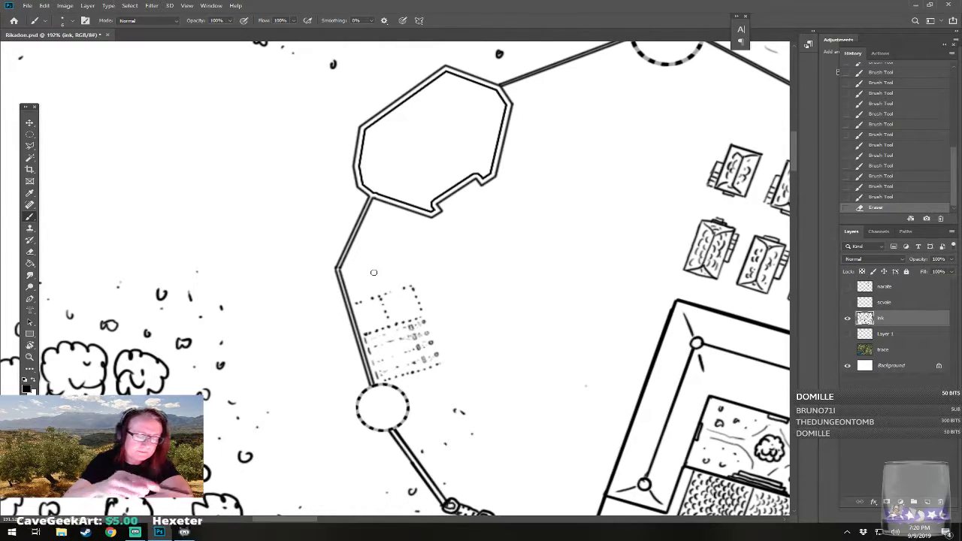
- Dot a line from the wall above the second plot and turn it upward as the outer edge of a third plot
{"action": "left_click_drag", "start_coordinate": [354, 296], "coordinate": [359, 297]}
{"action": "left_click", "coordinate": [362, 296]}
{"action": "left_click", "coordinate": [367, 293]}
{"action": "left_click", "coordinate": [373, 291]}
{"action": "left_click", "coordinate": [378, 289]}
{"action": "left_click", "coordinate": [384, 287]}
{"action": "left_click", "coordinate": [389, 286]}
{"action": "left_click", "coordinate": [397, 283]}
{"action": "left_click", "coordinate": [403, 282]}
{"action": "left_click", "coordinate": [408, 278]}
{"action": "left_click", "coordinate": [405, 269]}
{"action": "left_click", "coordinate": [404, 262]}
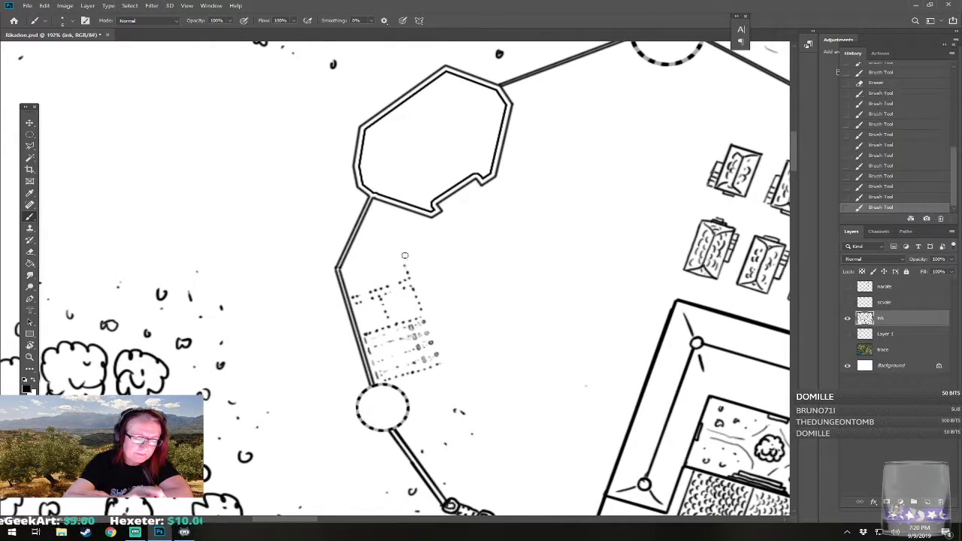
{"action": "left_click", "coordinate": [405, 256]}
{"action": "left_click", "coordinate": [406, 251]}
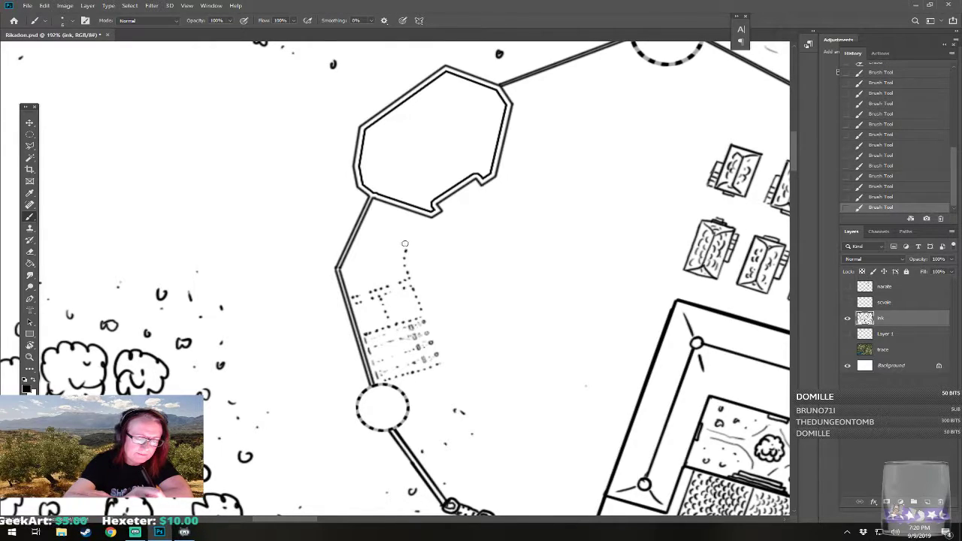
- Dot the third plot's middle divider and close its upper edge from the wall's bend to the outer corner
{"action": "left_click", "coordinate": [372, 282]}
{"action": "left_click", "coordinate": [371, 275]}
{"action": "left_click", "coordinate": [371, 268]}
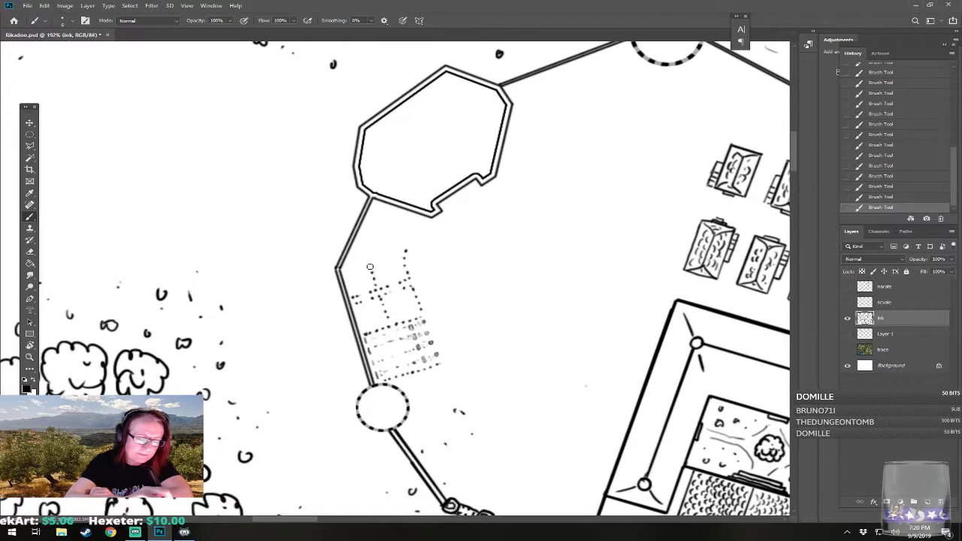
{"action": "left_click", "coordinate": [346, 267]}
{"action": "left_click", "coordinate": [358, 267]}
{"action": "left_click", "coordinate": [364, 267]}
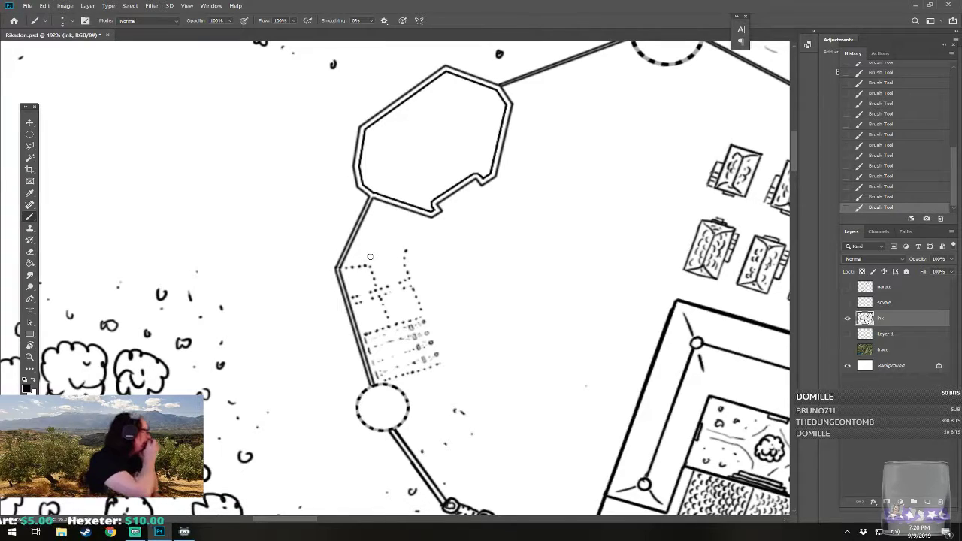
{"action": "left_click", "coordinate": [375, 266]}
{"action": "left_click", "coordinate": [381, 265]}
{"action": "left_click", "coordinate": [385, 264]}
{"action": "left_click", "coordinate": [391, 263]}
{"action": "left_click", "coordinate": [396, 260]}
{"action": "left_click", "coordinate": [402, 258]}
- Continue the dotted plot boundary from the third plot's outer corner up to the polygonal wall building
{"action": "left_click_drag", "start_coordinate": [403, 252], "coordinate": [453, 293]}
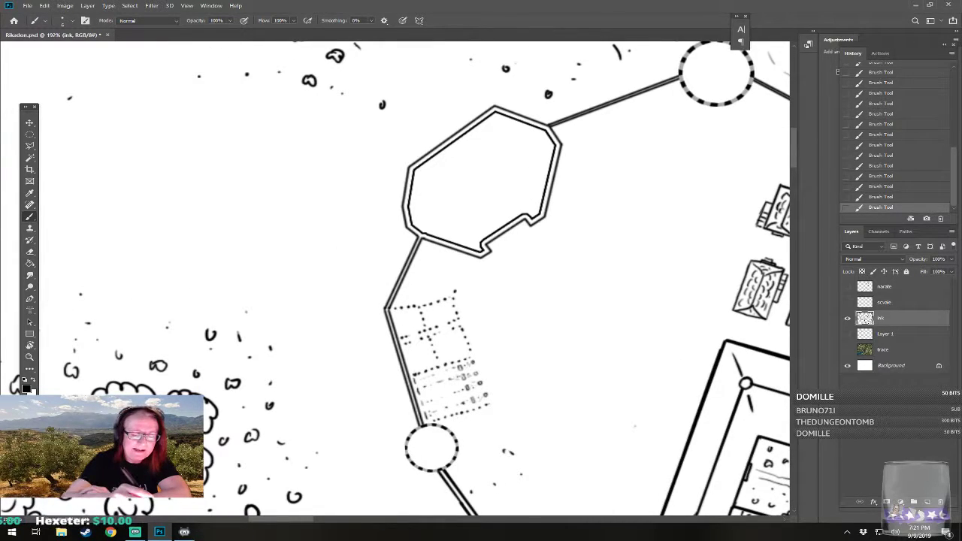
{"action": "left_click", "coordinate": [459, 284]}
{"action": "left_click", "coordinate": [462, 280]}
{"action": "left_click", "coordinate": [465, 275]}
{"action": "left_click", "coordinate": [468, 271]}
{"action": "left_click", "coordinate": [471, 266]}
{"action": "left_click", "coordinate": [473, 262]}
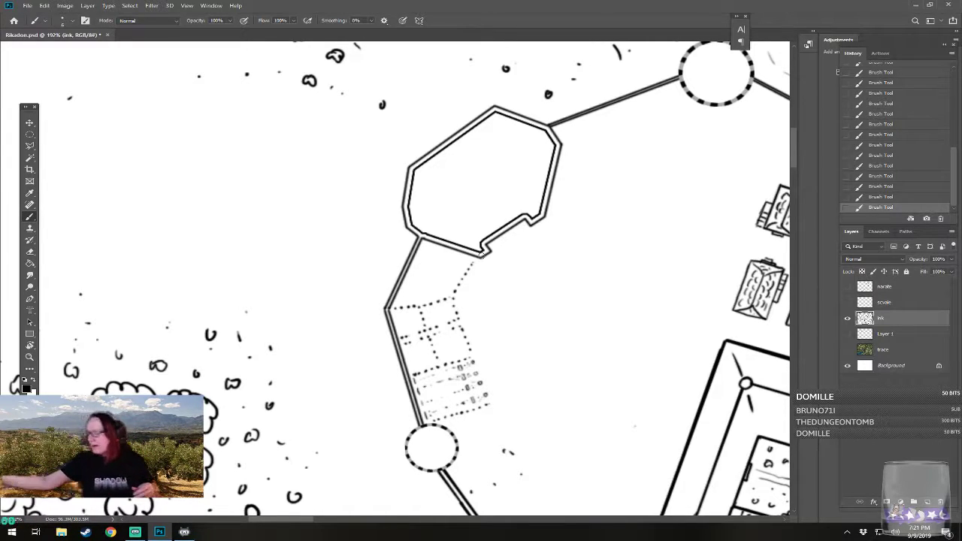
- Ink a small L-shaped building with roof ridge lines at the end of the upper row of small houses, redoing one stroke
{"action": "left_click_drag", "start_coordinate": [482, 256], "coordinate": [355, 207]}
{"action": "scroll", "coordinate": [347, 467], "scroll_direction": "down", "scroll_amount": 8}
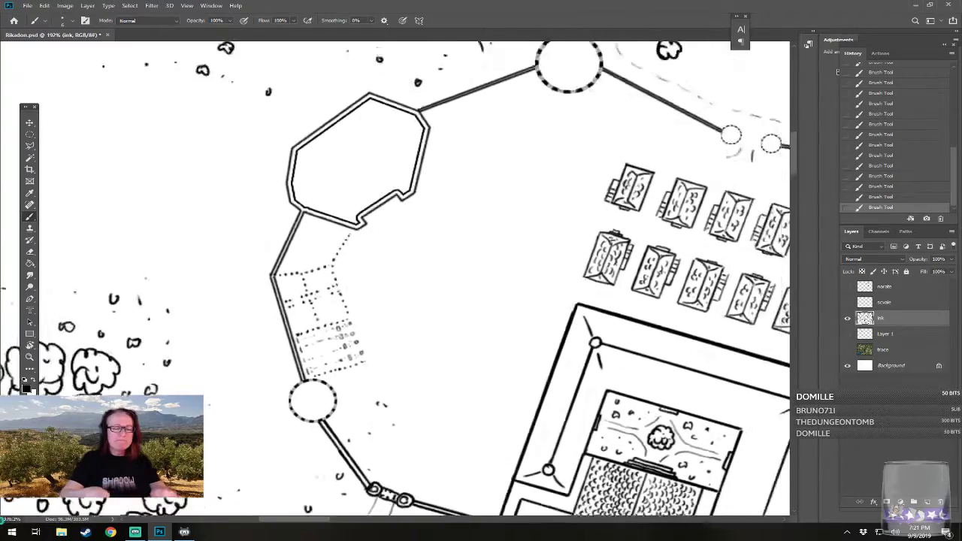
{"action": "scroll", "coordinate": [363, 477], "scroll_direction": "up", "scroll_amount": 5}
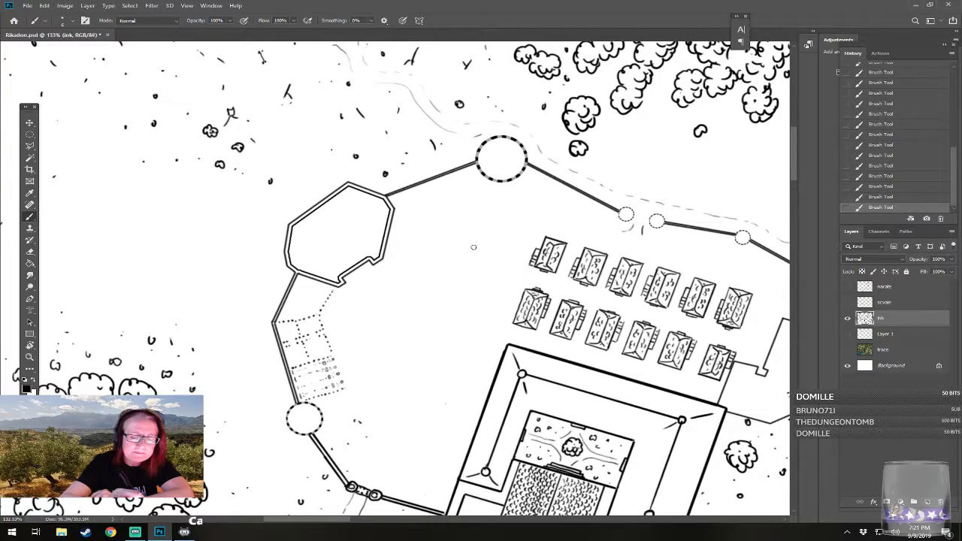
{"action": "mouse_move", "coordinate": [471, 250]}
{"action": "left_mouse_down"}
{"action": "mouse_move", "coordinate": [485, 224]}
{"action": "mouse_move", "coordinate": [469, 254]}
{"action": "mouse_move", "coordinate": [506, 262]}
{"action": "mouse_move", "coordinate": [507, 231]}
{"action": "mouse_move", "coordinate": [485, 222]}
{"action": "mouse_move", "coordinate": [508, 229]}
{"action": "mouse_move", "coordinate": [508, 254]}
{"action": "left_mouse_up"}
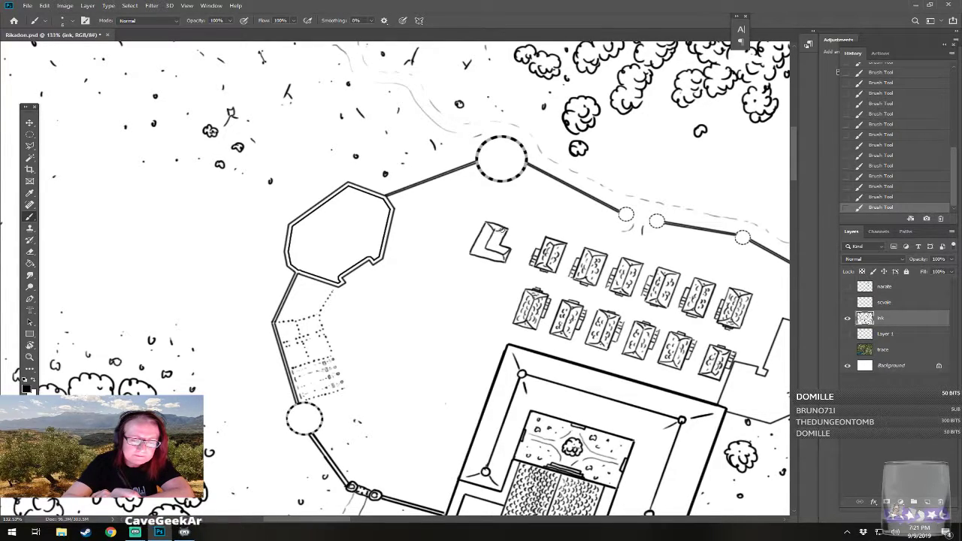
{"action": "key", "text": "ctrl+z"}
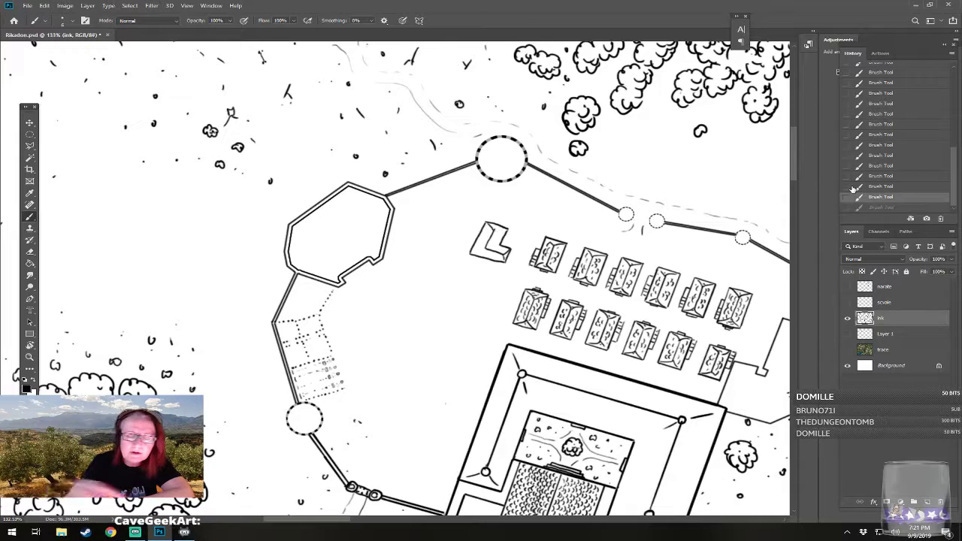
{"action": "left_click_drag", "start_coordinate": [504, 231], "coordinate": [491, 248]}
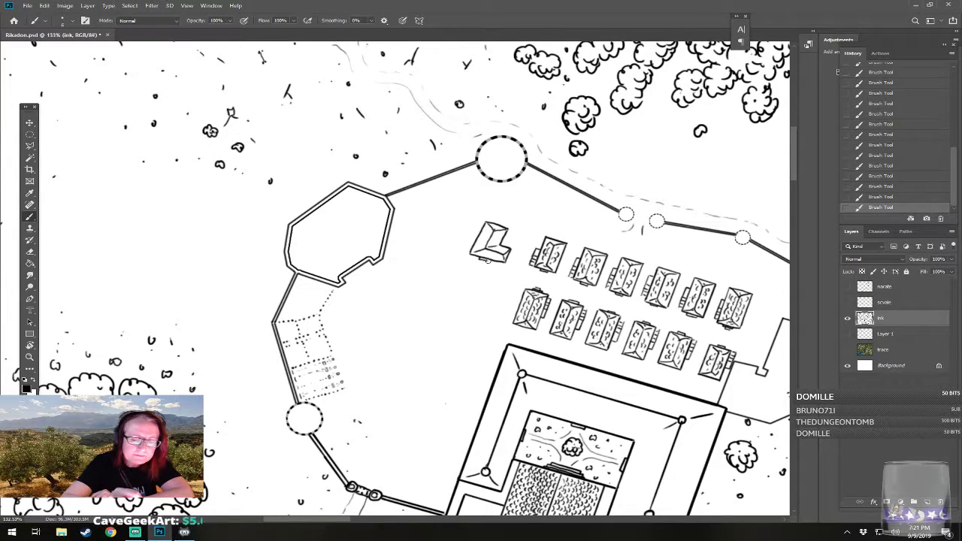
- Dot a path edge through the courtyard from near the polygonal building, around the garden plots, towards the main fortress building
{"action": "left_click_drag", "start_coordinate": [495, 254], "coordinate": [565, 233]}
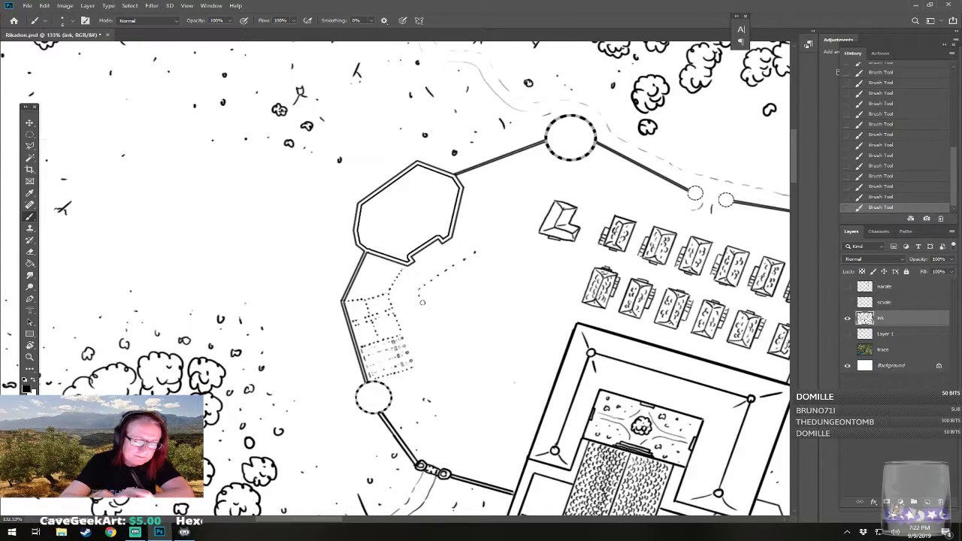
{"action": "left_click", "coordinate": [427, 321]}
{"action": "left_click", "coordinate": [431, 329]}
{"action": "left_click", "coordinate": [433, 337]}
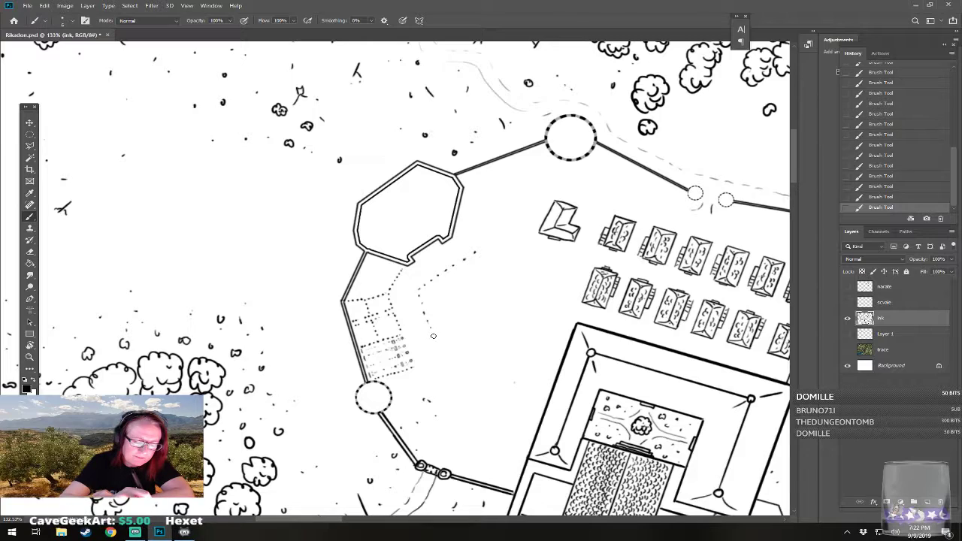
{"action": "left_click", "coordinate": [436, 345]}
{"action": "left_click_drag", "start_coordinate": [436, 347], "coordinate": [441, 359]}
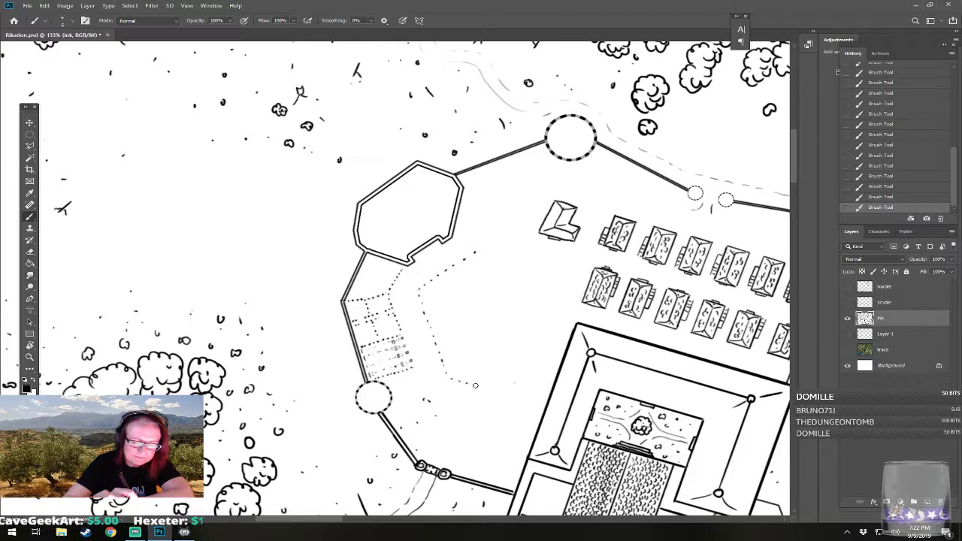
{"action": "left_click_drag", "start_coordinate": [483, 386], "coordinate": [494, 388]}
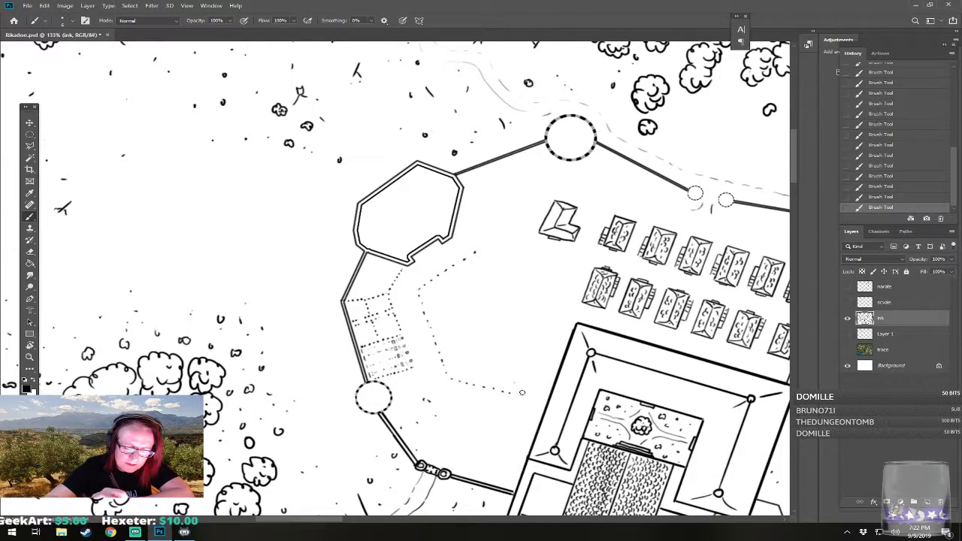
{"action": "scroll", "coordinate": [535, 356], "scroll_direction": "up", "scroll_amount": 2}
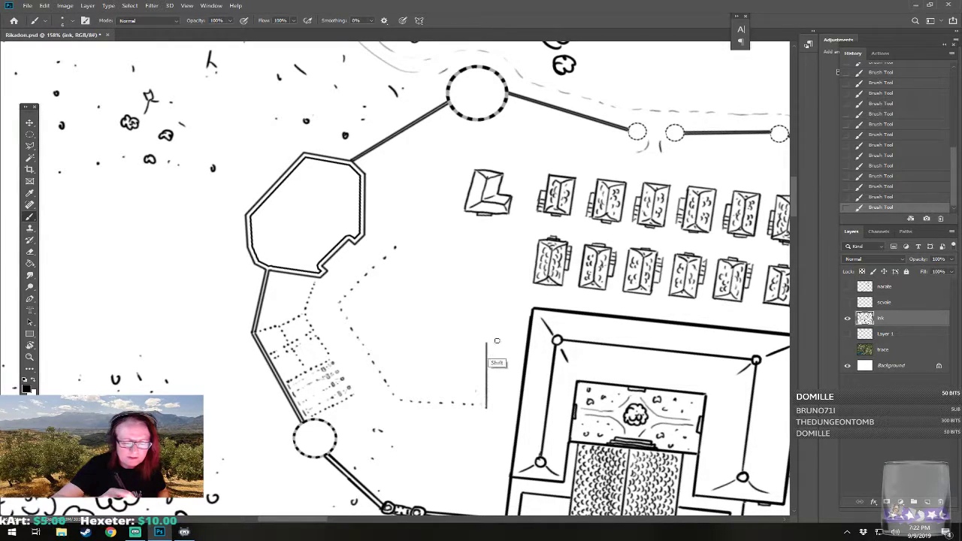
{"action": "key", "text": "ctrl+z"}
{"action": "scroll", "coordinate": [486, 404], "scroll_direction": "up", "scroll_amount": 1}
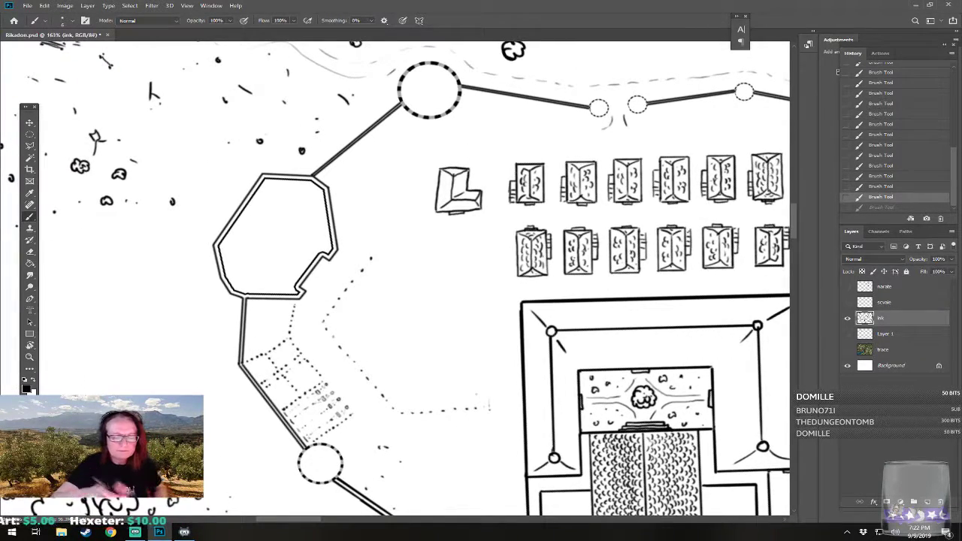
{"action": "left_click", "coordinate": [490, 406], "text": "shift"}
{"action": "left_click_drag", "start_coordinate": [490, 405], "coordinate": [491, 328]}
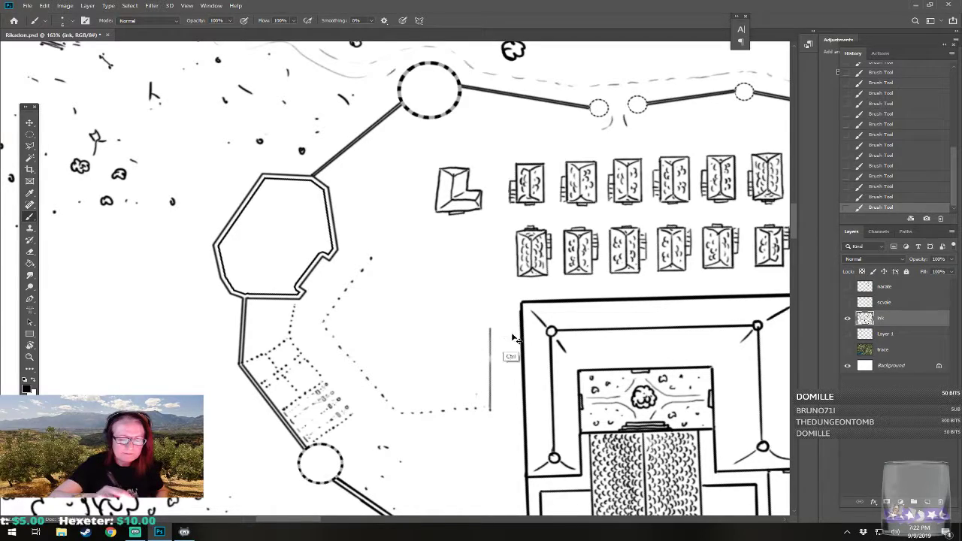
{"action": "key", "text": "ctrl+z"}
{"action": "scroll", "coordinate": [512, 335], "scroll_direction": "down", "scroll_amount": 1}
{"action": "scroll", "coordinate": [494, 406], "scroll_direction": "up", "scroll_amount": 1}
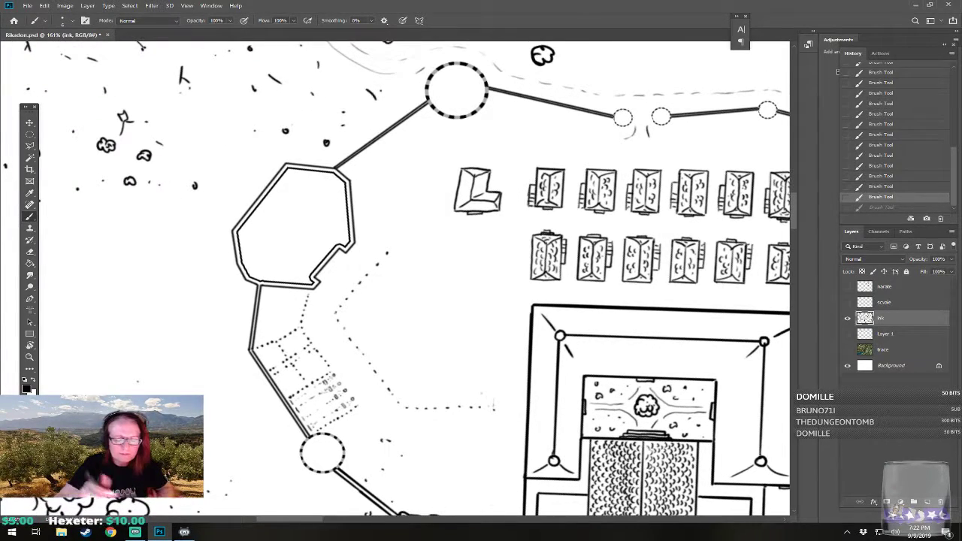
{"action": "left_click_drag", "start_coordinate": [494, 407], "coordinate": [495, 306]}
{"action": "key", "text": "ctrl+z"}
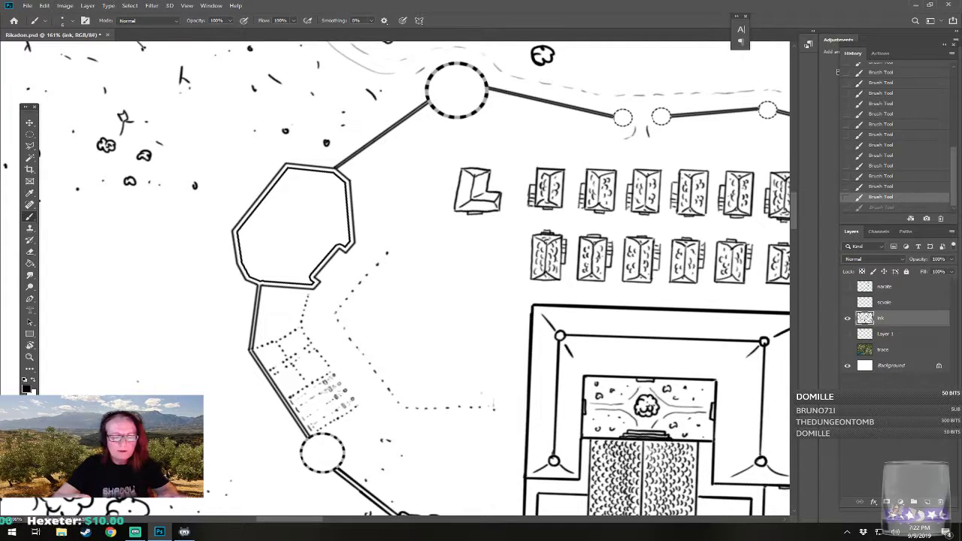
- Ink a narrow strip of parallel straight lines between the dotted path's end and the fortress building's outer wall, closing both ends
{"action": "scroll", "coordinate": [494, 406], "scroll_direction": "up", "scroll_amount": 1}
{"action": "left_click_drag", "start_coordinate": [494, 410], "coordinate": [500, 303]}
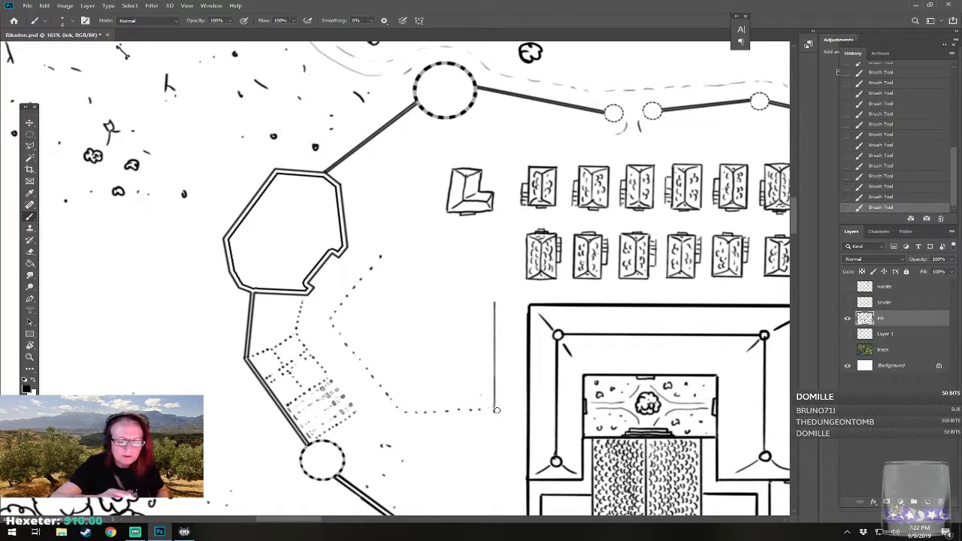
{"action": "left_click_drag", "start_coordinate": [498, 411], "coordinate": [497, 304]}
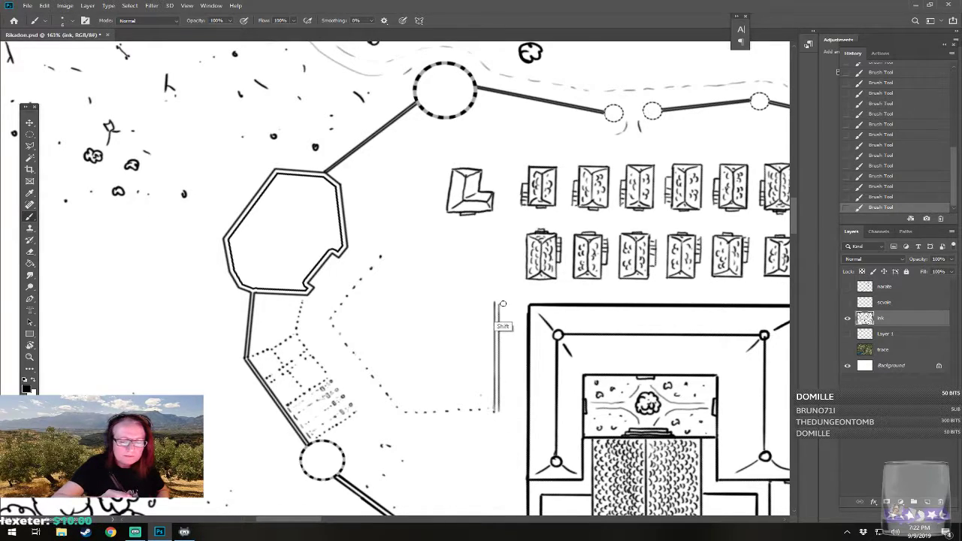
{"action": "left_click_drag", "start_coordinate": [502, 411], "coordinate": [502, 303]}
{"action": "left_click_drag", "start_coordinate": [508, 411], "coordinate": [510, 308]}
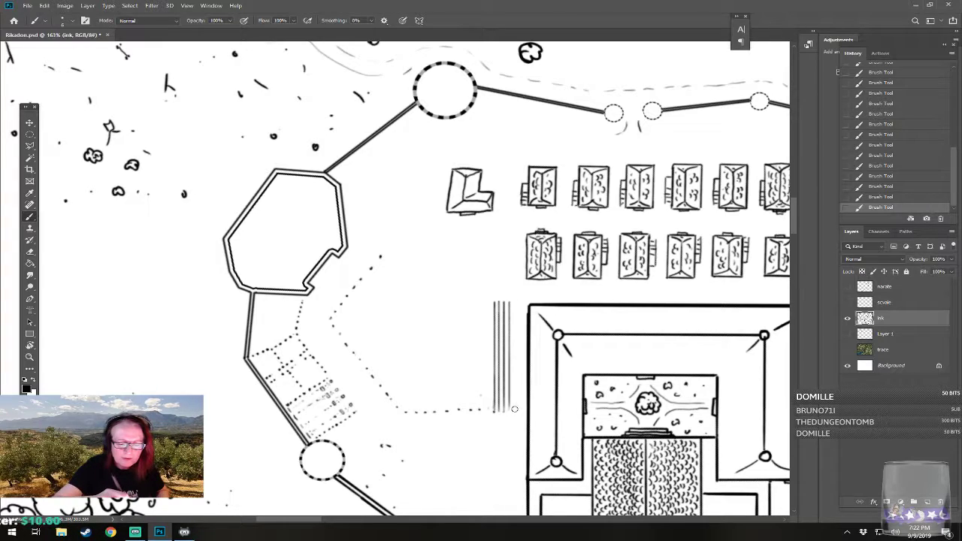
{"action": "left_click_drag", "start_coordinate": [515, 411], "coordinate": [516, 319]}
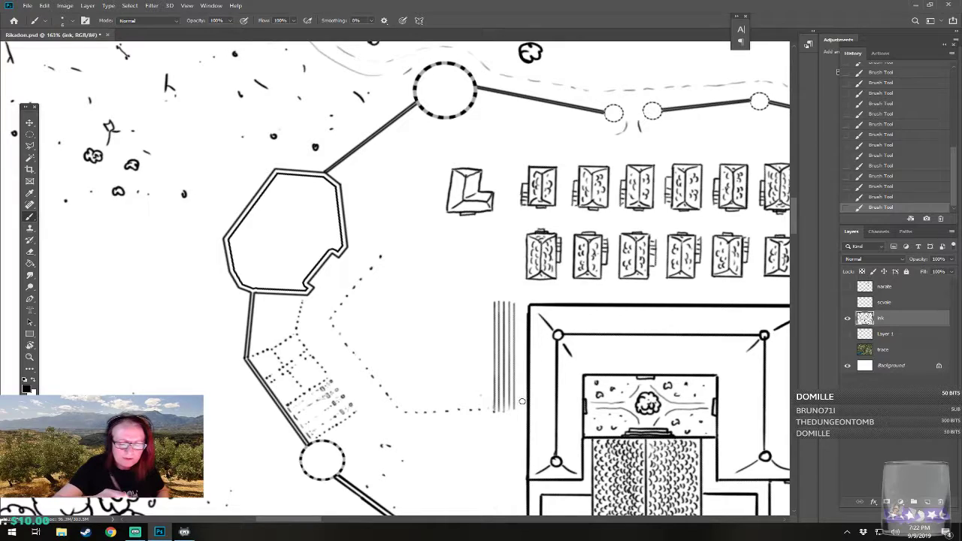
{"action": "mouse_move", "coordinate": [521, 410]}
{"action": "left_mouse_down"}
{"action": "mouse_move", "coordinate": [521, 304]}
{"action": "mouse_move", "coordinate": [525, 304]}
{"action": "left_mouse_up"}
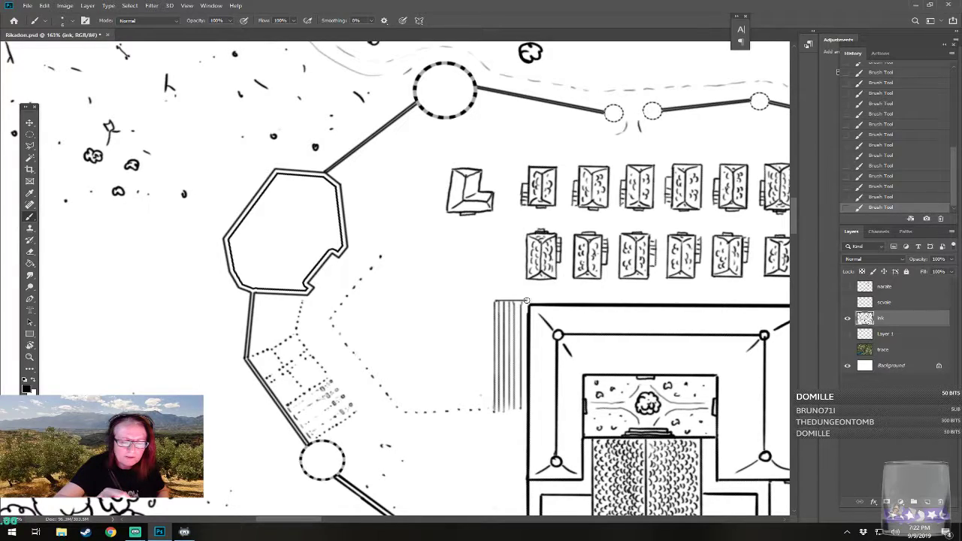
{"action": "left_click_drag", "start_coordinate": [497, 411], "coordinate": [523, 413]}
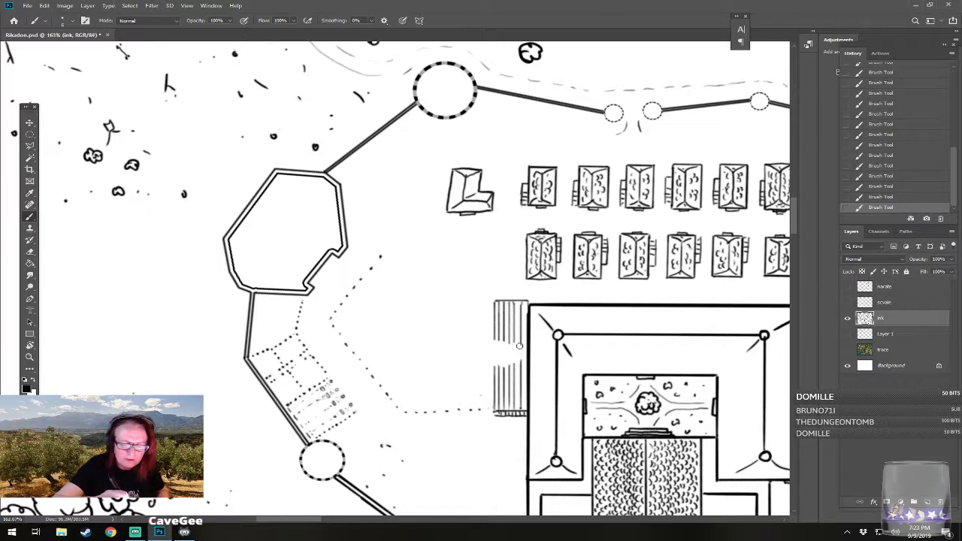
- Ink a small square roof with diagonal ridge lines in the cleared middle of the striped building beside the fortress
{"action": "mouse_move", "coordinate": [509, 343]}
{"action": "left_mouse_down"}
{"action": "mouse_move", "coordinate": [522, 356]}
{"action": "mouse_move", "coordinate": [507, 364]}
{"action": "mouse_move", "coordinate": [516, 358]}
{"action": "mouse_move", "coordinate": [507, 342]}
{"action": "mouse_move", "coordinate": [521, 344]}
{"action": "left_mouse_up"}
{"action": "left_click", "coordinate": [492, 342]}
{"action": "left_click", "coordinate": [493, 367]}
{"action": "left_click", "coordinate": [521, 366], "text": "shift"}
{"action": "left_click", "coordinate": [522, 344]}
{"action": "left_click", "coordinate": [521, 366], "text": "shift"}
{"action": "left_click", "coordinate": [491, 343]}
{"action": "left_click", "coordinate": [492, 342]}
{"action": "mouse_move", "coordinate": [492, 343]}
{"action": "left_mouse_down"}
{"action": "mouse_move", "coordinate": [507, 355]}
{"action": "mouse_move", "coordinate": [494, 343]}
{"action": "mouse_move", "coordinate": [496, 362]}
{"action": "mouse_move", "coordinate": [518, 344]}
{"action": "mouse_move", "coordinate": [518, 365]}
{"action": "left_mouse_up"}
{"action": "left_click", "coordinate": [492, 365]}
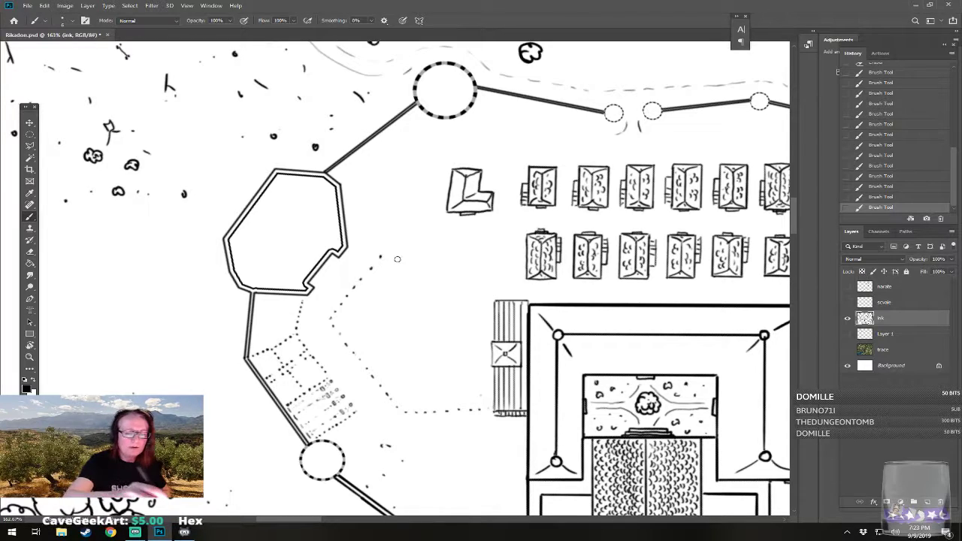
- Ink a small hipped-roof building at the upper end of the dotted courtyard path
{"action": "scroll", "coordinate": [397, 258], "scroll_direction": "down", "scroll_amount": 2}
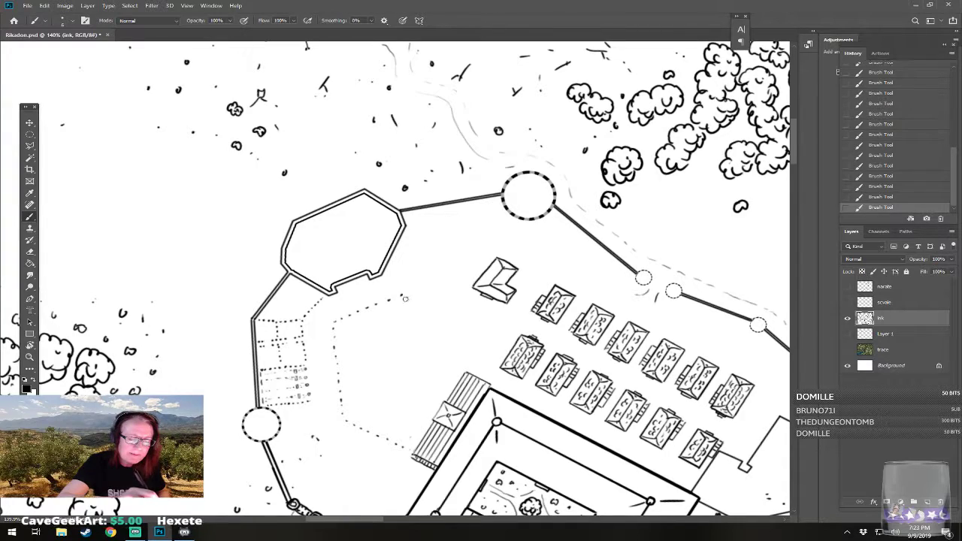
{"action": "mouse_move", "coordinate": [407, 297]}
{"action": "left_mouse_down"}
{"action": "mouse_move", "coordinate": [424, 291]}
{"action": "mouse_move", "coordinate": [421, 326]}
{"action": "left_mouse_up"}
{"action": "mouse_move", "coordinate": [427, 294]}
{"action": "left_mouse_down"}
{"action": "mouse_move", "coordinate": [436, 312]}
{"action": "mouse_move", "coordinate": [424, 326]}
{"action": "mouse_move", "coordinate": [438, 317]}
{"action": "mouse_move", "coordinate": [419, 301]}
{"action": "mouse_move", "coordinate": [428, 317]}
{"action": "mouse_move", "coordinate": [415, 319]}
{"action": "left_mouse_up"}
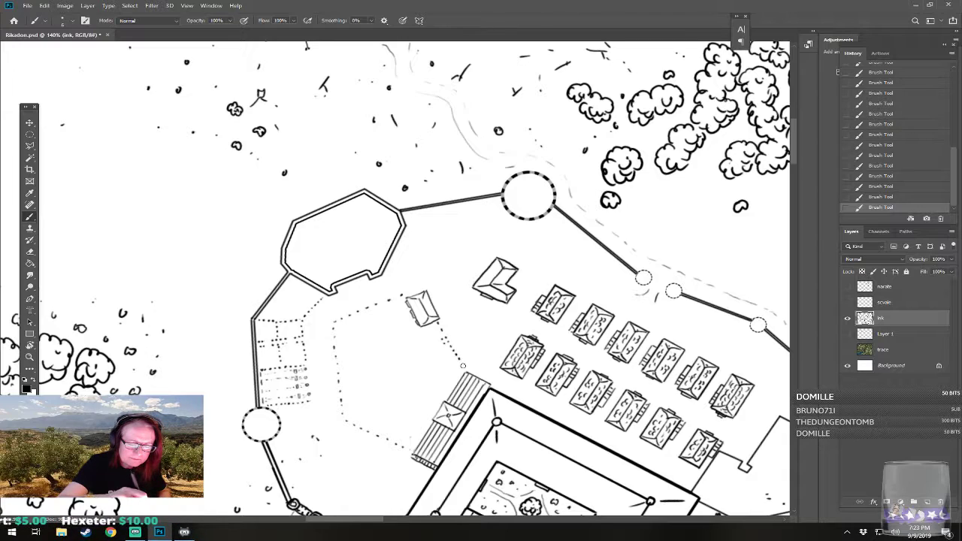
- Dot the path onward to the striped building and ink small outbuildings beside it, plus an L-shaped building near the polygonal wall building
{"action": "mouse_move", "coordinate": [449, 325]}
{"action": "left_mouse_down"}
{"action": "mouse_move", "coordinate": [462, 331]}
{"action": "mouse_move", "coordinate": [459, 319]}
{"action": "mouse_move", "coordinate": [451, 324]}
{"action": "mouse_move", "coordinate": [460, 331]}
{"action": "left_mouse_up"}
{"action": "mouse_move", "coordinate": [460, 320]}
{"action": "left_mouse_down"}
{"action": "mouse_move", "coordinate": [450, 331]}
{"action": "mouse_move", "coordinate": [465, 360]}
{"action": "mouse_move", "coordinate": [476, 356]}
{"action": "mouse_move", "coordinate": [465, 338]}
{"action": "mouse_move", "coordinate": [475, 356]}
{"action": "mouse_move", "coordinate": [528, 333]}
{"action": "mouse_move", "coordinate": [499, 373]}
{"action": "left_mouse_up"}
{"action": "mouse_move", "coordinate": [450, 252]}
{"action": "left_mouse_down"}
{"action": "mouse_move", "coordinate": [455, 272]}
{"action": "mouse_move", "coordinate": [463, 248]}
{"action": "mouse_move", "coordinate": [481, 252]}
{"action": "mouse_move", "coordinate": [470, 269]}
{"action": "mouse_move", "coordinate": [486, 266]}
{"action": "mouse_move", "coordinate": [462, 265]}
{"action": "mouse_move", "coordinate": [482, 261]}
{"action": "mouse_move", "coordinate": [514, 108]}
{"action": "left_mouse_up"}
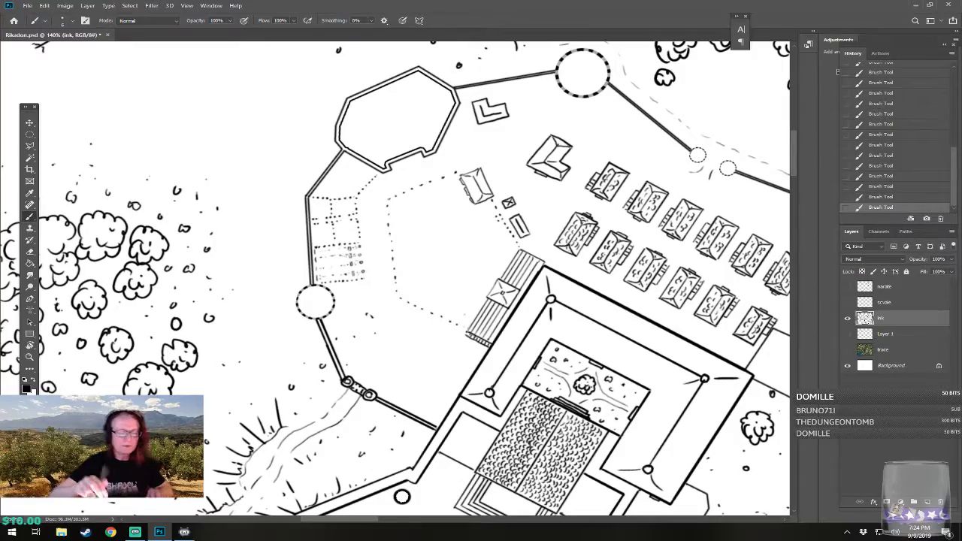
- Ink a ridged rectangular building, a small crossed-roof hut and a narrow outbuilding in the courtyard near the small gate
{"action": "scroll", "coordinate": [396, 278], "scroll_direction": "down", "scroll_amount": 2}
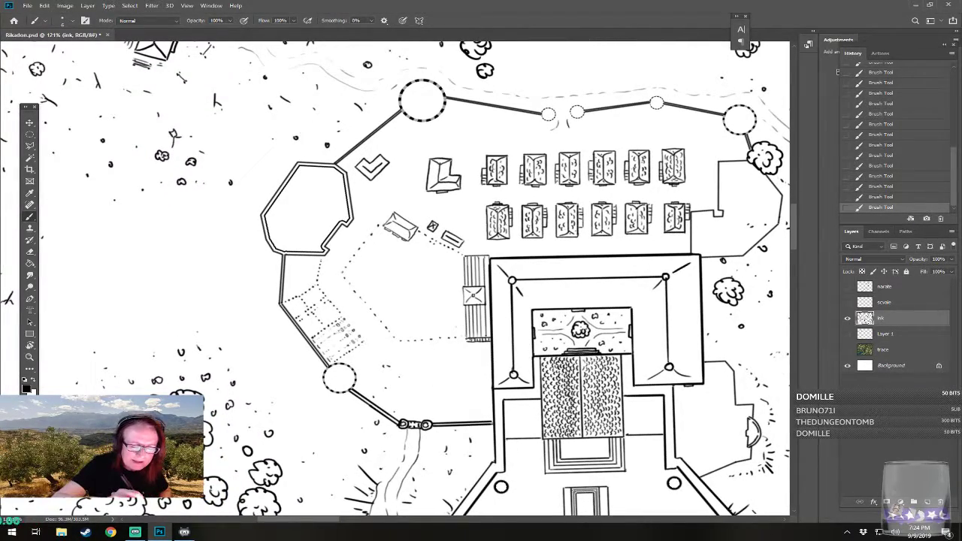
{"action": "mouse_move", "coordinate": [433, 368]}
{"action": "left_mouse_down"}
{"action": "mouse_move", "coordinate": [434, 396]}
{"action": "mouse_move", "coordinate": [450, 387]}
{"action": "mouse_move", "coordinate": [449, 397]}
{"action": "mouse_move", "coordinate": [450, 367]}
{"action": "mouse_move", "coordinate": [448, 394]}
{"action": "left_mouse_up"}
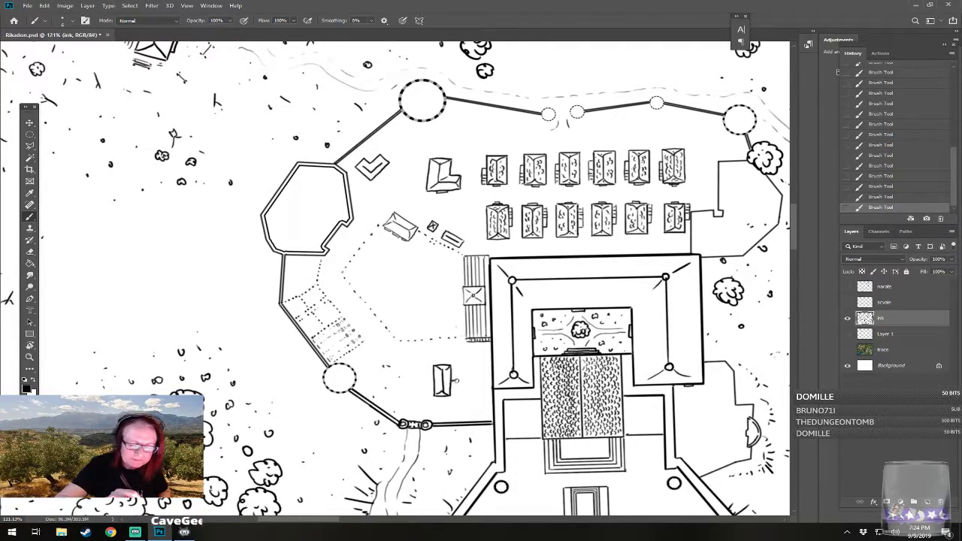
{"action": "mouse_move", "coordinate": [451, 394]}
{"action": "left_mouse_down"}
{"action": "mouse_move", "coordinate": [470, 368]}
{"action": "mouse_move", "coordinate": [470, 392]}
{"action": "mouse_move", "coordinate": [482, 392]}
{"action": "mouse_move", "coordinate": [482, 366]}
{"action": "mouse_move", "coordinate": [469, 363]}
{"action": "mouse_move", "coordinate": [481, 363]}
{"action": "mouse_move", "coordinate": [477, 396]}
{"action": "left_mouse_up"}
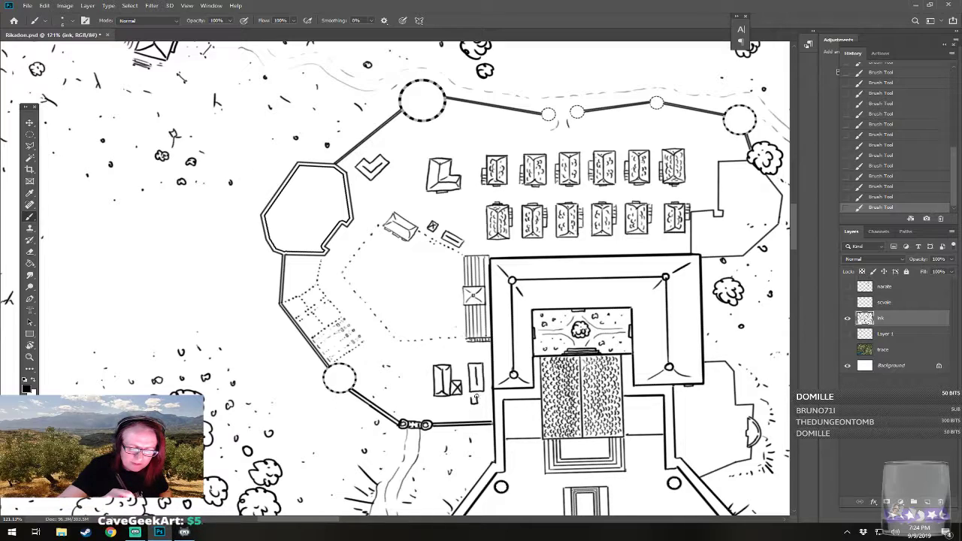
- Save the city map file with the newly inked courtyard buildings
{"action": "scroll", "coordinate": [406, 444], "scroll_direction": "down", "scroll_amount": 5}
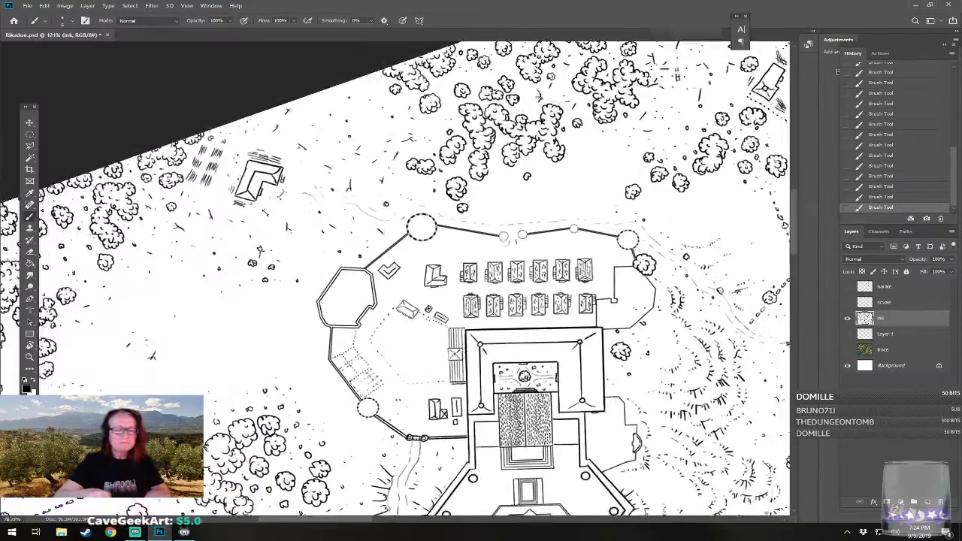
{"action": "scroll", "coordinate": [410, 376], "scroll_direction": "down", "scroll_amount": 3}
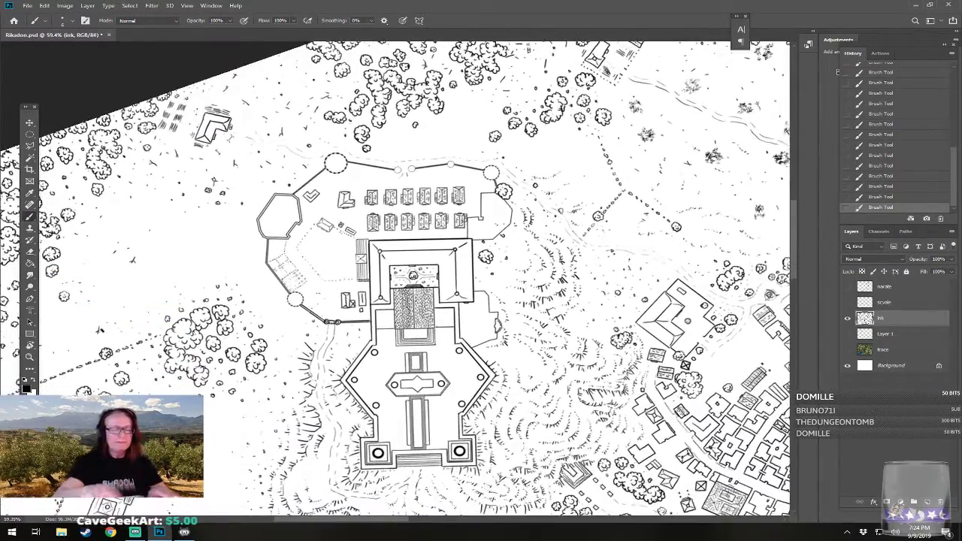
{"action": "scroll", "coordinate": [409, 376], "scroll_direction": "down", "scroll_amount": 6}
{"action": "scroll", "coordinate": [493, 353], "scroll_direction": "up", "scroll_amount": 4}
{"action": "scroll", "coordinate": [395, 301], "scroll_direction": "down", "scroll_amount": 3}
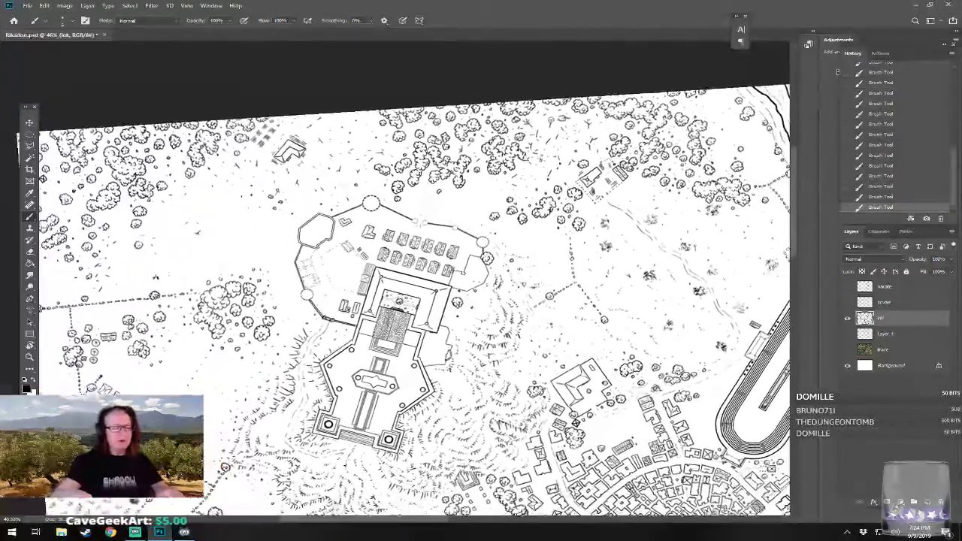
{"action": "key", "text": "ctrl+s"}
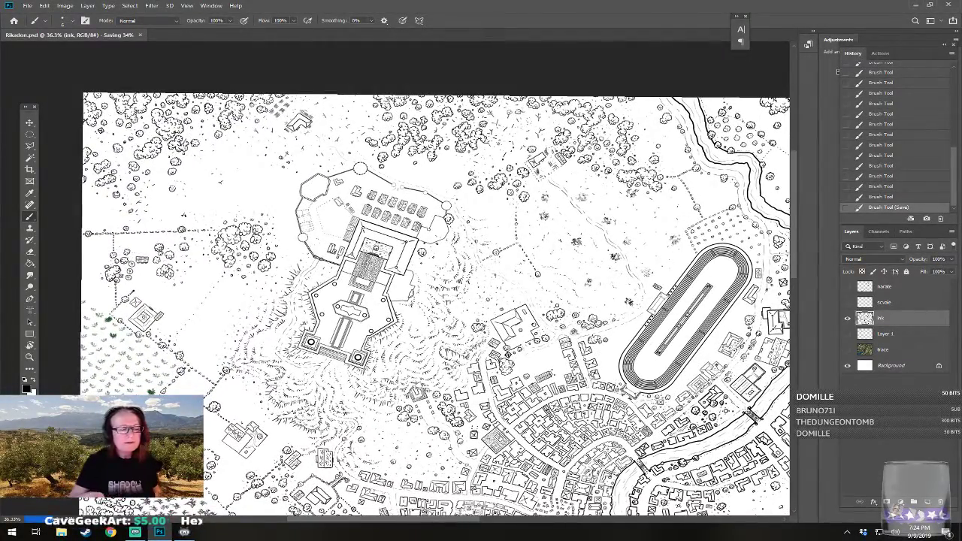
{"action": "left_click_drag", "start_coordinate": [436, 301], "coordinate": [404, 295]}
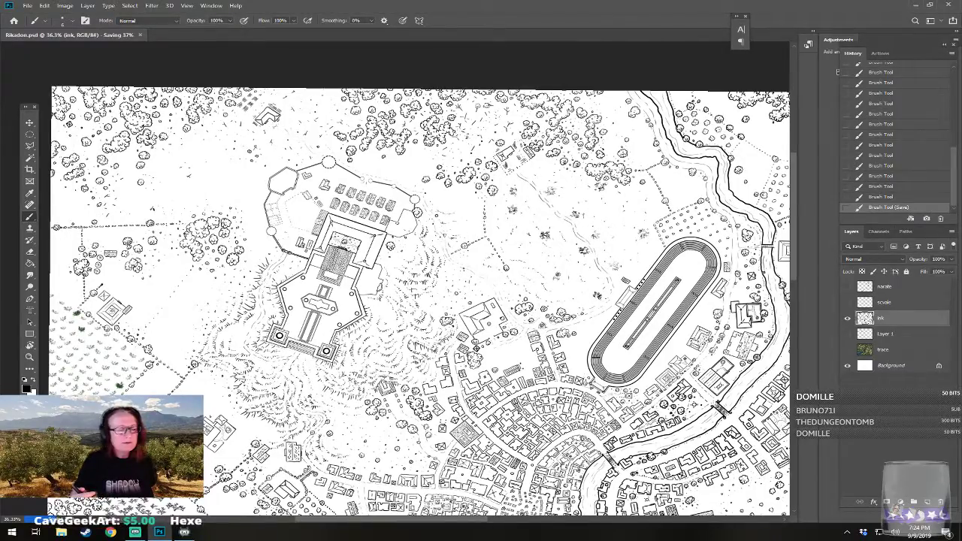
{"action": "left_click_drag", "start_coordinate": [395, 365], "coordinate": [301, 288]}
{"action": "scroll", "coordinate": [331, 316], "scroll_direction": "down", "scroll_amount": 3}
{"action": "scroll", "coordinate": [300, 288], "scroll_direction": "down", "scroll_amount": 2}
{"action": "scroll", "coordinate": [419, 301], "scroll_direction": "down", "scroll_amount": 3}
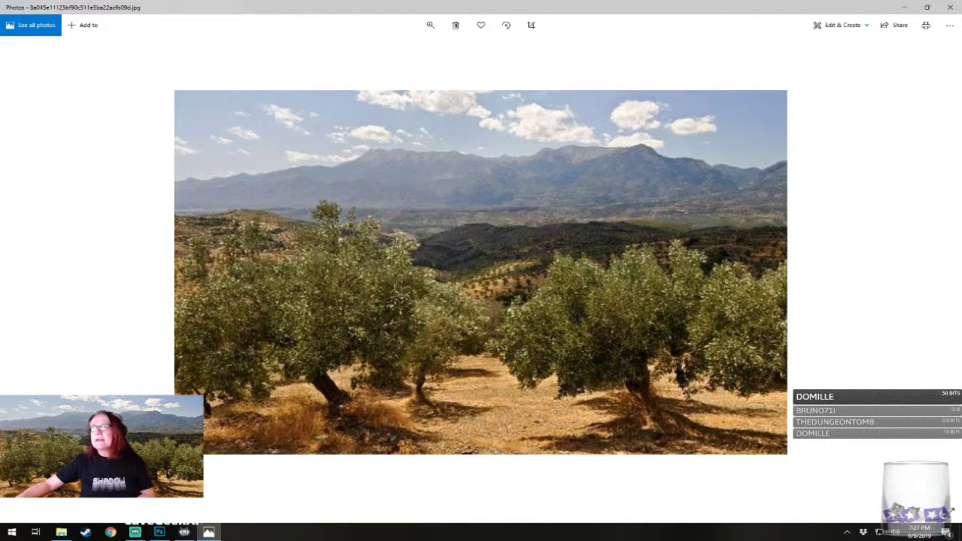
- Examine the olive grove, hillside field and enlarged Mycenae ruin photos in Photos as landscape references, and close them to return to Photoshop
{"action": "key", "text": "super+e"}
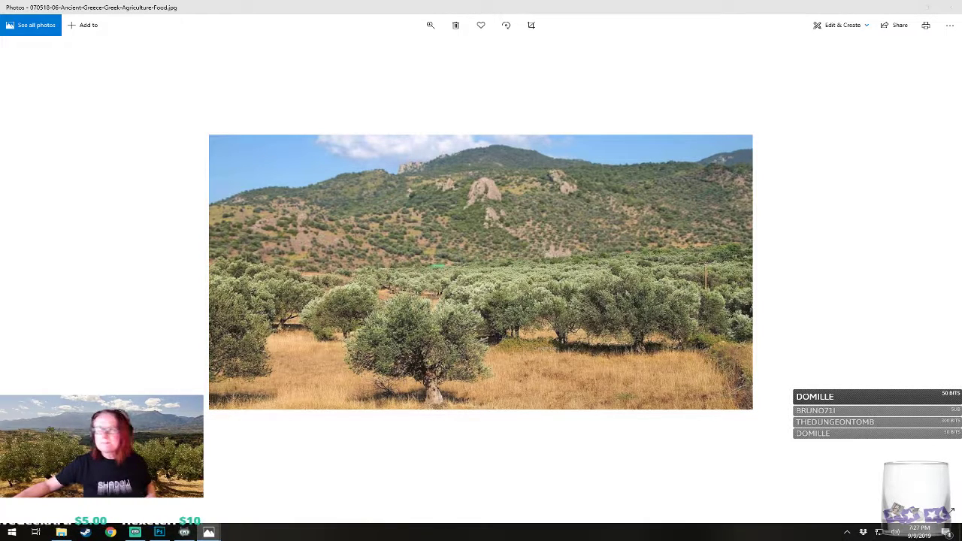
{"action": "left_click_drag", "start_coordinate": [827, 540], "coordinate": [579, 5]}
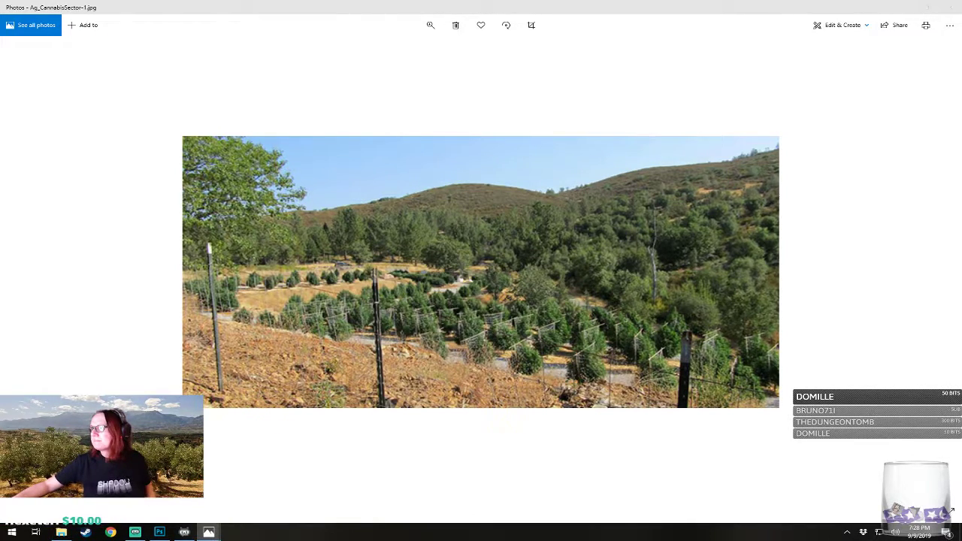
{"action": "left_click_drag", "start_coordinate": [416, 188], "coordinate": [416, 6]}
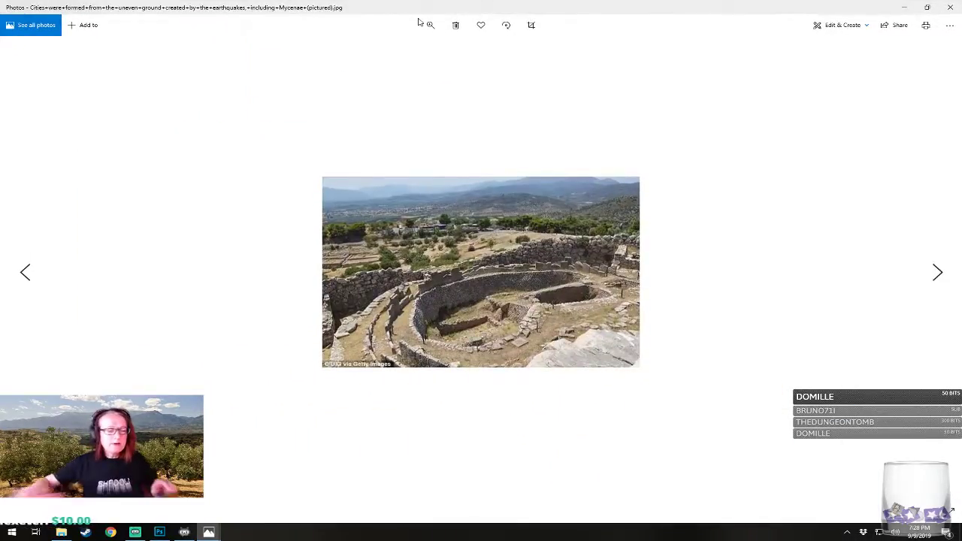
{"action": "scroll", "coordinate": [419, 21], "scroll_direction": "up", "scroll_amount": 3}
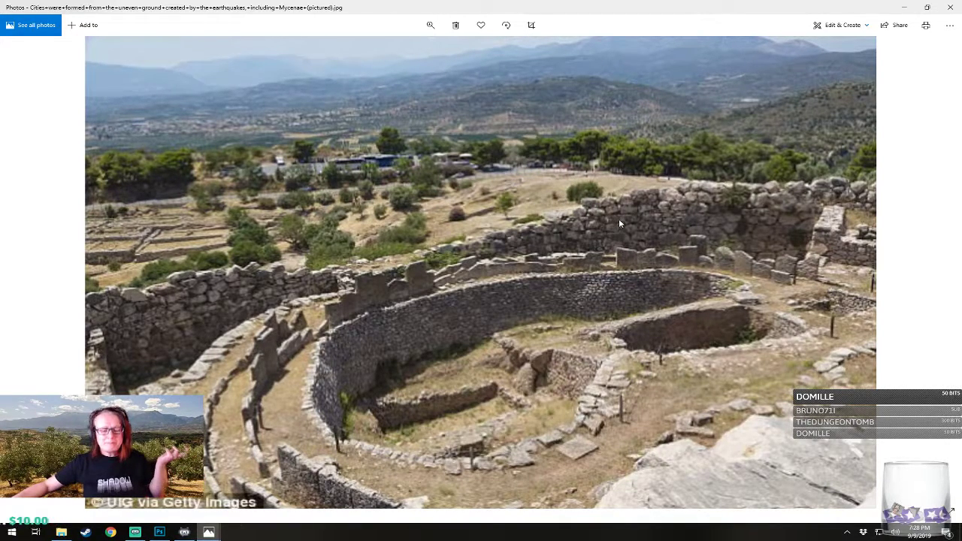
{"action": "left_click", "coordinate": [953, 9]}
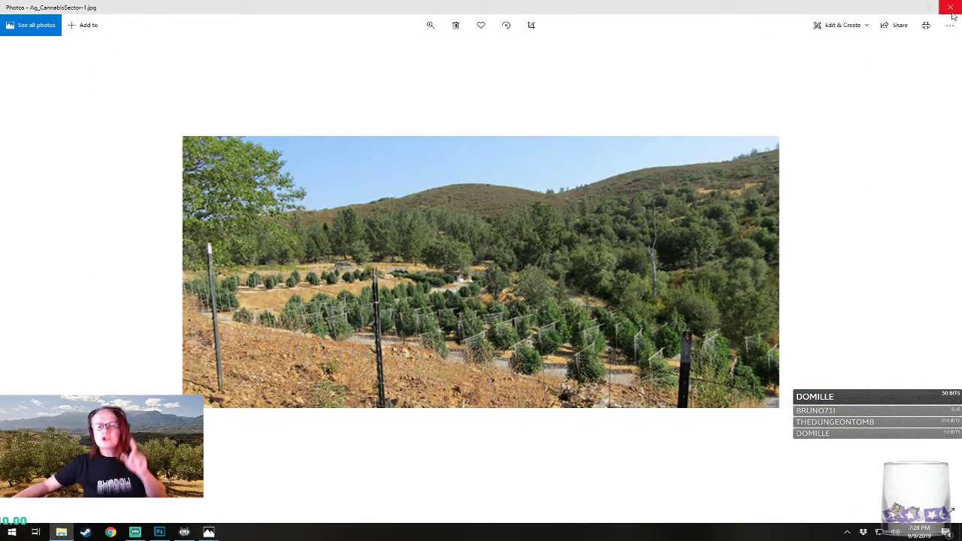
{"action": "left_click", "coordinate": [952, 11]}
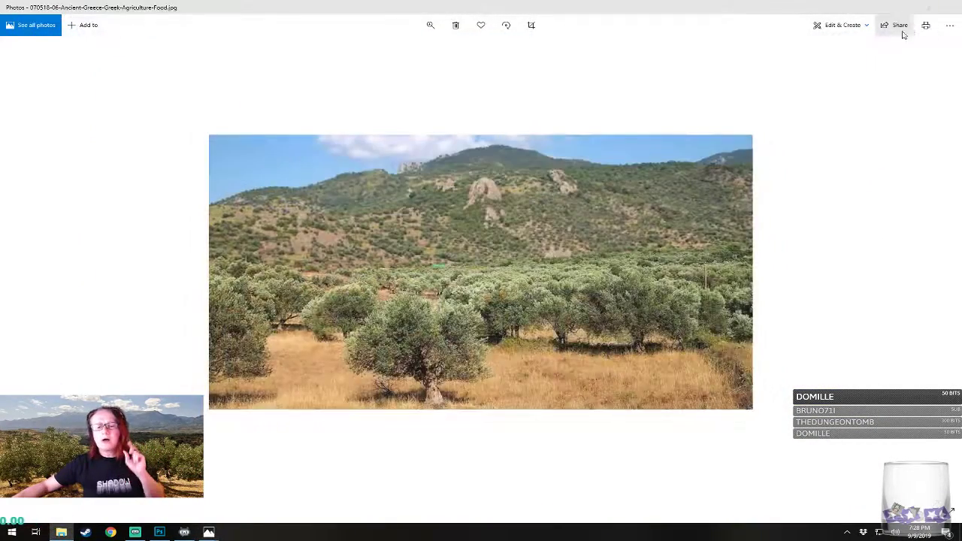
{"action": "left_click", "coordinate": [952, 9]}
{"action": "left_click", "coordinate": [953, 11]}
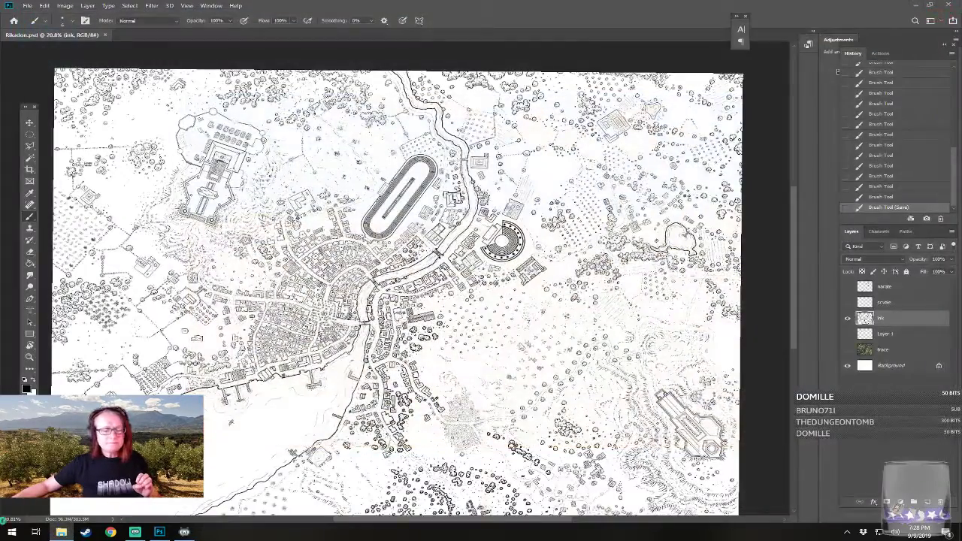
- Start opening files and browse to the Lukatoi project folder in Dropbox
{"action": "left_click", "coordinate": [26, 6]}
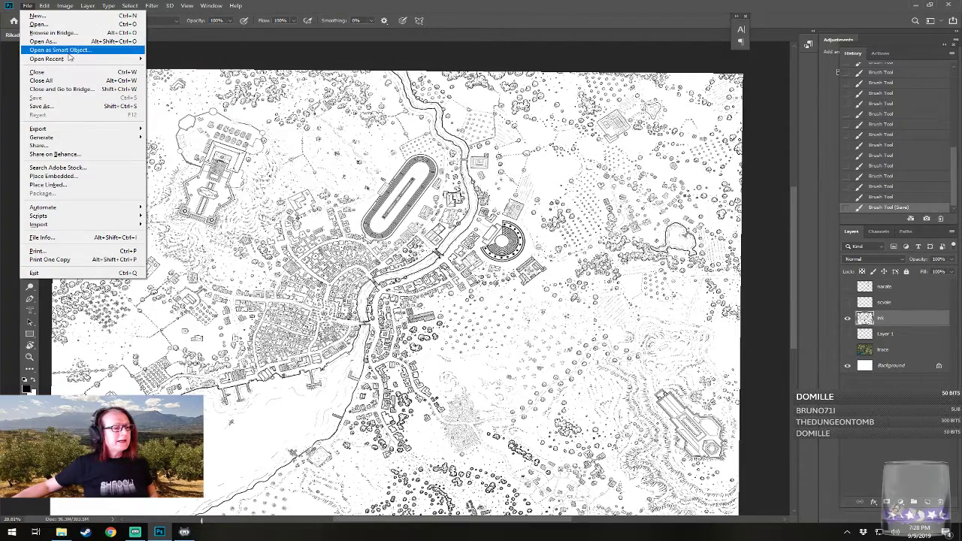
{"action": "left_click", "coordinate": [41, 24]}
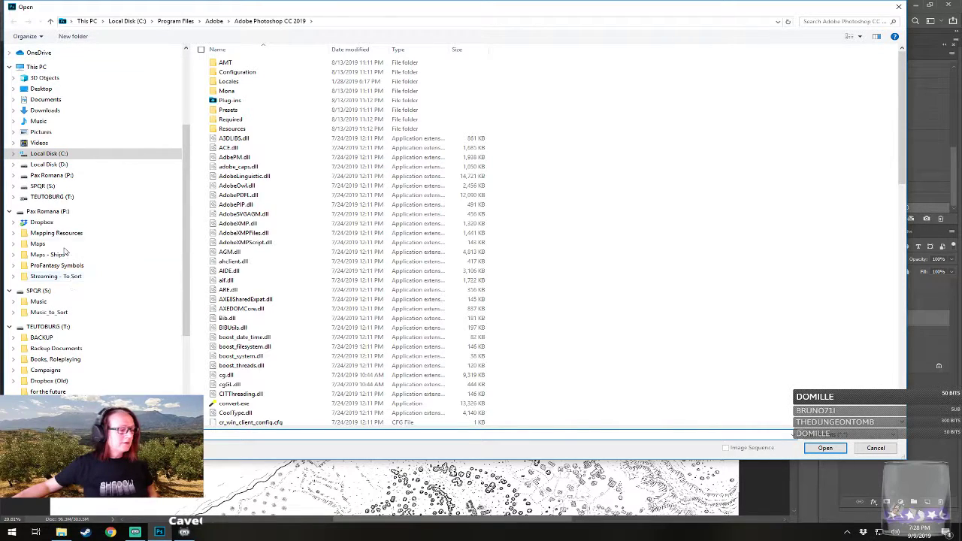
{"action": "left_click", "coordinate": [64, 225]}
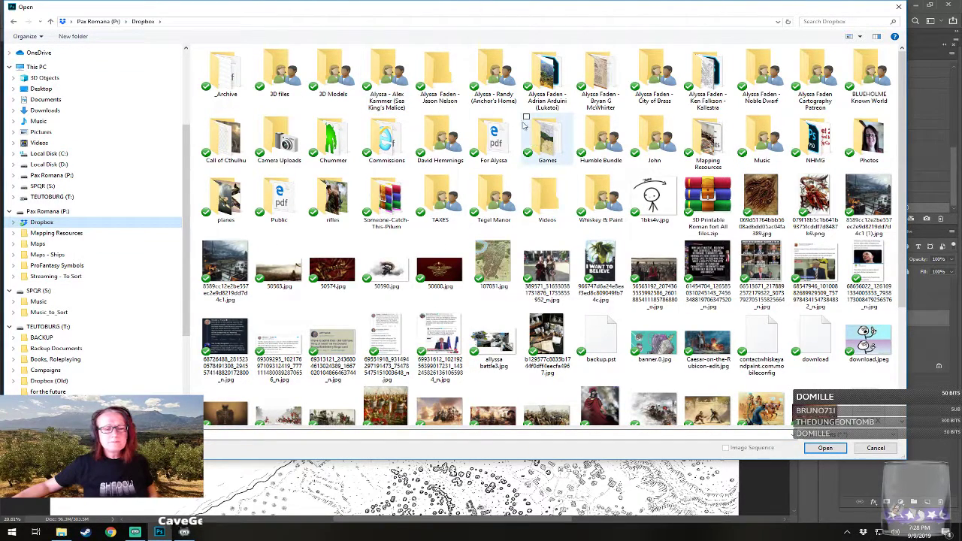
{"action": "scroll", "coordinate": [79, 133], "scroll_direction": "up", "scroll_amount": 3}
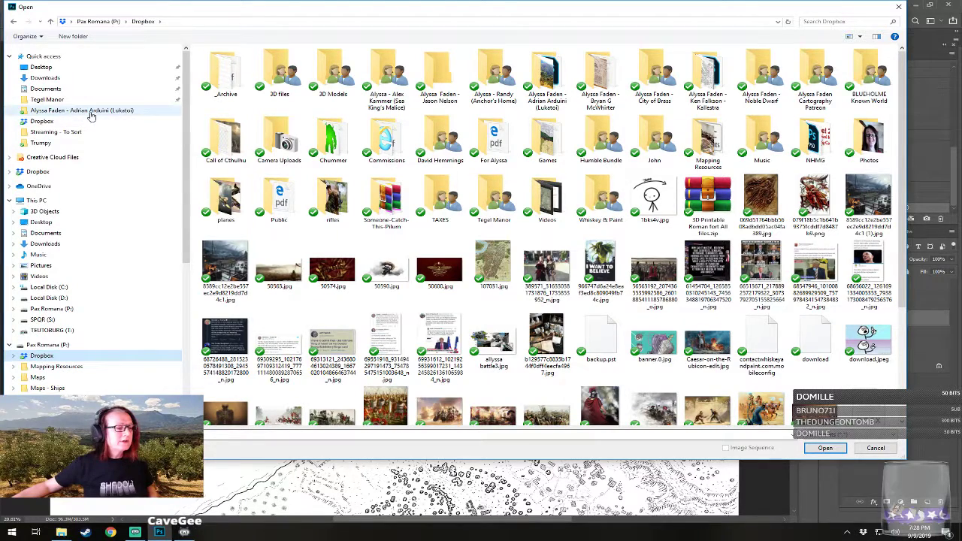
{"action": "left_click", "coordinate": [82, 111]}
- Open the eight landscape and ruin reference photos together, including the olive groves, hillside fields, Delos theatre, Mycenae and Corinth
{"action": "left_click", "coordinate": [267, 90]}
{"action": "left_click", "coordinate": [544, 94], "text": "ctrl"}
{"action": "left_click", "coordinate": [685, 94], "text": "ctrl"}
{"action": "left_click", "coordinate": [823, 91], "text": "ctrl"}
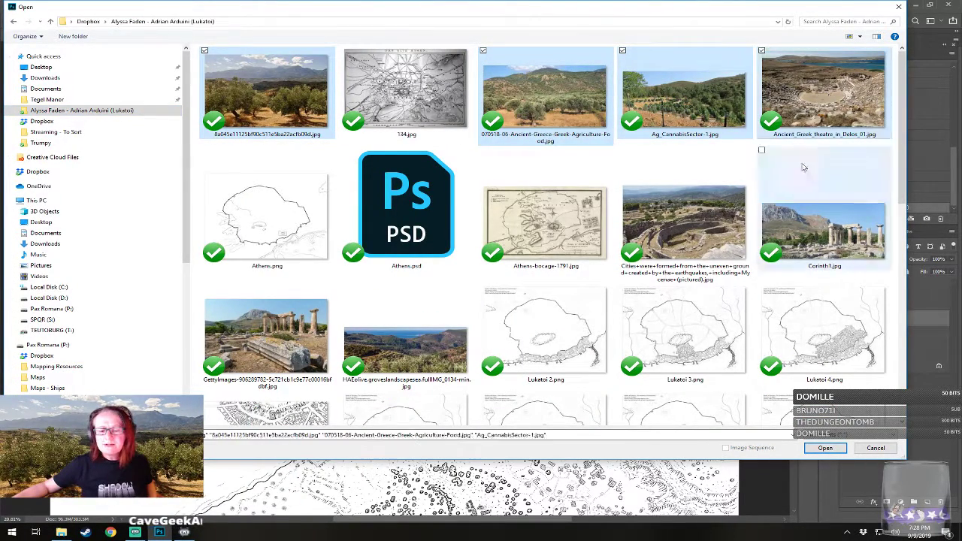
{"action": "left_click", "coordinate": [708, 233], "text": "ctrl"}
{"action": "left_click", "coordinate": [823, 229], "text": "ctrl"}
{"action": "left_click", "coordinate": [430, 358], "text": "ctrl"}
{"action": "left_click", "coordinate": [278, 357], "text": "ctrl"}
{"action": "left_click", "coordinate": [823, 449]}
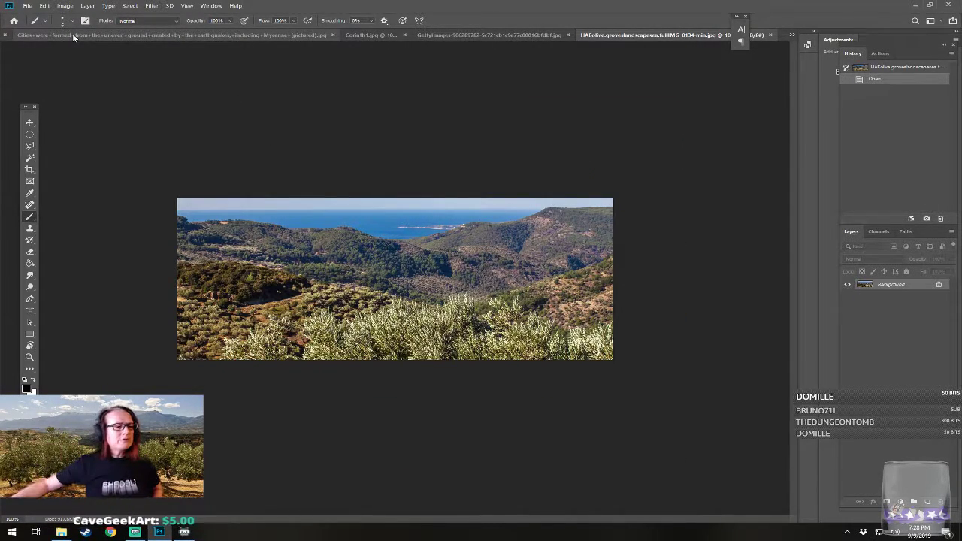
- Return to the Rikadon.psd city map and delete the Layer 1 layer beneath the ink layer
{"action": "left_click", "coordinate": [212, 6]}
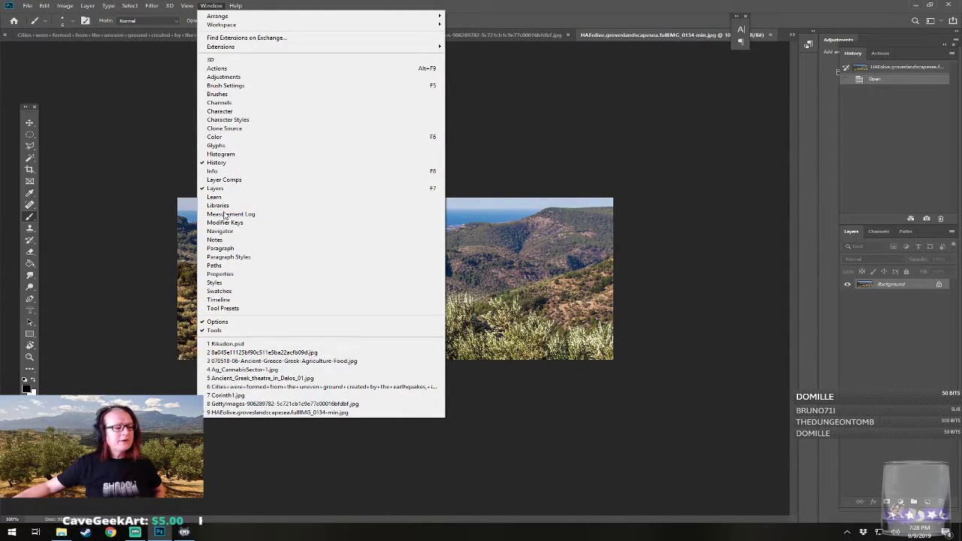
{"action": "left_click", "coordinate": [226, 343]}
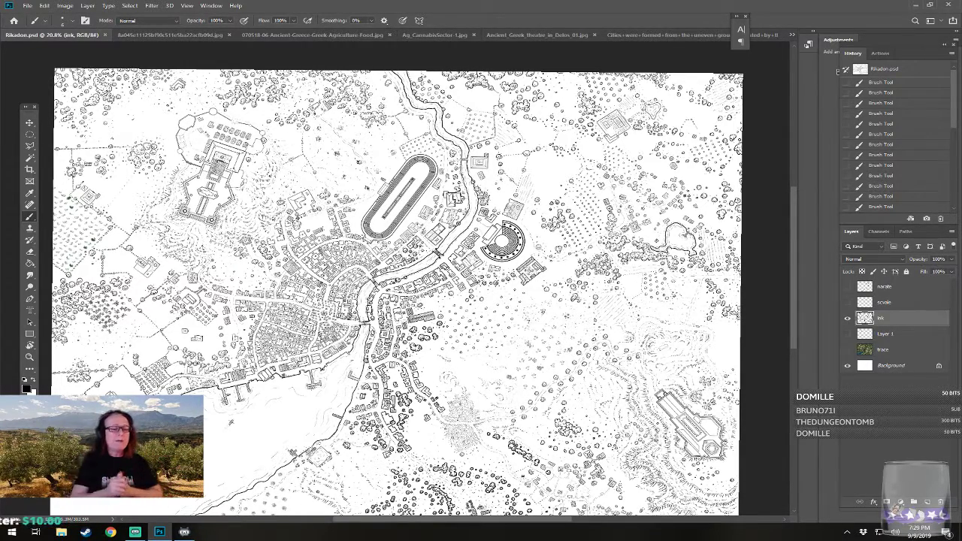
{"action": "left_click_drag", "start_coordinate": [230, 422], "coordinate": [252, 408]}
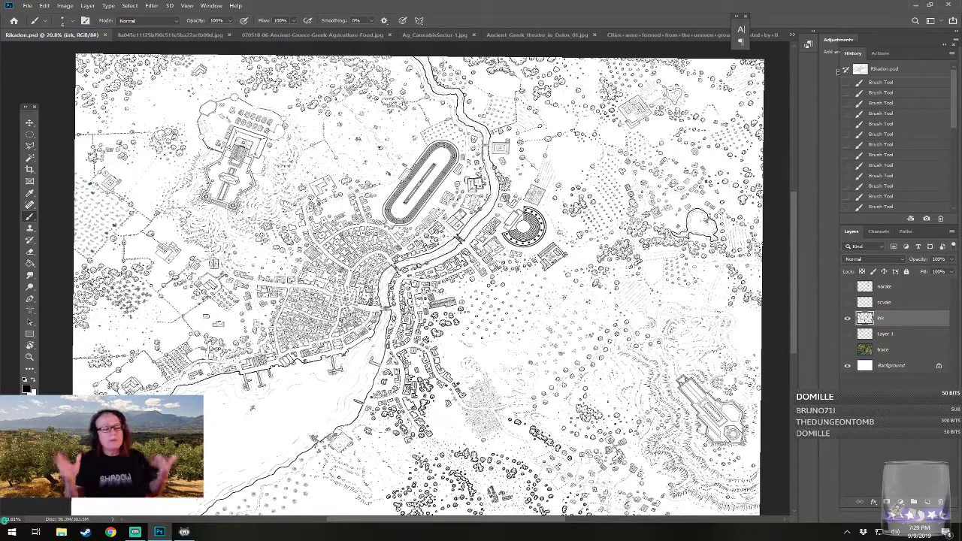
{"action": "left_click_drag", "start_coordinate": [252, 408], "coordinate": [248, 380]}
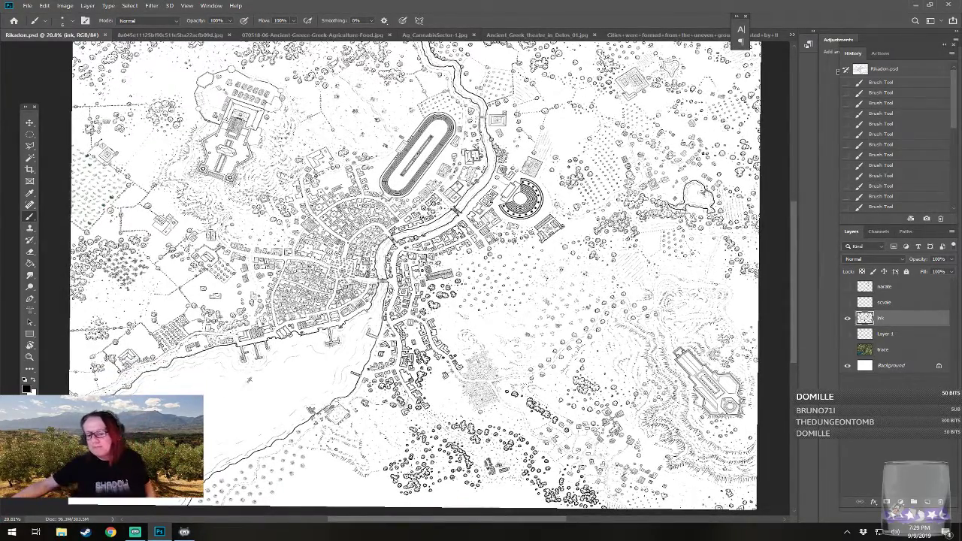
{"action": "mouse_move", "coordinate": [889, 334]}
{"action": "left_mouse_down"}
{"action": "mouse_move", "coordinate": [889, 496]}
{"action": "mouse_move", "coordinate": [941, 496]}
{"action": "left_mouse_up"}
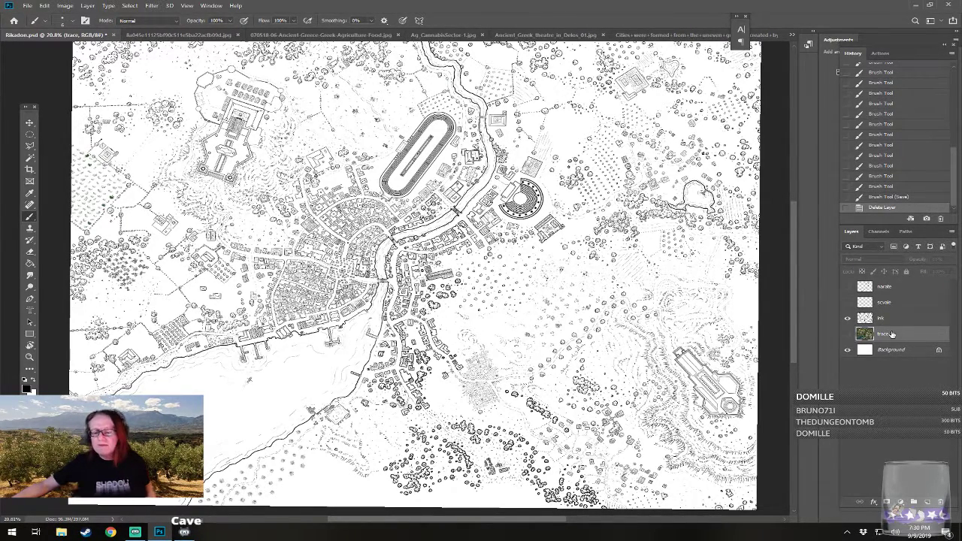
- Add a new layer directly above the trace layer and name it "COlor, Water"
{"action": "left_click", "coordinate": [895, 291]}
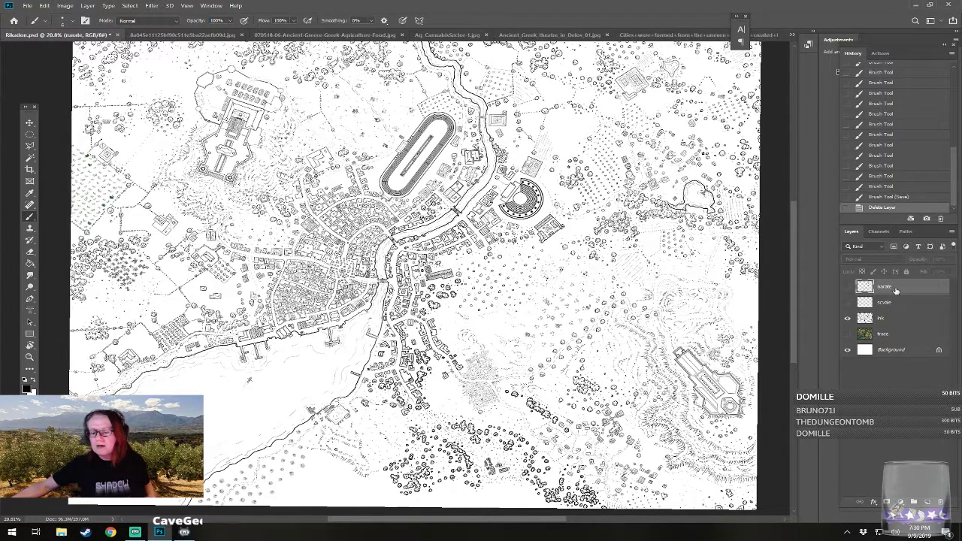
{"action": "left_click", "coordinate": [902, 334]}
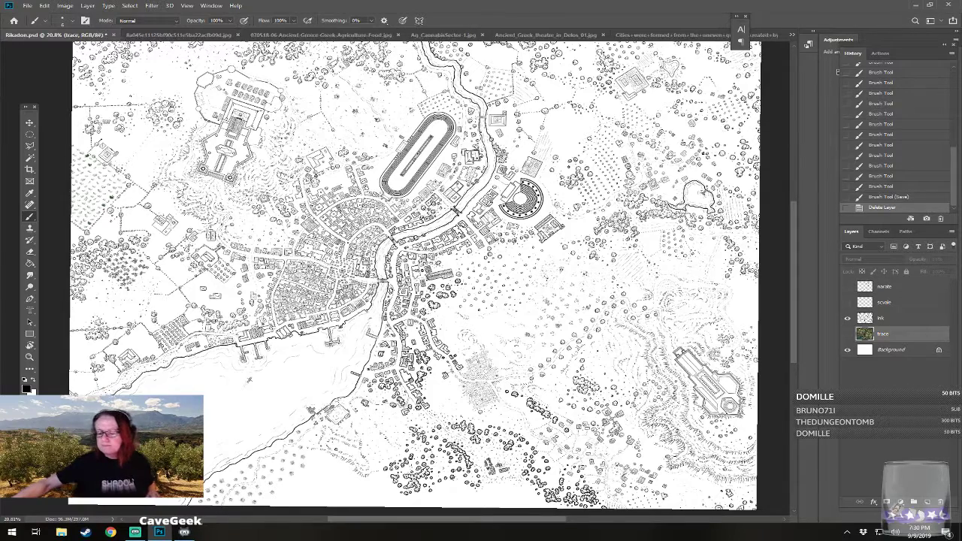
{"action": "left_click", "coordinate": [928, 501]}
{"action": "double_click", "coordinate": [883, 335]}
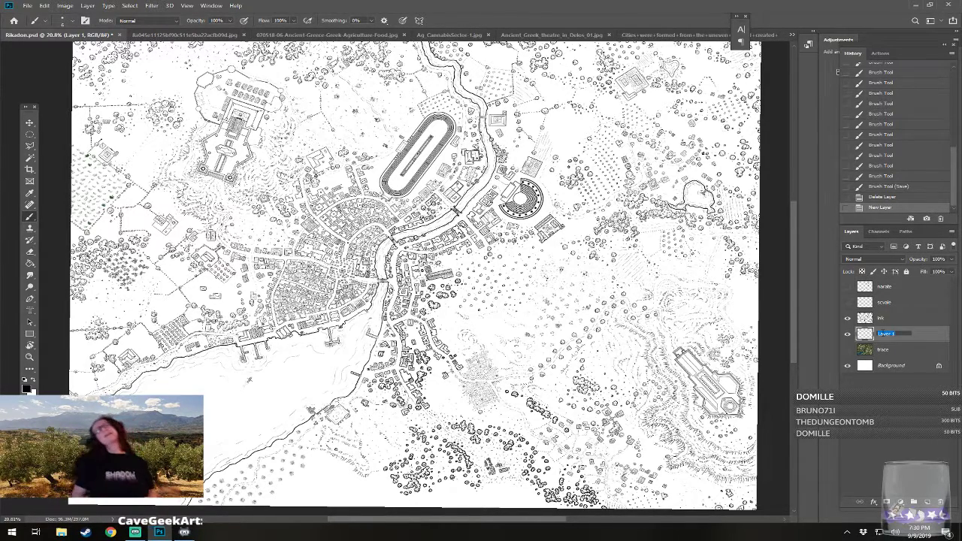
{"action": "type", "text": "col"}
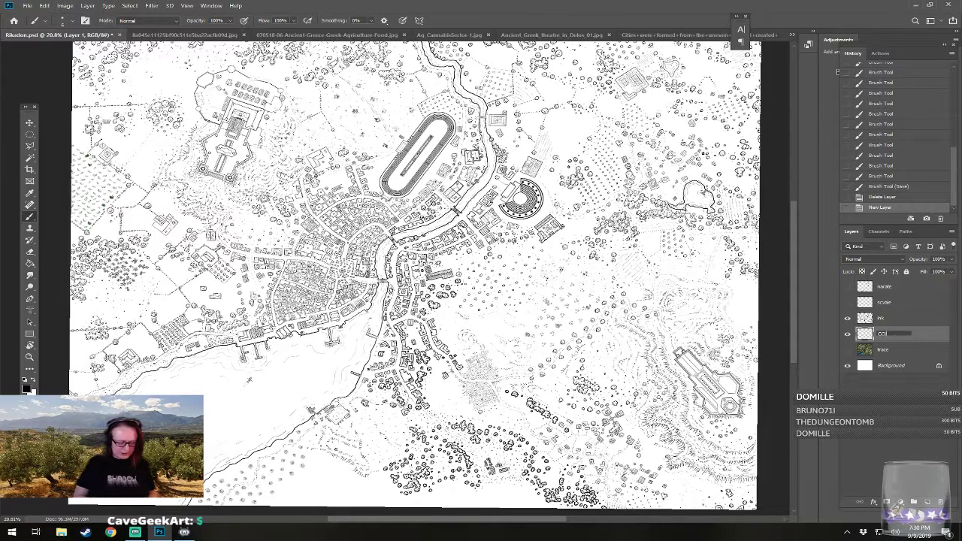
{"action": "key", "text": "Return"}
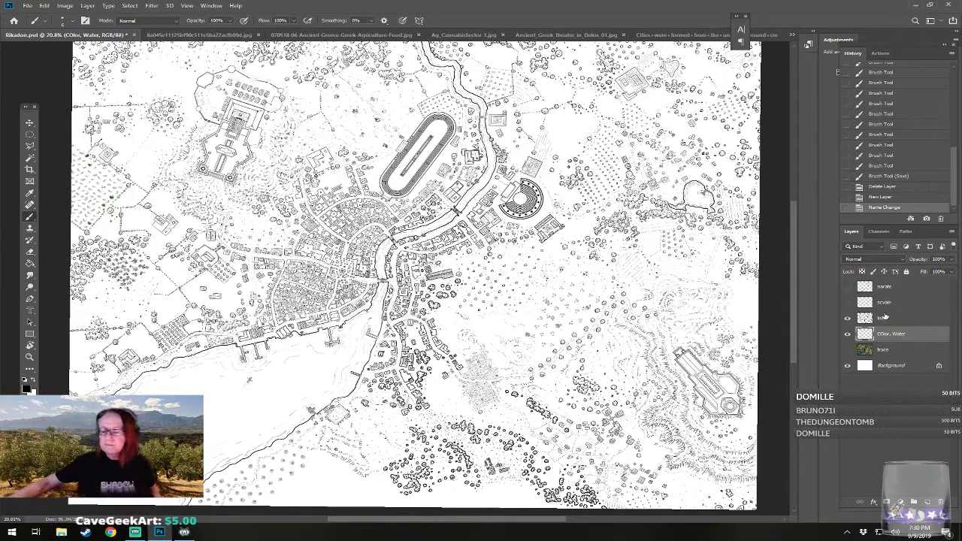
- Select the open sea area on the ink layer with the Magic Wand
{"action": "left_click", "coordinate": [885, 316]}
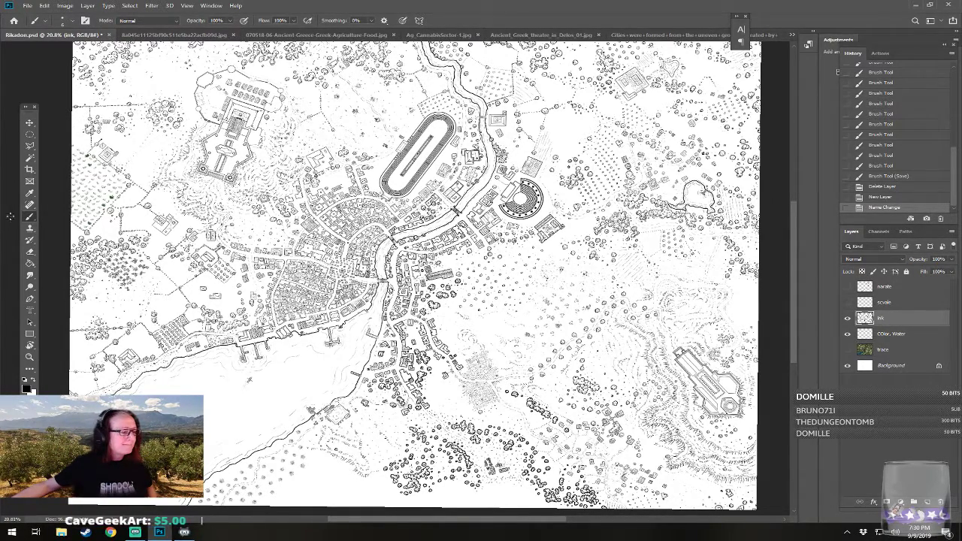
{"action": "left_click", "coordinate": [30, 158]}
{"action": "left_click", "coordinate": [204, 436]}
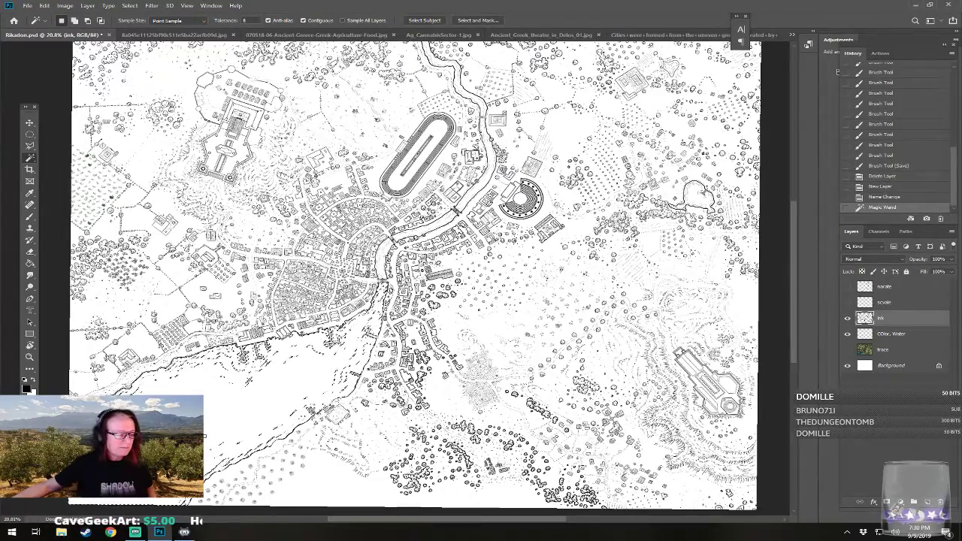
- Add every river section between the bridges, from the harbour up to the map's northern edge, to the Magic Wand selection
{"action": "scroll", "coordinate": [394, 278], "scroll_direction": "up", "scroll_amount": 6}
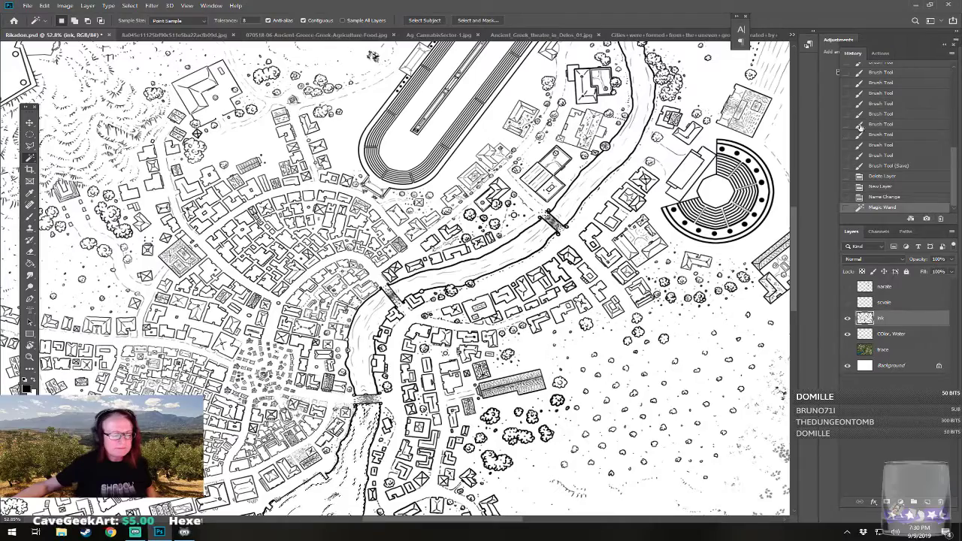
{"action": "left_click", "coordinate": [362, 361], "text": "shift"}
{"action": "left_click", "coordinate": [478, 265], "text": "shift"}
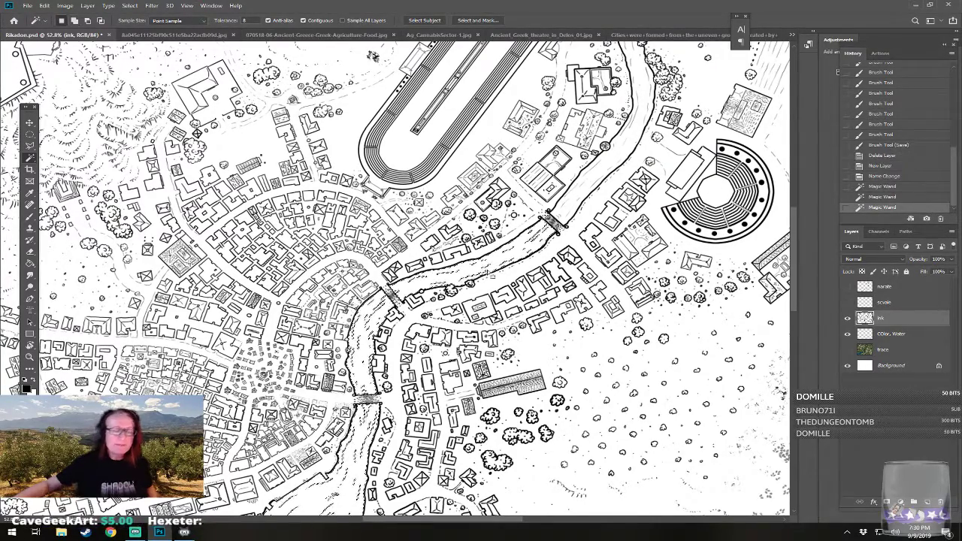
{"action": "left_click_drag", "start_coordinate": [478, 265], "coordinate": [461, 298]}
{"action": "left_click_drag", "start_coordinate": [598, 192], "coordinate": [537, 347]}
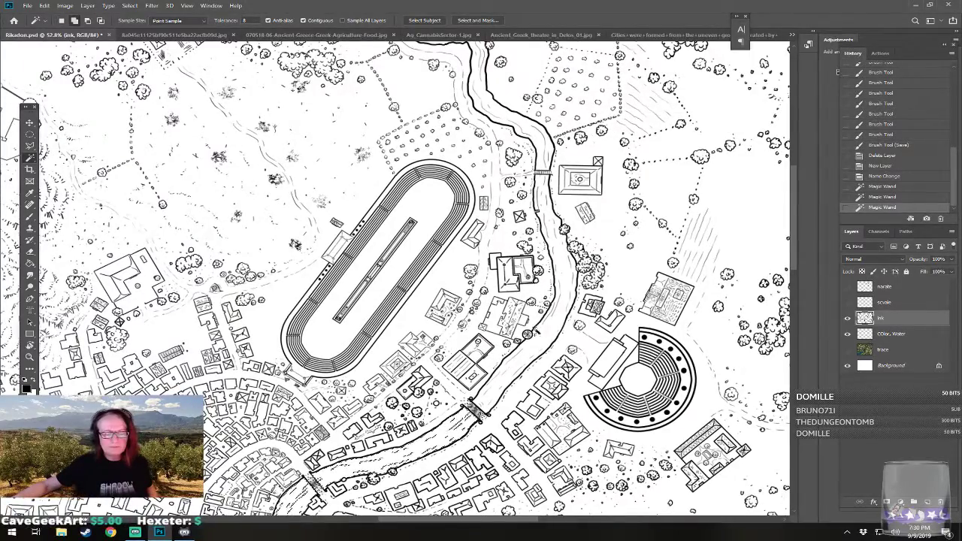
{"action": "left_click", "coordinate": [537, 347], "text": "shift"}
{"action": "left_click_drag", "start_coordinate": [538, 225], "coordinate": [507, 428]}
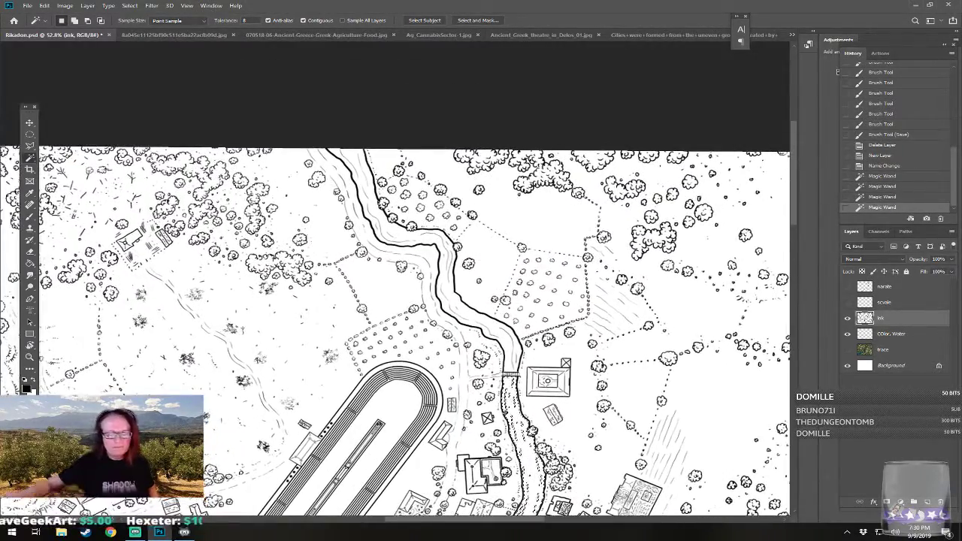
{"action": "left_click", "coordinate": [508, 349], "text": "shift"}
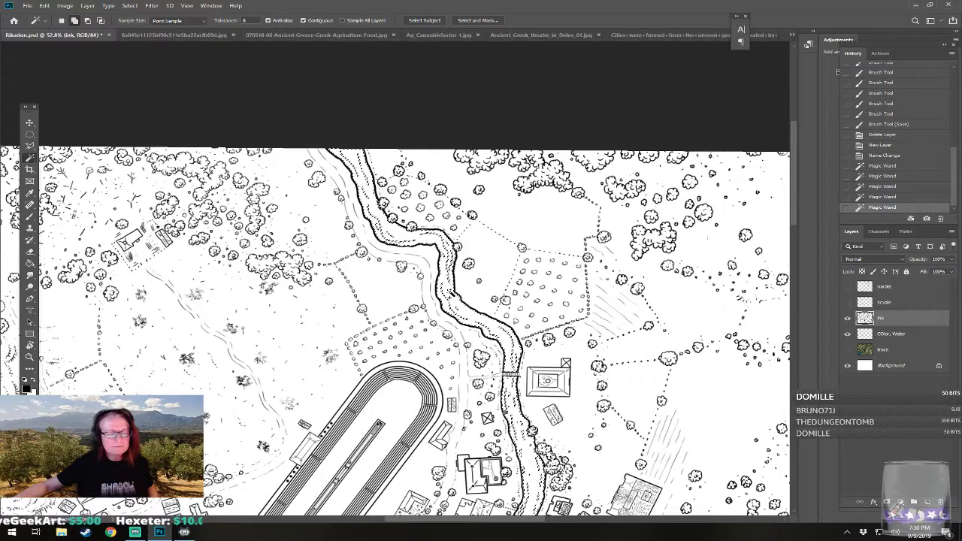
- Expand the water selection by 2 pixels and make the "COlor, Water" layer active
{"action": "left_click", "coordinate": [130, 5]}
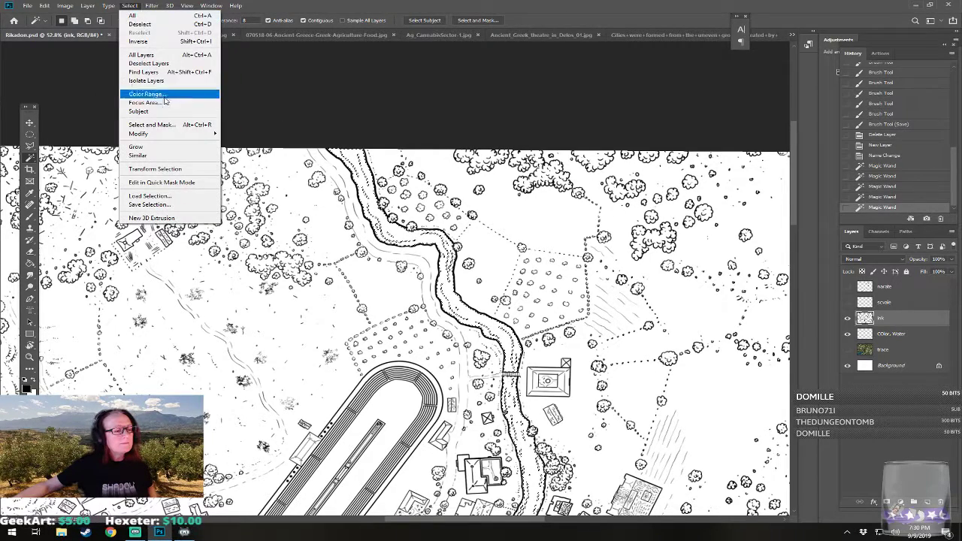
{"action": "mouse_move", "coordinate": [173, 133]}
{"action": "left_click", "coordinate": [233, 152]}
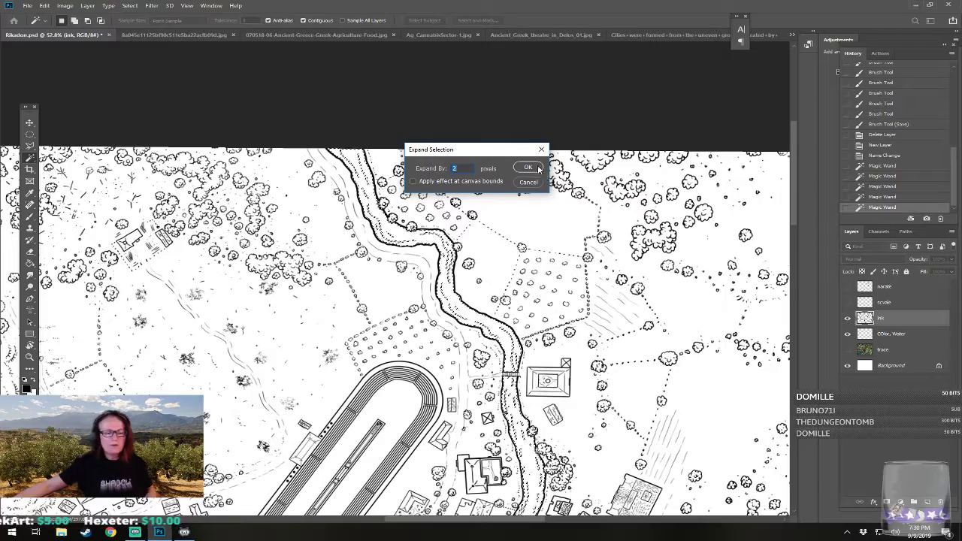
{"action": "key", "text": "Return"}
{"action": "scroll", "coordinate": [547, 202], "scroll_direction": "down", "scroll_amount": 5}
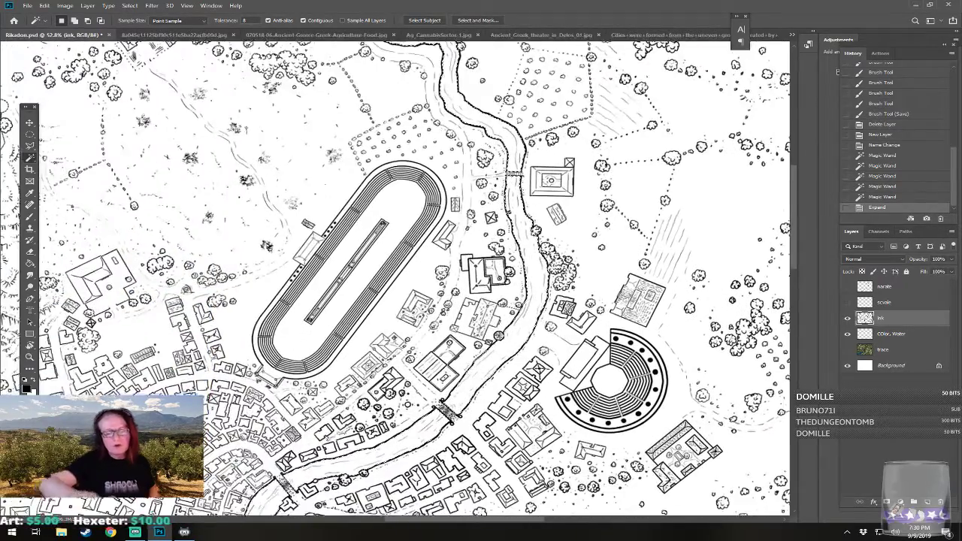
{"action": "left_click", "coordinate": [898, 336]}
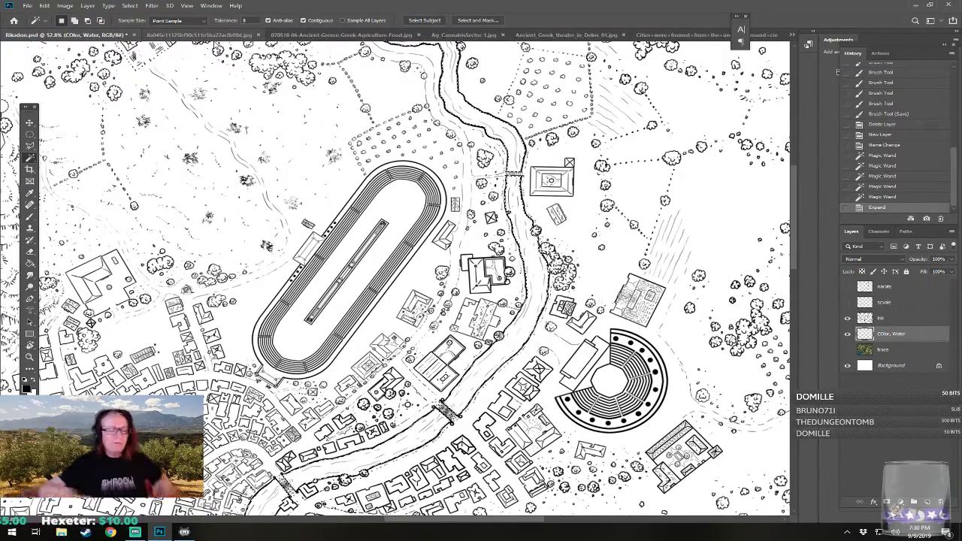
{"action": "key", "text": "ctrl+minus"}
{"action": "scroll", "coordinate": [662, 128], "scroll_direction": "down", "scroll_amount": 3}
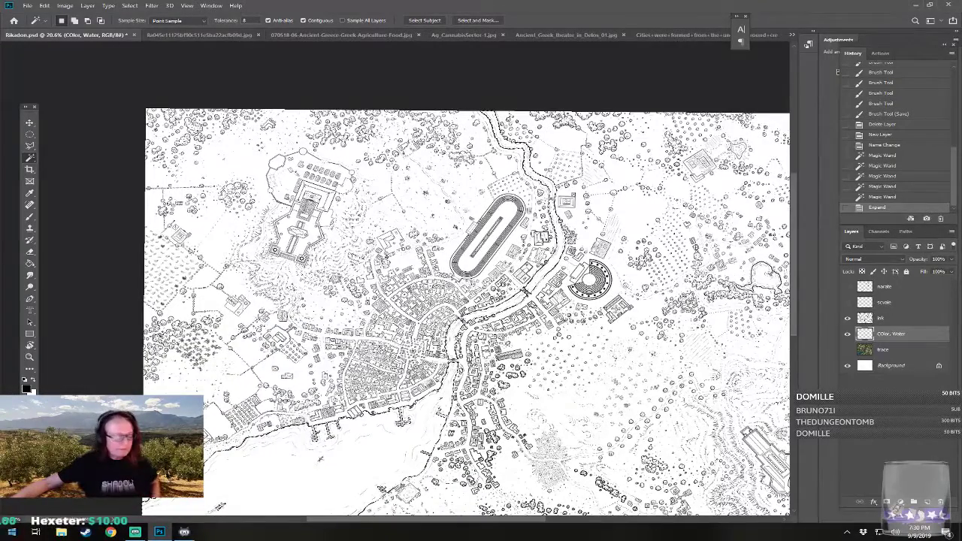
- Switch to Chrome, search Google Images for "mediteranean sea" and enlarge the Phys.org photo of a rocky turquoise coast
{"action": "left_click", "coordinate": [111, 532]}
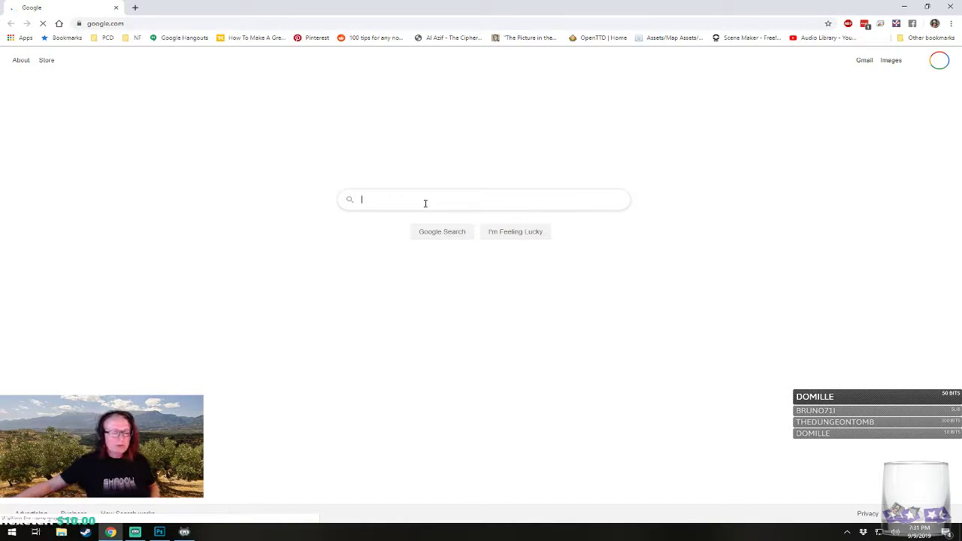
{"action": "left_click", "coordinate": [424, 203]}
{"action": "type", "text": "med"}
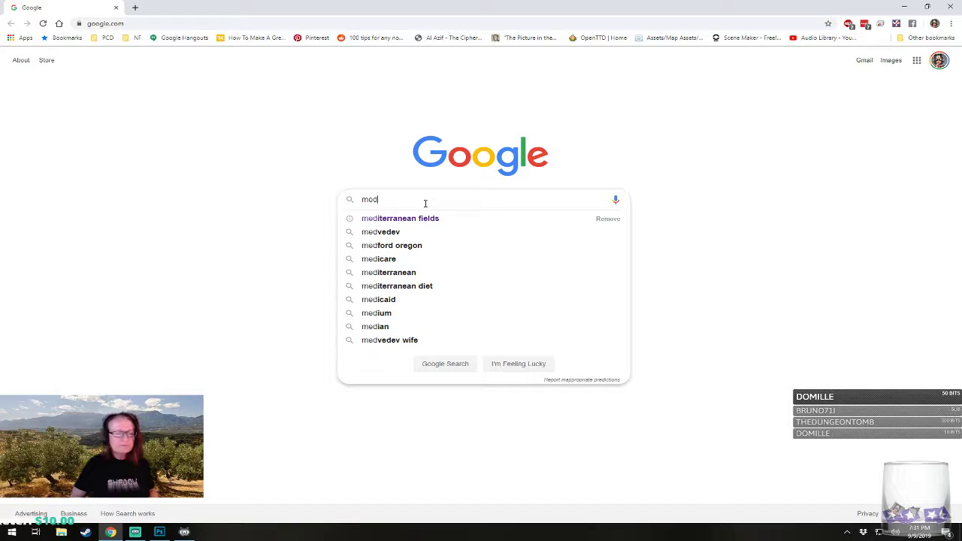
{"action": "type", "text": "i"}
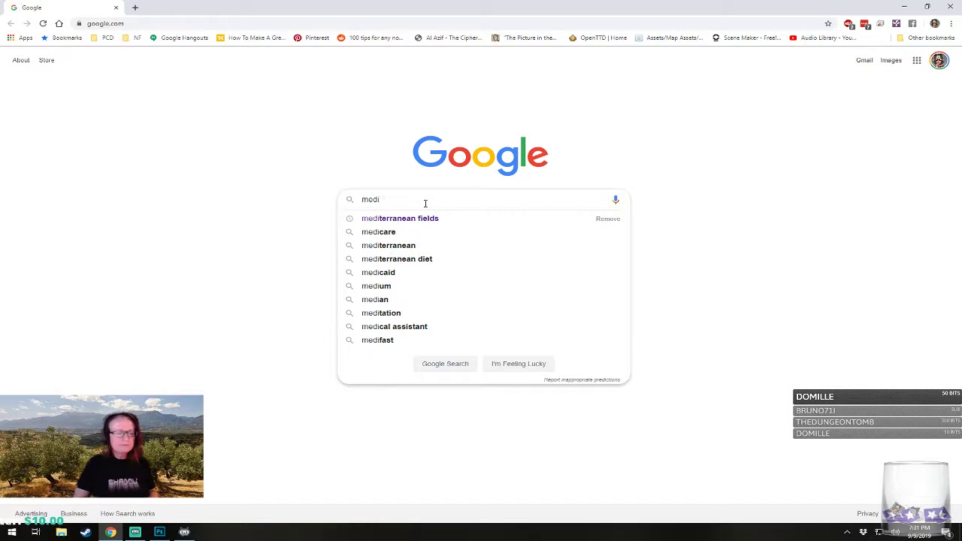
{"action": "type", "text": "teranoan"}
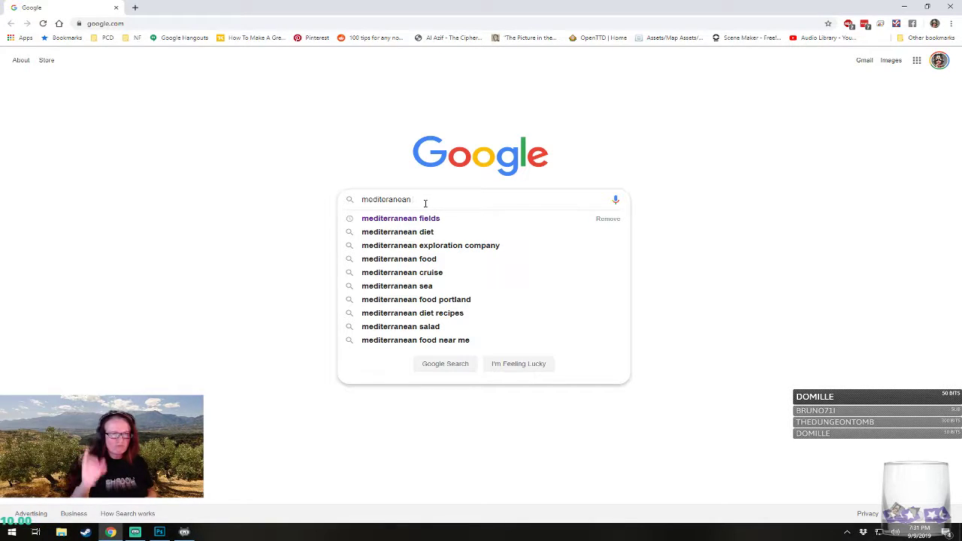
{"action": "type", "text": "sea"}
{"action": "key", "text": "Return"}
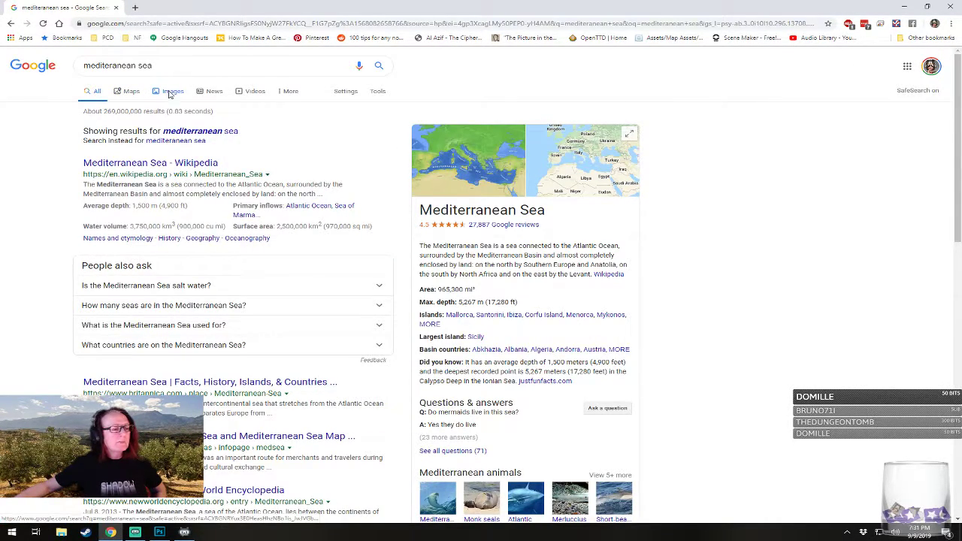
{"action": "left_click", "coordinate": [171, 94]}
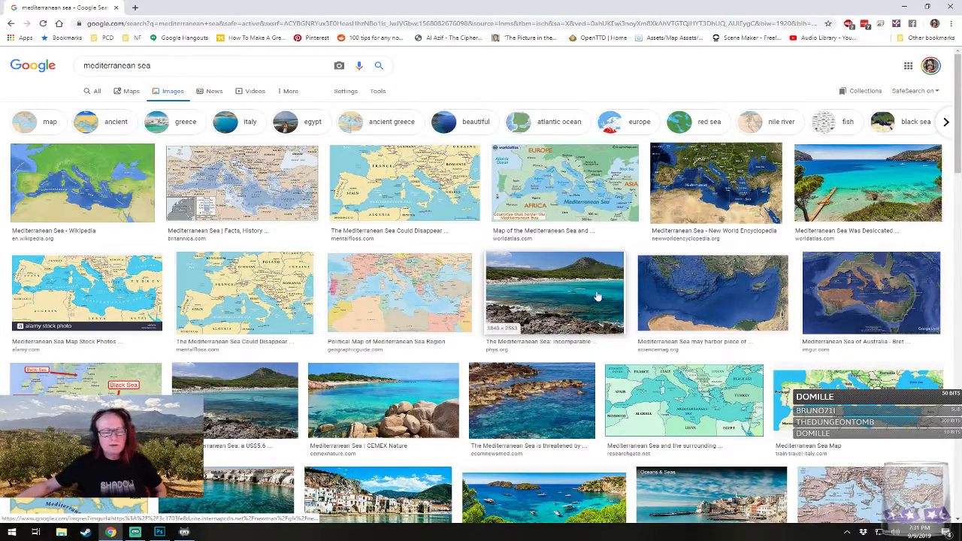
{"action": "left_click", "coordinate": [595, 291]}
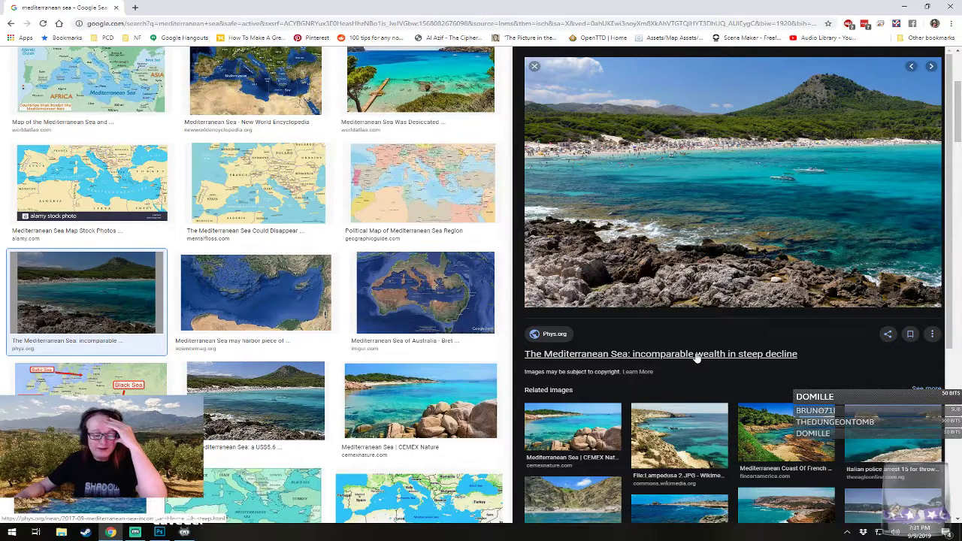
- Browse the related turquoise coast photos, from CEMEX Nature through Reader's Digest to the Ayia Napa rock arch, and close the image preview
{"action": "left_click", "coordinate": [598, 429]}
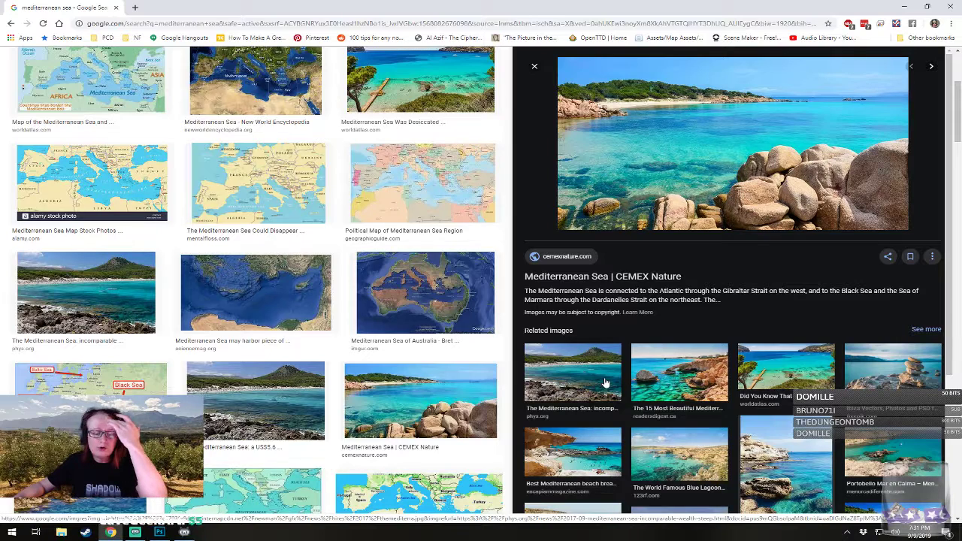
{"action": "left_click", "coordinate": [697, 382]}
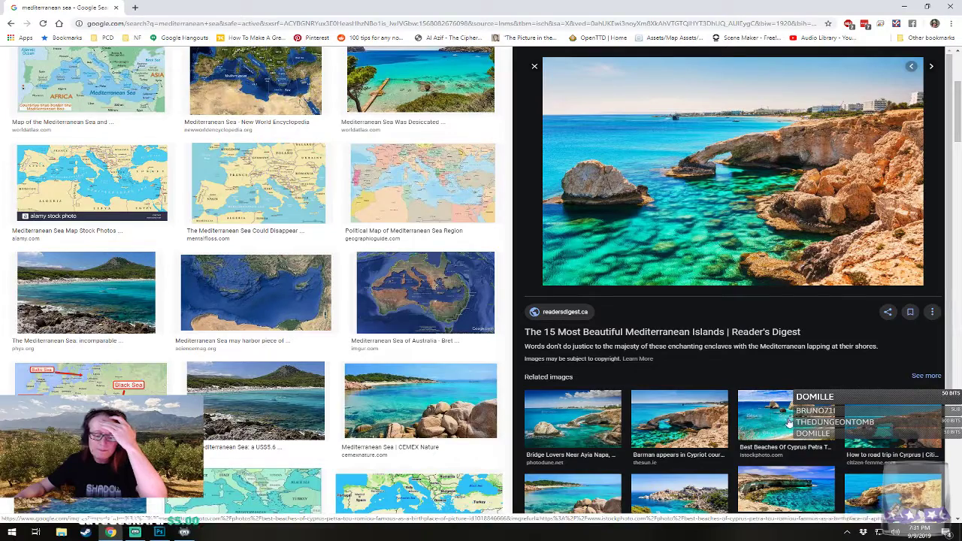
{"action": "left_click", "coordinate": [590, 422]}
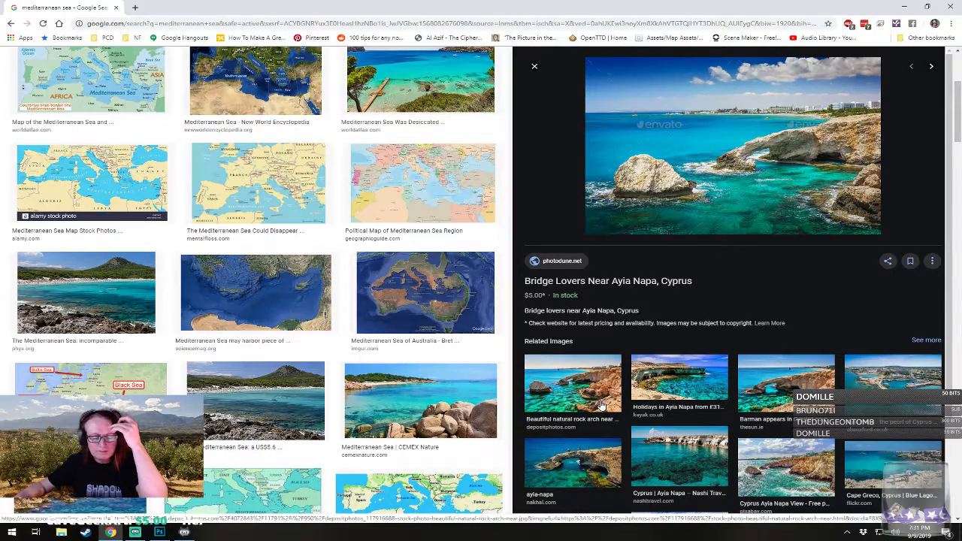
{"action": "scroll", "coordinate": [602, 405], "scroll_direction": "down", "scroll_amount": 2}
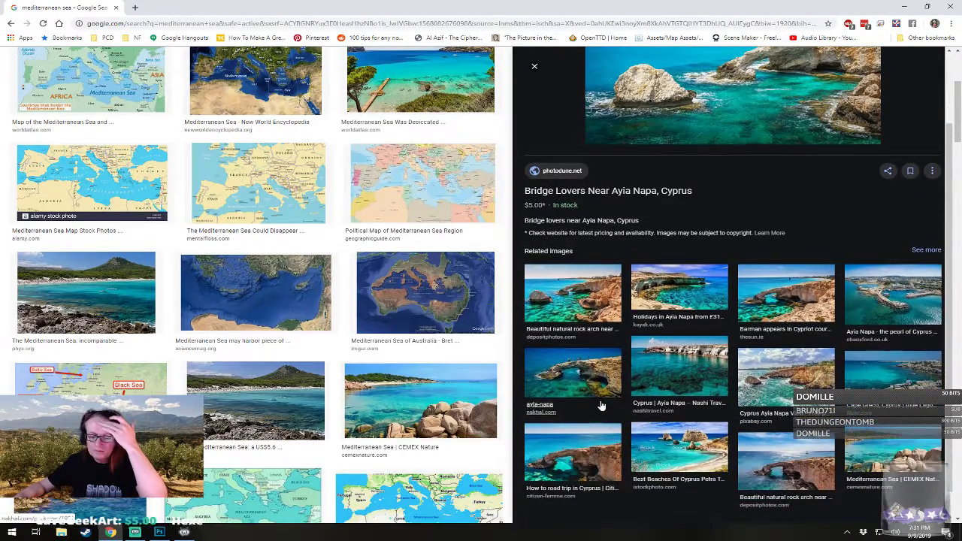
{"action": "scroll", "coordinate": [601, 406], "scroll_direction": "up", "scroll_amount": 2}
{"action": "scroll", "coordinate": [601, 406], "scroll_direction": "up", "scroll_amount": 1}
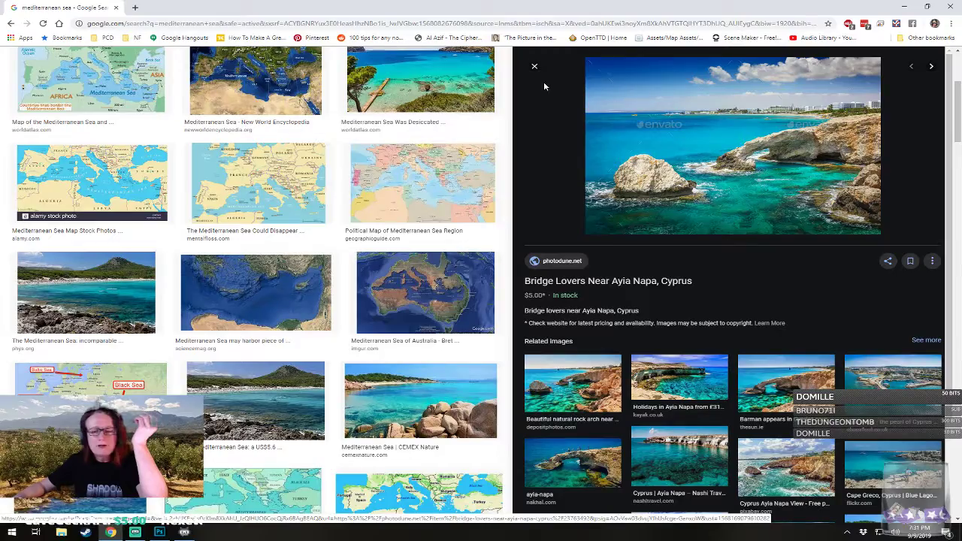
{"action": "left_click", "coordinate": [532, 64]}
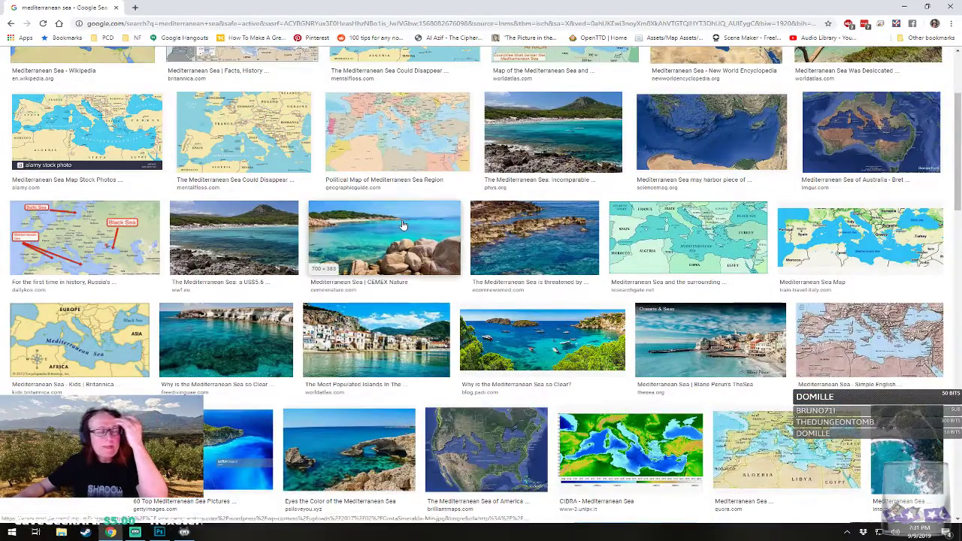
- Open the Phys.org beach photo from the Mediterranean Sea image results and copy the image
{"action": "scroll", "coordinate": [402, 222], "scroll_direction": "up", "scroll_amount": 2}
{"action": "left_click", "coordinate": [543, 267]}
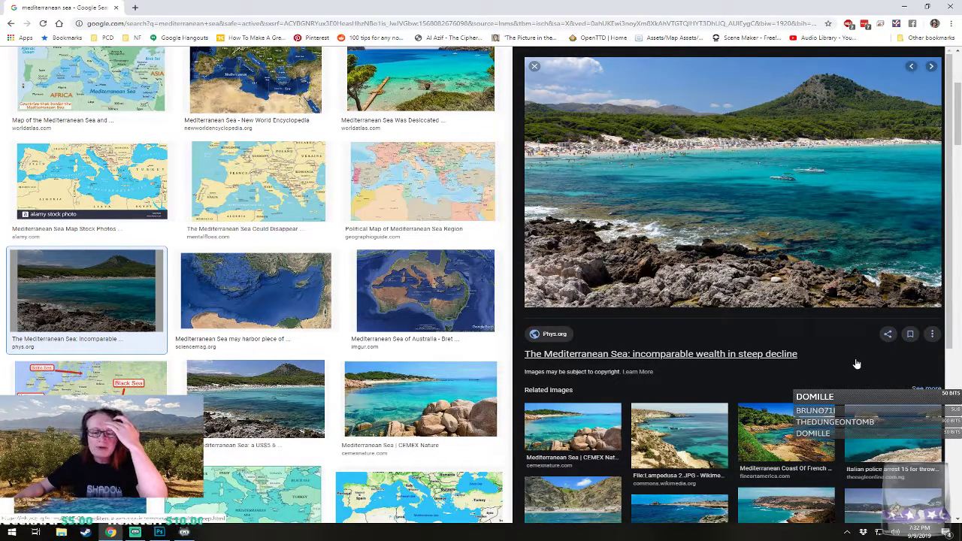
{"action": "right_click", "coordinate": [721, 199]}
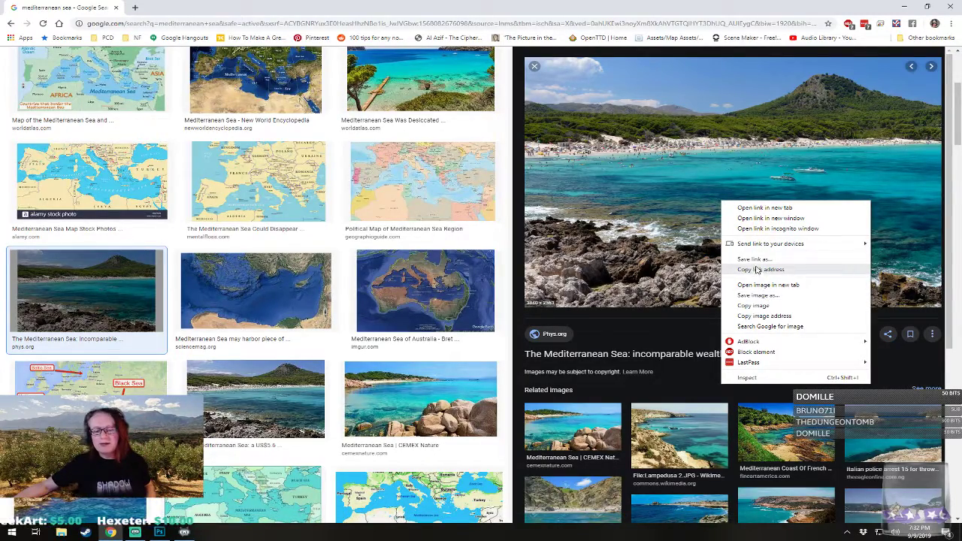
{"action": "left_click", "coordinate": [760, 305]}
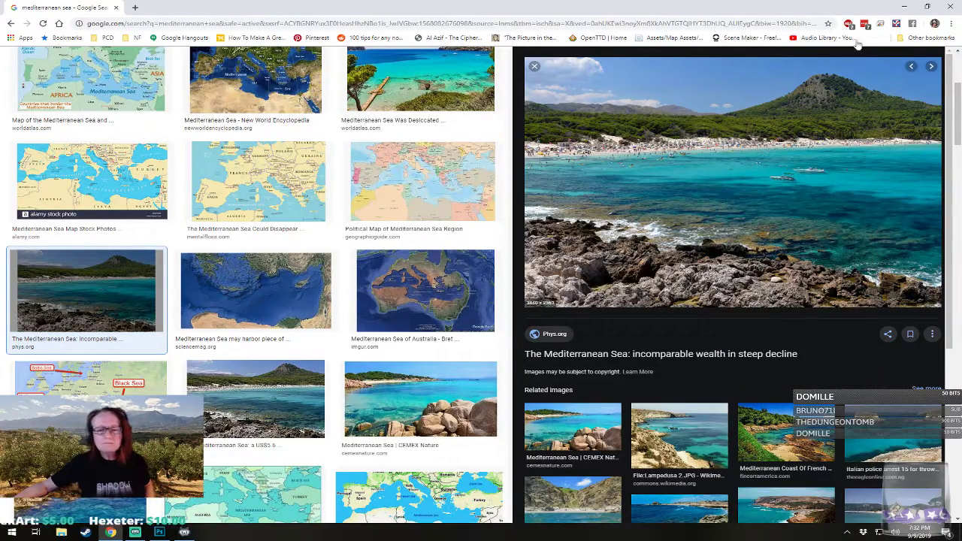
- Switch to Photoshop, create a 3840 x 2563 pixel document from the Clipboard preset, and paste the copied photo
{"action": "left_click", "coordinate": [905, 7]}
{"action": "left_click", "coordinate": [27, 5]}
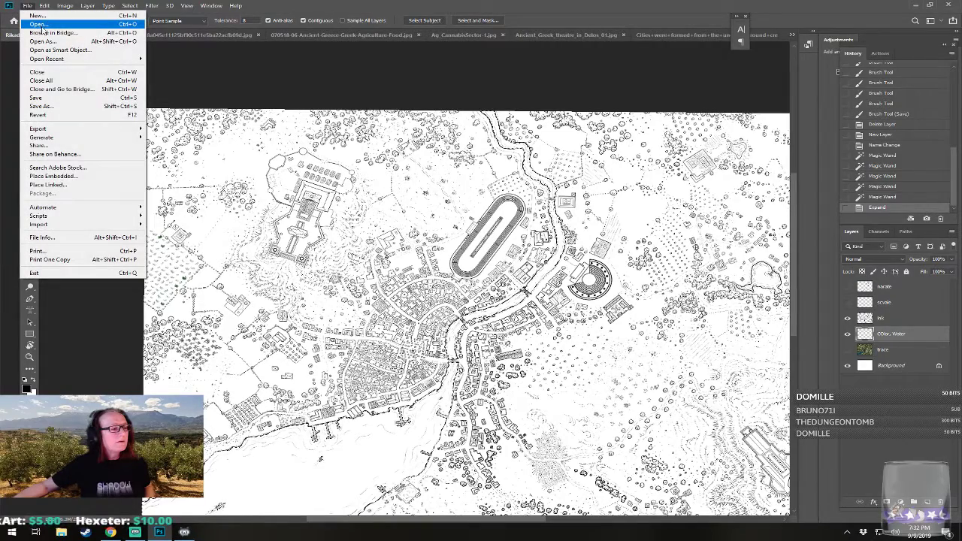
{"action": "left_click", "coordinate": [43, 16]}
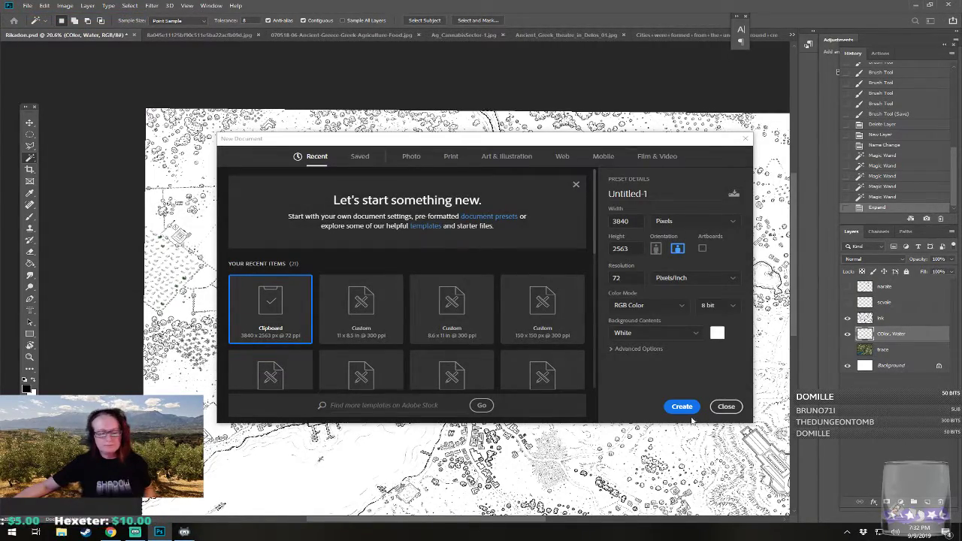
{"action": "left_click", "coordinate": [682, 406]}
{"action": "key", "text": "ctrl+v"}
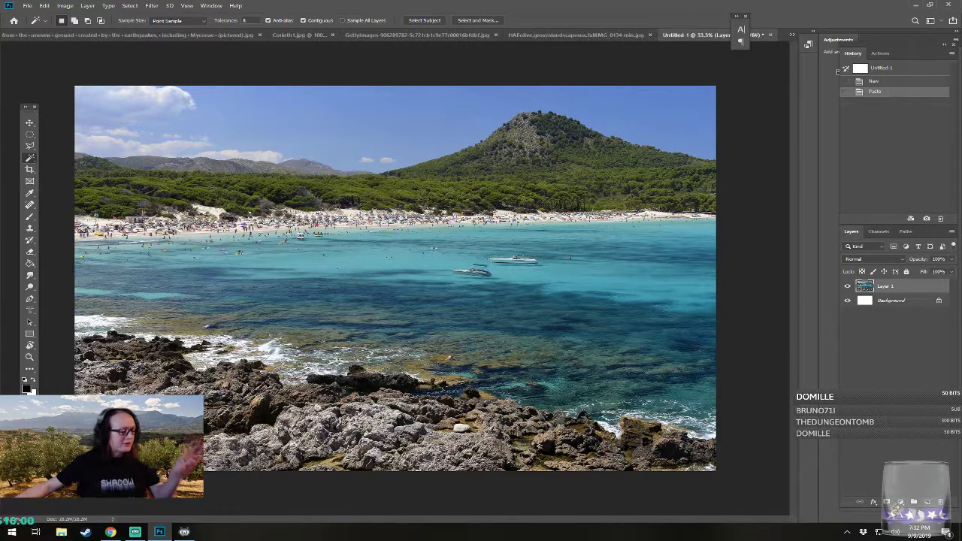
- Set the foreground color to the turquoise sampled from the bright shallow water in the pasted photo
{"action": "left_click", "coordinate": [28, 390]}
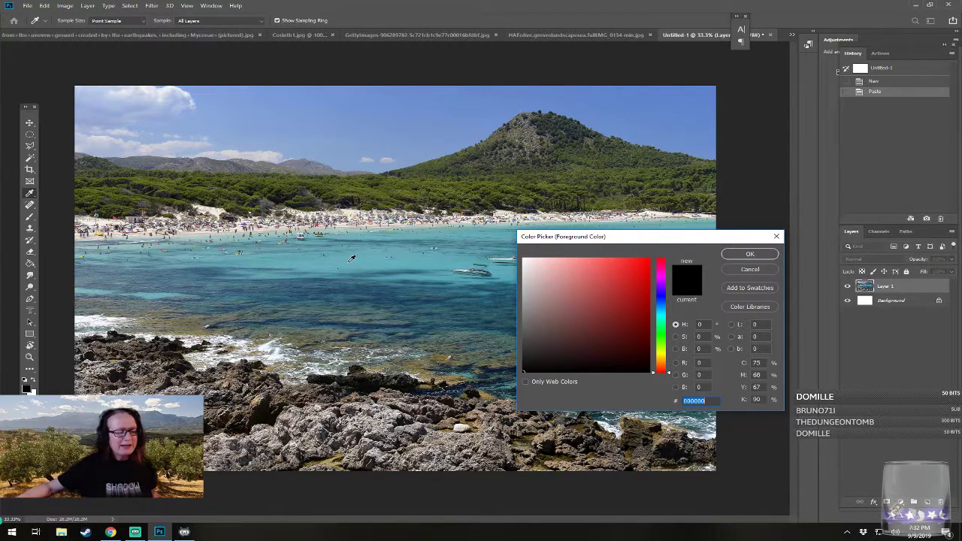
{"action": "left_click", "coordinate": [350, 259]}
{"action": "left_click", "coordinate": [749, 254]}
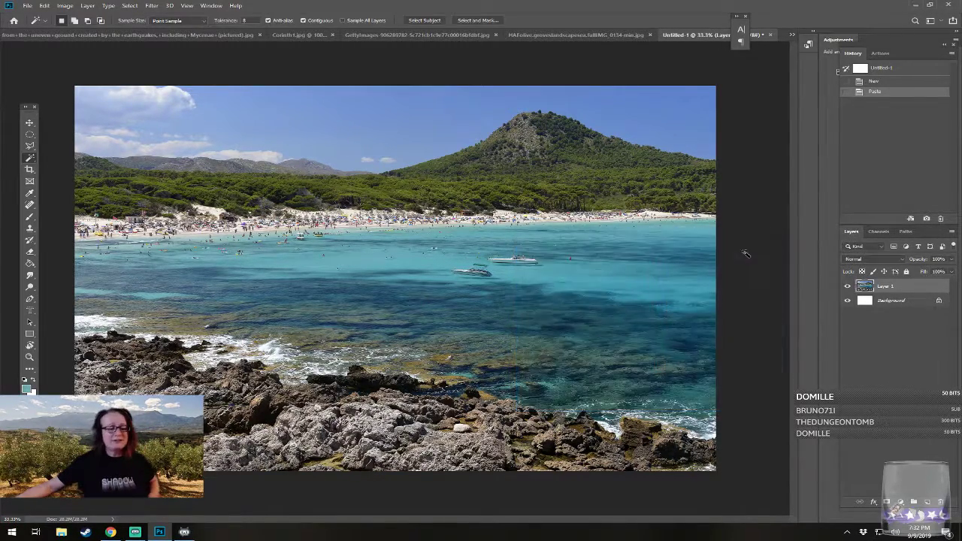
- Return to Rikadon.psd and fill the selected sea and river area on the COlor, Water layer with the turquoise foreground color
{"action": "left_click", "coordinate": [217, 6]}
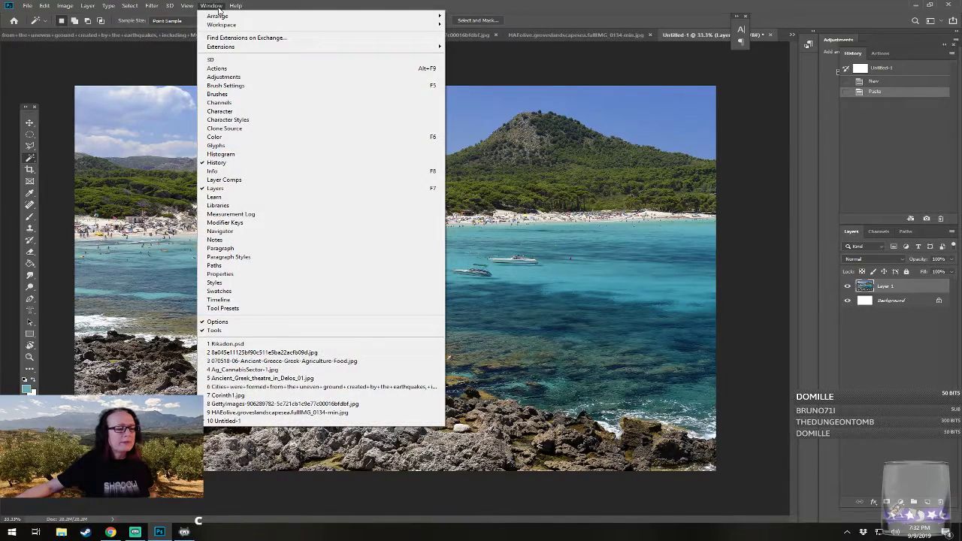
{"action": "left_click", "coordinate": [254, 344]}
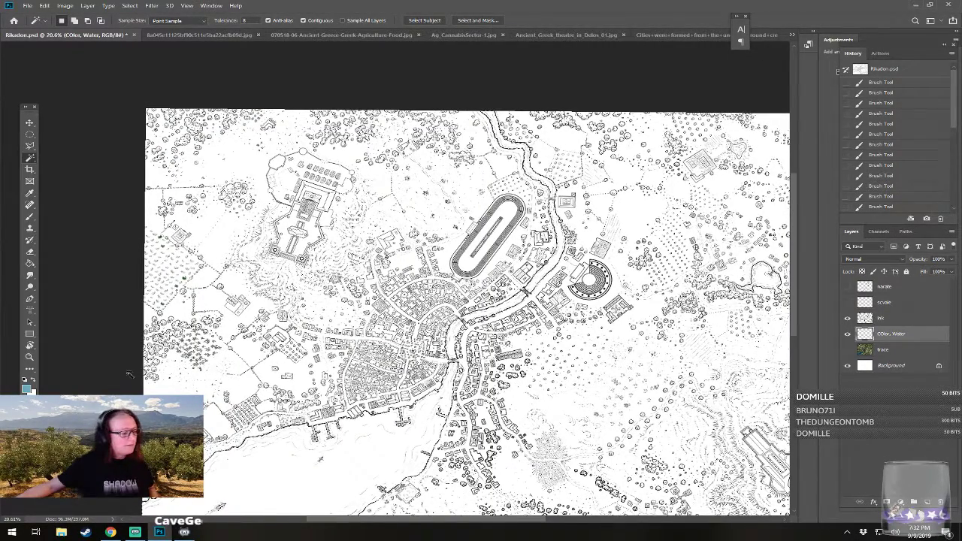
{"action": "left_click", "coordinate": [30, 264]}
{"action": "left_click", "coordinate": [327, 482]}
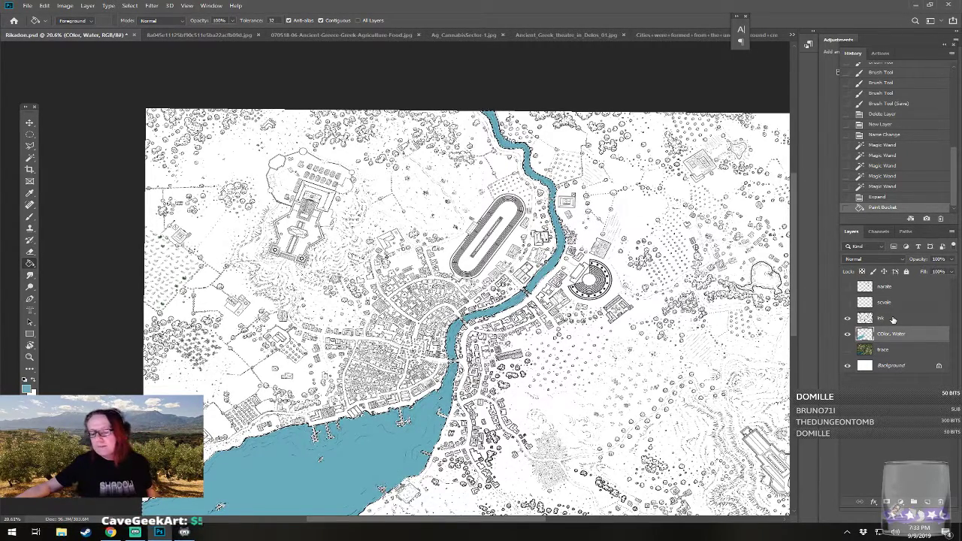
- Add a layer named "Color, Land" directly above the COlor, Water layer and invert the water selection
{"action": "left_click", "coordinate": [893, 320]}
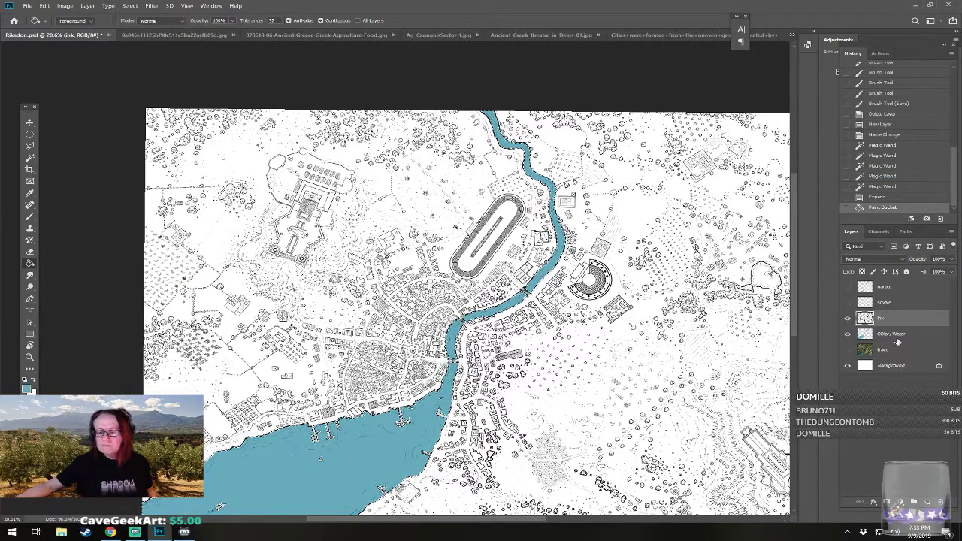
{"action": "left_click", "coordinate": [899, 338]}
{"action": "left_click", "coordinate": [927, 502]}
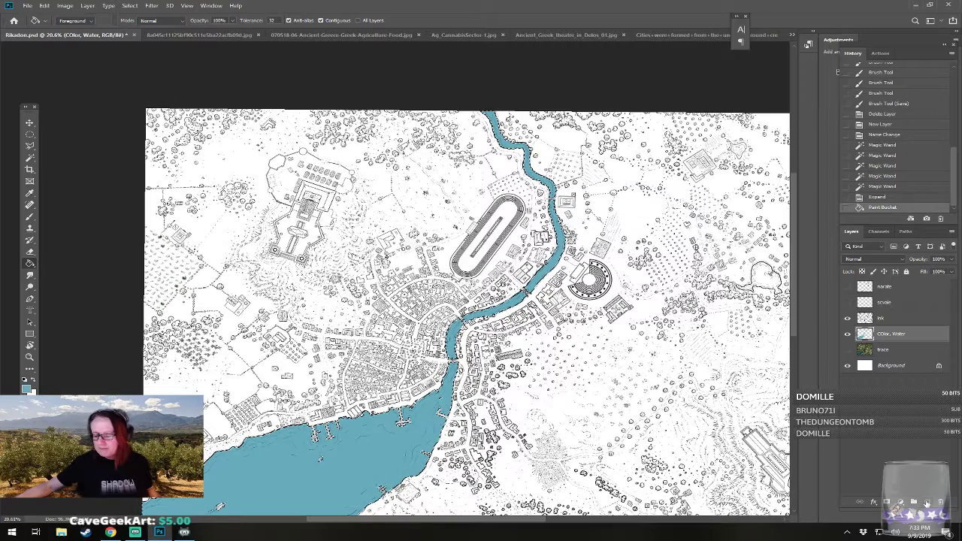
{"action": "double_click", "coordinate": [888, 337]}
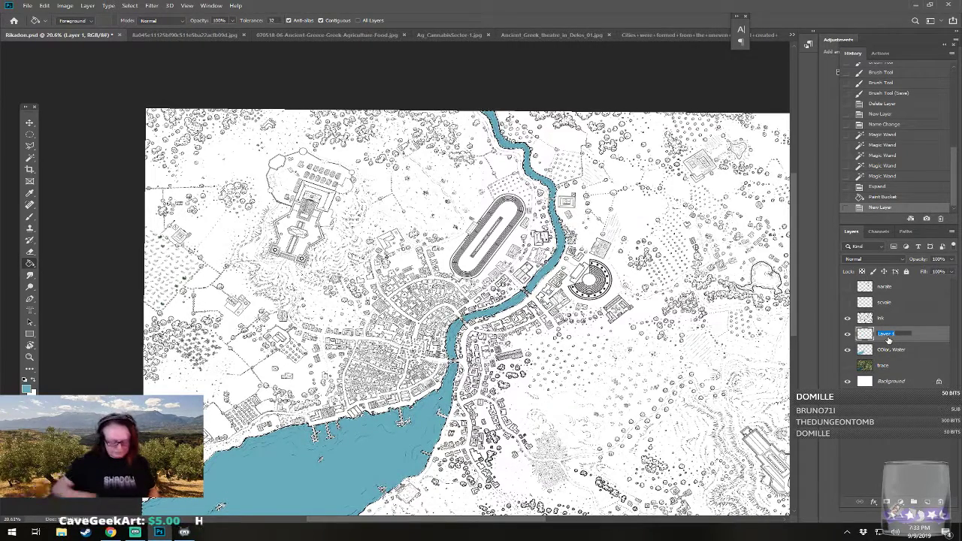
{"action": "type", "text": "Color, Land"}
{"action": "key", "text": "Return"}
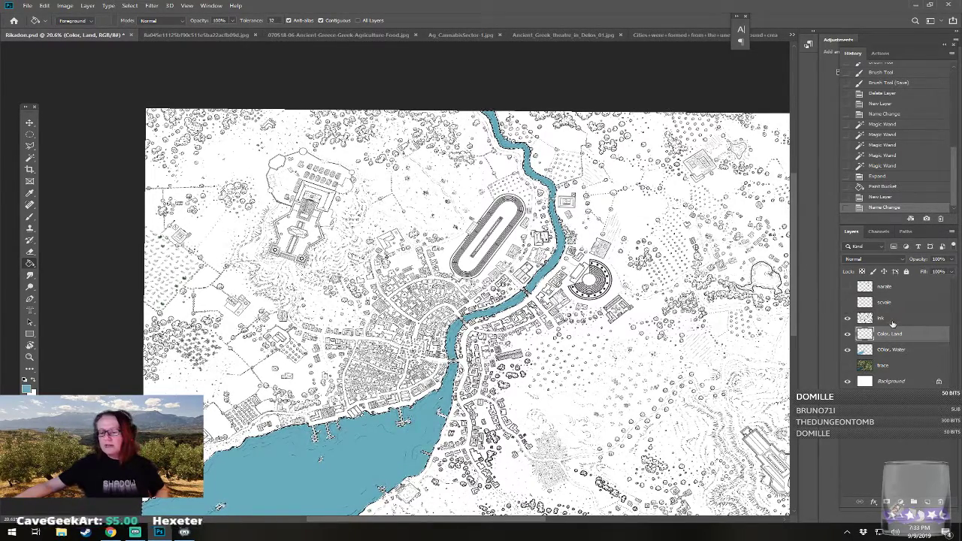
{"action": "key", "text": "ctrl+shift+i"}
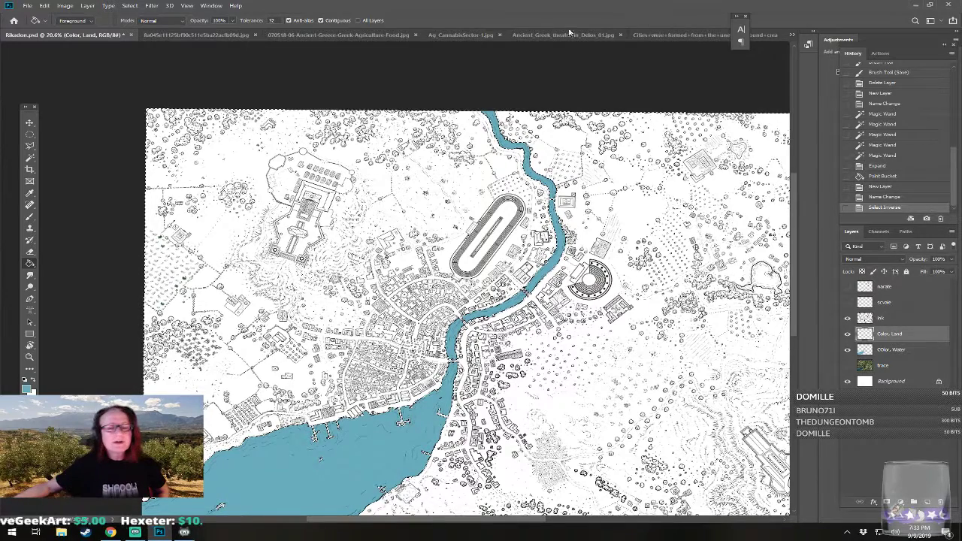
- Review the olive grove, farmland, Delos theatre and Mycenae reference photos, and close the Mycenae photo
{"action": "left_click", "coordinate": [220, 37]}
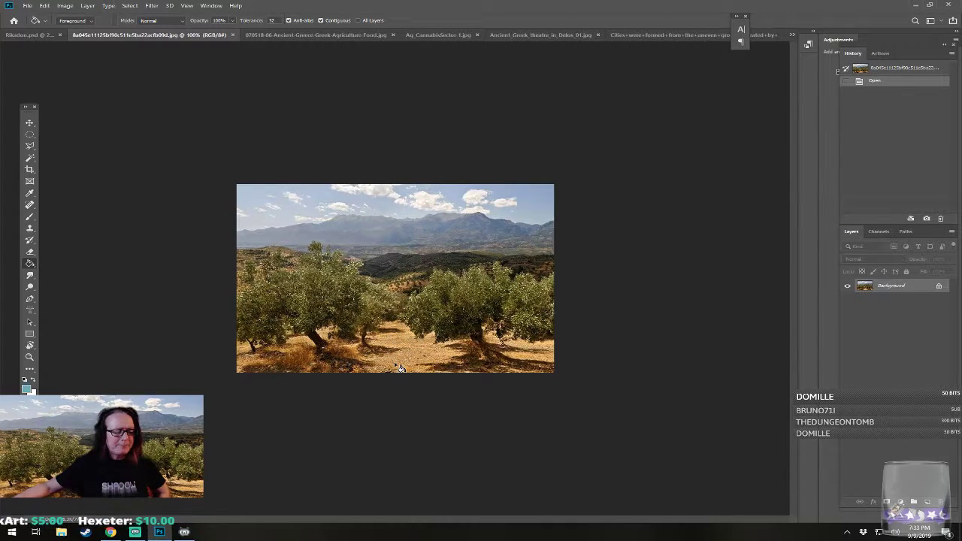
{"action": "left_click", "coordinate": [260, 34]}
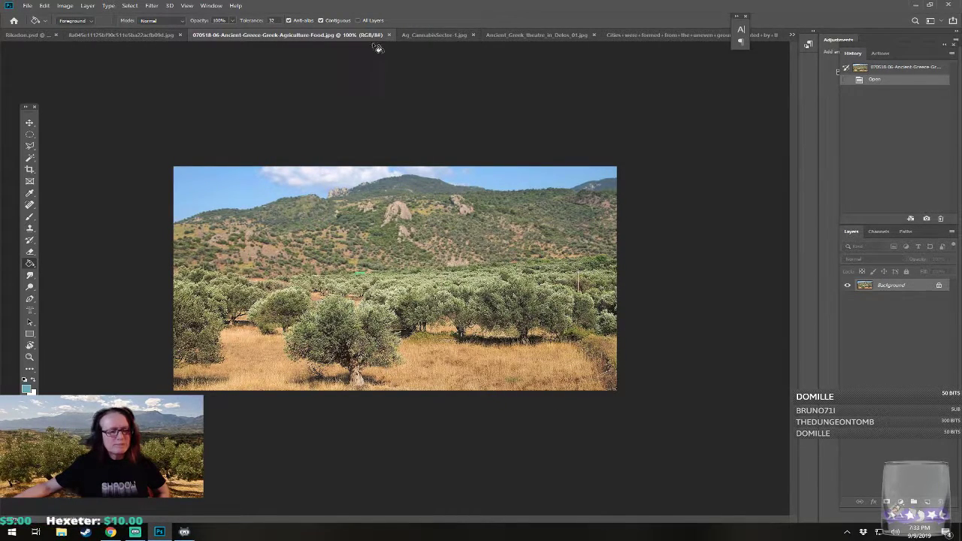
{"action": "left_click", "coordinate": [418, 35]}
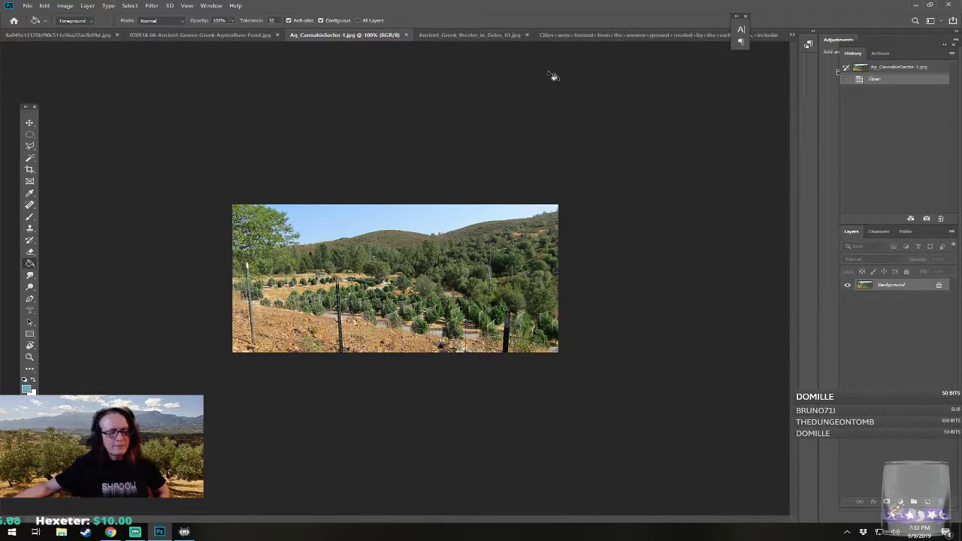
{"action": "left_click", "coordinate": [485, 35]}
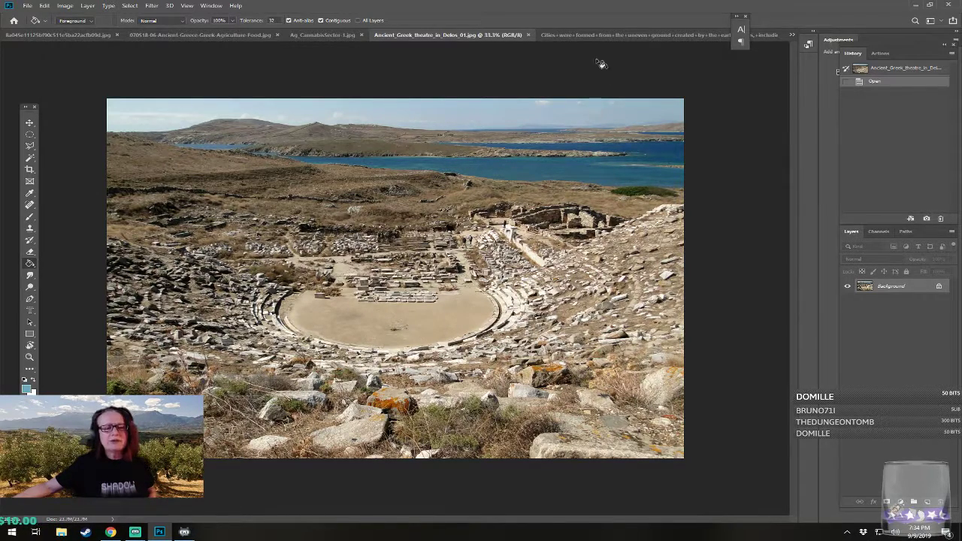
{"action": "left_click", "coordinate": [594, 35]}
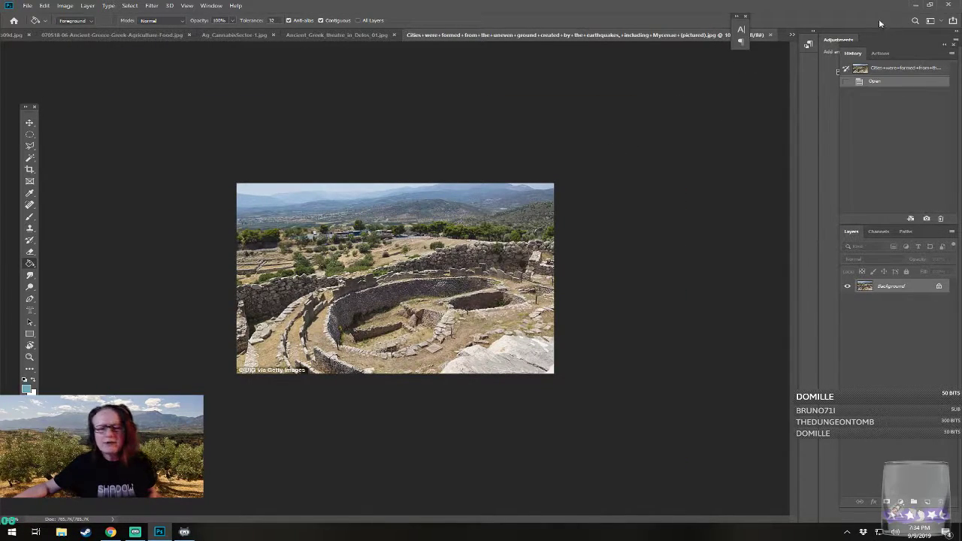
{"action": "left_click", "coordinate": [771, 37]}
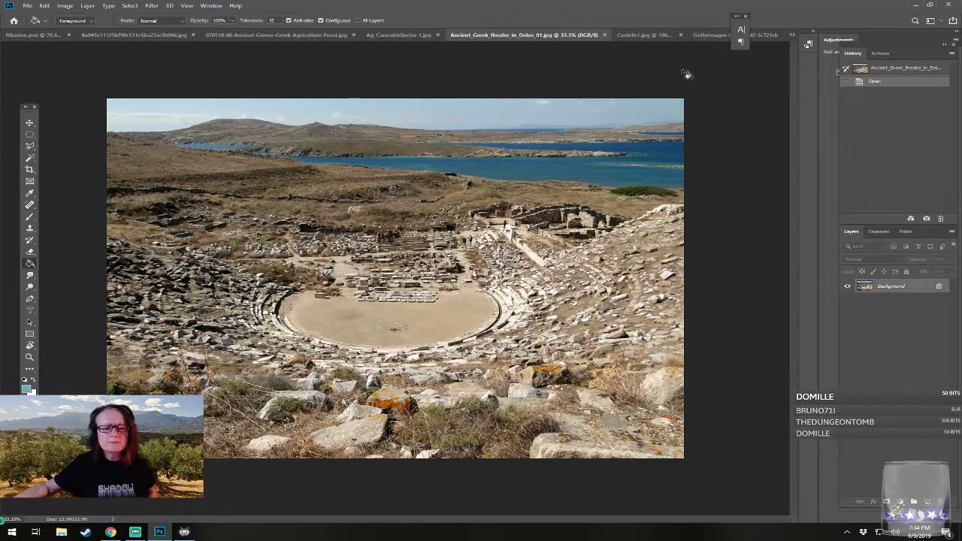
- View Corinth1.jpg and the GettyImages temple ruins photo, and close the GettyImages photo
{"action": "left_click", "coordinate": [647, 37]}
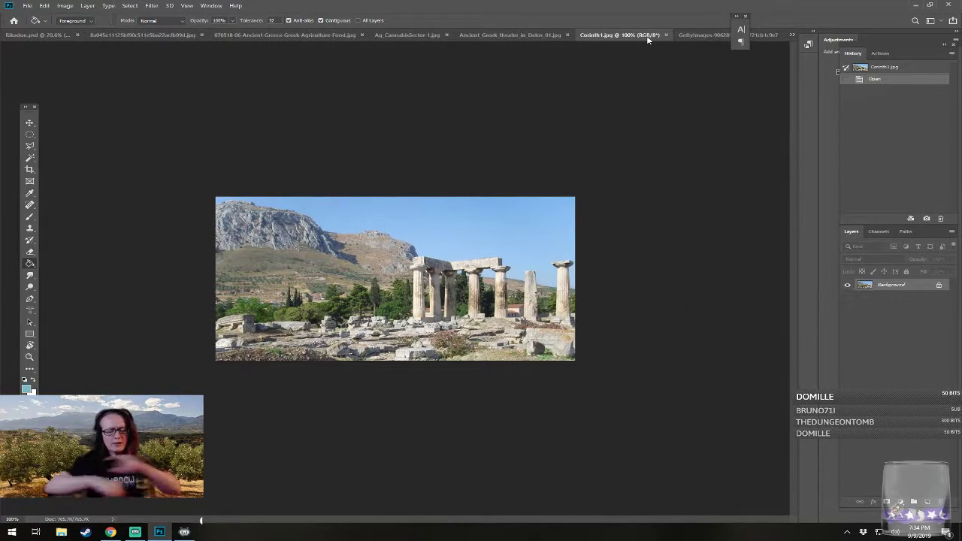
{"action": "left_click", "coordinate": [693, 36]}
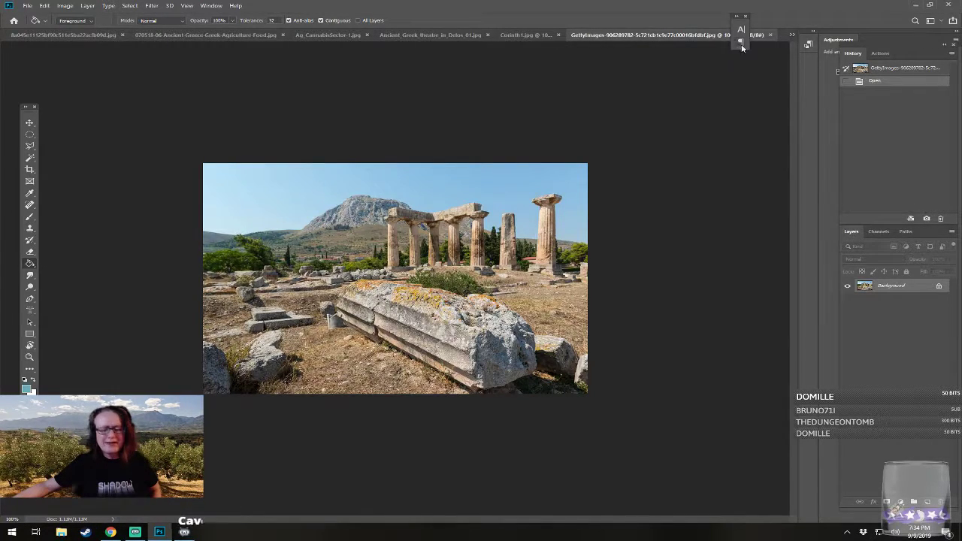
{"action": "left_click", "coordinate": [772, 35]}
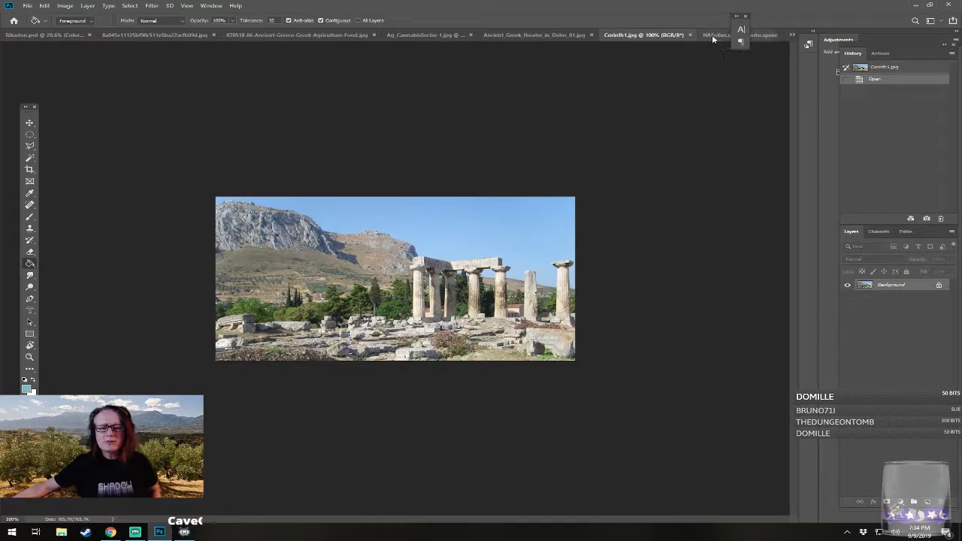
- Examine the ground colors in the remaining reference photos, from the olive grove landscapes to Ancient_Greek_theatre_in_Delos_01.jpg
{"action": "left_click", "coordinate": [741, 35]}
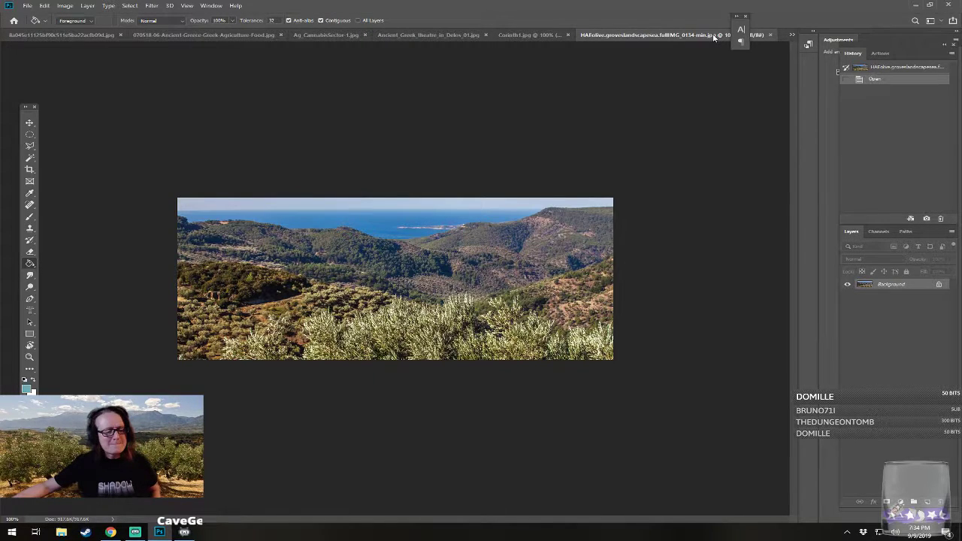
{"action": "left_click", "coordinate": [792, 35]}
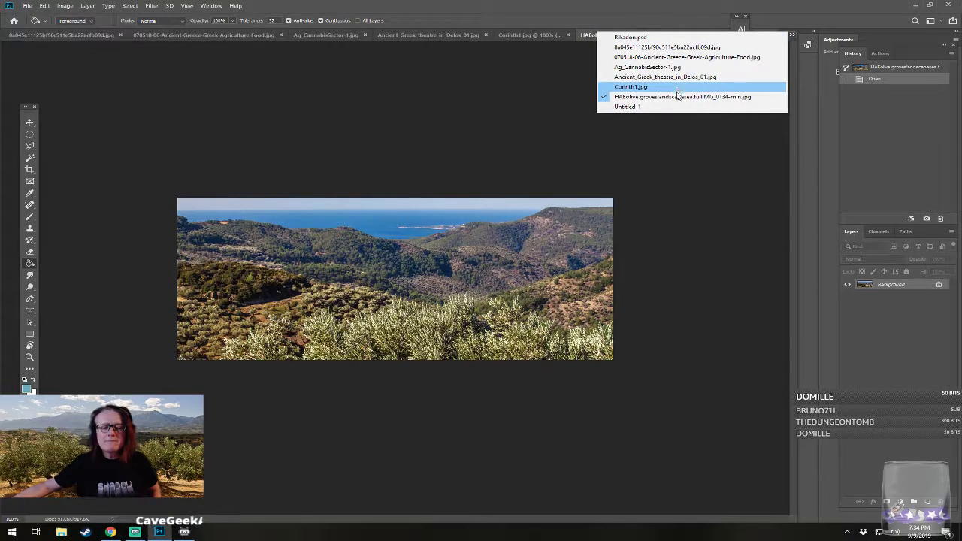
{"action": "left_click", "coordinate": [666, 47]}
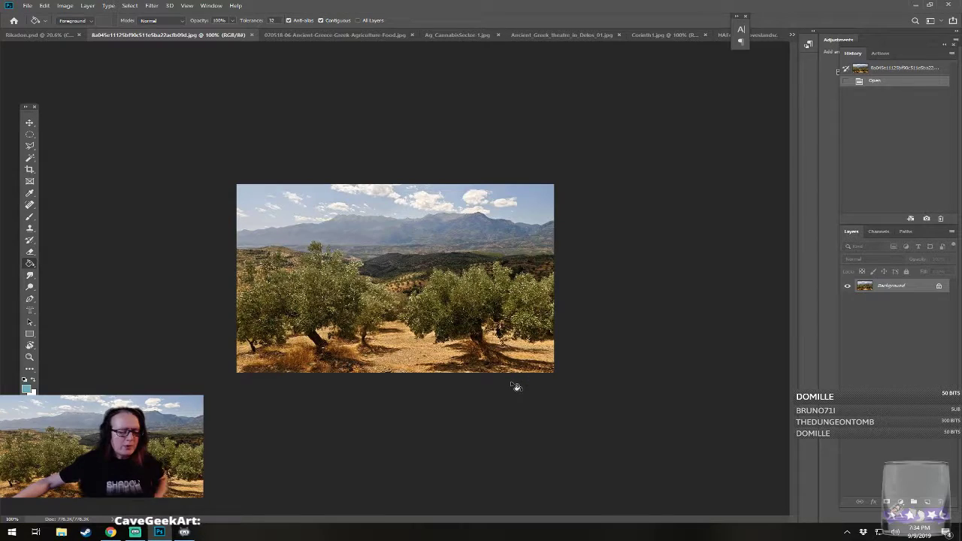
{"action": "left_click", "coordinate": [297, 33]}
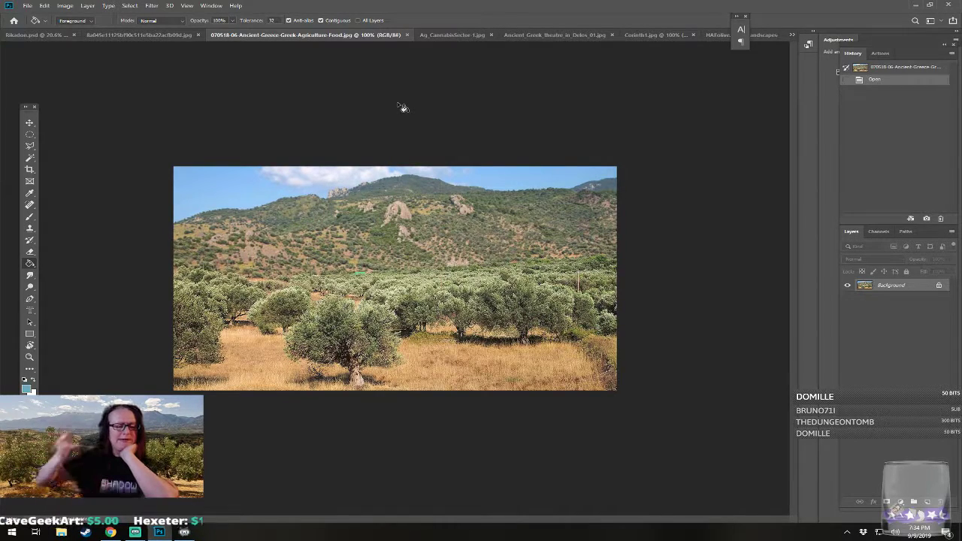
{"action": "left_click", "coordinate": [426, 36]}
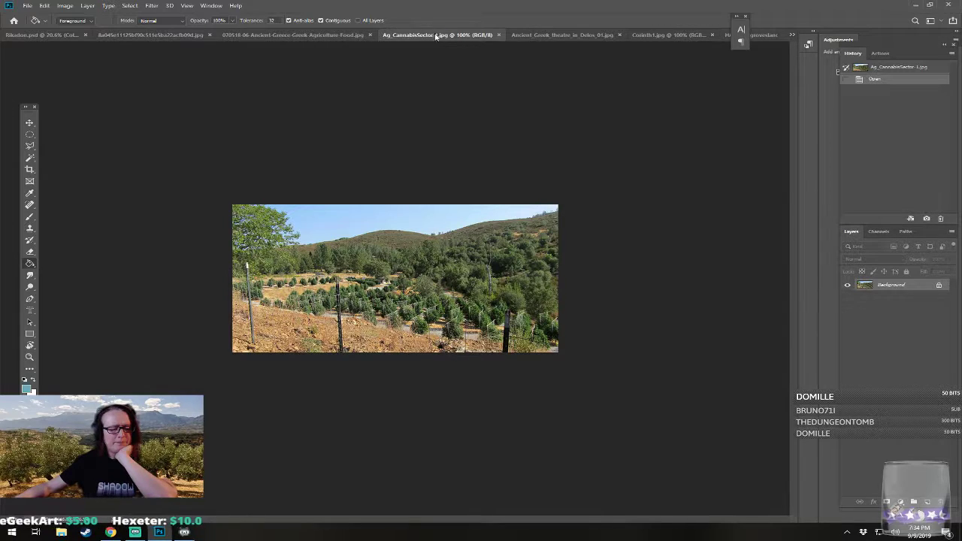
{"action": "left_click", "coordinate": [535, 36]}
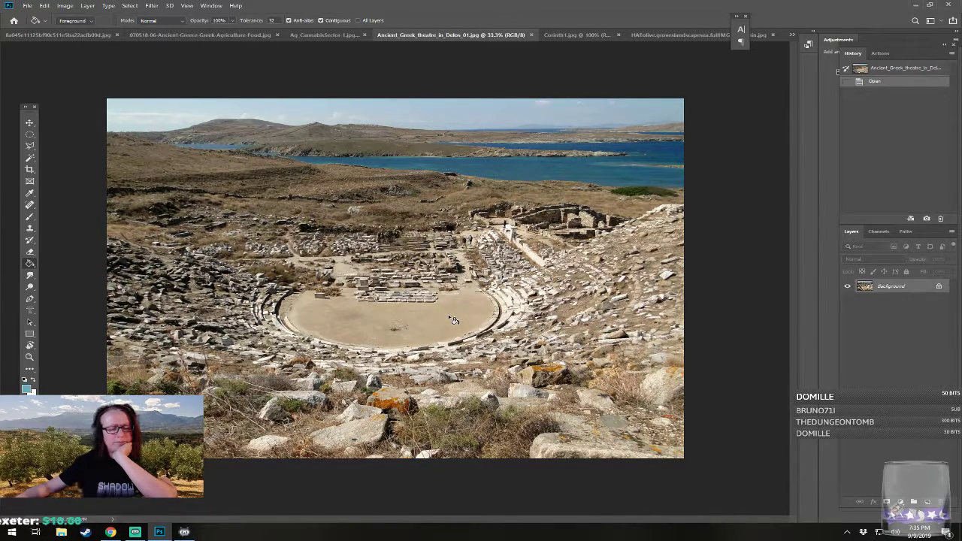
- Sample the dry hillside in the Delos photo, lighten the color to #b69d81 for the foreground, and activate the Paint Bucket tool
{"action": "left_click", "coordinate": [26, 387]}
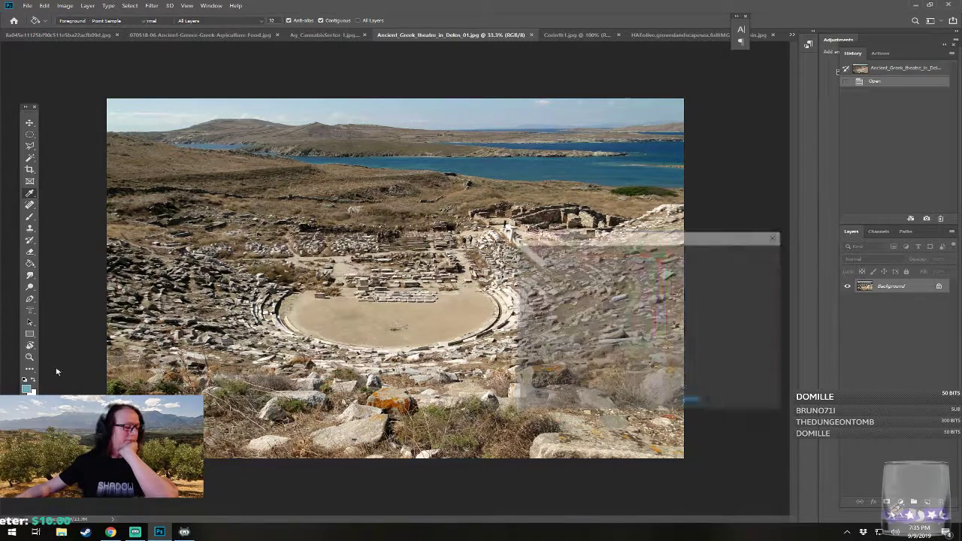
{"action": "left_click", "coordinate": [461, 191]}
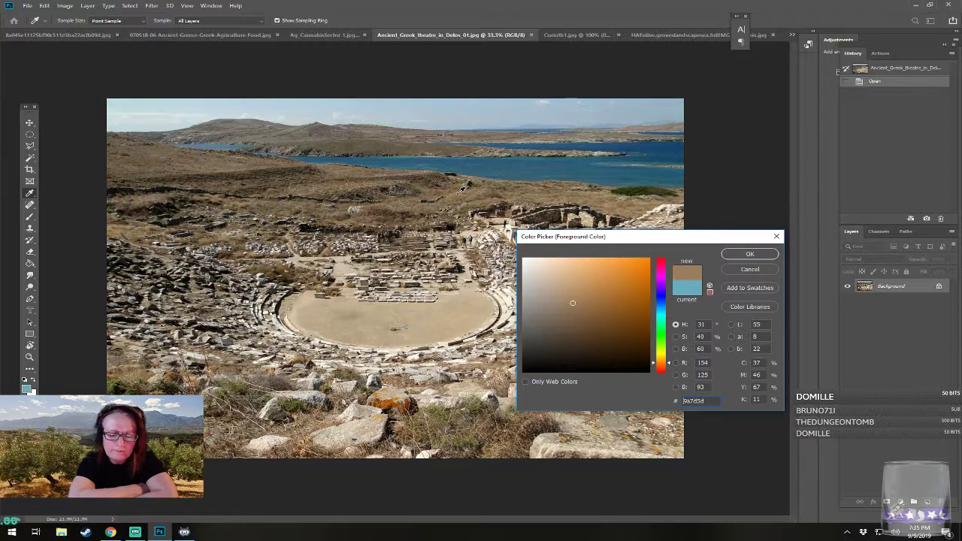
{"action": "left_click", "coordinate": [559, 291]}
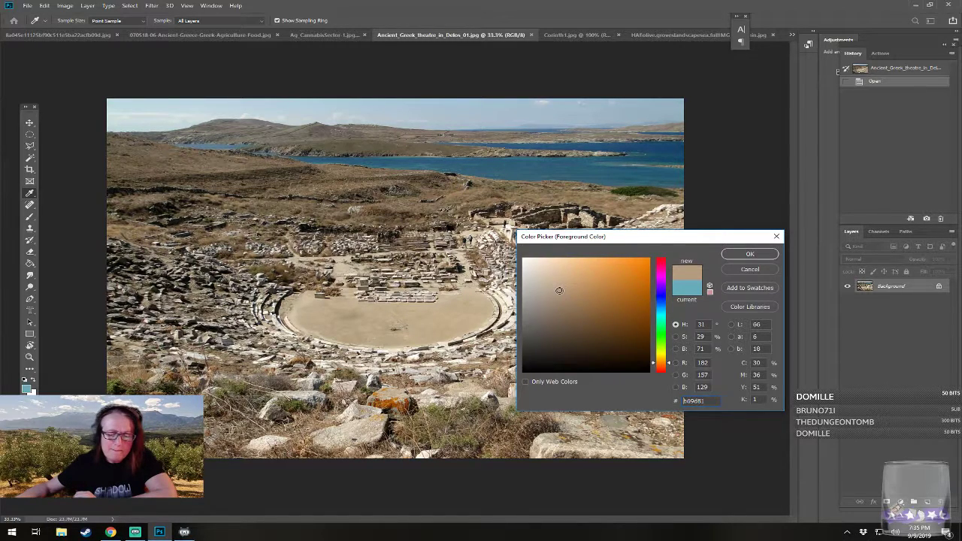
{"action": "left_click", "coordinate": [748, 254]}
{"action": "key", "text": "g"}
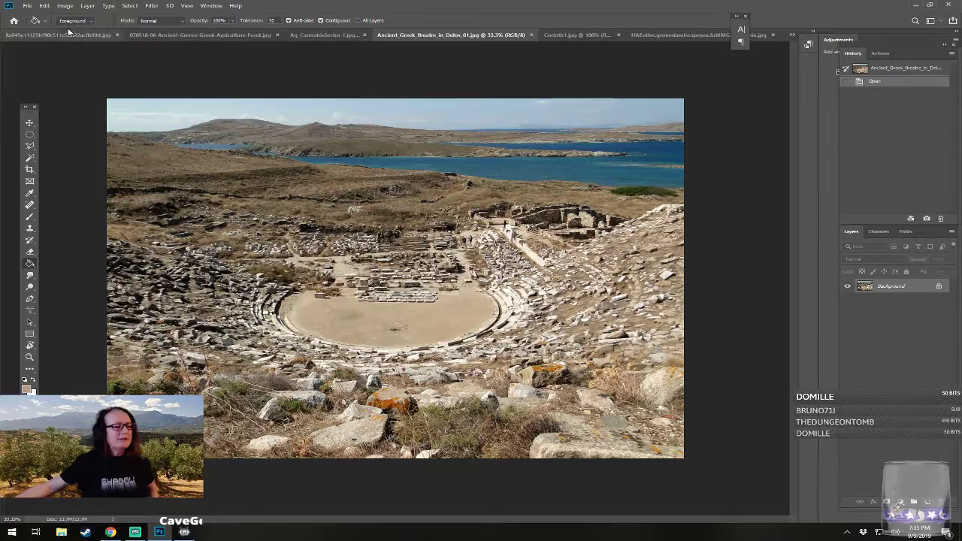
- Return to Rikadon.psd and fill the selected land area with the sampled tan on the Color, Land layer
{"action": "left_click", "coordinate": [216, 6]}
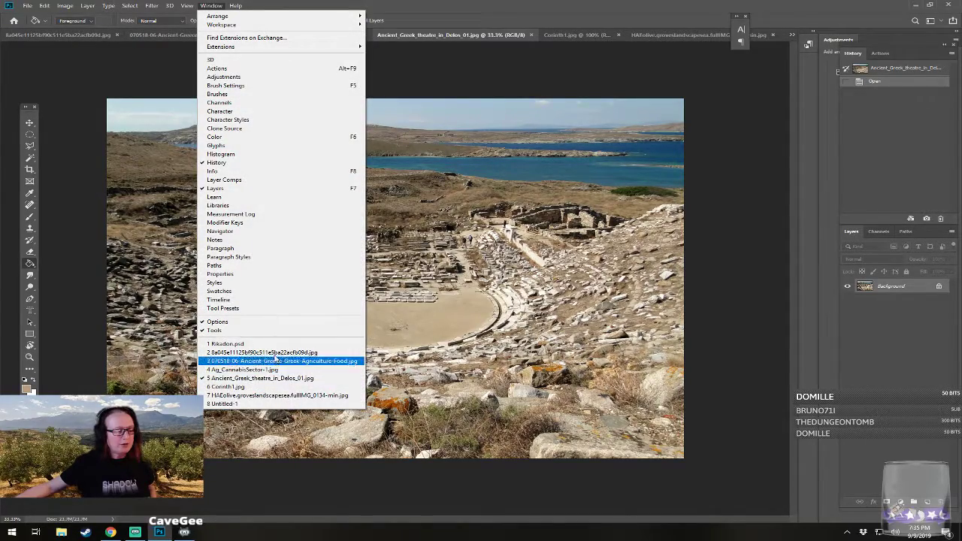
{"action": "left_click", "coordinate": [248, 344]}
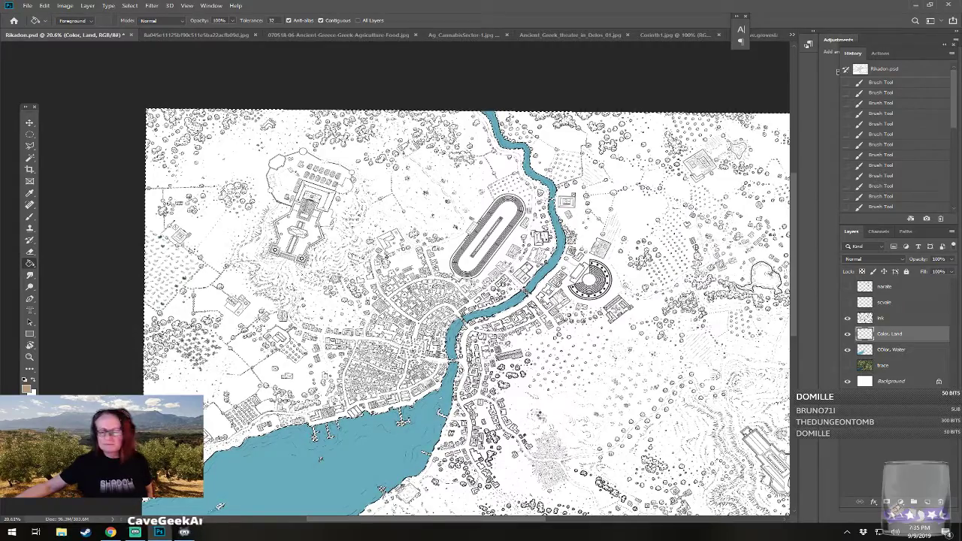
{"action": "left_click", "coordinate": [545, 419]}
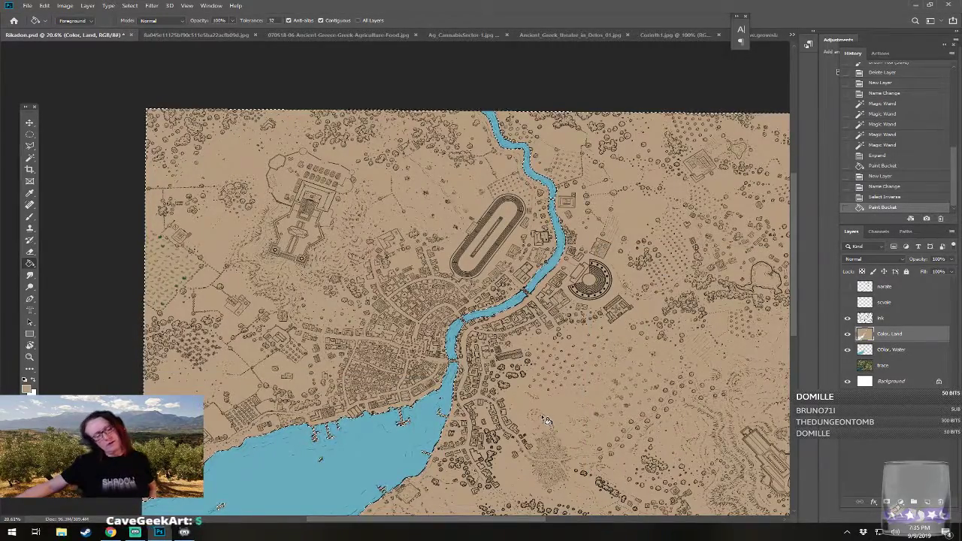
{"action": "left_click_drag", "start_coordinate": [547, 420], "coordinate": [469, 333]}
{"action": "scroll", "coordinate": [395, 278], "scroll_direction": "down", "scroll_amount": 2}
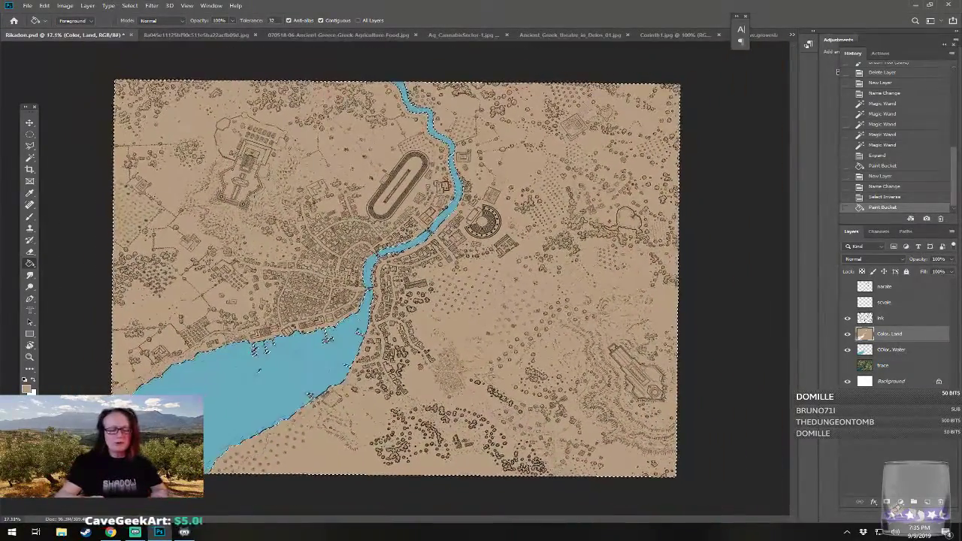
{"action": "scroll", "coordinate": [420, 285], "scroll_direction": "up", "scroll_amount": 2}
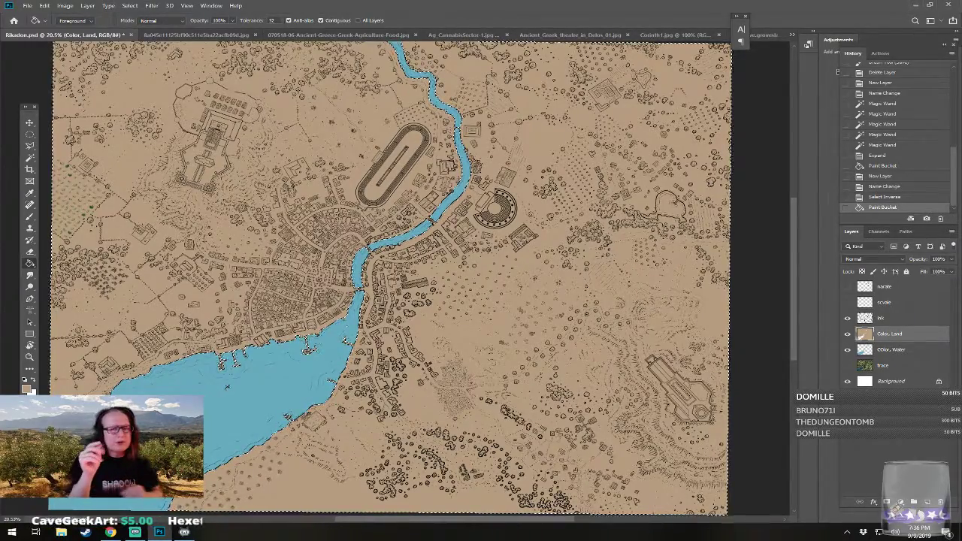
{"action": "scroll", "coordinate": [391, 278], "scroll_direction": "up", "scroll_amount": 1}
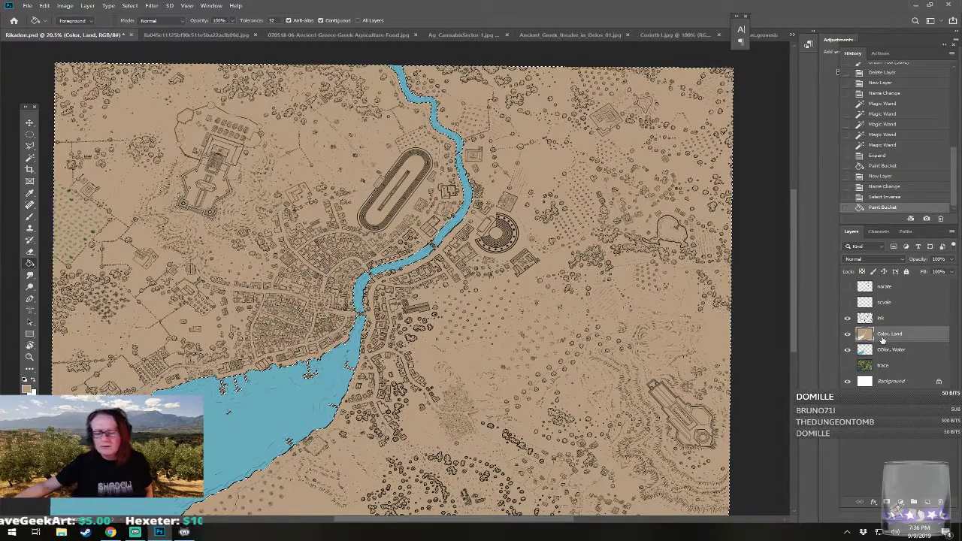
- Replace the selection on the ink layer with a Magic Wand selection of the two northeastern ponds and the square basin by the harbor
{"action": "left_click", "coordinate": [903, 317]}
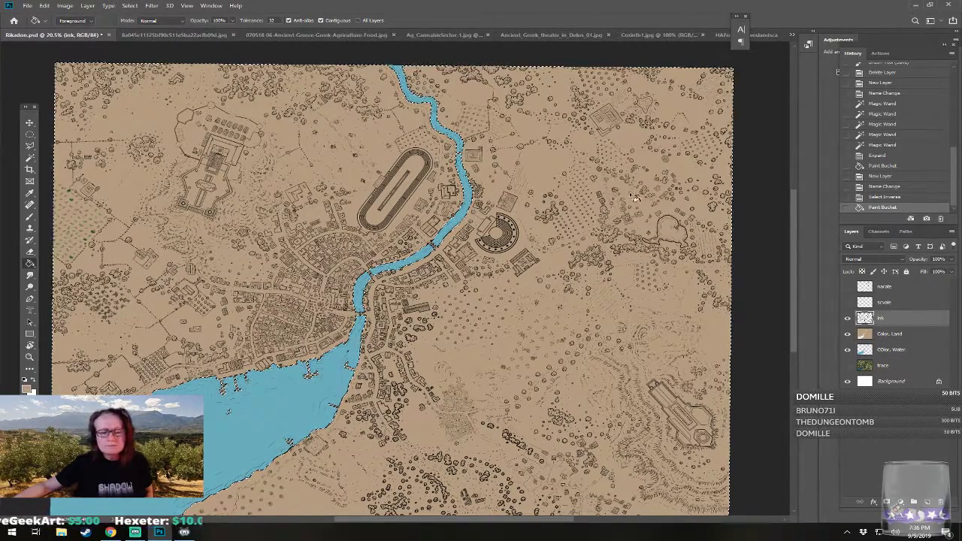
{"action": "left_click", "coordinate": [30, 158]}
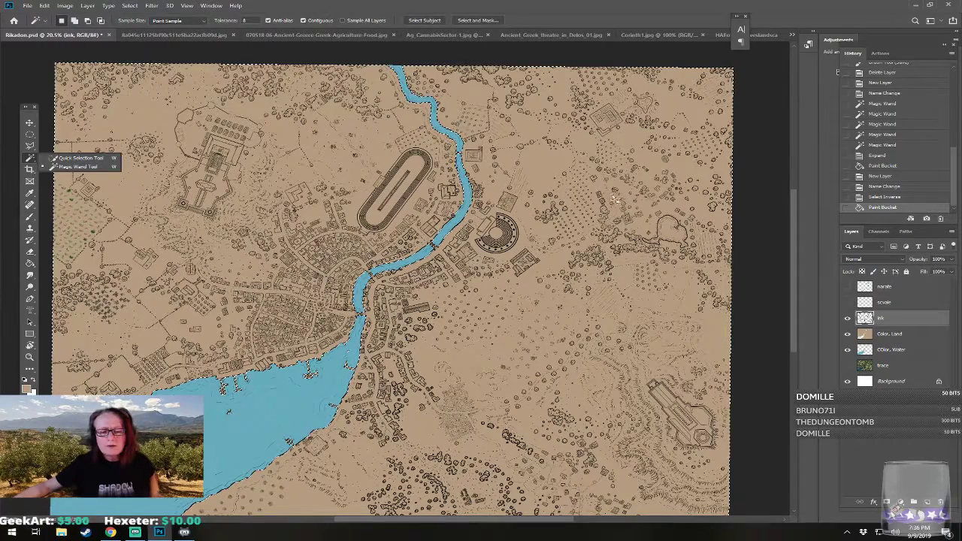
{"action": "left_click", "coordinate": [671, 230]}
{"action": "left_click", "coordinate": [671, 230]}
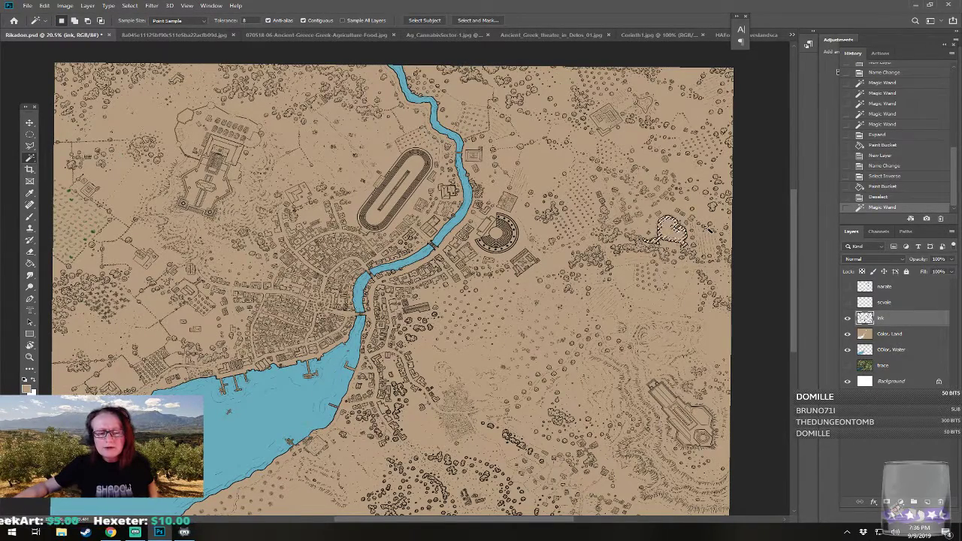
{"action": "left_click", "coordinate": [644, 104], "text": "shift"}
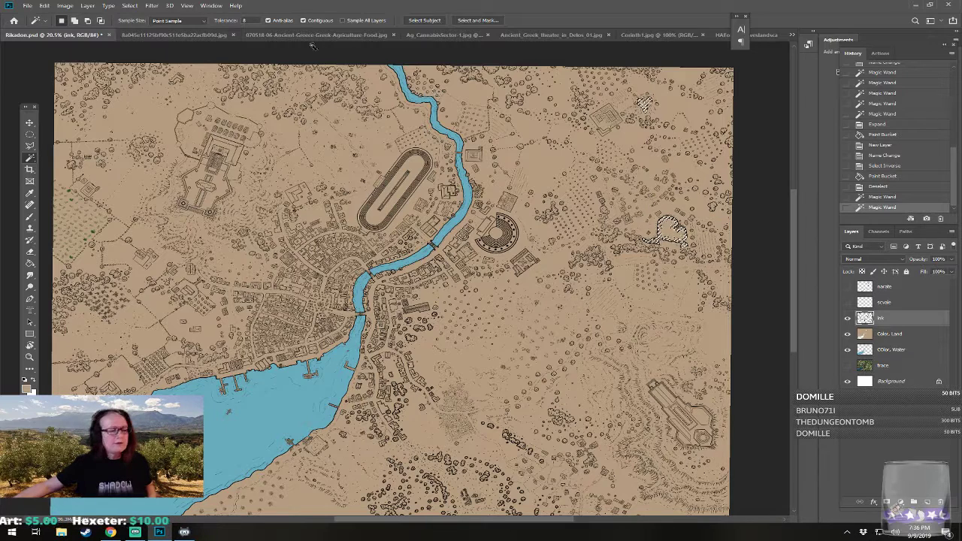
{"action": "left_click", "coordinate": [317, 448]}
- Expand the selection of the ponds and basin by 2 pixels
{"action": "left_click", "coordinate": [125, 6]}
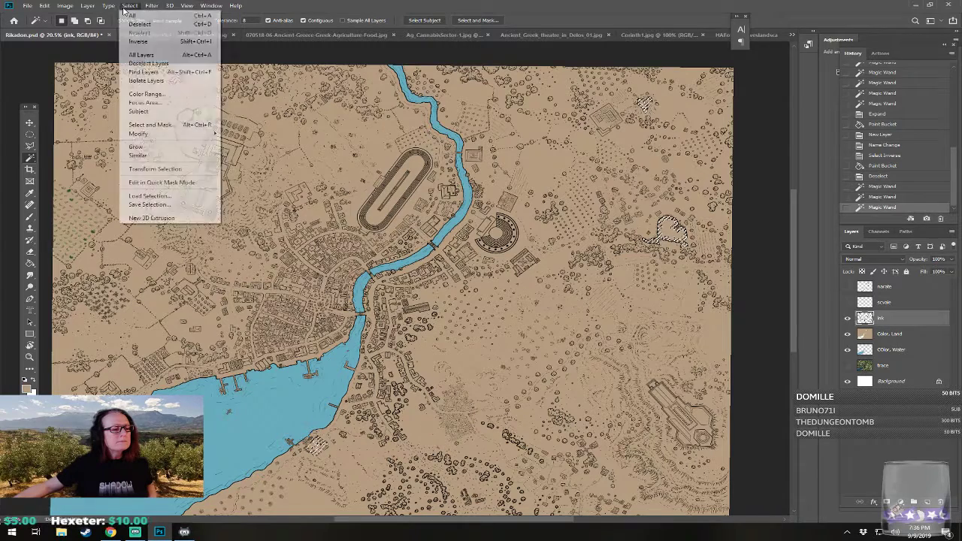
{"action": "mouse_move", "coordinate": [149, 137]}
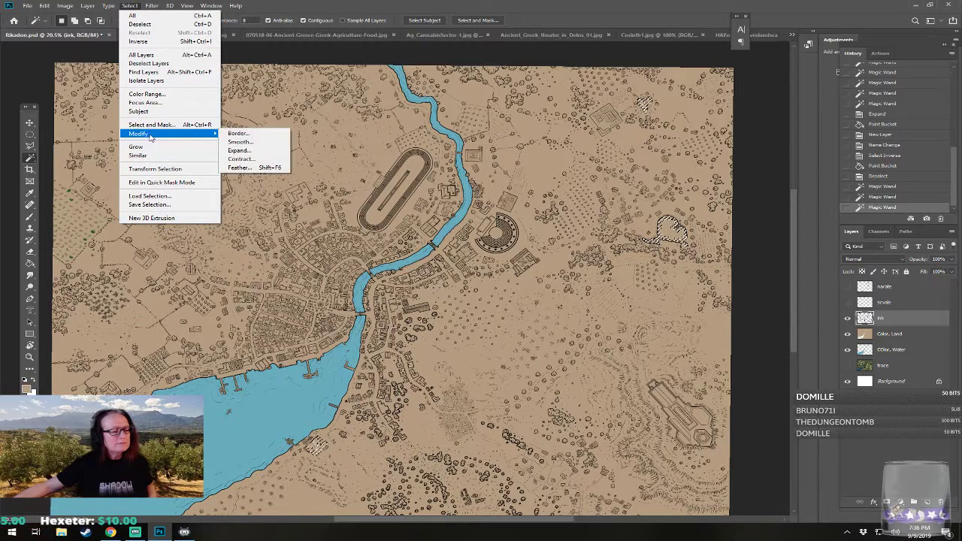
{"action": "left_click", "coordinate": [239, 151]}
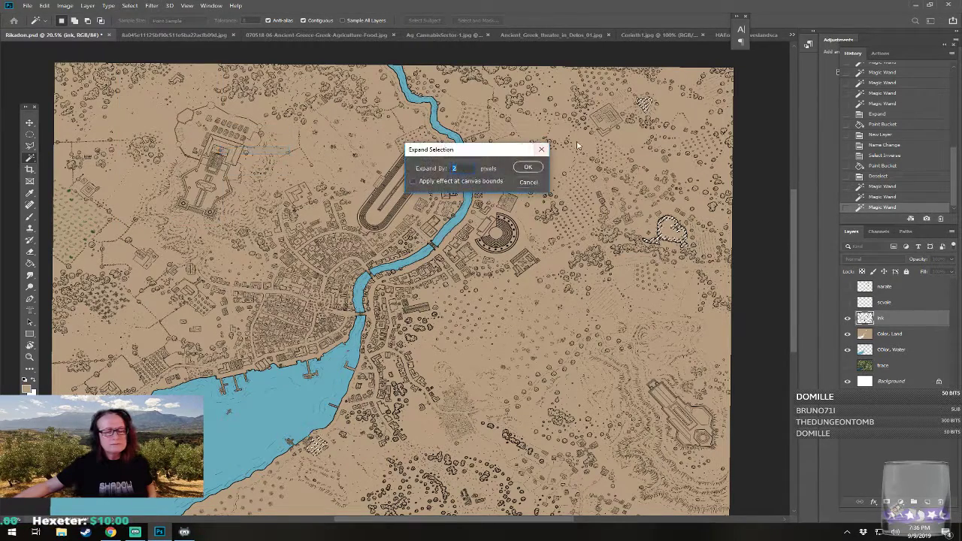
{"action": "left_click", "coordinate": [529, 166]}
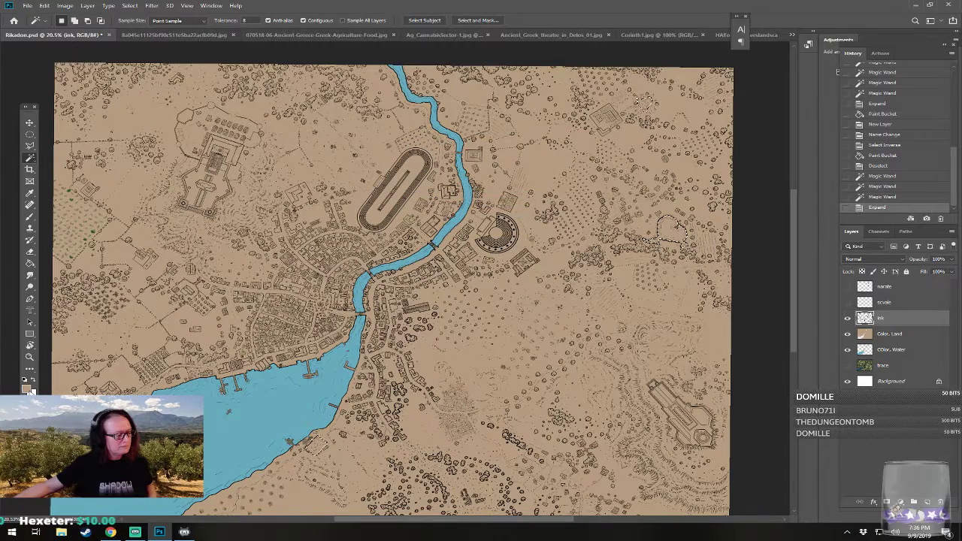
- Set the foreground to the map's water blue #69acbc and fill the square harbor basin on the Color, Water layer
{"action": "left_click", "coordinate": [30, 391]}
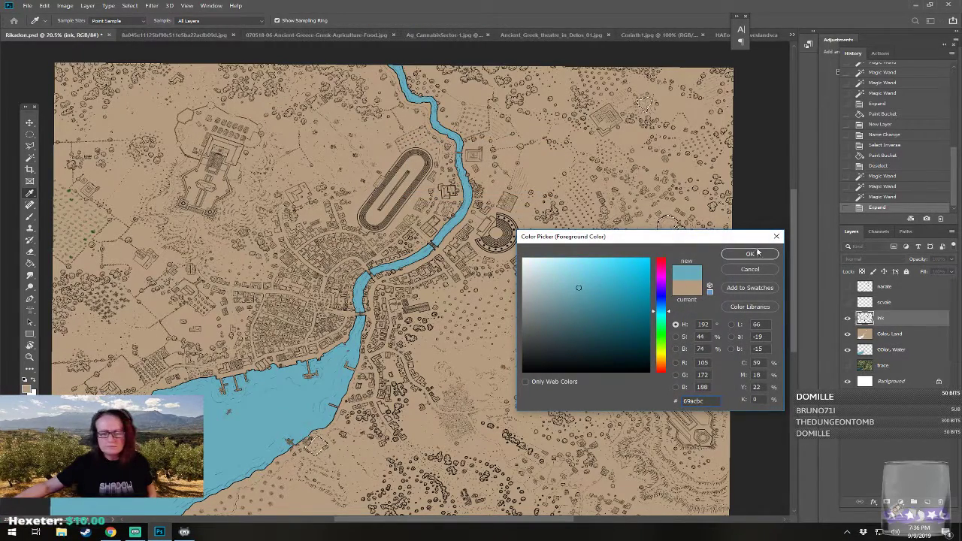
{"action": "left_click", "coordinate": [750, 253]}
{"action": "left_click", "coordinate": [894, 350]}
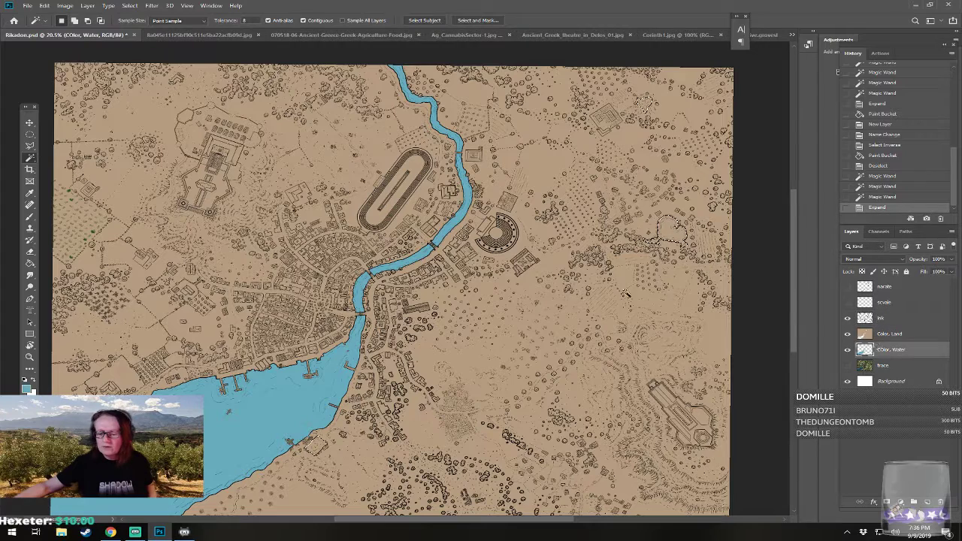
{"action": "left_click", "coordinate": [30, 262]}
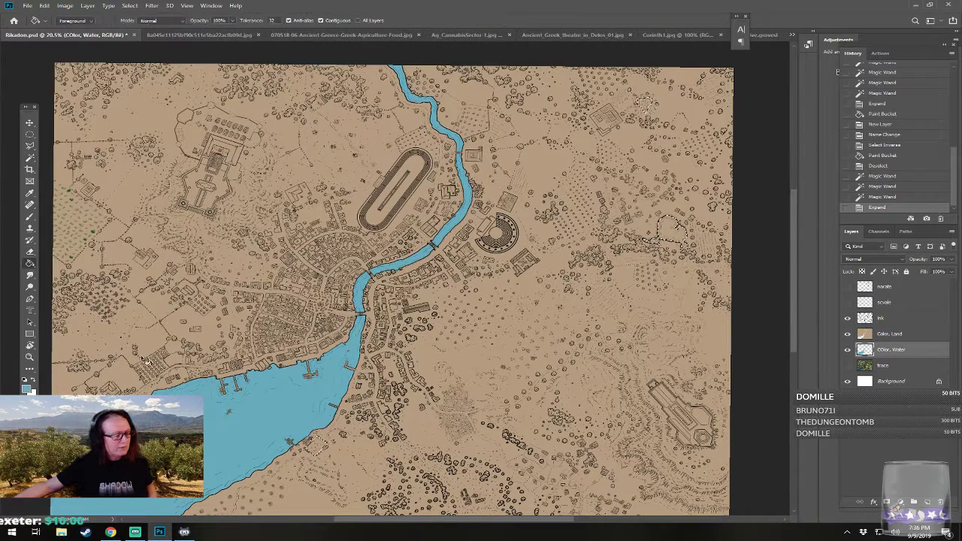
{"action": "left_click", "coordinate": [322, 449]}
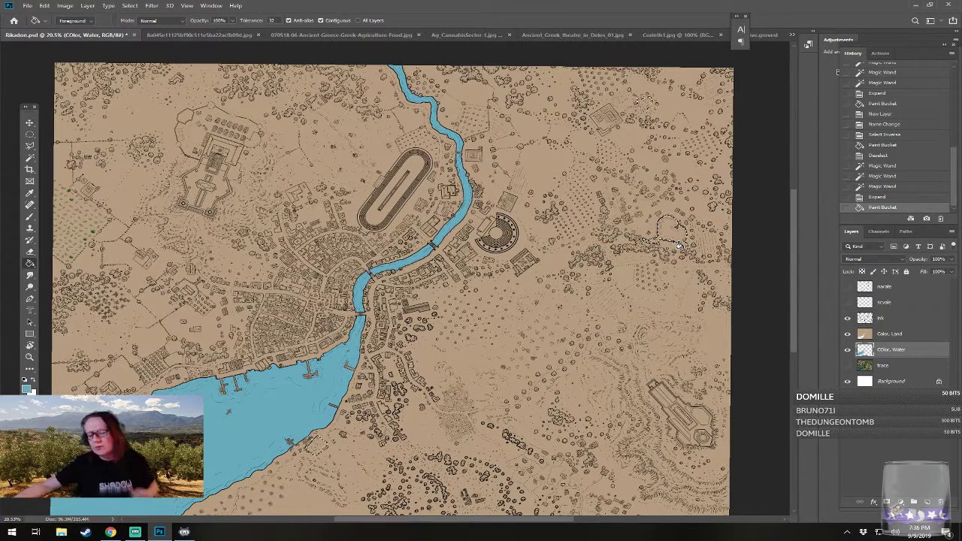
- Fill both northeastern ponds with the water blue on the Color, Water layer, and make Color, Land the active layer
{"action": "left_click", "coordinate": [896, 335]}
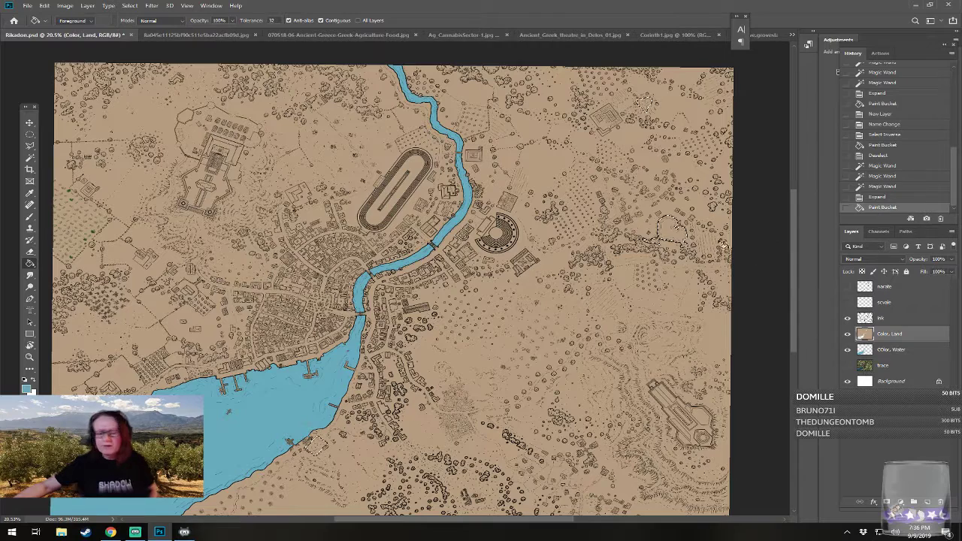
{"action": "left_click", "coordinate": [917, 350]}
{"action": "left_click", "coordinate": [684, 239]}
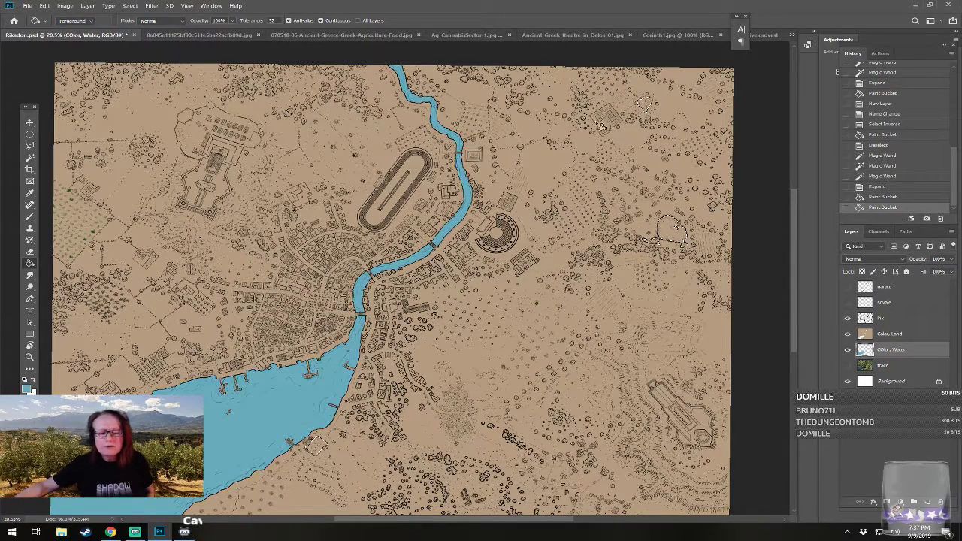
{"action": "left_click", "coordinate": [593, 119]}
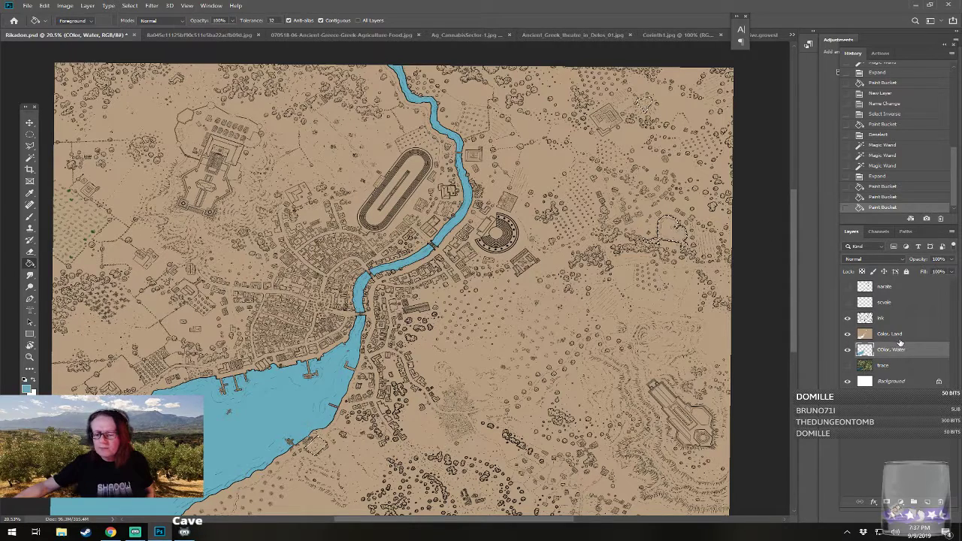
{"action": "left_click", "coordinate": [899, 335]}
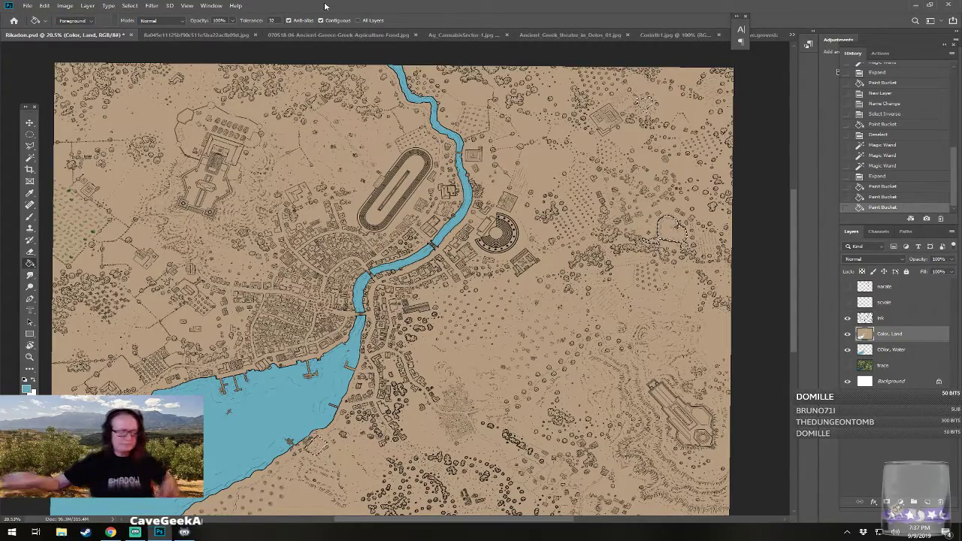
- Try coloring the square basin blue on the Color, Land layer with the Paint Bucket and Brush, and undo both attempts
{"action": "scroll", "coordinate": [268, 485], "scroll_direction": "up", "scroll_amount": 5}
{"action": "scroll", "coordinate": [406, 357], "scroll_direction": "up", "scroll_amount": 4}
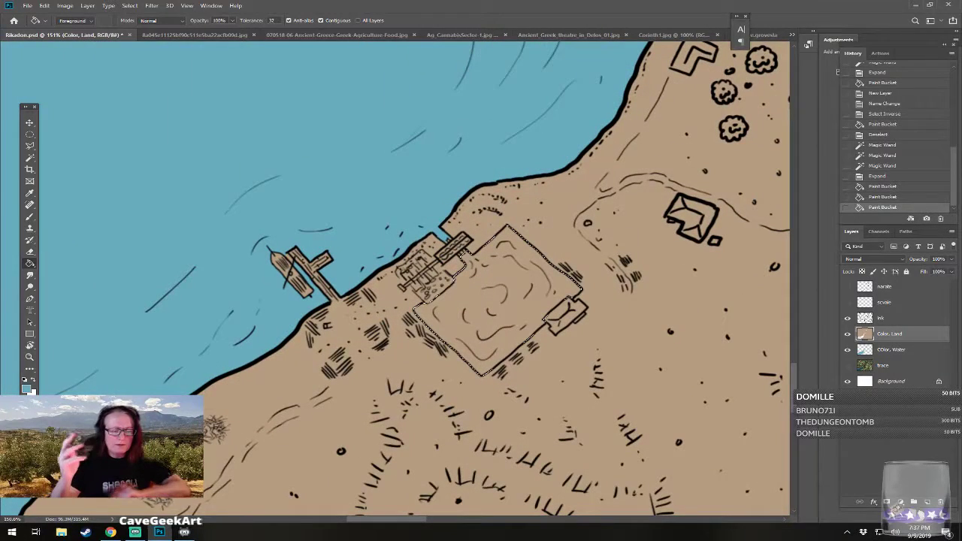
{"action": "left_click", "coordinate": [490, 310]}
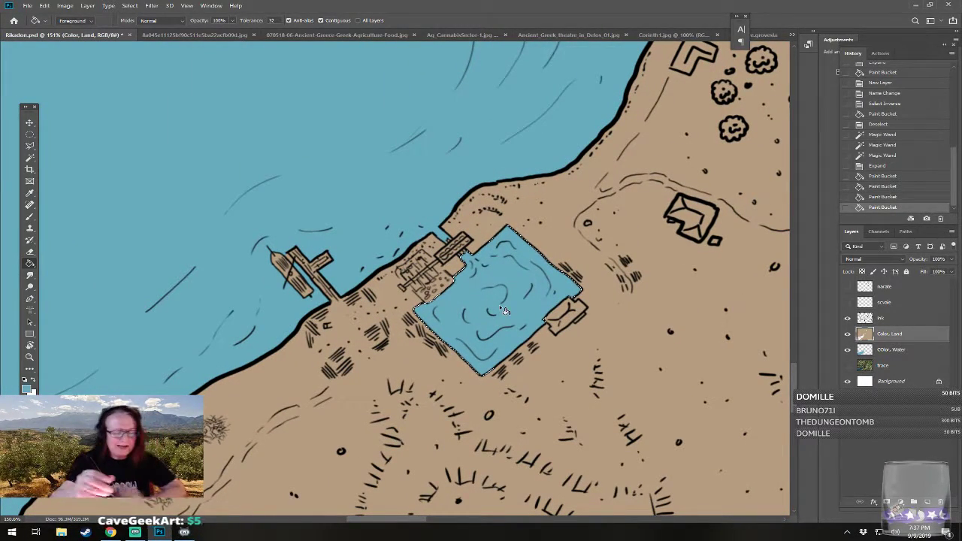
{"action": "key", "text": "ctrl+z"}
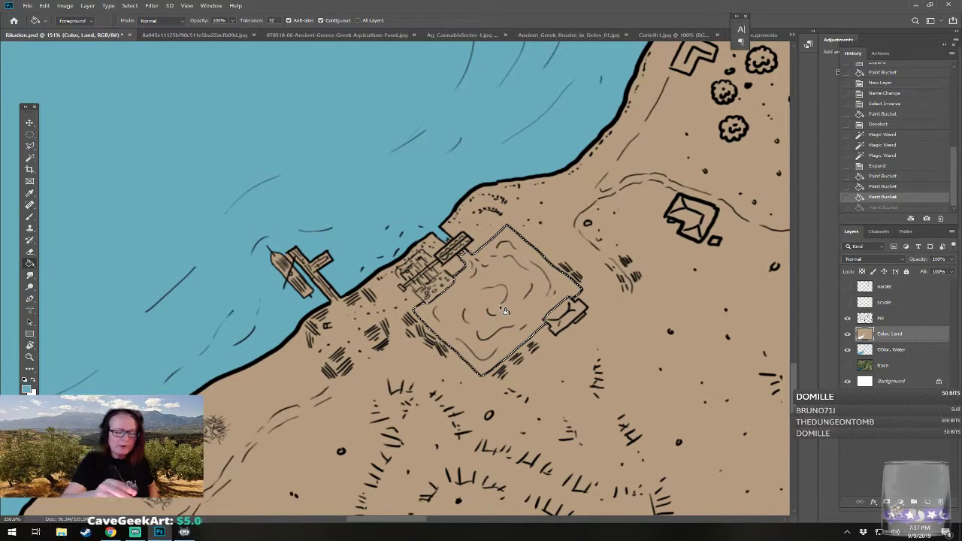
{"action": "key", "text": "b"}
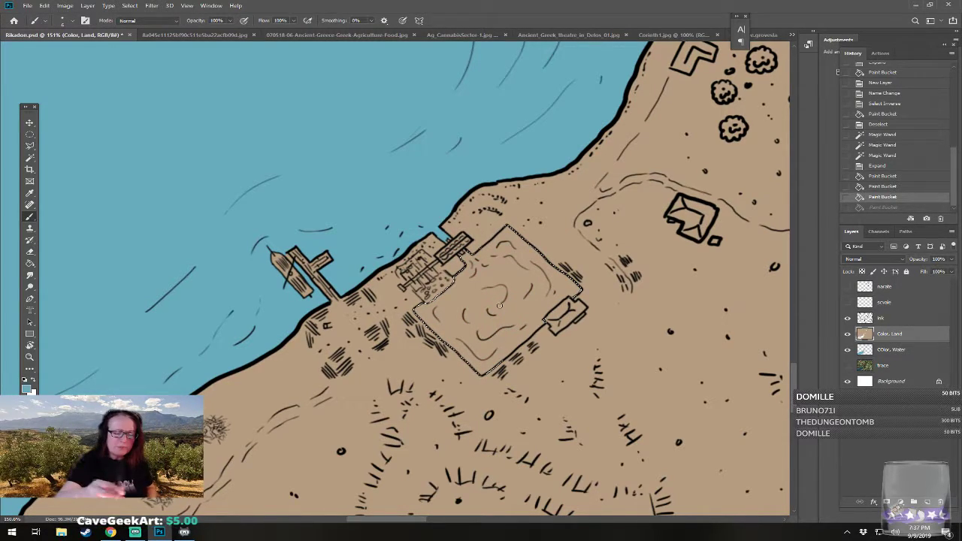
{"action": "left_click", "coordinate": [496, 300]}
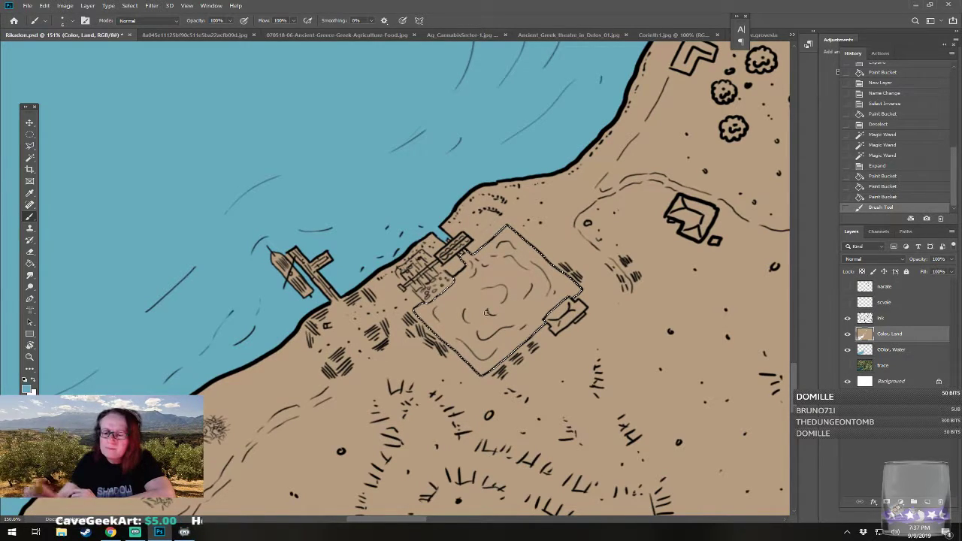
{"action": "left_click", "coordinate": [882, 197]}
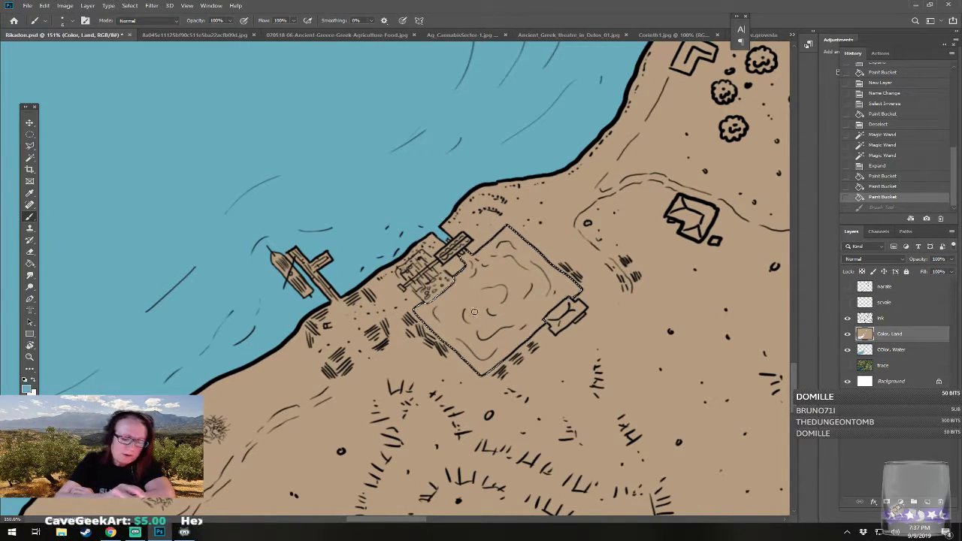
- Try to erase the tan inside the square basin by hand with the Eraser on the Color, Land layer
{"action": "key", "text": "e"}
{"action": "left_click", "coordinate": [484, 310]}
{"action": "left_click", "coordinate": [484, 311]}
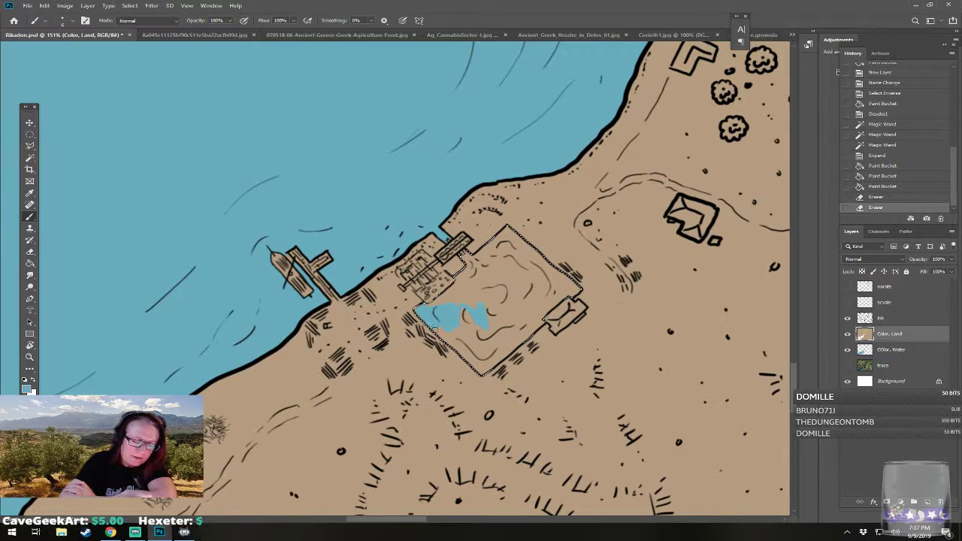
{"action": "left_click", "coordinate": [476, 348]}
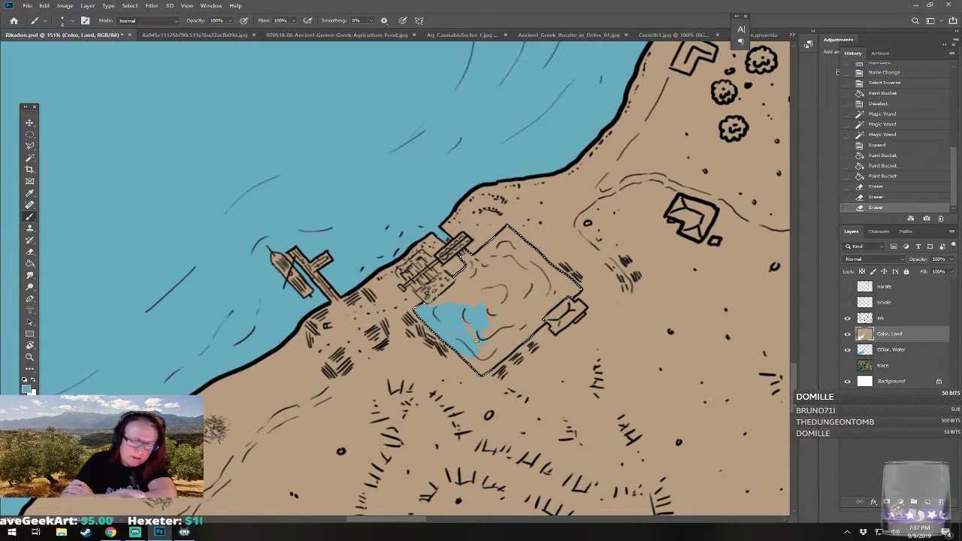
- Delete the tan inside the selected ponds and basin from the Color, Land layer, and clear the selection
{"action": "scroll", "coordinate": [476, 348], "scroll_direction": "down", "scroll_amount": 5}
{"action": "scroll", "coordinate": [646, 225], "scroll_direction": "down", "scroll_amount": 3}
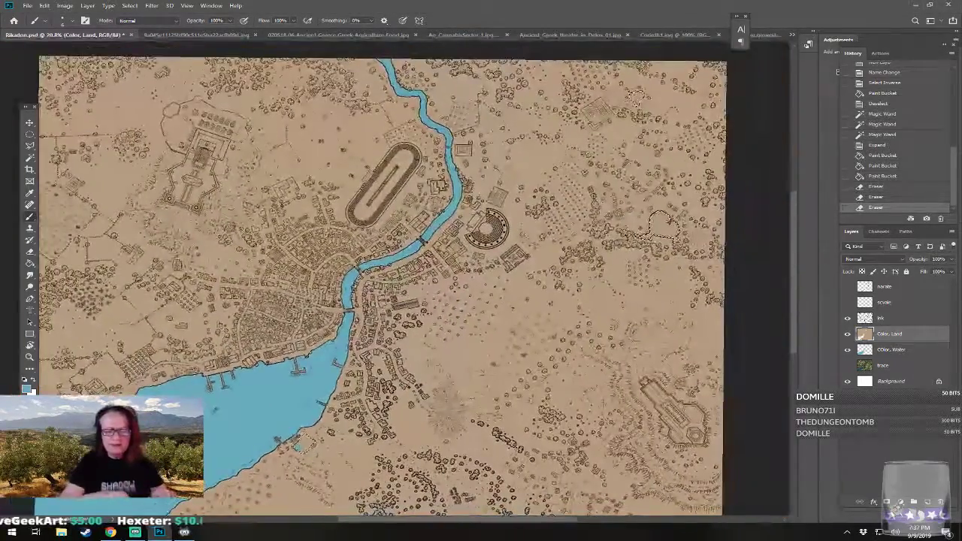
{"action": "key", "text": "Delete"}
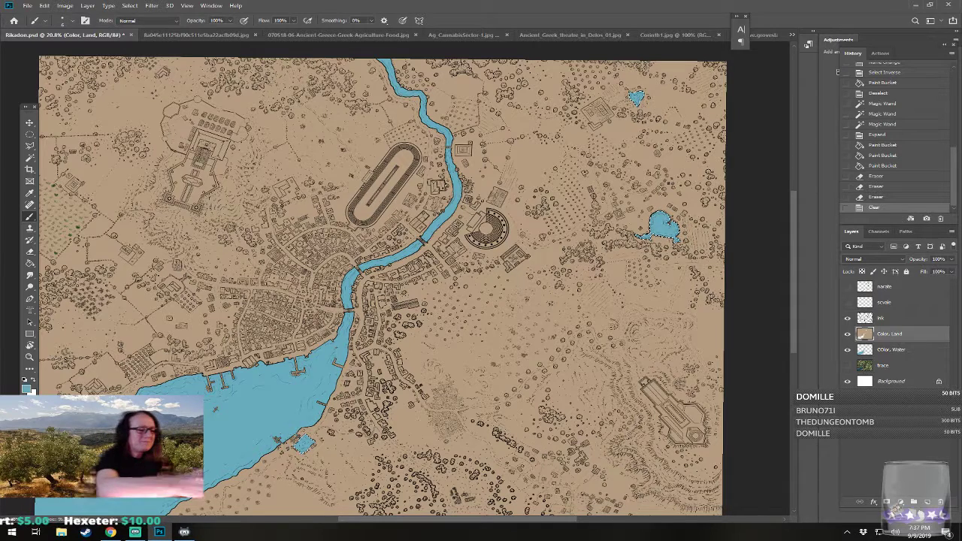
{"action": "left_click", "coordinate": [30, 134]}
{"action": "key", "text": "ctrl+d"}
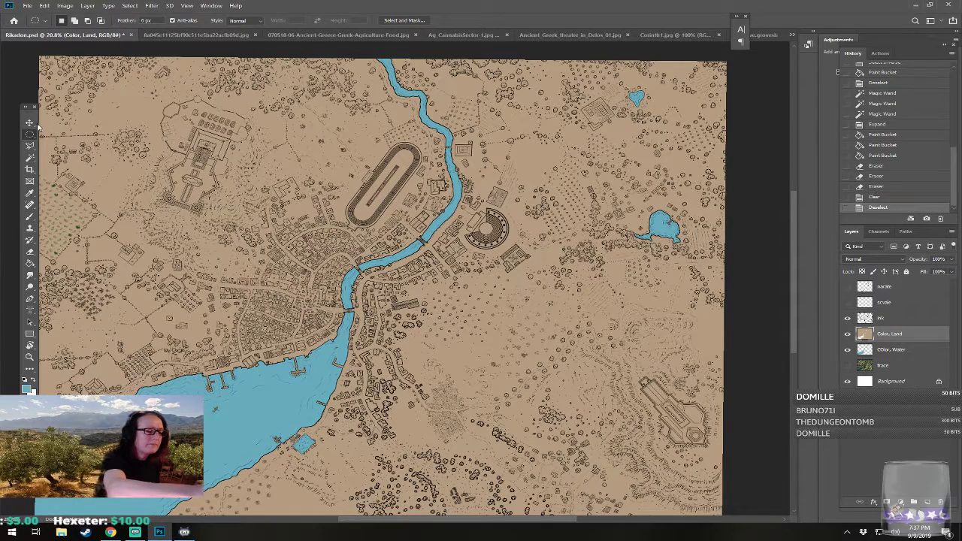
{"action": "left_click", "coordinate": [31, 125]}
{"action": "left_click_drag", "start_coordinate": [369, 309], "coordinate": [434, 300]}
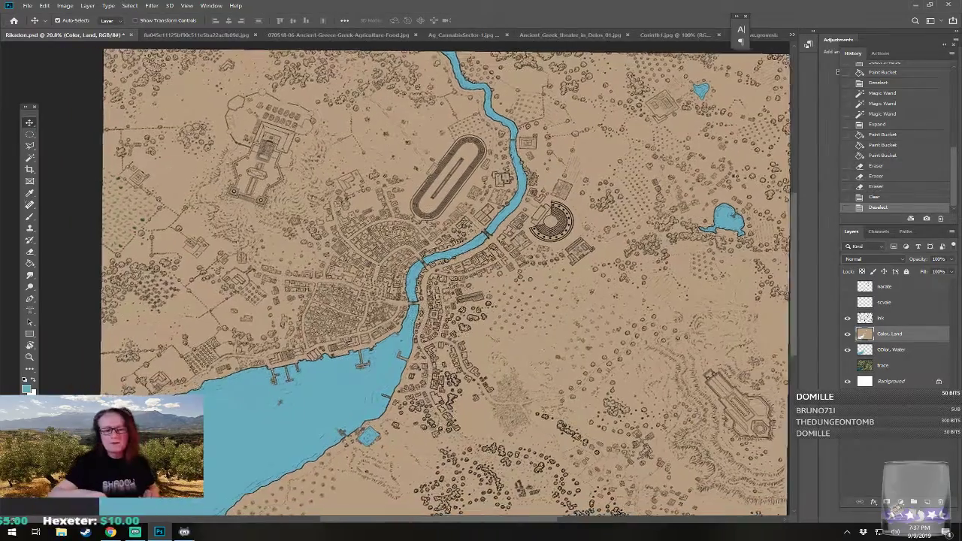
{"action": "left_click_drag", "start_coordinate": [444, 380], "coordinate": [435, 353]}
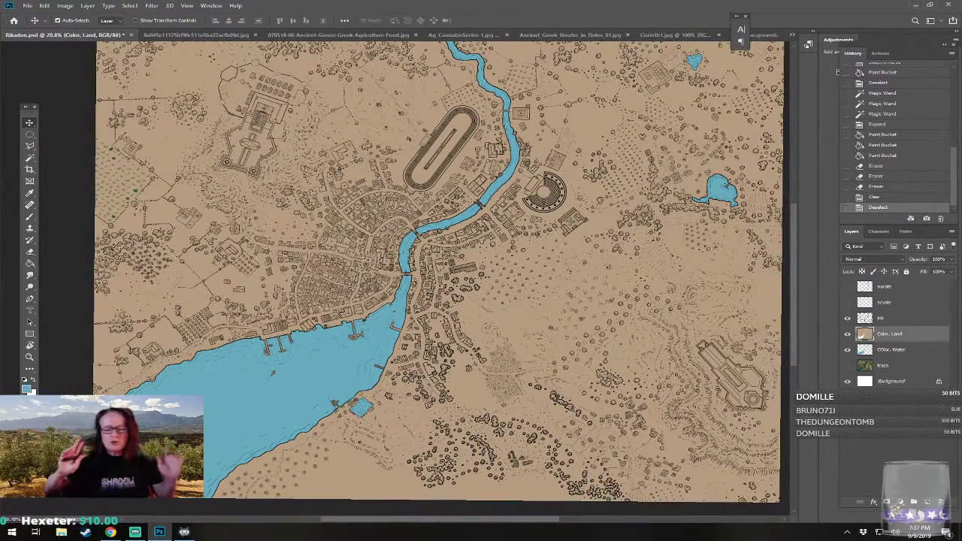
- Browse the reference photos for a rock color source and close Ag_CannabisSector-1.jpg
{"action": "left_click_drag", "start_coordinate": [675, 167], "coordinate": [641, 166]}
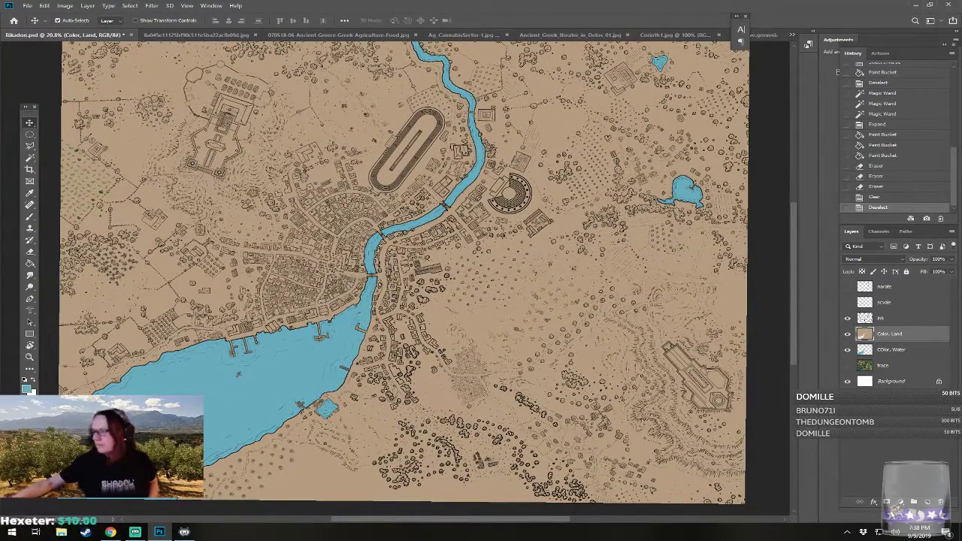
{"action": "left_click", "coordinate": [212, 35]}
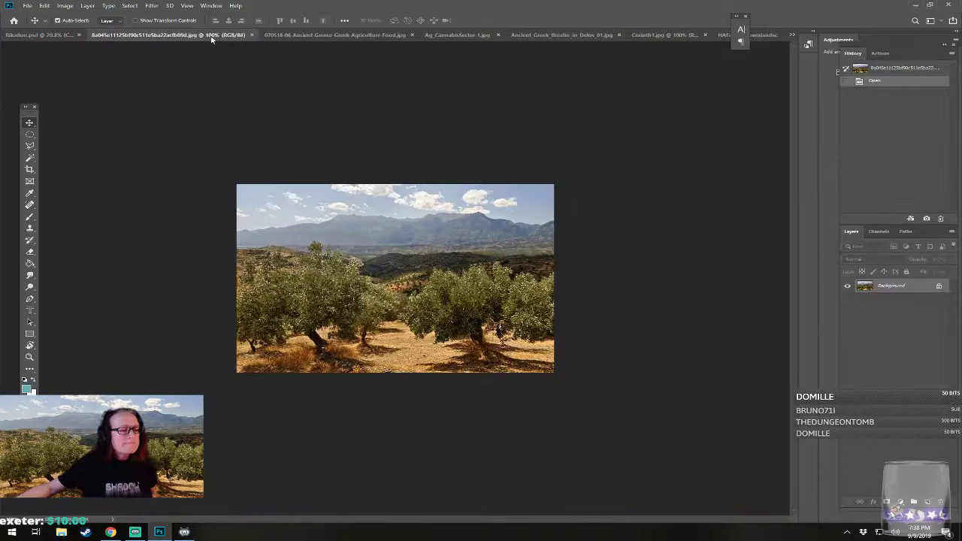
{"action": "left_click", "coordinate": [468, 35]}
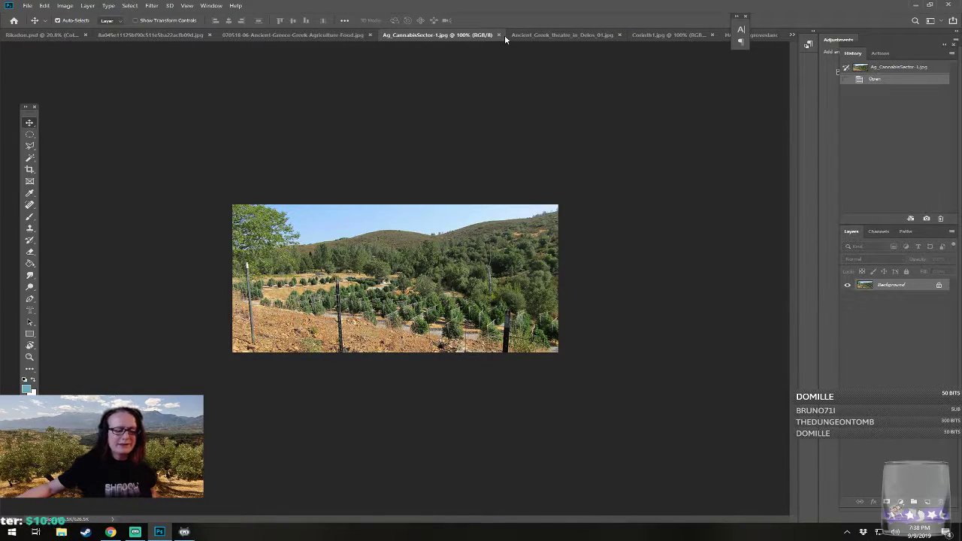
{"action": "left_click", "coordinate": [498, 36]}
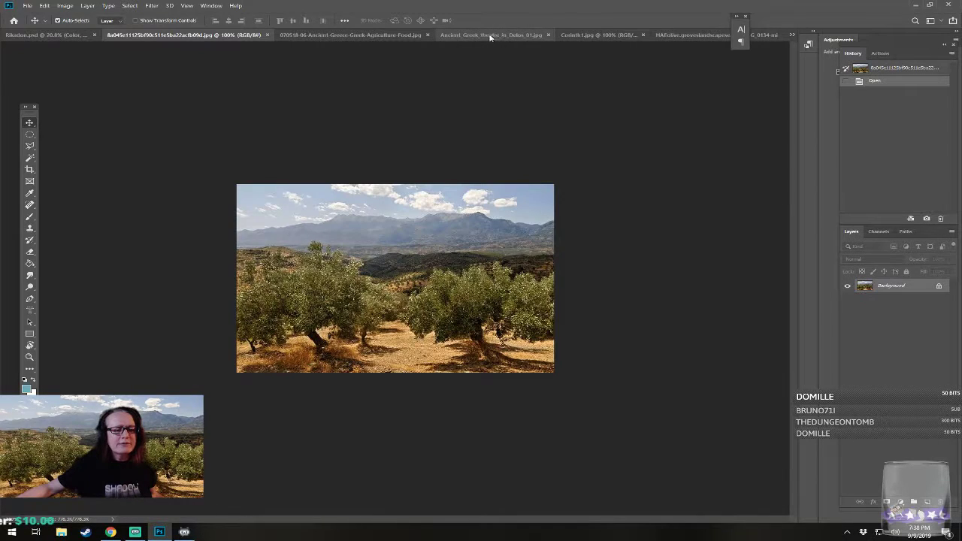
- Sample the pale stone color #dcd6c0 from the foreground rocks in Ancient_Greek_theatre_in_Delos_01.jpg as the foreground color
{"action": "left_click", "coordinate": [484, 36]}
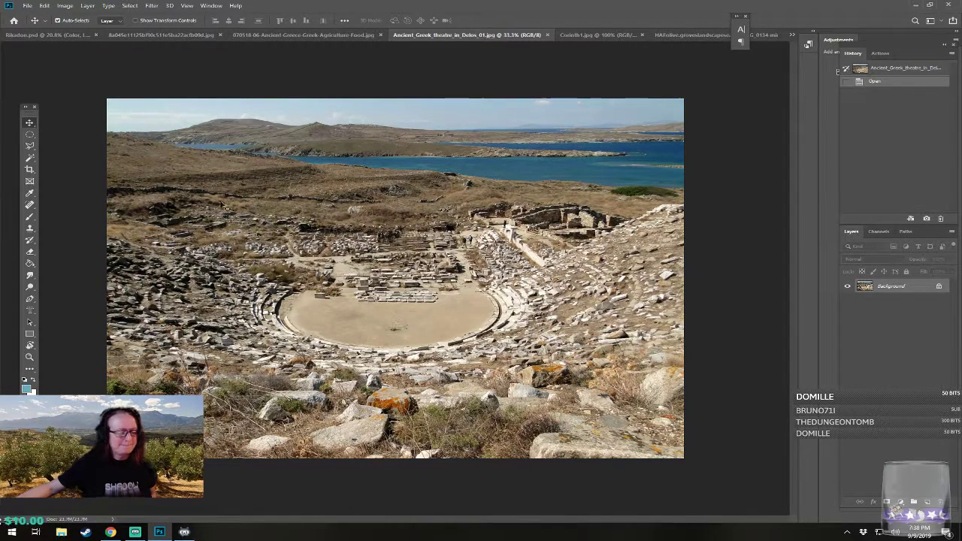
{"action": "left_click", "coordinate": [29, 389]}
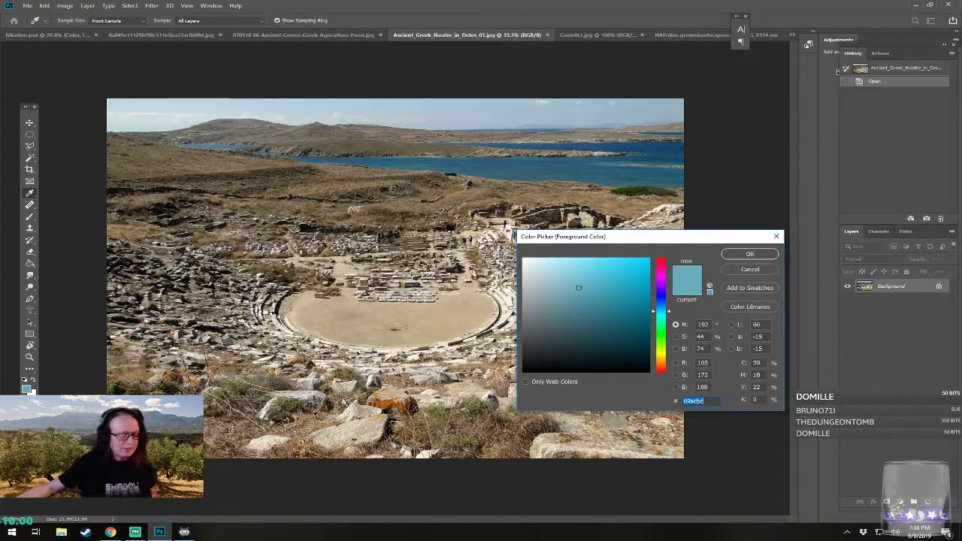
{"action": "left_click", "coordinate": [348, 425]}
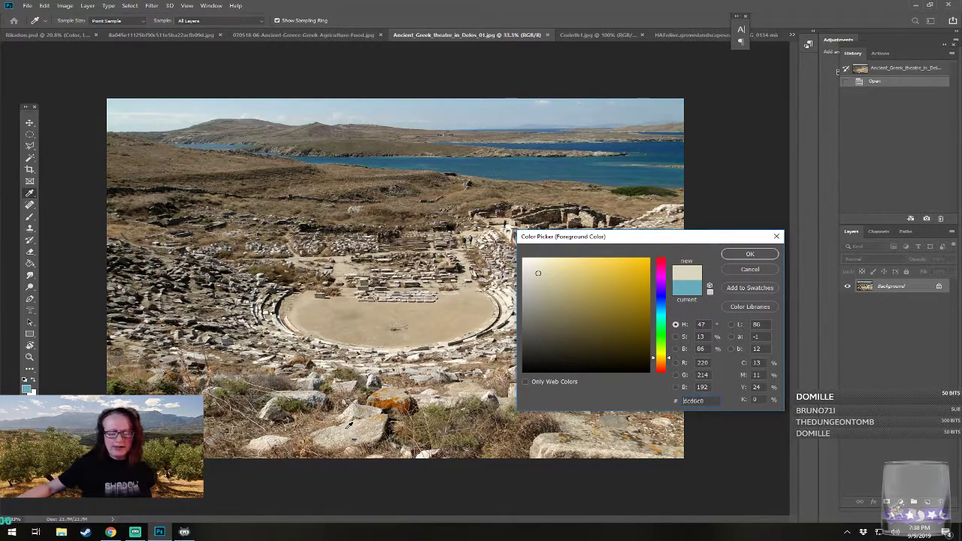
{"action": "left_click", "coordinate": [749, 254]}
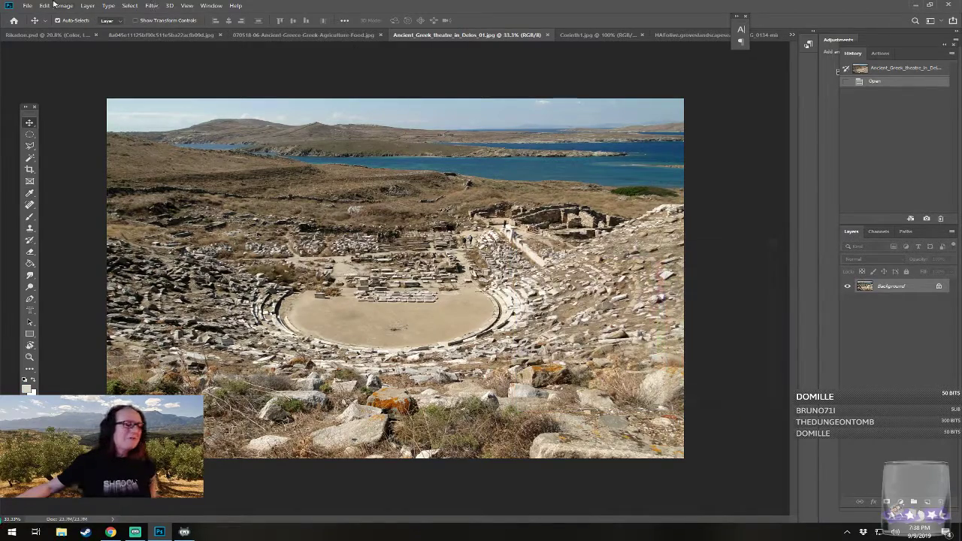
- In Rikadon.psd, add a new layer above Color, Land and name it Color, Rock
{"action": "left_click", "coordinate": [47, 36]}
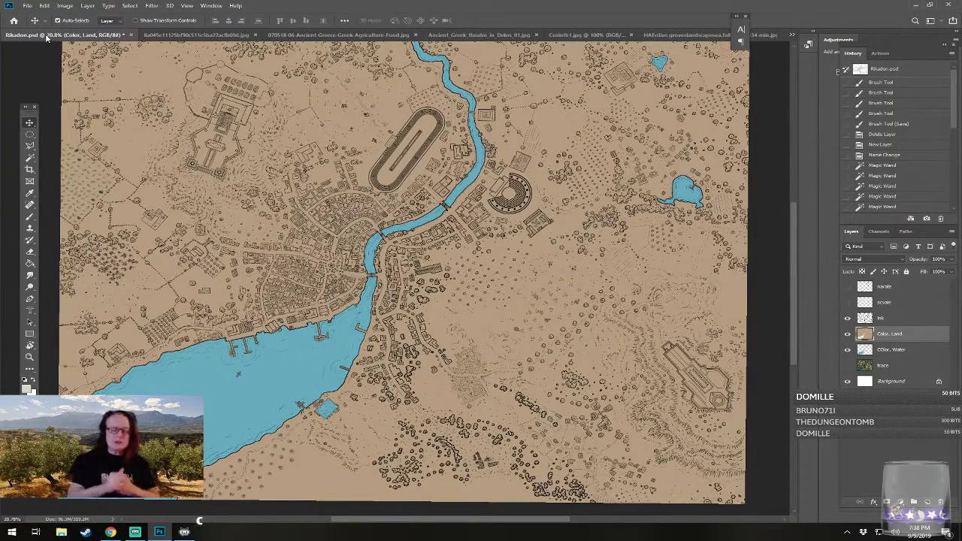
{"action": "scroll", "coordinate": [606, 470], "scroll_direction": "up", "scroll_amount": 6}
{"action": "scroll", "coordinate": [398, 278], "scroll_direction": "right", "scroll_amount": 3}
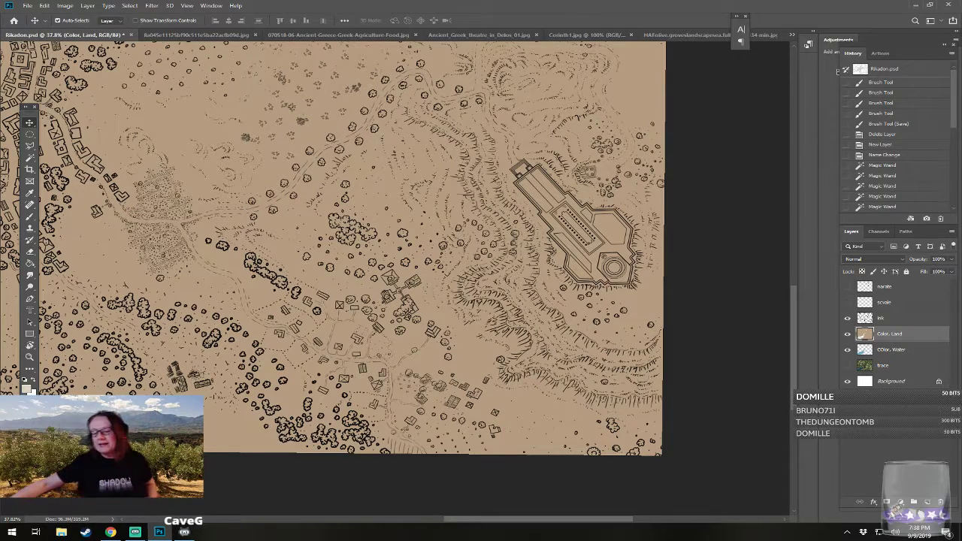
{"action": "left_click", "coordinate": [926, 500]}
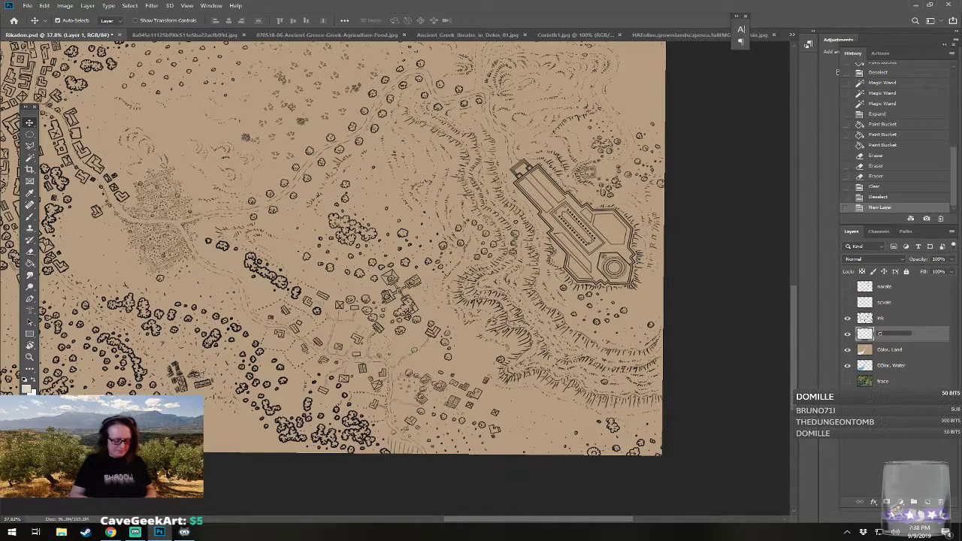
{"action": "key", "text": "Return"}
- Set up the Brush tool with a rough-edged 50 px tip for painting on the Color, Rock layer
{"action": "scroll", "coordinate": [425, 409], "scroll_direction": "up", "scroll_amount": 3}
{"action": "left_click_drag", "start_coordinate": [424, 410], "coordinate": [468, 438]}
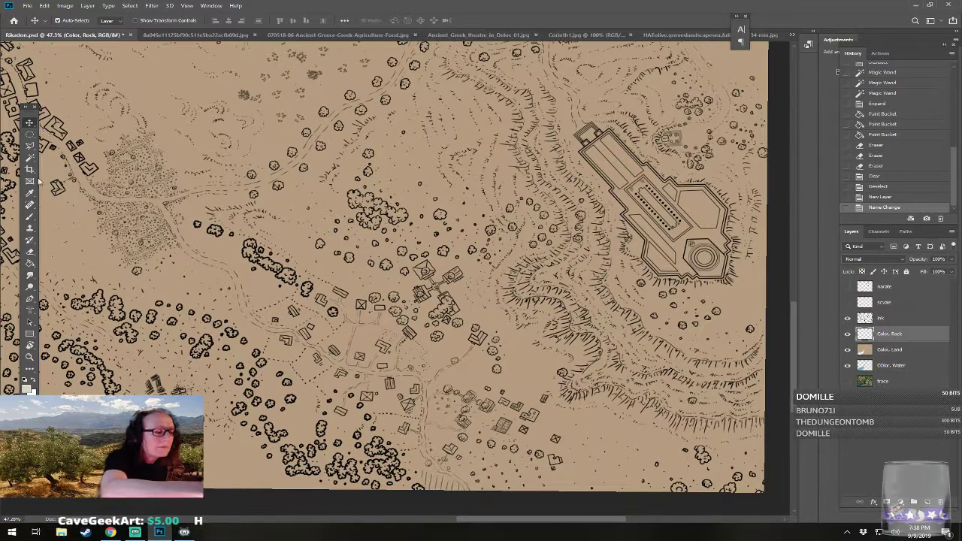
{"action": "left_click", "coordinate": [29, 216]}
{"action": "left_click", "coordinate": [72, 24]}
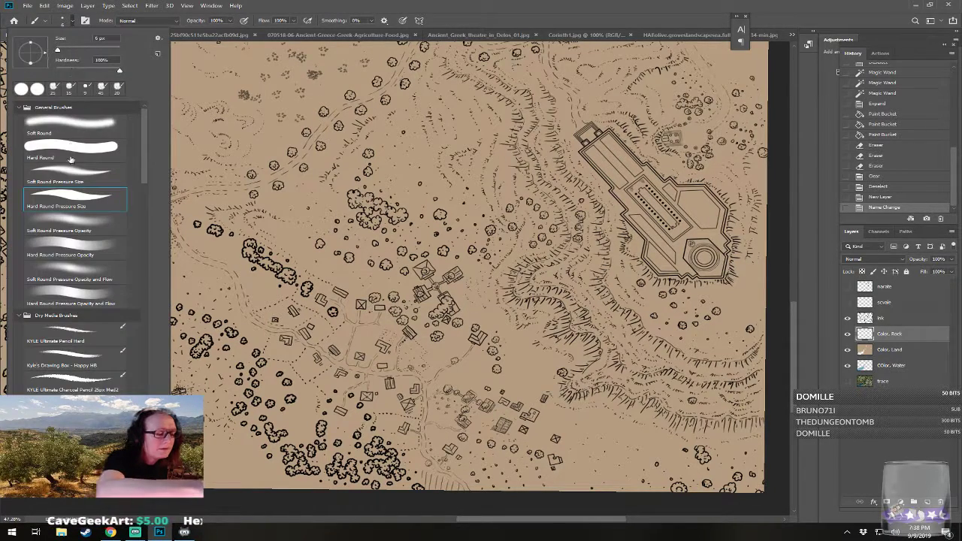
{"action": "left_click", "coordinate": [79, 364]}
{"action": "key", "text": "Return"}
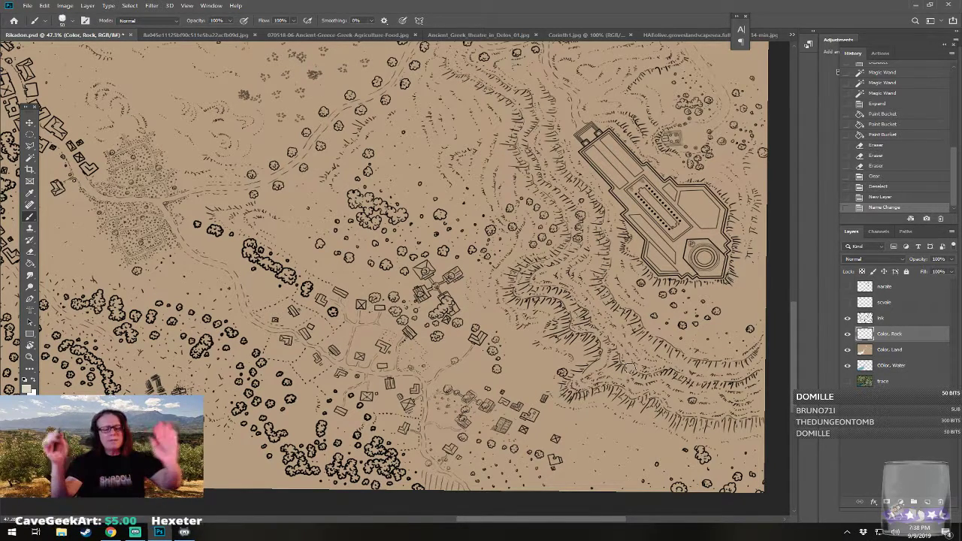
- Paint short pale stone strokes over the hachures at the cliff tip southwest of the southeastern fortress
{"action": "left_click_drag", "start_coordinate": [630, 367], "coordinate": [580, 325]}
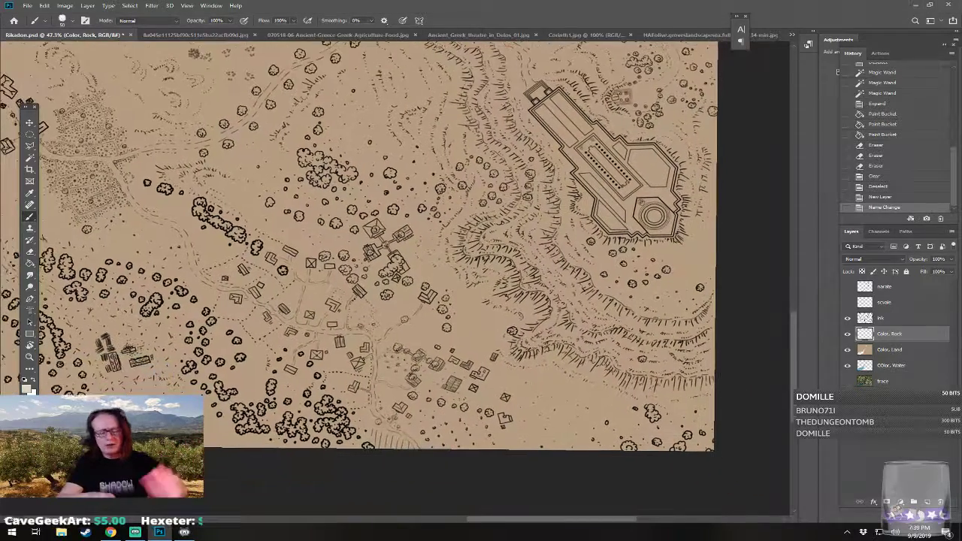
{"action": "mouse_move", "coordinate": [527, 342]}
{"action": "left_mouse_down"}
{"action": "mouse_move", "coordinate": [511, 353]}
{"action": "mouse_move", "coordinate": [518, 358]}
{"action": "left_mouse_up"}
{"action": "left_click_drag", "start_coordinate": [520, 344], "coordinate": [536, 361]}
{"action": "left_click_drag", "start_coordinate": [531, 341], "coordinate": [546, 357]}
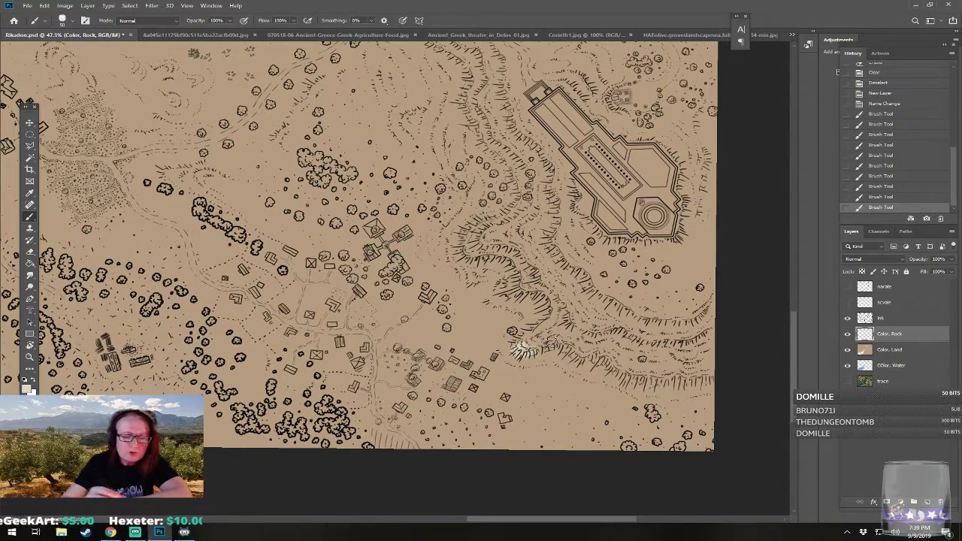
- Compare the rock colors in the Delos theatre, Corinth and olive grove photos, and return to Rikadon.psd
{"action": "left_click", "coordinate": [479, 35]}
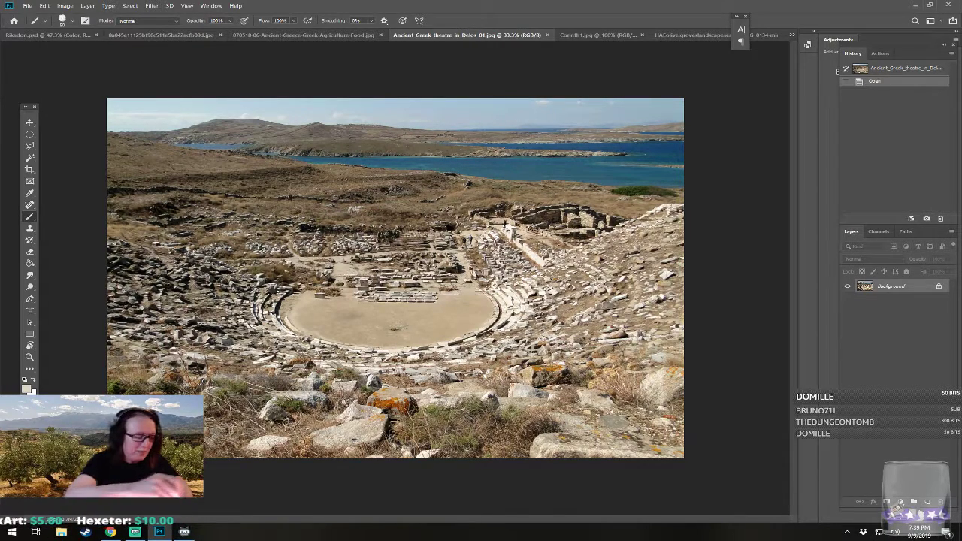
{"action": "left_click", "coordinate": [586, 35]}
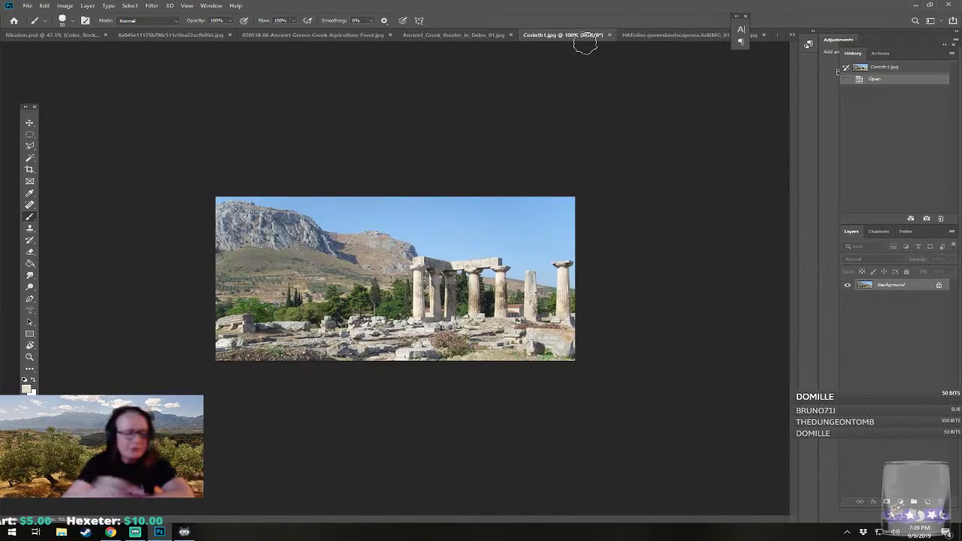
{"action": "left_click", "coordinate": [685, 35]}
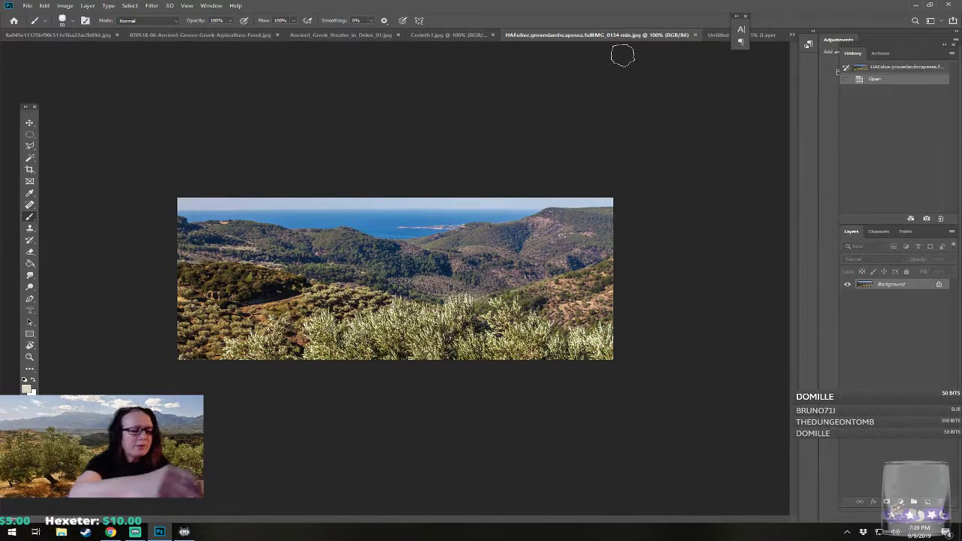
{"action": "left_click", "coordinate": [214, 6]}
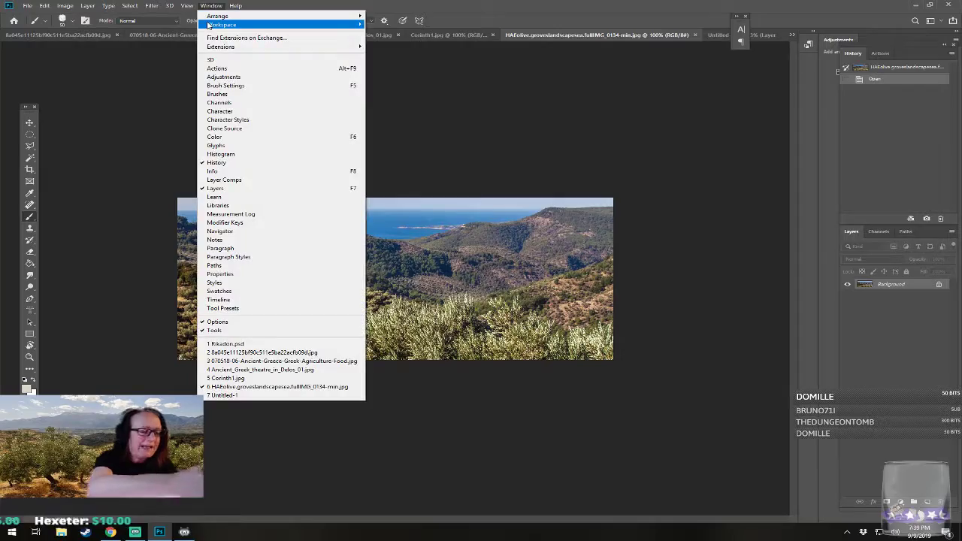
{"action": "left_click", "coordinate": [229, 348]}
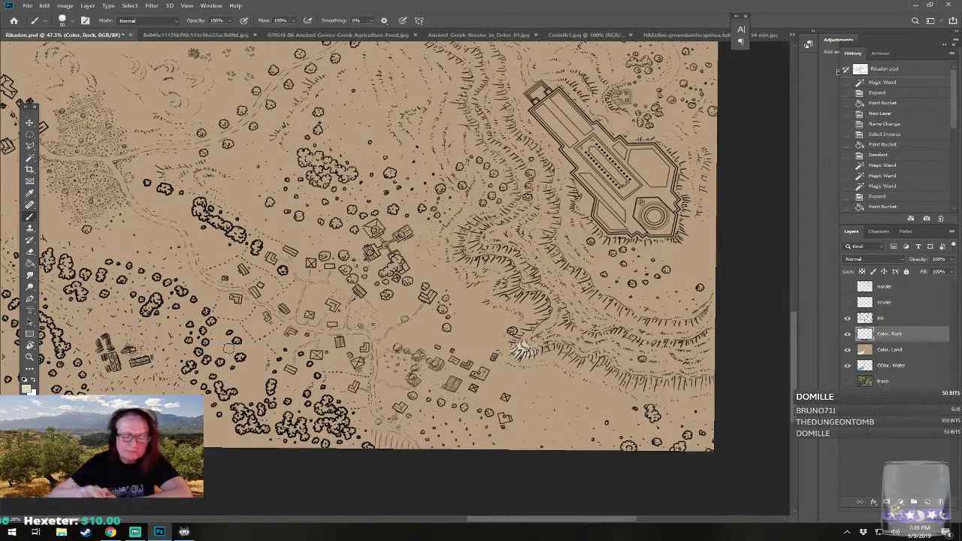
- Paint the winding cliff band southwest of the southeastern fortress in pale stone on the Color, Rock layer
{"action": "scroll", "coordinate": [517, 344], "scroll_direction": "up", "scroll_amount": 5}
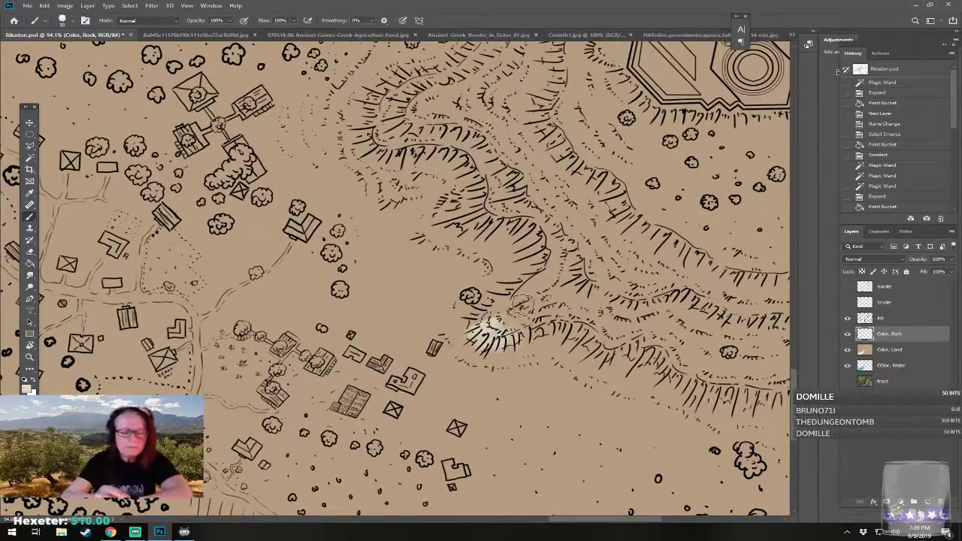
{"action": "mouse_move", "coordinate": [475, 310]}
{"action": "left_mouse_down"}
{"action": "mouse_move", "coordinate": [538, 280]}
{"action": "mouse_move", "coordinate": [557, 248]}
{"action": "mouse_move", "coordinate": [520, 250]}
{"action": "mouse_move", "coordinate": [534, 215]}
{"action": "mouse_move", "coordinate": [499, 222]}
{"action": "left_mouse_up"}
{"action": "mouse_move", "coordinate": [476, 260]}
{"action": "left_mouse_down"}
{"action": "mouse_move", "coordinate": [421, 237]}
{"action": "mouse_move", "coordinate": [429, 221]}
{"action": "left_mouse_up"}
{"action": "mouse_move", "coordinate": [448, 179]}
{"action": "left_mouse_down"}
{"action": "mouse_move", "coordinate": [462, 204]}
{"action": "mouse_move", "coordinate": [442, 229]}
{"action": "mouse_move", "coordinate": [467, 218]}
{"action": "mouse_move", "coordinate": [500, 240]}
{"action": "mouse_move", "coordinate": [526, 280]}
{"action": "left_mouse_up"}
{"action": "mouse_move", "coordinate": [474, 201]}
{"action": "left_mouse_down"}
{"action": "mouse_move", "coordinate": [466, 181]}
{"action": "mouse_move", "coordinate": [435, 161]}
{"action": "mouse_move", "coordinate": [403, 184]}
{"action": "mouse_move", "coordinate": [417, 188]}
{"action": "mouse_move", "coordinate": [376, 199]}
{"action": "mouse_move", "coordinate": [432, 181]}
{"action": "mouse_move", "coordinate": [368, 179]}
{"action": "mouse_move", "coordinate": [353, 167]}
{"action": "mouse_move", "coordinate": [338, 121]}
{"action": "left_mouse_up"}
{"action": "mouse_move", "coordinate": [376, 181]}
{"action": "left_mouse_down"}
{"action": "mouse_move", "coordinate": [353, 124]}
{"action": "mouse_move", "coordinate": [384, 162]}
{"action": "mouse_move", "coordinate": [409, 135]}
{"action": "mouse_move", "coordinate": [462, 125]}
{"action": "mouse_move", "coordinate": [496, 203]}
{"action": "mouse_move", "coordinate": [521, 185]}
{"action": "mouse_move", "coordinate": [553, 204]}
{"action": "mouse_move", "coordinate": [571, 250]}
{"action": "mouse_move", "coordinate": [528, 319]}
{"action": "mouse_move", "coordinate": [530, 332]}
{"action": "mouse_move", "coordinate": [541, 325]}
{"action": "left_mouse_up"}
{"action": "mouse_move", "coordinate": [448, 338]}
{"action": "left_mouse_down"}
{"action": "mouse_move", "coordinate": [478, 363]}
{"action": "mouse_move", "coordinate": [534, 365]}
{"action": "left_mouse_up"}
{"action": "mouse_move", "coordinate": [548, 328]}
{"action": "left_mouse_down"}
{"action": "mouse_move", "coordinate": [581, 338]}
{"action": "mouse_move", "coordinate": [505, 340]}
{"action": "left_mouse_up"}
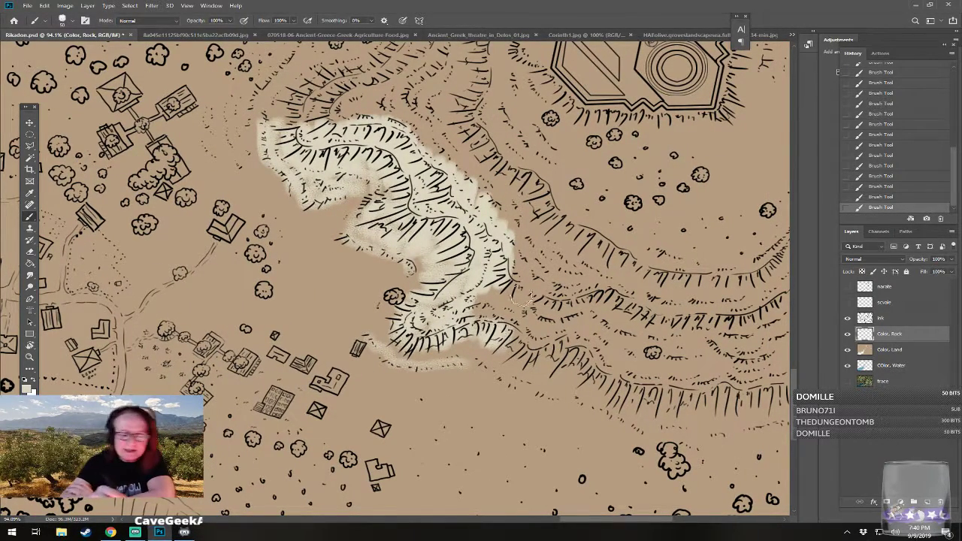
- Extend the pale stone along the southern cliff bands to the eastern edge of the map
{"action": "mouse_move", "coordinate": [516, 322]}
{"action": "left_mouse_down"}
{"action": "mouse_move", "coordinate": [541, 365]}
{"action": "mouse_move", "coordinate": [566, 340]}
{"action": "mouse_move", "coordinate": [575, 372]}
{"action": "mouse_move", "coordinate": [607, 366]}
{"action": "mouse_move", "coordinate": [541, 380]}
{"action": "mouse_move", "coordinate": [467, 365]}
{"action": "mouse_move", "coordinate": [648, 439]}
{"action": "mouse_move", "coordinate": [486, 366]}
{"action": "mouse_move", "coordinate": [523, 372]}
{"action": "mouse_move", "coordinate": [562, 351]}
{"action": "mouse_move", "coordinate": [588, 365]}
{"action": "mouse_move", "coordinate": [605, 354]}
{"action": "mouse_move", "coordinate": [617, 369]}
{"action": "mouse_move", "coordinate": [639, 354]}
{"action": "mouse_move", "coordinate": [531, 387]}
{"action": "mouse_move", "coordinate": [504, 385]}
{"action": "mouse_move", "coordinate": [571, 397]}
{"action": "mouse_move", "coordinate": [630, 382]}
{"action": "mouse_move", "coordinate": [530, 406]}
{"action": "left_mouse_up"}
{"action": "mouse_move", "coordinate": [479, 330]}
{"action": "left_mouse_down"}
{"action": "mouse_move", "coordinate": [511, 340]}
{"action": "mouse_move", "coordinate": [628, 329]}
{"action": "mouse_move", "coordinate": [561, 320]}
{"action": "mouse_move", "coordinate": [566, 305]}
{"action": "mouse_move", "coordinate": [610, 310]}
{"action": "mouse_move", "coordinate": [561, 294]}
{"action": "mouse_move", "coordinate": [618, 297]}
{"action": "mouse_move", "coordinate": [587, 300]}
{"action": "mouse_move", "coordinate": [628, 286]}
{"action": "mouse_move", "coordinate": [631, 322]}
{"action": "mouse_move", "coordinate": [609, 321]}
{"action": "mouse_move", "coordinate": [563, 283]}
{"action": "mouse_move", "coordinate": [627, 258]}
{"action": "mouse_move", "coordinate": [573, 278]}
{"action": "mouse_move", "coordinate": [630, 254]}
{"action": "mouse_move", "coordinate": [574, 263]}
{"action": "mouse_move", "coordinate": [626, 237]}
{"action": "mouse_move", "coordinate": [565, 255]}
{"action": "mouse_move", "coordinate": [567, 237]}
{"action": "mouse_move", "coordinate": [644, 200]}
{"action": "mouse_move", "coordinate": [574, 231]}
{"action": "mouse_move", "coordinate": [649, 179]}
{"action": "mouse_move", "coordinate": [611, 239]}
{"action": "mouse_move", "coordinate": [616, 265]}
{"action": "mouse_move", "coordinate": [630, 266]}
{"action": "mouse_move", "coordinate": [630, 315]}
{"action": "left_mouse_up"}
{"action": "mouse_move", "coordinate": [474, 286]}
{"action": "left_mouse_down"}
{"action": "mouse_move", "coordinate": [455, 267]}
{"action": "mouse_move", "coordinate": [542, 276]}
{"action": "mouse_move", "coordinate": [568, 266]}
{"action": "mouse_move", "coordinate": [511, 297]}
{"action": "mouse_move", "coordinate": [463, 290]}
{"action": "mouse_move", "coordinate": [443, 269]}
{"action": "mouse_move", "coordinate": [427, 283]}
{"action": "mouse_move", "coordinate": [552, 299]}
{"action": "left_mouse_up"}
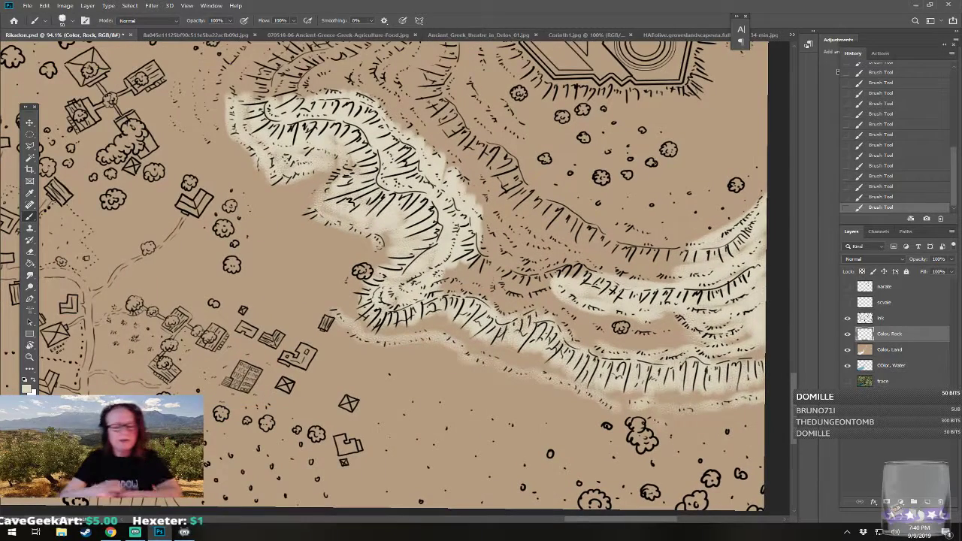
{"action": "mouse_move", "coordinate": [499, 285]}
{"action": "left_mouse_down"}
{"action": "mouse_move", "coordinate": [535, 292]}
{"action": "mouse_move", "coordinate": [484, 287]}
{"action": "mouse_move", "coordinate": [525, 307]}
{"action": "mouse_move", "coordinate": [470, 287]}
{"action": "mouse_move", "coordinate": [427, 286]}
{"action": "mouse_move", "coordinate": [472, 279]}
{"action": "mouse_move", "coordinate": [455, 263]}
{"action": "mouse_move", "coordinate": [479, 263]}
{"action": "mouse_move", "coordinate": [534, 279]}
{"action": "mouse_move", "coordinate": [545, 310]}
{"action": "left_mouse_up"}
- Examine the rest of the map, including the northwestern fortress and northeastern pond areas, for other slopes and rocky ground
{"action": "scroll", "coordinate": [545, 310], "scroll_direction": "down", "scroll_amount": 5}
{"action": "left_click_drag", "start_coordinate": [568, 210], "coordinate": [515, 537]}
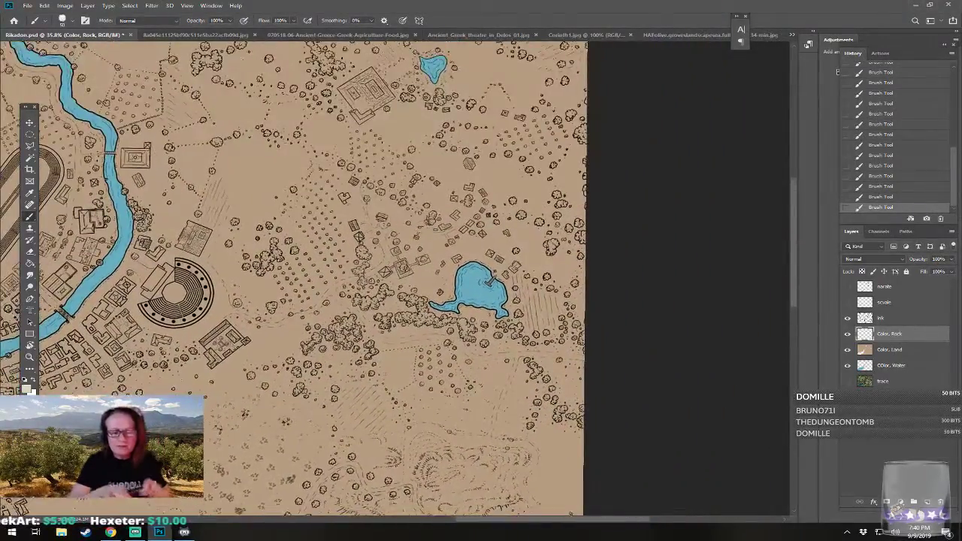
{"action": "scroll", "coordinate": [504, 380], "scroll_direction": "up", "scroll_amount": 4}
{"action": "left_click_drag", "start_coordinate": [503, 316], "coordinate": [439, 495]}
{"action": "left_click_drag", "start_coordinate": [225, 376], "coordinate": [583, 313]}
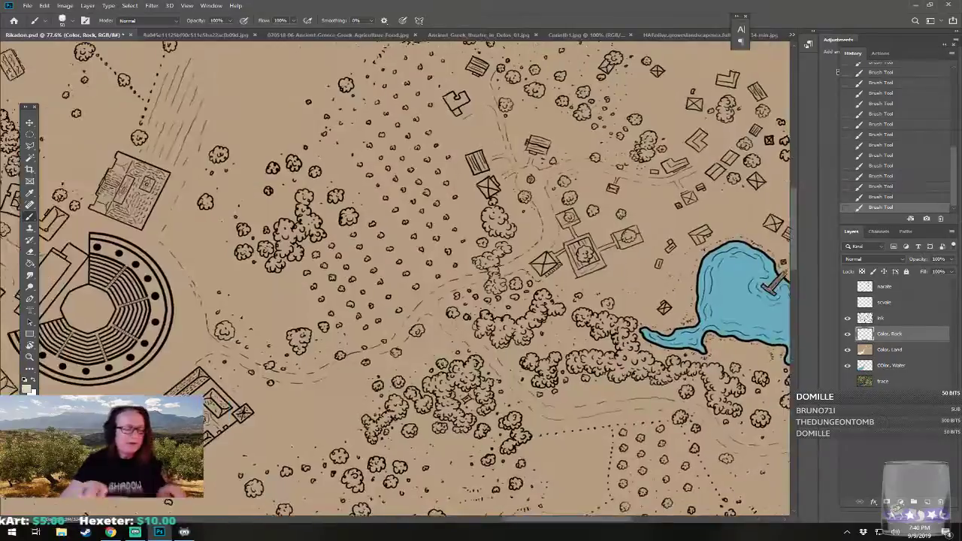
{"action": "scroll", "coordinate": [490, 427], "scroll_direction": "down", "scroll_amount": 4}
{"action": "left_click_drag", "start_coordinate": [315, 360], "coordinate": [661, 340]}
{"action": "left_click_drag", "start_coordinate": [421, 338], "coordinate": [523, 270]}
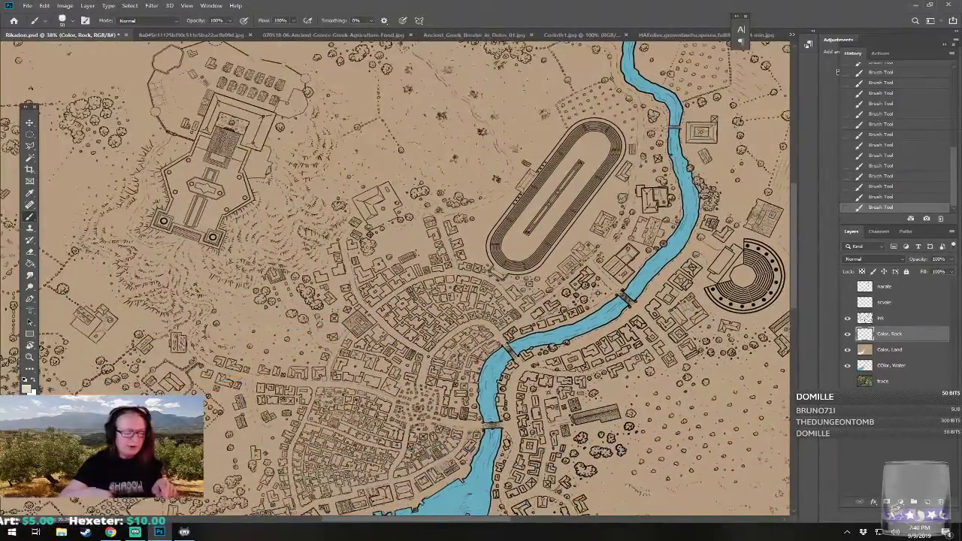
{"action": "left_click_drag", "start_coordinate": [227, 79], "coordinate": [388, 223]}
{"action": "scroll", "coordinate": [387, 223], "scroll_direction": "up", "scroll_amount": 4}
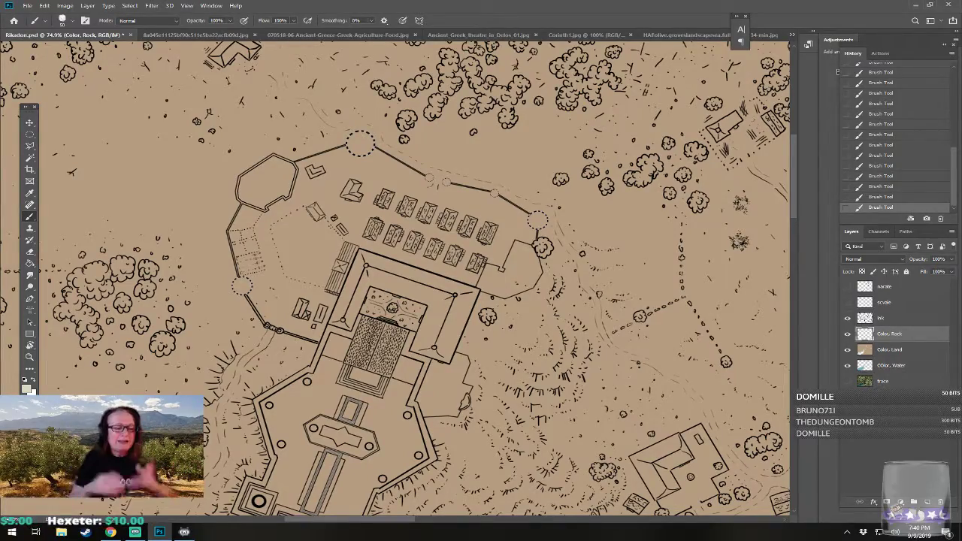
{"action": "scroll", "coordinate": [333, 338], "scroll_direction": "down", "scroll_amount": 2}
{"action": "left_click_drag", "start_coordinate": [586, 436], "coordinate": [217, 157]}
{"action": "left_click_drag", "start_coordinate": [782, 308], "coordinate": [561, 386]}
{"action": "scroll", "coordinate": [579, 385], "scroll_direction": "up", "scroll_amount": 5}
{"action": "scroll", "coordinate": [360, 330], "scroll_direction": "down", "scroll_amount": 8}
{"action": "left_click_drag", "start_coordinate": [451, 338], "coordinate": [426, 176]}
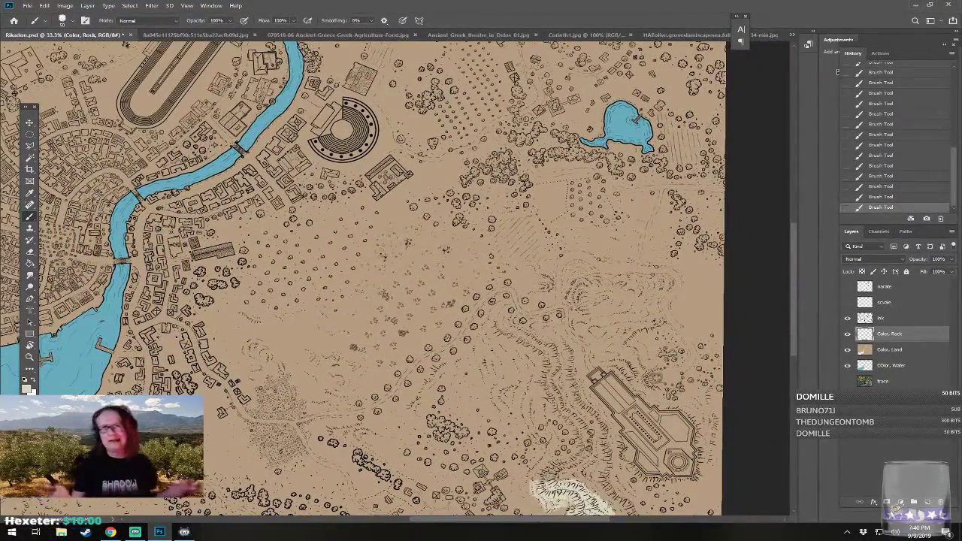
{"action": "left_click_drag", "start_coordinate": [451, 338], "coordinate": [493, 219]}
{"action": "key", "text": "ctrl+0"}
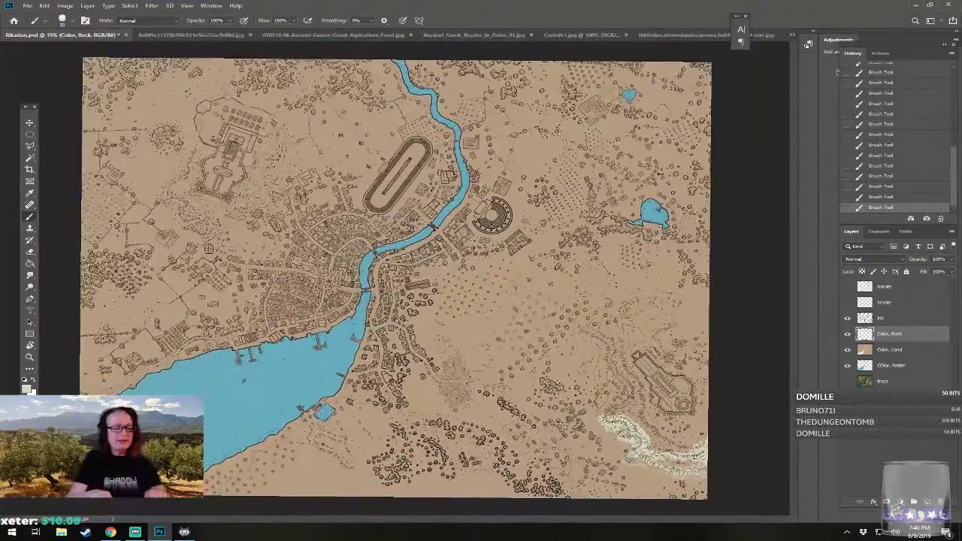
- Brush pale stone onto the hachured slopes west and northwest of the southeastern fortress, north of the painted cliffs
{"action": "scroll", "coordinate": [639, 421], "scroll_direction": "up", "scroll_amount": 5}
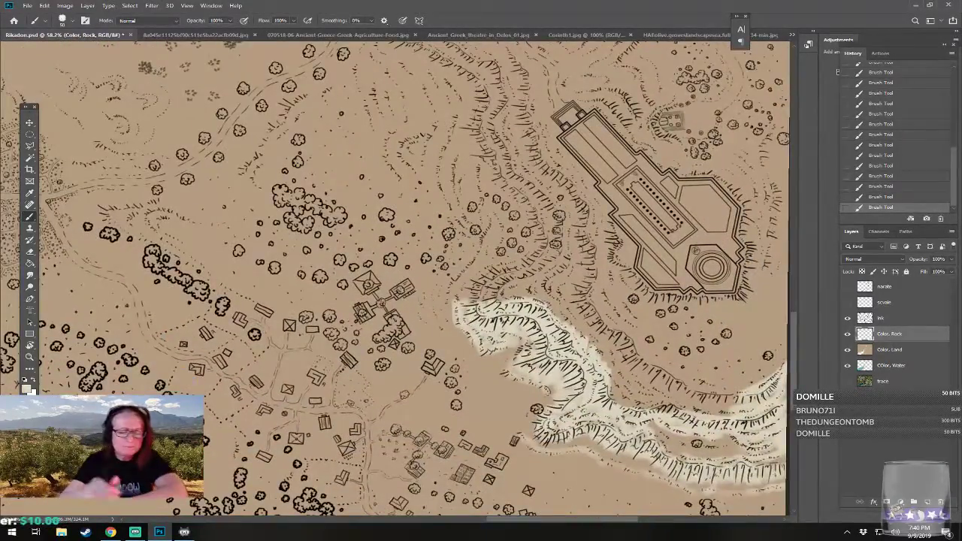
{"action": "left_click_drag", "start_coordinate": [526, 301], "coordinate": [431, 334]}
{"action": "mouse_move", "coordinate": [357, 331]}
{"action": "left_mouse_down"}
{"action": "mouse_move", "coordinate": [394, 258]}
{"action": "mouse_move", "coordinate": [370, 248]}
{"action": "mouse_move", "coordinate": [346, 214]}
{"action": "mouse_move", "coordinate": [358, 220]}
{"action": "mouse_move", "coordinate": [360, 203]}
{"action": "mouse_move", "coordinate": [349, 210]}
{"action": "mouse_move", "coordinate": [355, 187]}
{"action": "mouse_move", "coordinate": [308, 187]}
{"action": "mouse_move", "coordinate": [324, 191]}
{"action": "mouse_move", "coordinate": [299, 204]}
{"action": "mouse_move", "coordinate": [302, 173]}
{"action": "mouse_move", "coordinate": [339, 307]}
{"action": "left_mouse_up"}
{"action": "mouse_move", "coordinate": [294, 236]}
{"action": "left_mouse_down"}
{"action": "mouse_move", "coordinate": [304, 278]}
{"action": "mouse_move", "coordinate": [309, 257]}
{"action": "mouse_move", "coordinate": [320, 269]}
{"action": "mouse_move", "coordinate": [303, 215]}
{"action": "mouse_move", "coordinate": [338, 284]}
{"action": "mouse_move", "coordinate": [329, 265]}
{"action": "mouse_move", "coordinate": [325, 277]}
{"action": "mouse_move", "coordinate": [312, 216]}
{"action": "mouse_move", "coordinate": [354, 251]}
{"action": "mouse_move", "coordinate": [334, 240]}
{"action": "mouse_move", "coordinate": [364, 277]}
{"action": "left_mouse_up"}
{"action": "mouse_move", "coordinate": [322, 219]}
{"action": "left_mouse_down"}
{"action": "mouse_move", "coordinate": [312, 193]}
{"action": "mouse_move", "coordinate": [309, 203]}
{"action": "mouse_move", "coordinate": [321, 194]}
{"action": "mouse_move", "coordinate": [327, 214]}
{"action": "mouse_move", "coordinate": [376, 238]}
{"action": "left_mouse_up"}
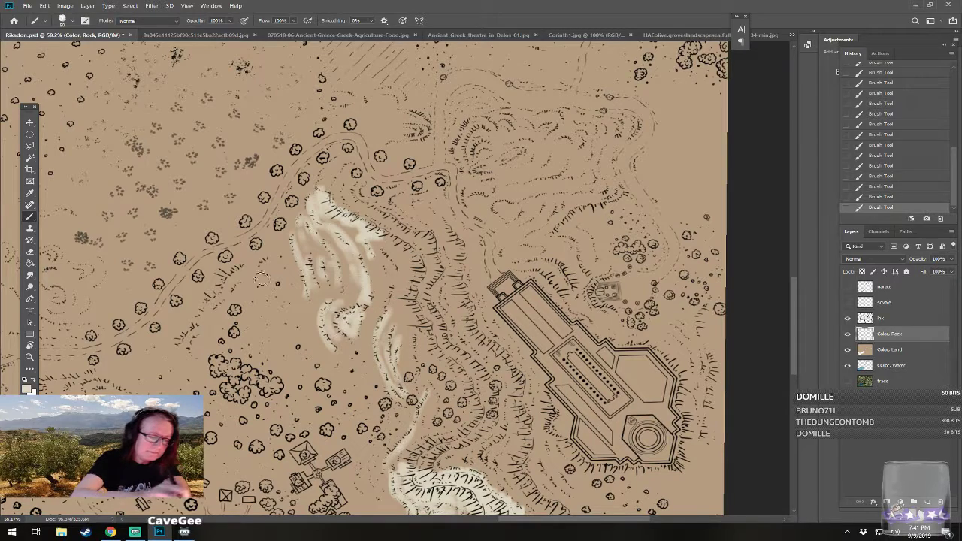
- Brush pale stone on the Color, Rock layer over the isolated roadside slope and the hachures above the tree line west of the southeastern cliffs
{"action": "left_click_drag", "start_coordinate": [230, 295], "coordinate": [240, 284]}
{"action": "mouse_move", "coordinate": [204, 307]}
{"action": "left_mouse_down"}
{"action": "mouse_move", "coordinate": [227, 272]}
{"action": "mouse_move", "coordinate": [239, 263]}
{"action": "mouse_move", "coordinate": [256, 271]}
{"action": "mouse_move", "coordinate": [273, 252]}
{"action": "mouse_move", "coordinate": [200, 310]}
{"action": "mouse_move", "coordinate": [175, 345]}
{"action": "mouse_move", "coordinate": [190, 336]}
{"action": "mouse_move", "coordinate": [194, 356]}
{"action": "mouse_move", "coordinate": [192, 342]}
{"action": "mouse_move", "coordinate": [216, 316]}
{"action": "mouse_move", "coordinate": [354, 266]}
{"action": "left_mouse_up"}
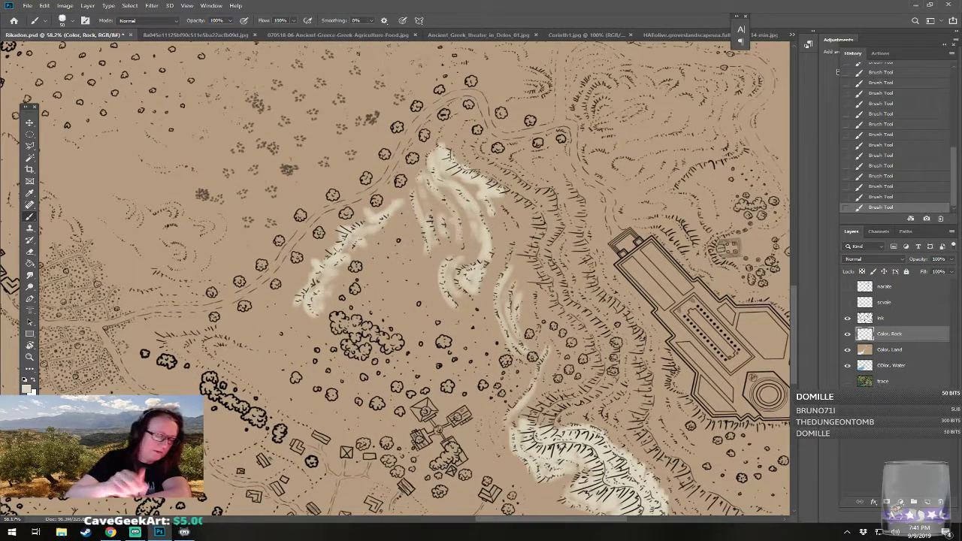
{"action": "mouse_move", "coordinate": [234, 344]}
{"action": "left_mouse_down"}
{"action": "mouse_move", "coordinate": [210, 352]}
{"action": "mouse_move", "coordinate": [226, 345]}
{"action": "mouse_move", "coordinate": [213, 350]}
{"action": "mouse_move", "coordinate": [237, 370]}
{"action": "mouse_move", "coordinate": [192, 342]}
{"action": "mouse_move", "coordinate": [219, 335]}
{"action": "mouse_move", "coordinate": [211, 331]}
{"action": "mouse_move", "coordinate": [230, 335]}
{"action": "mouse_move", "coordinate": [151, 330]}
{"action": "mouse_move", "coordinate": [218, 371]}
{"action": "mouse_move", "coordinate": [194, 341]}
{"action": "mouse_move", "coordinate": [248, 390]}
{"action": "mouse_move", "coordinate": [257, 391]}
{"action": "mouse_move", "coordinate": [226, 359]}
{"action": "mouse_move", "coordinate": [238, 367]}
{"action": "mouse_move", "coordinate": [262, 353]}
{"action": "mouse_move", "coordinate": [234, 342]}
{"action": "mouse_move", "coordinate": [268, 354]}
{"action": "mouse_move", "coordinate": [248, 358]}
{"action": "mouse_move", "coordinate": [289, 363]}
{"action": "left_mouse_up"}
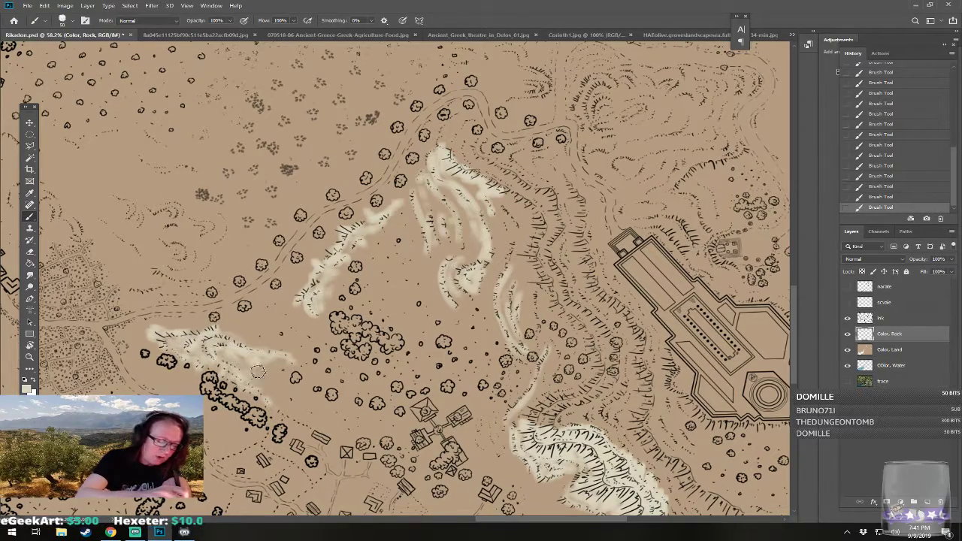
{"action": "left_click_drag", "start_coordinate": [276, 370], "coordinate": [142, 300]}
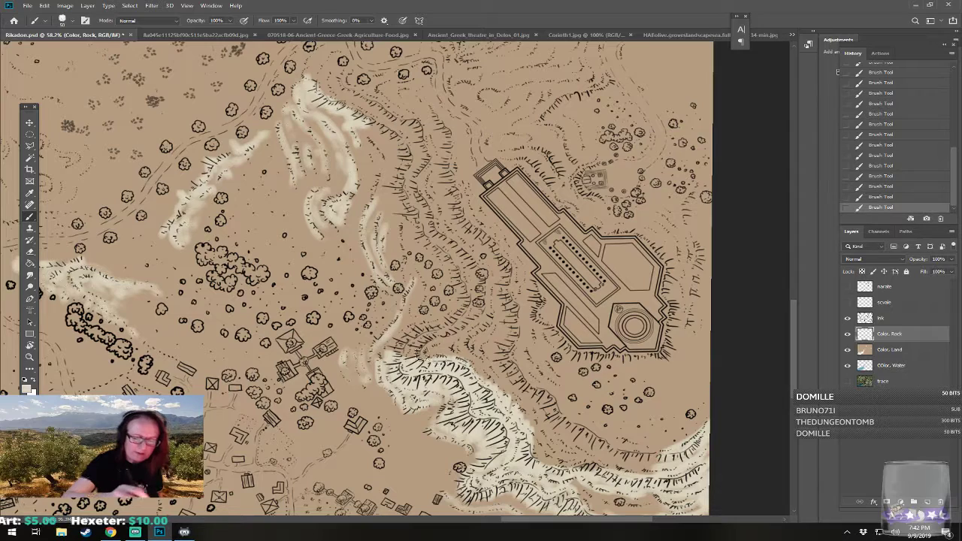
- Fill the contour bands between the painted western slopes and the southeastern fortress with pale stone, following them south to the map's eastern edge
{"action": "mouse_move", "coordinate": [413, 337]}
{"action": "left_mouse_down"}
{"action": "mouse_move", "coordinate": [436, 356]}
{"action": "mouse_move", "coordinate": [397, 342]}
{"action": "mouse_move", "coordinate": [412, 331]}
{"action": "mouse_move", "coordinate": [449, 347]}
{"action": "mouse_move", "coordinate": [448, 320]}
{"action": "mouse_move", "coordinate": [464, 302]}
{"action": "mouse_move", "coordinate": [421, 301]}
{"action": "mouse_move", "coordinate": [422, 285]}
{"action": "mouse_move", "coordinate": [449, 306]}
{"action": "mouse_move", "coordinate": [437, 288]}
{"action": "mouse_move", "coordinate": [452, 278]}
{"action": "mouse_move", "coordinate": [456, 297]}
{"action": "mouse_move", "coordinate": [467, 297]}
{"action": "mouse_move", "coordinate": [433, 250]}
{"action": "mouse_move", "coordinate": [404, 274]}
{"action": "mouse_move", "coordinate": [402, 227]}
{"action": "mouse_move", "coordinate": [395, 243]}
{"action": "mouse_move", "coordinate": [413, 248]}
{"action": "mouse_move", "coordinate": [417, 218]}
{"action": "mouse_move", "coordinate": [444, 254]}
{"action": "mouse_move", "coordinate": [403, 365]}
{"action": "left_mouse_up"}
{"action": "mouse_move", "coordinate": [376, 307]}
{"action": "left_mouse_down"}
{"action": "mouse_move", "coordinate": [367, 295]}
{"action": "mouse_move", "coordinate": [376, 256]}
{"action": "left_mouse_up"}
{"action": "mouse_move", "coordinate": [341, 295]}
{"action": "left_mouse_down"}
{"action": "mouse_move", "coordinate": [351, 268]}
{"action": "mouse_move", "coordinate": [335, 243]}
{"action": "mouse_move", "coordinate": [367, 254]}
{"action": "mouse_move", "coordinate": [368, 239]}
{"action": "mouse_move", "coordinate": [308, 205]}
{"action": "mouse_move", "coordinate": [288, 169]}
{"action": "mouse_move", "coordinate": [283, 179]}
{"action": "mouse_move", "coordinate": [272, 169]}
{"action": "mouse_move", "coordinate": [286, 156]}
{"action": "mouse_move", "coordinate": [266, 180]}
{"action": "mouse_move", "coordinate": [291, 149]}
{"action": "mouse_move", "coordinate": [305, 151]}
{"action": "mouse_move", "coordinate": [292, 165]}
{"action": "mouse_move", "coordinate": [300, 176]}
{"action": "mouse_move", "coordinate": [305, 158]}
{"action": "mouse_move", "coordinate": [317, 193]}
{"action": "mouse_move", "coordinate": [383, 232]}
{"action": "mouse_move", "coordinate": [393, 259]}
{"action": "mouse_move", "coordinate": [383, 271]}
{"action": "mouse_move", "coordinate": [384, 242]}
{"action": "mouse_move", "coordinate": [388, 295]}
{"action": "mouse_move", "coordinate": [443, 371]}
{"action": "mouse_move", "coordinate": [447, 400]}
{"action": "mouse_move", "coordinate": [424, 444]}
{"action": "mouse_move", "coordinate": [440, 455]}
{"action": "mouse_move", "coordinate": [460, 406]}
{"action": "mouse_move", "coordinate": [441, 462]}
{"action": "mouse_move", "coordinate": [465, 479]}
{"action": "mouse_move", "coordinate": [383, 354]}
{"action": "left_mouse_up"}
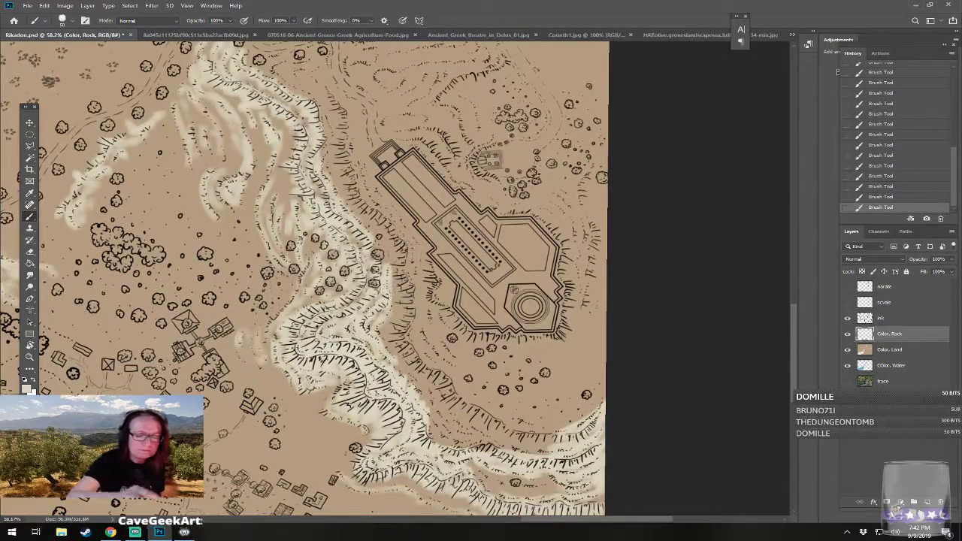
{"action": "mouse_move", "coordinate": [400, 273]}
{"action": "left_mouse_down"}
{"action": "mouse_move", "coordinate": [388, 338]}
{"action": "mouse_move", "coordinate": [413, 352]}
{"action": "mouse_move", "coordinate": [429, 390]}
{"action": "mouse_move", "coordinate": [454, 393]}
{"action": "mouse_move", "coordinate": [442, 397]}
{"action": "mouse_move", "coordinate": [450, 423]}
{"action": "mouse_move", "coordinate": [461, 412]}
{"action": "mouse_move", "coordinate": [475, 435]}
{"action": "mouse_move", "coordinate": [500, 431]}
{"action": "mouse_move", "coordinate": [499, 440]}
{"action": "mouse_move", "coordinate": [559, 451]}
{"action": "left_mouse_up"}
{"action": "mouse_move", "coordinate": [466, 442]}
{"action": "left_mouse_down"}
{"action": "mouse_move", "coordinate": [459, 440]}
{"action": "mouse_move", "coordinate": [478, 427]}
{"action": "mouse_move", "coordinate": [451, 376]}
{"action": "left_mouse_up"}
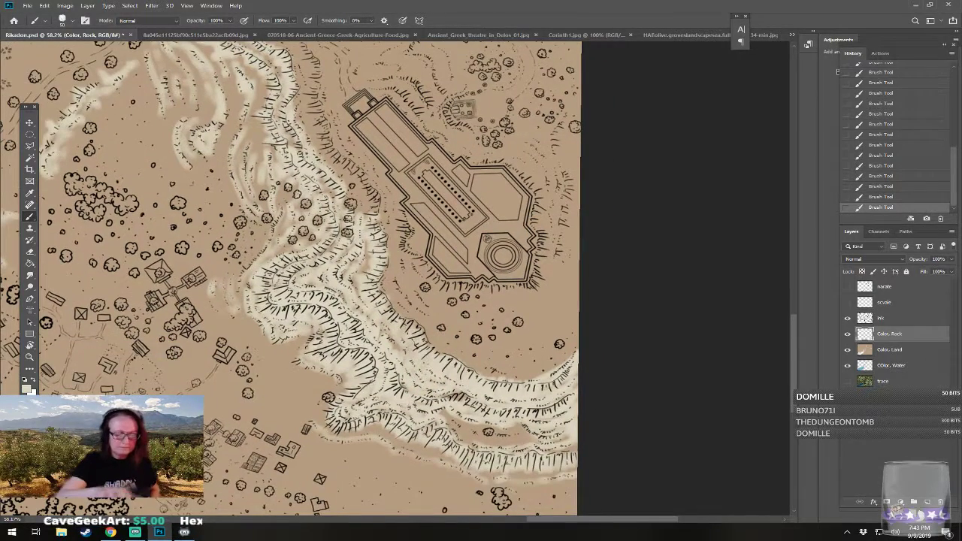
{"action": "mouse_move", "coordinate": [454, 421]}
{"action": "left_mouse_down"}
{"action": "mouse_move", "coordinate": [484, 443]}
{"action": "mouse_move", "coordinate": [481, 434]}
{"action": "mouse_move", "coordinate": [527, 439]}
{"action": "left_mouse_up"}
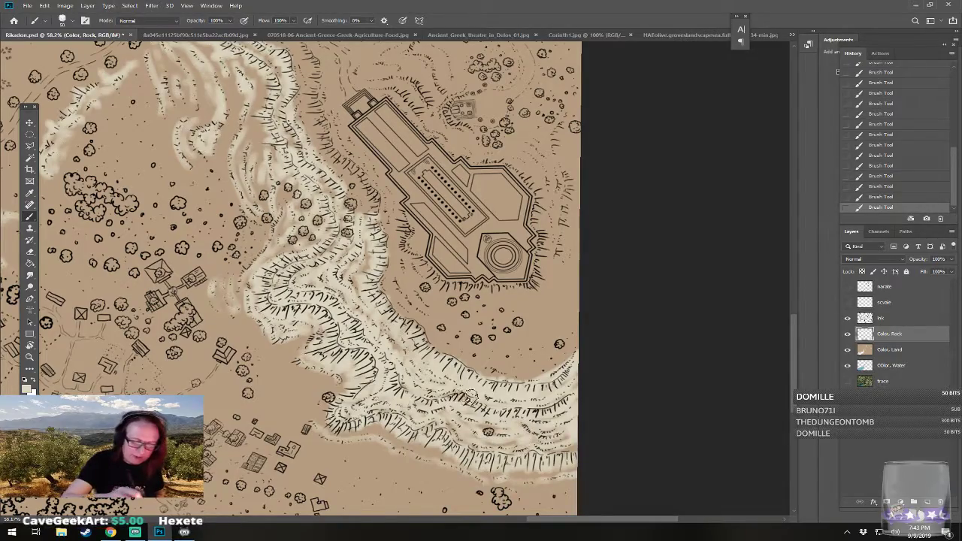
- Paint pale stone around the southern and eastern walls of the southeastern fortress, including the slopes toward the map edge
{"action": "scroll", "coordinate": [550, 416], "scroll_direction": "down", "scroll_amount": 8}
{"action": "scroll", "coordinate": [526, 293], "scroll_direction": "up", "scroll_amount": 4}
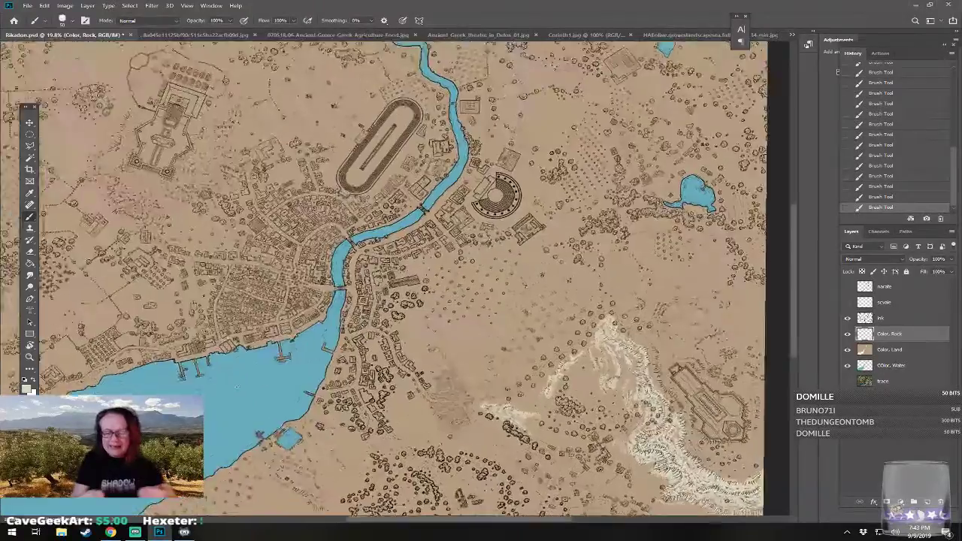
{"action": "scroll", "coordinate": [676, 469], "scroll_direction": "up", "scroll_amount": 2}
{"action": "left_click_drag", "start_coordinate": [676, 468], "coordinate": [471, 368]}
{"action": "scroll", "coordinate": [508, 390], "scroll_direction": "up", "scroll_amount": 1}
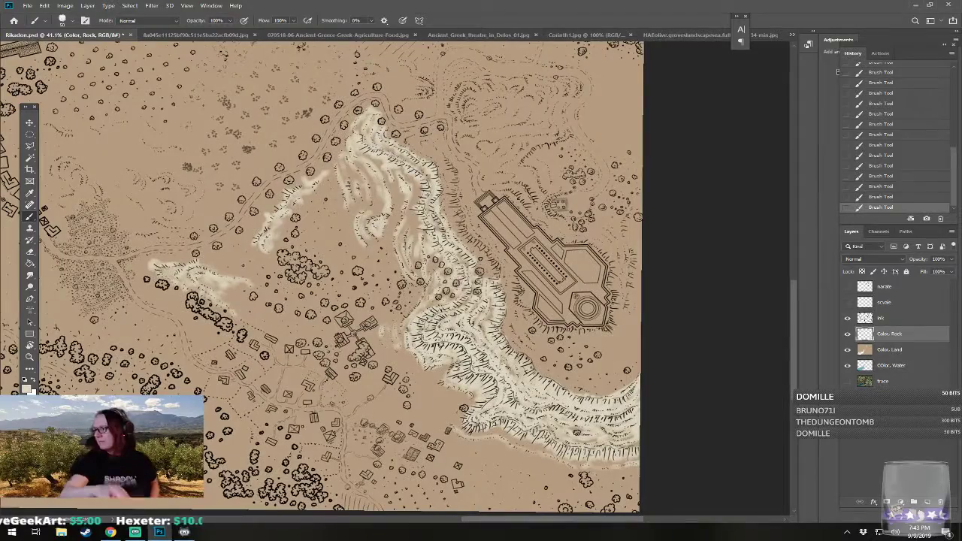
{"action": "left_click_drag", "start_coordinate": [576, 297], "coordinate": [581, 342]}
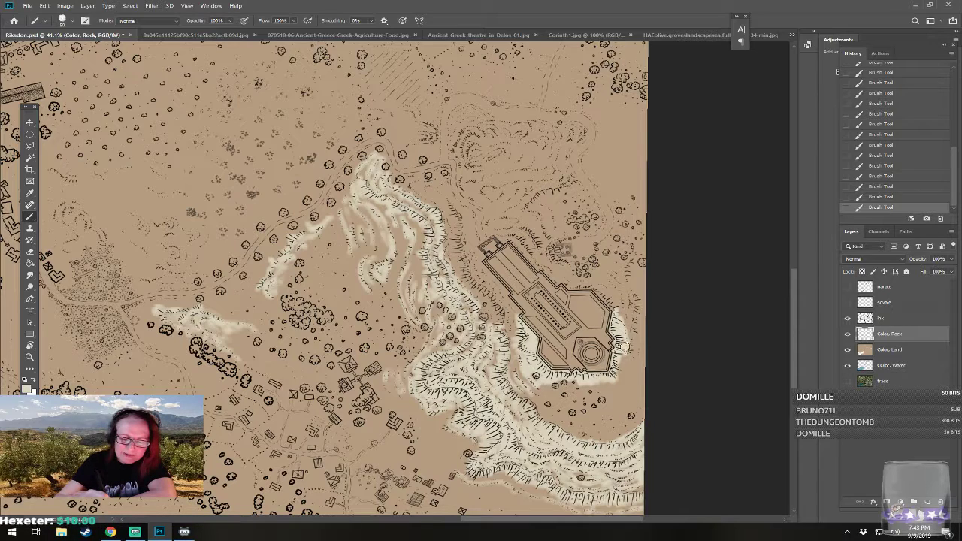
{"action": "mouse_move", "coordinate": [621, 301]}
{"action": "left_mouse_down"}
{"action": "mouse_move", "coordinate": [635, 351]}
{"action": "mouse_move", "coordinate": [632, 322]}
{"action": "left_mouse_up"}
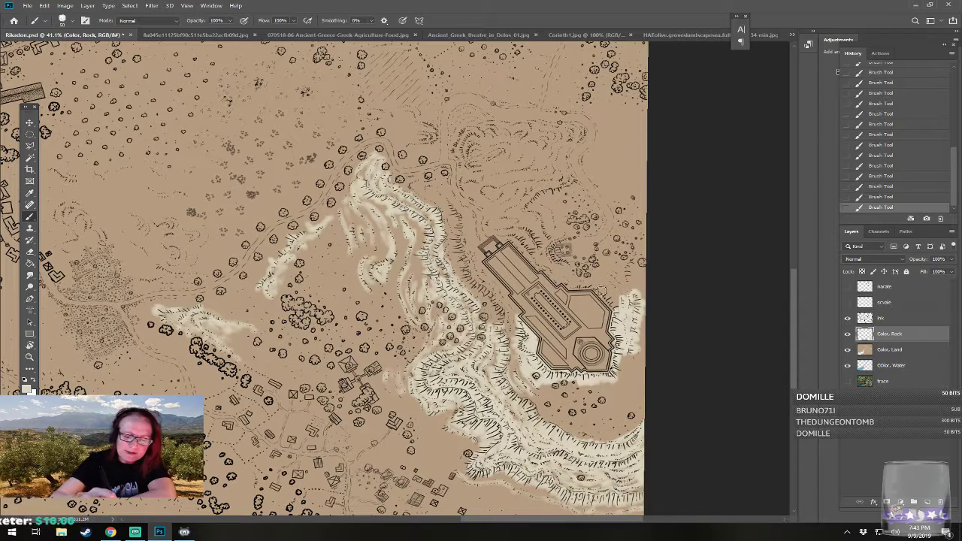
{"action": "left_click_drag", "start_coordinate": [602, 297], "coordinate": [627, 269]}
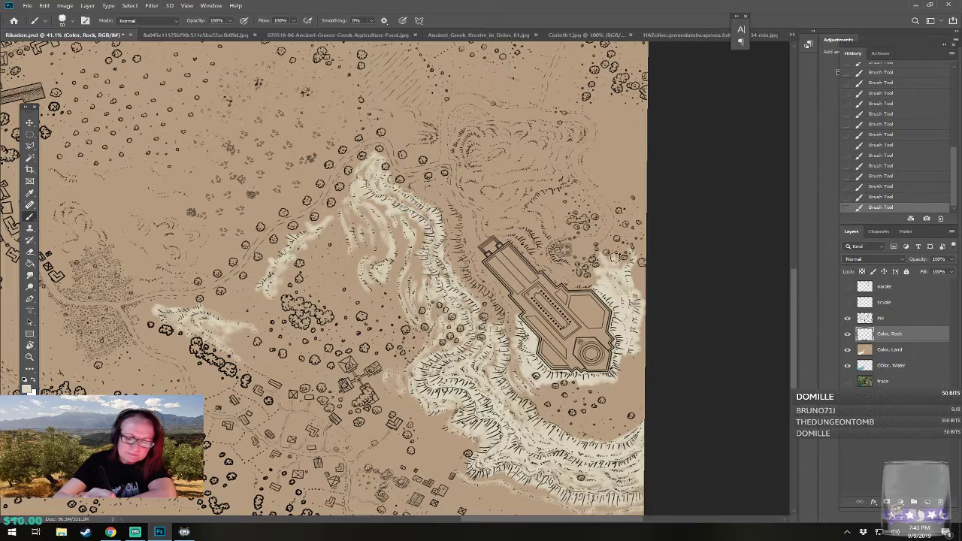
{"action": "left_click_drag", "start_coordinate": [535, 388], "coordinate": [552, 400]}
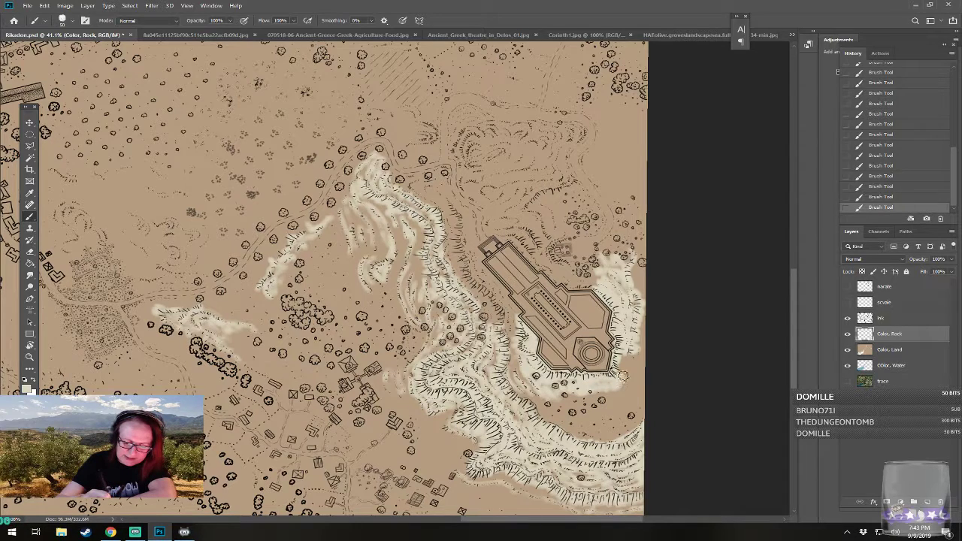
{"action": "left_click_drag", "start_coordinate": [604, 332], "coordinate": [633, 330]}
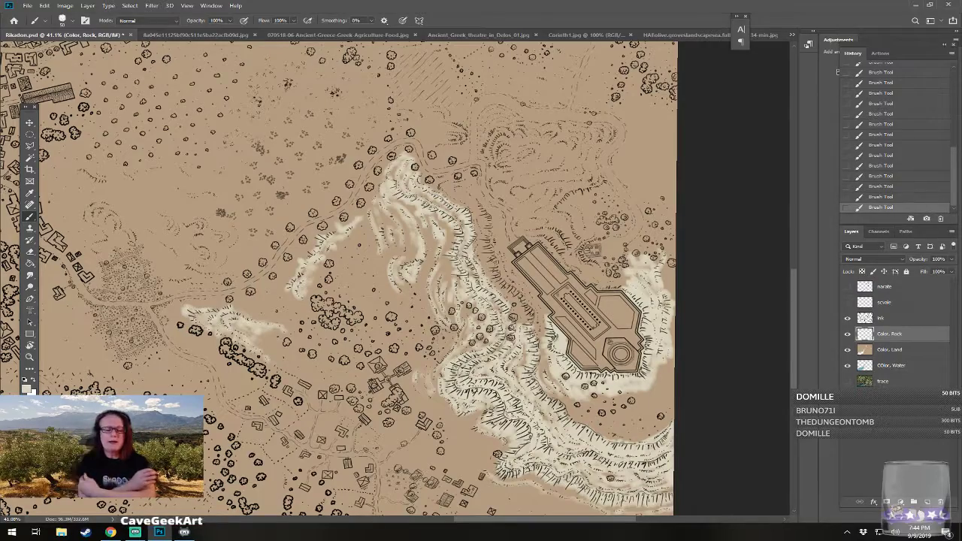
- Brush pale stone along the hachured slopes beside the fortress's western wall, up to the road at its northwestern gate
{"action": "scroll", "coordinate": [556, 390], "scroll_direction": "up", "scroll_amount": 4}
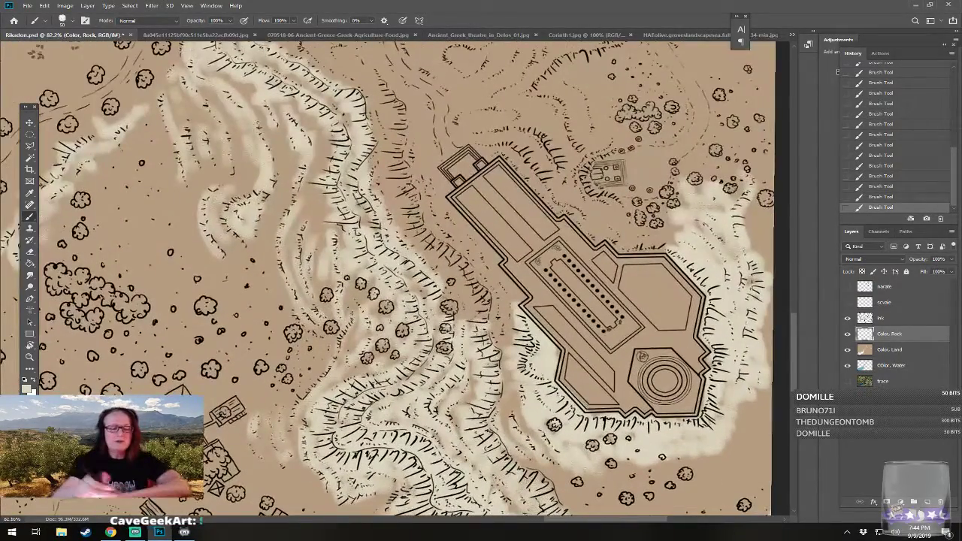
{"action": "mouse_move", "coordinate": [460, 283]}
{"action": "left_mouse_down"}
{"action": "mouse_move", "coordinate": [481, 301]}
{"action": "mouse_move", "coordinate": [481, 316]}
{"action": "left_mouse_up"}
{"action": "mouse_move", "coordinate": [464, 275]}
{"action": "left_mouse_down"}
{"action": "mouse_move", "coordinate": [436, 259]}
{"action": "mouse_move", "coordinate": [415, 239]}
{"action": "mouse_move", "coordinate": [415, 197]}
{"action": "mouse_move", "coordinate": [389, 175]}
{"action": "mouse_move", "coordinate": [400, 141]}
{"action": "mouse_move", "coordinate": [391, 119]}
{"action": "mouse_move", "coordinate": [402, 112]}
{"action": "mouse_move", "coordinate": [374, 77]}
{"action": "mouse_move", "coordinate": [415, 134]}
{"action": "mouse_move", "coordinate": [431, 189]}
{"action": "mouse_move", "coordinate": [383, 175]}
{"action": "mouse_move", "coordinate": [377, 190]}
{"action": "mouse_move", "coordinate": [374, 157]}
{"action": "mouse_move", "coordinate": [388, 183]}
{"action": "mouse_move", "coordinate": [381, 138]}
{"action": "mouse_move", "coordinate": [420, 132]}
{"action": "mouse_move", "coordinate": [437, 150]}
{"action": "mouse_move", "coordinate": [407, 87]}
{"action": "mouse_move", "coordinate": [437, 170]}
{"action": "mouse_move", "coordinate": [434, 196]}
{"action": "mouse_move", "coordinate": [455, 222]}
{"action": "mouse_move", "coordinate": [447, 223]}
{"action": "mouse_move", "coordinate": [490, 255]}
{"action": "mouse_move", "coordinate": [455, 224]}
{"action": "mouse_move", "coordinate": [489, 254]}
{"action": "mouse_move", "coordinate": [470, 245]}
{"action": "mouse_move", "coordinate": [486, 275]}
{"action": "mouse_move", "coordinate": [497, 285]}
{"action": "mouse_move", "coordinate": [493, 270]}
{"action": "mouse_move", "coordinate": [513, 291]}
{"action": "mouse_move", "coordinate": [493, 261]}
{"action": "mouse_move", "coordinate": [499, 325]}
{"action": "mouse_move", "coordinate": [510, 304]}
{"action": "mouse_move", "coordinate": [507, 331]}
{"action": "mouse_move", "coordinate": [454, 296]}
{"action": "mouse_move", "coordinate": [466, 315]}
{"action": "left_mouse_up"}
{"action": "left_click_drag", "start_coordinate": [515, 378], "coordinate": [499, 399]}
{"action": "left_click_drag", "start_coordinate": [489, 353], "coordinate": [453, 494]}
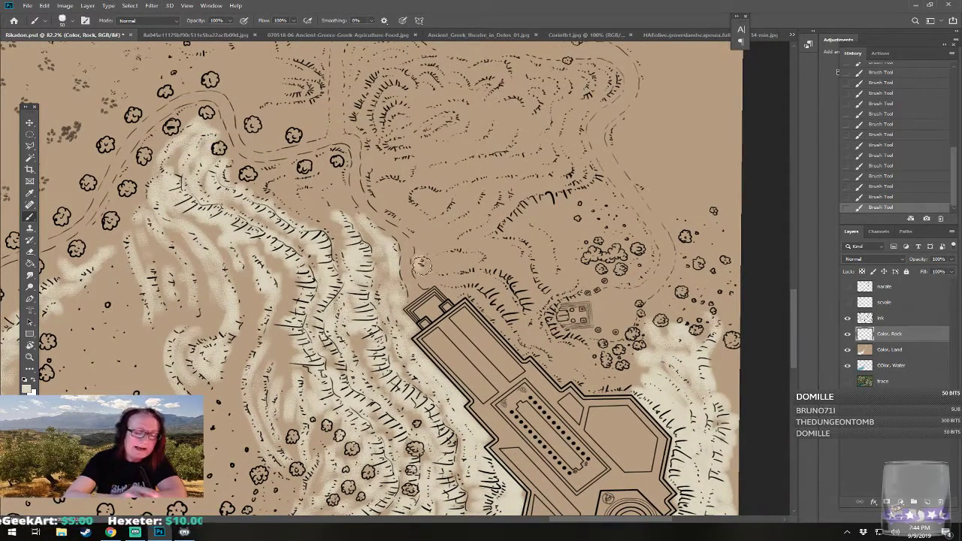
- Paint the slopes along the fortress's northeastern wall and the first curved contours north of its gate in pale stone
{"action": "mouse_move", "coordinate": [423, 277]}
{"action": "left_mouse_down"}
{"action": "mouse_move", "coordinate": [471, 281]}
{"action": "mouse_move", "coordinate": [428, 266]}
{"action": "mouse_move", "coordinate": [472, 262]}
{"action": "mouse_move", "coordinate": [436, 255]}
{"action": "mouse_move", "coordinate": [479, 258]}
{"action": "mouse_move", "coordinate": [465, 263]}
{"action": "mouse_move", "coordinate": [468, 275]}
{"action": "mouse_move", "coordinate": [490, 279]}
{"action": "mouse_move", "coordinate": [520, 307]}
{"action": "mouse_move", "coordinate": [483, 285]}
{"action": "mouse_move", "coordinate": [460, 283]}
{"action": "mouse_move", "coordinate": [469, 298]}
{"action": "mouse_move", "coordinate": [451, 291]}
{"action": "mouse_move", "coordinate": [479, 295]}
{"action": "mouse_move", "coordinate": [538, 355]}
{"action": "left_mouse_up"}
{"action": "mouse_move", "coordinate": [585, 385]}
{"action": "left_mouse_down"}
{"action": "mouse_move", "coordinate": [625, 388]}
{"action": "mouse_move", "coordinate": [580, 358]}
{"action": "mouse_move", "coordinate": [558, 325]}
{"action": "mouse_move", "coordinate": [550, 310]}
{"action": "mouse_move", "coordinate": [573, 291]}
{"action": "mouse_move", "coordinate": [547, 299]}
{"action": "mouse_move", "coordinate": [492, 239]}
{"action": "mouse_move", "coordinate": [524, 293]}
{"action": "mouse_move", "coordinate": [511, 304]}
{"action": "mouse_move", "coordinate": [536, 339]}
{"action": "mouse_move", "coordinate": [577, 361]}
{"action": "mouse_move", "coordinate": [575, 399]}
{"action": "left_mouse_up"}
{"action": "left_click_drag", "start_coordinate": [409, 210], "coordinate": [408, 230]}
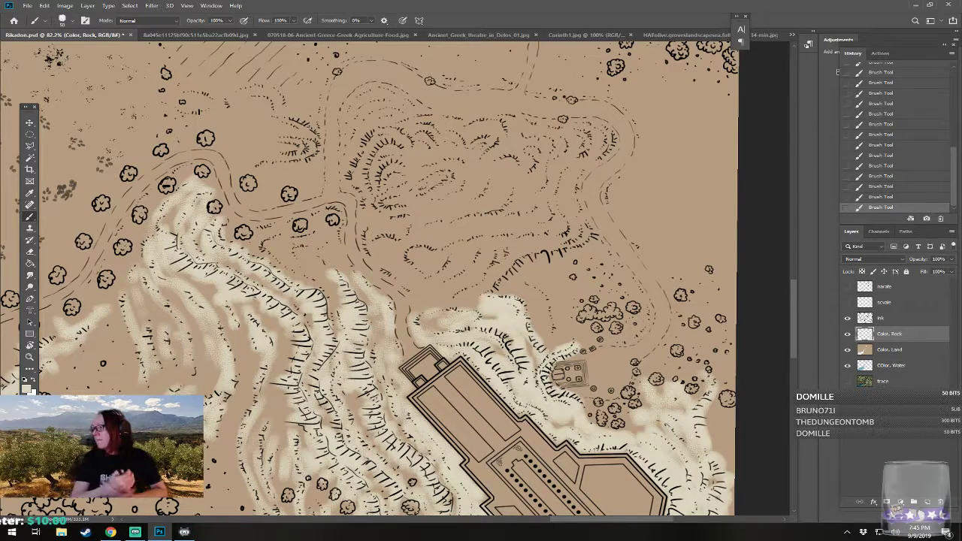
{"action": "left_click_drag", "start_coordinate": [398, 173], "coordinate": [426, 202]}
{"action": "mouse_move", "coordinate": [478, 335]}
{"action": "left_mouse_down"}
{"action": "mouse_move", "coordinate": [520, 279]}
{"action": "mouse_move", "coordinate": [467, 308]}
{"action": "mouse_move", "coordinate": [449, 287]}
{"action": "mouse_move", "coordinate": [470, 283]}
{"action": "mouse_move", "coordinate": [437, 291]}
{"action": "mouse_move", "coordinate": [453, 302]}
{"action": "mouse_move", "coordinate": [434, 319]}
{"action": "mouse_move", "coordinate": [405, 302]}
{"action": "mouse_move", "coordinate": [393, 266]}
{"action": "mouse_move", "coordinate": [427, 264]}
{"action": "mouse_move", "coordinate": [421, 291]}
{"action": "left_mouse_up"}
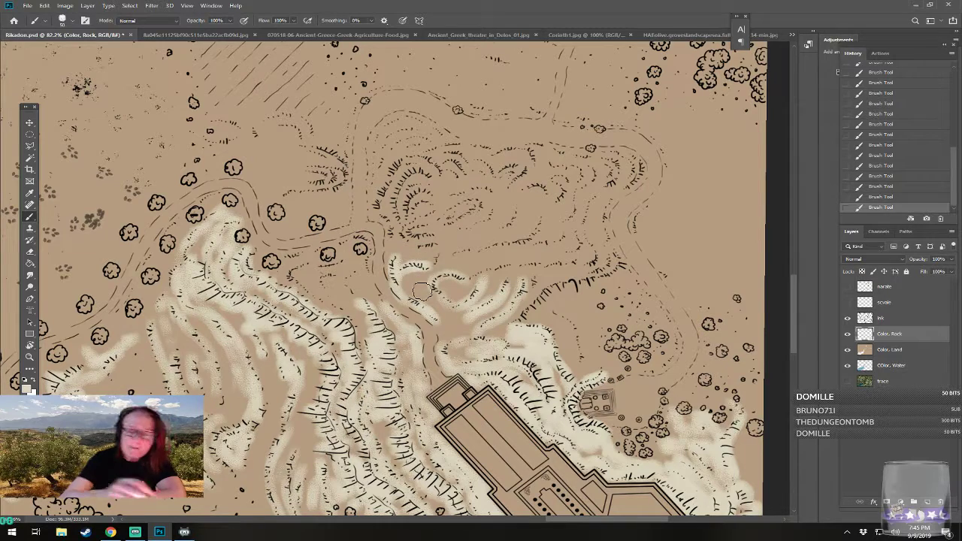
- Hide the rock, land and water color layers to view the ink alone, and show them again
{"action": "left_click", "coordinate": [847, 366]}
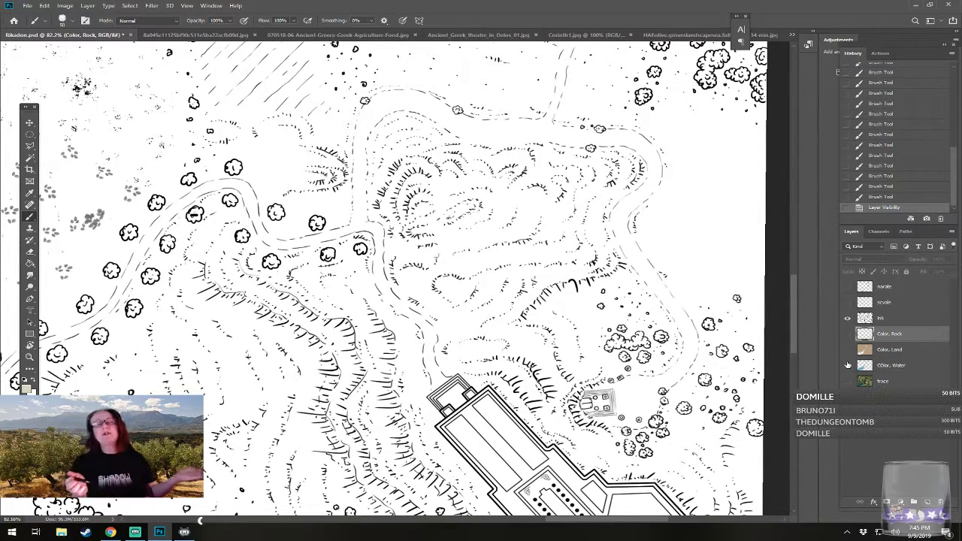
{"action": "left_click_drag", "start_coordinate": [847, 334], "coordinate": [848, 365]}
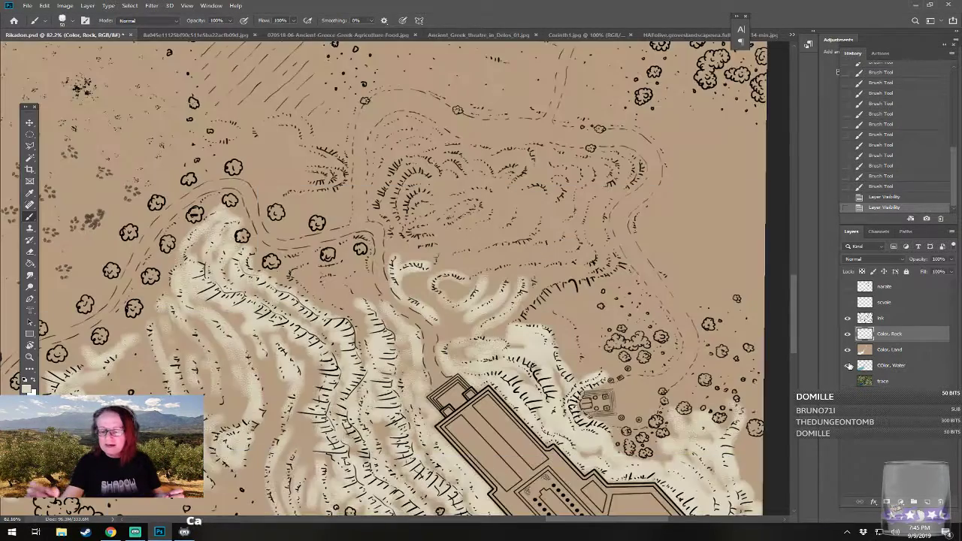
- Brush pale stone onto the slopes on both sides of the road northwest of the fortress, including the patch below the hatched field
{"action": "left_click_drag", "start_coordinate": [712, 85], "coordinate": [736, 123]}
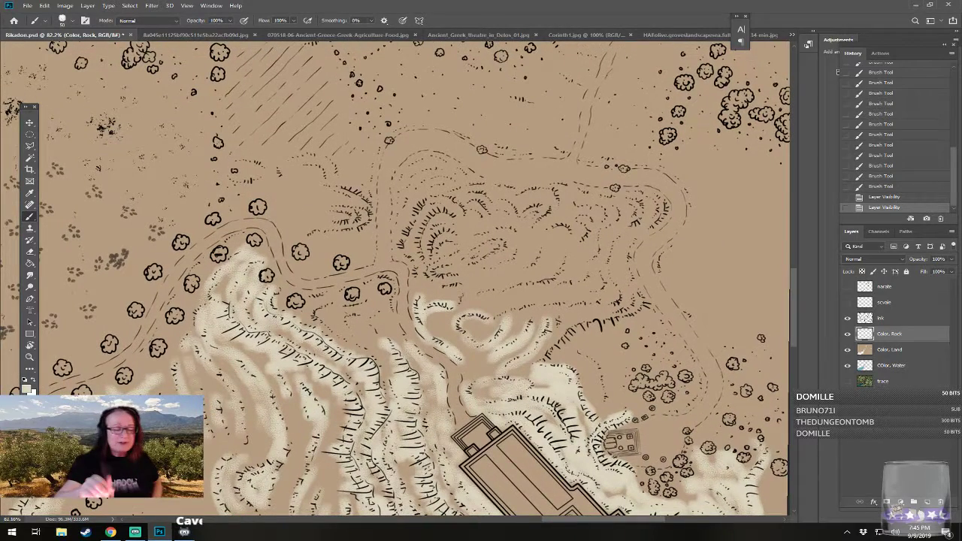
{"action": "mouse_move", "coordinate": [393, 299]}
{"action": "left_mouse_down"}
{"action": "mouse_move", "coordinate": [320, 296]}
{"action": "mouse_move", "coordinate": [320, 324]}
{"action": "mouse_move", "coordinate": [332, 307]}
{"action": "mouse_move", "coordinate": [344, 336]}
{"action": "mouse_move", "coordinate": [364, 306]}
{"action": "mouse_move", "coordinate": [351, 317]}
{"action": "mouse_move", "coordinate": [372, 320]}
{"action": "mouse_move", "coordinate": [376, 339]}
{"action": "mouse_move", "coordinate": [353, 342]}
{"action": "mouse_move", "coordinate": [379, 363]}
{"action": "mouse_move", "coordinate": [357, 337]}
{"action": "mouse_move", "coordinate": [362, 326]}
{"action": "mouse_move", "coordinate": [365, 334]}
{"action": "mouse_move", "coordinate": [284, 297]}
{"action": "left_mouse_up"}
{"action": "mouse_move", "coordinate": [419, 295]}
{"action": "left_mouse_down"}
{"action": "mouse_move", "coordinate": [404, 260]}
{"action": "mouse_move", "coordinate": [411, 214]}
{"action": "mouse_move", "coordinate": [401, 216]}
{"action": "mouse_move", "coordinate": [427, 181]}
{"action": "mouse_move", "coordinate": [409, 188]}
{"action": "mouse_move", "coordinate": [421, 172]}
{"action": "mouse_move", "coordinate": [401, 179]}
{"action": "mouse_move", "coordinate": [460, 175]}
{"action": "left_mouse_up"}
{"action": "mouse_move", "coordinate": [363, 188]}
{"action": "left_mouse_down"}
{"action": "mouse_move", "coordinate": [336, 190]}
{"action": "mouse_move", "coordinate": [366, 212]}
{"action": "mouse_move", "coordinate": [360, 218]}
{"action": "mouse_move", "coordinate": [307, 236]}
{"action": "mouse_move", "coordinate": [357, 233]}
{"action": "mouse_move", "coordinate": [342, 212]}
{"action": "left_mouse_up"}
{"action": "mouse_move", "coordinate": [318, 173]}
{"action": "left_mouse_down"}
{"action": "mouse_move", "coordinate": [295, 160]}
{"action": "mouse_move", "coordinate": [313, 161]}
{"action": "mouse_move", "coordinate": [287, 164]}
{"action": "mouse_move", "coordinate": [281, 179]}
{"action": "mouse_move", "coordinate": [231, 178]}
{"action": "mouse_move", "coordinate": [263, 169]}
{"action": "mouse_move", "coordinate": [246, 166]}
{"action": "mouse_move", "coordinate": [307, 175]}
{"action": "mouse_move", "coordinate": [264, 177]}
{"action": "mouse_move", "coordinate": [307, 188]}
{"action": "left_mouse_up"}
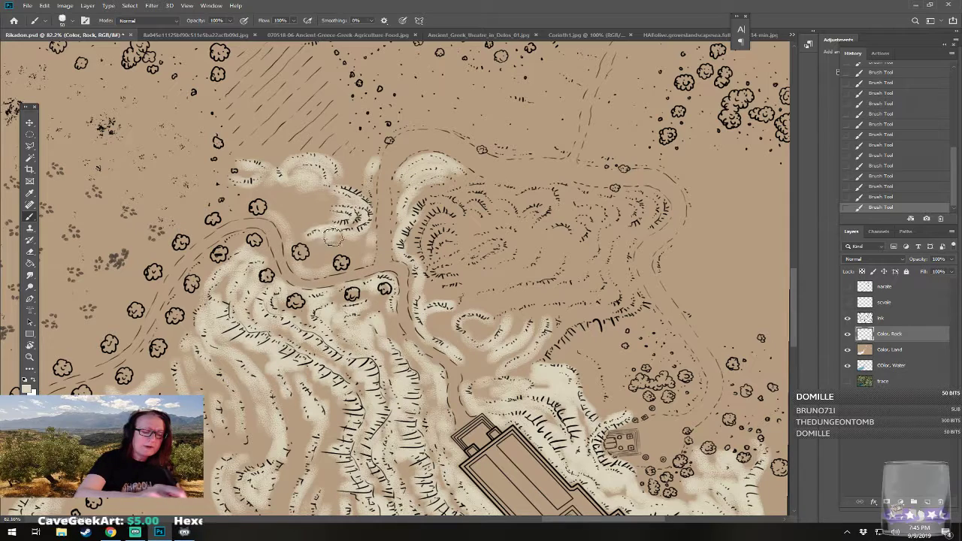
{"action": "mouse_move", "coordinate": [336, 202]}
{"action": "left_mouse_down"}
{"action": "mouse_move", "coordinate": [367, 173]}
{"action": "mouse_move", "coordinate": [370, 191]}
{"action": "mouse_move", "coordinate": [374, 178]}
{"action": "mouse_move", "coordinate": [355, 178]}
{"action": "mouse_move", "coordinate": [367, 159]}
{"action": "left_mouse_up"}
{"action": "mouse_move", "coordinate": [242, 171]}
{"action": "left_mouse_down"}
{"action": "mouse_move", "coordinate": [263, 178]}
{"action": "mouse_move", "coordinate": [186, 177]}
{"action": "mouse_move", "coordinate": [165, 188]}
{"action": "mouse_move", "coordinate": [193, 202]}
{"action": "left_mouse_up"}
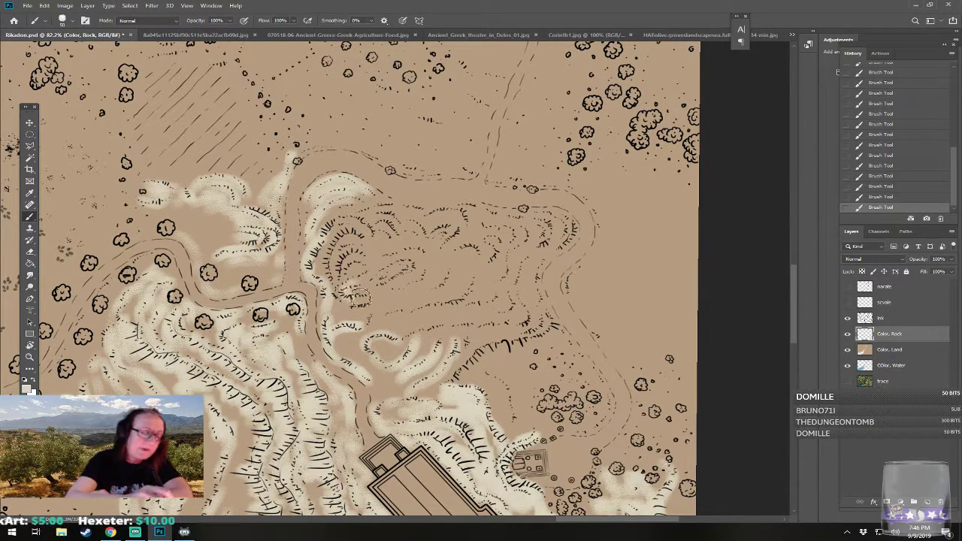
- Cover the contoured hill north of the fortress with pale stone, including its eastern edge and the outer side of the road bend
{"action": "mouse_move", "coordinate": [370, 287]}
{"action": "left_mouse_down"}
{"action": "mouse_move", "coordinate": [404, 268]}
{"action": "mouse_move", "coordinate": [373, 273]}
{"action": "mouse_move", "coordinate": [401, 260]}
{"action": "mouse_move", "coordinate": [409, 272]}
{"action": "mouse_move", "coordinate": [390, 292]}
{"action": "mouse_move", "coordinate": [427, 277]}
{"action": "mouse_move", "coordinate": [393, 252]}
{"action": "mouse_move", "coordinate": [417, 249]}
{"action": "mouse_move", "coordinate": [345, 276]}
{"action": "mouse_move", "coordinate": [355, 258]}
{"action": "mouse_move", "coordinate": [325, 269]}
{"action": "mouse_move", "coordinate": [351, 230]}
{"action": "mouse_move", "coordinate": [354, 237]}
{"action": "mouse_move", "coordinate": [347, 219]}
{"action": "mouse_move", "coordinate": [380, 232]}
{"action": "mouse_move", "coordinate": [393, 228]}
{"action": "mouse_move", "coordinate": [372, 217]}
{"action": "mouse_move", "coordinate": [394, 220]}
{"action": "mouse_move", "coordinate": [369, 210]}
{"action": "mouse_move", "coordinate": [413, 218]}
{"action": "left_mouse_up"}
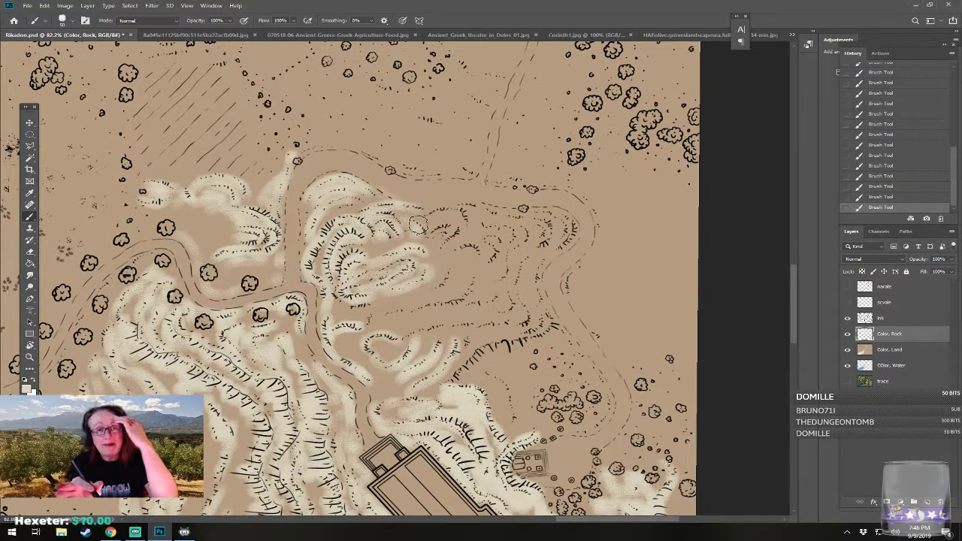
{"action": "mouse_move", "coordinate": [406, 220]}
{"action": "left_mouse_down"}
{"action": "mouse_move", "coordinate": [448, 229]}
{"action": "mouse_move", "coordinate": [458, 220]}
{"action": "mouse_move", "coordinate": [435, 211]}
{"action": "mouse_move", "coordinate": [462, 212]}
{"action": "mouse_move", "coordinate": [463, 231]}
{"action": "mouse_move", "coordinate": [466, 206]}
{"action": "mouse_move", "coordinate": [506, 223]}
{"action": "mouse_move", "coordinate": [495, 209]}
{"action": "mouse_move", "coordinate": [543, 220]}
{"action": "mouse_move", "coordinate": [532, 248]}
{"action": "mouse_move", "coordinate": [537, 221]}
{"action": "mouse_move", "coordinate": [558, 220]}
{"action": "mouse_move", "coordinate": [557, 249]}
{"action": "mouse_move", "coordinate": [562, 222]}
{"action": "mouse_move", "coordinate": [532, 268]}
{"action": "mouse_move", "coordinate": [542, 311]}
{"action": "mouse_move", "coordinate": [522, 331]}
{"action": "mouse_move", "coordinate": [550, 320]}
{"action": "mouse_move", "coordinate": [519, 348]}
{"action": "mouse_move", "coordinate": [462, 363]}
{"action": "mouse_move", "coordinate": [459, 376]}
{"action": "mouse_move", "coordinate": [469, 340]}
{"action": "mouse_move", "coordinate": [490, 344]}
{"action": "mouse_move", "coordinate": [512, 325]}
{"action": "mouse_move", "coordinate": [446, 326]}
{"action": "mouse_move", "coordinate": [396, 345]}
{"action": "mouse_move", "coordinate": [385, 322]}
{"action": "mouse_move", "coordinate": [368, 323]}
{"action": "mouse_move", "coordinate": [478, 308]}
{"action": "mouse_move", "coordinate": [470, 286]}
{"action": "mouse_move", "coordinate": [342, 338]}
{"action": "mouse_move", "coordinate": [341, 348]}
{"action": "mouse_move", "coordinate": [339, 305]}
{"action": "mouse_move", "coordinate": [356, 314]}
{"action": "mouse_move", "coordinate": [435, 282]}
{"action": "mouse_move", "coordinate": [417, 289]}
{"action": "mouse_move", "coordinate": [451, 253]}
{"action": "mouse_move", "coordinate": [472, 249]}
{"action": "mouse_move", "coordinate": [485, 263]}
{"action": "mouse_move", "coordinate": [493, 244]}
{"action": "mouse_move", "coordinate": [482, 237]}
{"action": "mouse_move", "coordinate": [520, 237]}
{"action": "mouse_move", "coordinate": [505, 277]}
{"action": "mouse_move", "coordinate": [514, 264]}
{"action": "mouse_move", "coordinate": [521, 317]}
{"action": "mouse_move", "coordinate": [517, 286]}
{"action": "mouse_move", "coordinate": [490, 305]}
{"action": "mouse_move", "coordinate": [473, 263]}
{"action": "mouse_move", "coordinate": [454, 283]}
{"action": "mouse_move", "coordinate": [442, 251]}
{"action": "mouse_move", "coordinate": [468, 232]}
{"action": "mouse_move", "coordinate": [400, 246]}
{"action": "mouse_move", "coordinate": [407, 180]}
{"action": "mouse_move", "coordinate": [377, 197]}
{"action": "left_mouse_up"}
{"action": "mouse_move", "coordinate": [531, 242]}
{"action": "left_mouse_down"}
{"action": "mouse_move", "coordinate": [537, 224]}
{"action": "mouse_move", "coordinate": [530, 234]}
{"action": "left_mouse_up"}
{"action": "mouse_move", "coordinate": [559, 160]}
{"action": "left_mouse_down"}
{"action": "mouse_move", "coordinate": [561, 172]}
{"action": "mouse_move", "coordinate": [538, 142]}
{"action": "mouse_move", "coordinate": [566, 170]}
{"action": "mouse_move", "coordinate": [543, 262]}
{"action": "mouse_move", "coordinate": [566, 295]}
{"action": "left_mouse_up"}
{"action": "left_click_drag", "start_coordinate": [502, 239], "coordinate": [569, 348]}
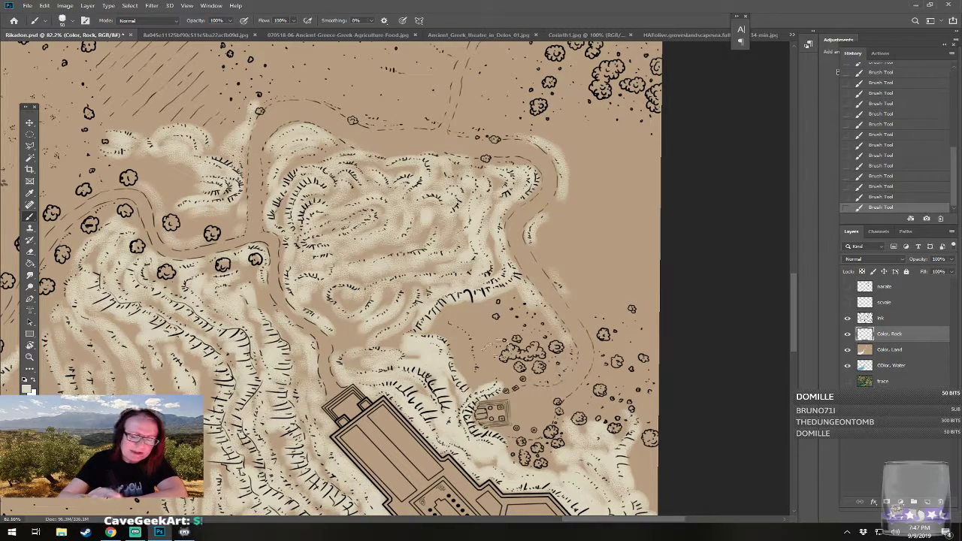
- Paint the slopes between the northern hill and the small building, and the road edge east of the tree clump, in pale stone
{"action": "mouse_move", "coordinate": [448, 327]}
{"action": "left_mouse_down"}
{"action": "mouse_move", "coordinate": [474, 372]}
{"action": "mouse_move", "coordinate": [441, 327]}
{"action": "mouse_move", "coordinate": [477, 365]}
{"action": "mouse_move", "coordinate": [445, 308]}
{"action": "left_mouse_up"}
{"action": "mouse_move", "coordinate": [404, 334]}
{"action": "left_mouse_down"}
{"action": "mouse_move", "coordinate": [455, 353]}
{"action": "mouse_move", "coordinate": [477, 363]}
{"action": "left_mouse_up"}
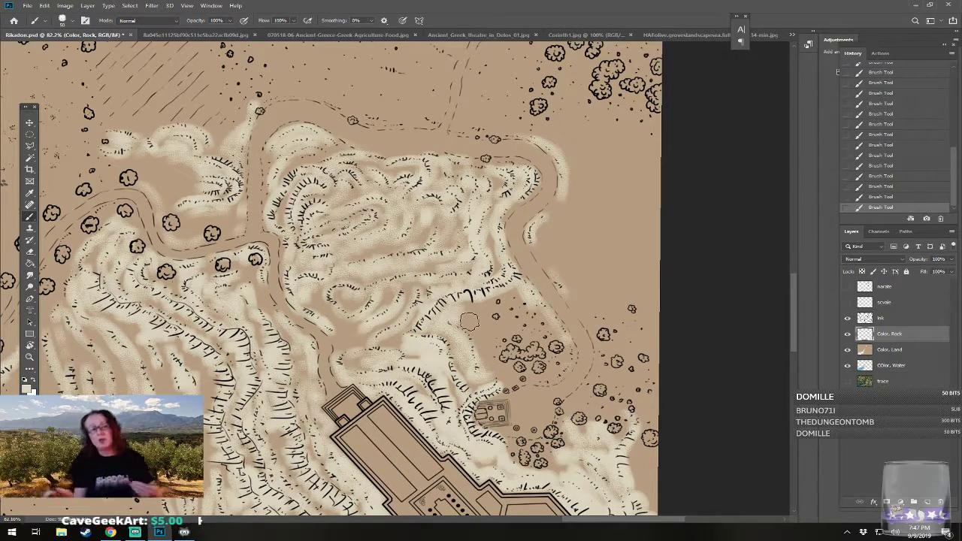
{"action": "left_click_drag", "start_coordinate": [469, 322], "coordinate": [466, 303]}
{"action": "mouse_move", "coordinate": [536, 362]}
{"action": "left_mouse_down"}
{"action": "mouse_move", "coordinate": [562, 334]}
{"action": "mouse_move", "coordinate": [469, 228]}
{"action": "left_mouse_up"}
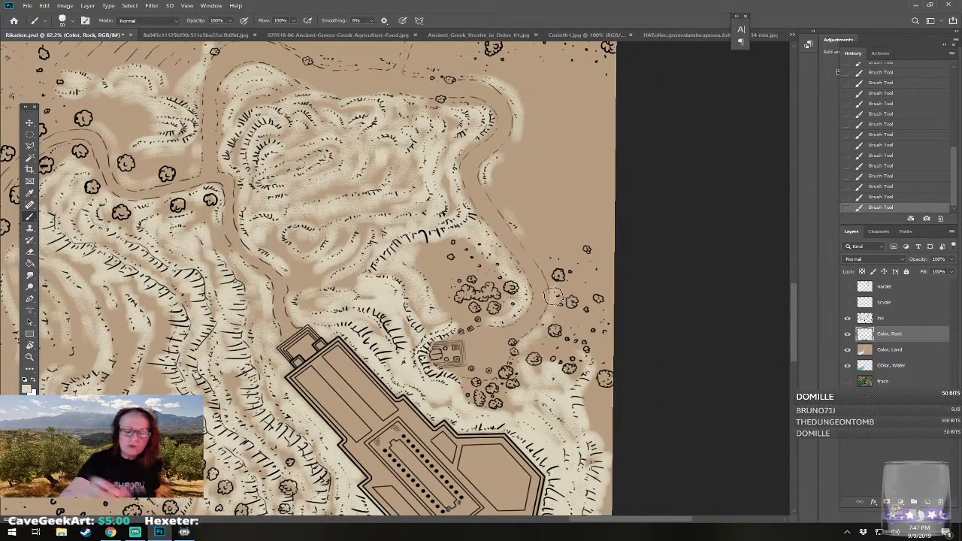
- Brush pale stone onto the curved hill contours north and northeast of the densely dotted plots west of the fortress
{"action": "scroll", "coordinate": [554, 297], "scroll_direction": "down", "scroll_amount": 5}
{"action": "scroll", "coordinate": [397, 278], "scroll_direction": "down", "scroll_amount": 4}
{"action": "scroll", "coordinate": [397, 278], "scroll_direction": "up", "scroll_amount": 2}
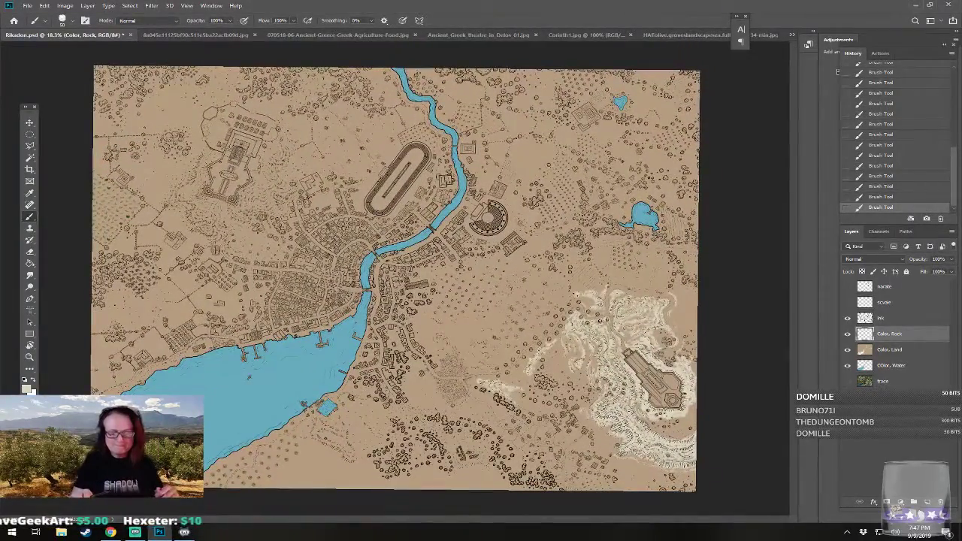
{"action": "scroll", "coordinate": [446, 246], "scroll_direction": "up", "scroll_amount": 4}
{"action": "left_click_drag", "start_coordinate": [482, 301], "coordinate": [376, 120]}
{"action": "left_click_drag", "start_coordinate": [360, 320], "coordinate": [406, 391]}
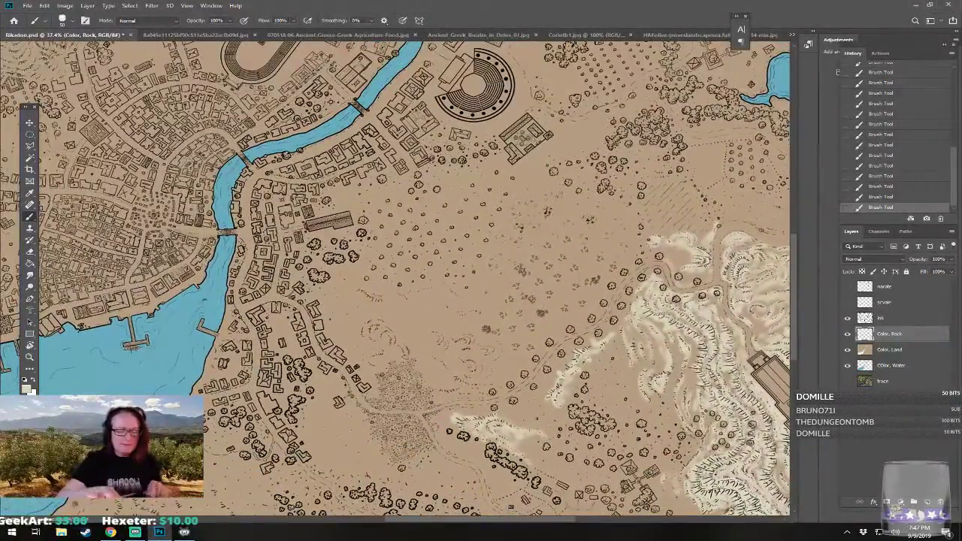
{"action": "scroll", "coordinate": [406, 391], "scroll_direction": "up", "scroll_amount": 5}
{"action": "mouse_move", "coordinate": [360, 254]}
{"action": "left_mouse_down"}
{"action": "mouse_move", "coordinate": [347, 229]}
{"action": "mouse_move", "coordinate": [365, 242]}
{"action": "mouse_move", "coordinate": [369, 234]}
{"action": "mouse_move", "coordinate": [345, 215]}
{"action": "mouse_move", "coordinate": [330, 211]}
{"action": "mouse_move", "coordinate": [321, 224]}
{"action": "mouse_move", "coordinate": [328, 209]}
{"action": "mouse_move", "coordinate": [319, 238]}
{"action": "mouse_move", "coordinate": [312, 211]}
{"action": "mouse_move", "coordinate": [301, 241]}
{"action": "mouse_move", "coordinate": [291, 209]}
{"action": "mouse_move", "coordinate": [292, 227]}
{"action": "mouse_move", "coordinate": [324, 194]}
{"action": "mouse_move", "coordinate": [343, 201]}
{"action": "mouse_move", "coordinate": [315, 211]}
{"action": "mouse_move", "coordinate": [301, 240]}
{"action": "mouse_move", "coordinate": [342, 280]}
{"action": "mouse_move", "coordinate": [312, 305]}
{"action": "mouse_move", "coordinate": [323, 313]}
{"action": "mouse_move", "coordinate": [319, 301]}
{"action": "mouse_move", "coordinate": [340, 289]}
{"action": "left_mouse_up"}
{"action": "mouse_move", "coordinate": [402, 296]}
{"action": "left_mouse_down"}
{"action": "mouse_move", "coordinate": [394, 254]}
{"action": "mouse_move", "coordinate": [397, 274]}
{"action": "mouse_move", "coordinate": [381, 261]}
{"action": "mouse_move", "coordinate": [437, 261]}
{"action": "mouse_move", "coordinate": [511, 327]}
{"action": "left_mouse_up"}
{"action": "mouse_move", "coordinate": [470, 224]}
{"action": "left_mouse_down"}
{"action": "mouse_move", "coordinate": [494, 234]}
{"action": "mouse_move", "coordinate": [512, 263]}
{"action": "mouse_move", "coordinate": [424, 197]}
{"action": "mouse_move", "coordinate": [437, 197]}
{"action": "left_mouse_up"}
{"action": "mouse_move", "coordinate": [541, 301]}
{"action": "left_mouse_down"}
{"action": "mouse_move", "coordinate": [590, 323]}
{"action": "mouse_move", "coordinate": [571, 335]}
{"action": "mouse_move", "coordinate": [594, 308]}
{"action": "mouse_move", "coordinate": [592, 339]}
{"action": "mouse_move", "coordinate": [537, 352]}
{"action": "mouse_move", "coordinate": [597, 370]}
{"action": "mouse_move", "coordinate": [609, 322]}
{"action": "mouse_move", "coordinate": [630, 334]}
{"action": "mouse_move", "coordinate": [601, 368]}
{"action": "mouse_move", "coordinate": [494, 384]}
{"action": "mouse_move", "coordinate": [476, 361]}
{"action": "mouse_move", "coordinate": [497, 383]}
{"action": "mouse_move", "coordinate": [569, 396]}
{"action": "mouse_move", "coordinate": [637, 376]}
{"action": "mouse_move", "coordinate": [661, 267]}
{"action": "mouse_move", "coordinate": [613, 294]}
{"action": "mouse_move", "coordinate": [612, 267]}
{"action": "mouse_move", "coordinate": [613, 284]}
{"action": "mouse_move", "coordinate": [555, 274]}
{"action": "left_mouse_up"}
{"action": "mouse_move", "coordinate": [565, 242]}
{"action": "left_mouse_down"}
{"action": "mouse_move", "coordinate": [530, 248]}
{"action": "mouse_move", "coordinate": [578, 239]}
{"action": "left_mouse_up"}
{"action": "left_click_drag", "start_coordinate": [528, 258], "coordinate": [450, 321]}
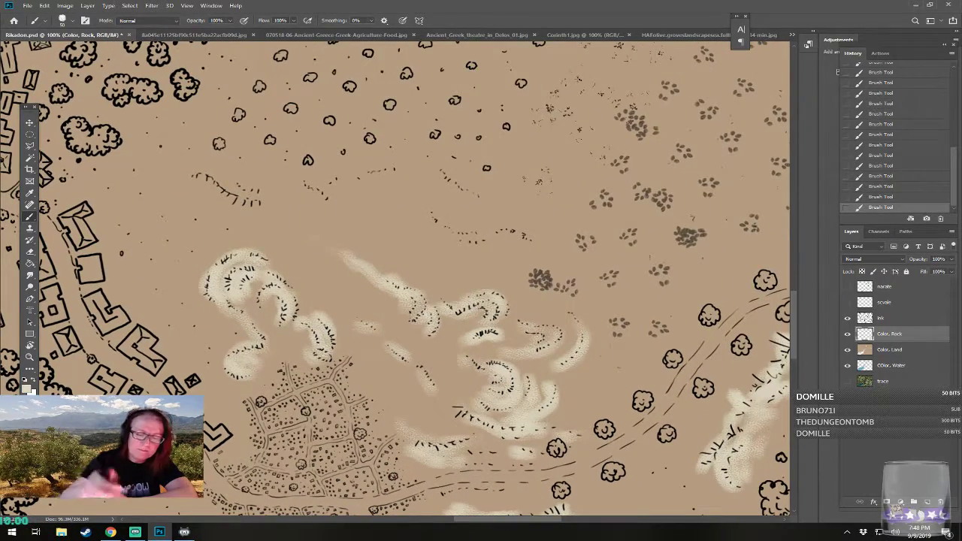
- Add pale stone to the small scattered ridge marks between those hills and the orchard trees to the north
{"action": "left_click_drag", "start_coordinate": [502, 227], "coordinate": [530, 239]}
{"action": "left_click_drag", "start_coordinate": [436, 173], "coordinate": [477, 194]}
{"action": "mouse_move", "coordinate": [347, 178]}
{"action": "left_mouse_down"}
{"action": "mouse_move", "coordinate": [391, 168]}
{"action": "mouse_move", "coordinate": [315, 194]}
{"action": "left_mouse_up"}
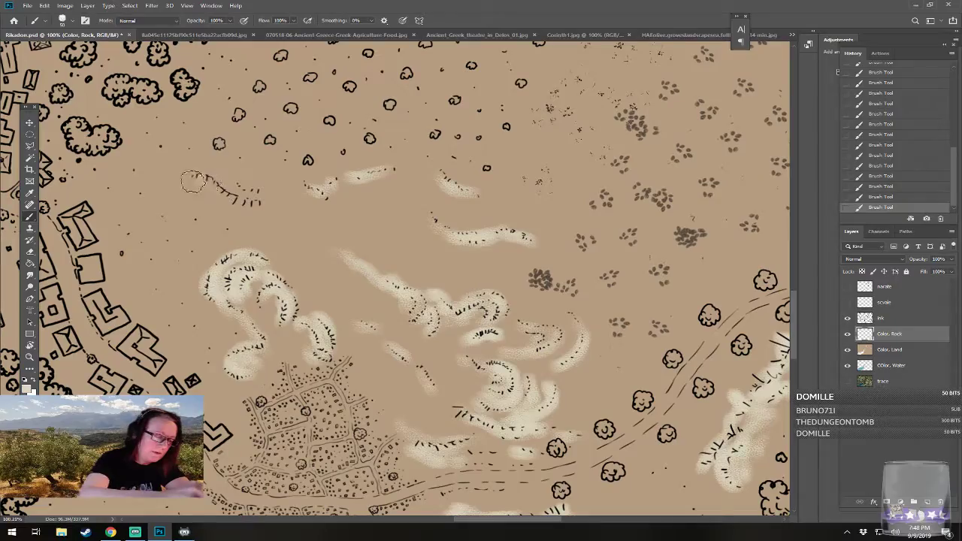
{"action": "left_click_drag", "start_coordinate": [193, 182], "coordinate": [260, 200]}
- Examine the northeastern ponds, the western farmland and the harbor area for further rocky ground and shoreline
{"action": "scroll", "coordinate": [283, 195], "scroll_direction": "down", "scroll_amount": 5}
{"action": "left_click_drag", "start_coordinate": [174, 300], "coordinate": [263, 450]}
{"action": "left_click_drag", "start_coordinate": [451, 226], "coordinate": [213, 398]}
{"action": "scroll", "coordinate": [395, 278], "scroll_direction": "down", "scroll_amount": 4}
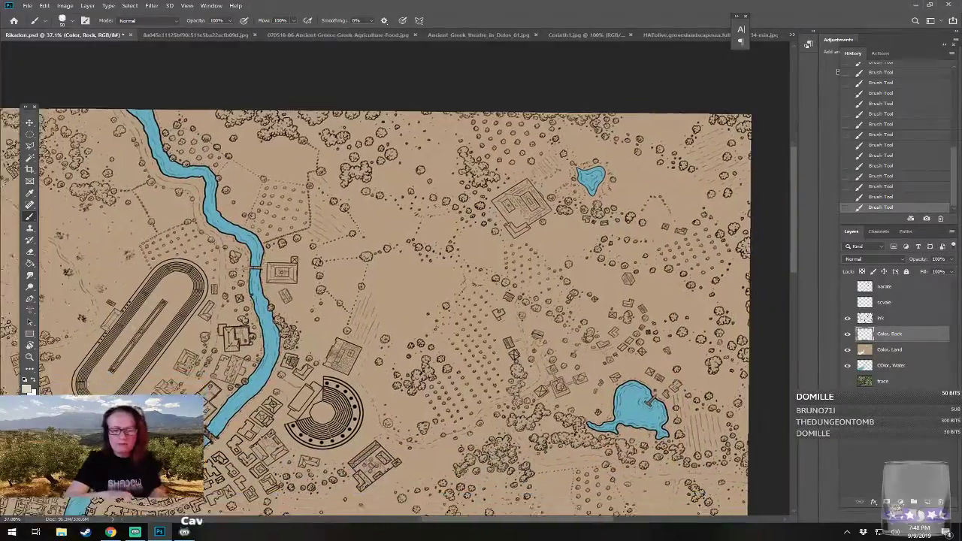
{"action": "scroll", "coordinate": [394, 278], "scroll_direction": "left", "scroll_amount": 6}
{"action": "scroll", "coordinate": [395, 278], "scroll_direction": "down", "scroll_amount": 5}
{"action": "scroll", "coordinate": [394, 278], "scroll_direction": "left", "scroll_amount": 3}
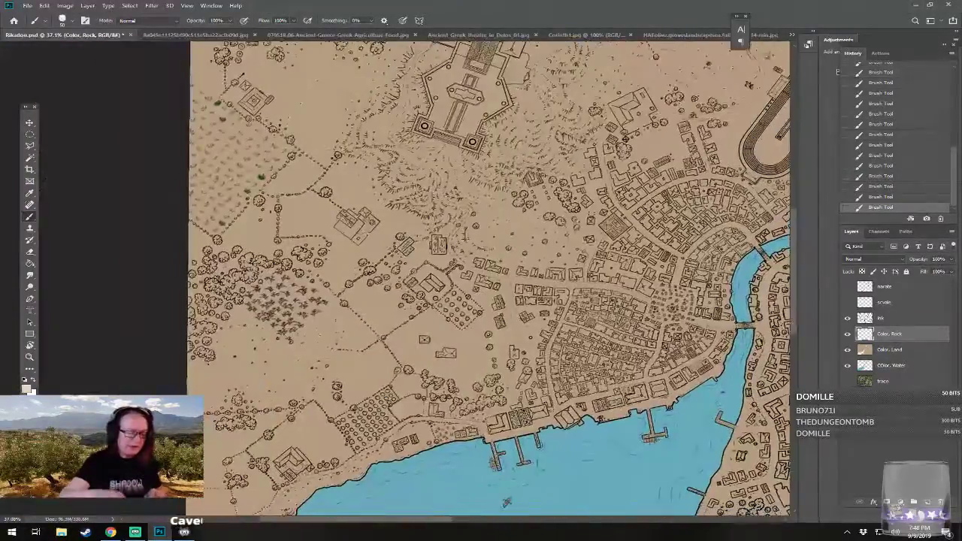
{"action": "scroll", "coordinate": [395, 278], "scroll_direction": "right", "scroll_amount": 2}
{"action": "scroll", "coordinate": [338, 380], "scroll_direction": "up", "scroll_amount": 6}
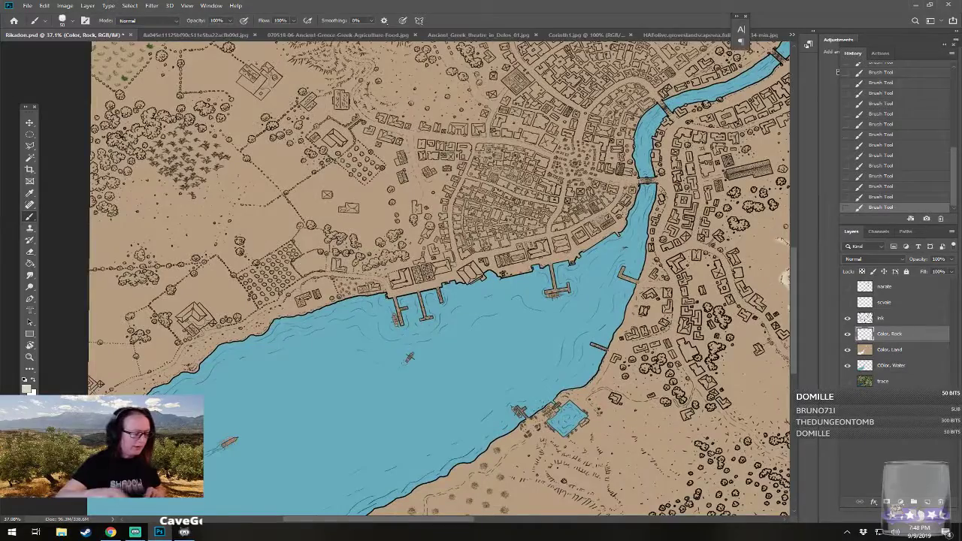
- Paint a pale strip along the bay's northern shore from west of the docks to the map's western edge
{"action": "mouse_move", "coordinate": [201, 368]}
{"action": "left_mouse_down"}
{"action": "mouse_move", "coordinate": [236, 363]}
{"action": "mouse_move", "coordinate": [156, 395]}
{"action": "mouse_move", "coordinate": [272, 333]}
{"action": "mouse_move", "coordinate": [342, 268]}
{"action": "mouse_move", "coordinate": [384, 251]}
{"action": "mouse_move", "coordinate": [422, 216]}
{"action": "mouse_move", "coordinate": [464, 208]}
{"action": "mouse_move", "coordinate": [449, 207]}
{"action": "mouse_move", "coordinate": [528, 145]}
{"action": "mouse_move", "coordinate": [363, 355]}
{"action": "mouse_move", "coordinate": [493, 323]}
{"action": "mouse_move", "coordinate": [503, 313]}
{"action": "mouse_move", "coordinate": [467, 312]}
{"action": "mouse_move", "coordinate": [530, 276]}
{"action": "mouse_move", "coordinate": [624, 265]}
{"action": "mouse_move", "coordinate": [695, 238]}
{"action": "mouse_move", "coordinate": [455, 355]}
{"action": "left_mouse_up"}
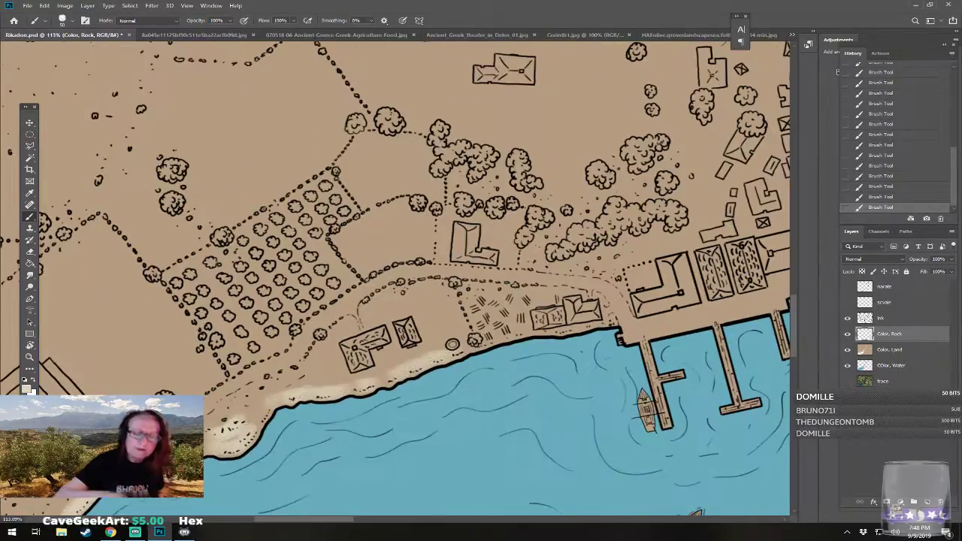
{"action": "scroll", "coordinate": [398, 364], "scroll_direction": "down", "scroll_amount": 5}
{"action": "left_click_drag", "start_coordinate": [399, 365], "coordinate": [265, 142]}
{"action": "scroll", "coordinate": [250, 349], "scroll_direction": "up", "scroll_amount": 3}
{"action": "left_click_drag", "start_coordinate": [250, 349], "coordinate": [479, 320]}
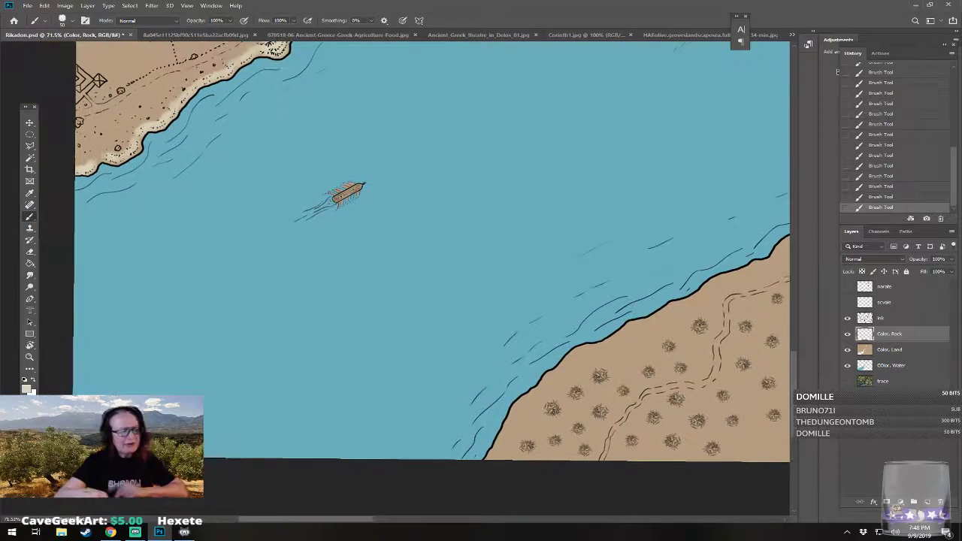
- Paint pale stone onto the hill contours southeast of the square harbor basin and the thin ridge line east of that hill
{"action": "mouse_move", "coordinate": [515, 411]}
{"action": "left_mouse_down"}
{"action": "mouse_move", "coordinate": [490, 459]}
{"action": "mouse_move", "coordinate": [585, 350]}
{"action": "mouse_move", "coordinate": [730, 280]}
{"action": "mouse_move", "coordinate": [496, 394]}
{"action": "mouse_move", "coordinate": [671, 275]}
{"action": "mouse_move", "coordinate": [398, 380]}
{"action": "mouse_move", "coordinate": [328, 427]}
{"action": "left_mouse_up"}
{"action": "mouse_move", "coordinate": [402, 361]}
{"action": "left_mouse_down"}
{"action": "mouse_move", "coordinate": [462, 336]}
{"action": "mouse_move", "coordinate": [503, 273]}
{"action": "mouse_move", "coordinate": [504, 50]}
{"action": "mouse_move", "coordinate": [468, 128]}
{"action": "mouse_move", "coordinate": [430, 99]}
{"action": "left_mouse_up"}
{"action": "mouse_move", "coordinate": [235, 345]}
{"action": "left_mouse_down"}
{"action": "mouse_move", "coordinate": [364, 379]}
{"action": "mouse_move", "coordinate": [407, 421]}
{"action": "mouse_move", "coordinate": [454, 439]}
{"action": "mouse_move", "coordinate": [408, 445]}
{"action": "mouse_move", "coordinate": [370, 414]}
{"action": "mouse_move", "coordinate": [297, 382]}
{"action": "mouse_move", "coordinate": [351, 394]}
{"action": "left_mouse_up"}
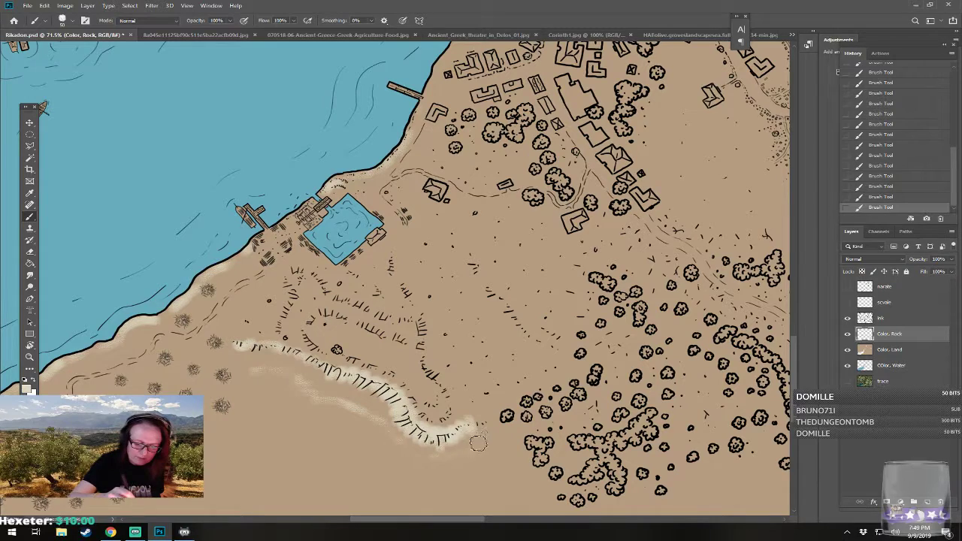
{"action": "mouse_move", "coordinate": [481, 428]}
{"action": "left_mouse_down"}
{"action": "mouse_move", "coordinate": [436, 421]}
{"action": "mouse_move", "coordinate": [458, 410]}
{"action": "mouse_move", "coordinate": [419, 416]}
{"action": "mouse_move", "coordinate": [447, 407]}
{"action": "mouse_move", "coordinate": [412, 403]}
{"action": "mouse_move", "coordinate": [442, 394]}
{"action": "mouse_move", "coordinate": [424, 361]}
{"action": "mouse_move", "coordinate": [412, 401]}
{"action": "mouse_move", "coordinate": [374, 362]}
{"action": "mouse_move", "coordinate": [350, 360]}
{"action": "mouse_move", "coordinate": [402, 383]}
{"action": "mouse_move", "coordinate": [322, 353]}
{"action": "mouse_move", "coordinate": [318, 321]}
{"action": "mouse_move", "coordinate": [348, 322]}
{"action": "mouse_move", "coordinate": [352, 336]}
{"action": "mouse_move", "coordinate": [290, 330]}
{"action": "mouse_move", "coordinate": [283, 338]}
{"action": "mouse_move", "coordinate": [306, 274]}
{"action": "mouse_move", "coordinate": [323, 288]}
{"action": "mouse_move", "coordinate": [294, 263]}
{"action": "mouse_move", "coordinate": [341, 298]}
{"action": "mouse_move", "coordinate": [330, 283]}
{"action": "mouse_move", "coordinate": [343, 297]}
{"action": "mouse_move", "coordinate": [348, 277]}
{"action": "mouse_move", "coordinate": [382, 303]}
{"action": "mouse_move", "coordinate": [389, 259]}
{"action": "mouse_move", "coordinate": [391, 276]}
{"action": "mouse_move", "coordinate": [382, 256]}
{"action": "mouse_move", "coordinate": [417, 324]}
{"action": "left_mouse_up"}
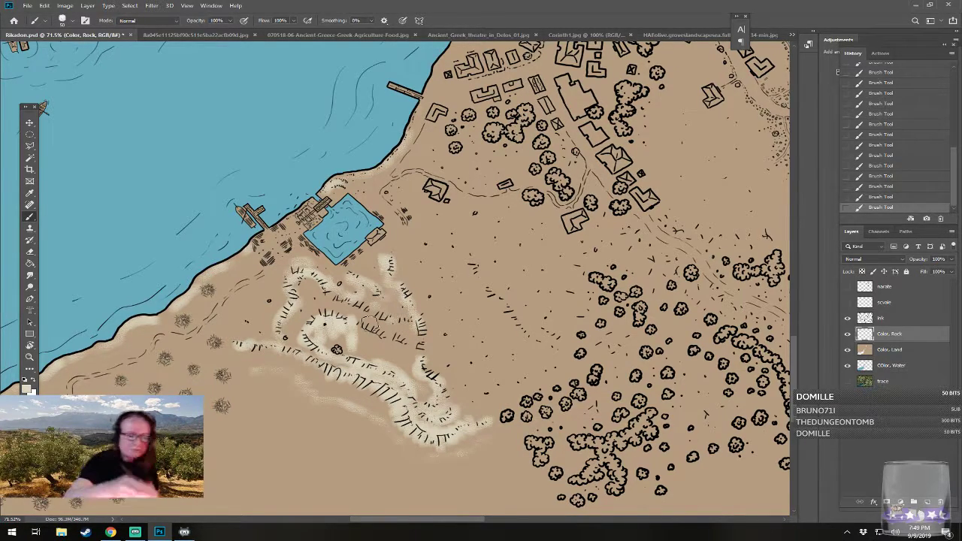
{"action": "mouse_move", "coordinate": [355, 304]}
{"action": "left_mouse_down"}
{"action": "mouse_move", "coordinate": [308, 285]}
{"action": "mouse_move", "coordinate": [306, 311]}
{"action": "mouse_move", "coordinate": [316, 300]}
{"action": "mouse_move", "coordinate": [295, 336]}
{"action": "mouse_move", "coordinate": [289, 329]}
{"action": "mouse_move", "coordinate": [322, 305]}
{"action": "mouse_move", "coordinate": [293, 293]}
{"action": "mouse_move", "coordinate": [307, 285]}
{"action": "mouse_move", "coordinate": [375, 337]}
{"action": "mouse_move", "coordinate": [354, 316]}
{"action": "mouse_move", "coordinate": [318, 316]}
{"action": "mouse_move", "coordinate": [366, 329]}
{"action": "mouse_move", "coordinate": [371, 340]}
{"action": "mouse_move", "coordinate": [329, 338]}
{"action": "mouse_move", "coordinate": [362, 343]}
{"action": "mouse_move", "coordinate": [371, 358]}
{"action": "mouse_move", "coordinate": [381, 340]}
{"action": "mouse_move", "coordinate": [396, 362]}
{"action": "mouse_move", "coordinate": [409, 344]}
{"action": "mouse_move", "coordinate": [426, 396]}
{"action": "mouse_move", "coordinate": [416, 342]}
{"action": "mouse_move", "coordinate": [436, 371]}
{"action": "mouse_move", "coordinate": [424, 359]}
{"action": "mouse_move", "coordinate": [423, 322]}
{"action": "mouse_move", "coordinate": [372, 320]}
{"action": "mouse_move", "coordinate": [430, 282]}
{"action": "mouse_move", "coordinate": [408, 305]}
{"action": "mouse_move", "coordinate": [401, 291]}
{"action": "mouse_move", "coordinate": [375, 314]}
{"action": "mouse_move", "coordinate": [393, 317]}
{"action": "mouse_move", "coordinate": [395, 307]}
{"action": "mouse_move", "coordinate": [372, 294]}
{"action": "mouse_move", "coordinate": [383, 286]}
{"action": "mouse_move", "coordinate": [405, 331]}
{"action": "mouse_move", "coordinate": [432, 333]}
{"action": "mouse_move", "coordinate": [431, 314]}
{"action": "mouse_move", "coordinate": [462, 387]}
{"action": "left_mouse_up"}
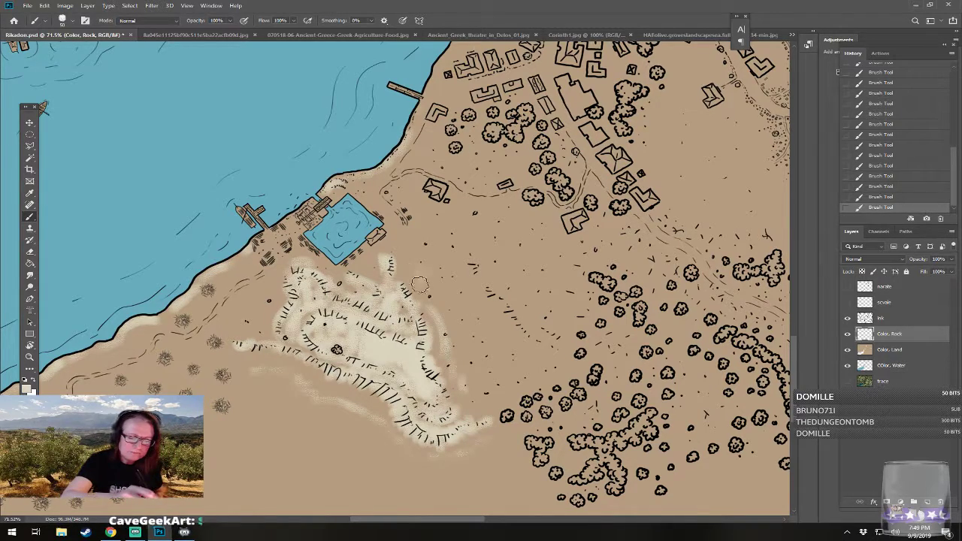
{"action": "mouse_move", "coordinate": [445, 240]}
{"action": "left_mouse_down"}
{"action": "mouse_move", "coordinate": [517, 321]}
{"action": "mouse_move", "coordinate": [548, 340]}
{"action": "mouse_move", "coordinate": [549, 318]}
{"action": "left_mouse_up"}
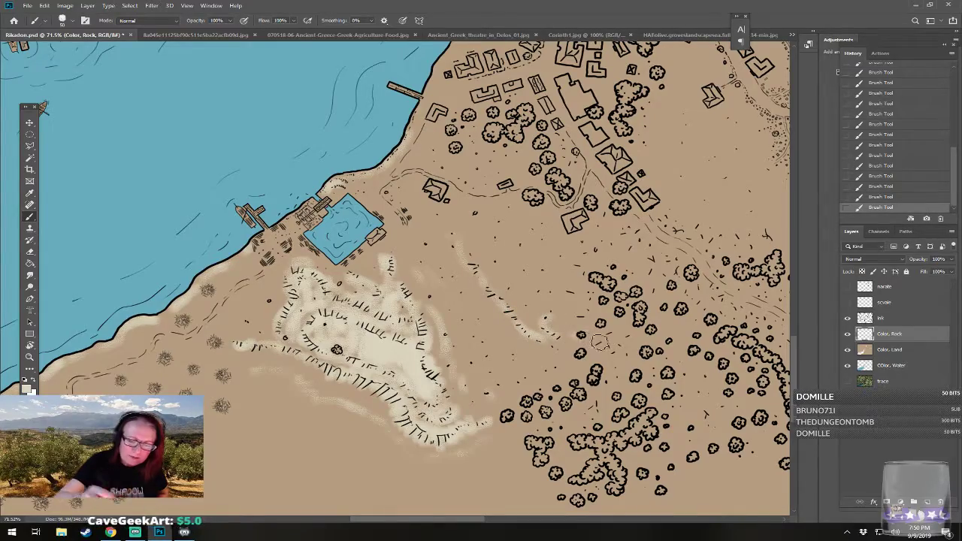
{"action": "key", "text": "ctrl+0"}
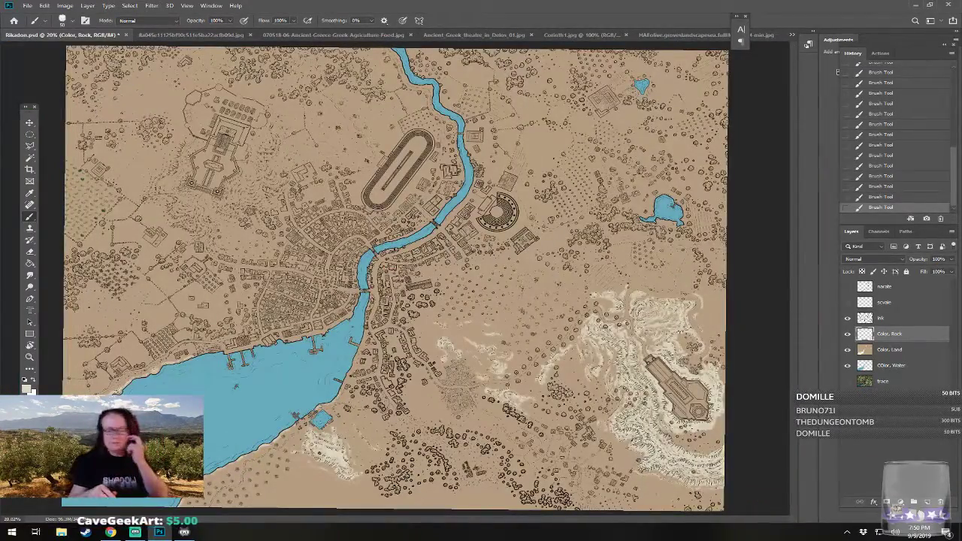
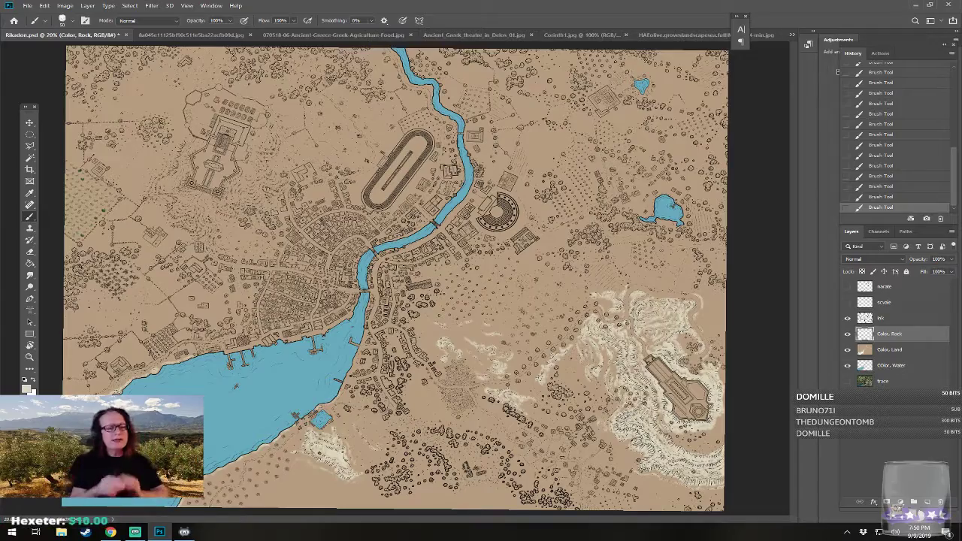
- Brush pale stone onto the hillside southwest of the northwestern walled citadel, west of the winding path
{"action": "scroll", "coordinate": [280, 251], "scroll_direction": "up", "scroll_amount": 5}
{"action": "left_click_drag", "start_coordinate": [218, 268], "coordinate": [558, 274]}
{"action": "left_click_drag", "start_coordinate": [470, 200], "coordinate": [473, 275]}
{"action": "left_click_drag", "start_coordinate": [472, 239], "coordinate": [420, 248]}
{"action": "scroll", "coordinate": [456, 277], "scroll_direction": "up", "scroll_amount": 4}
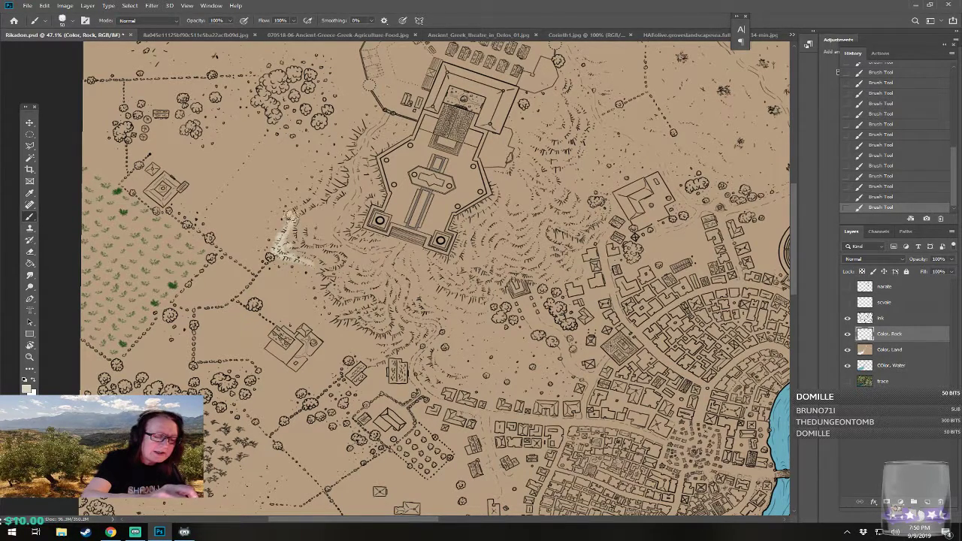
{"action": "mouse_move", "coordinate": [289, 243]}
{"action": "left_mouse_down"}
{"action": "mouse_move", "coordinate": [311, 256]}
{"action": "mouse_move", "coordinate": [322, 245]}
{"action": "mouse_move", "coordinate": [316, 258]}
{"action": "mouse_move", "coordinate": [331, 266]}
{"action": "mouse_move", "coordinate": [340, 259]}
{"action": "left_mouse_up"}
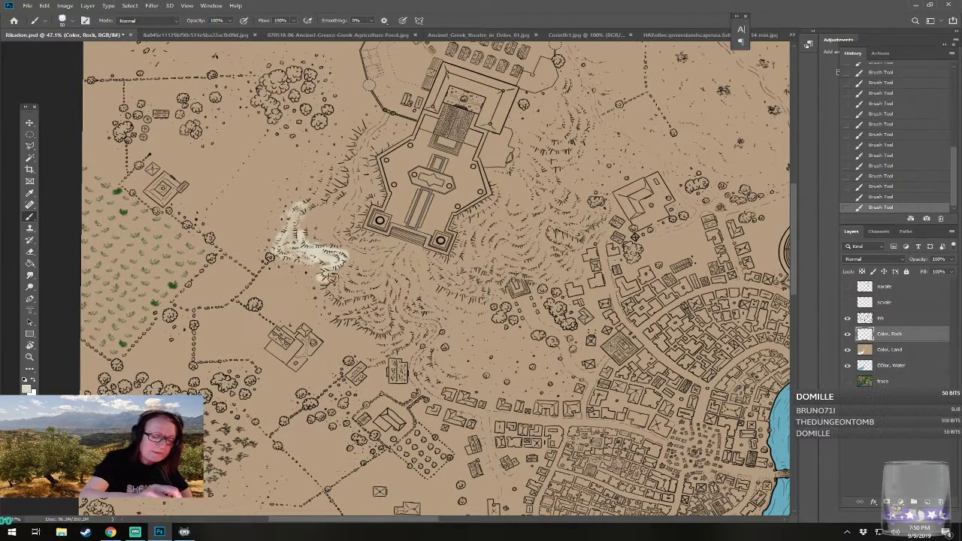
{"action": "mouse_move", "coordinate": [328, 294]}
{"action": "left_mouse_down"}
{"action": "mouse_move", "coordinate": [362, 291]}
{"action": "mouse_move", "coordinate": [372, 301]}
{"action": "mouse_move", "coordinate": [335, 319]}
{"action": "left_mouse_up"}
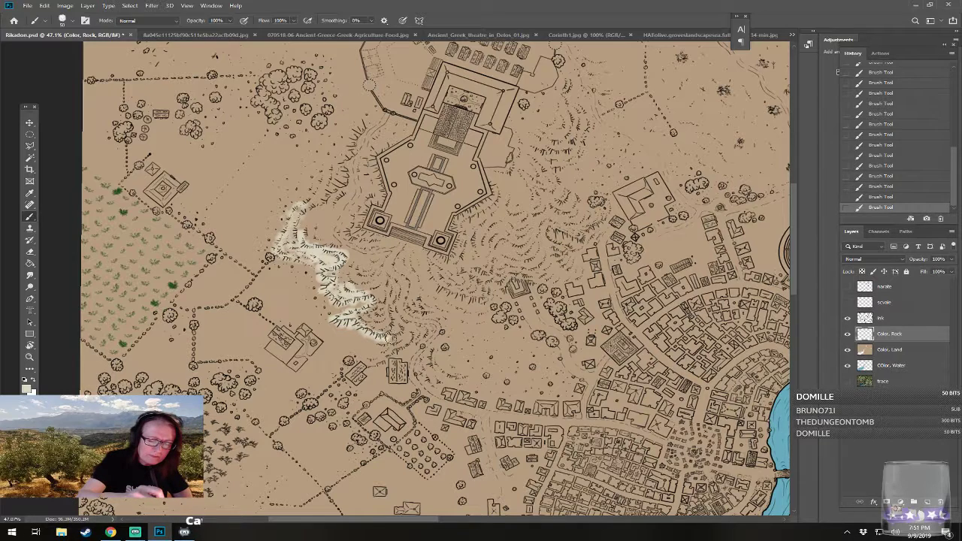
{"action": "mouse_move", "coordinate": [360, 321]}
{"action": "left_mouse_down"}
{"action": "mouse_move", "coordinate": [396, 325]}
{"action": "mouse_move", "coordinate": [371, 317]}
{"action": "mouse_move", "coordinate": [383, 323]}
{"action": "mouse_move", "coordinate": [379, 310]}
{"action": "mouse_move", "coordinate": [390, 316]}
{"action": "mouse_move", "coordinate": [379, 313]}
{"action": "mouse_move", "coordinate": [379, 351]}
{"action": "left_mouse_up"}
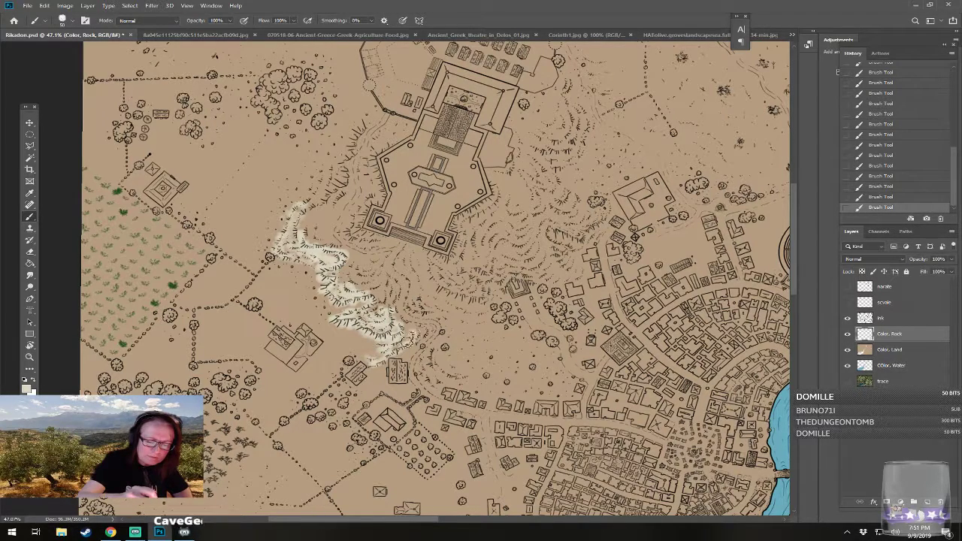
{"action": "left_click_drag", "start_coordinate": [425, 335], "coordinate": [406, 322]}
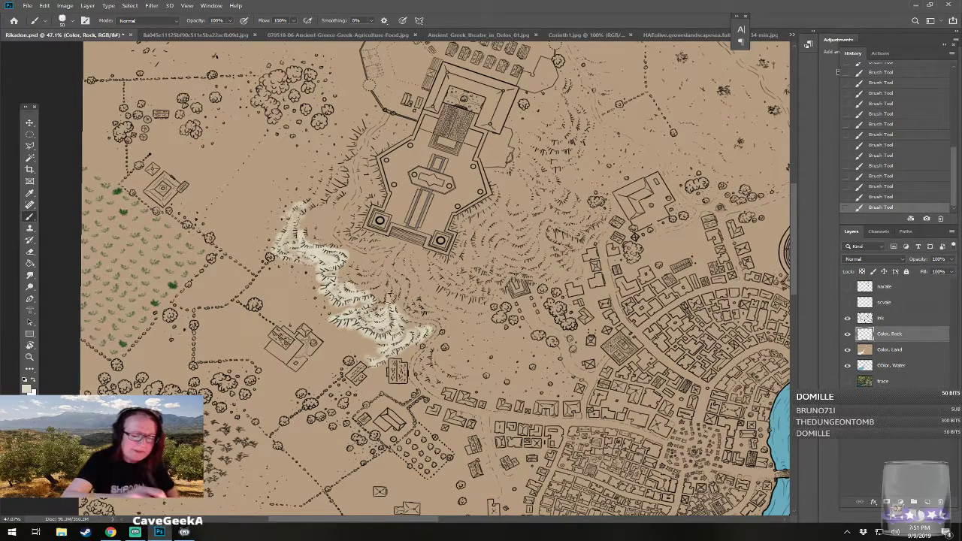
{"action": "mouse_move", "coordinate": [391, 285]}
{"action": "left_mouse_down"}
{"action": "mouse_move", "coordinate": [385, 294]}
{"action": "mouse_move", "coordinate": [369, 268]}
{"action": "mouse_move", "coordinate": [379, 256]}
{"action": "mouse_move", "coordinate": [350, 255]}
{"action": "left_mouse_up"}
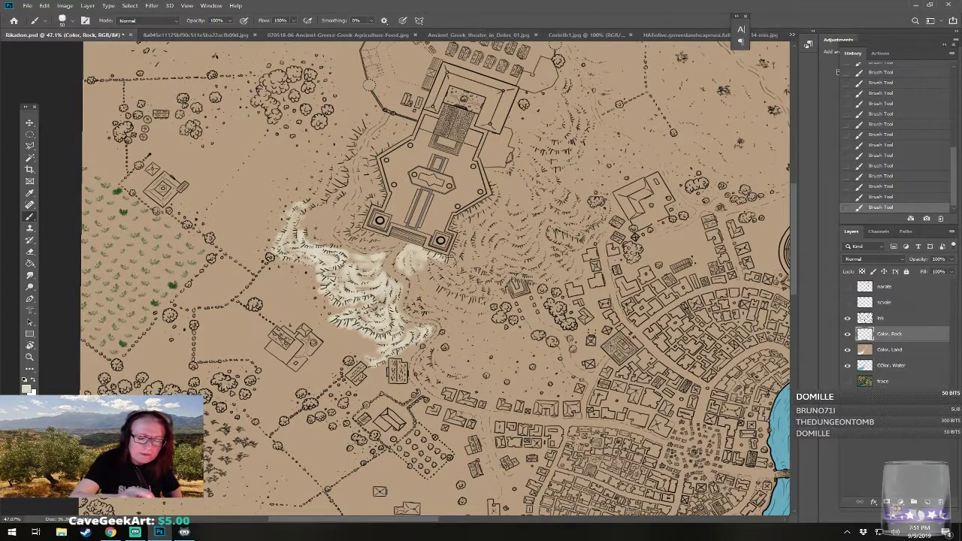
- Paint pale stone on the slope below the citadel's front stairs, from the winding path east past the small stepped building
{"action": "mouse_move", "coordinate": [435, 257]}
{"action": "left_mouse_down"}
{"action": "mouse_move", "coordinate": [450, 285]}
{"action": "mouse_move", "coordinate": [442, 276]}
{"action": "mouse_move", "coordinate": [450, 269]}
{"action": "mouse_move", "coordinate": [423, 258]}
{"action": "left_mouse_up"}
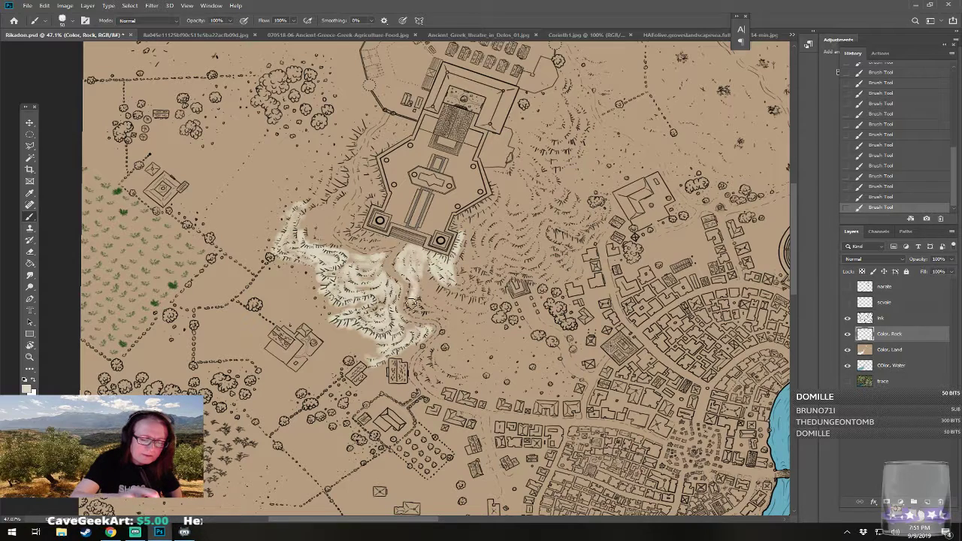
{"action": "left_click_drag", "start_coordinate": [420, 307], "coordinate": [432, 313]}
{"action": "mouse_move", "coordinate": [422, 270]}
{"action": "left_mouse_down"}
{"action": "mouse_move", "coordinate": [455, 301]}
{"action": "mouse_move", "coordinate": [427, 299]}
{"action": "mouse_move", "coordinate": [433, 319]}
{"action": "mouse_move", "coordinate": [465, 284]}
{"action": "mouse_move", "coordinate": [482, 299]}
{"action": "mouse_move", "coordinate": [489, 278]}
{"action": "left_mouse_up"}
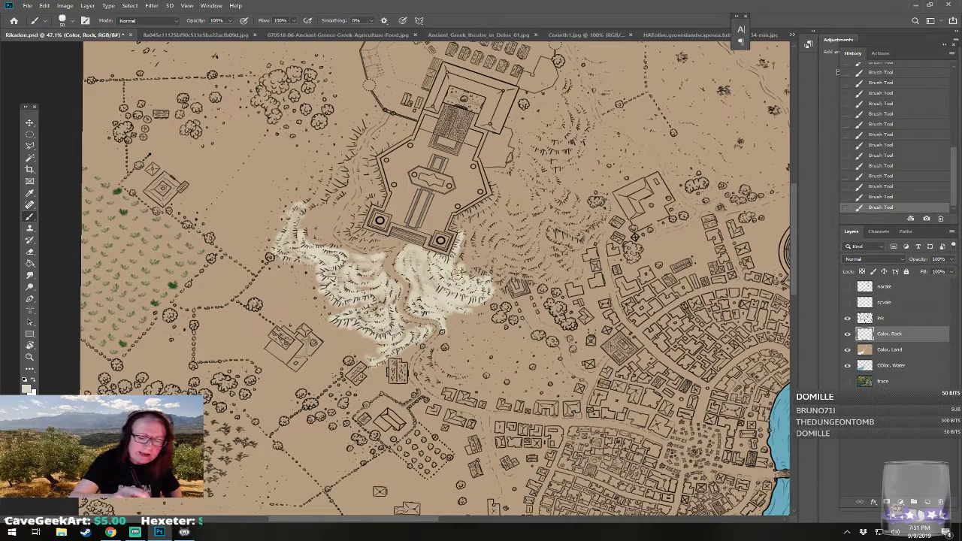
{"action": "mouse_move", "coordinate": [478, 270]}
{"action": "left_mouse_down"}
{"action": "mouse_move", "coordinate": [490, 286]}
{"action": "mouse_move", "coordinate": [503, 281]}
{"action": "left_mouse_up"}
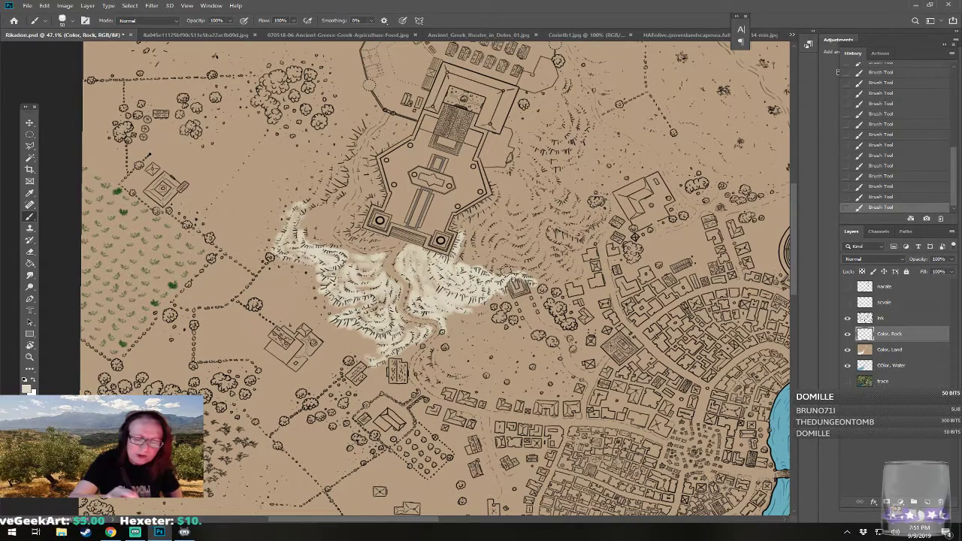
{"action": "mouse_move", "coordinate": [517, 284]}
{"action": "left_mouse_down"}
{"action": "mouse_move", "coordinate": [555, 278]}
{"action": "mouse_move", "coordinate": [526, 261]}
{"action": "left_mouse_up"}
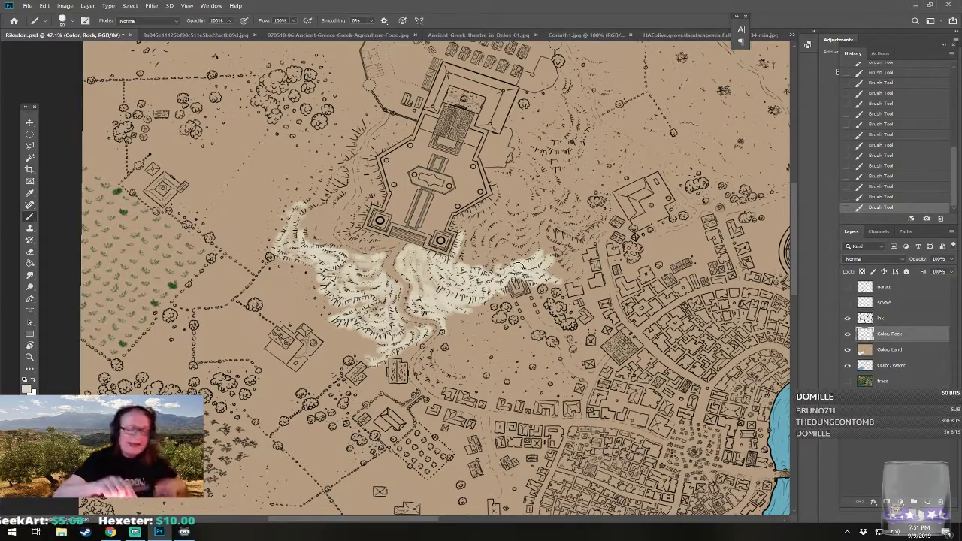
- Add a new layer directly above Color, Land and set the foreground color to green #388736
{"action": "scroll", "coordinate": [409, 269], "scroll_direction": "up", "scroll_amount": 5}
{"action": "left_click", "coordinate": [898, 351]}
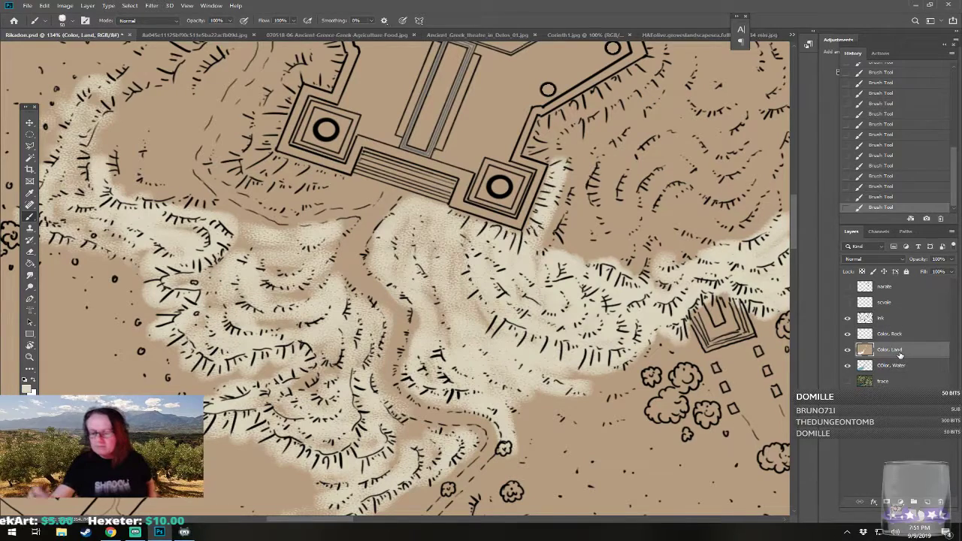
{"action": "left_click", "coordinate": [925, 499]}
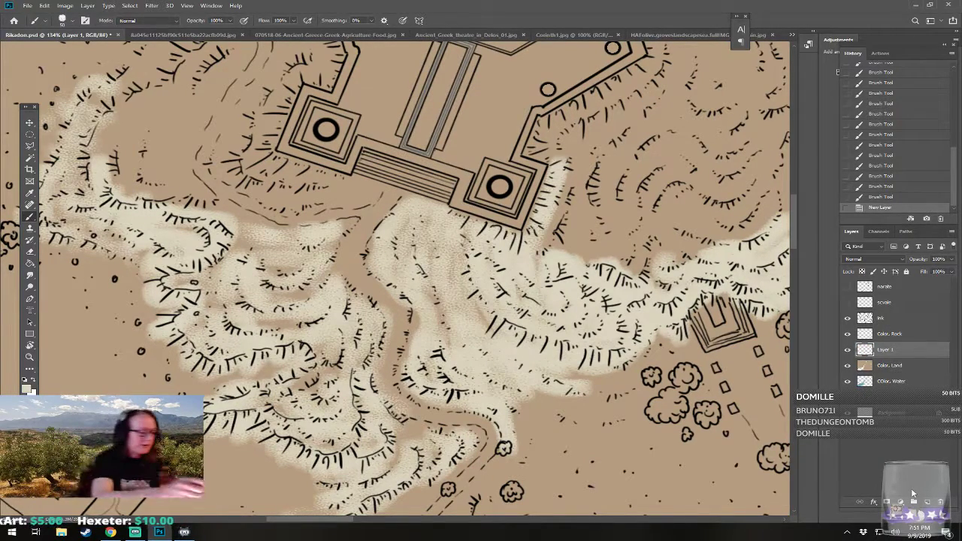
{"action": "left_click", "coordinate": [27, 387]}
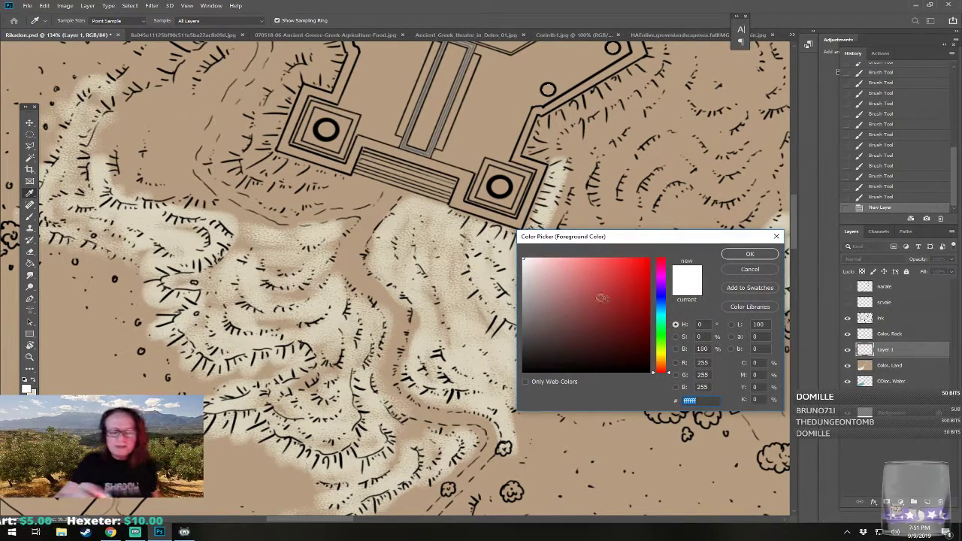
{"action": "left_click", "coordinate": [664, 335]}
{"action": "left_click", "coordinate": [599, 311]}
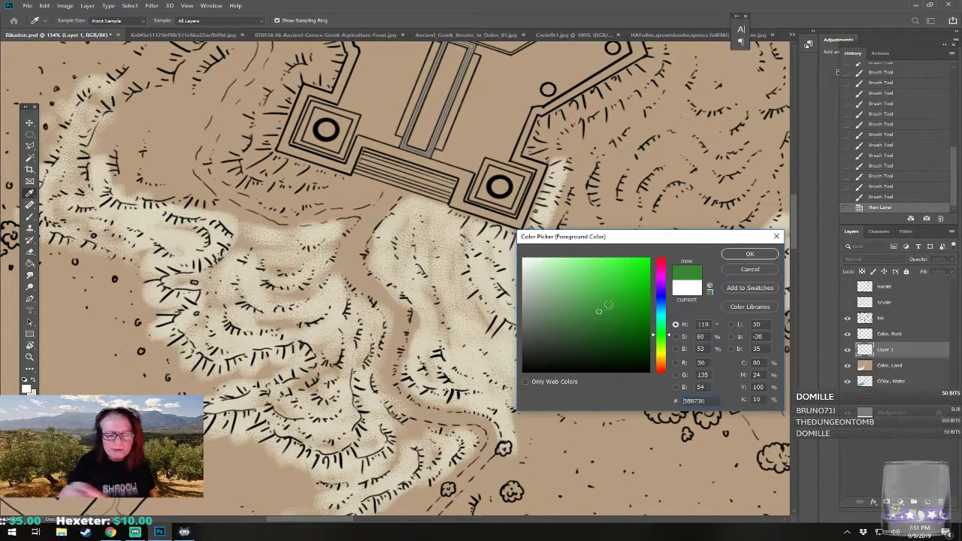
{"action": "left_click", "coordinate": [748, 256]}
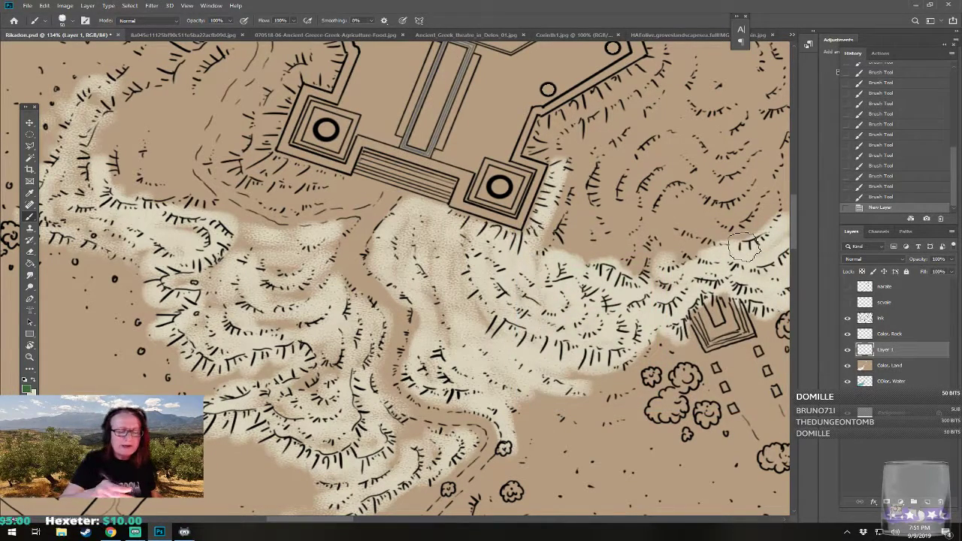
- Try green vegetation strokes on the rocky slope below the citadel's stairs, and delete the trial layer
{"action": "mouse_move", "coordinate": [443, 299]}
{"action": "left_mouse_down"}
{"action": "mouse_move", "coordinate": [435, 302]}
{"action": "mouse_move", "coordinate": [448, 344]}
{"action": "mouse_move", "coordinate": [477, 312]}
{"action": "mouse_move", "coordinate": [488, 330]}
{"action": "left_mouse_up"}
{"action": "mouse_move", "coordinate": [464, 252]}
{"action": "left_mouse_down"}
{"action": "mouse_move", "coordinate": [431, 250]}
{"action": "mouse_move", "coordinate": [423, 220]}
{"action": "mouse_move", "coordinate": [409, 265]}
{"action": "left_mouse_up"}
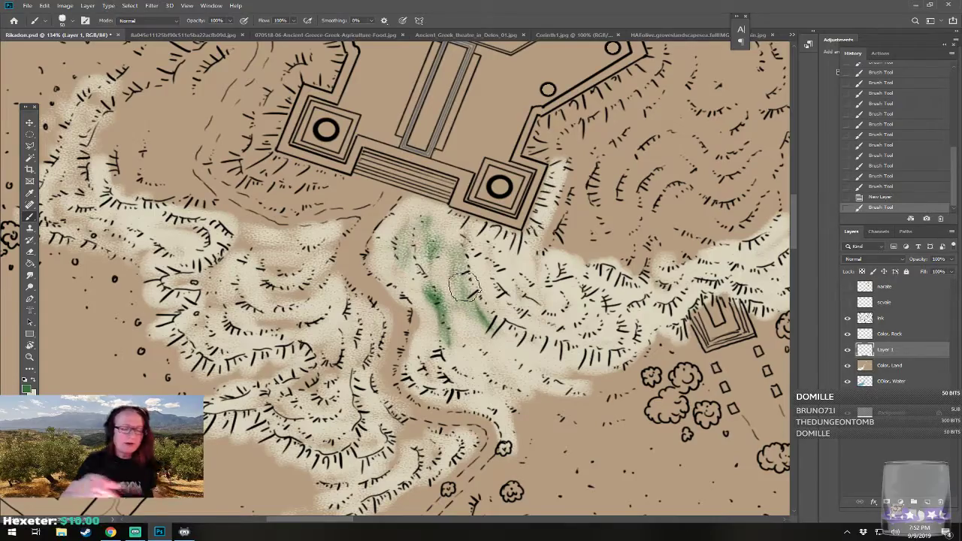
{"action": "scroll", "coordinate": [464, 287], "scroll_direction": "down", "scroll_amount": 4}
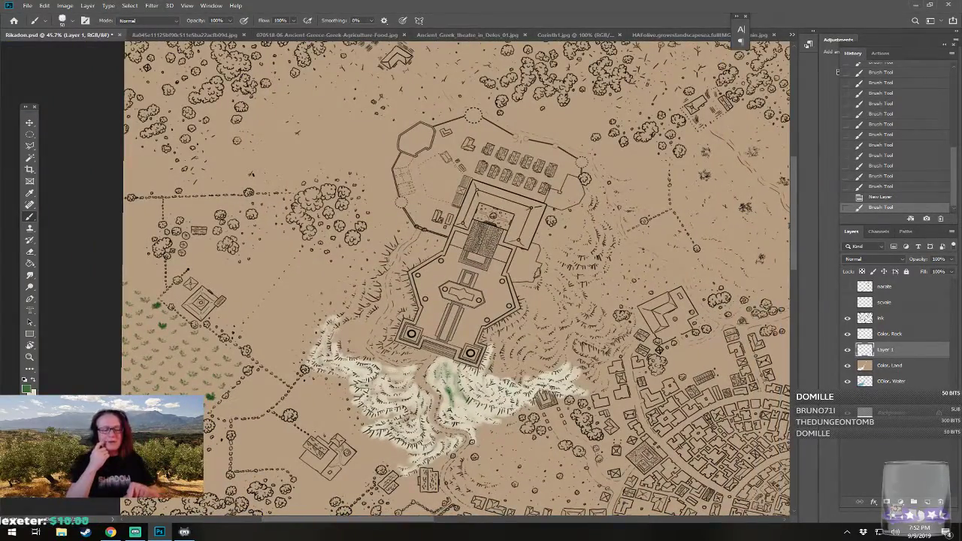
{"action": "scroll", "coordinate": [482, 486], "scroll_direction": "up", "scroll_amount": 4}
{"action": "mouse_move", "coordinate": [896, 350]}
{"action": "left_mouse_down"}
{"action": "mouse_move", "coordinate": [913, 482]}
{"action": "mouse_move", "coordinate": [941, 502]}
{"action": "left_mouse_up"}
- On the Color, Rock layer, paint pale stone along the outer hill contours from the citadel's southeast up to its northeast corner
{"action": "left_click", "coordinate": [899, 337]}
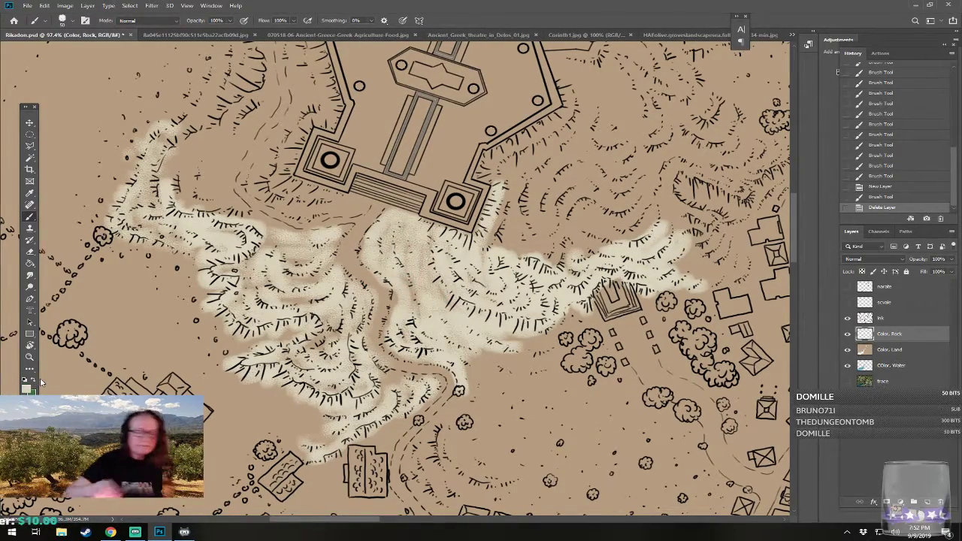
{"action": "left_click_drag", "start_coordinate": [481, 293], "coordinate": [376, 302]}
{"action": "scroll", "coordinate": [384, 436], "scroll_direction": "down", "scroll_amount": 3}
{"action": "scroll", "coordinate": [428, 376], "scroll_direction": "up", "scroll_amount": 2}
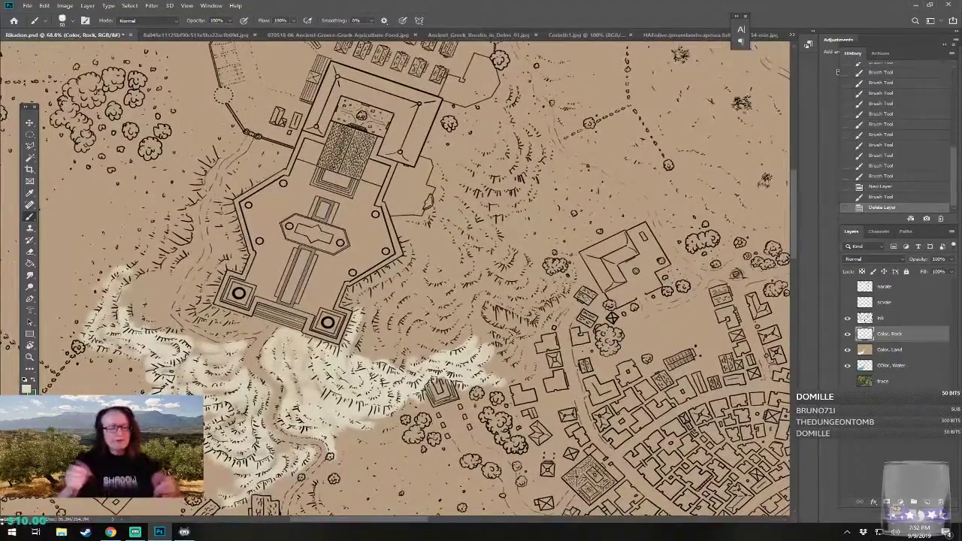
{"action": "mouse_move", "coordinate": [355, 358]}
{"action": "left_mouse_down"}
{"action": "mouse_move", "coordinate": [374, 349]}
{"action": "mouse_move", "coordinate": [384, 369]}
{"action": "mouse_move", "coordinate": [416, 345]}
{"action": "mouse_move", "coordinate": [486, 341]}
{"action": "left_mouse_up"}
{"action": "mouse_move", "coordinate": [484, 342]}
{"action": "left_mouse_down"}
{"action": "mouse_move", "coordinate": [512, 336]}
{"action": "mouse_move", "coordinate": [491, 367]}
{"action": "mouse_move", "coordinate": [511, 348]}
{"action": "mouse_move", "coordinate": [509, 382]}
{"action": "mouse_move", "coordinate": [521, 358]}
{"action": "mouse_move", "coordinate": [527, 376]}
{"action": "mouse_move", "coordinate": [534, 364]}
{"action": "mouse_move", "coordinate": [533, 377]}
{"action": "mouse_move", "coordinate": [515, 338]}
{"action": "mouse_move", "coordinate": [537, 318]}
{"action": "mouse_move", "coordinate": [488, 305]}
{"action": "mouse_move", "coordinate": [528, 320]}
{"action": "mouse_move", "coordinate": [508, 295]}
{"action": "mouse_move", "coordinate": [530, 301]}
{"action": "mouse_move", "coordinate": [534, 320]}
{"action": "mouse_move", "coordinate": [554, 315]}
{"action": "mouse_move", "coordinate": [555, 293]}
{"action": "mouse_move", "coordinate": [567, 288]}
{"action": "mouse_move", "coordinate": [546, 278]}
{"action": "mouse_move", "coordinate": [526, 292]}
{"action": "mouse_move", "coordinate": [534, 264]}
{"action": "mouse_move", "coordinate": [509, 295]}
{"action": "mouse_move", "coordinate": [514, 256]}
{"action": "mouse_move", "coordinate": [479, 266]}
{"action": "mouse_move", "coordinate": [510, 242]}
{"action": "mouse_move", "coordinate": [475, 255]}
{"action": "mouse_move", "coordinate": [500, 246]}
{"action": "mouse_move", "coordinate": [476, 248]}
{"action": "mouse_move", "coordinate": [492, 236]}
{"action": "mouse_move", "coordinate": [464, 203]}
{"action": "mouse_move", "coordinate": [500, 214]}
{"action": "mouse_move", "coordinate": [480, 200]}
{"action": "mouse_move", "coordinate": [492, 205]}
{"action": "mouse_move", "coordinate": [519, 181]}
{"action": "mouse_move", "coordinate": [502, 175]}
{"action": "mouse_move", "coordinate": [513, 192]}
{"action": "mouse_move", "coordinate": [496, 179]}
{"action": "mouse_move", "coordinate": [508, 169]}
{"action": "mouse_move", "coordinate": [528, 208]}
{"action": "mouse_move", "coordinate": [543, 178]}
{"action": "mouse_move", "coordinate": [542, 141]}
{"action": "mouse_move", "coordinate": [512, 120]}
{"action": "mouse_move", "coordinate": [505, 79]}
{"action": "mouse_move", "coordinate": [513, 113]}
{"action": "left_mouse_up"}
{"action": "left_click_drag", "start_coordinate": [511, 179], "coordinate": [482, 199]}
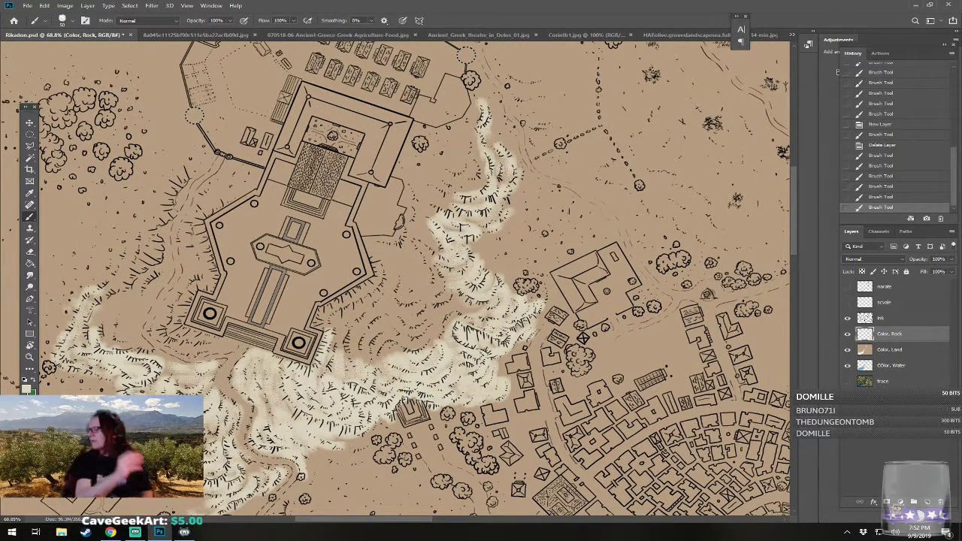
- Add pale stone to the ridge marks and path edge northeast of the citadel and fill the inner eastern slope up to its walls
{"action": "left_click_drag", "start_coordinate": [467, 235], "coordinate": [370, 294]}
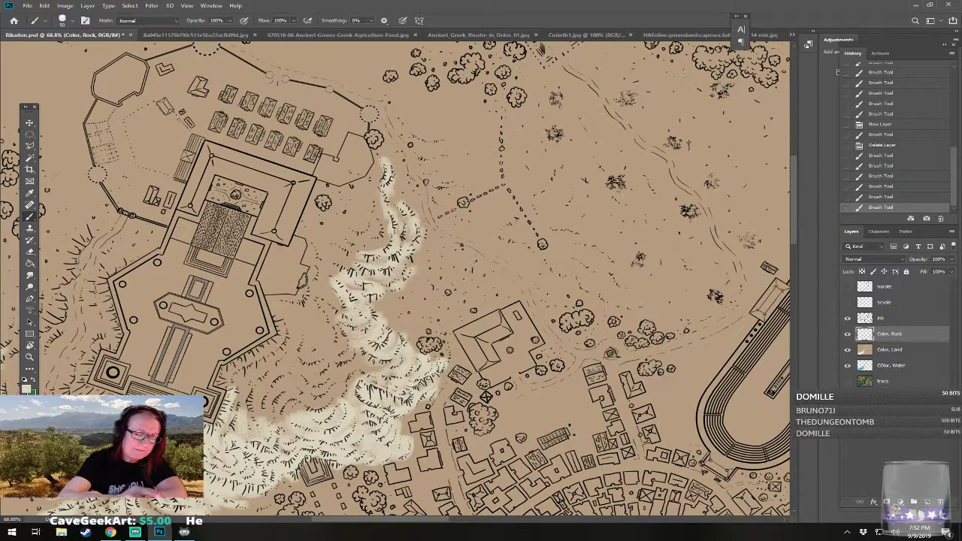
{"action": "mouse_move", "coordinate": [427, 236]}
{"action": "left_mouse_down"}
{"action": "mouse_move", "coordinate": [434, 260]}
{"action": "mouse_move", "coordinate": [392, 303]}
{"action": "mouse_move", "coordinate": [414, 291]}
{"action": "mouse_move", "coordinate": [387, 299]}
{"action": "mouse_move", "coordinate": [396, 312]}
{"action": "mouse_move", "coordinate": [418, 298]}
{"action": "mouse_move", "coordinate": [391, 317]}
{"action": "mouse_move", "coordinate": [381, 306]}
{"action": "mouse_move", "coordinate": [408, 327]}
{"action": "left_mouse_up"}
{"action": "mouse_move", "coordinate": [430, 243]}
{"action": "left_mouse_down"}
{"action": "mouse_move", "coordinate": [526, 286]}
{"action": "mouse_move", "coordinate": [558, 370]}
{"action": "left_mouse_up"}
{"action": "mouse_move", "coordinate": [471, 288]}
{"action": "left_mouse_down"}
{"action": "mouse_move", "coordinate": [477, 262]}
{"action": "mouse_move", "coordinate": [455, 247]}
{"action": "mouse_move", "coordinate": [493, 247]}
{"action": "mouse_move", "coordinate": [451, 240]}
{"action": "mouse_move", "coordinate": [487, 234]}
{"action": "mouse_move", "coordinate": [459, 240]}
{"action": "mouse_move", "coordinate": [450, 223]}
{"action": "mouse_move", "coordinate": [468, 224]}
{"action": "mouse_move", "coordinate": [452, 217]}
{"action": "mouse_move", "coordinate": [470, 228]}
{"action": "mouse_move", "coordinate": [420, 250]}
{"action": "mouse_move", "coordinate": [424, 226]}
{"action": "mouse_move", "coordinate": [411, 204]}
{"action": "mouse_move", "coordinate": [438, 248]}
{"action": "mouse_move", "coordinate": [435, 262]}
{"action": "mouse_move", "coordinate": [399, 288]}
{"action": "mouse_move", "coordinate": [405, 275]}
{"action": "mouse_move", "coordinate": [376, 278]}
{"action": "left_mouse_up"}
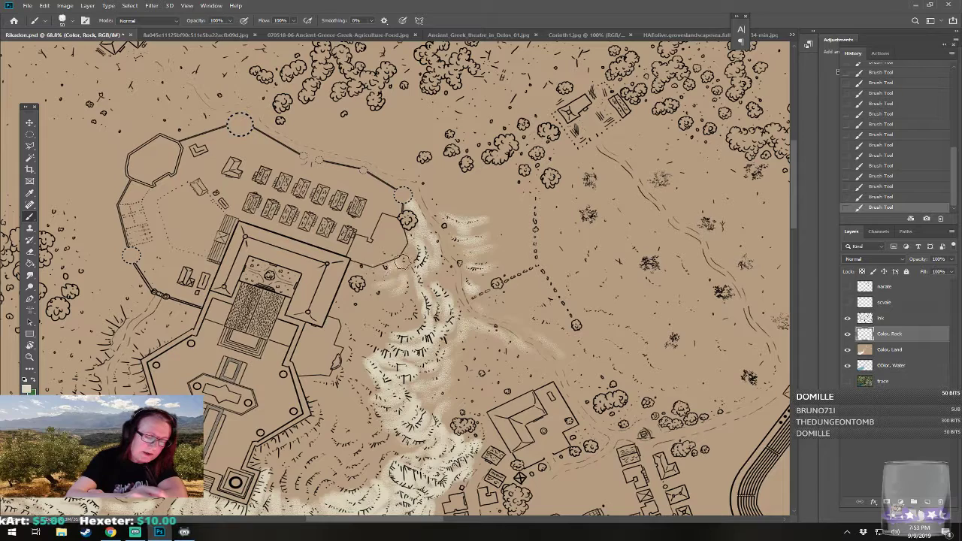
{"action": "mouse_move", "coordinate": [410, 250]}
{"action": "left_mouse_down"}
{"action": "mouse_move", "coordinate": [392, 301]}
{"action": "mouse_move", "coordinate": [399, 313]}
{"action": "mouse_move", "coordinate": [387, 322]}
{"action": "mouse_move", "coordinate": [415, 308]}
{"action": "mouse_move", "coordinate": [375, 330]}
{"action": "mouse_move", "coordinate": [370, 323]}
{"action": "mouse_move", "coordinate": [513, 262]}
{"action": "left_mouse_up"}
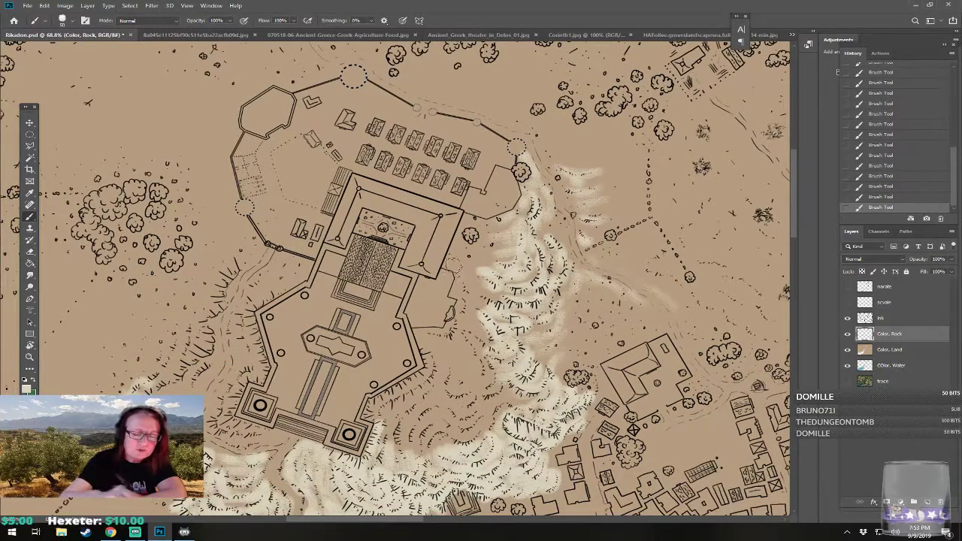
{"action": "mouse_move", "coordinate": [446, 265]}
{"action": "left_mouse_down"}
{"action": "mouse_move", "coordinate": [462, 314]}
{"action": "mouse_move", "coordinate": [447, 333]}
{"action": "mouse_move", "coordinate": [423, 336]}
{"action": "mouse_move", "coordinate": [428, 359]}
{"action": "mouse_move", "coordinate": [470, 310]}
{"action": "mouse_move", "coordinate": [474, 322]}
{"action": "mouse_move", "coordinate": [485, 289]}
{"action": "mouse_move", "coordinate": [476, 337]}
{"action": "mouse_move", "coordinate": [370, 406]}
{"action": "mouse_move", "coordinate": [407, 394]}
{"action": "mouse_move", "coordinate": [386, 442]}
{"action": "mouse_move", "coordinate": [402, 427]}
{"action": "mouse_move", "coordinate": [412, 434]}
{"action": "mouse_move", "coordinate": [439, 399]}
{"action": "mouse_move", "coordinate": [425, 388]}
{"action": "mouse_move", "coordinate": [451, 381]}
{"action": "mouse_move", "coordinate": [420, 425]}
{"action": "mouse_move", "coordinate": [426, 442]}
{"action": "mouse_move", "coordinate": [462, 440]}
{"action": "mouse_move", "coordinate": [451, 421]}
{"action": "mouse_move", "coordinate": [466, 410]}
{"action": "mouse_move", "coordinate": [446, 397]}
{"action": "mouse_move", "coordinate": [481, 395]}
{"action": "mouse_move", "coordinate": [491, 380]}
{"action": "mouse_move", "coordinate": [481, 363]}
{"action": "mouse_move", "coordinate": [472, 382]}
{"action": "mouse_move", "coordinate": [467, 362]}
{"action": "mouse_move", "coordinate": [455, 362]}
{"action": "mouse_move", "coordinate": [456, 341]}
{"action": "mouse_move", "coordinate": [498, 406]}
{"action": "mouse_move", "coordinate": [517, 398]}
{"action": "mouse_move", "coordinate": [538, 358]}
{"action": "mouse_move", "coordinate": [555, 362]}
{"action": "mouse_move", "coordinate": [481, 382]}
{"action": "mouse_move", "coordinate": [467, 476]}
{"action": "mouse_move", "coordinate": [505, 516]}
{"action": "left_mouse_up"}
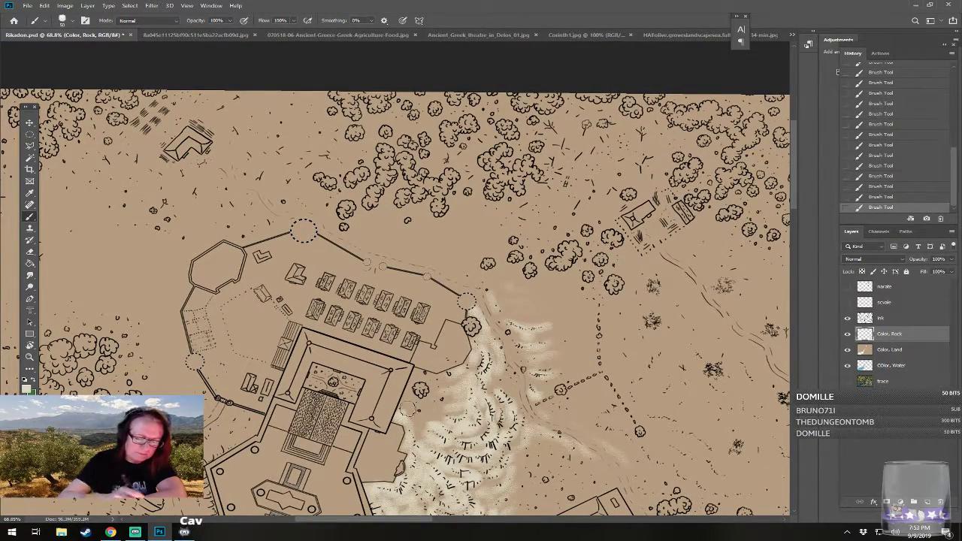
- Paint pale stone between the citadel's western wall and the winding path, from the southwest tower up to the gate
{"action": "mouse_move", "coordinate": [407, 399]}
{"action": "left_mouse_down"}
{"action": "mouse_move", "coordinate": [424, 409]}
{"action": "mouse_move", "coordinate": [416, 426]}
{"action": "mouse_move", "coordinate": [434, 417]}
{"action": "mouse_move", "coordinate": [430, 379]}
{"action": "mouse_move", "coordinate": [456, 385]}
{"action": "mouse_move", "coordinate": [566, 305]}
{"action": "mouse_move", "coordinate": [601, 227]}
{"action": "mouse_move", "coordinate": [699, 175]}
{"action": "mouse_move", "coordinate": [713, 182]}
{"action": "left_mouse_up"}
{"action": "mouse_move", "coordinate": [413, 382]}
{"action": "left_mouse_down"}
{"action": "mouse_move", "coordinate": [421, 393]}
{"action": "mouse_move", "coordinate": [410, 375]}
{"action": "mouse_move", "coordinate": [433, 363]}
{"action": "left_mouse_up"}
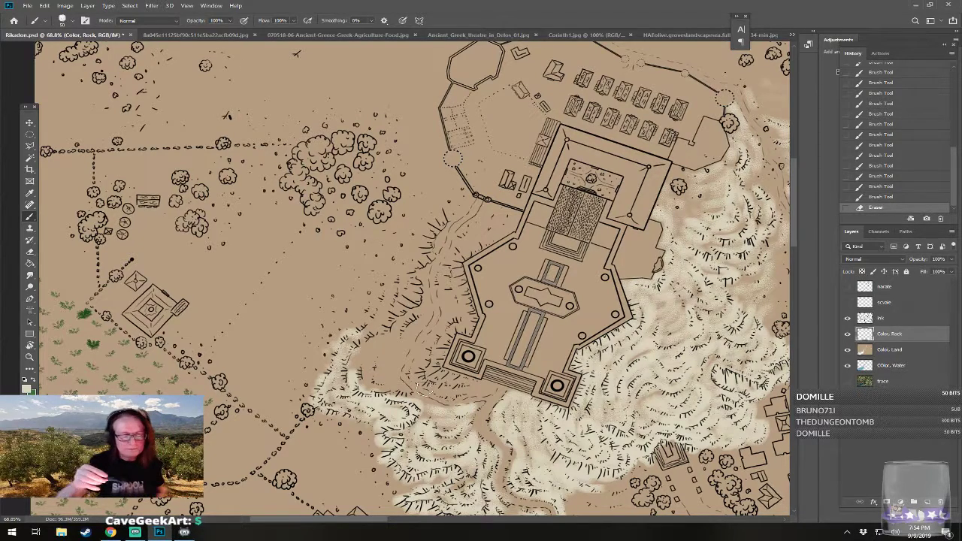
{"action": "mouse_move", "coordinate": [412, 372]}
{"action": "left_mouse_down"}
{"action": "mouse_move", "coordinate": [456, 395]}
{"action": "mouse_move", "coordinate": [491, 385]}
{"action": "mouse_move", "coordinate": [415, 368]}
{"action": "mouse_move", "coordinate": [444, 342]}
{"action": "mouse_move", "coordinate": [449, 329]}
{"action": "mouse_move", "coordinate": [429, 352]}
{"action": "mouse_move", "coordinate": [444, 325]}
{"action": "mouse_move", "coordinate": [464, 331]}
{"action": "mouse_move", "coordinate": [460, 298]}
{"action": "mouse_move", "coordinate": [472, 310]}
{"action": "mouse_move", "coordinate": [455, 268]}
{"action": "mouse_move", "coordinate": [469, 308]}
{"action": "mouse_move", "coordinate": [448, 284]}
{"action": "mouse_move", "coordinate": [449, 301]}
{"action": "left_mouse_up"}
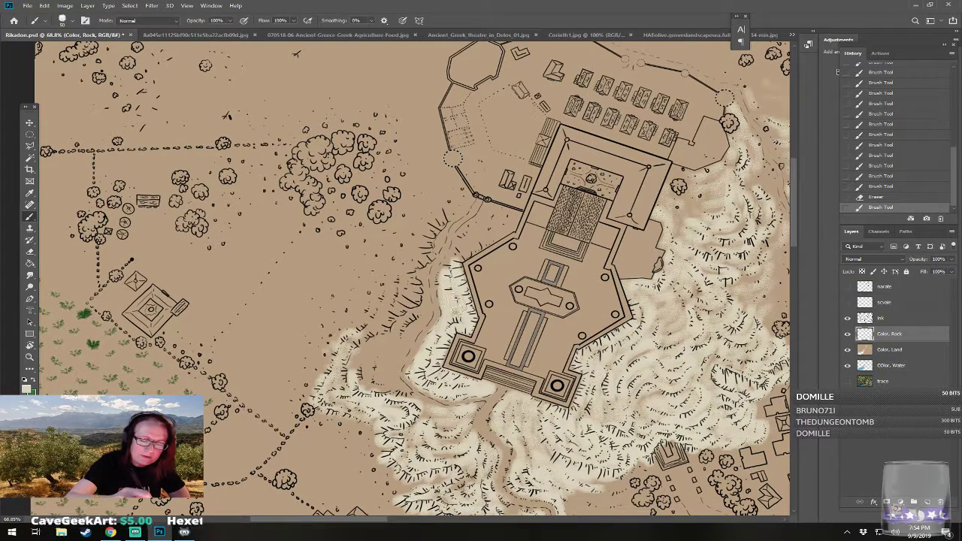
{"action": "mouse_move", "coordinate": [449, 263]}
{"action": "left_mouse_down"}
{"action": "mouse_move", "coordinate": [460, 235]}
{"action": "mouse_move", "coordinate": [466, 249]}
{"action": "mouse_move", "coordinate": [481, 249]}
{"action": "mouse_move", "coordinate": [514, 217]}
{"action": "mouse_move", "coordinate": [470, 233]}
{"action": "mouse_move", "coordinate": [504, 225]}
{"action": "mouse_move", "coordinate": [566, 279]}
{"action": "left_mouse_up"}
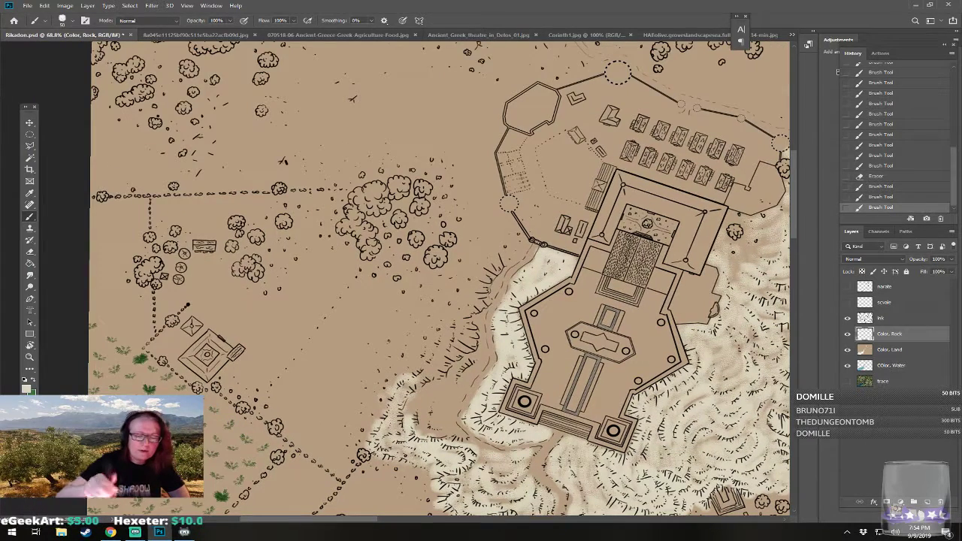
- Brush pale stone onto the slope west of the winding path, up to the round tower on the citadel's western wall
{"action": "mouse_move", "coordinate": [494, 274]}
{"action": "left_mouse_down"}
{"action": "mouse_move", "coordinate": [516, 246]}
{"action": "mouse_move", "coordinate": [488, 264]}
{"action": "mouse_move", "coordinate": [489, 287]}
{"action": "mouse_move", "coordinate": [478, 284]}
{"action": "mouse_move", "coordinate": [467, 306]}
{"action": "mouse_move", "coordinate": [469, 324]}
{"action": "mouse_move", "coordinate": [486, 323]}
{"action": "mouse_move", "coordinate": [481, 340]}
{"action": "mouse_move", "coordinate": [486, 321]}
{"action": "mouse_move", "coordinate": [467, 344]}
{"action": "mouse_move", "coordinate": [445, 349]}
{"action": "mouse_move", "coordinate": [448, 324]}
{"action": "mouse_move", "coordinate": [406, 376]}
{"action": "mouse_move", "coordinate": [448, 307]}
{"action": "mouse_move", "coordinate": [452, 340]}
{"action": "left_mouse_up"}
{"action": "mouse_move", "coordinate": [416, 403]}
{"action": "left_mouse_down"}
{"action": "mouse_move", "coordinate": [421, 430]}
{"action": "mouse_move", "coordinate": [429, 398]}
{"action": "mouse_move", "coordinate": [447, 428]}
{"action": "mouse_move", "coordinate": [437, 427]}
{"action": "mouse_move", "coordinate": [437, 395]}
{"action": "mouse_move", "coordinate": [445, 427]}
{"action": "mouse_move", "coordinate": [475, 372]}
{"action": "mouse_move", "coordinate": [453, 397]}
{"action": "mouse_move", "coordinate": [477, 359]}
{"action": "mouse_move", "coordinate": [445, 403]}
{"action": "mouse_move", "coordinate": [465, 344]}
{"action": "mouse_move", "coordinate": [453, 314]}
{"action": "mouse_move", "coordinate": [489, 229]}
{"action": "mouse_move", "coordinate": [482, 269]}
{"action": "mouse_move", "coordinate": [488, 215]}
{"action": "mouse_move", "coordinate": [496, 243]}
{"action": "mouse_move", "coordinate": [507, 215]}
{"action": "left_mouse_up"}
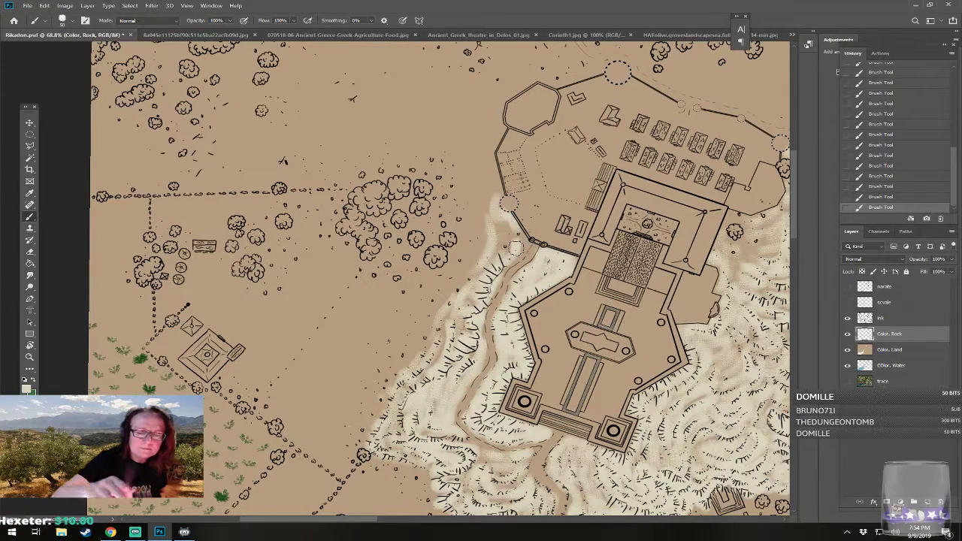
{"action": "scroll", "coordinate": [436, 338], "scroll_direction": "down", "scroll_amount": 5}
{"action": "left_click_drag", "start_coordinate": [436, 338], "coordinate": [389, 248]}
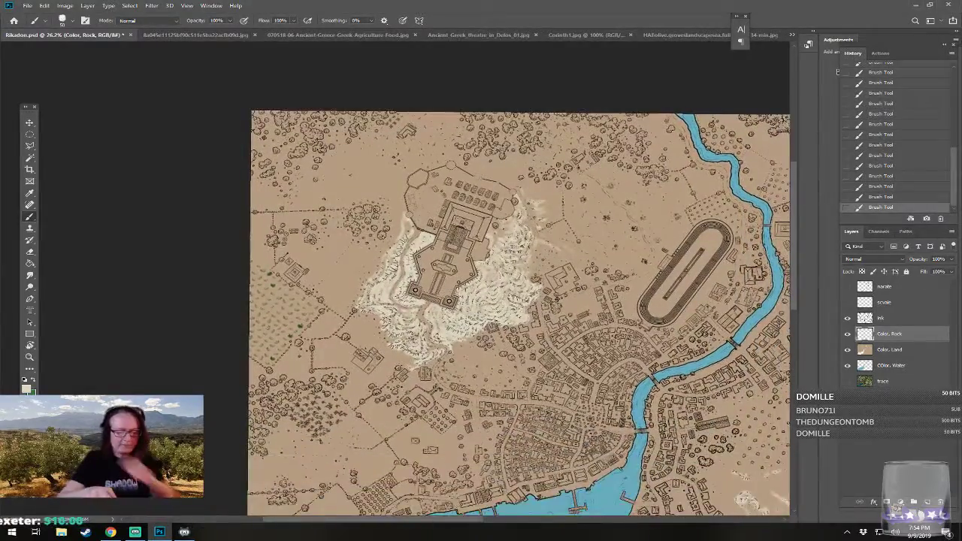
- Look over the painted citadel hill, the river and the surrounding countryside of the map
{"action": "scroll", "coordinate": [389, 286], "scroll_direction": "up", "scroll_amount": 3}
{"action": "left_click_drag", "start_coordinate": [451, 285], "coordinate": [460, 325]}
{"action": "left_click_drag", "start_coordinate": [546, 124], "coordinate": [388, 63]}
{"action": "scroll", "coordinate": [405, 316], "scroll_direction": "down", "scroll_amount": 3}
{"action": "left_click_drag", "start_coordinate": [406, 316], "coordinate": [390, 293]}
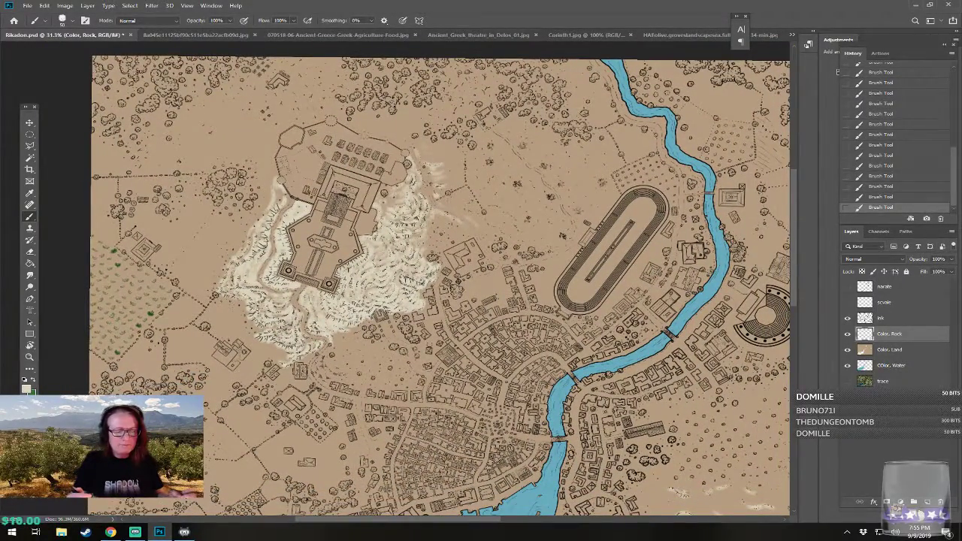
{"action": "scroll", "coordinate": [394, 286], "scroll_direction": "right", "scroll_amount": 6}
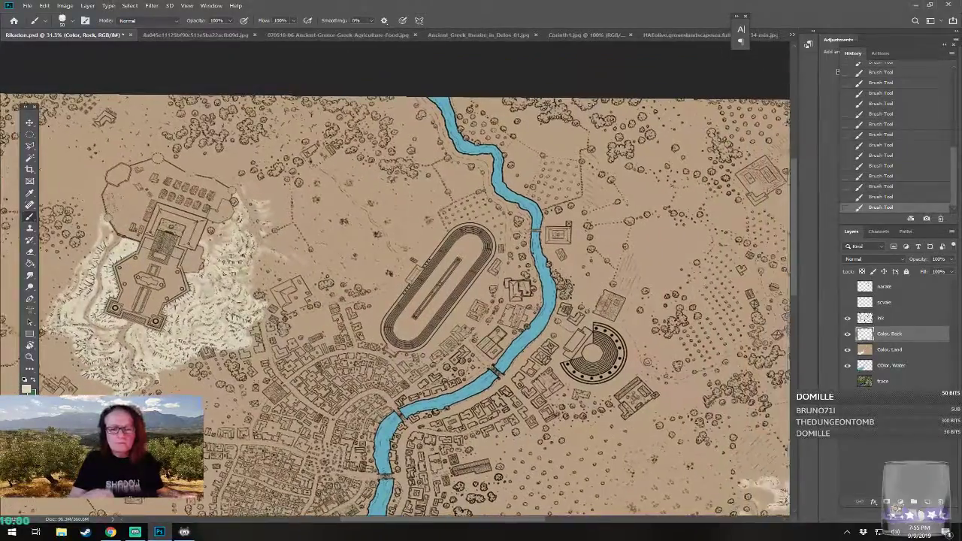
{"action": "scroll", "coordinate": [395, 278], "scroll_direction": "left", "scroll_amount": 8}
{"action": "scroll", "coordinate": [394, 278], "scroll_direction": "down", "scroll_amount": 3}
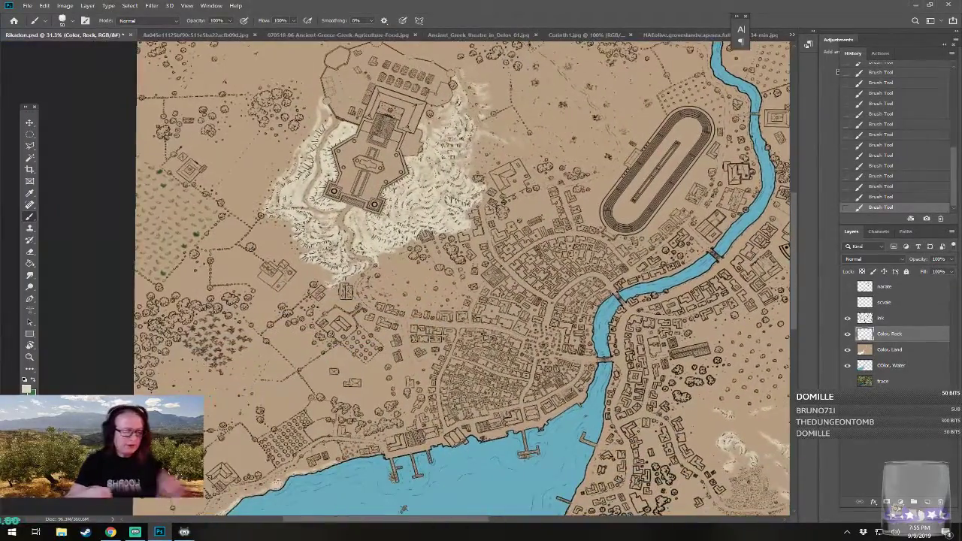
{"action": "scroll", "coordinate": [394, 278], "scroll_direction": "up", "scroll_amount": 4}
{"action": "scroll", "coordinate": [401, 285], "scroll_direction": "up", "scroll_amount": 5}
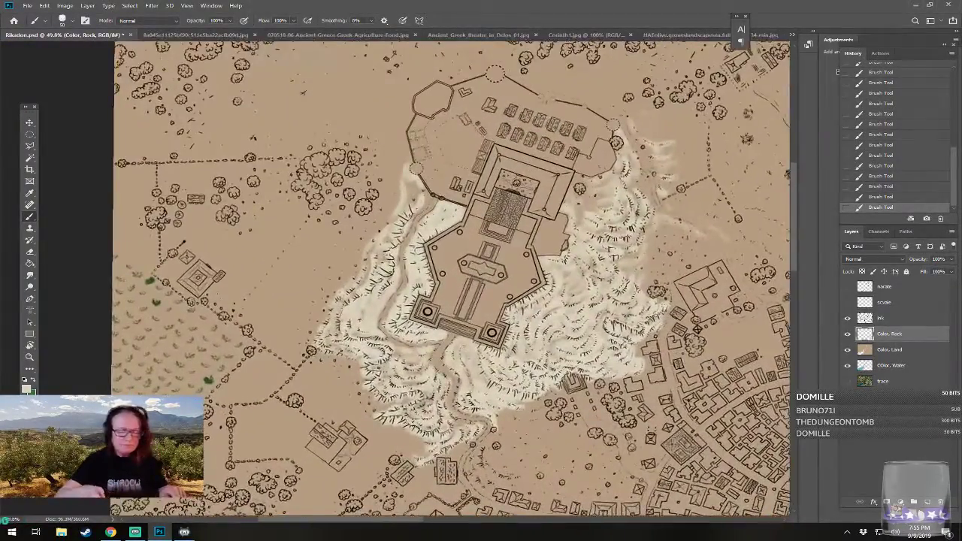
{"action": "scroll", "coordinate": [395, 278], "scroll_direction": "down", "scroll_amount": 3}
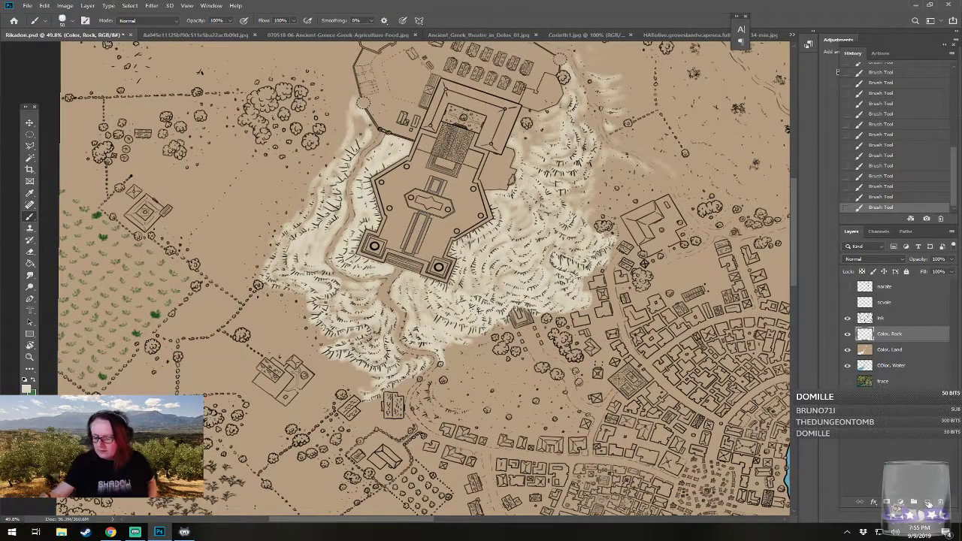
- Add a new layer named "Color, Trees" above the Color, Rock layer
{"action": "left_click", "coordinate": [927, 503]}
{"action": "double_click", "coordinate": [886, 333]}
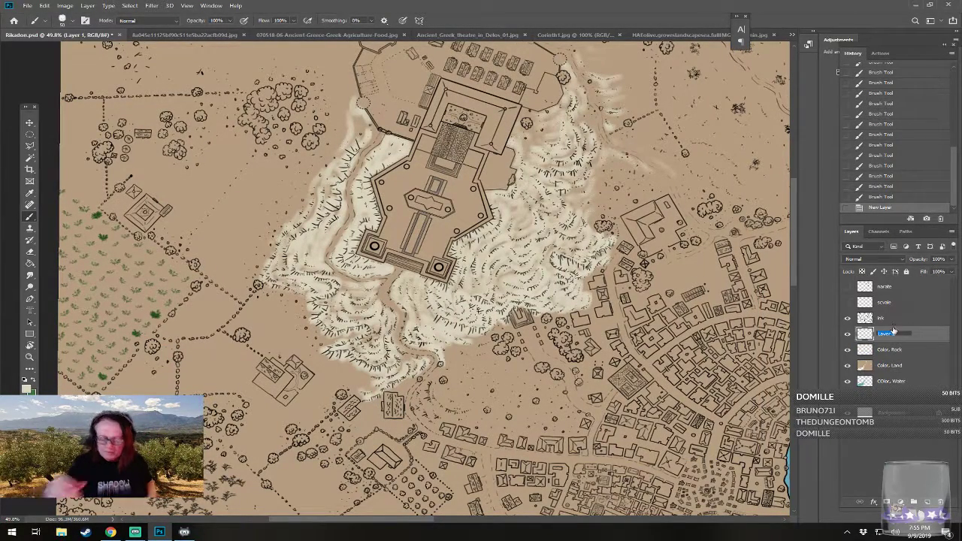
{"action": "type", "text": "Co"}
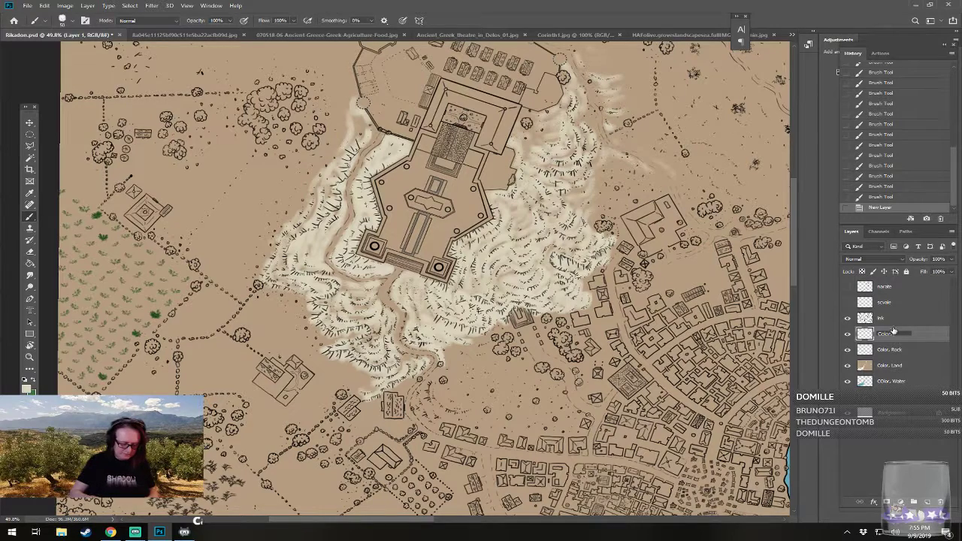
{"action": "type", "text": "lor, Trees"}
{"action": "key", "text": "Return"}
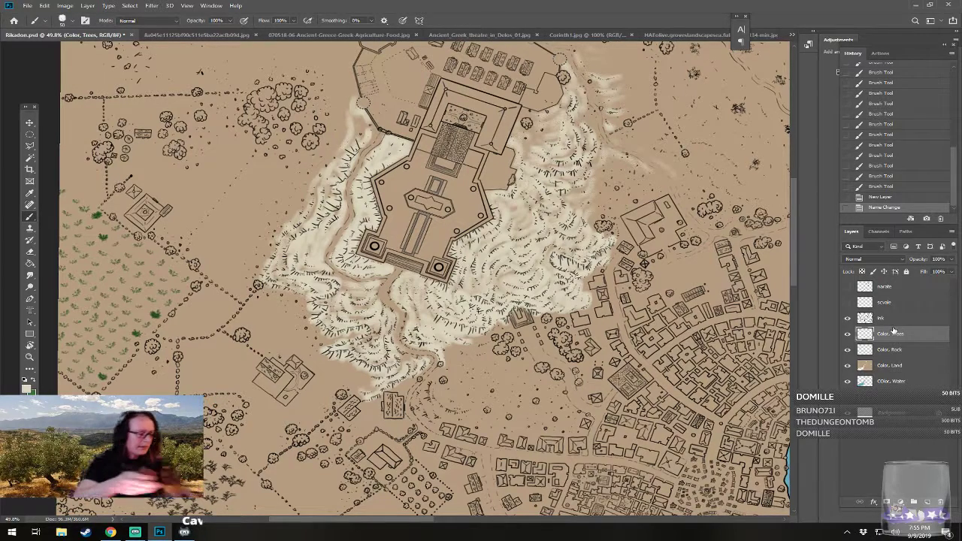
- Swap the foreground and background colors and bring up the olive grove reference photo 070518-06-Ancient-Greece-Greek-Agriculture-Food.jpg
{"action": "left_click", "coordinate": [215, 34]}
{"action": "left_click", "coordinate": [33, 381]}
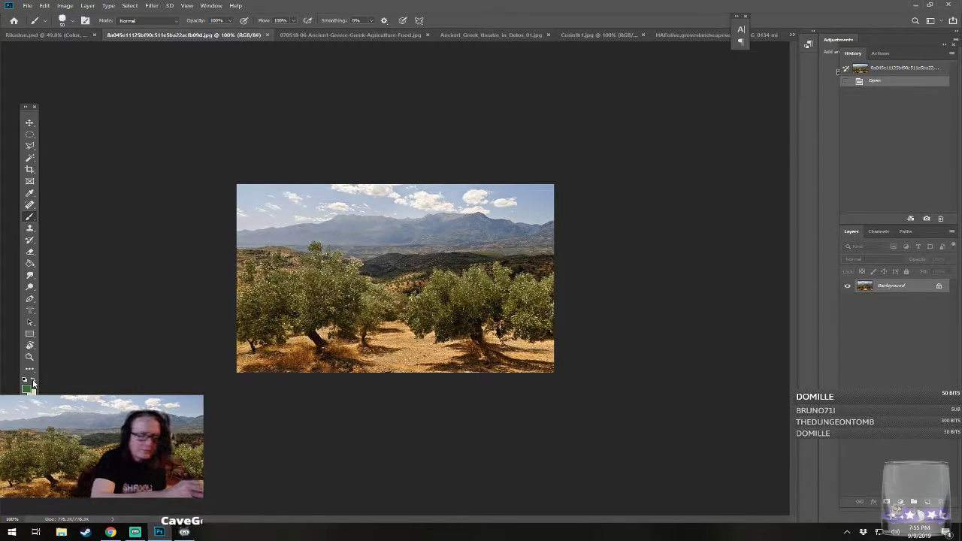
{"action": "left_click", "coordinate": [331, 35]}
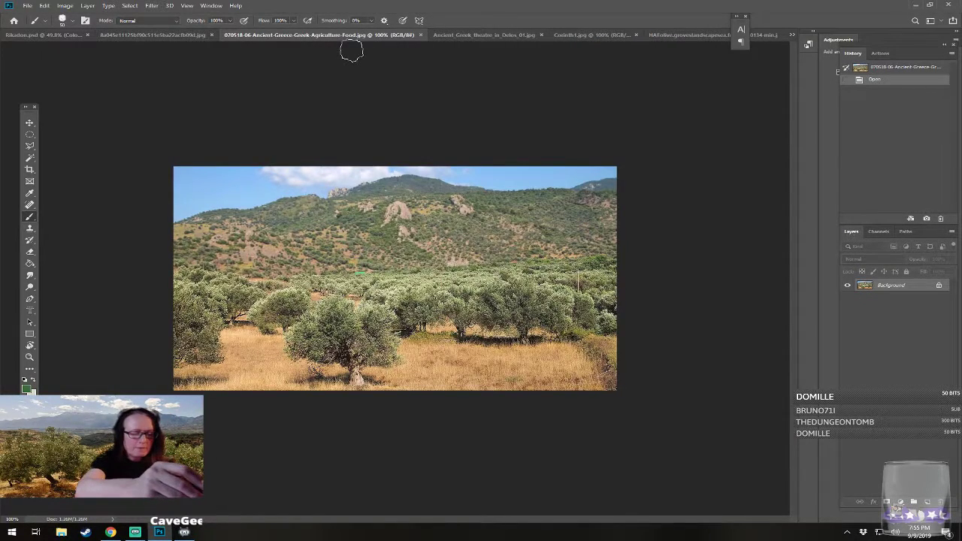
- Set the foreground color to muted olive 808066 sampled from the olive tree foliage in the photo, and return to the Brush tool
{"action": "left_click", "coordinate": [25, 387]}
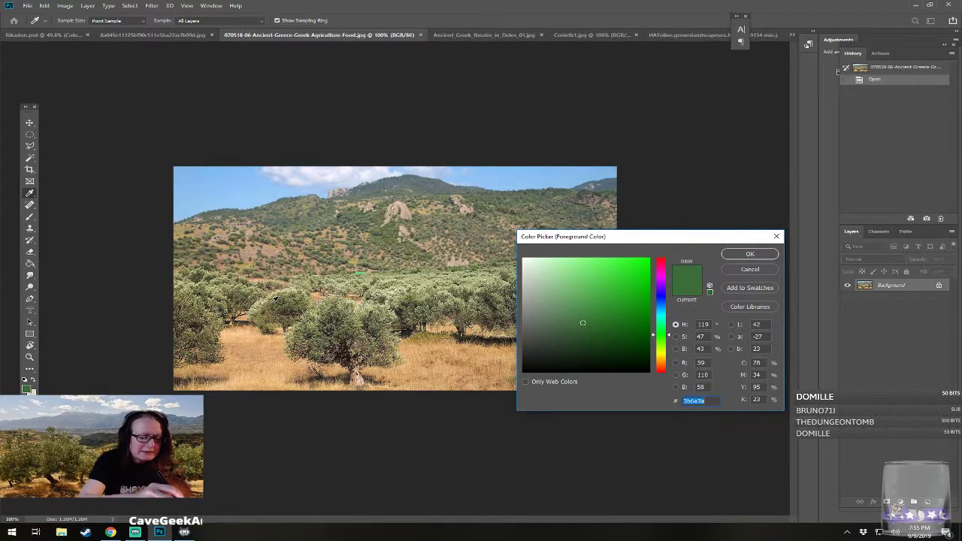
{"action": "left_click", "coordinate": [269, 304]}
{"action": "left_click", "coordinate": [284, 297]}
{"action": "left_click", "coordinate": [266, 305]}
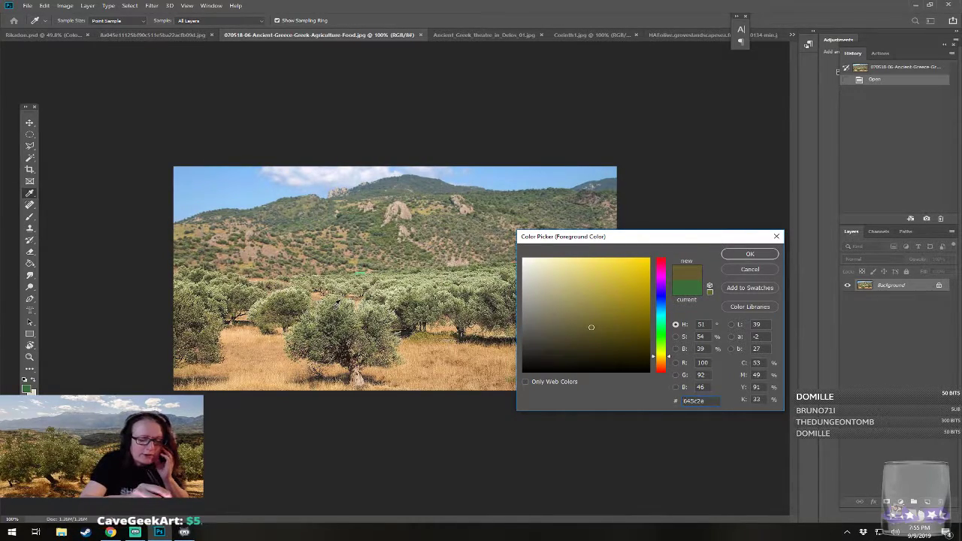
{"action": "left_click", "coordinate": [335, 304]}
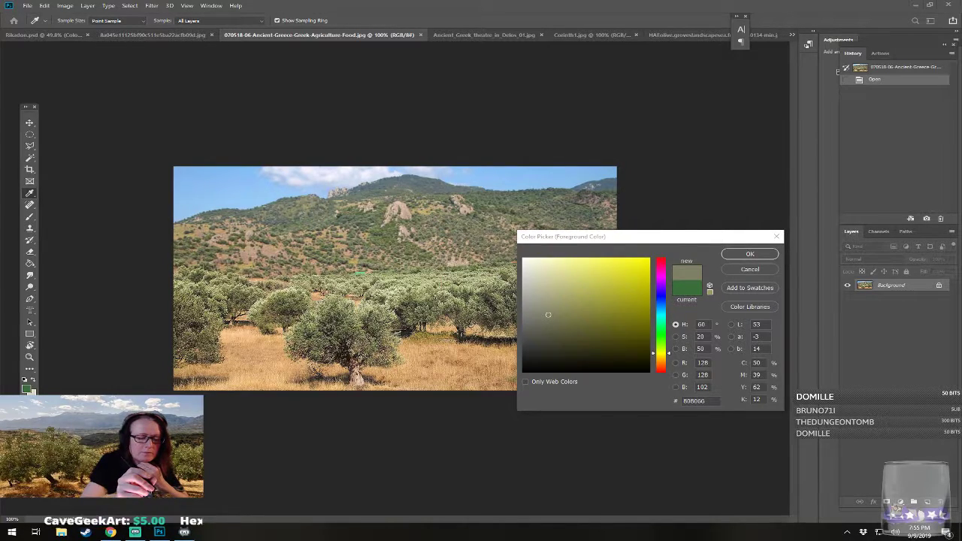
{"action": "left_click", "coordinate": [390, 297]}
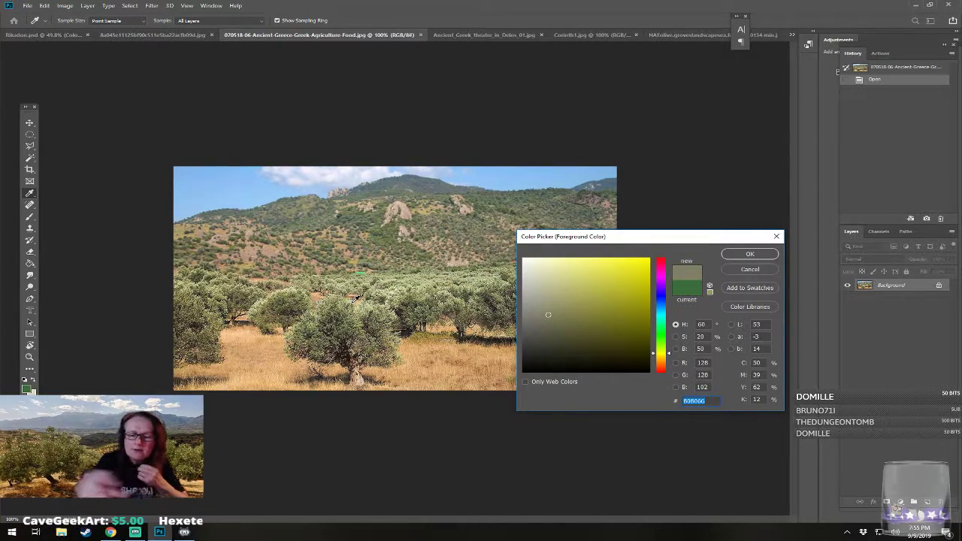
{"action": "left_click", "coordinate": [750, 254]}
{"action": "key", "text": "b"}
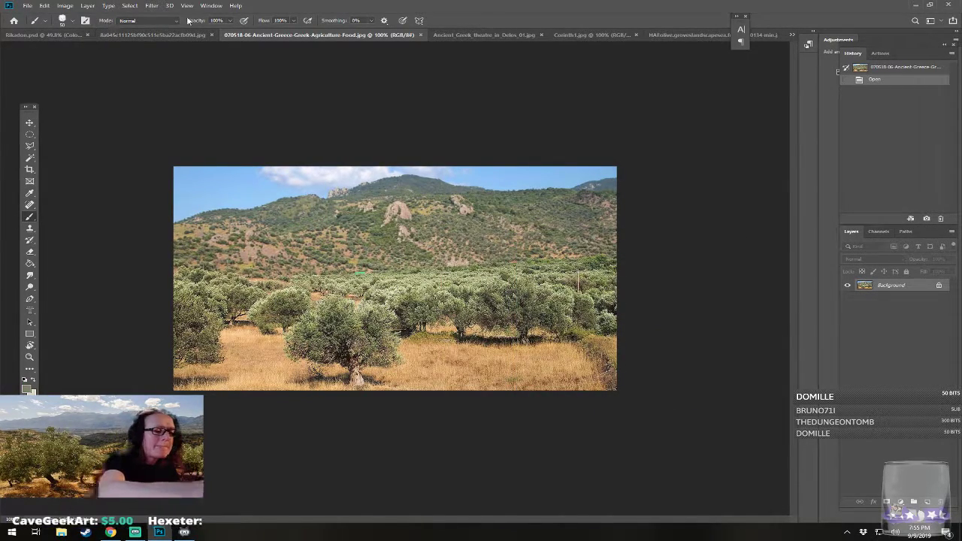
- Return to Rikadon.psd at the trees southwest of the citadel hill and reduce the brush size to 15 px
{"action": "left_click", "coordinate": [212, 5]}
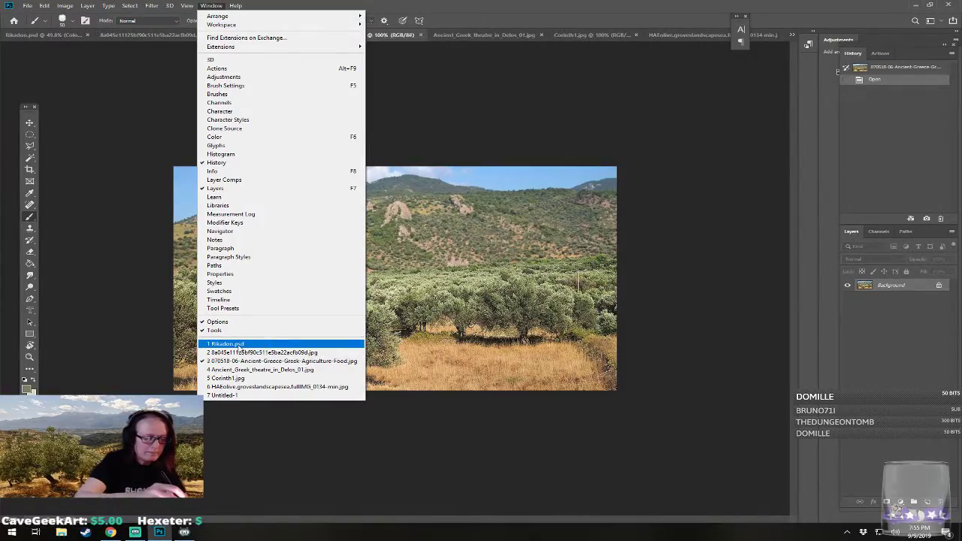
{"action": "left_click", "coordinate": [239, 345]}
{"action": "left_click_drag", "start_coordinate": [422, 431], "coordinate": [526, 430]}
{"action": "left_click_drag", "start_coordinate": [210, 398], "coordinate": [511, 390]}
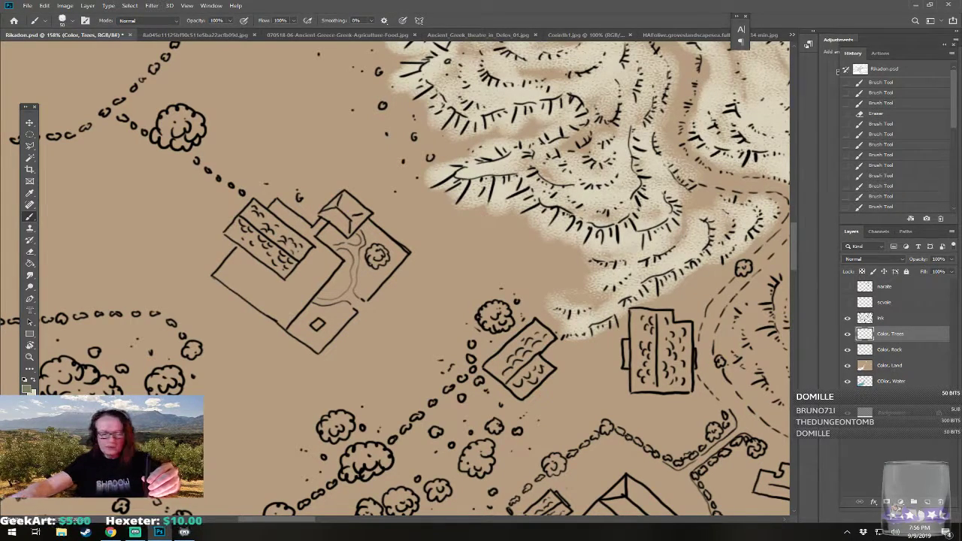
{"action": "key", "text": "bracketleft"}
{"action": "key", "text": "bracketleft"}
{"action": "key", "text": "bracketleft"}
{"action": "key", "text": "bracketleft"}
{"action": "key", "text": "bracketleft"}
{"action": "key", "text": "bracketleft"}
{"action": "key", "text": "bracketleft"}
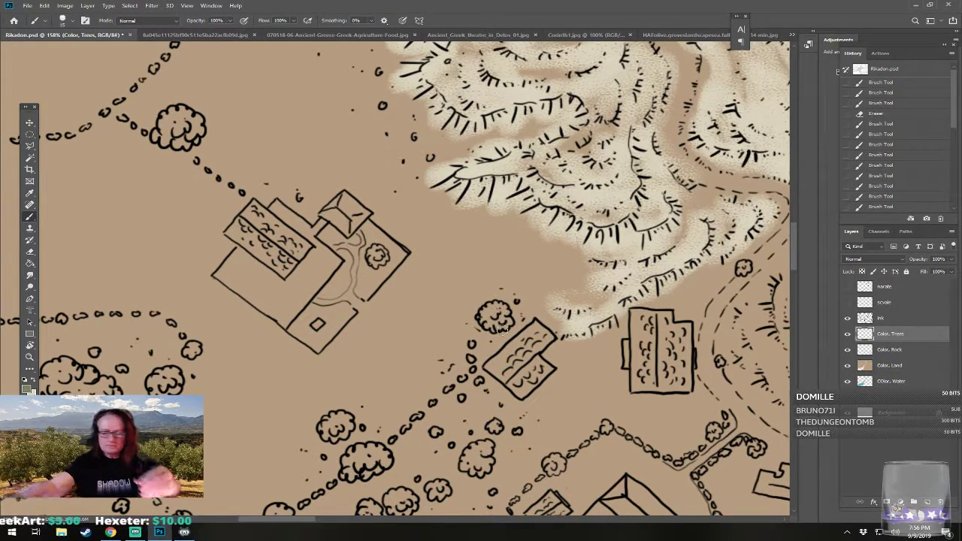
- Paint olive green on the tree beside the small L-shaped house southwest of the hill and on the first trees and bushes south of it
{"action": "left_click_drag", "start_coordinate": [501, 328], "coordinate": [458, 325]}
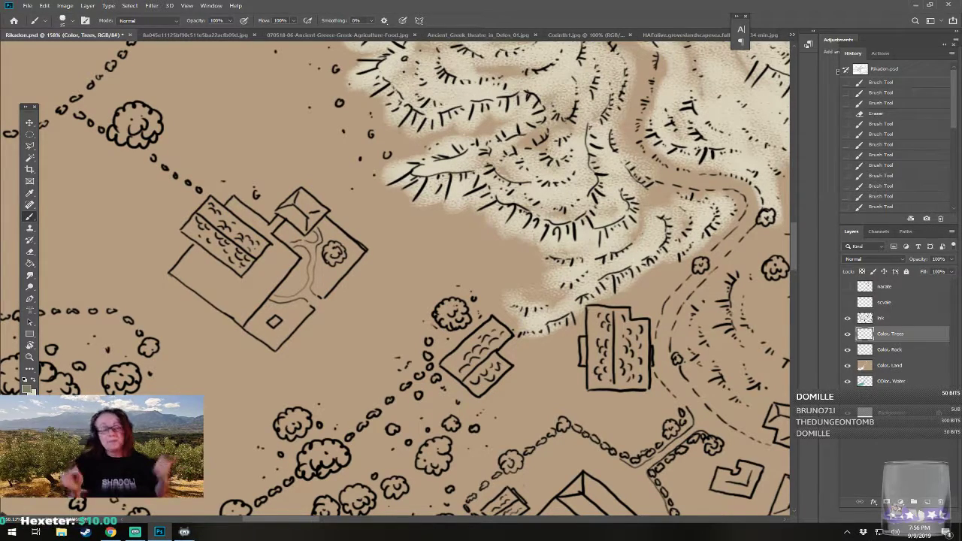
{"action": "mouse_move", "coordinate": [442, 315]}
{"action": "left_mouse_down"}
{"action": "mouse_move", "coordinate": [451, 323]}
{"action": "mouse_move", "coordinate": [464, 316]}
{"action": "mouse_move", "coordinate": [443, 307]}
{"action": "mouse_move", "coordinate": [451, 304]}
{"action": "mouse_move", "coordinate": [463, 313]}
{"action": "mouse_move", "coordinate": [439, 314]}
{"action": "left_mouse_up"}
{"action": "mouse_move", "coordinate": [426, 455]}
{"action": "left_mouse_down"}
{"action": "mouse_move", "coordinate": [442, 467]}
{"action": "mouse_move", "coordinate": [444, 446]}
{"action": "mouse_move", "coordinate": [424, 451]}
{"action": "mouse_move", "coordinate": [441, 445]}
{"action": "left_mouse_up"}
{"action": "left_click_drag", "start_coordinate": [449, 426], "coordinate": [457, 426]}
{"action": "left_click", "coordinate": [473, 428]}
{"action": "left_click_drag", "start_coordinate": [396, 427], "coordinate": [393, 431]}
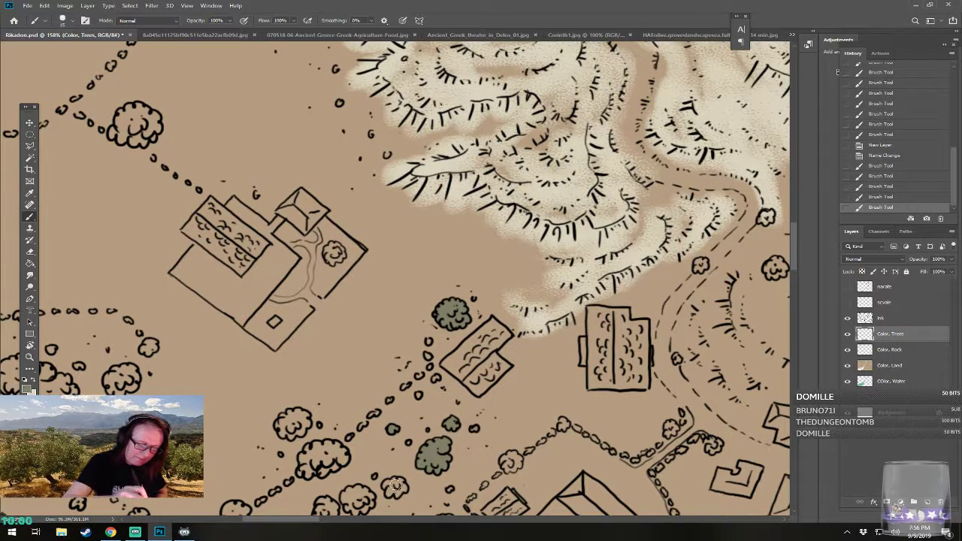
- Fill the remaining trees around the diagonal stone wall with olive green, plus the tree at the walled farmhouse's northwest boundary
{"action": "left_click_drag", "start_coordinate": [391, 489], "coordinate": [398, 481]}
{"action": "scroll", "coordinate": [398, 481], "scroll_direction": "down", "scroll_amount": 4}
{"action": "mouse_move", "coordinate": [506, 368]}
{"action": "left_mouse_down"}
{"action": "mouse_move", "coordinate": [515, 368]}
{"action": "mouse_move", "coordinate": [510, 360]}
{"action": "mouse_move", "coordinate": [508, 372]}
{"action": "left_mouse_up"}
{"action": "left_click_drag", "start_coordinate": [442, 428], "coordinate": [445, 425]}
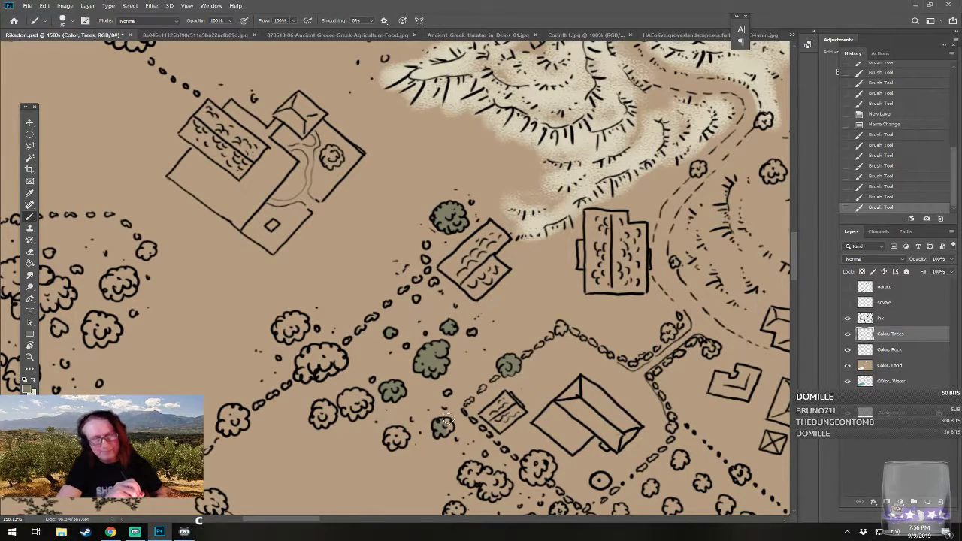
{"action": "mouse_move", "coordinate": [445, 427]}
{"action": "left_mouse_down"}
{"action": "mouse_move", "coordinate": [397, 442]}
{"action": "mouse_move", "coordinate": [389, 431]}
{"action": "left_mouse_up"}
{"action": "mouse_move", "coordinate": [344, 405]}
{"action": "left_mouse_down"}
{"action": "mouse_move", "coordinate": [355, 413]}
{"action": "mouse_move", "coordinate": [367, 403]}
{"action": "mouse_move", "coordinate": [351, 395]}
{"action": "mouse_move", "coordinate": [364, 397]}
{"action": "mouse_move", "coordinate": [320, 424]}
{"action": "mouse_move", "coordinate": [320, 404]}
{"action": "mouse_move", "coordinate": [332, 403]}
{"action": "left_mouse_up"}
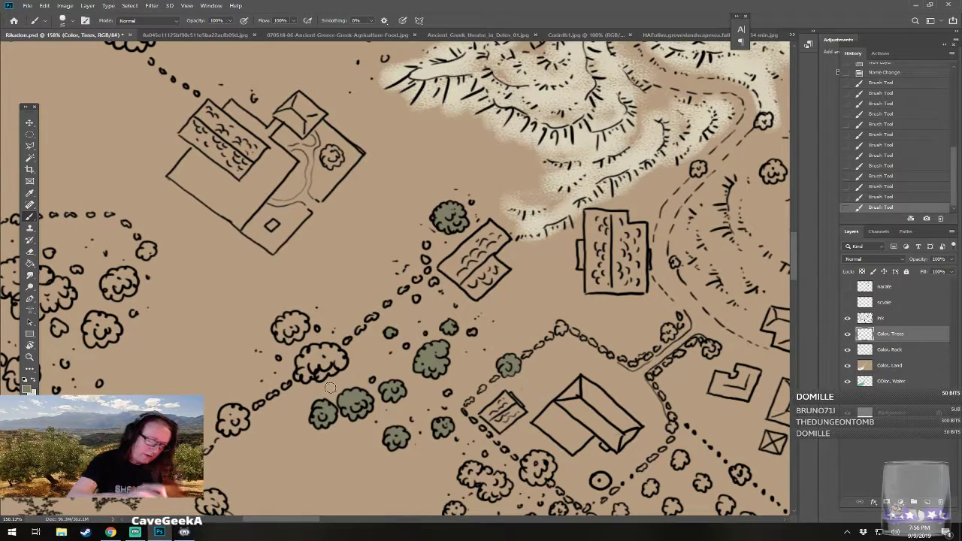
{"action": "mouse_move", "coordinate": [301, 363]}
{"action": "left_mouse_down"}
{"action": "mouse_move", "coordinate": [305, 374]}
{"action": "mouse_move", "coordinate": [340, 357]}
{"action": "mouse_move", "coordinate": [310, 355]}
{"action": "mouse_move", "coordinate": [316, 347]}
{"action": "mouse_move", "coordinate": [278, 331]}
{"action": "mouse_move", "coordinate": [304, 330]}
{"action": "mouse_move", "coordinate": [285, 315]}
{"action": "mouse_move", "coordinate": [294, 333]}
{"action": "left_mouse_up"}
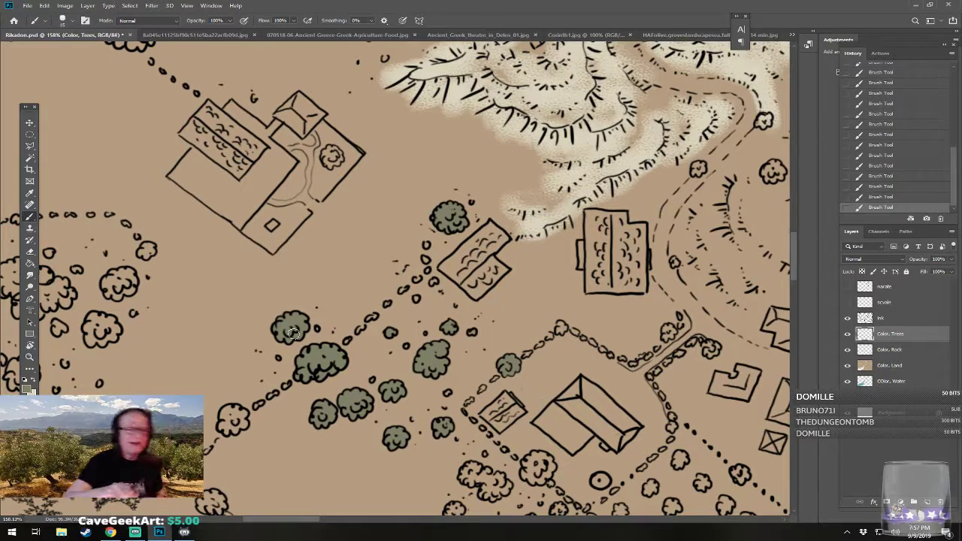
{"action": "mouse_move", "coordinate": [229, 413]}
{"action": "left_mouse_down"}
{"action": "mouse_move", "coordinate": [227, 430]}
{"action": "mouse_move", "coordinate": [239, 411]}
{"action": "mouse_move", "coordinate": [225, 421]}
{"action": "mouse_move", "coordinate": [223, 410]}
{"action": "left_mouse_up"}
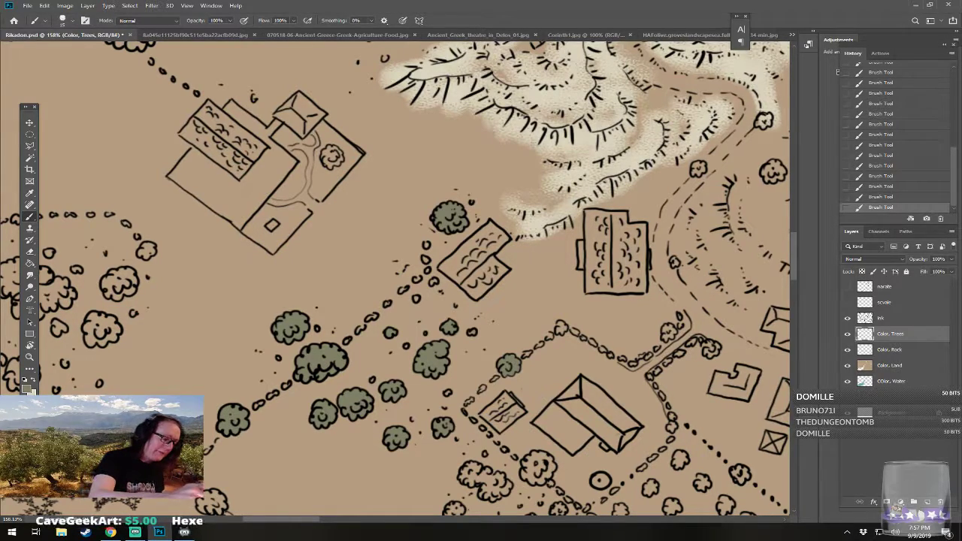
- Paint olive green on the separate trees and bushes near the wall corner southwest of the courtyard house
{"action": "left_click_drag", "start_coordinate": [65, 367], "coordinate": [65, 362]}
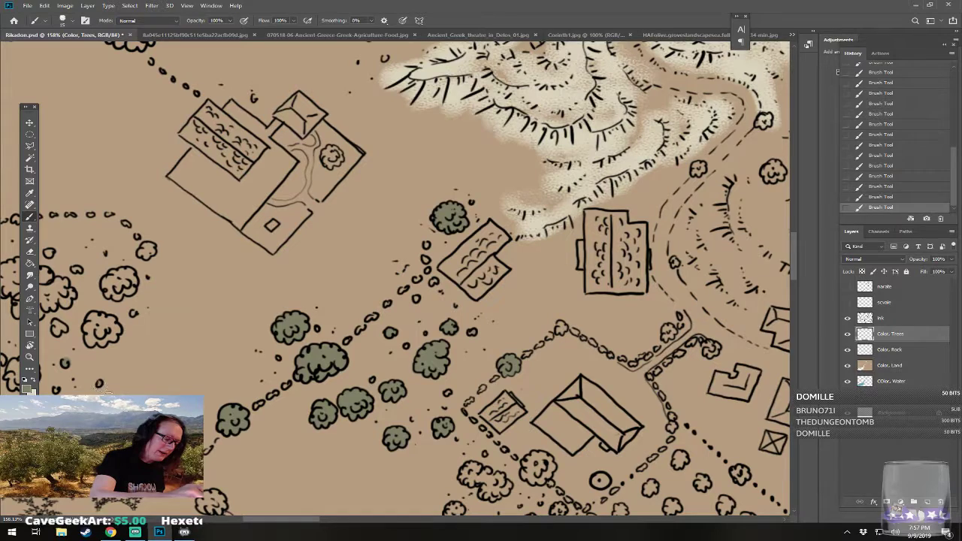
{"action": "mouse_move", "coordinate": [98, 331]}
{"action": "left_mouse_down"}
{"action": "mouse_move", "coordinate": [88, 337]}
{"action": "mouse_move", "coordinate": [112, 325]}
{"action": "mouse_move", "coordinate": [84, 323]}
{"action": "left_mouse_up"}
{"action": "left_click_drag", "start_coordinate": [54, 324], "coordinate": [61, 330]}
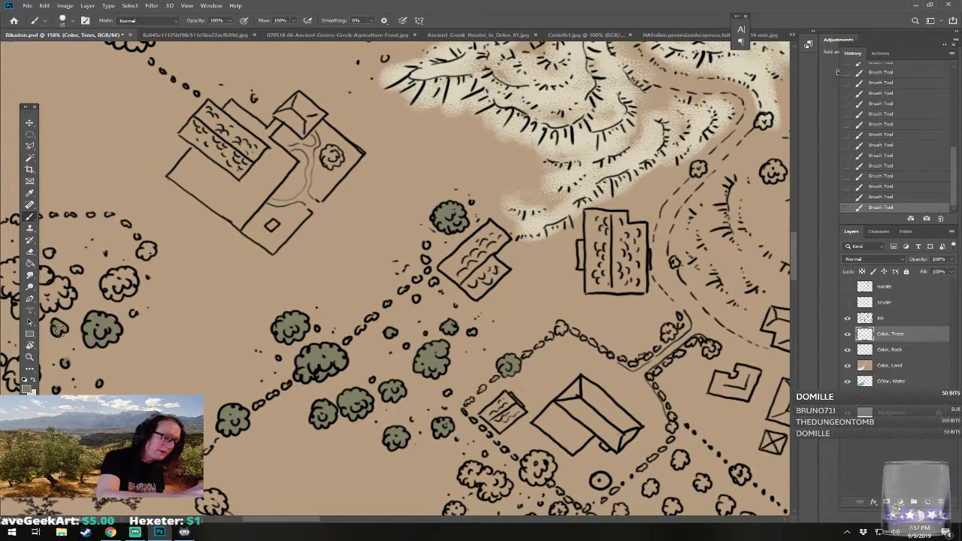
{"action": "mouse_move", "coordinate": [109, 281]}
{"action": "left_mouse_down"}
{"action": "mouse_move", "coordinate": [129, 287]}
{"action": "mouse_move", "coordinate": [128, 274]}
{"action": "mouse_move", "coordinate": [112, 272]}
{"action": "mouse_move", "coordinate": [147, 250]}
{"action": "left_mouse_up"}
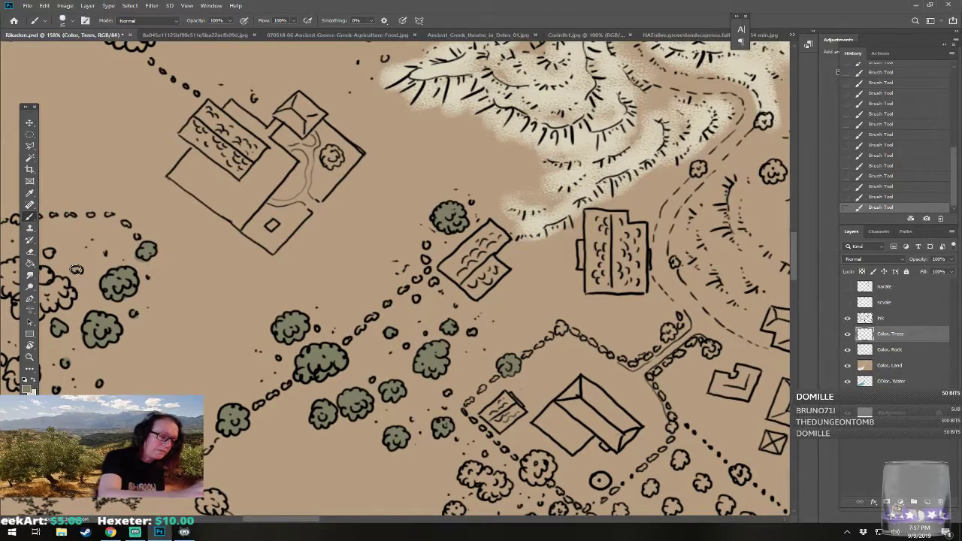
- Color the large tree northwest of the courtyard house, the trees on the wall west of it and the clump south of that wall
{"action": "scroll", "coordinate": [94, 276], "scroll_direction": "down", "scroll_amount": 6}
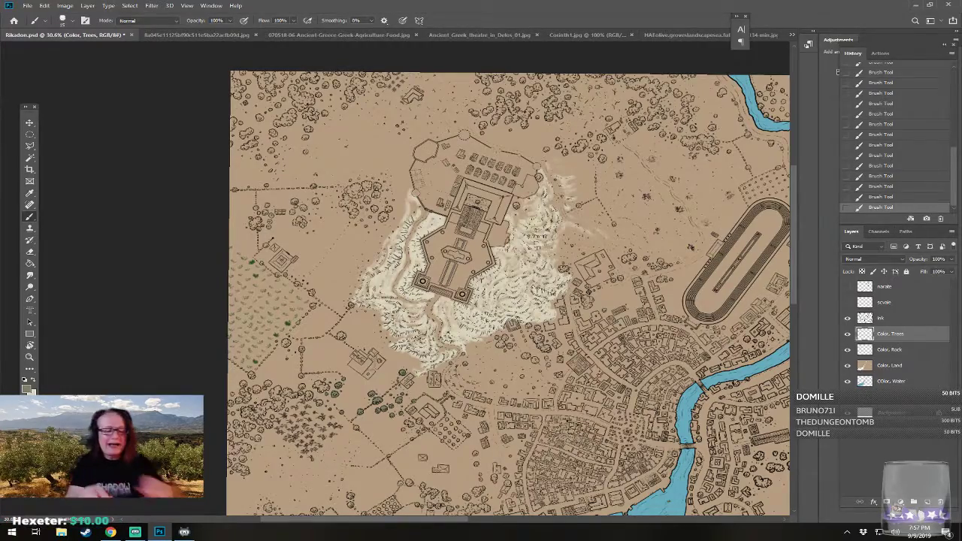
{"action": "scroll", "coordinate": [443, 306], "scroll_direction": "up", "scroll_amount": 3}
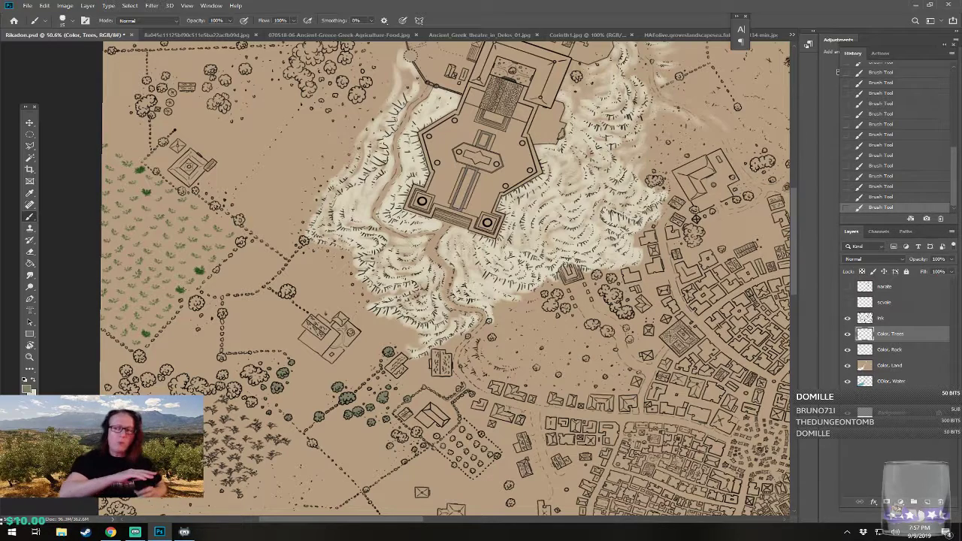
{"action": "scroll", "coordinate": [494, 506], "scroll_direction": "up", "scroll_amount": 2}
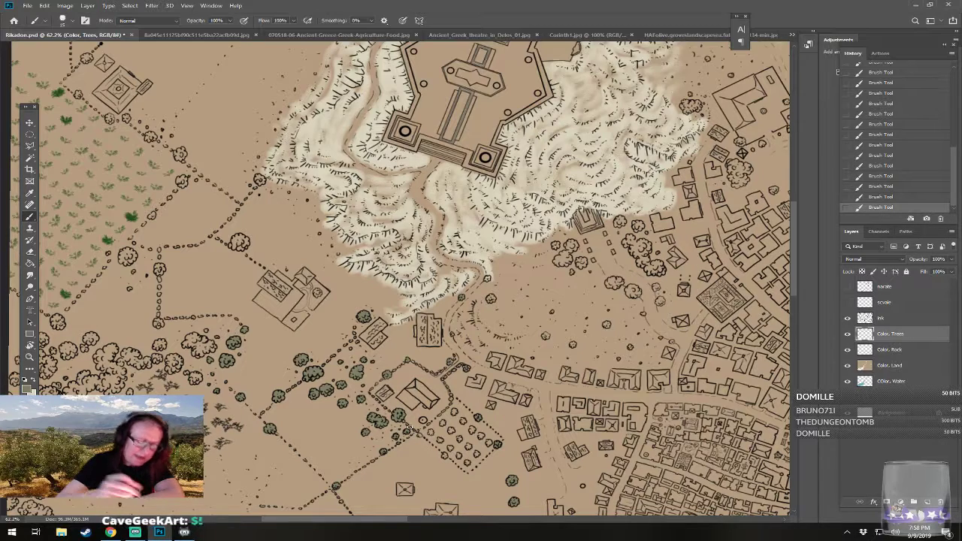
{"action": "left_click_drag", "start_coordinate": [410, 427], "coordinate": [474, 457]}
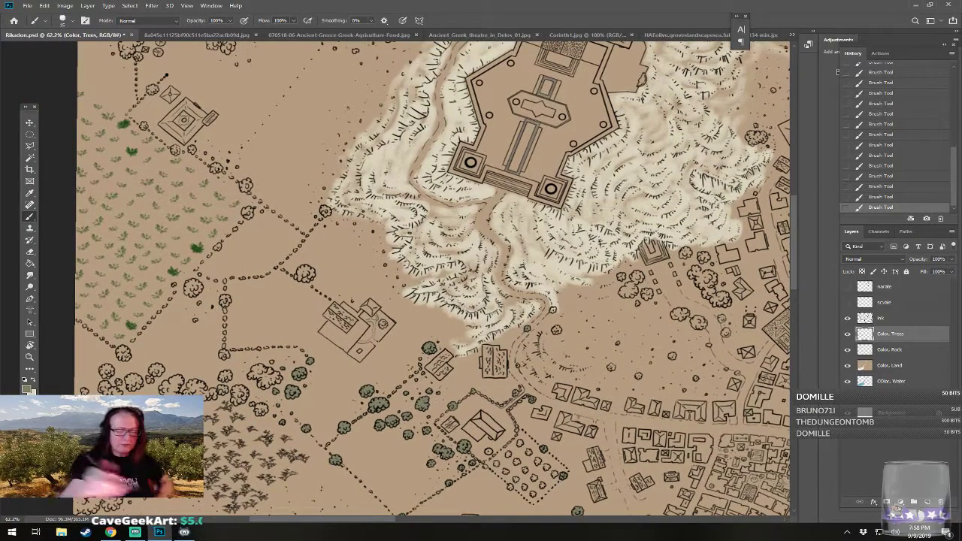
{"action": "left_click_drag", "start_coordinate": [304, 275], "coordinate": [308, 274]}
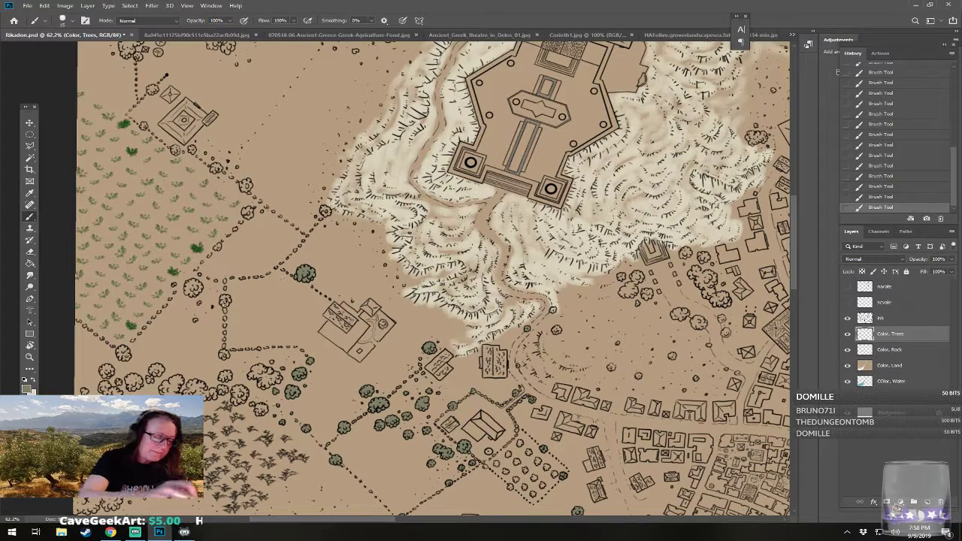
{"action": "left_click_drag", "start_coordinate": [225, 300], "coordinate": [226, 297]}
{"action": "mouse_move", "coordinate": [254, 377]}
{"action": "left_mouse_down"}
{"action": "mouse_move", "coordinate": [265, 387]}
{"action": "mouse_move", "coordinate": [280, 376]}
{"action": "mouse_move", "coordinate": [251, 375]}
{"action": "left_mouse_up"}
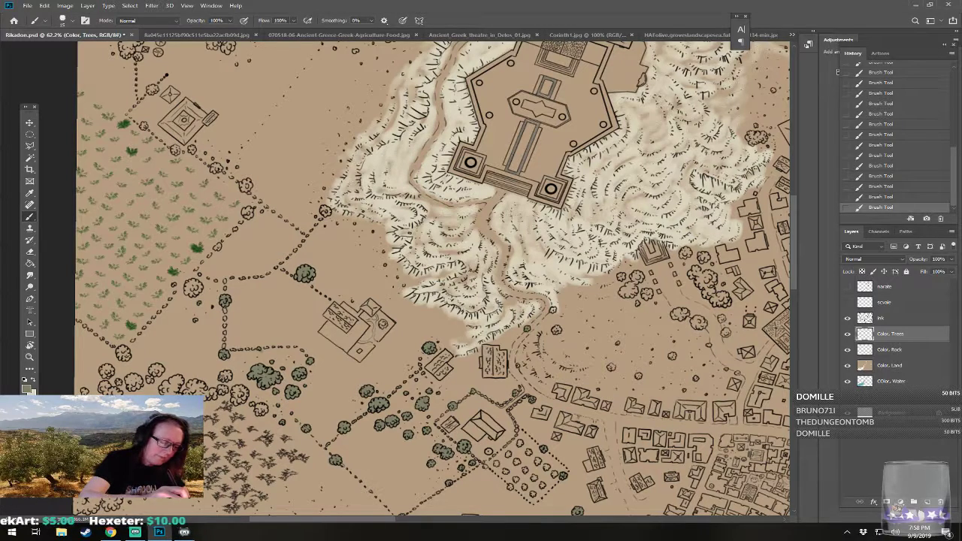
- Paint olive green on the trees at the clump's western edge and the large tree beside the crop field's southeastern wall
{"action": "left_click_drag", "start_coordinate": [224, 375], "coordinate": [227, 378]}
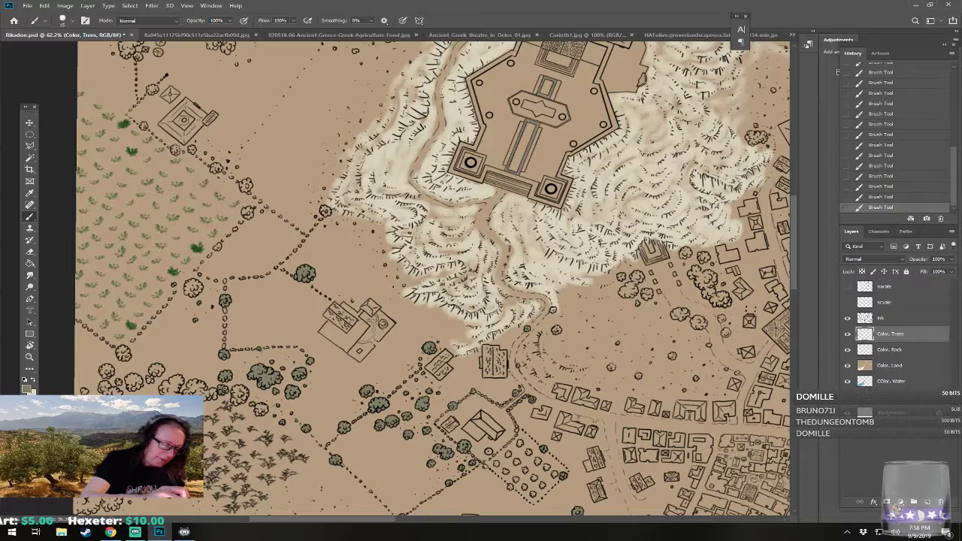
{"action": "mouse_move", "coordinate": [235, 394]}
{"action": "left_mouse_down"}
{"action": "mouse_move", "coordinate": [242, 402]}
{"action": "mouse_move", "coordinate": [234, 391]}
{"action": "mouse_move", "coordinate": [245, 390]}
{"action": "mouse_move", "coordinate": [263, 410]}
{"action": "mouse_move", "coordinate": [360, 341]}
{"action": "left_mouse_up"}
{"action": "mouse_move", "coordinate": [281, 235]}
{"action": "left_mouse_down"}
{"action": "mouse_move", "coordinate": [291, 229]}
{"action": "mouse_move", "coordinate": [276, 231]}
{"action": "left_mouse_up"}
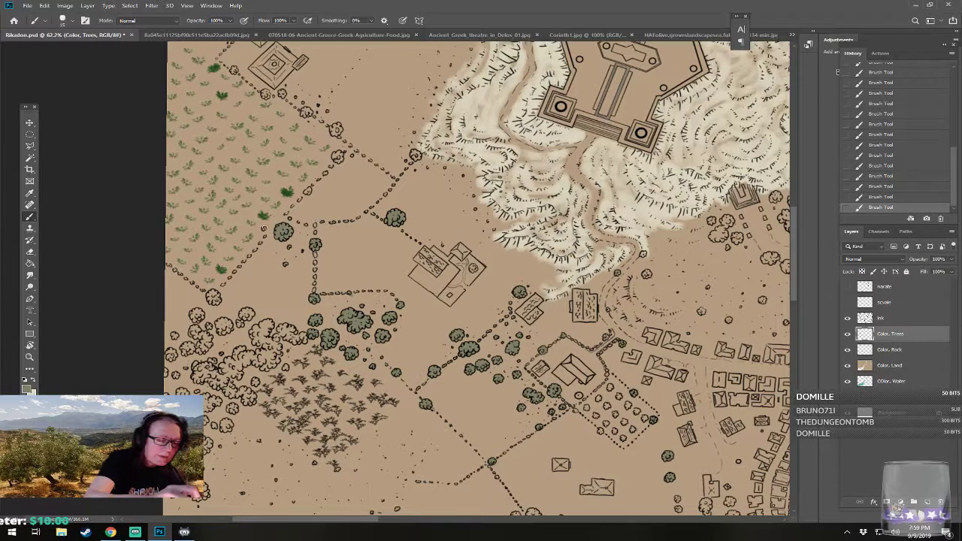
- Paint olive green on the trees along the forest's northwestern edge below the crop field's corner, and on the map's western edge
{"action": "mouse_move", "coordinate": [213, 298]}
{"action": "left_mouse_down"}
{"action": "mouse_move", "coordinate": [194, 317]}
{"action": "mouse_move", "coordinate": [200, 312]}
{"action": "left_mouse_up"}
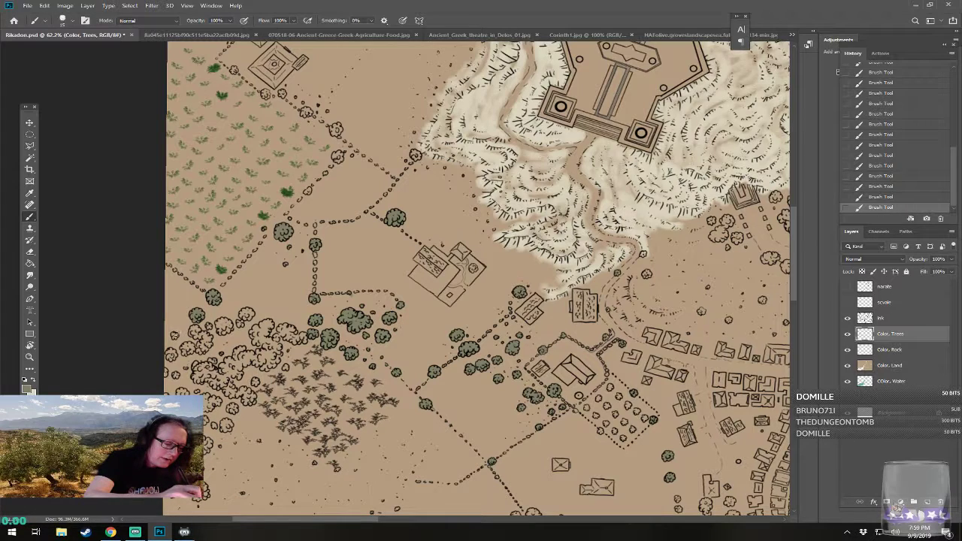
{"action": "left_click_drag", "start_coordinate": [172, 353], "coordinate": [170, 355]}
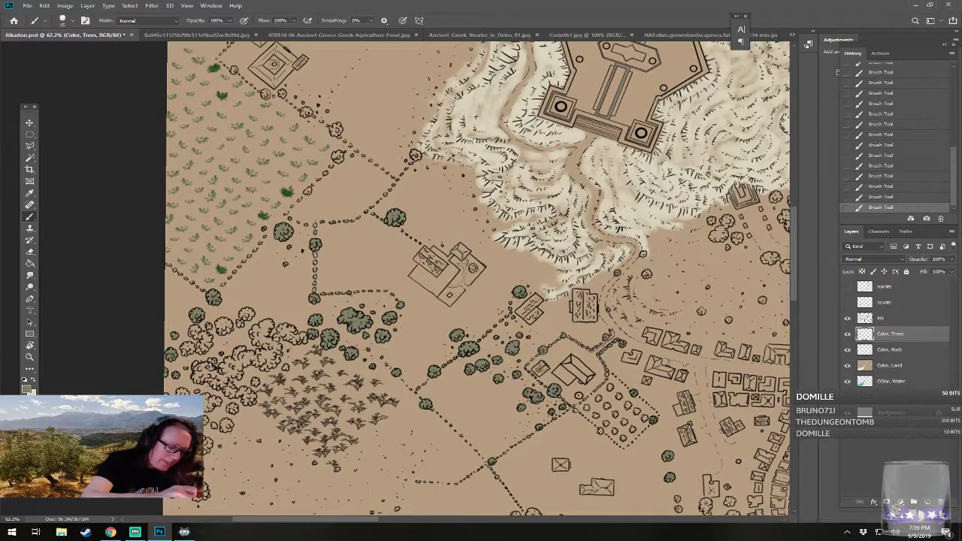
{"action": "left_click_drag", "start_coordinate": [173, 355], "coordinate": [191, 316]}
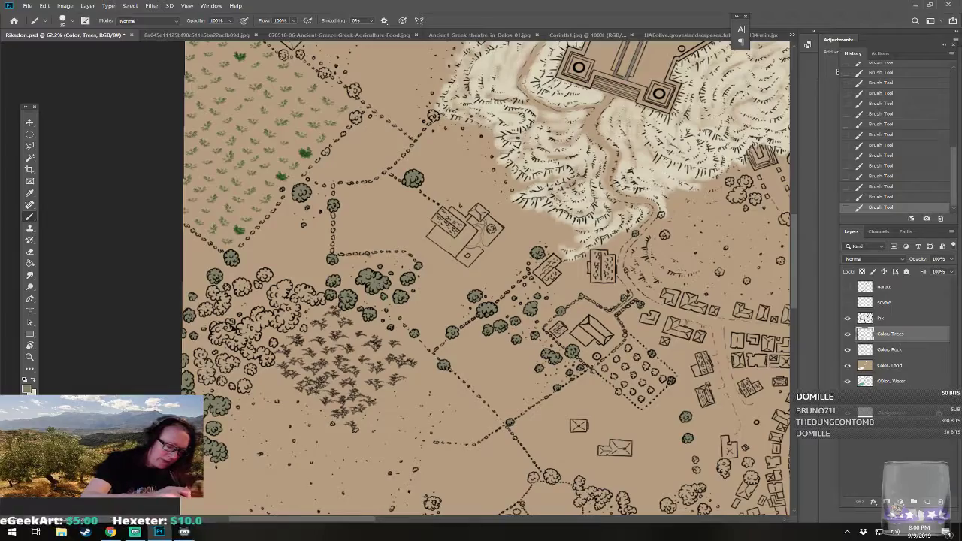
- Paint olive green on the small trees and bushes scattered over the open ground southeast of the rocky hill's path
{"action": "scroll", "coordinate": [353, 346], "scroll_direction": "down", "scroll_amount": 5}
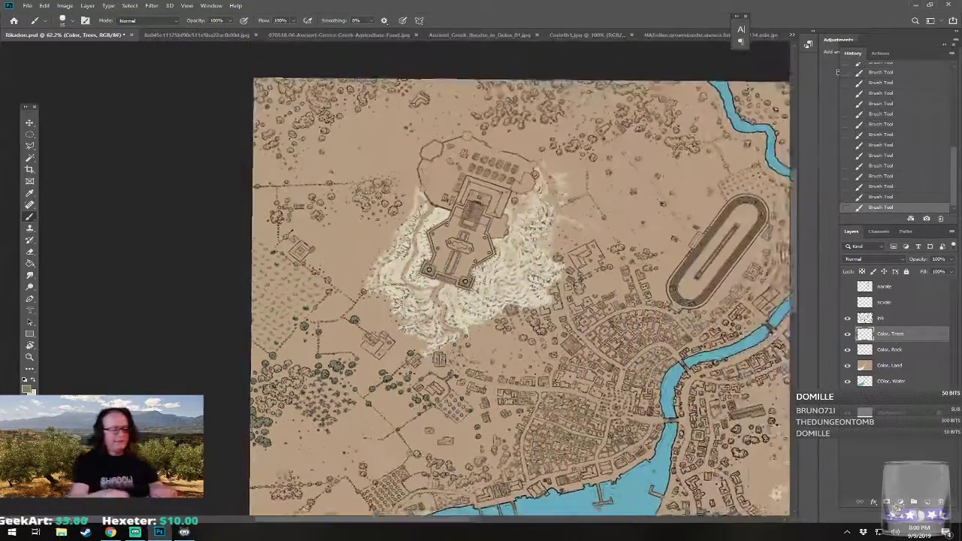
{"action": "left_click_drag", "start_coordinate": [564, 287], "coordinate": [500, 239]}
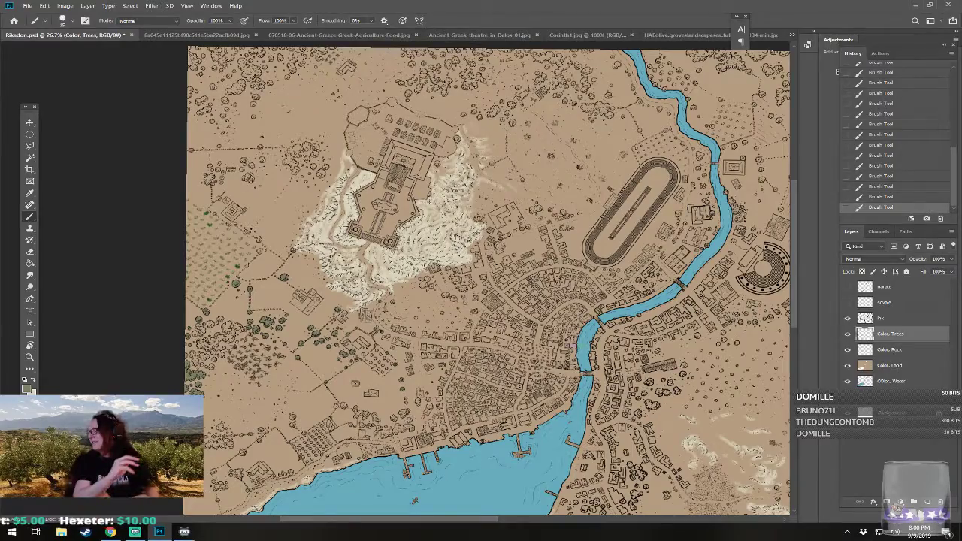
{"action": "left_click_drag", "start_coordinate": [451, 300], "coordinate": [544, 303]}
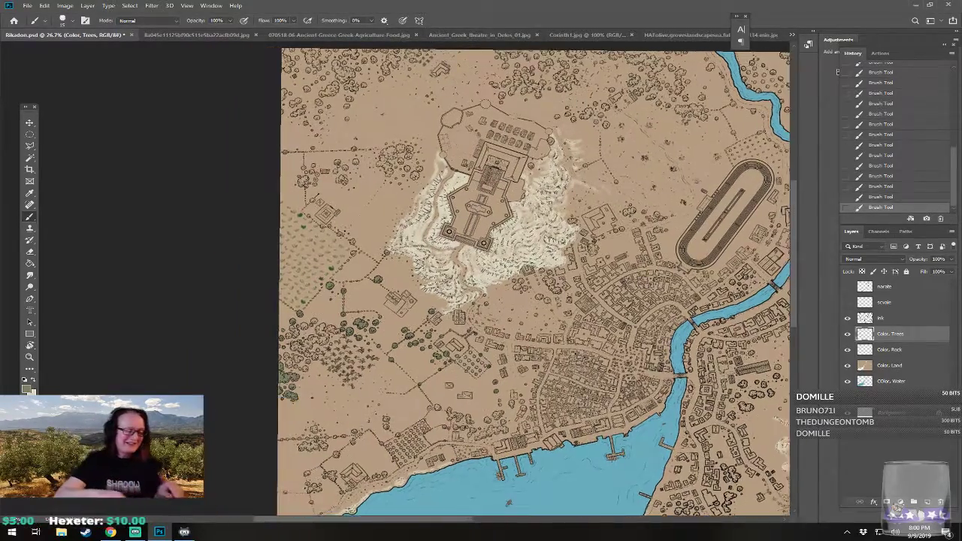
{"action": "scroll", "coordinate": [362, 376], "scroll_direction": "up", "scroll_amount": 5}
{"action": "left_click_drag", "start_coordinate": [488, 282], "coordinate": [496, 319]}
{"action": "scroll", "coordinate": [744, 282], "scroll_direction": "up", "scroll_amount": 4}
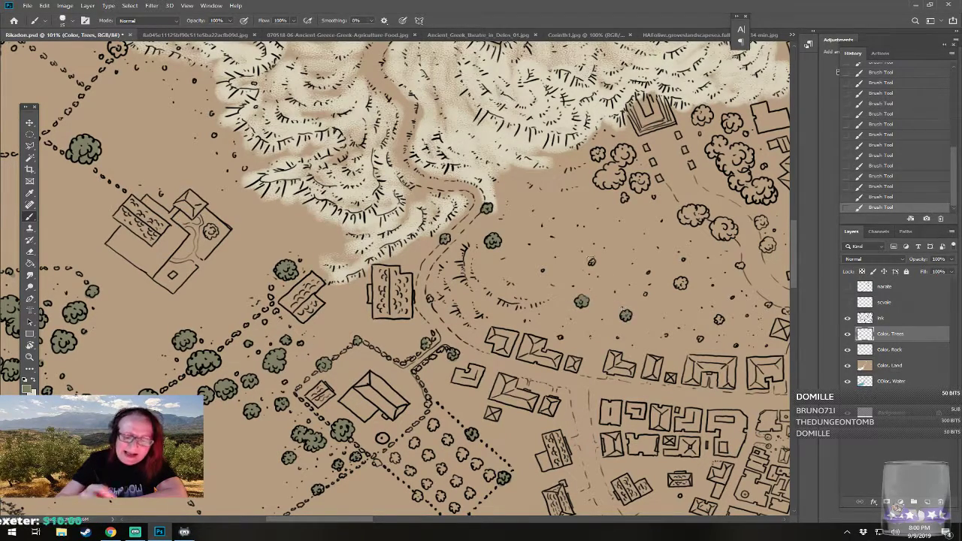
{"action": "left_click", "coordinate": [592, 263]}
{"action": "left_click_drag", "start_coordinate": [678, 281], "coordinate": [684, 282]}
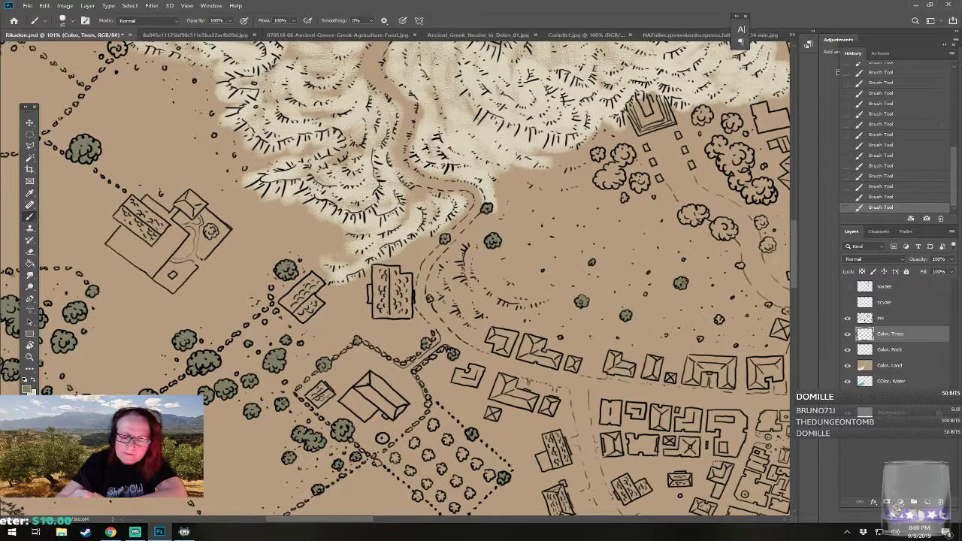
- Color the tree cluster southwest of the stepped building and the trees and bushes along the dashed path to its south
{"action": "left_click_drag", "start_coordinate": [606, 170], "coordinate": [507, 218]}
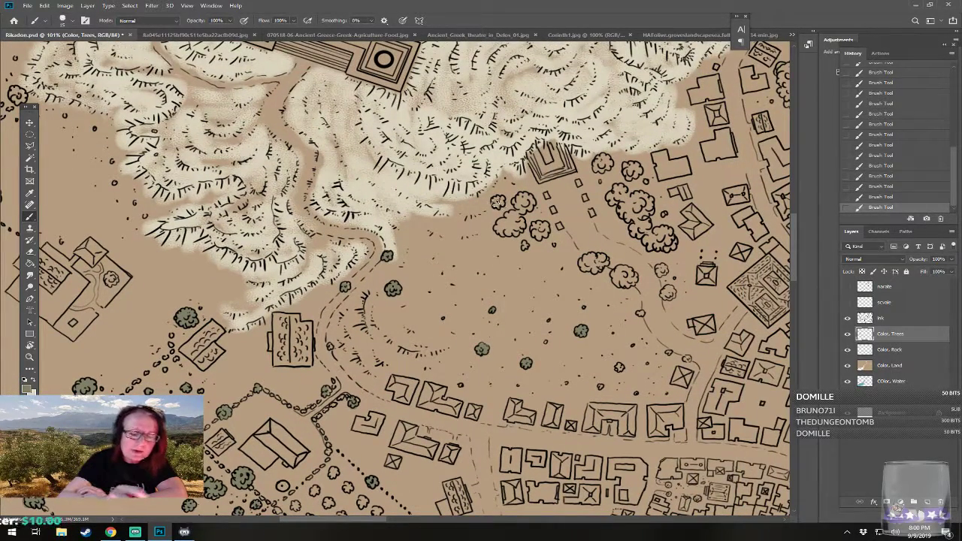
{"action": "mouse_move", "coordinate": [501, 224]}
{"action": "left_mouse_down"}
{"action": "mouse_move", "coordinate": [524, 196]}
{"action": "mouse_move", "coordinate": [516, 200]}
{"action": "mouse_move", "coordinate": [535, 232]}
{"action": "mouse_move", "coordinate": [545, 229]}
{"action": "mouse_move", "coordinate": [538, 224]}
{"action": "mouse_move", "coordinate": [499, 292]}
{"action": "mouse_move", "coordinate": [509, 295]}
{"action": "mouse_move", "coordinate": [513, 281]}
{"action": "mouse_move", "coordinate": [494, 293]}
{"action": "mouse_move", "coordinate": [526, 296]}
{"action": "mouse_move", "coordinate": [530, 311]}
{"action": "mouse_move", "coordinate": [542, 296]}
{"action": "mouse_move", "coordinate": [530, 295]}
{"action": "mouse_move", "coordinate": [552, 303]}
{"action": "left_mouse_up"}
{"action": "mouse_move", "coordinate": [574, 294]}
{"action": "left_mouse_down"}
{"action": "mouse_move", "coordinate": [565, 291]}
{"action": "mouse_move", "coordinate": [585, 315]}
{"action": "mouse_move", "coordinate": [555, 340]}
{"action": "left_mouse_up"}
{"action": "left_click_drag", "start_coordinate": [533, 394], "coordinate": [532, 391]}
{"action": "left_click", "coordinate": [513, 411]}
{"action": "left_click", "coordinate": [599, 384]}
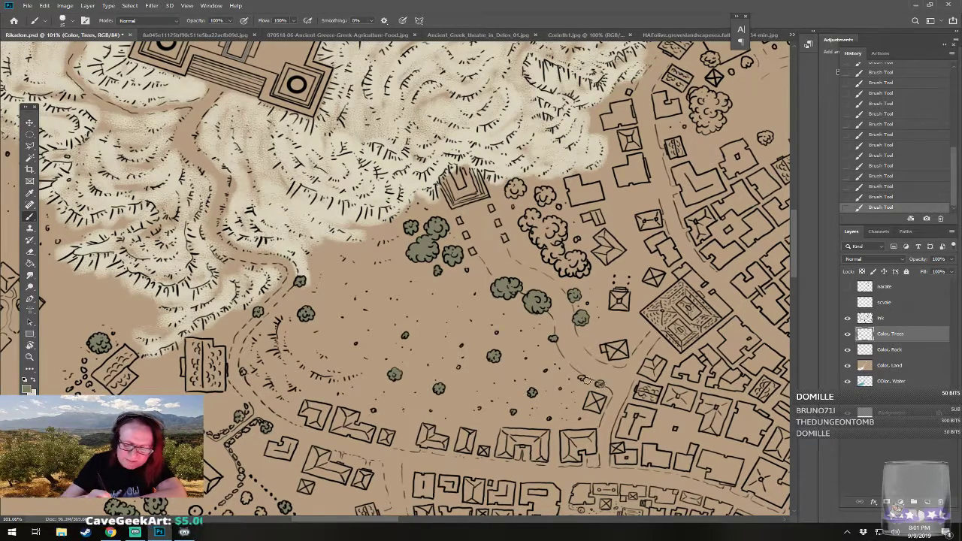
{"action": "left_click", "coordinate": [583, 378]}
- Paint olive green on the two trees east of the stepped building and the long tree clump beside its path
{"action": "left_click_drag", "start_coordinate": [582, 378], "coordinate": [473, 459]}
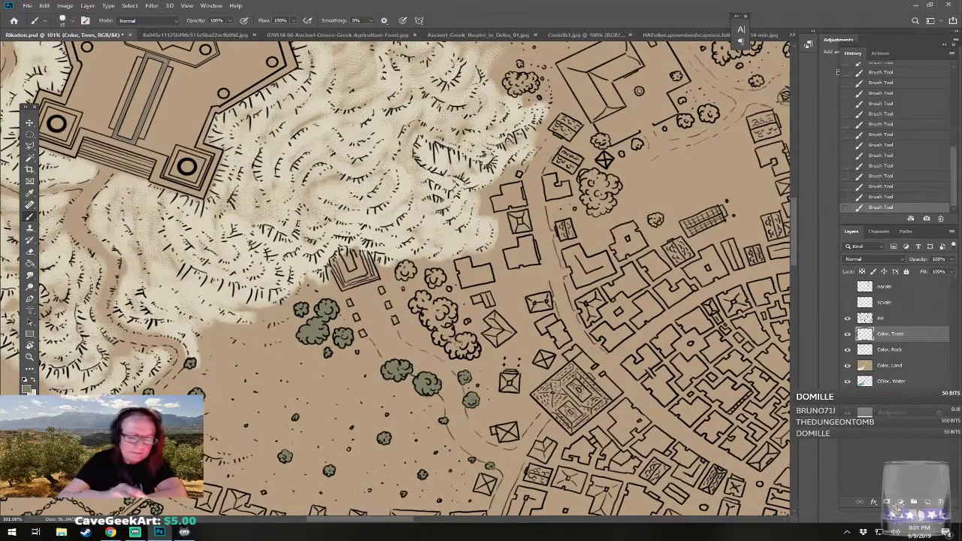
{"action": "left_click_drag", "start_coordinate": [400, 272], "coordinate": [413, 266]}
{"action": "left_click", "coordinate": [401, 290]}
{"action": "left_click_drag", "start_coordinate": [430, 278], "coordinate": [438, 274]}
{"action": "left_click", "coordinate": [449, 289]}
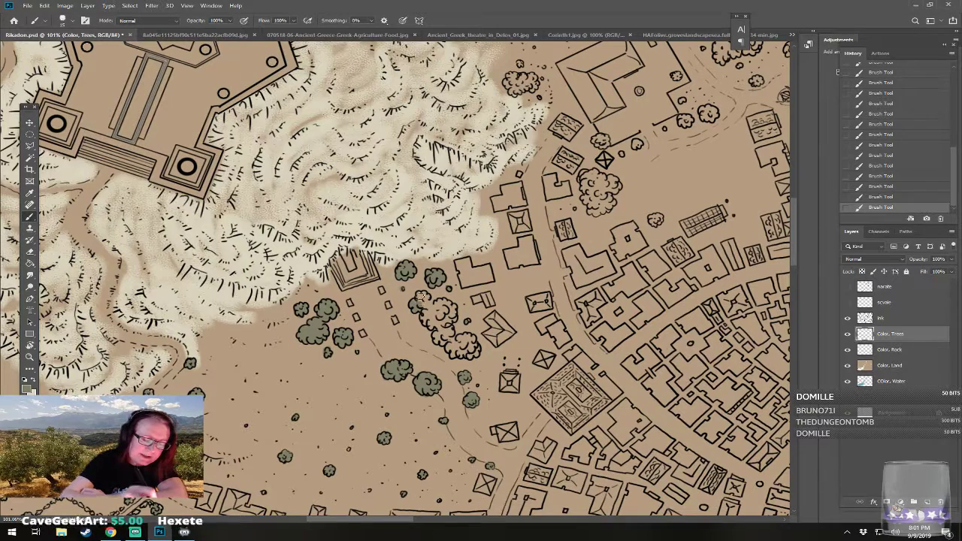
{"action": "left_click_drag", "start_coordinate": [421, 296], "coordinate": [421, 299]}
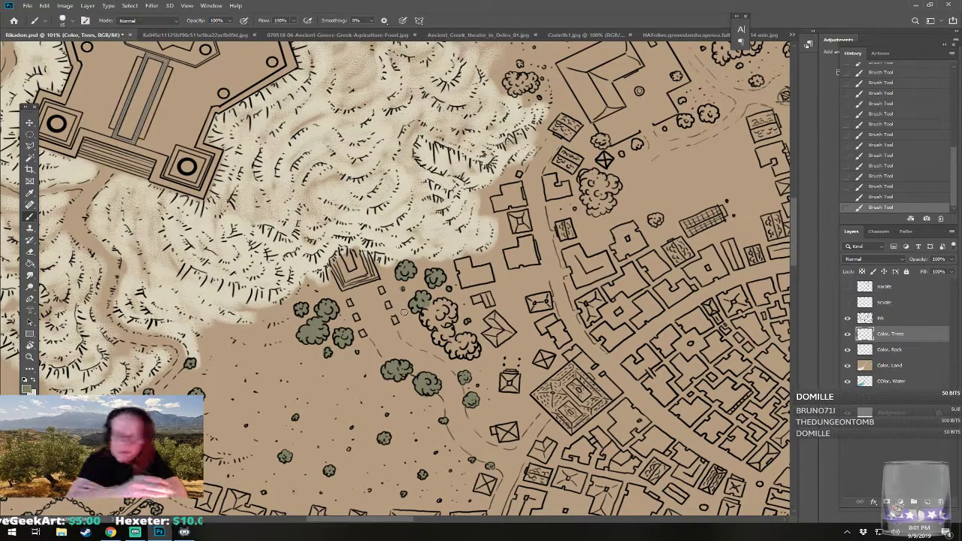
{"action": "mouse_move", "coordinate": [425, 295]}
{"action": "left_mouse_down"}
{"action": "mouse_move", "coordinate": [420, 311]}
{"action": "mouse_move", "coordinate": [428, 316]}
{"action": "mouse_move", "coordinate": [435, 304]}
{"action": "mouse_move", "coordinate": [445, 322]}
{"action": "mouse_move", "coordinate": [452, 317]}
{"action": "mouse_move", "coordinate": [439, 304]}
{"action": "mouse_move", "coordinate": [449, 312]}
{"action": "mouse_move", "coordinate": [451, 305]}
{"action": "mouse_move", "coordinate": [423, 320]}
{"action": "mouse_move", "coordinate": [437, 340]}
{"action": "mouse_move", "coordinate": [449, 336]}
{"action": "mouse_move", "coordinate": [450, 347]}
{"action": "mouse_move", "coordinate": [474, 350]}
{"action": "mouse_move", "coordinate": [420, 311]}
{"action": "mouse_move", "coordinate": [409, 341]}
{"action": "left_mouse_up"}
- Color the clump at the rock's eastern edge and the separate trees south of the large L-shaped building
{"action": "left_click_drag", "start_coordinate": [499, 299], "coordinate": [494, 354]}
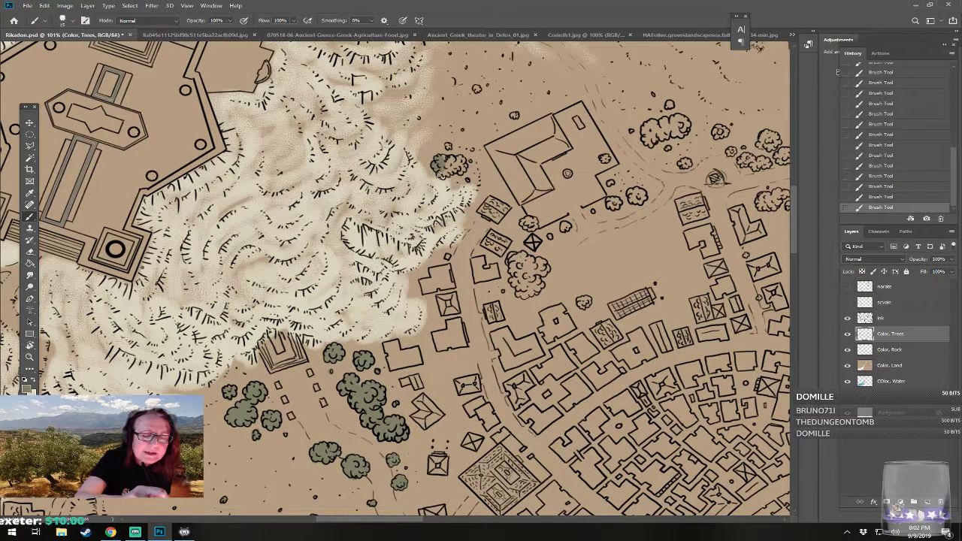
{"action": "mouse_move", "coordinate": [443, 172]}
{"action": "left_mouse_down"}
{"action": "mouse_move", "coordinate": [455, 170]}
{"action": "mouse_move", "coordinate": [453, 157]}
{"action": "mouse_move", "coordinate": [461, 168]}
{"action": "mouse_move", "coordinate": [469, 161]}
{"action": "left_mouse_up"}
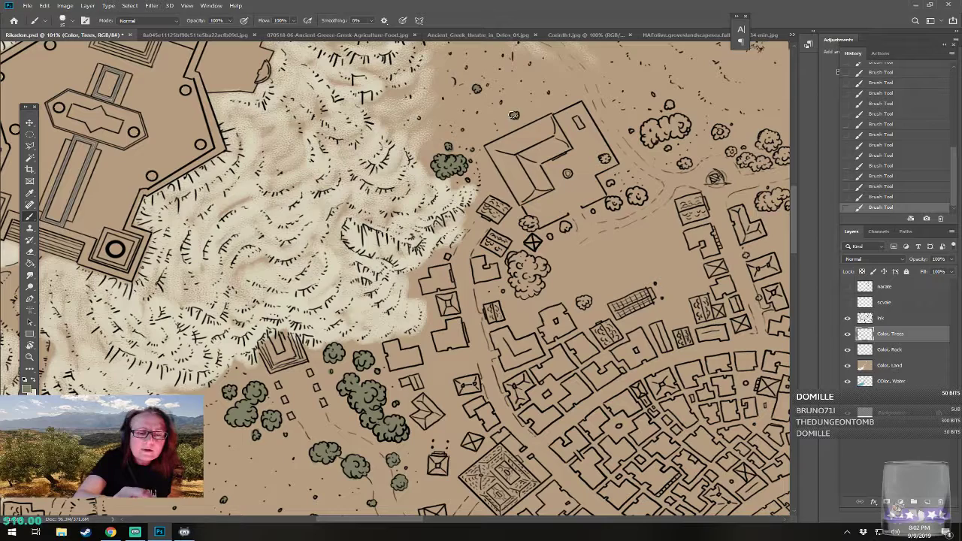
{"action": "left_click_drag", "start_coordinate": [525, 224], "coordinate": [534, 220]}
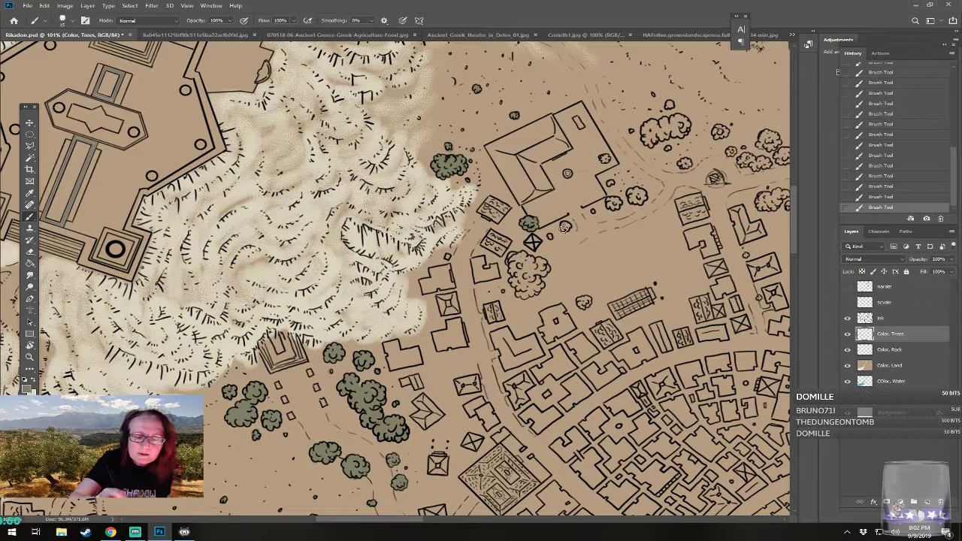
{"action": "left_click_drag", "start_coordinate": [584, 301], "coordinate": [589, 300]}
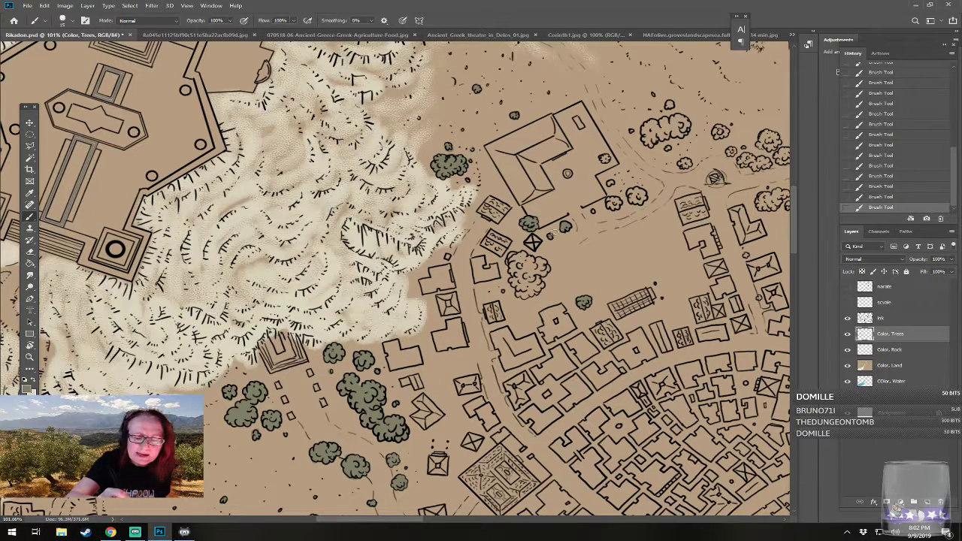
- Paint olive green on the trees at the L-shaped building's eastern side and the two trees on the stone wall to its north
{"action": "left_click_drag", "start_coordinate": [553, 231], "coordinate": [380, 348]}
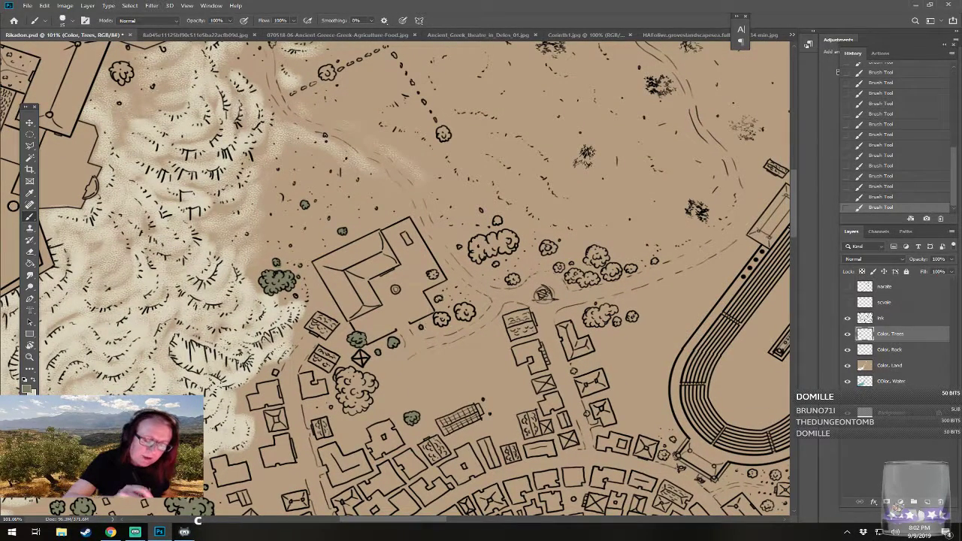
{"action": "left_click_drag", "start_coordinate": [432, 275], "coordinate": [434, 274]}
{"action": "left_click_drag", "start_coordinate": [437, 319], "coordinate": [469, 311]}
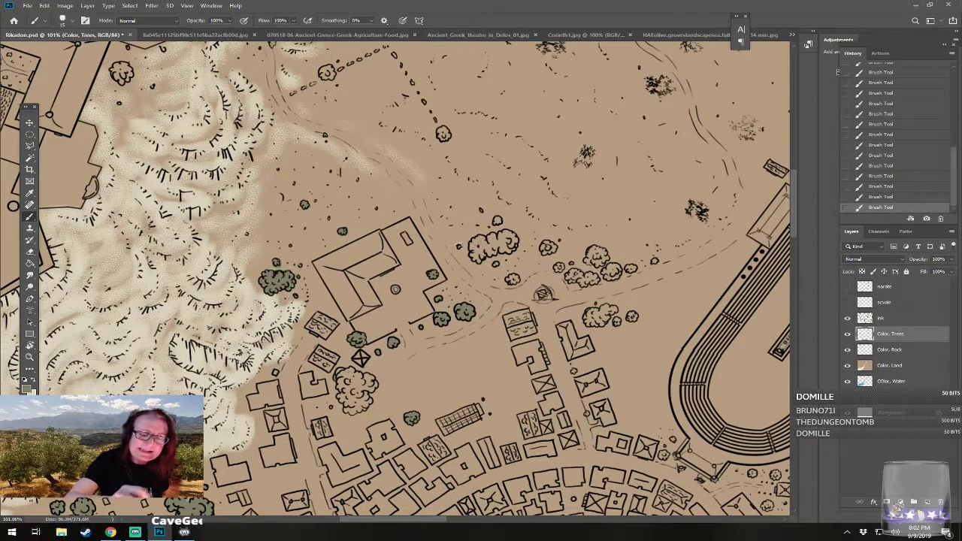
{"action": "left_click_drag", "start_coordinate": [441, 133], "coordinate": [444, 135]}
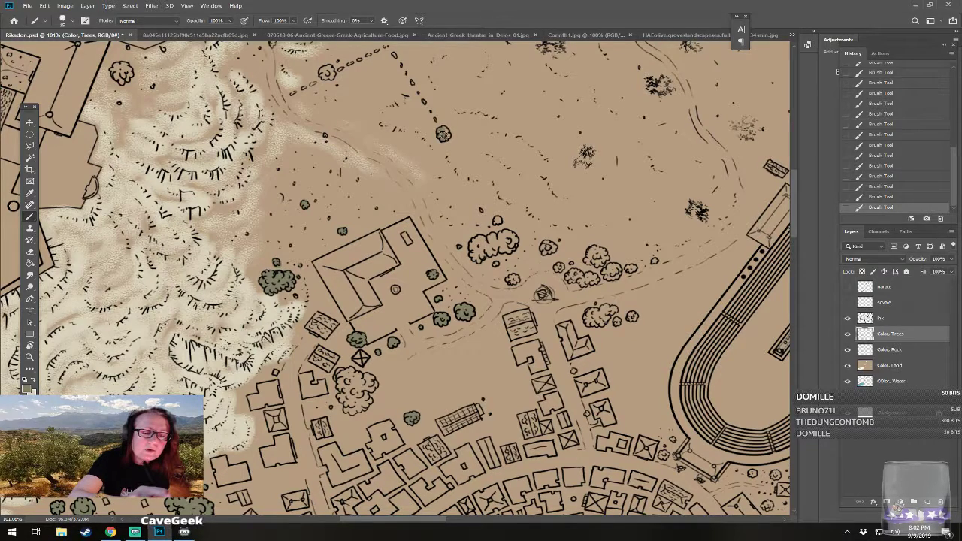
{"action": "left_click_drag", "start_coordinate": [323, 74], "coordinate": [330, 72]}
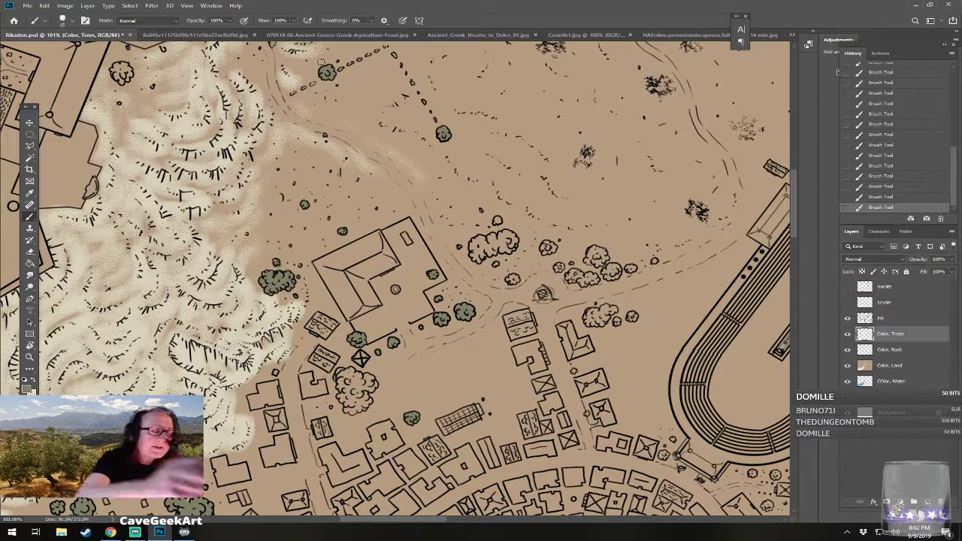
- Color the large clump northeast of the L-shaped building and the tree groups on both sides of the road toward the stadium
{"action": "mouse_move", "coordinate": [478, 246]}
{"action": "left_mouse_down"}
{"action": "mouse_move", "coordinate": [478, 258]}
{"action": "mouse_move", "coordinate": [488, 240]}
{"action": "mouse_move", "coordinate": [474, 244]}
{"action": "mouse_move", "coordinate": [481, 237]}
{"action": "mouse_move", "coordinate": [513, 251]}
{"action": "mouse_move", "coordinate": [513, 236]}
{"action": "left_mouse_up"}
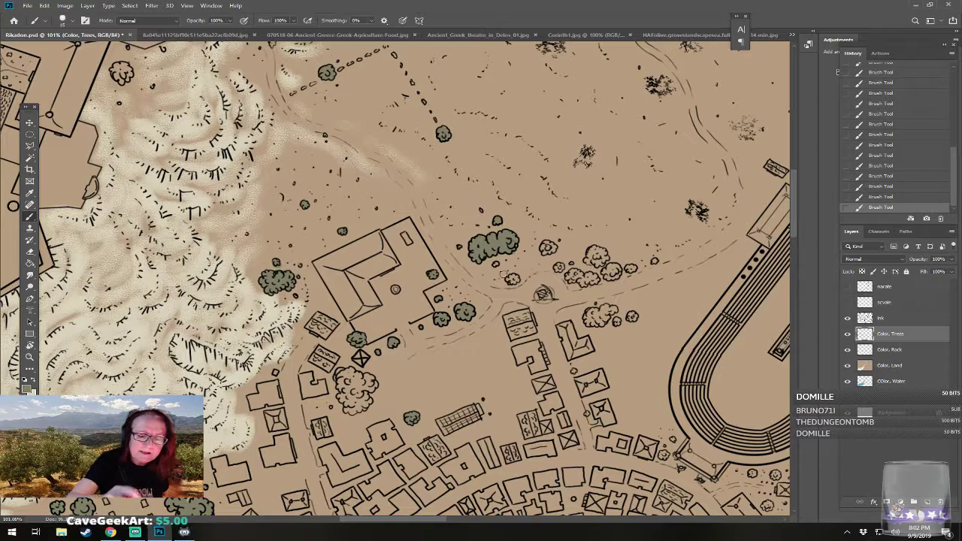
{"action": "left_click_drag", "start_coordinate": [509, 275], "coordinate": [518, 280]}
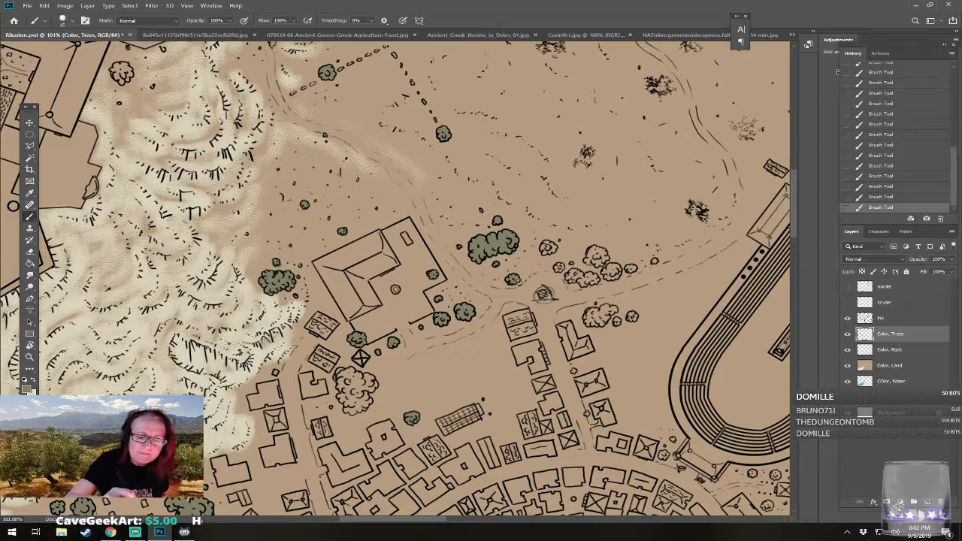
{"action": "mouse_move", "coordinate": [546, 248]}
{"action": "left_mouse_down"}
{"action": "mouse_move", "coordinate": [559, 267]}
{"action": "mouse_move", "coordinate": [582, 281]}
{"action": "mouse_move", "coordinate": [570, 263]}
{"action": "mouse_move", "coordinate": [593, 282]}
{"action": "mouse_move", "coordinate": [596, 251]}
{"action": "mouse_move", "coordinate": [585, 262]}
{"action": "mouse_move", "coordinate": [596, 248]}
{"action": "mouse_move", "coordinate": [605, 256]}
{"action": "mouse_move", "coordinate": [592, 248]}
{"action": "mouse_move", "coordinate": [607, 271]}
{"action": "mouse_move", "coordinate": [597, 252]}
{"action": "mouse_move", "coordinate": [608, 270]}
{"action": "mouse_move", "coordinate": [634, 269]}
{"action": "left_mouse_up"}
{"action": "left_click", "coordinate": [654, 263]}
{"action": "mouse_move", "coordinate": [628, 314]}
{"action": "left_mouse_down"}
{"action": "mouse_move", "coordinate": [589, 318]}
{"action": "mouse_move", "coordinate": [604, 321]}
{"action": "mouse_move", "coordinate": [596, 313]}
{"action": "mouse_move", "coordinate": [606, 308]}
{"action": "mouse_move", "coordinate": [589, 320]}
{"action": "left_mouse_up"}
{"action": "left_click", "coordinate": [618, 321]}
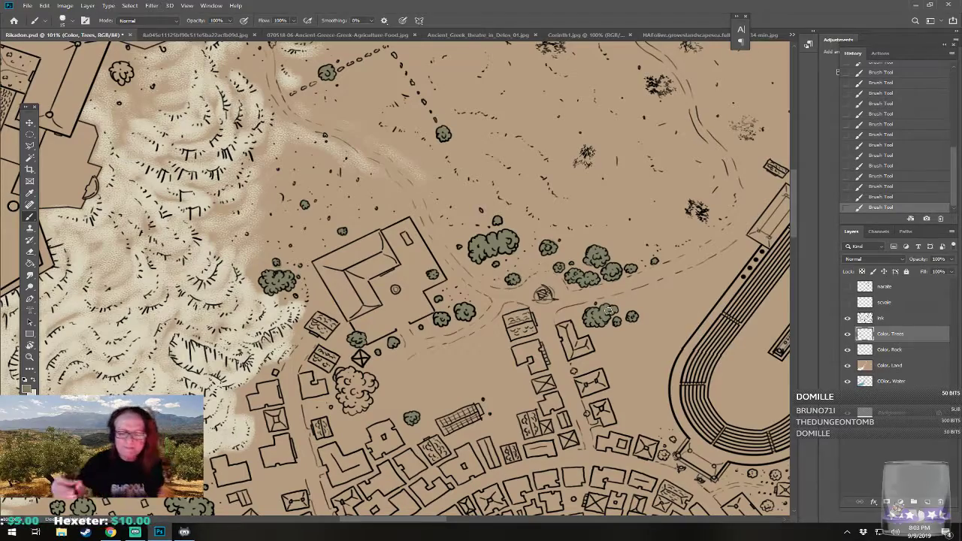
- Look over the map's uncolored trees from the citadel and northern forest across to the eastern lake, the theatre and the stadium
{"action": "scroll", "coordinate": [553, 331], "scroll_direction": "down", "scroll_amount": 6}
{"action": "left_click_drag", "start_coordinate": [556, 338], "coordinate": [493, 351]}
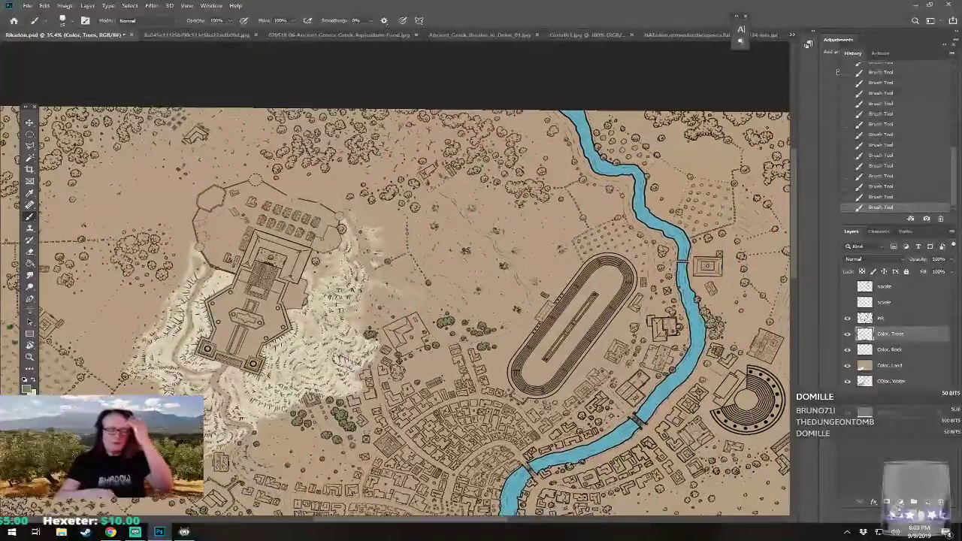
{"action": "scroll", "coordinate": [502, 355], "scroll_direction": "up", "scroll_amount": 3}
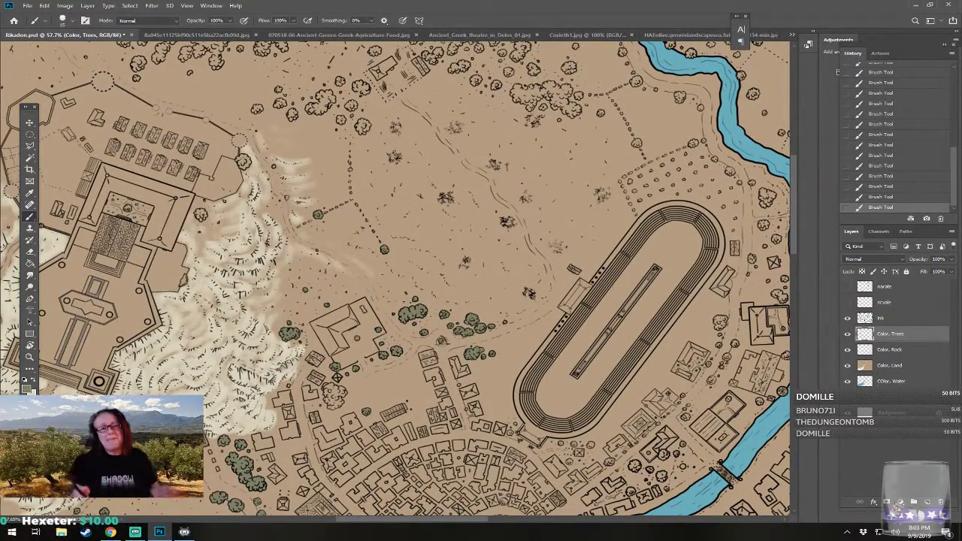
{"action": "left_click_drag", "start_coordinate": [502, 354], "coordinate": [507, 383]}
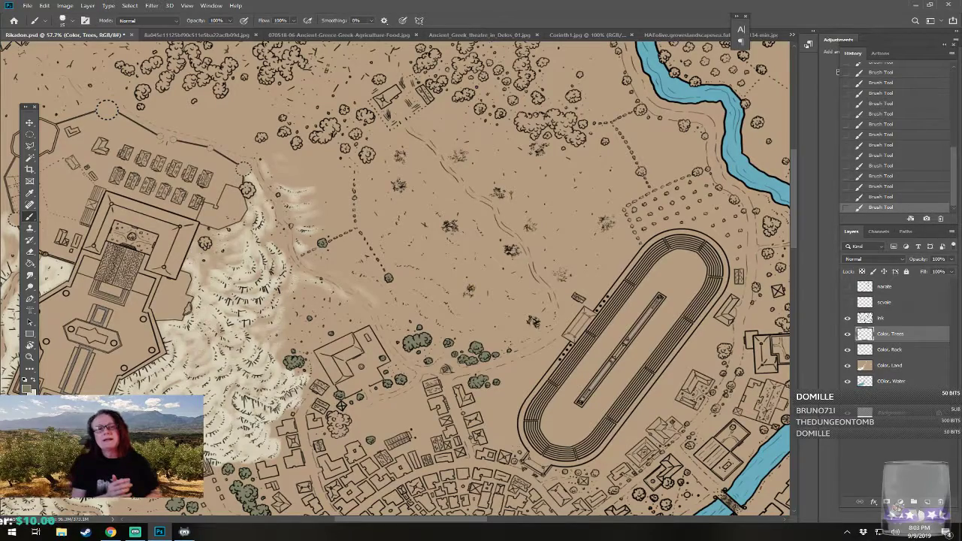
{"action": "left_click_drag", "start_coordinate": [222, 299], "coordinate": [546, 436]}
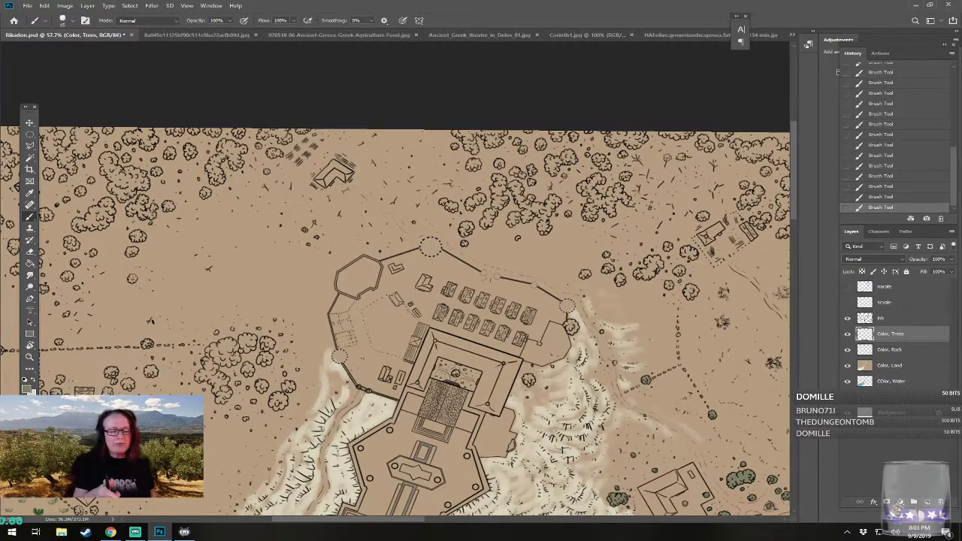
{"action": "left_click_drag", "start_coordinate": [601, 376], "coordinate": [227, 175]}
{"action": "left_click_drag", "start_coordinate": [639, 338], "coordinate": [182, 212]}
{"action": "left_click_drag", "start_coordinate": [639, 316], "coordinate": [213, 248]}
{"action": "left_click_drag", "start_coordinate": [451, 248], "coordinate": [433, 292]}
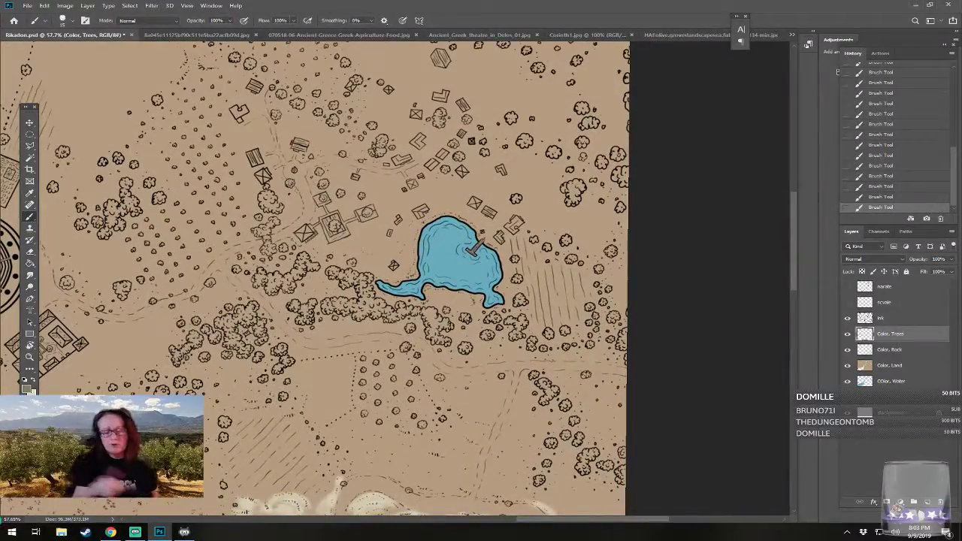
{"action": "left_click_drag", "start_coordinate": [617, 209], "coordinate": [733, 246]}
{"action": "left_click_drag", "start_coordinate": [376, 226], "coordinate": [712, 307]}
{"action": "left_click_drag", "start_coordinate": [480, 147], "coordinate": [555, 120]}
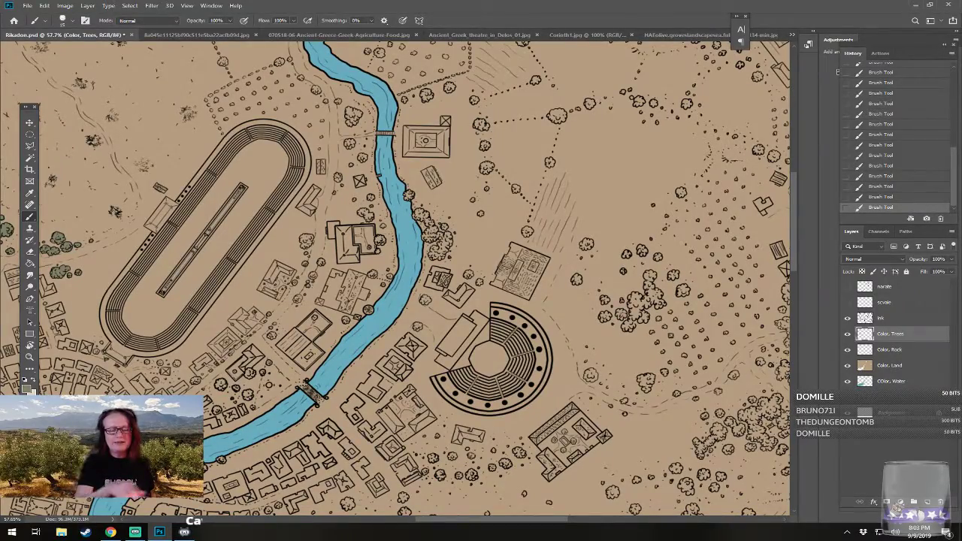
{"action": "left_click_drag", "start_coordinate": [376, 225], "coordinate": [554, 239]}
{"action": "left_click_drag", "start_coordinate": [388, 300], "coordinate": [773, 374]}
{"action": "left_click_drag", "start_coordinate": [774, 315], "coordinate": [746, 391]}
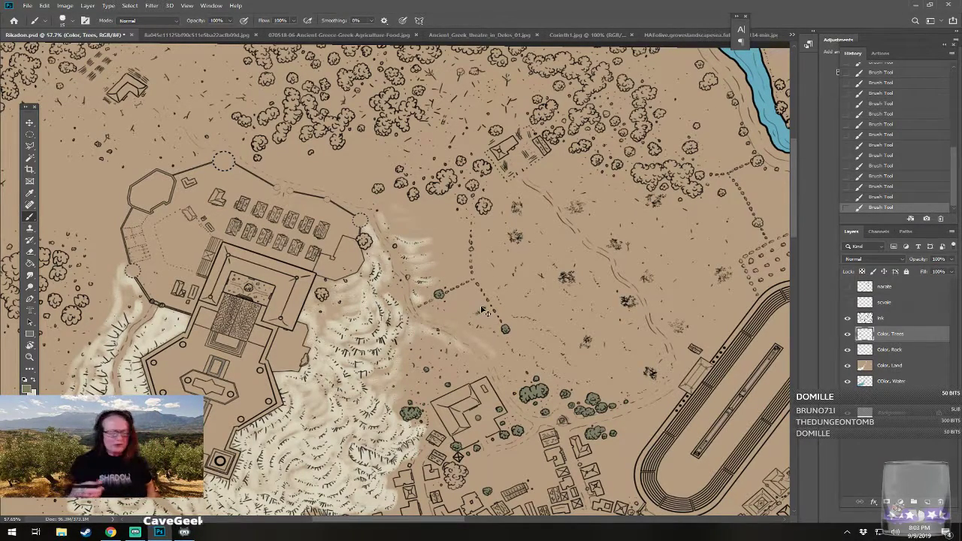
- Undo the last brush stroke and paint olive green on the two trees along the citadel's eastern side
{"action": "key", "text": "ctrl+z"}
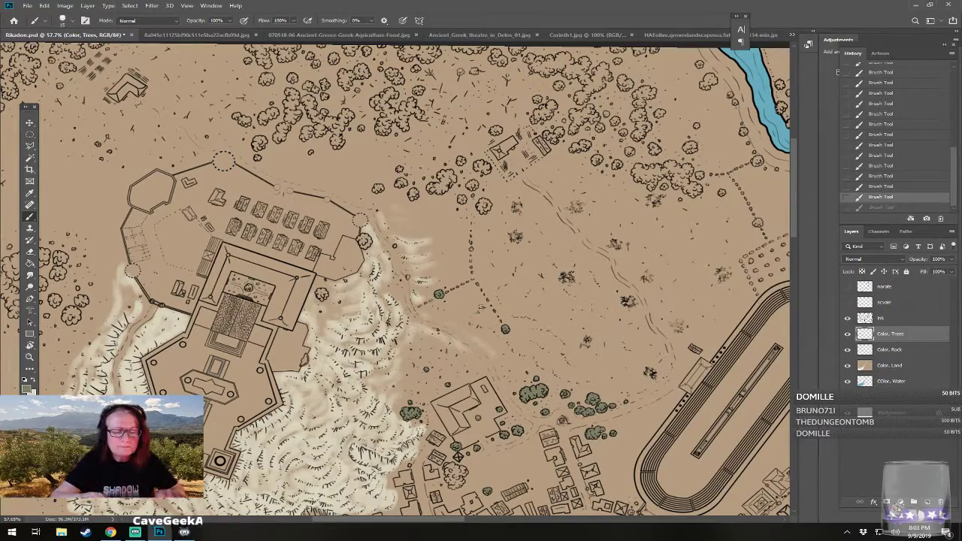
{"action": "left_click_drag", "start_coordinate": [481, 307], "coordinate": [505, 350]}
{"action": "scroll", "coordinate": [412, 271], "scroll_direction": "up", "scroll_amount": 3}
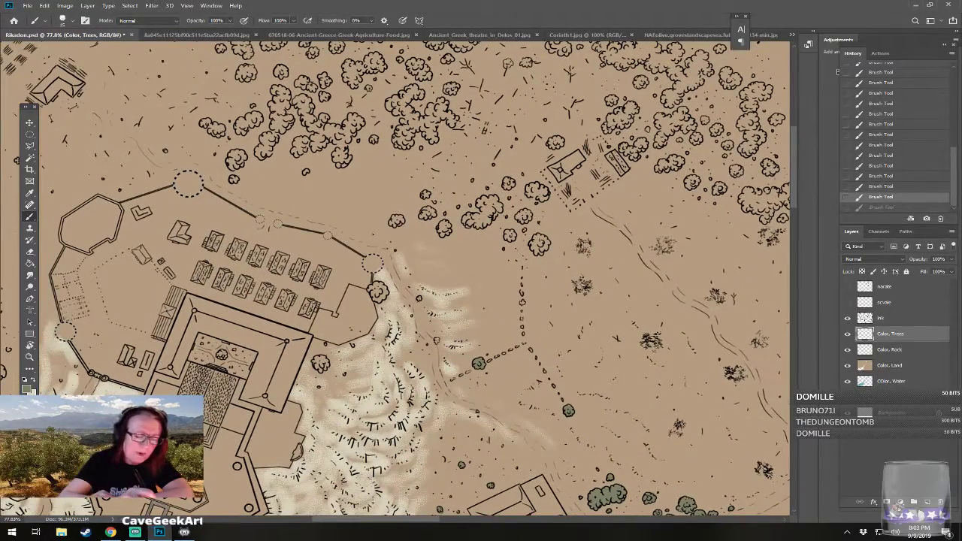
{"action": "mouse_move", "coordinate": [381, 290]}
{"action": "left_mouse_down"}
{"action": "mouse_move", "coordinate": [372, 290]}
{"action": "mouse_move", "coordinate": [385, 292]}
{"action": "mouse_move", "coordinate": [376, 300]}
{"action": "left_mouse_up"}
{"action": "left_click_drag", "start_coordinate": [320, 360], "coordinate": [316, 367]}
{"action": "left_click", "coordinate": [321, 366]}
{"action": "left_click", "coordinate": [324, 365]}
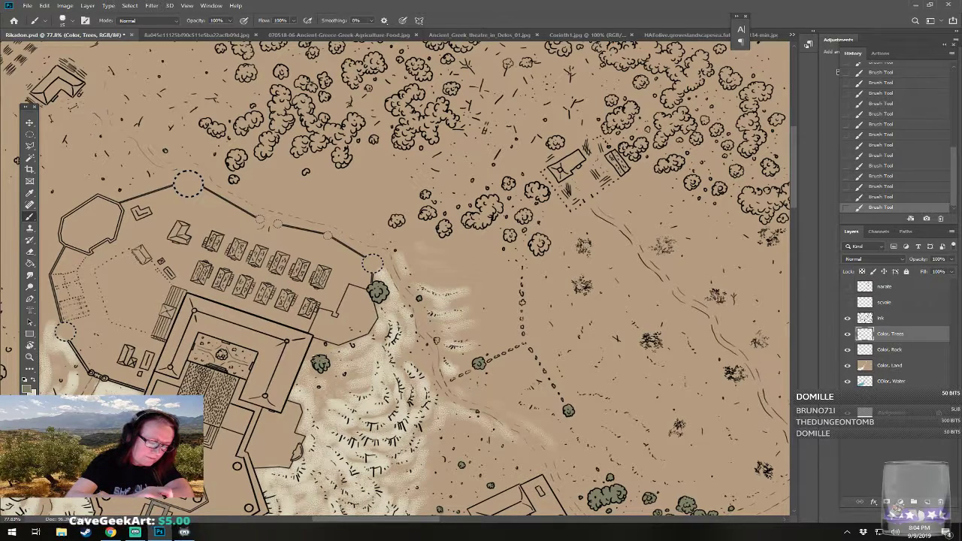
{"action": "left_click", "coordinate": [322, 364]}
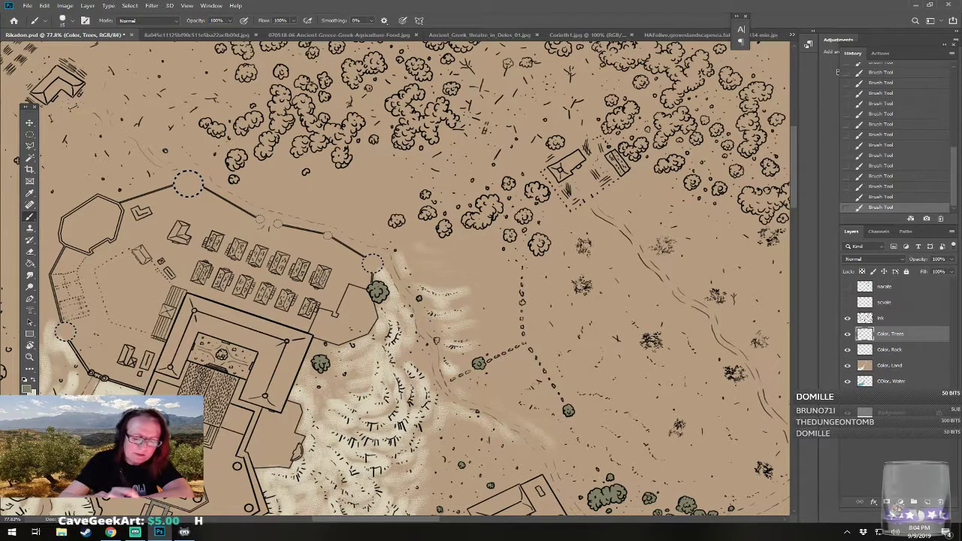
- Paint olive green on the trees at the stone wall's northern end, northeast of the citadel, and those around the farm buildings beyond
{"action": "left_click", "coordinate": [534, 245]}
{"action": "left_click", "coordinate": [541, 243]}
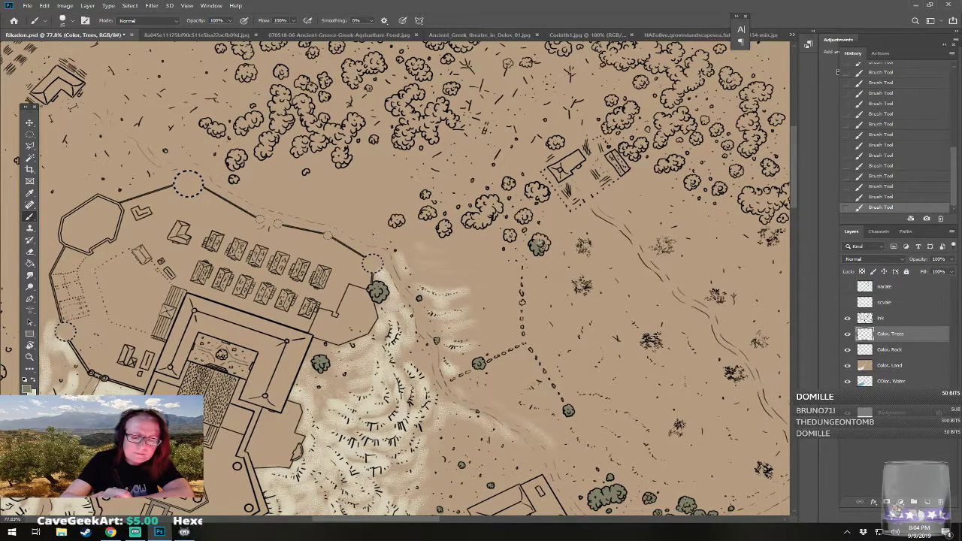
{"action": "left_click", "coordinate": [542, 236]}
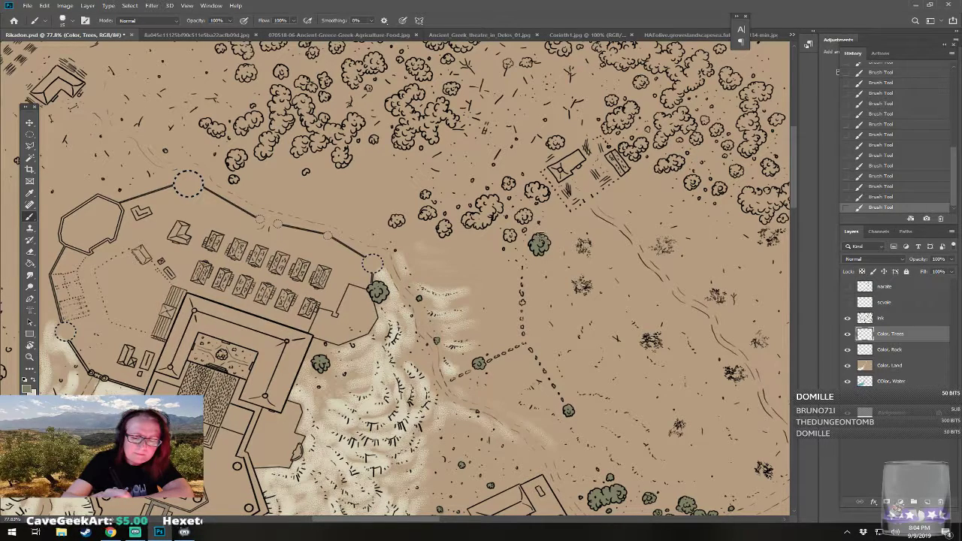
{"action": "left_click", "coordinate": [509, 235]}
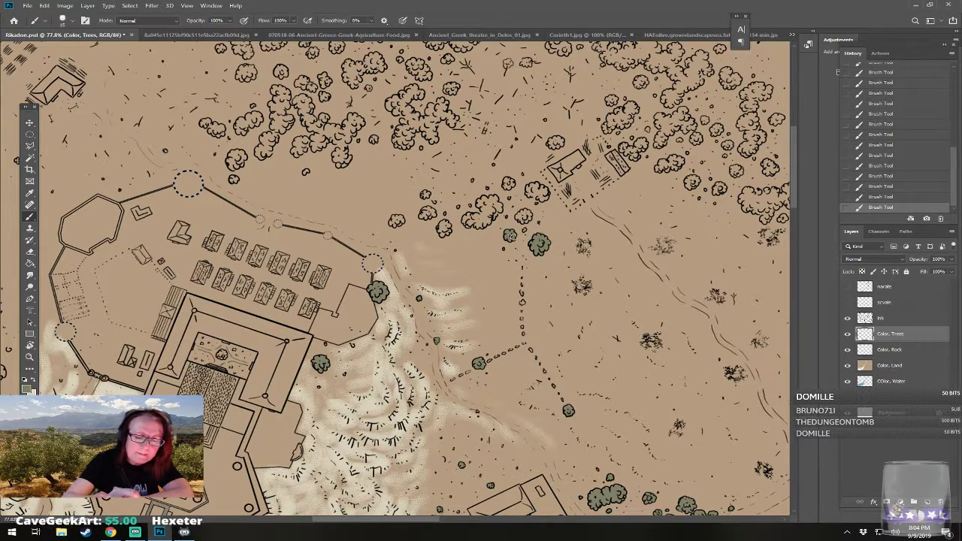
{"action": "mouse_move", "coordinate": [509, 234]}
{"action": "left_mouse_down"}
{"action": "mouse_move", "coordinate": [482, 297]}
{"action": "mouse_move", "coordinate": [494, 276]}
{"action": "mouse_move", "coordinate": [496, 293]}
{"action": "left_mouse_up"}
{"action": "mouse_move", "coordinate": [502, 256]}
{"action": "left_mouse_down"}
{"action": "mouse_move", "coordinate": [517, 254]}
{"action": "mouse_move", "coordinate": [485, 244]}
{"action": "left_mouse_up"}
{"action": "mouse_move", "coordinate": [525, 206]}
{"action": "left_mouse_down"}
{"action": "mouse_move", "coordinate": [596, 187]}
{"action": "mouse_move", "coordinate": [582, 181]}
{"action": "mouse_move", "coordinate": [606, 173]}
{"action": "mouse_move", "coordinate": [598, 181]}
{"action": "mouse_move", "coordinate": [582, 163]}
{"action": "mouse_move", "coordinate": [614, 145]}
{"action": "left_mouse_up"}
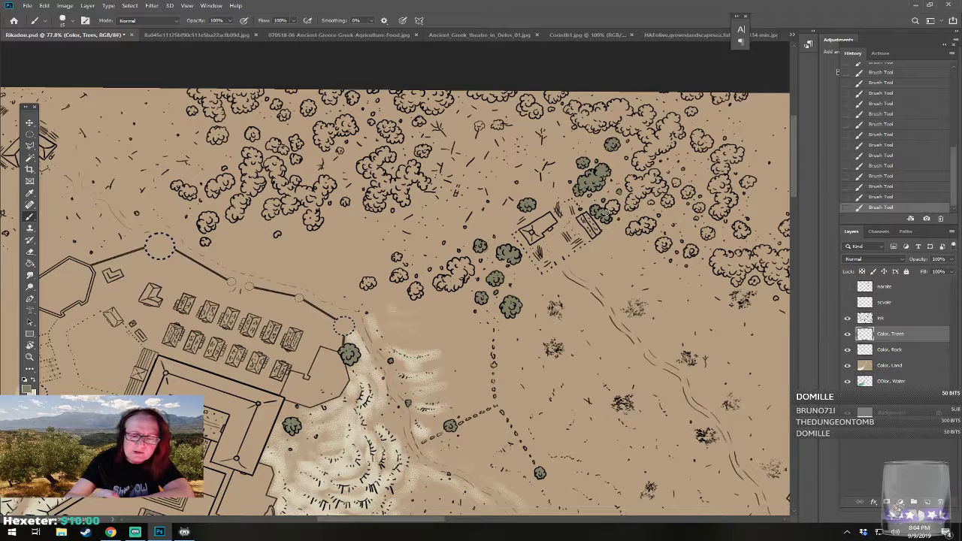
- Color the small trees and the large clump between the citadel's northeastern corner and the already painted trees at the stone wall
{"action": "left_click_drag", "start_coordinate": [610, 208], "coordinate": [704, 232]}
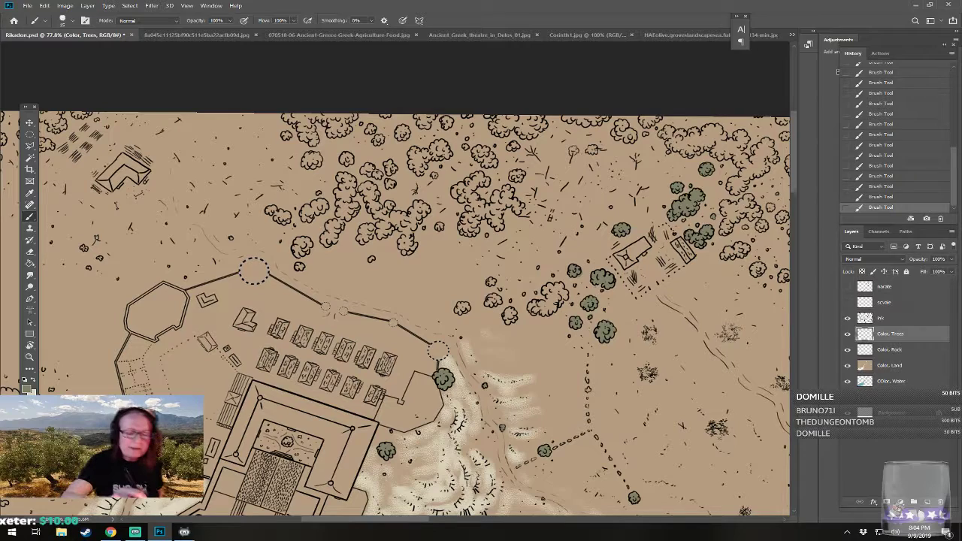
{"action": "left_click_drag", "start_coordinate": [459, 308], "coordinate": [464, 312]}
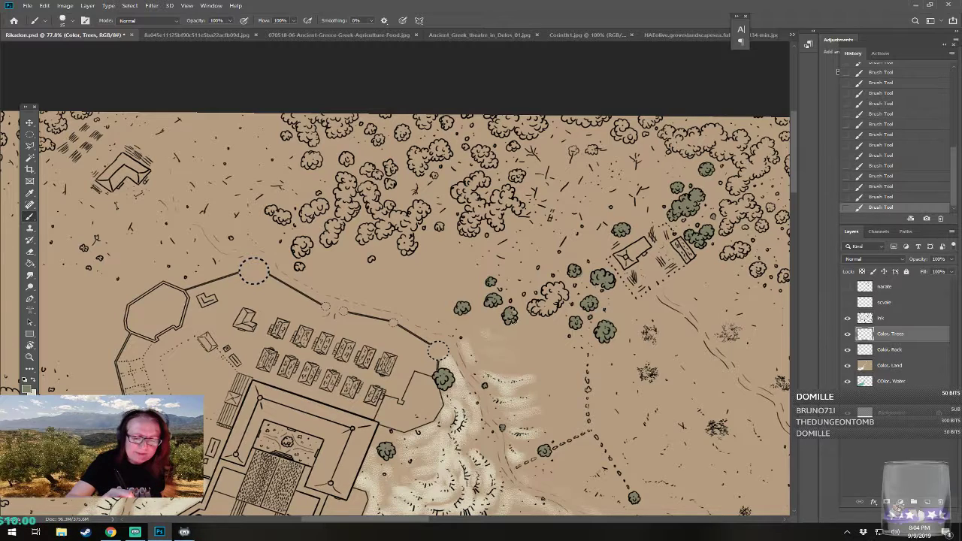
{"action": "left_click_drag", "start_coordinate": [535, 308], "coordinate": [564, 298]}
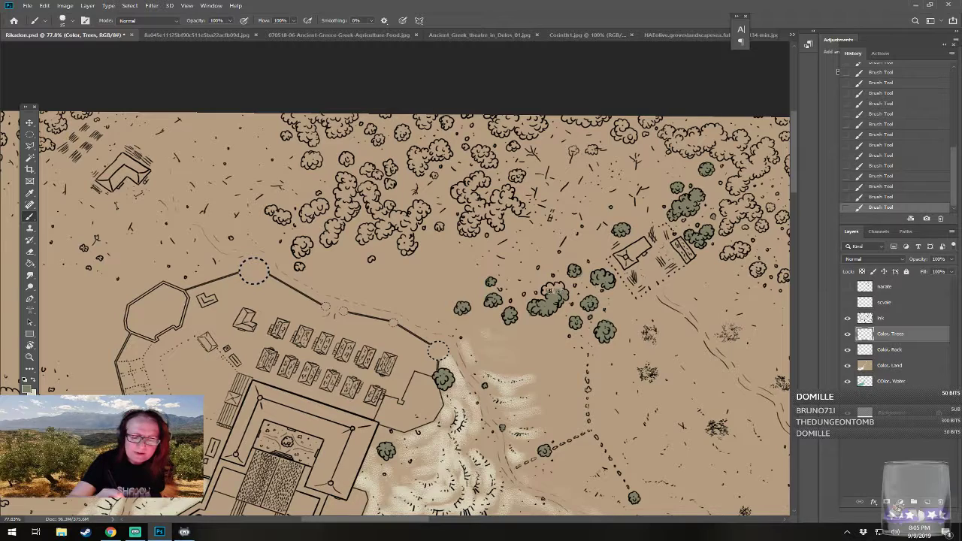
{"action": "left_click_drag", "start_coordinate": [556, 296], "coordinate": [560, 287]}
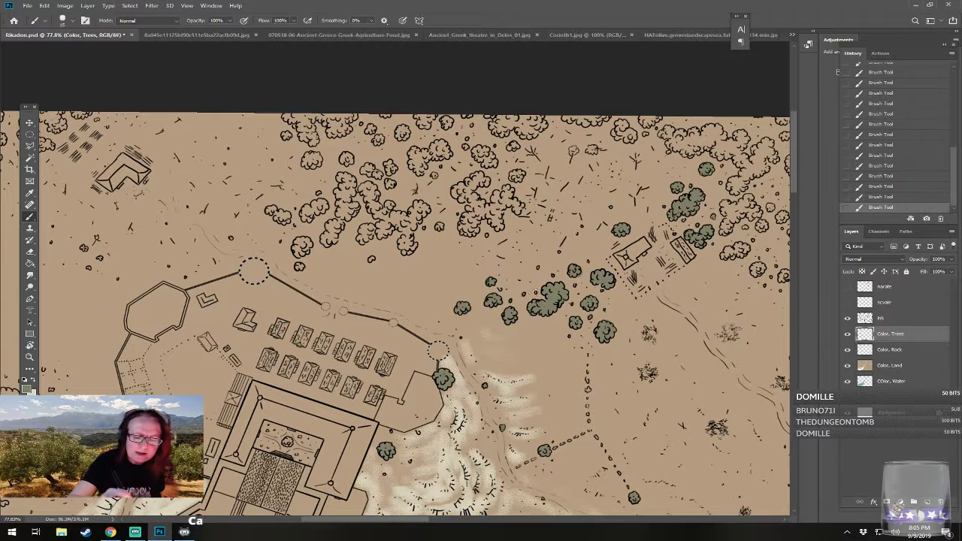
- Paint olive green on the small southern bushes and the middle tree of the grove west of the citadel
{"action": "scroll", "coordinate": [539, 264], "scroll_direction": "down", "scroll_amount": 6}
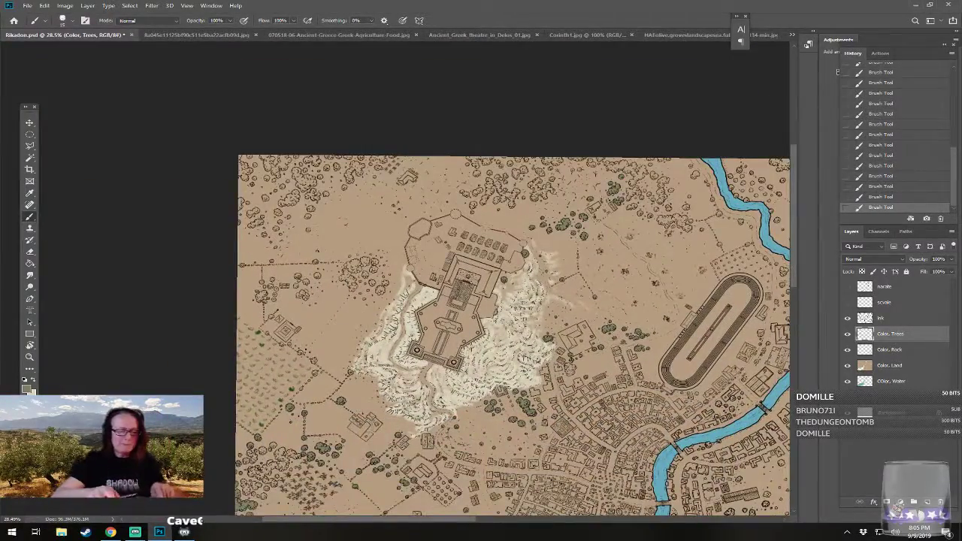
{"action": "scroll", "coordinate": [539, 264], "scroll_direction": "up", "scroll_amount": 3}
{"action": "scroll", "coordinate": [539, 264], "scroll_direction": "up", "scroll_amount": 3}
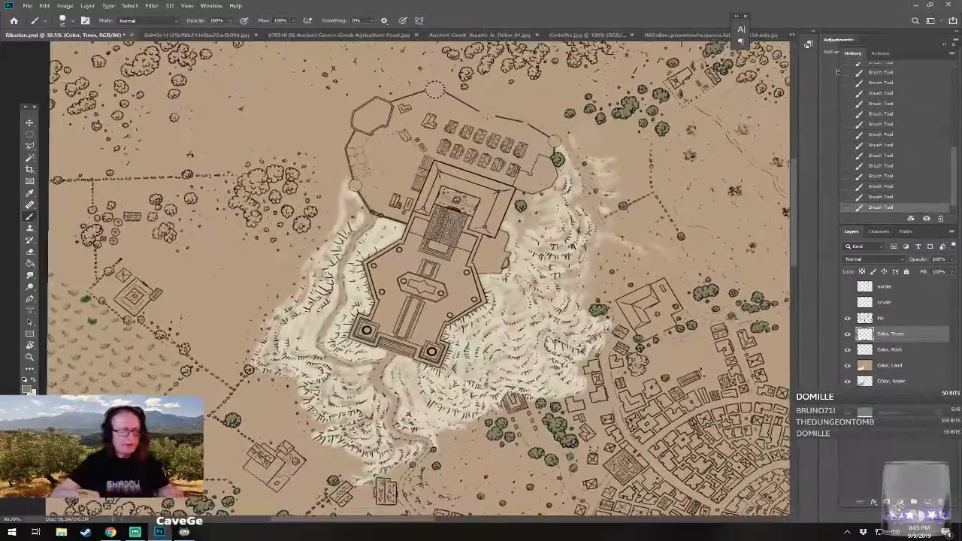
{"action": "left_click_drag", "start_coordinate": [539, 264], "coordinate": [557, 392]}
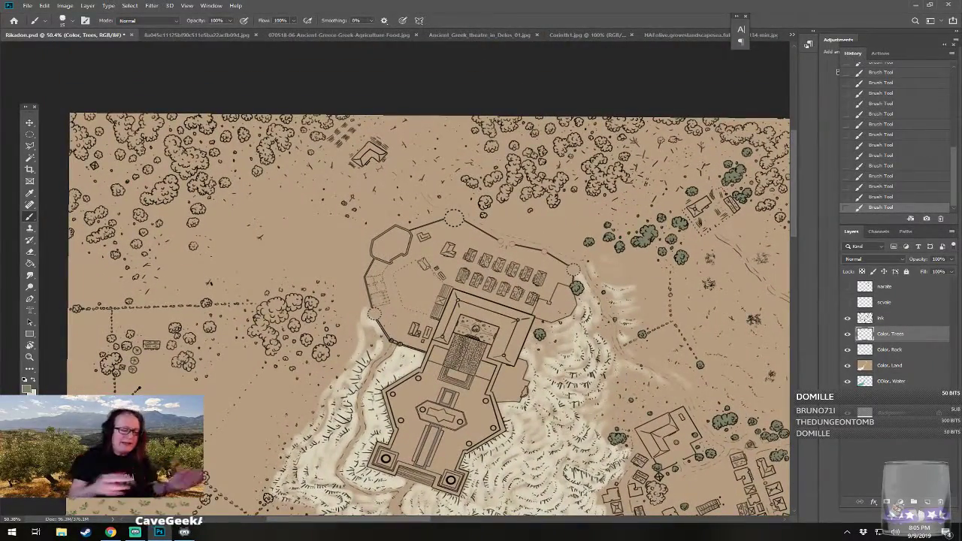
{"action": "scroll", "coordinate": [219, 440], "scroll_direction": "up", "scroll_amount": 6}
{"action": "left_click_drag", "start_coordinate": [316, 310], "coordinate": [441, 336]}
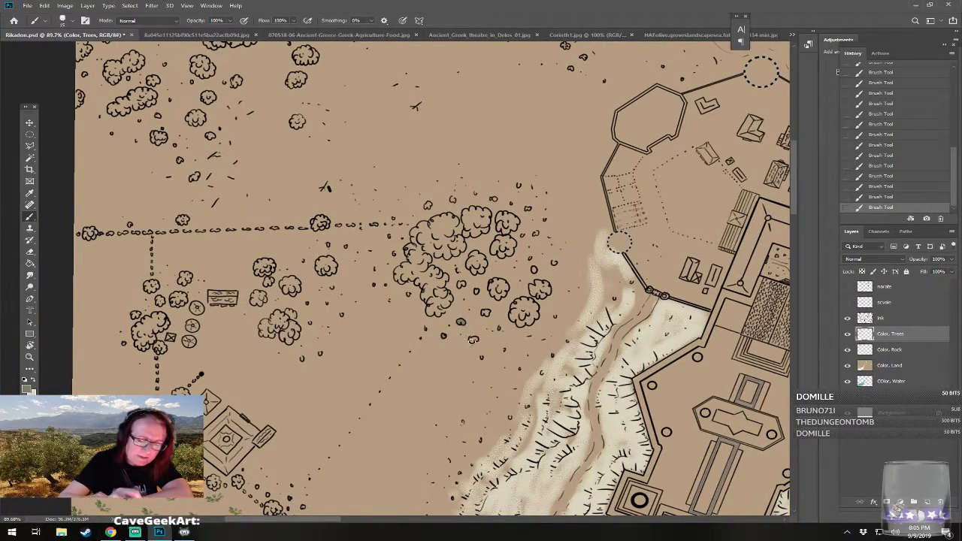
{"action": "left_click", "coordinate": [486, 312]}
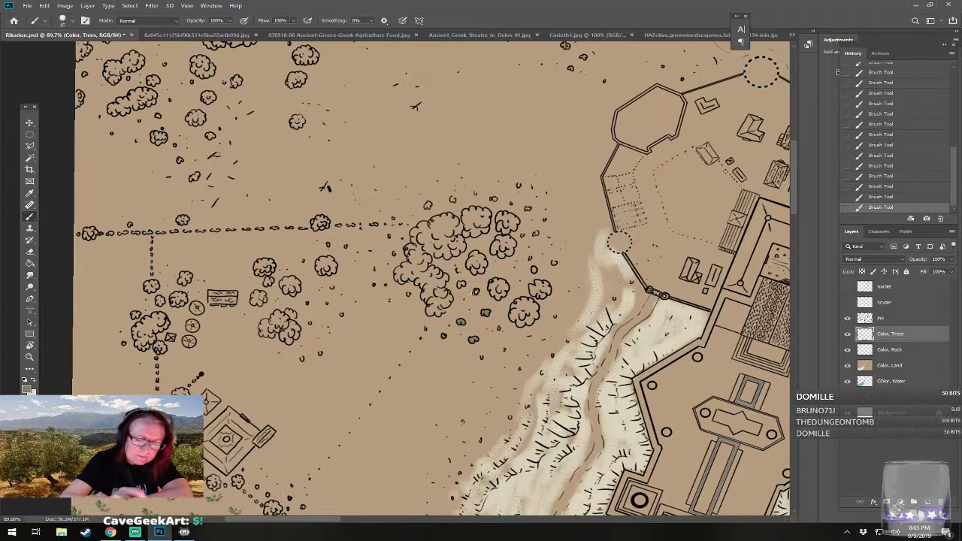
{"action": "left_click_drag", "start_coordinate": [469, 261], "coordinate": [485, 264]}
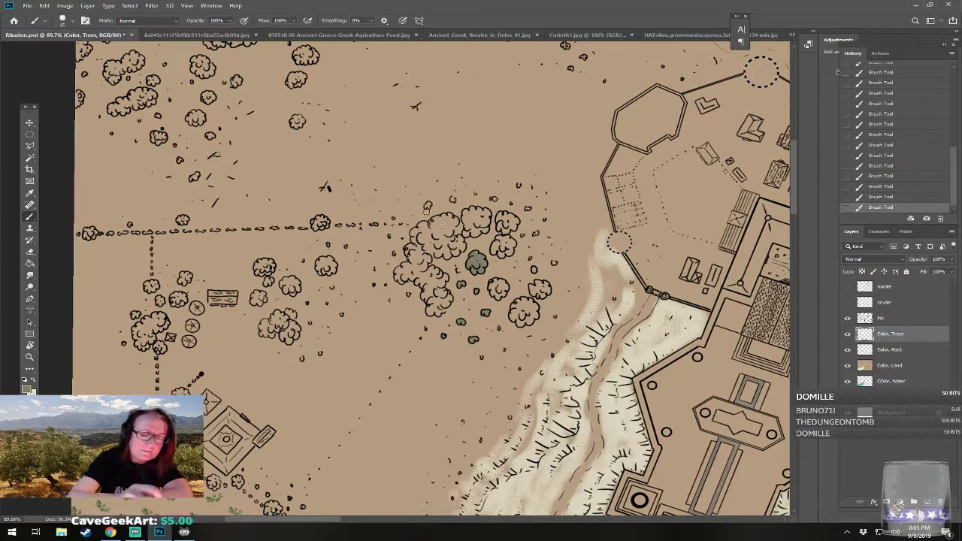
- Color the northern and eastern trees of the grove west of the citadel
{"action": "left_click", "coordinate": [452, 199]}
{"action": "mouse_move", "coordinate": [467, 216]}
{"action": "left_mouse_down"}
{"action": "mouse_move", "coordinate": [474, 233]}
{"action": "mouse_move", "coordinate": [487, 212]}
{"action": "left_mouse_up"}
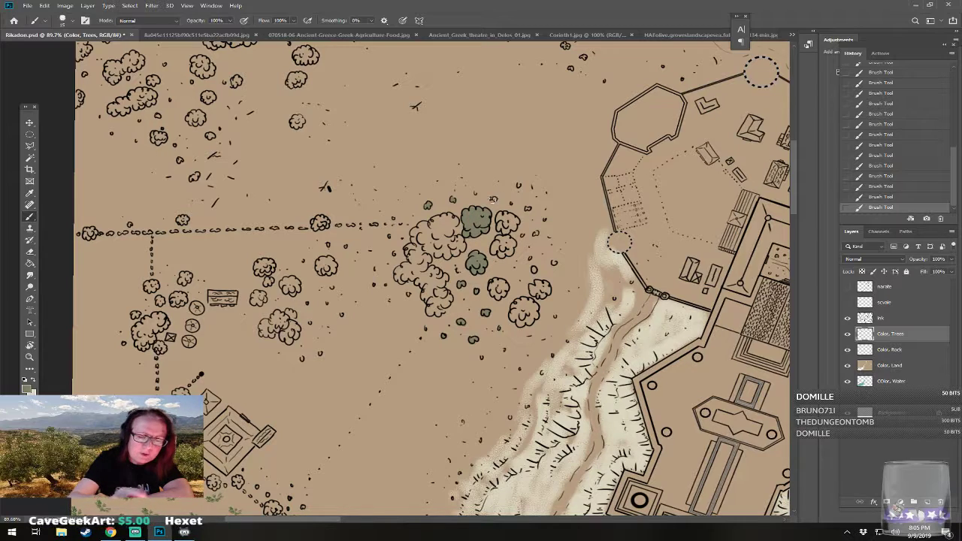
{"action": "mouse_move", "coordinate": [514, 223]}
{"action": "left_mouse_down"}
{"action": "mouse_move", "coordinate": [500, 230]}
{"action": "mouse_move", "coordinate": [514, 226]}
{"action": "mouse_move", "coordinate": [500, 215]}
{"action": "mouse_move", "coordinate": [518, 226]}
{"action": "mouse_move", "coordinate": [496, 250]}
{"action": "mouse_move", "coordinate": [512, 251]}
{"action": "mouse_move", "coordinate": [499, 237]}
{"action": "left_mouse_up"}
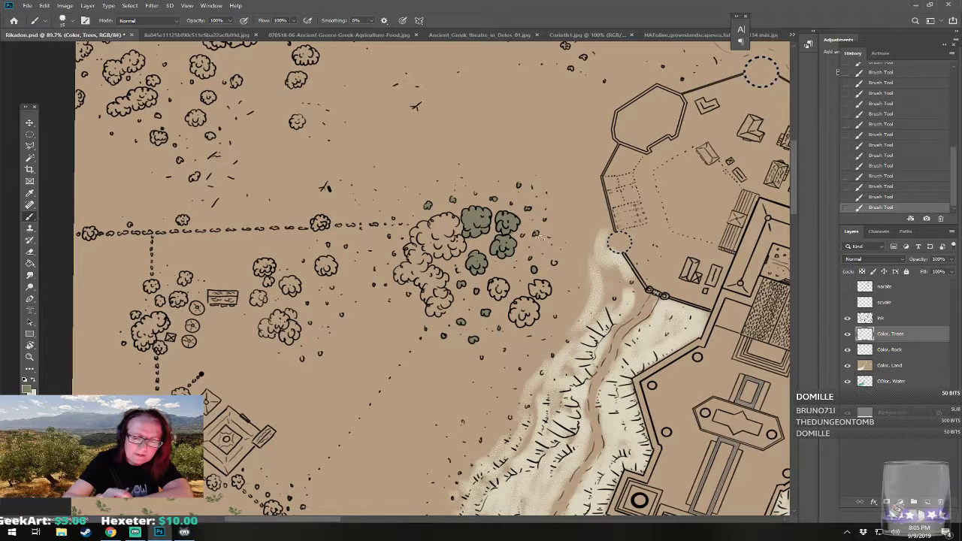
{"action": "mouse_move", "coordinate": [543, 284]}
{"action": "left_mouse_down"}
{"action": "mouse_move", "coordinate": [514, 310]}
{"action": "mouse_move", "coordinate": [520, 322]}
{"action": "mouse_move", "coordinate": [531, 318]}
{"action": "mouse_move", "coordinate": [528, 301]}
{"action": "mouse_move", "coordinate": [535, 316]}
{"action": "mouse_move", "coordinate": [535, 306]}
{"action": "mouse_move", "coordinate": [501, 285]}
{"action": "left_mouse_up"}
- Paint olive green on the trees along the western stone wall and the tree groups on both sides of the small rectangular building
{"action": "left_click_drag", "start_coordinate": [321, 263], "coordinate": [330, 263]}
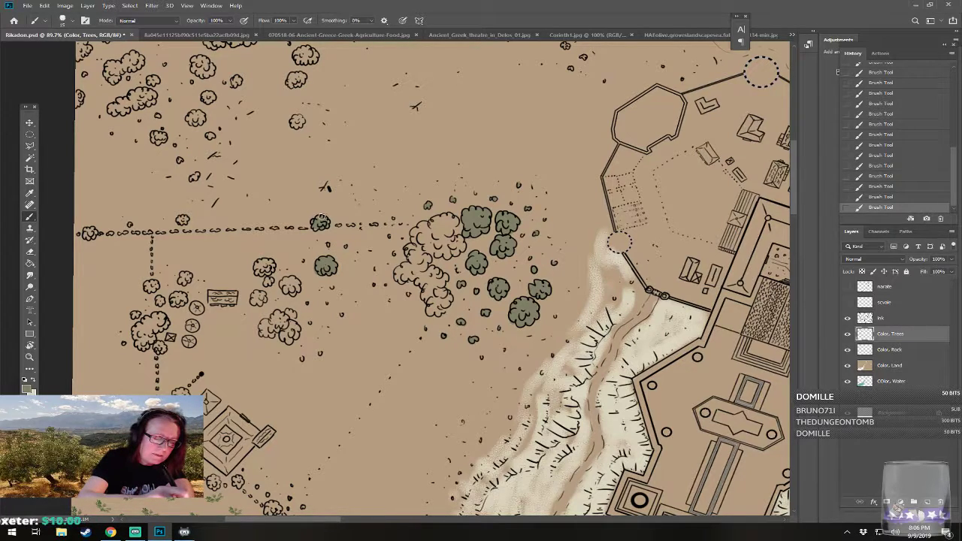
{"action": "left_click_drag", "start_coordinate": [316, 227], "coordinate": [318, 216]}
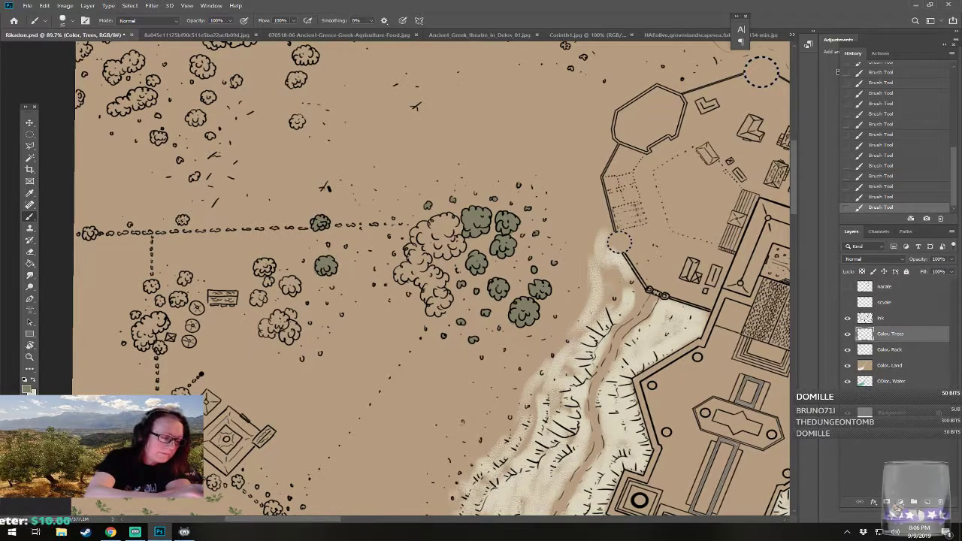
{"action": "left_click_drag", "start_coordinate": [182, 219], "coordinate": [185, 221]}
{"action": "left_click_drag", "start_coordinate": [85, 233], "coordinate": [92, 230]}
{"action": "mouse_move", "coordinate": [151, 286]}
{"action": "left_mouse_down"}
{"action": "mouse_move", "coordinate": [185, 275]}
{"action": "mouse_move", "coordinate": [176, 303]}
{"action": "mouse_move", "coordinate": [388, 308]}
{"action": "left_mouse_up"}
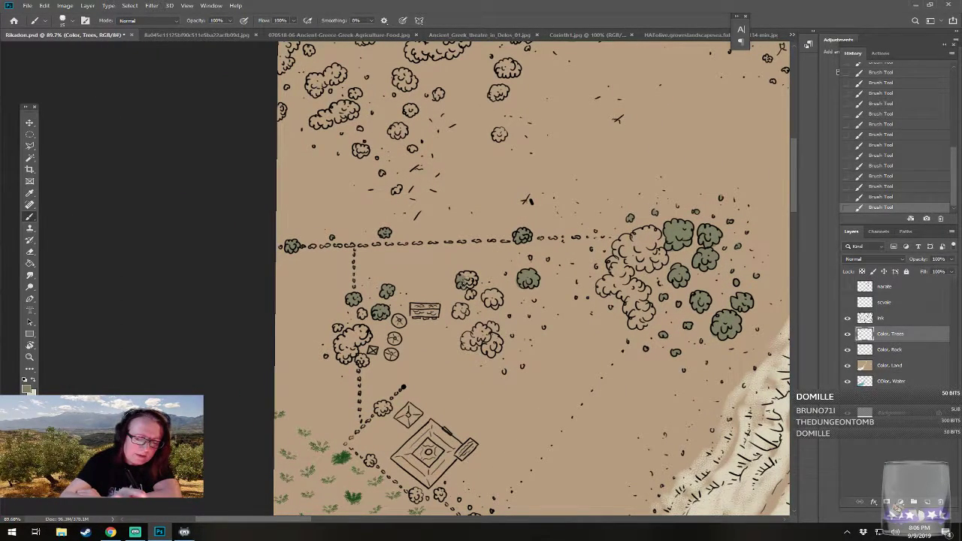
{"action": "mouse_move", "coordinate": [466, 282]}
{"action": "left_mouse_down"}
{"action": "mouse_move", "coordinate": [473, 278]}
{"action": "mouse_move", "coordinate": [472, 298]}
{"action": "mouse_move", "coordinate": [457, 314]}
{"action": "mouse_move", "coordinate": [498, 299]}
{"action": "mouse_move", "coordinate": [489, 293]}
{"action": "mouse_move", "coordinate": [494, 307]}
{"action": "mouse_move", "coordinate": [463, 341]}
{"action": "mouse_move", "coordinate": [472, 347]}
{"action": "mouse_move", "coordinate": [487, 335]}
{"action": "mouse_move", "coordinate": [480, 326]}
{"action": "mouse_move", "coordinate": [496, 324]}
{"action": "mouse_move", "coordinate": [475, 332]}
{"action": "mouse_move", "coordinate": [488, 355]}
{"action": "mouse_move", "coordinate": [491, 340]}
{"action": "mouse_move", "coordinate": [498, 345]}
{"action": "mouse_move", "coordinate": [601, 300]}
{"action": "left_mouse_up"}
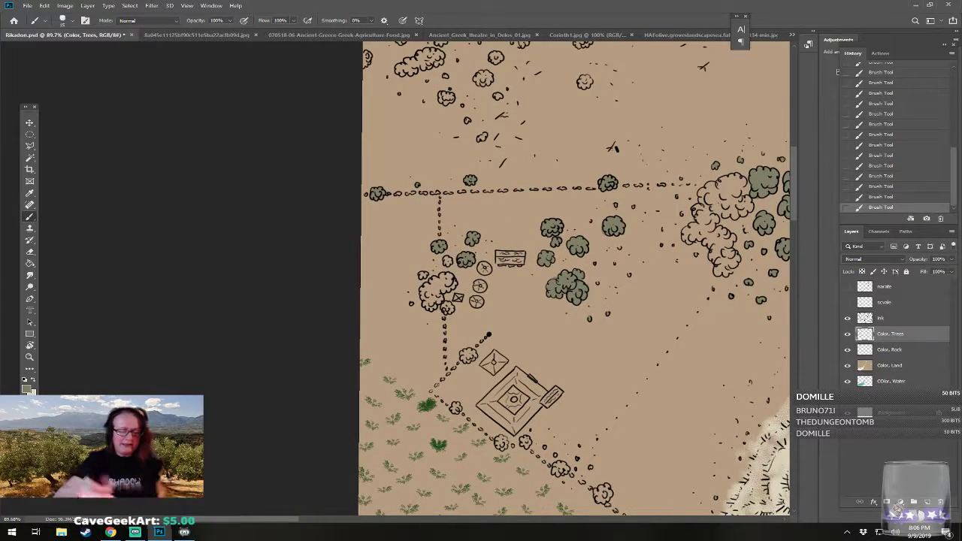
- Color the trees along the field wall beside the square building and the large clump next to the three round structures
{"action": "mouse_move", "coordinate": [465, 352]}
{"action": "left_mouse_down"}
{"action": "mouse_move", "coordinate": [472, 358]}
{"action": "mouse_move", "coordinate": [467, 352]}
{"action": "left_mouse_up"}
{"action": "left_click_drag", "start_coordinate": [458, 408], "coordinate": [459, 407]}
{"action": "mouse_move", "coordinate": [499, 445]}
{"action": "left_mouse_down"}
{"action": "mouse_move", "coordinate": [528, 443]}
{"action": "mouse_move", "coordinate": [470, 387]}
{"action": "mouse_move", "coordinate": [445, 406]}
{"action": "left_mouse_up"}
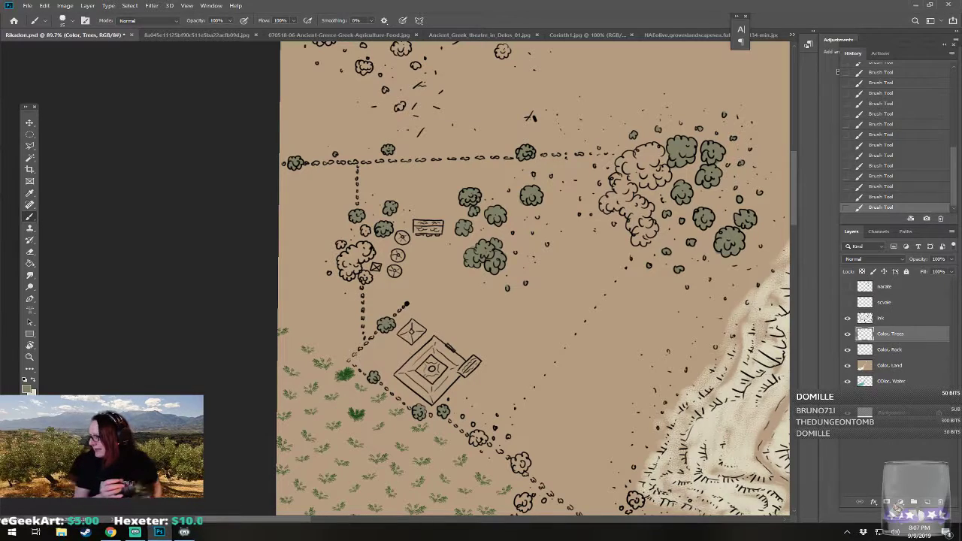
{"action": "left_click_drag", "start_coordinate": [474, 435], "coordinate": [483, 437]}
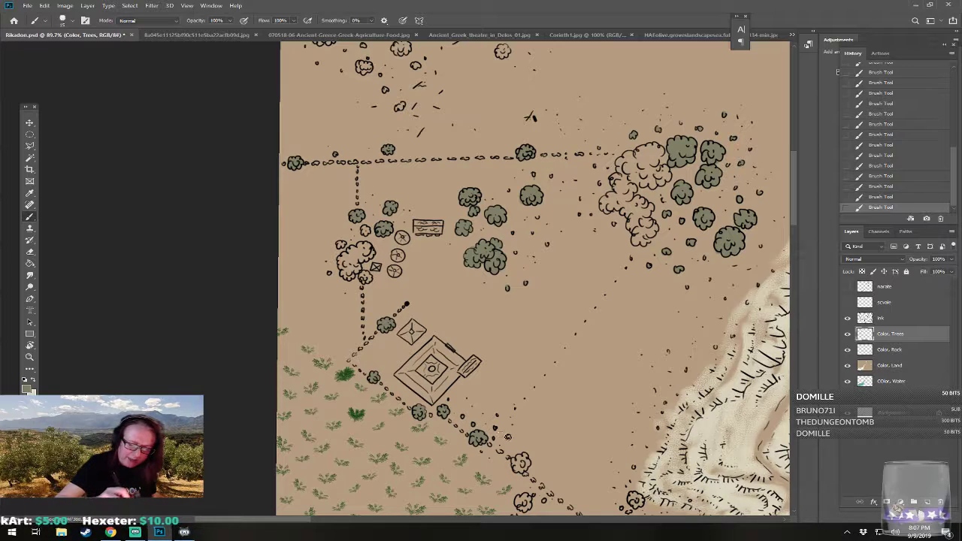
{"action": "left_click_drag", "start_coordinate": [517, 465], "coordinate": [526, 457]}
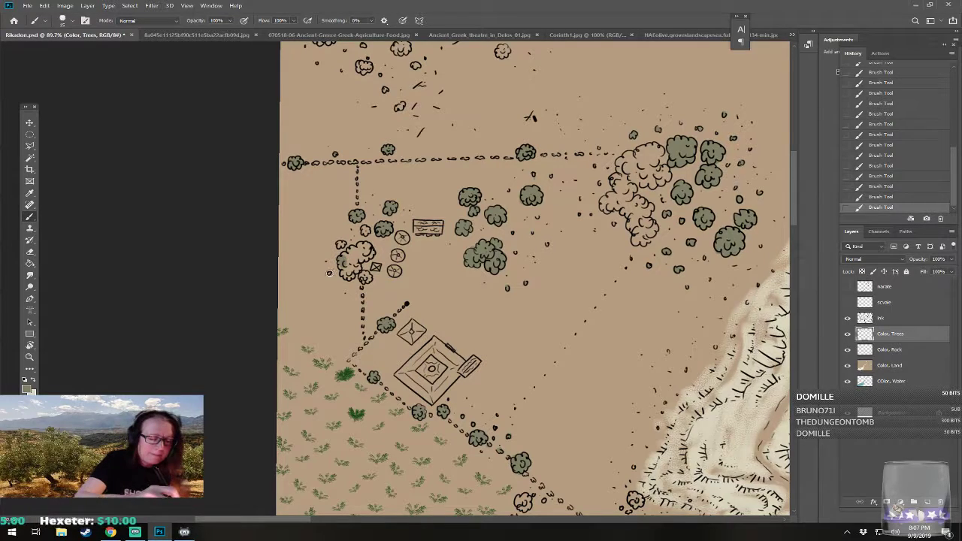
{"action": "mouse_move", "coordinate": [342, 265]}
{"action": "left_mouse_down"}
{"action": "mouse_move", "coordinate": [354, 274]}
{"action": "mouse_move", "coordinate": [358, 260]}
{"action": "mouse_move", "coordinate": [346, 253]}
{"action": "mouse_move", "coordinate": [368, 254]}
{"action": "mouse_move", "coordinate": [366, 232]}
{"action": "mouse_move", "coordinate": [340, 246]}
{"action": "mouse_move", "coordinate": [369, 256]}
{"action": "mouse_move", "coordinate": [359, 263]}
{"action": "mouse_move", "coordinate": [407, 498]}
{"action": "left_mouse_up"}
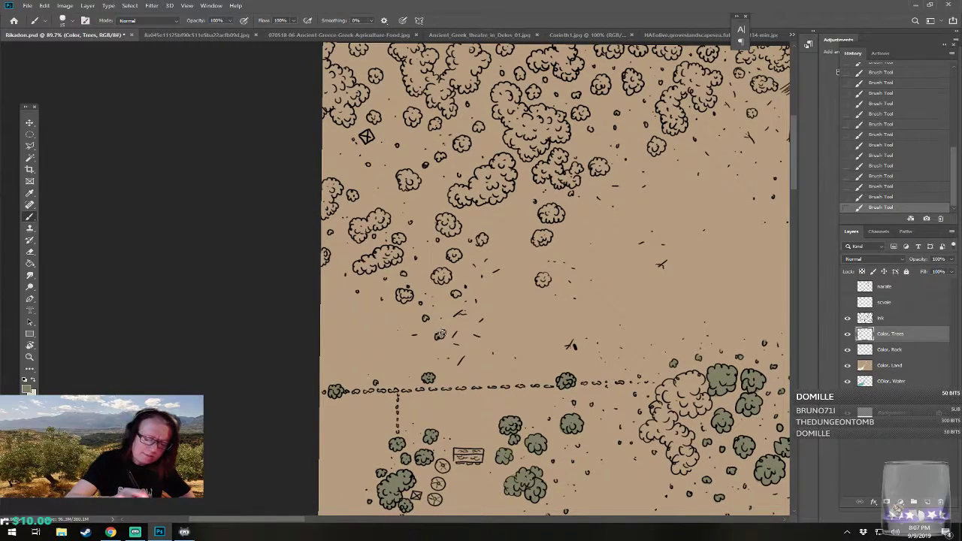
- Paint olive green on the scattered trees and elongated clumps north of the western stone wall, out to the map's western edge
{"action": "mouse_move", "coordinate": [435, 278]}
{"action": "left_mouse_down"}
{"action": "mouse_move", "coordinate": [449, 278]}
{"action": "mouse_move", "coordinate": [455, 251]}
{"action": "left_mouse_up"}
{"action": "left_click_drag", "start_coordinate": [454, 293], "coordinate": [405, 295]}
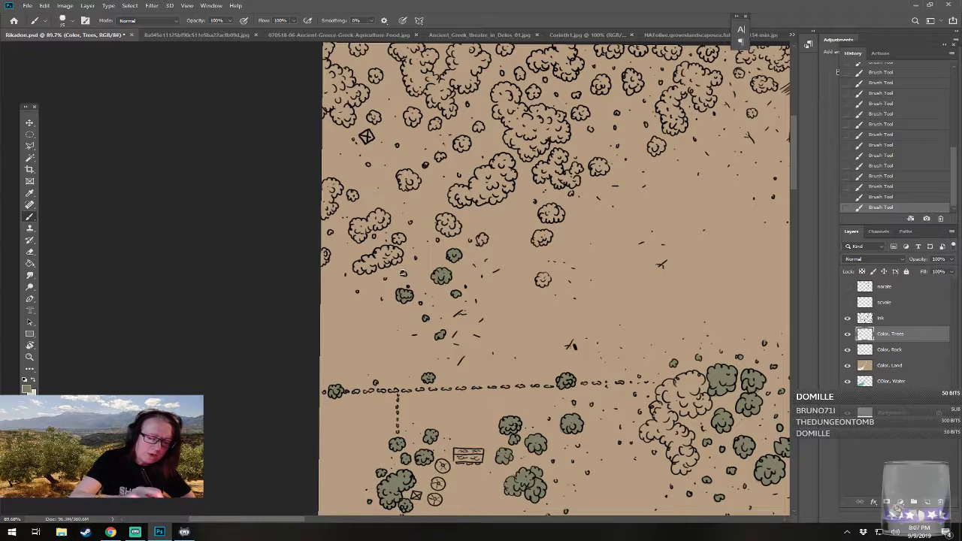
{"action": "left_click_drag", "start_coordinate": [326, 260], "coordinate": [328, 251]}
{"action": "mouse_move", "coordinate": [323, 211]}
{"action": "left_mouse_down"}
{"action": "mouse_move", "coordinate": [335, 206]}
{"action": "mouse_move", "coordinate": [325, 185]}
{"action": "mouse_move", "coordinate": [332, 189]}
{"action": "left_mouse_up"}
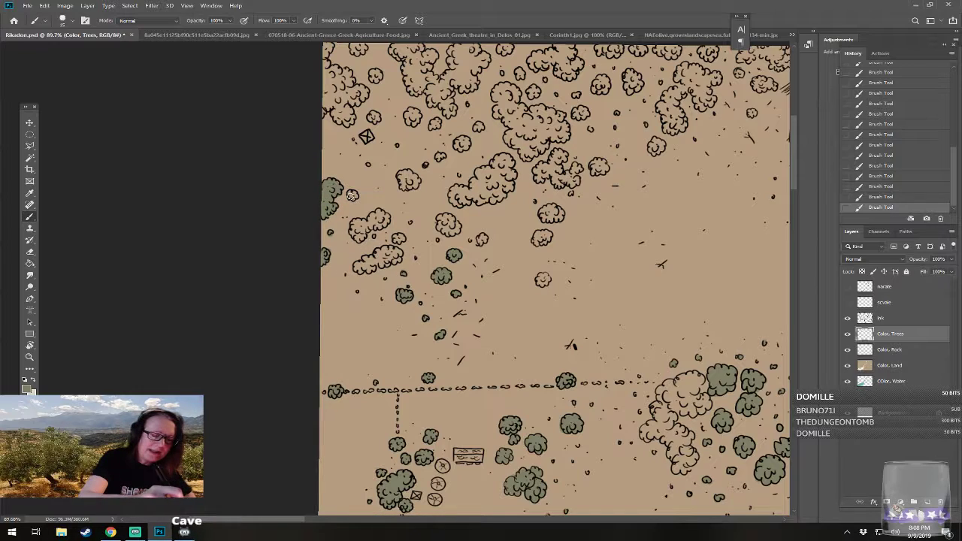
{"action": "mouse_move", "coordinate": [357, 226]}
{"action": "left_mouse_down"}
{"action": "mouse_move", "coordinate": [358, 238]}
{"action": "mouse_move", "coordinate": [356, 222]}
{"action": "mouse_move", "coordinate": [382, 222]}
{"action": "mouse_move", "coordinate": [369, 224]}
{"action": "mouse_move", "coordinate": [381, 213]}
{"action": "mouse_move", "coordinate": [401, 237]}
{"action": "left_mouse_up"}
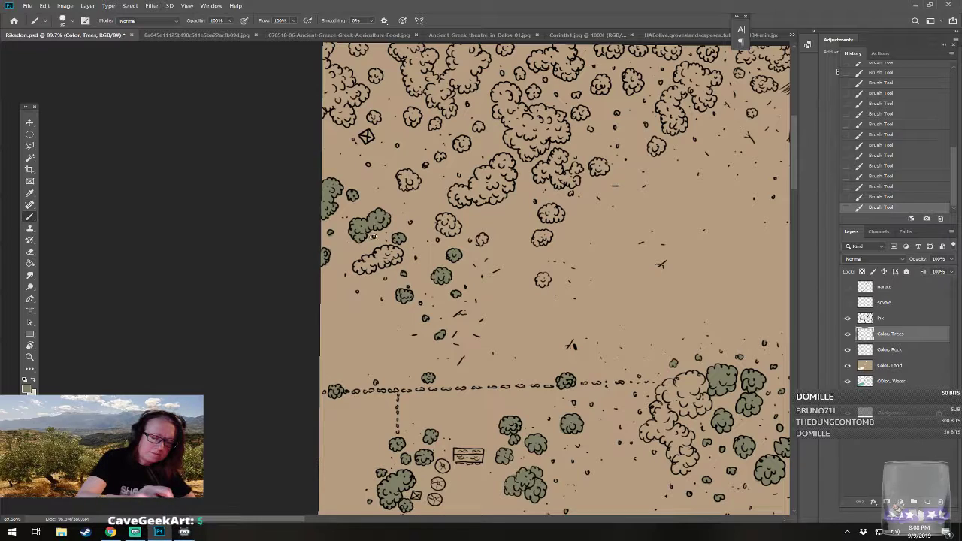
{"action": "mouse_move", "coordinate": [358, 268]}
{"action": "left_mouse_down"}
{"action": "mouse_move", "coordinate": [398, 254]}
{"action": "mouse_move", "coordinate": [380, 251]}
{"action": "mouse_move", "coordinate": [390, 251]}
{"action": "left_mouse_up"}
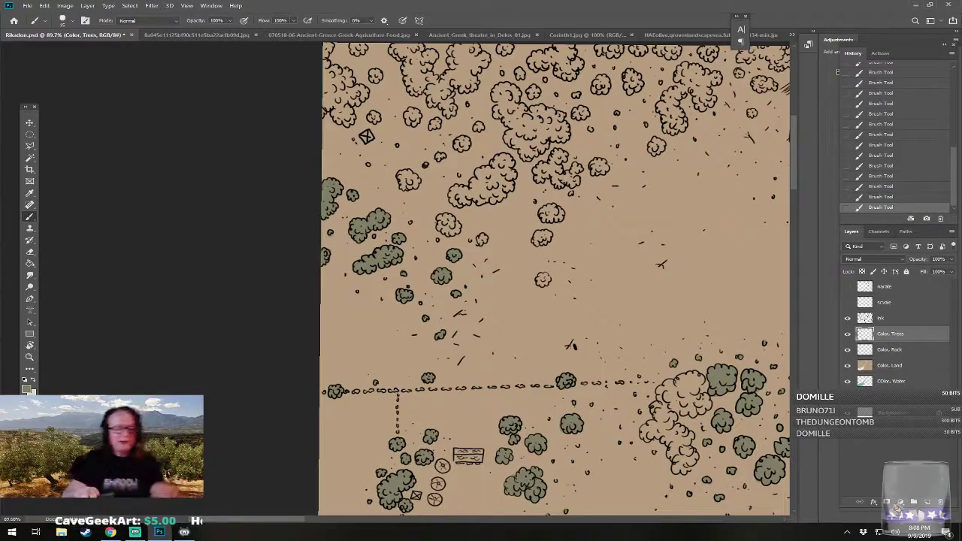
- Save the map with the newly colored trees
{"action": "scroll", "coordinate": [382, 374], "scroll_direction": "down", "scroll_amount": 5}
{"action": "left_click_drag", "start_coordinate": [382, 374], "coordinate": [218, 163]}
{"action": "scroll", "coordinate": [391, 392], "scroll_direction": "down", "scroll_amount": 4}
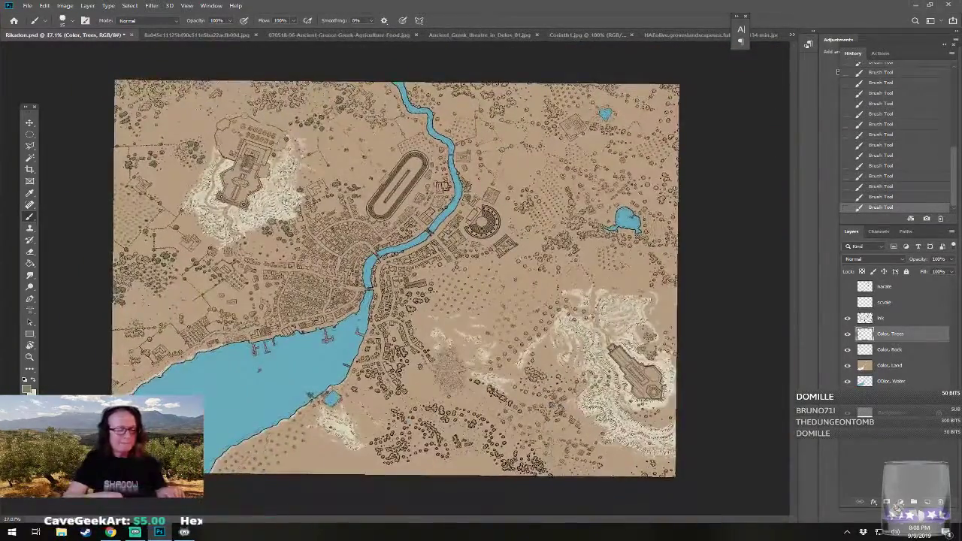
{"action": "scroll", "coordinate": [409, 329], "scroll_direction": "up", "scroll_amount": 1}
{"action": "key", "text": "ctrl+s"}
{"action": "scroll", "coordinate": [363, 321], "scroll_direction": "up", "scroll_amount": 1}
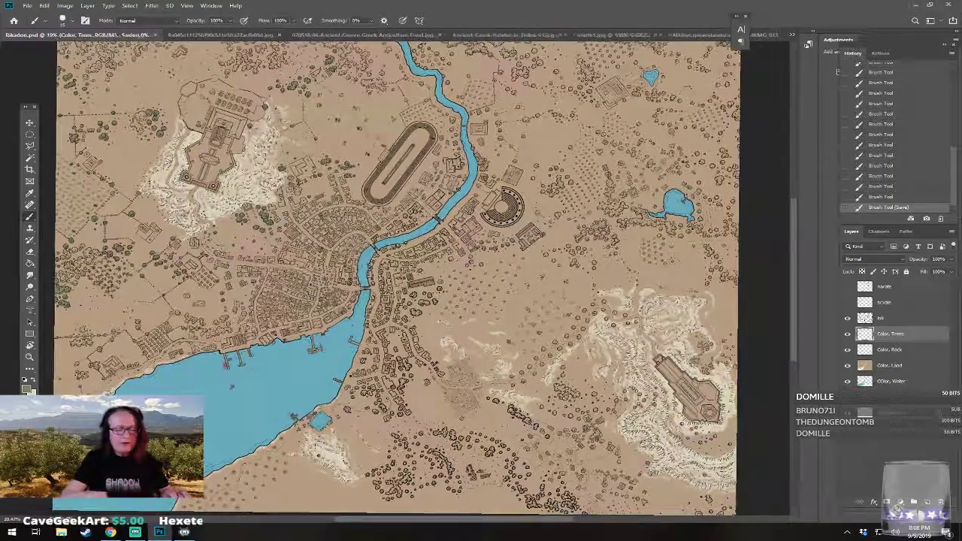
{"action": "left_click_drag", "start_coordinate": [364, 322], "coordinate": [417, 319]}
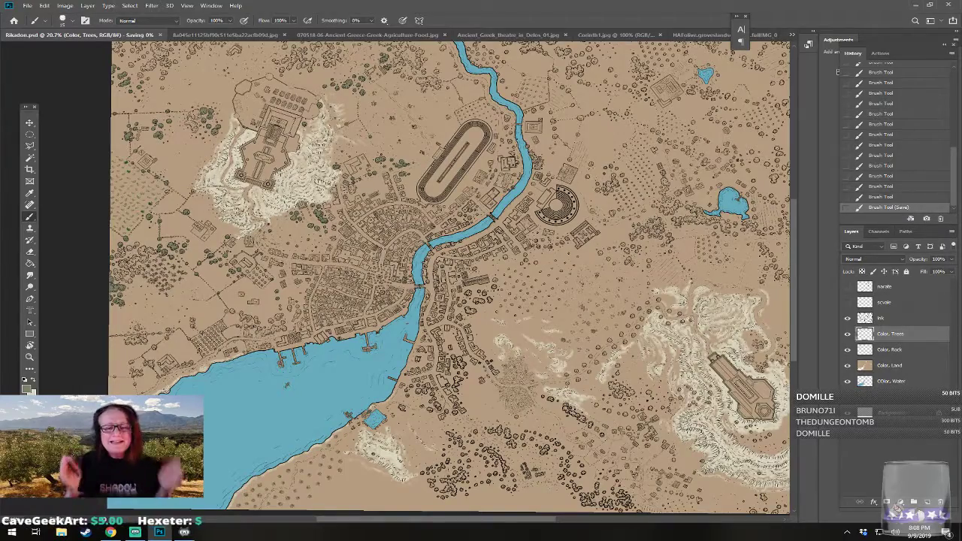
{"action": "left_click_drag", "start_coordinate": [326, 275], "coordinate": [333, 289]}
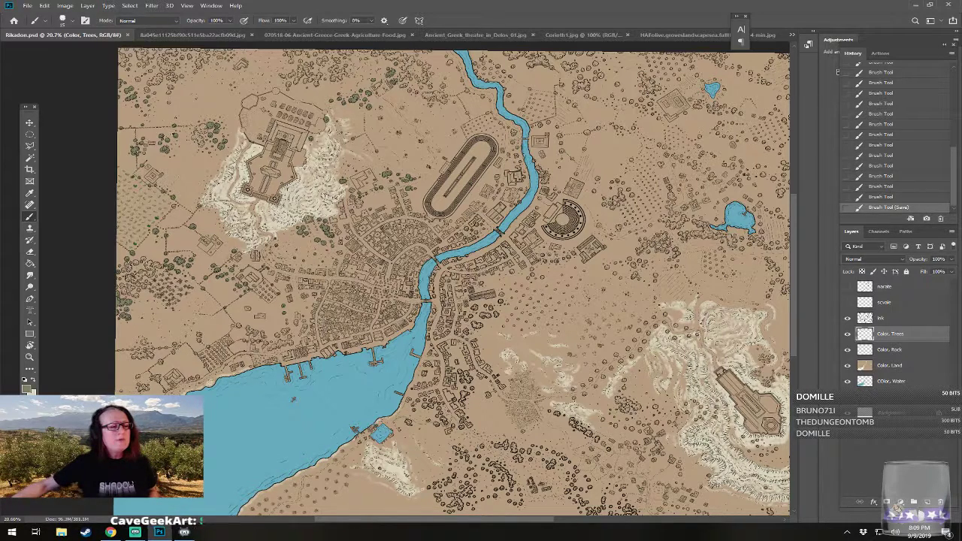
- Look at the beach reference photo in the Untitled-1 document, and return to Rikadon.psd
{"action": "left_click", "coordinate": [211, 6]}
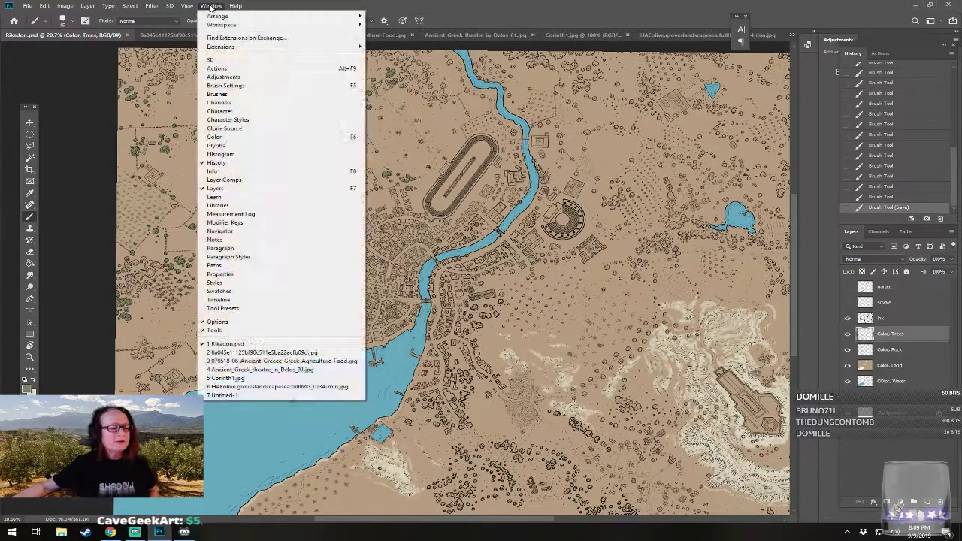
{"action": "left_click", "coordinate": [293, 396]}
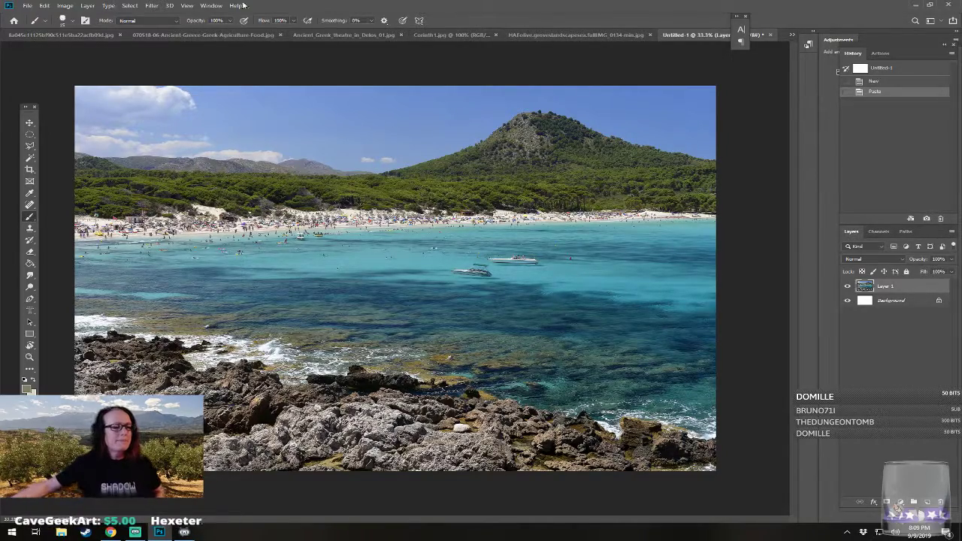
{"action": "left_click", "coordinate": [214, 6]}
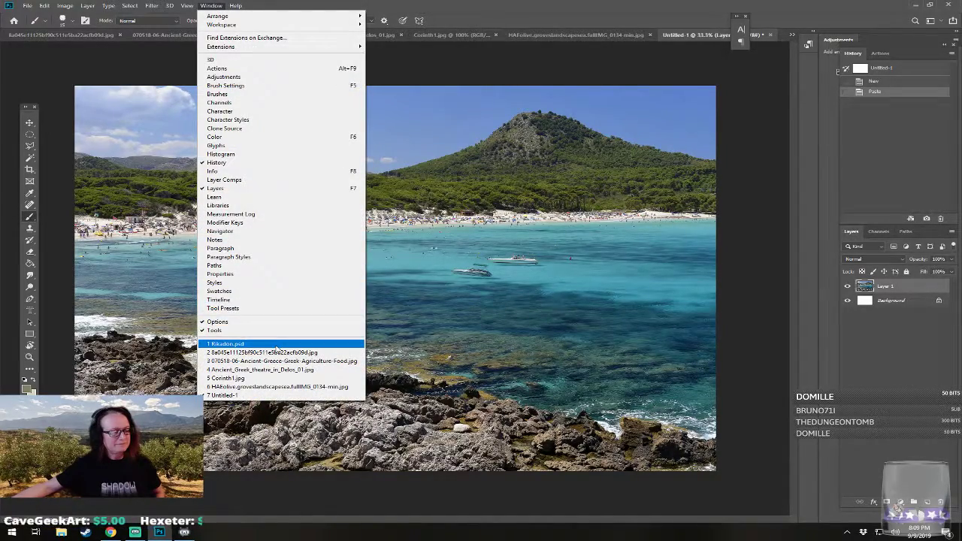
{"action": "left_click", "coordinate": [248, 343]}
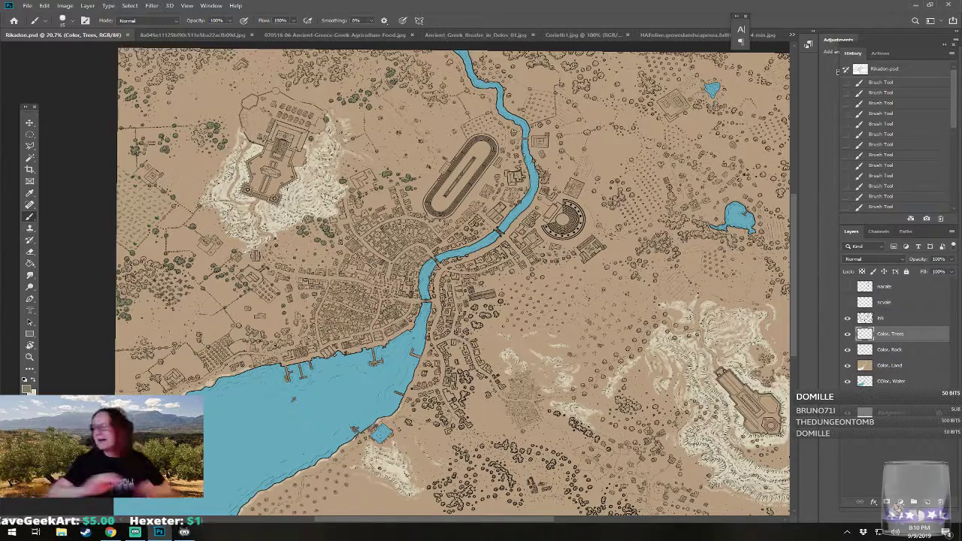